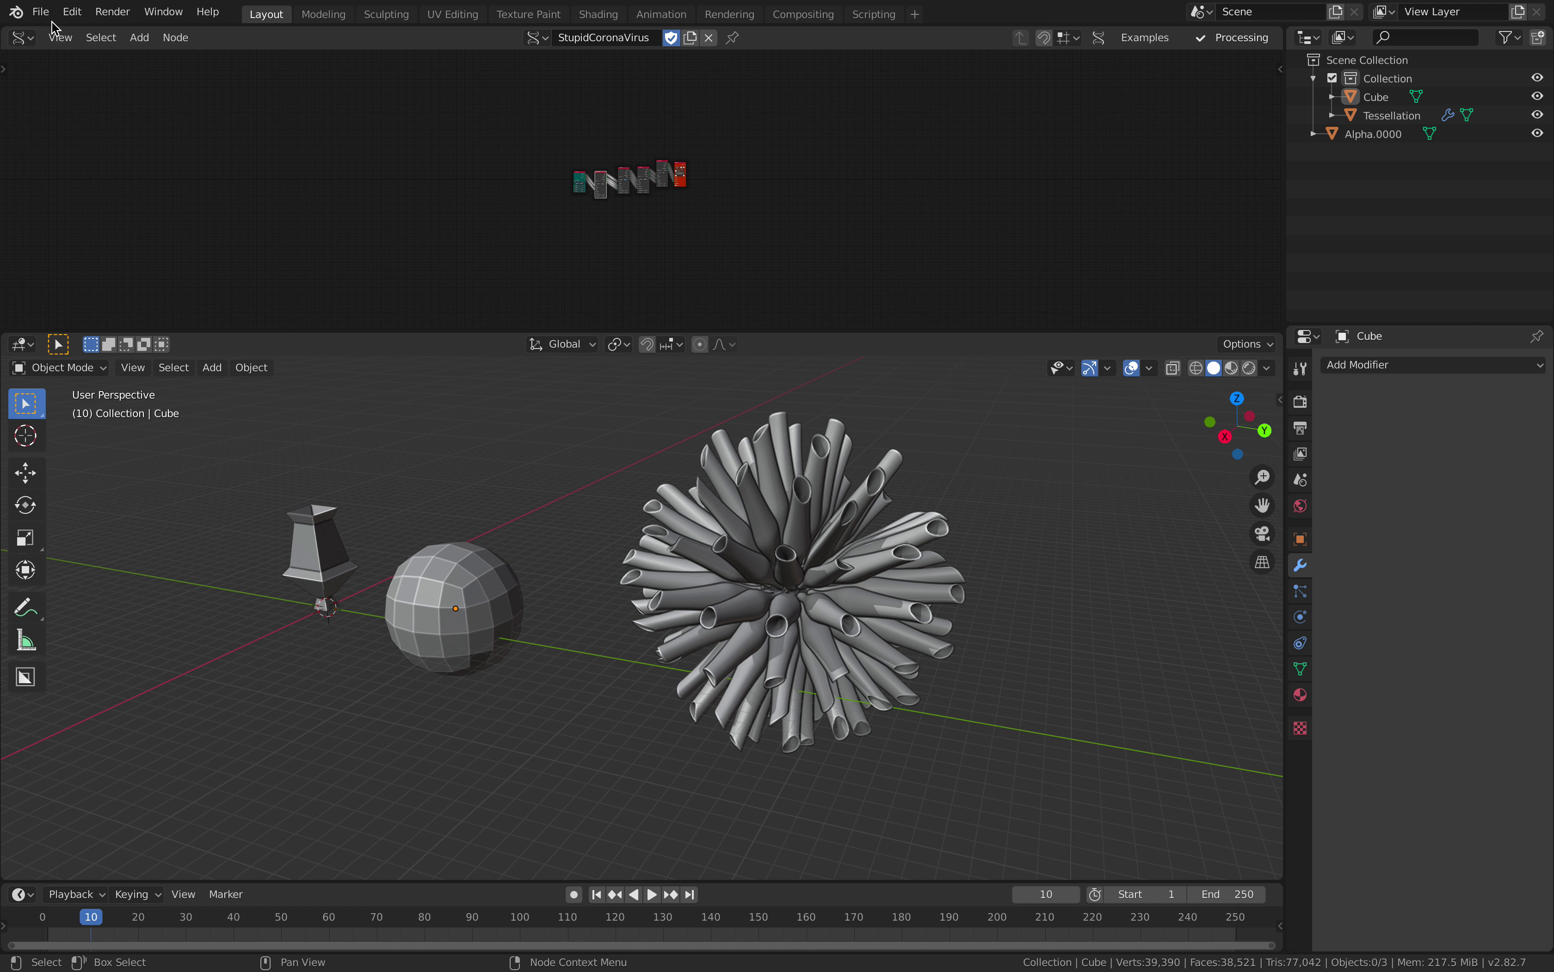
Start a new file and discard the unsaved changes to corona_virus_002.
{"action": "mouse_move", "coordinate": [50, 34]}
{"action": "left_click", "coordinate": [250, 33]}
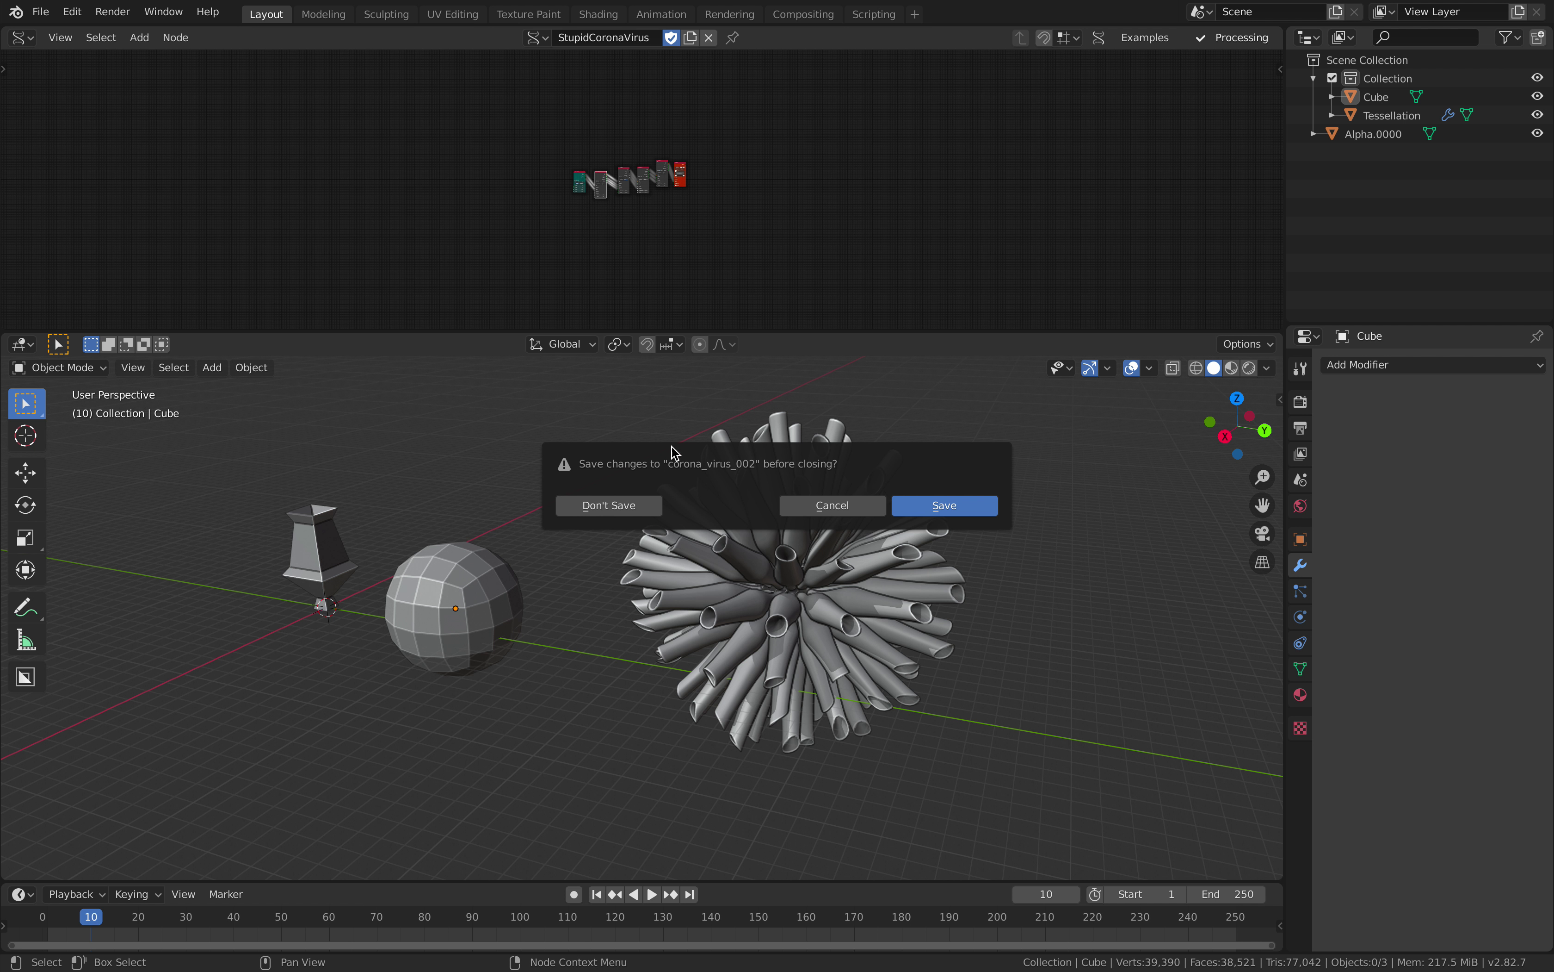
{"action": "left_click", "coordinate": [650, 508]}
Move the default cube along the Y axis to about -3.68 m.
{"action": "middle_click_drag", "start_coordinate": [795, 485], "coordinate": [808, 421]}
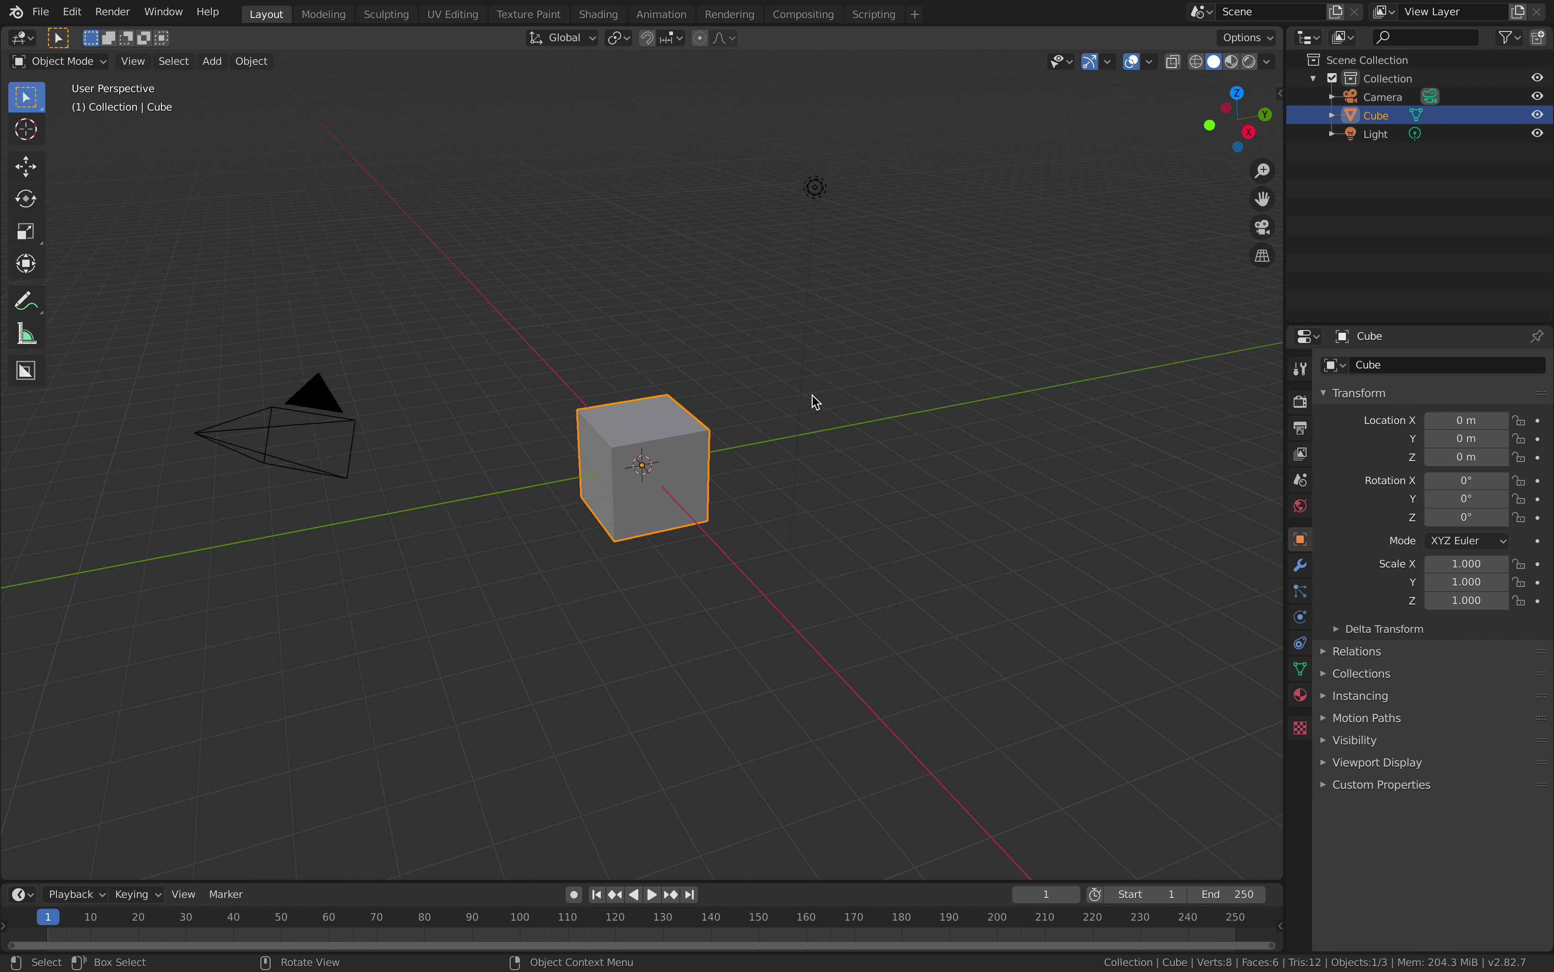
{"action": "key", "text": "g"}
{"action": "key", "text": "y"}
{"action": "left_click", "coordinate": [632, 458]}
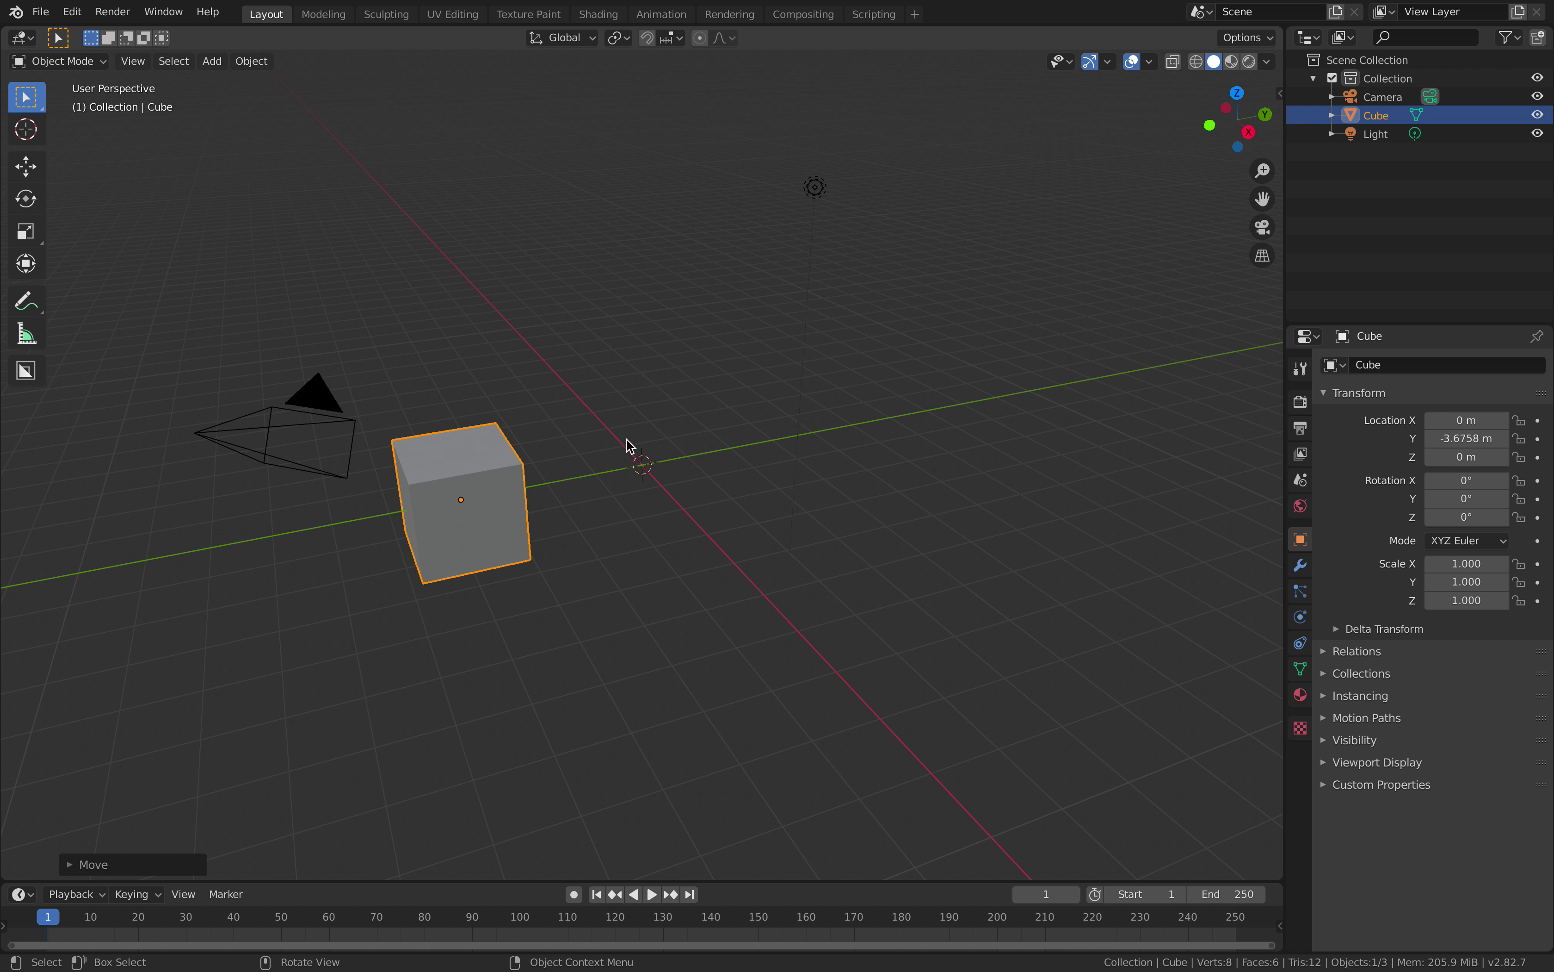
Add a plane mesh at the origin and enter Edit Mode on it.
{"action": "middle_click_drag", "start_coordinate": [438, 535], "coordinate": [542, 482]}
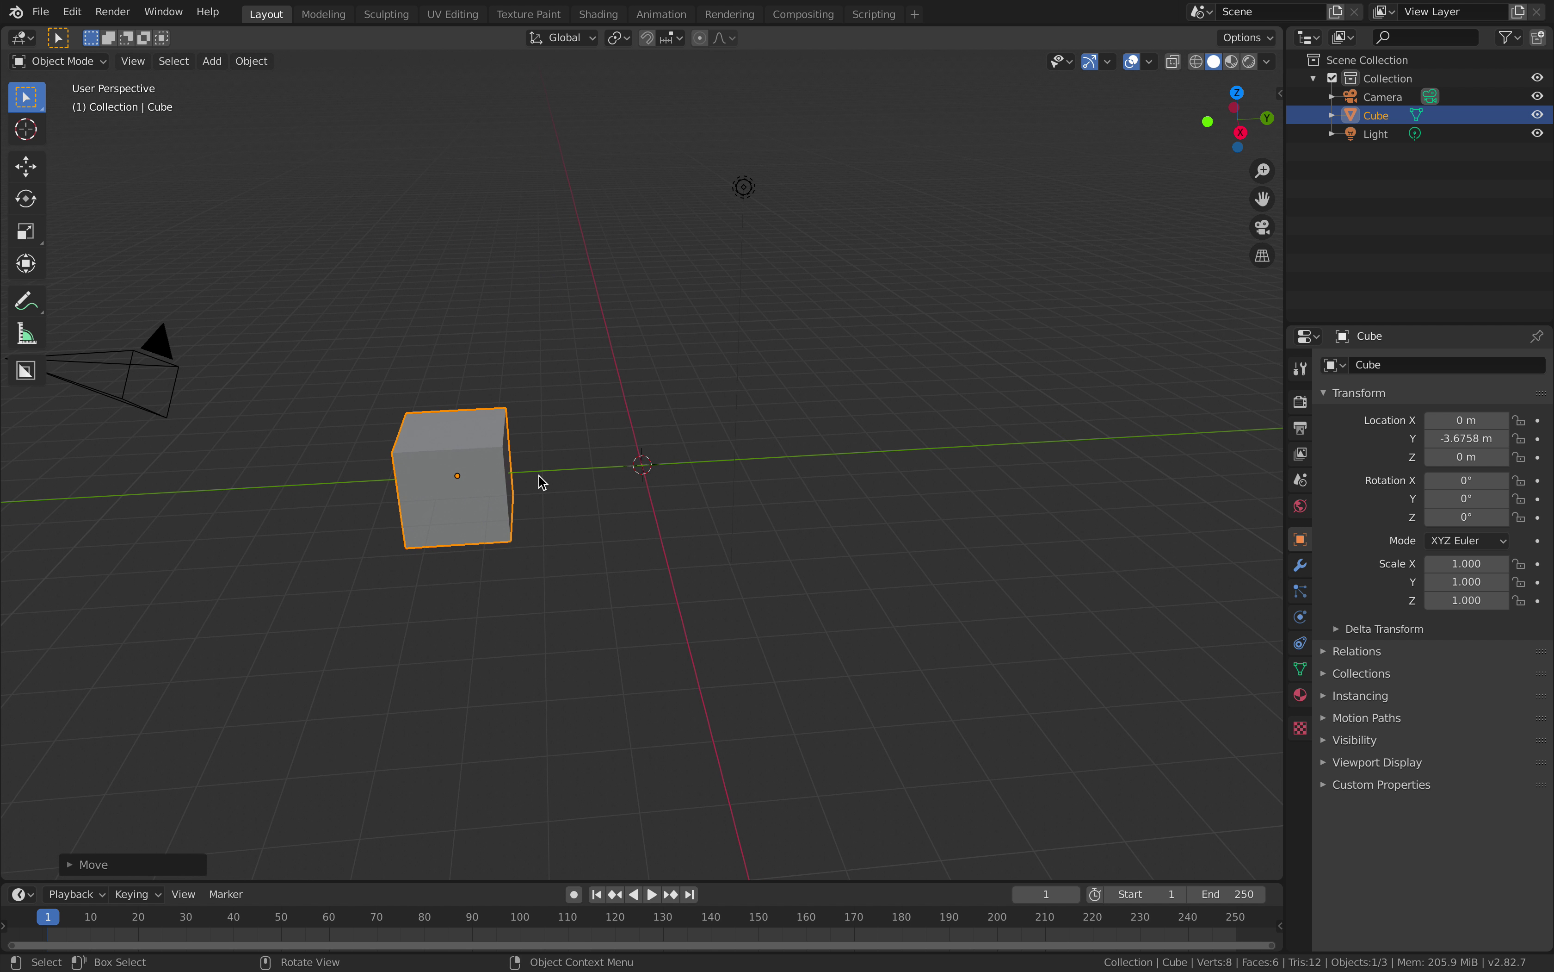
{"action": "key", "text": "shift+a"}
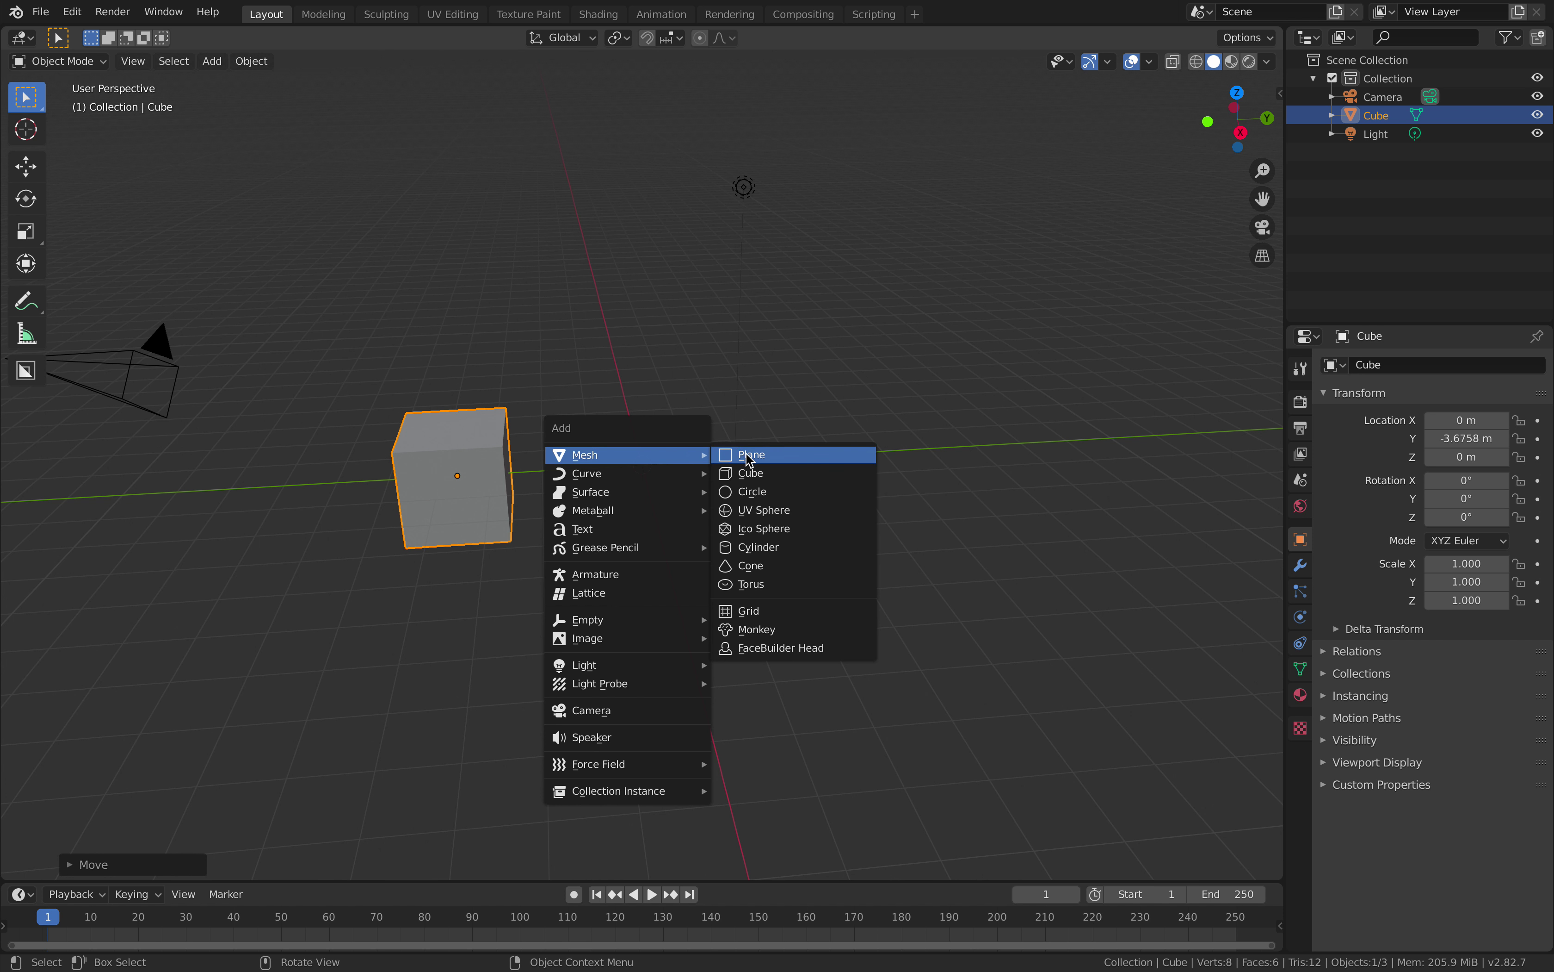
{"action": "left_click", "coordinate": [729, 451]}
{"action": "key", "text": "Tab"}
{"action": "middle_click_drag", "start_coordinate": [728, 448], "coordinate": [676, 458]}
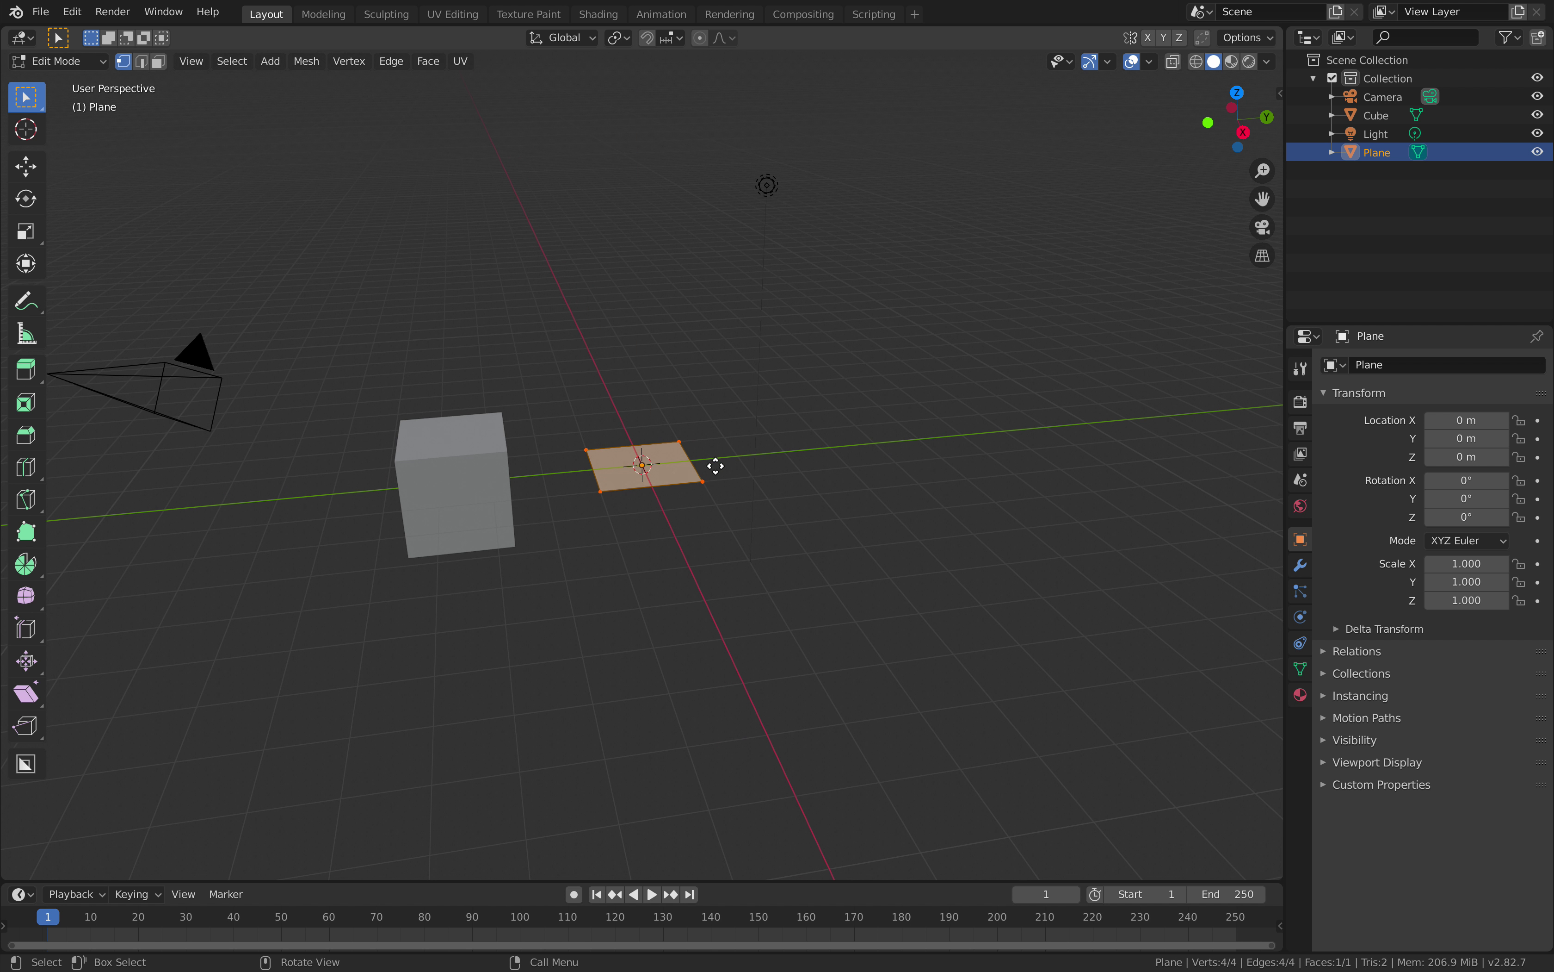
Extrude the plane upward and scale down the extruded top face to form a tapered block.
{"action": "key", "text": "e"}
{"action": "left_click", "coordinate": [704, 367]}
{"action": "key", "text": "s"}
{"action": "left_click", "coordinate": [700, 393]}
Delete the bottom face of the tapered block and return to Object Mode.
{"action": "middle_click_drag", "start_coordinate": [688, 459], "coordinate": [696, 324]}
{"action": "left_click", "coordinate": [662, 457]}
{"action": "scroll", "coordinate": [660, 431], "scroll_direction": "up", "scroll_amount": 2}
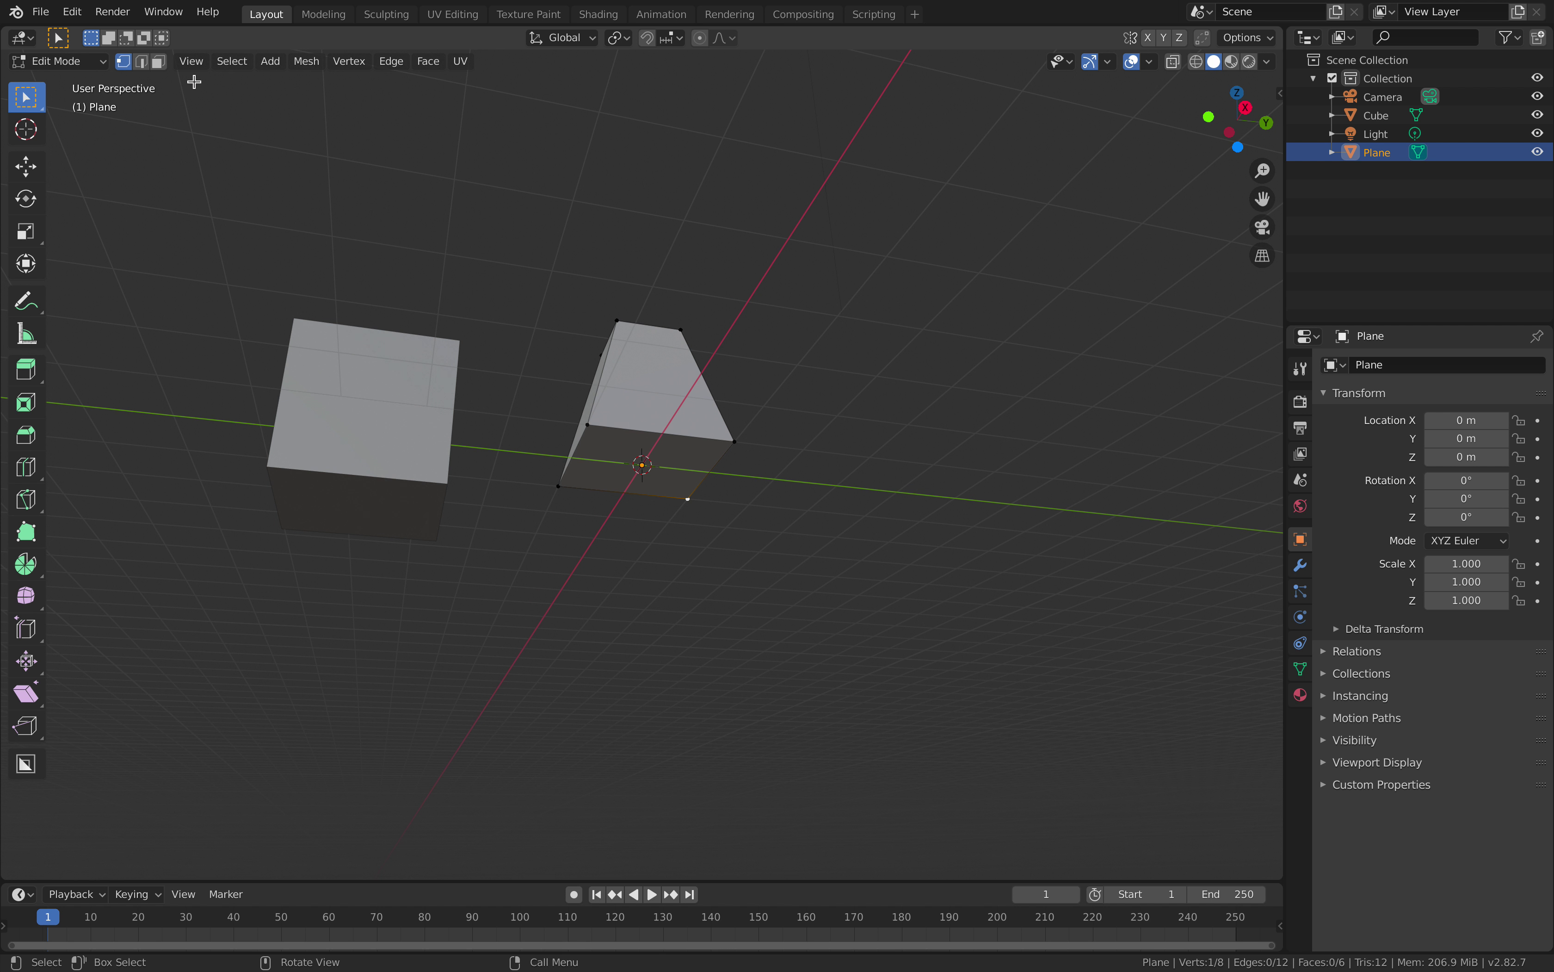
{"action": "left_click", "coordinate": [628, 456]}
{"action": "key", "text": "x"}
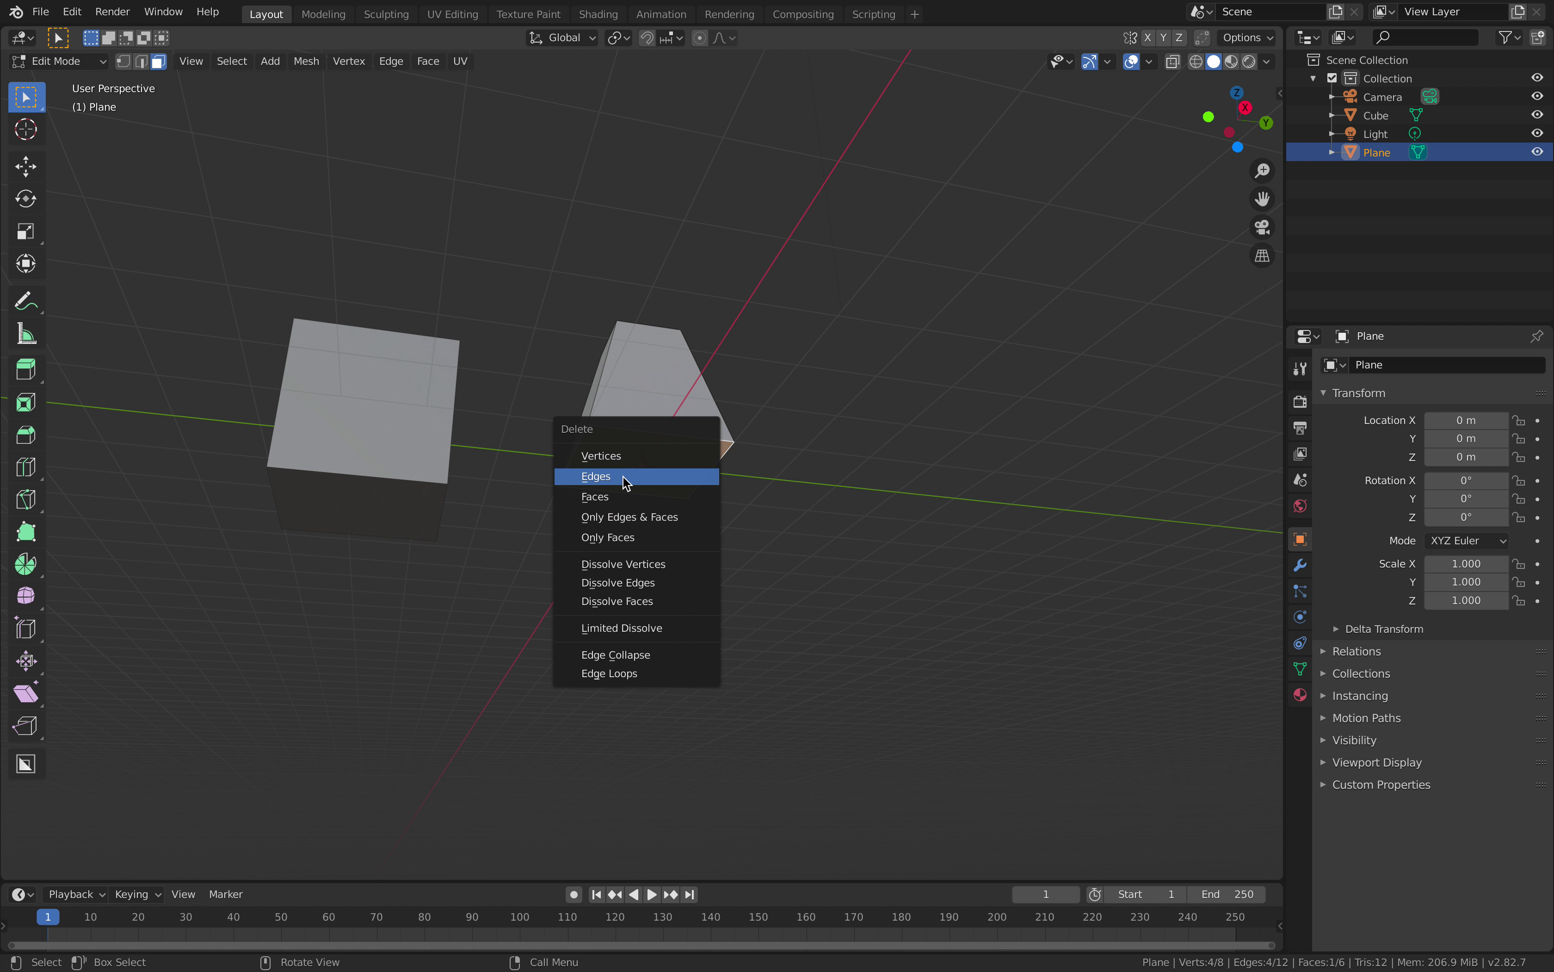
{"action": "left_click", "coordinate": [629, 496]}
{"action": "middle_click_drag", "start_coordinate": [628, 495], "coordinate": [688, 494]}
{"action": "key", "text": "Tab"}
Duplicate the cube along the Y axis to about 2.85 m, on the other side of the tapered block.
{"action": "middle_click_drag", "start_coordinate": [636, 415], "coordinate": [629, 434]}
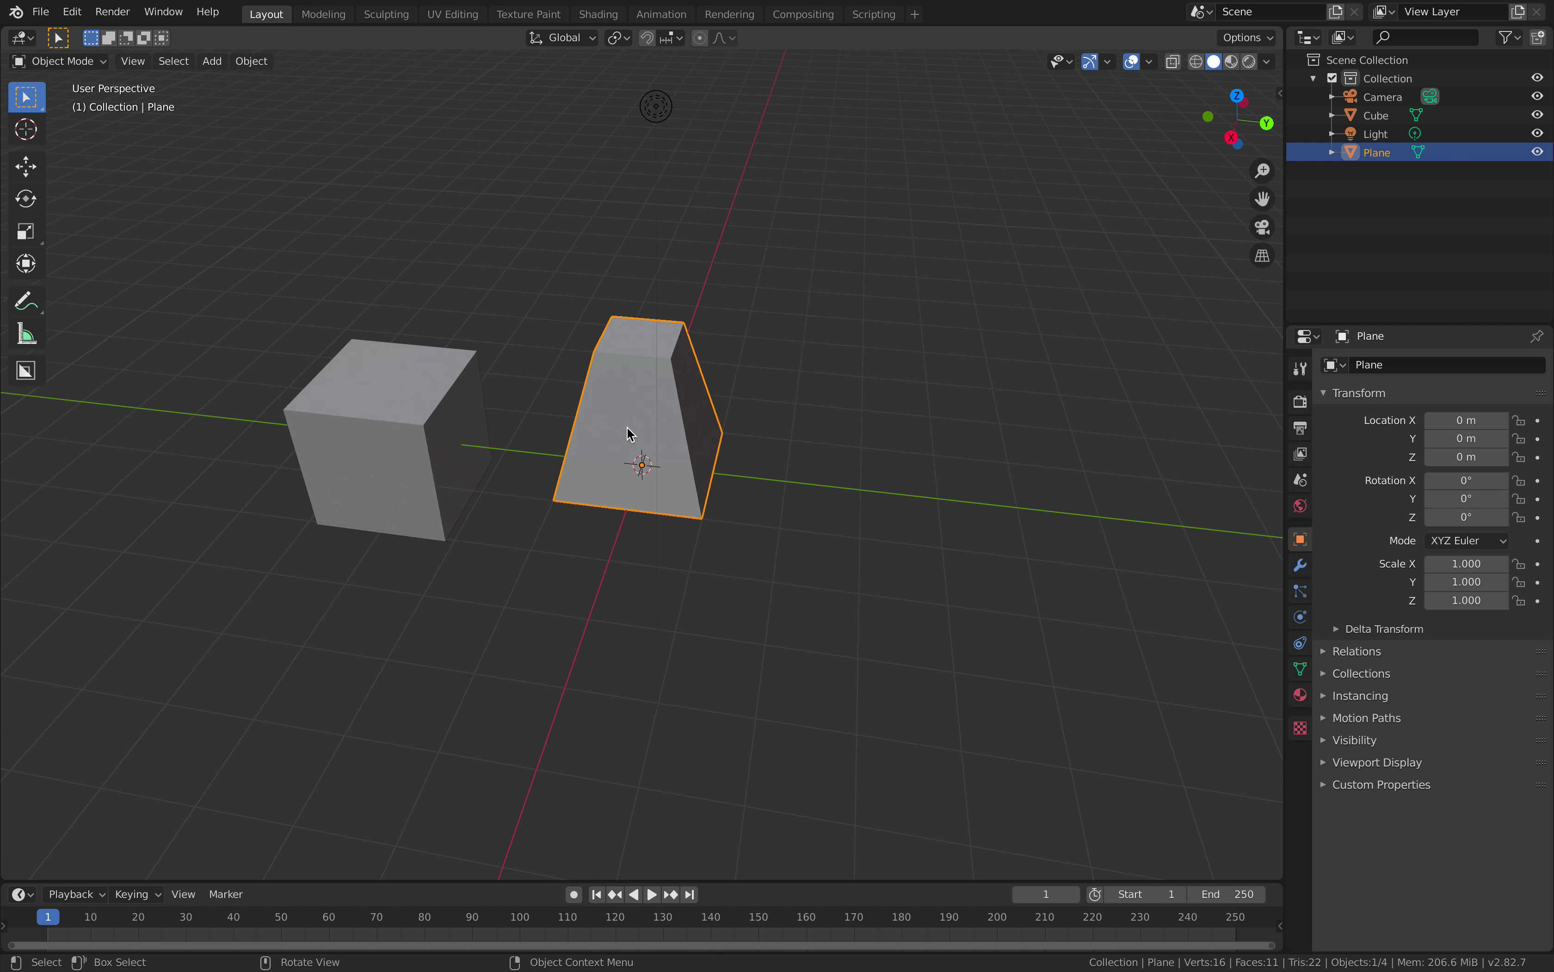
{"action": "left_click", "coordinate": [427, 417]}
{"action": "middle_click_drag", "start_coordinate": [426, 417], "coordinate": [581, 432]}
{"action": "key", "text": "shift+d"}
{"action": "key", "text": "y"}
{"action": "left_click", "coordinate": [880, 470]}
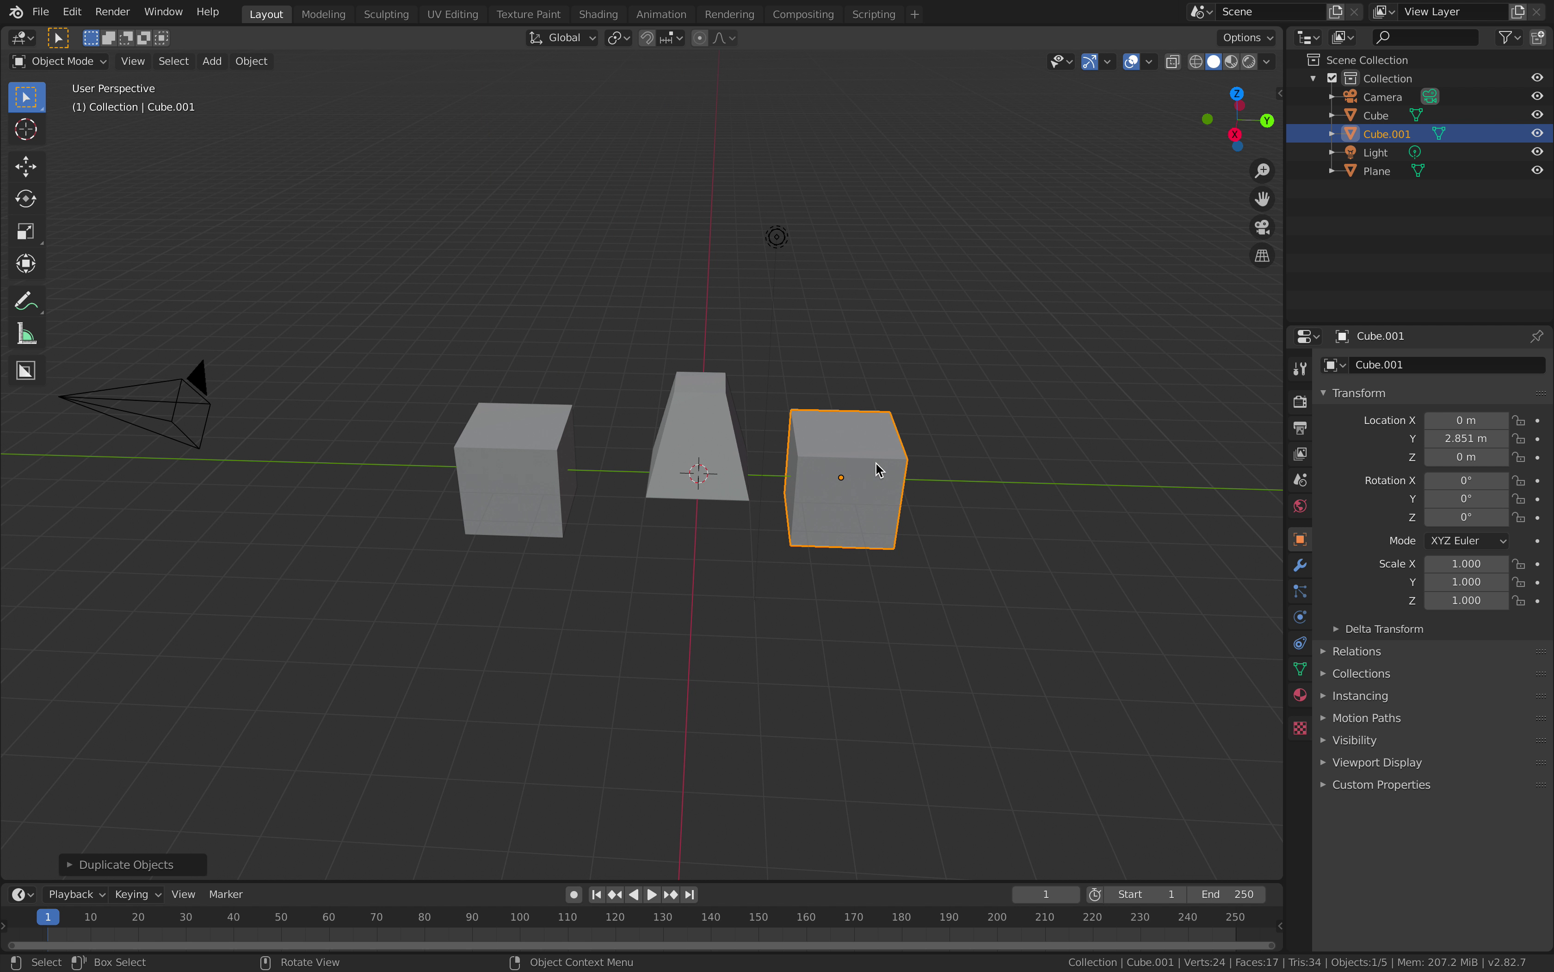
Give the duplicated cube a level 1 subdivision modifier and apply it.
{"action": "key", "text": "ctrl+2"}
{"action": "middle_click_drag", "start_coordinate": [879, 426], "coordinate": [865, 450]}
{"action": "key", "text": "ctrl+1"}
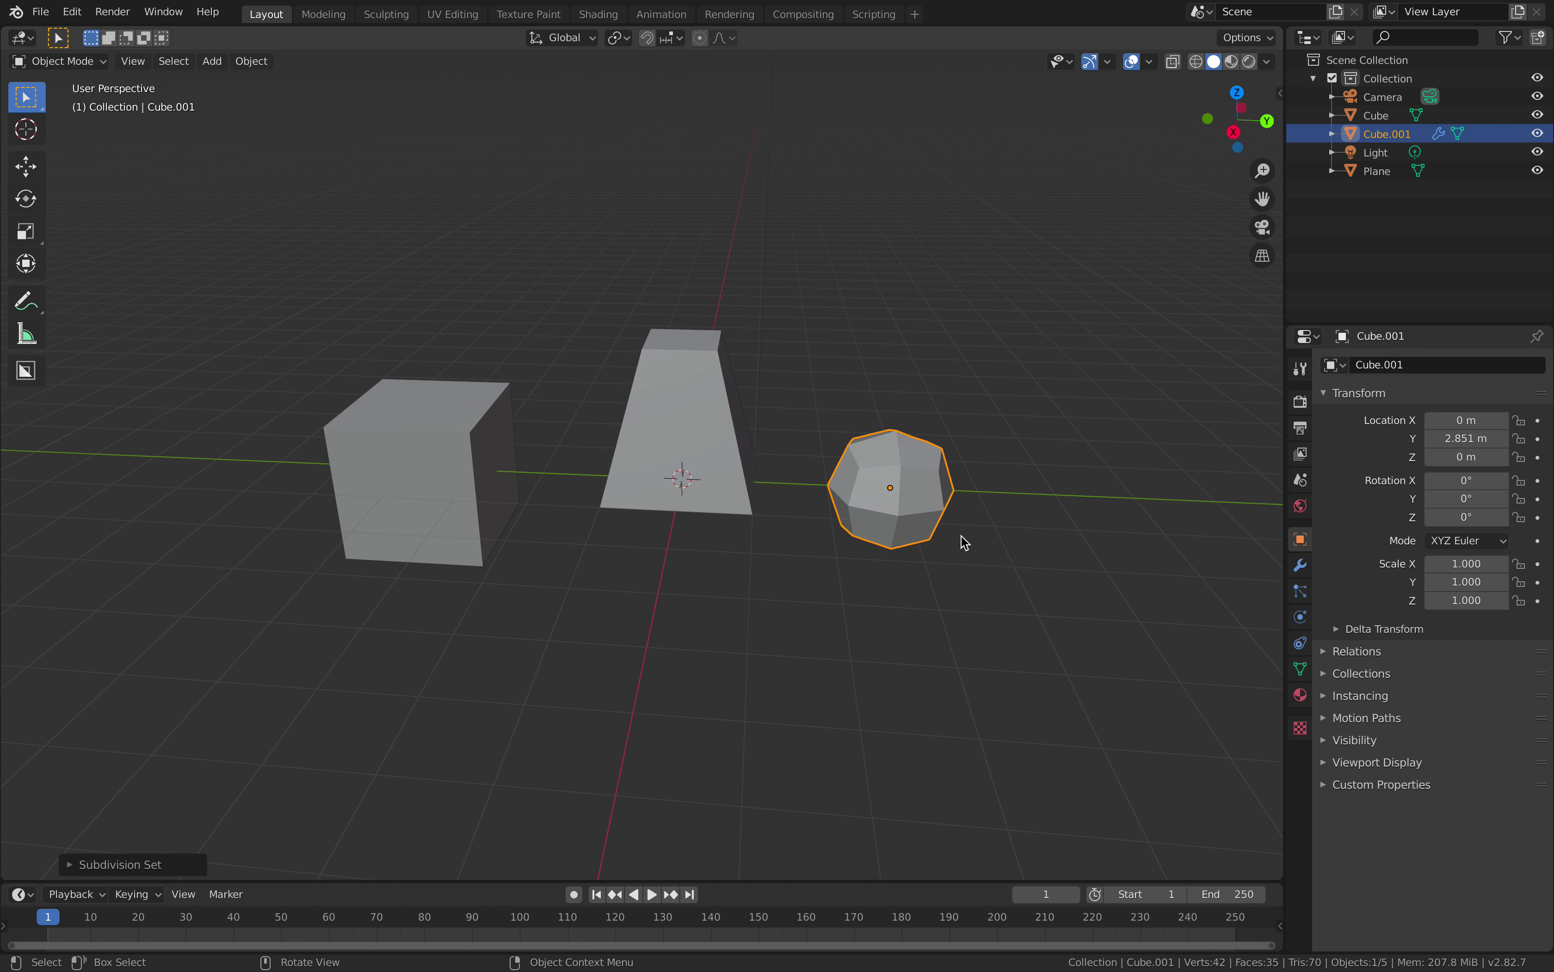
{"action": "left_click", "coordinate": [1300, 565]}
{"action": "left_click", "coordinate": [1375, 423]}
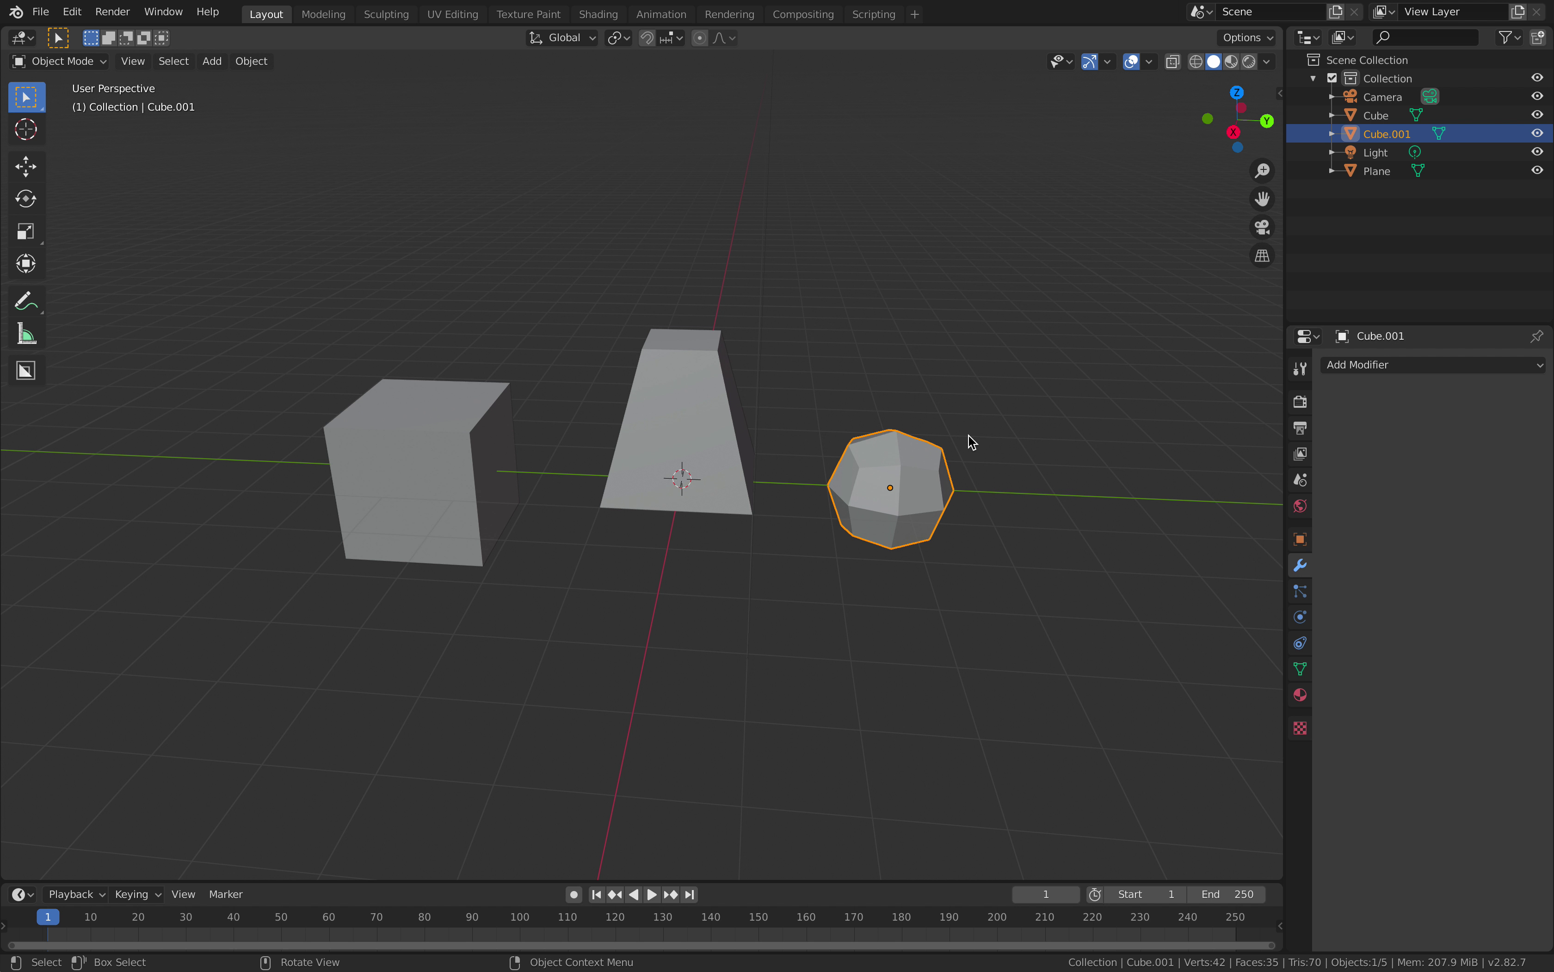
Show the Tissue add-on's tools beside the 3D viewport.
{"action": "middle_click_drag", "start_coordinate": [968, 437], "coordinate": [1028, 443]}
{"action": "left_click", "coordinate": [1280, 93]}
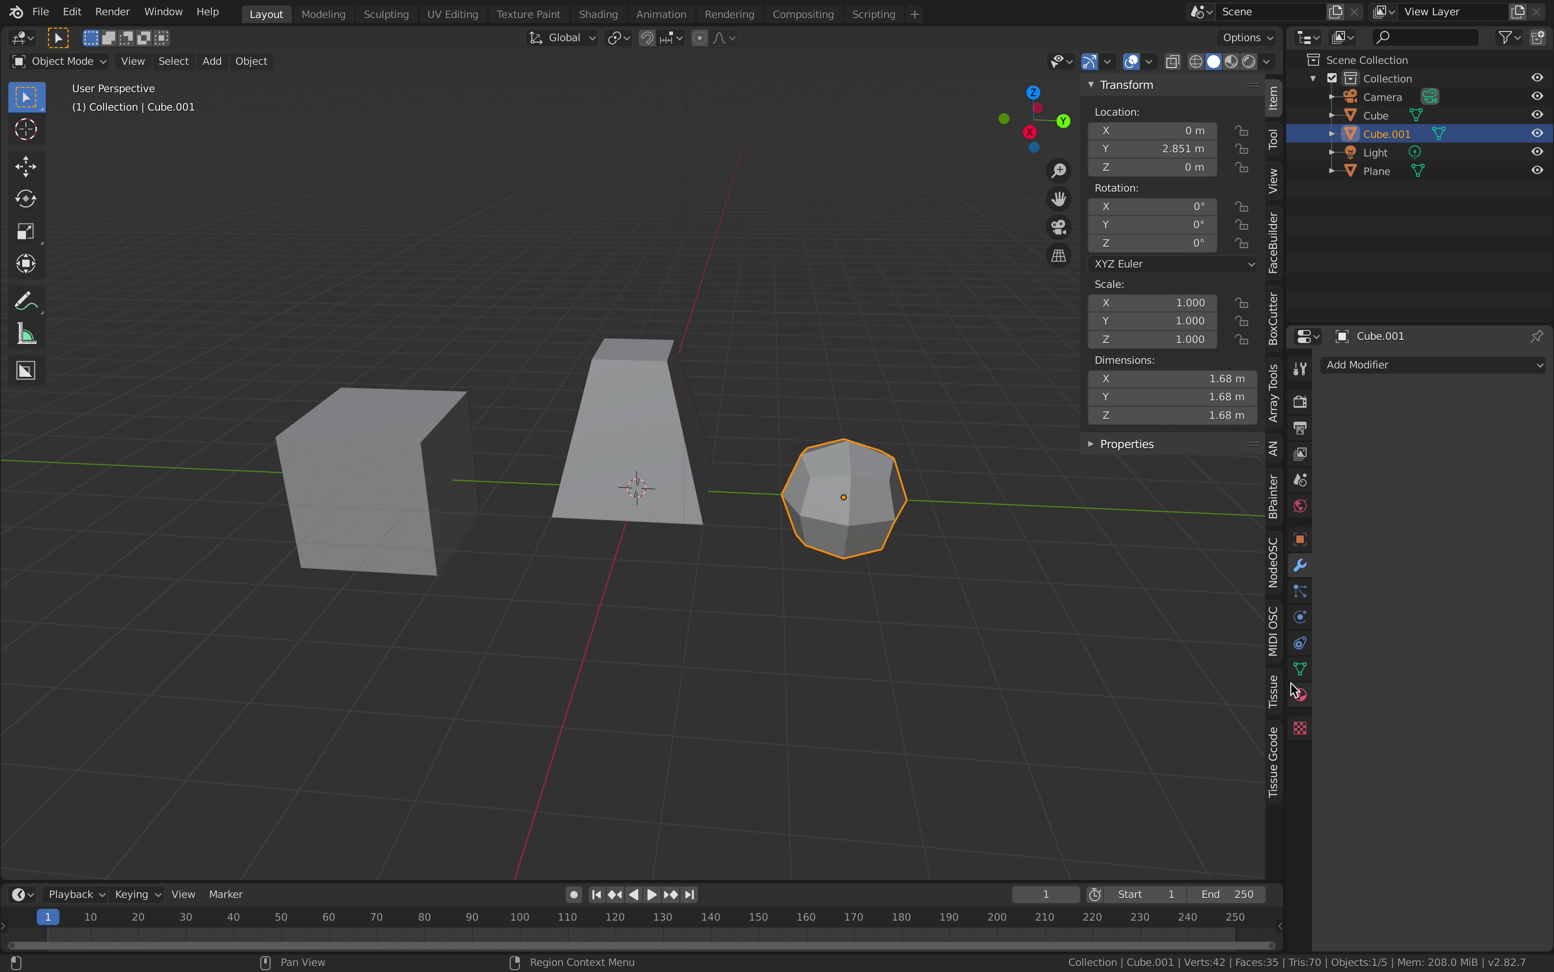
{"action": "left_click", "coordinate": [1275, 691]}
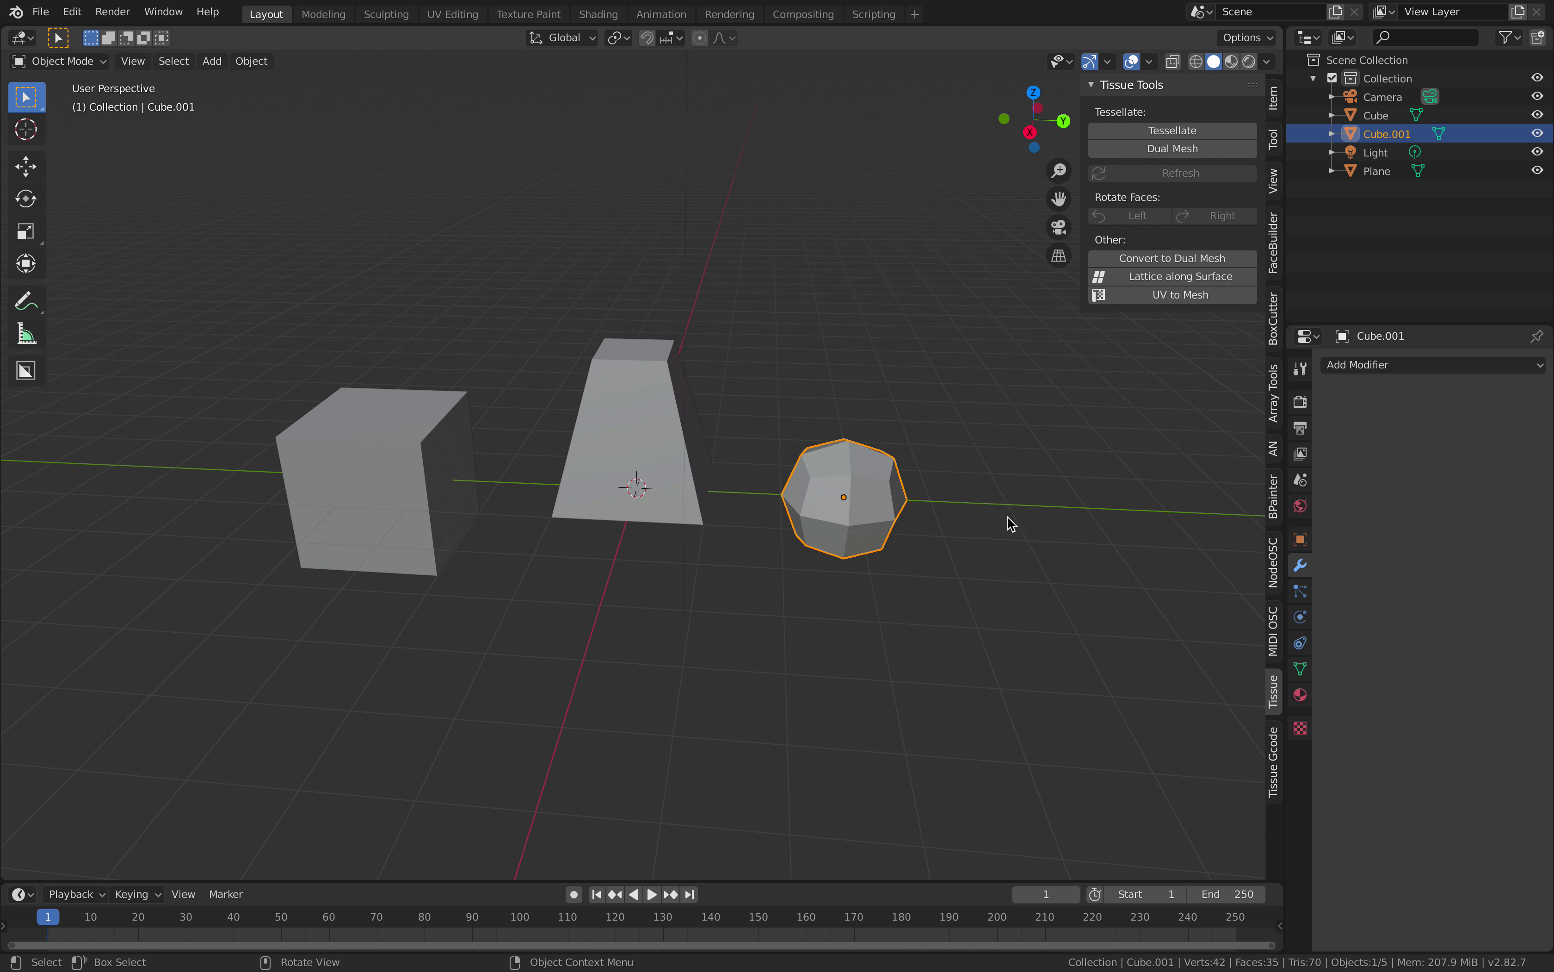
Try to tessellate the tapered block using the cube as the component, and undo the result.
{"action": "scroll", "coordinate": [652, 430], "scroll_direction": "up", "scroll_amount": 1}
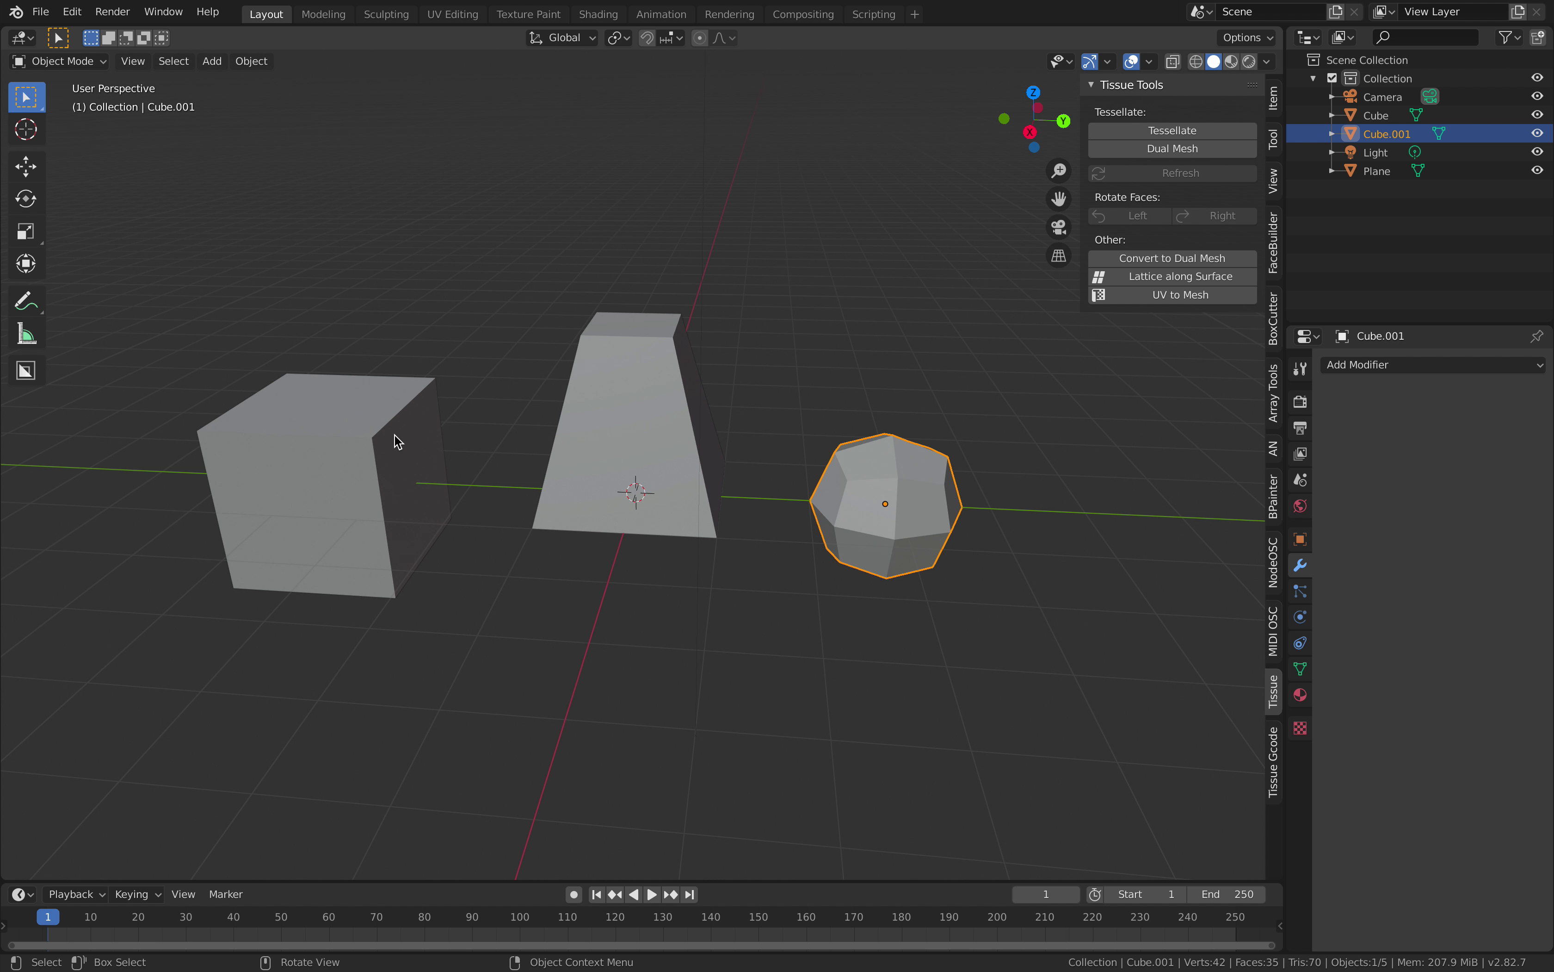
{"action": "left_click", "coordinate": [369, 446]}
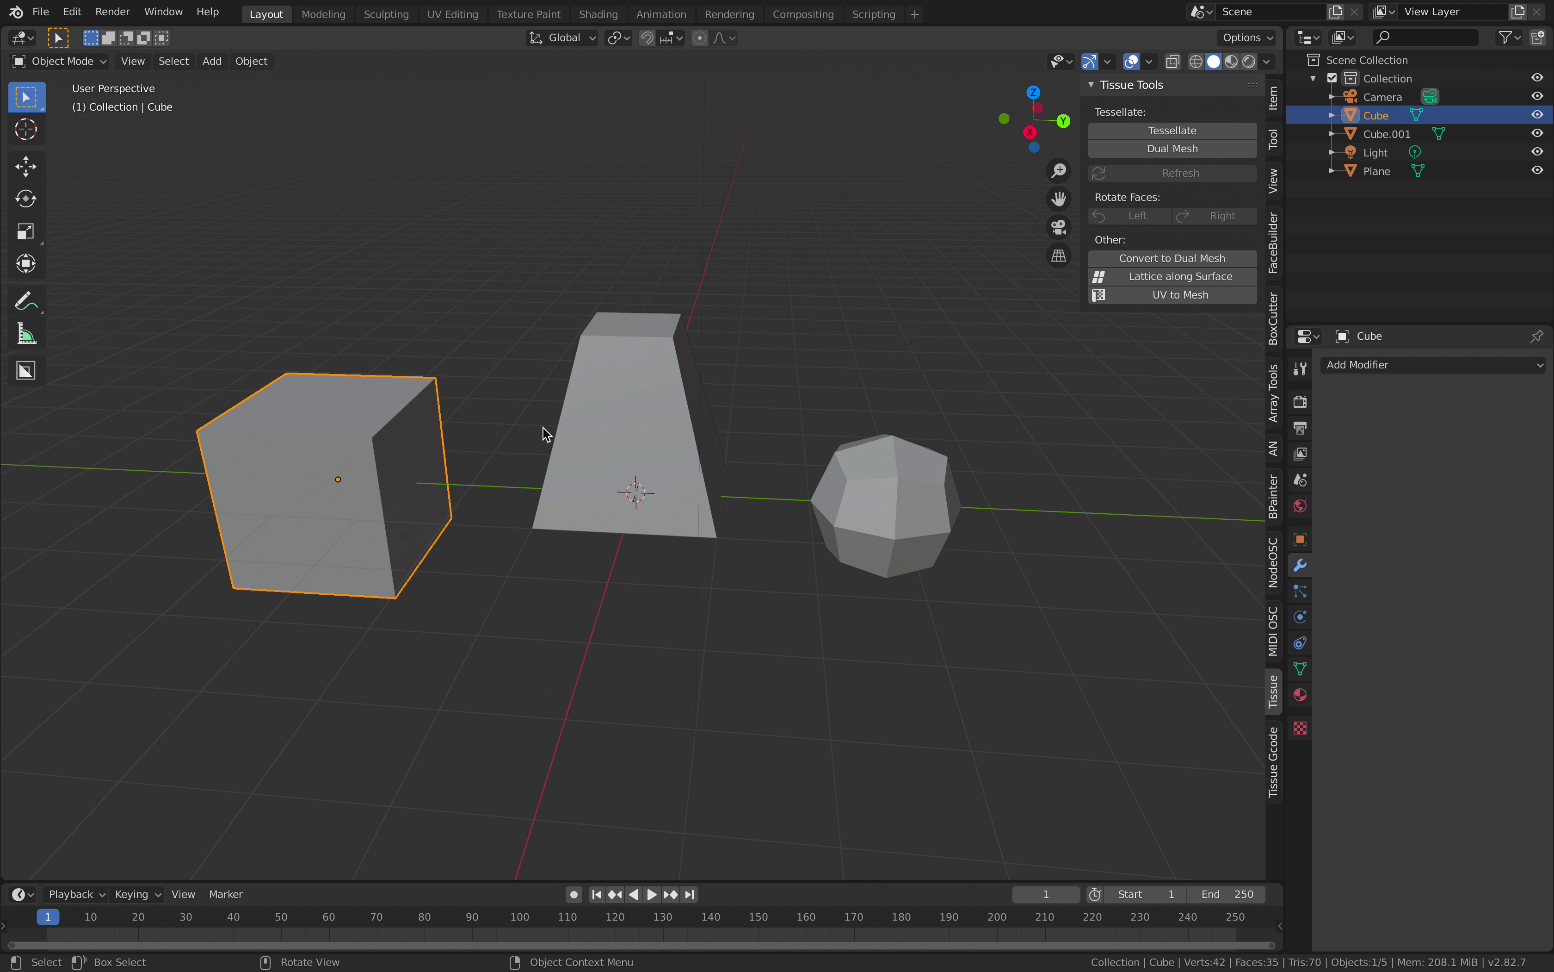
{"action": "left_click", "coordinate": [614, 416], "text": "shift"}
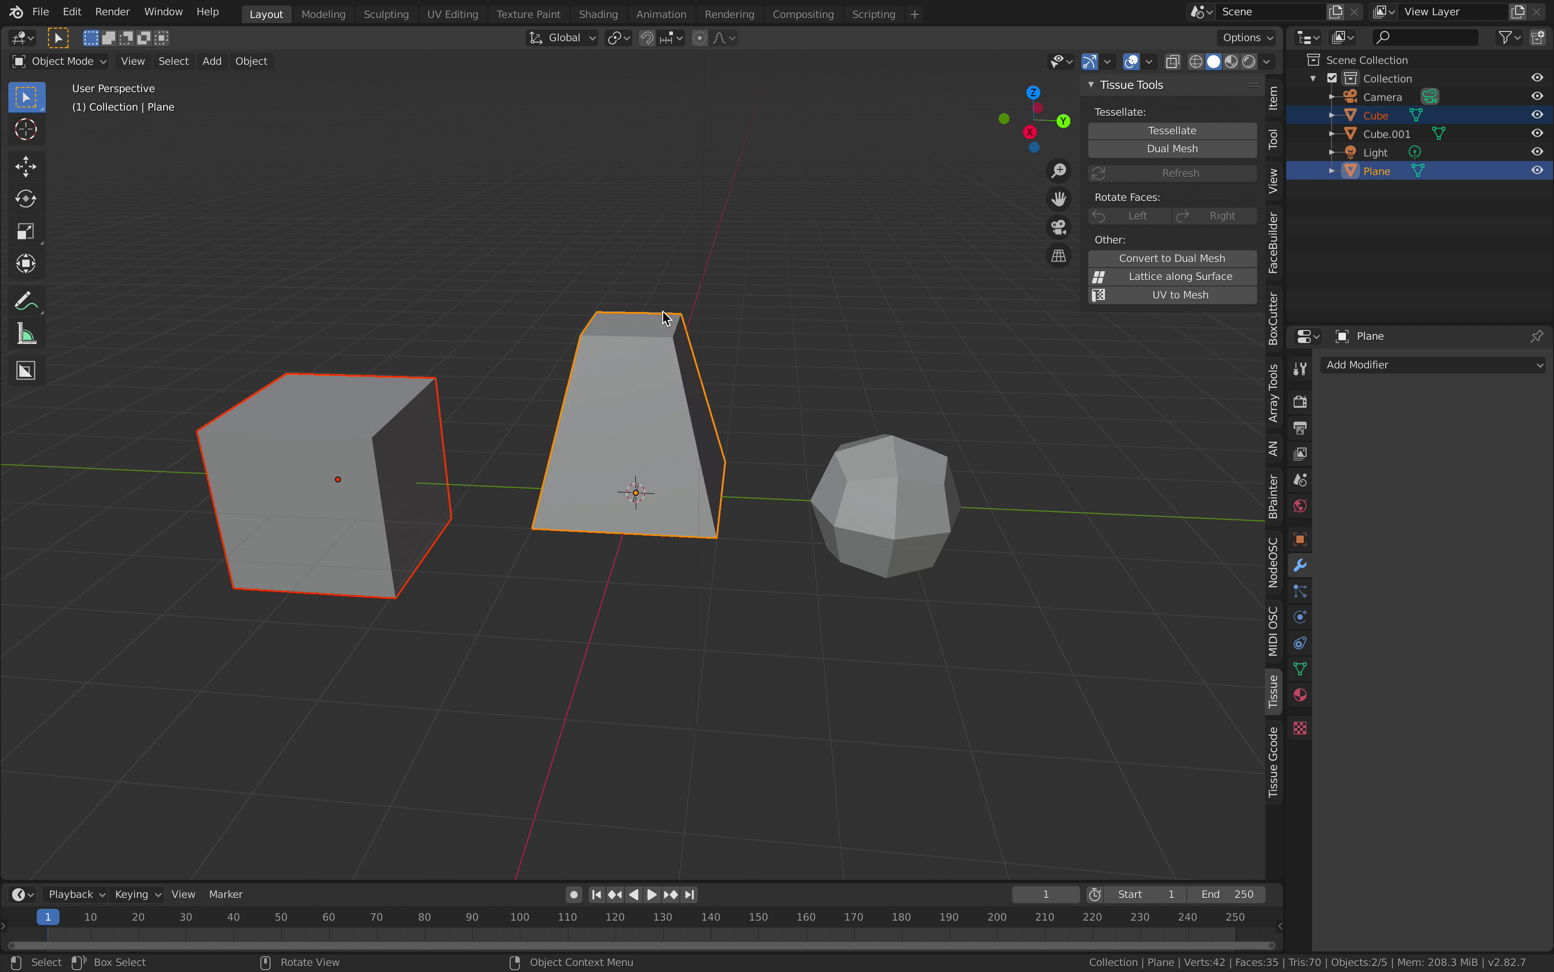
{"action": "left_click", "coordinate": [1167, 131]}
{"action": "left_click", "coordinate": [1139, 425]}
{"action": "middle_click_drag", "start_coordinate": [768, 504], "coordinate": [765, 452]}
{"action": "key", "text": "ctrl+z"}
Tessellate the cube as the base with the tapered block as the component, using the default settings.
{"action": "middle_click_drag", "start_coordinate": [647, 365], "coordinate": [663, 406]}
{"action": "left_click", "coordinate": [662, 394]}
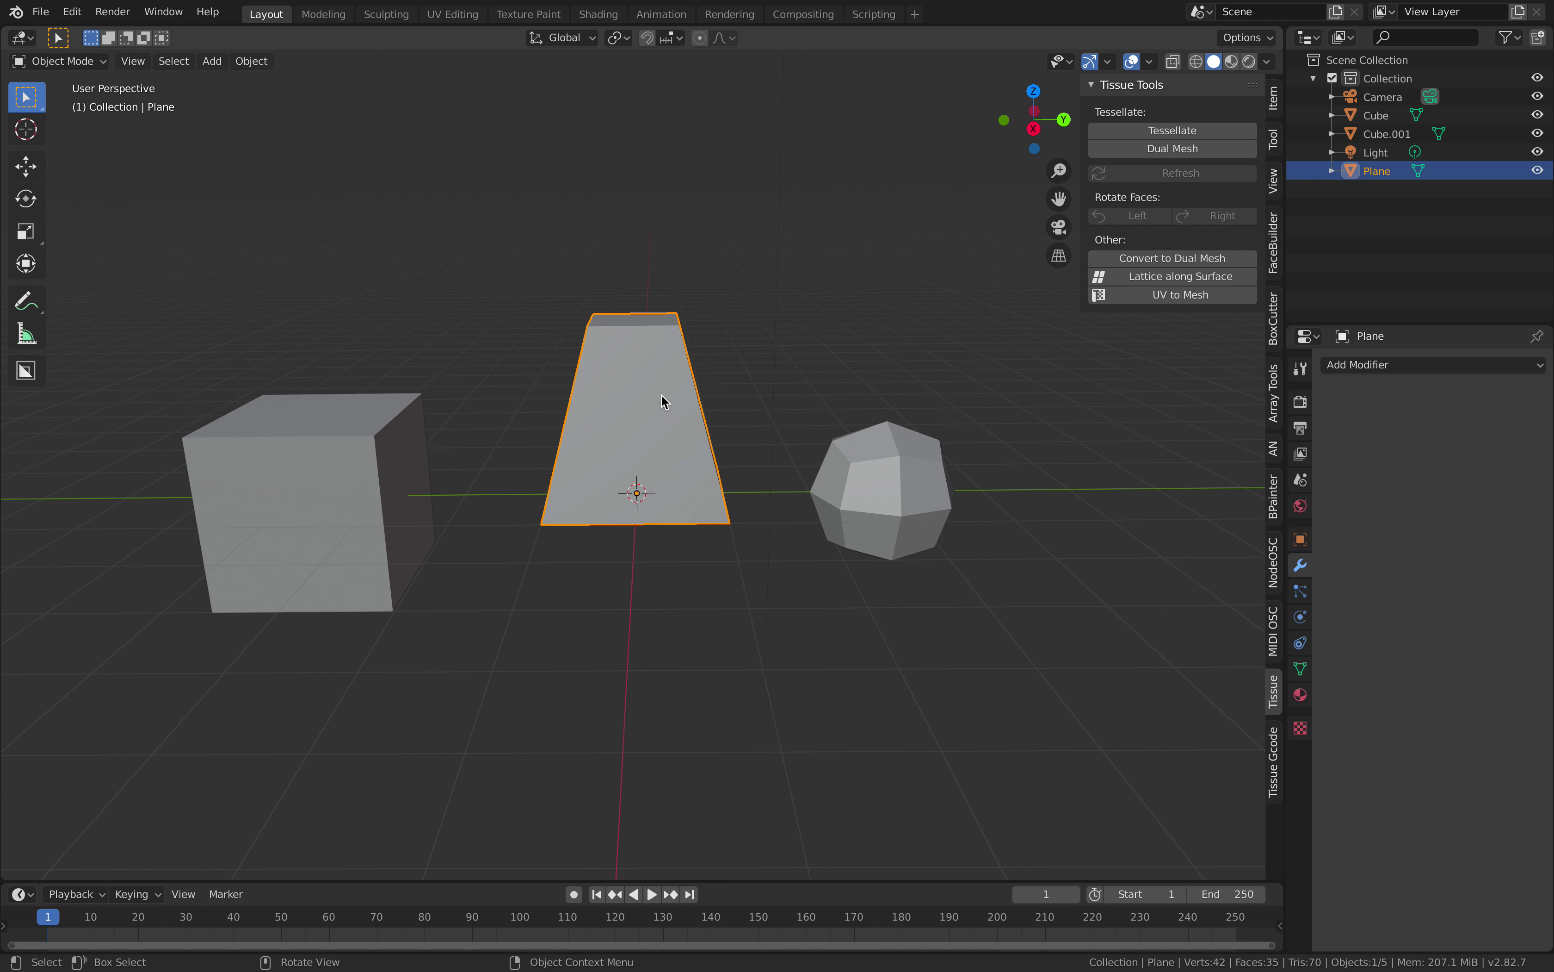
{"action": "left_click", "coordinate": [340, 434], "text": "shift"}
{"action": "left_click", "coordinate": [1170, 131]}
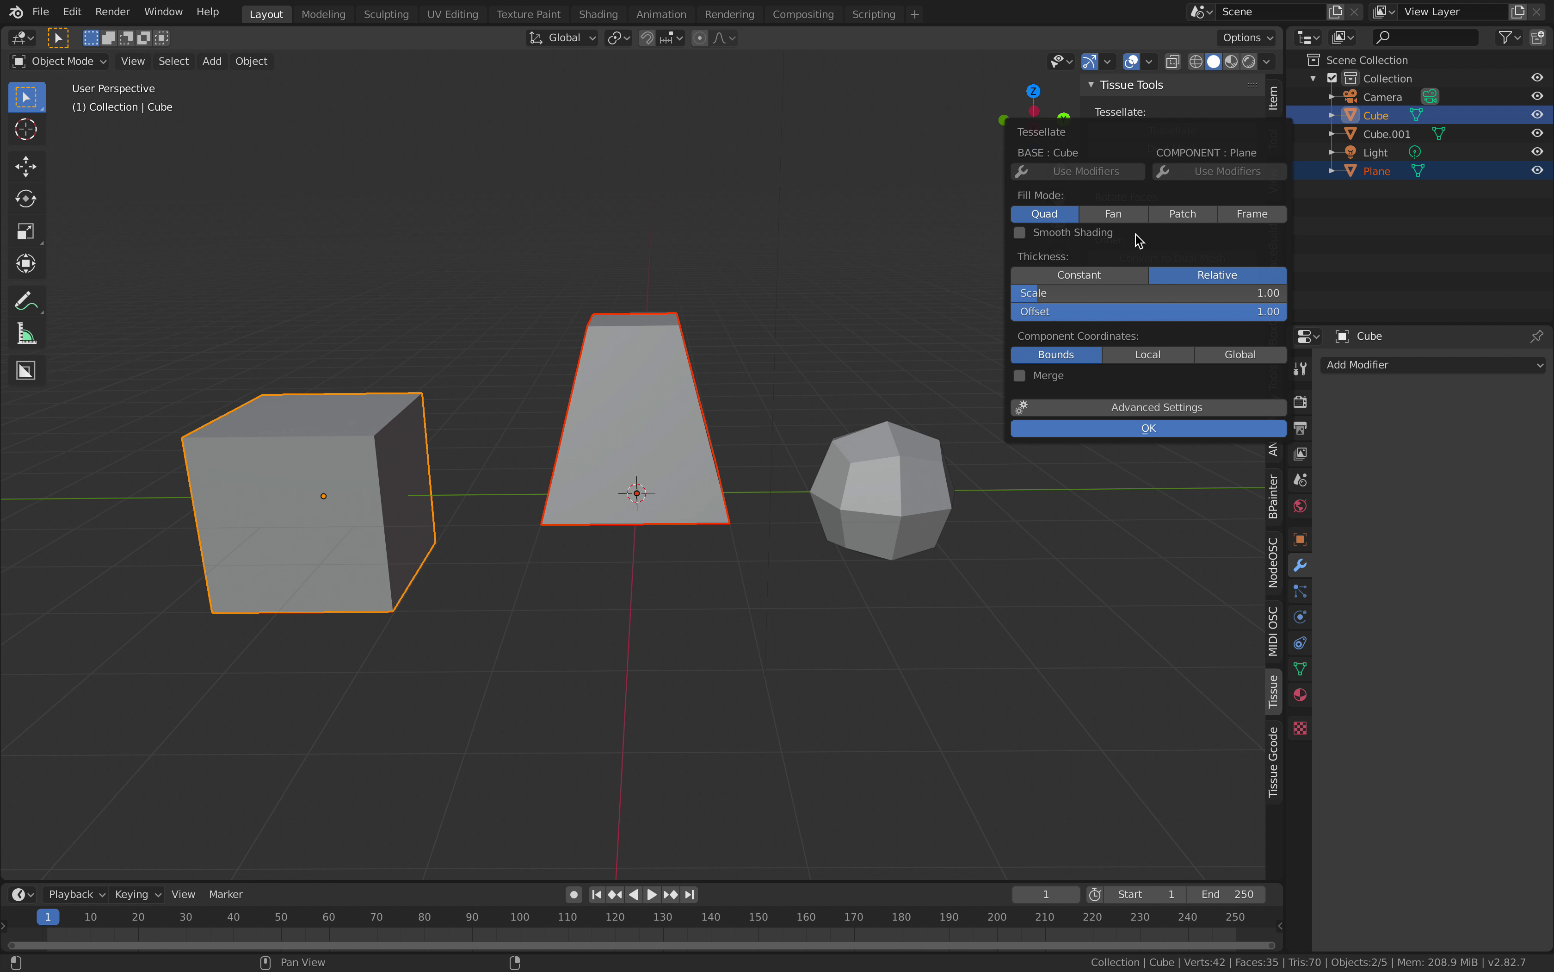
{"action": "left_click", "coordinate": [1103, 429]}
Tessellate the subdivided cube with the tapered block as the component, using the default settings.
{"action": "scroll", "coordinate": [750, 431], "scroll_direction": "down", "scroll_amount": 3}
{"action": "left_click", "coordinate": [663, 417]}
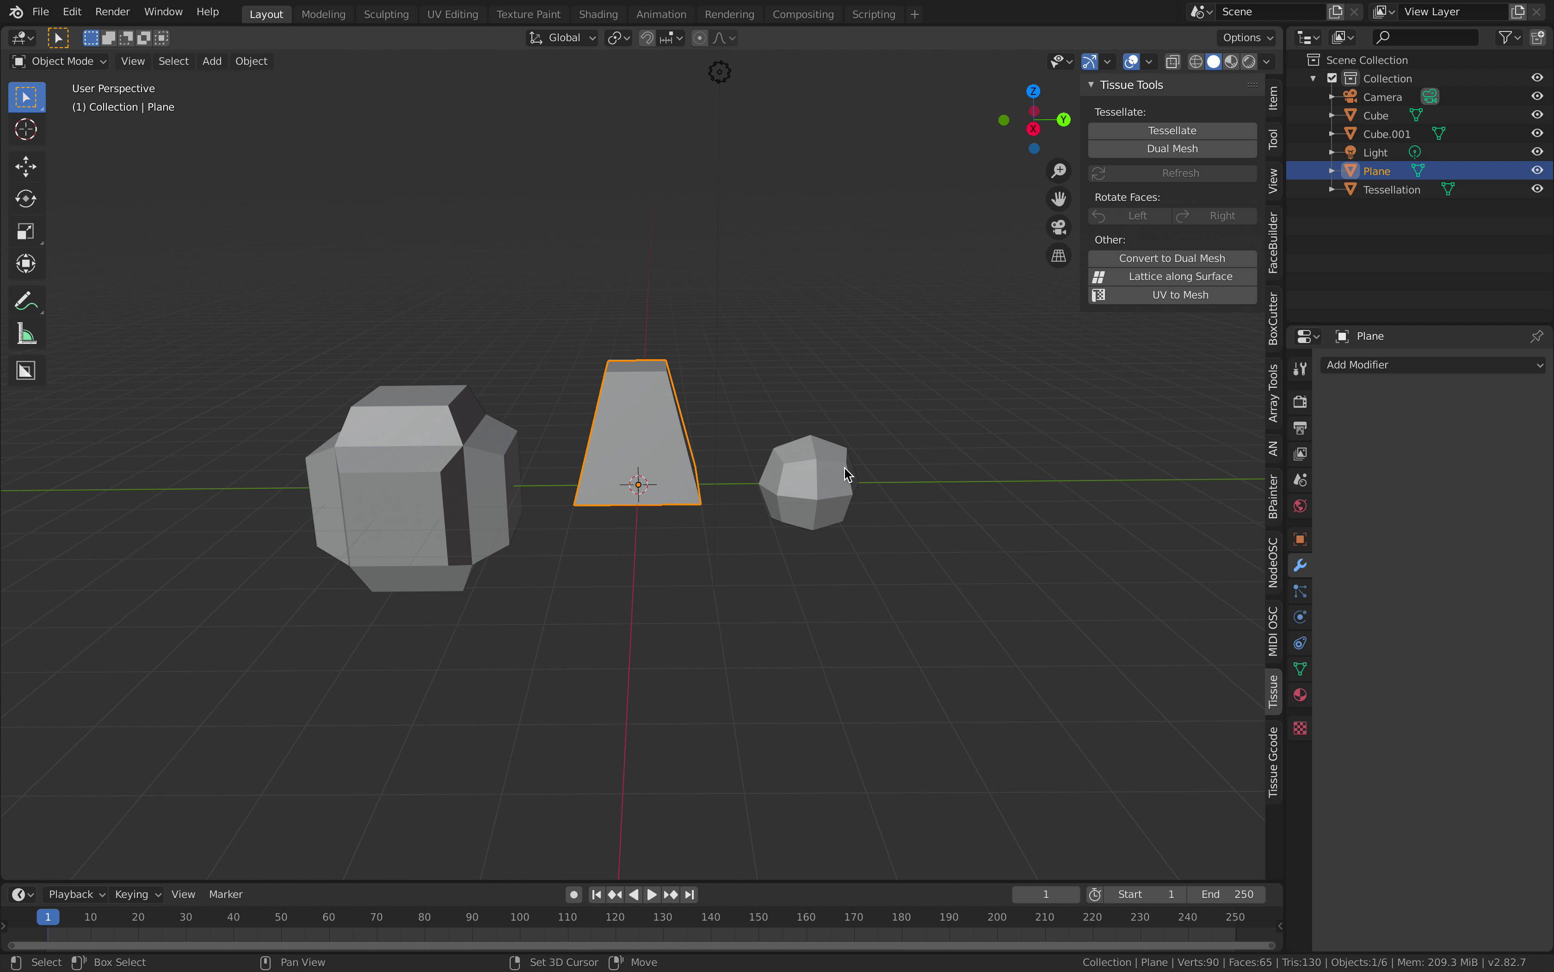
{"action": "left_click", "coordinate": [841, 477], "text": "shift"}
{"action": "left_click", "coordinate": [1163, 131]}
{"action": "left_click", "coordinate": [1138, 426]}
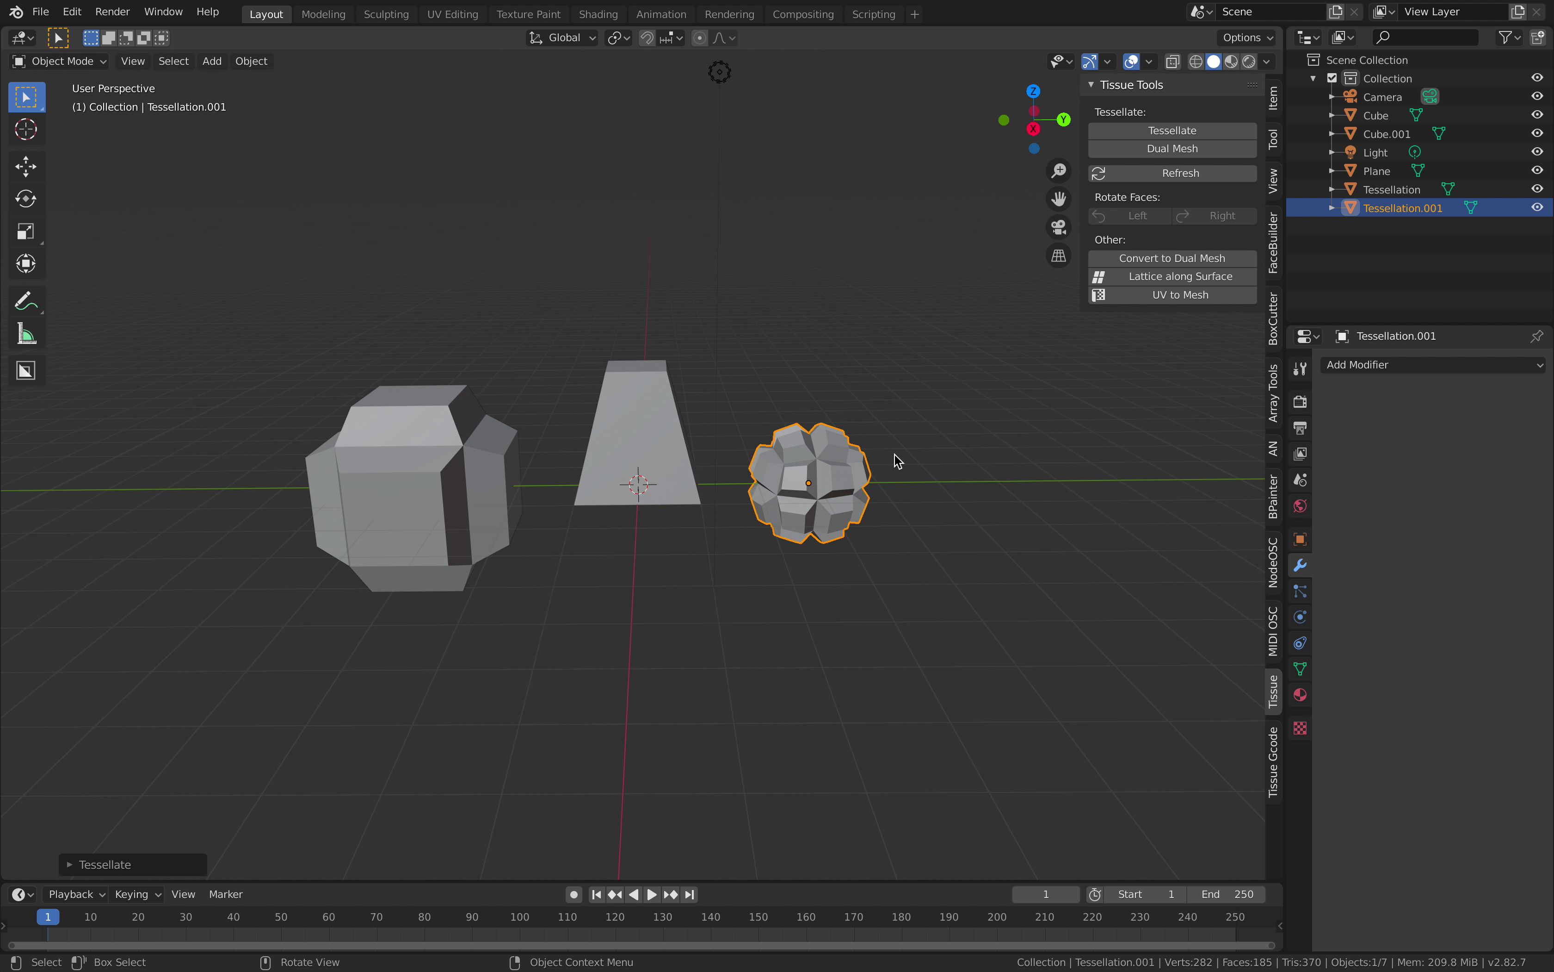
Delete all objects from the scene.
{"action": "middle_click_drag", "start_coordinate": [802, 431], "coordinate": [829, 461]}
{"action": "scroll", "coordinate": [849, 462], "scroll_direction": "up", "scroll_amount": 1}
{"action": "scroll", "coordinate": [850, 463], "scroll_direction": "down", "scroll_amount": 4}
{"action": "key", "text": "a"}
{"action": "key", "text": "Delete"}
Split the viewport to make an upper Sverchok Nodes editor, and create a new node tree with a fake user.
{"action": "left_click_drag", "start_coordinate": [1280, 29], "coordinate": [1203, 462]}
{"action": "left_click", "coordinate": [23, 37]}
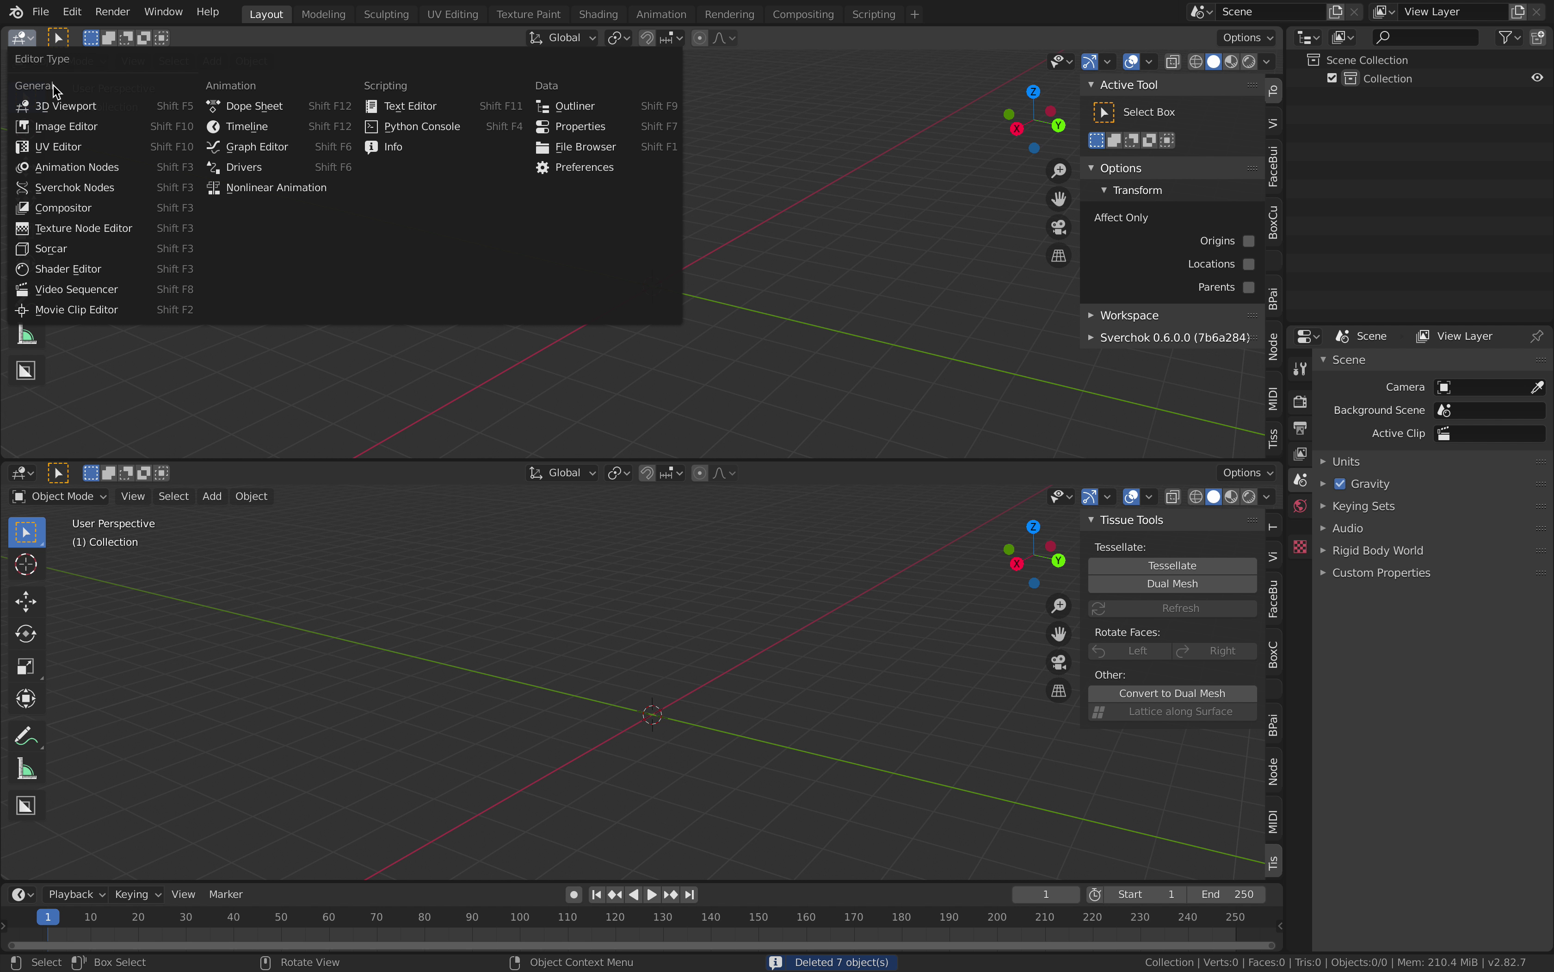
{"action": "left_click", "coordinate": [62, 186]}
{"action": "left_click", "coordinate": [612, 40]}
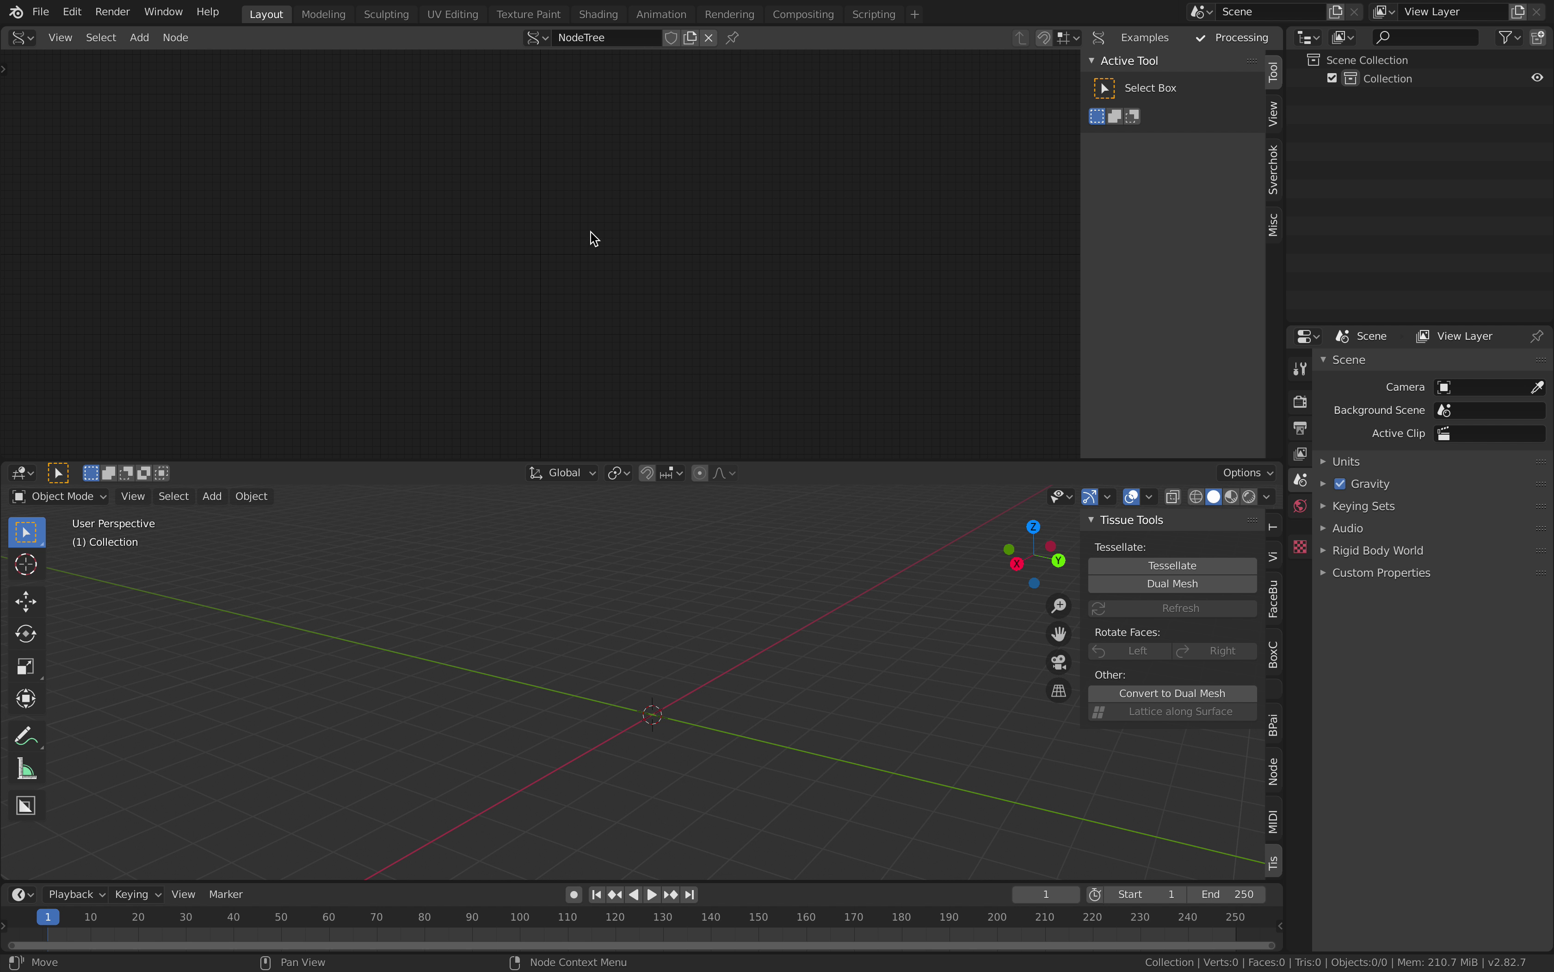
{"action": "left_click", "coordinate": [671, 38]}
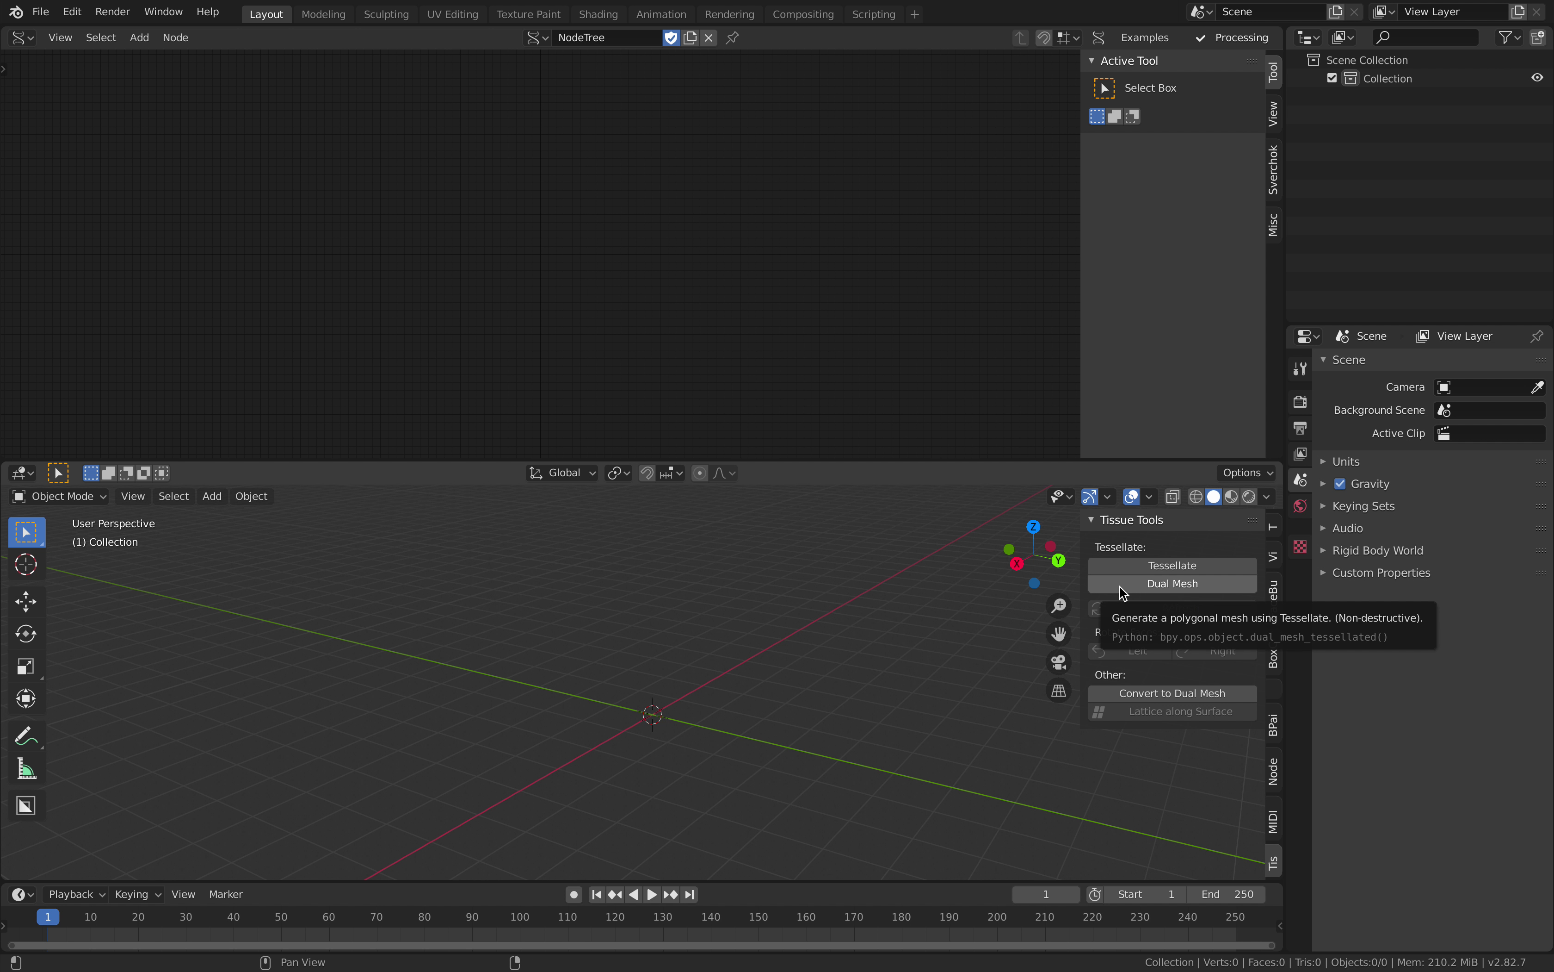
Add an IcoSphere node to the node tree.
{"action": "key", "text": "shift+a"}
{"action": "left_click", "coordinate": [413, 183]}
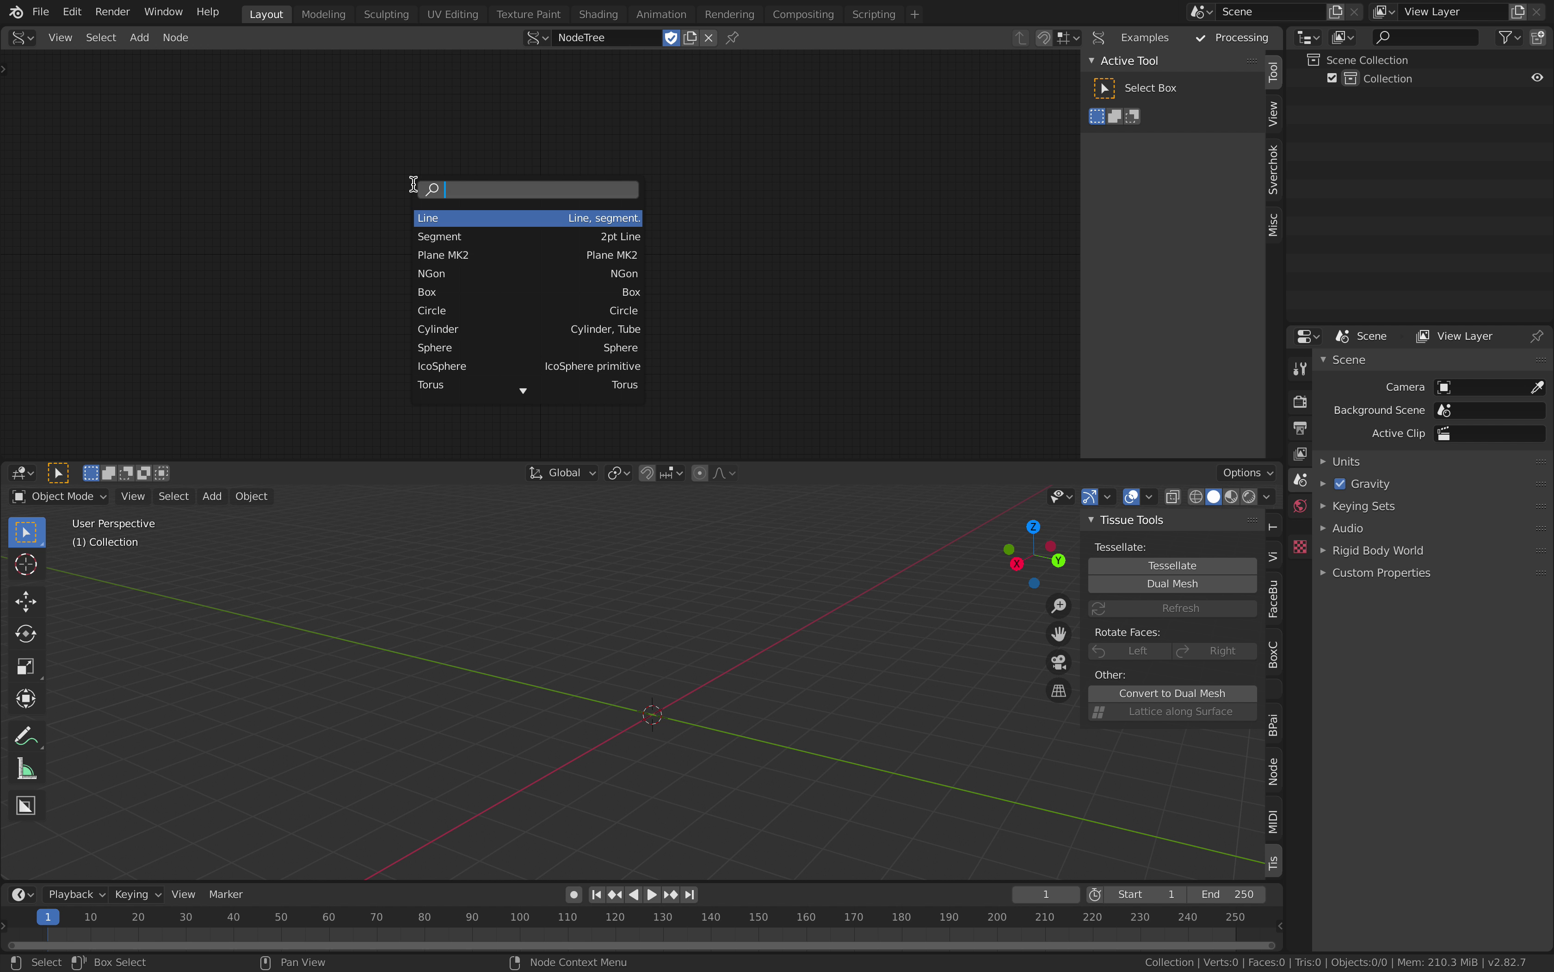
{"action": "type", "text": "ico"}
{"action": "key", "text": "Return"}
{"action": "left_click", "coordinate": [398, 272]}
Add a Viewer BMesh node beside the IcoSphere node.
{"action": "scroll", "coordinate": [569, 238], "scroll_direction": "up", "scroll_amount": 4}
{"action": "middle_click_drag", "start_coordinate": [569, 239], "coordinate": [575, 230]}
{"action": "key", "text": "shift+a"}
{"action": "left_click", "coordinate": [576, 226]}
{"action": "type", "text": "bme"}
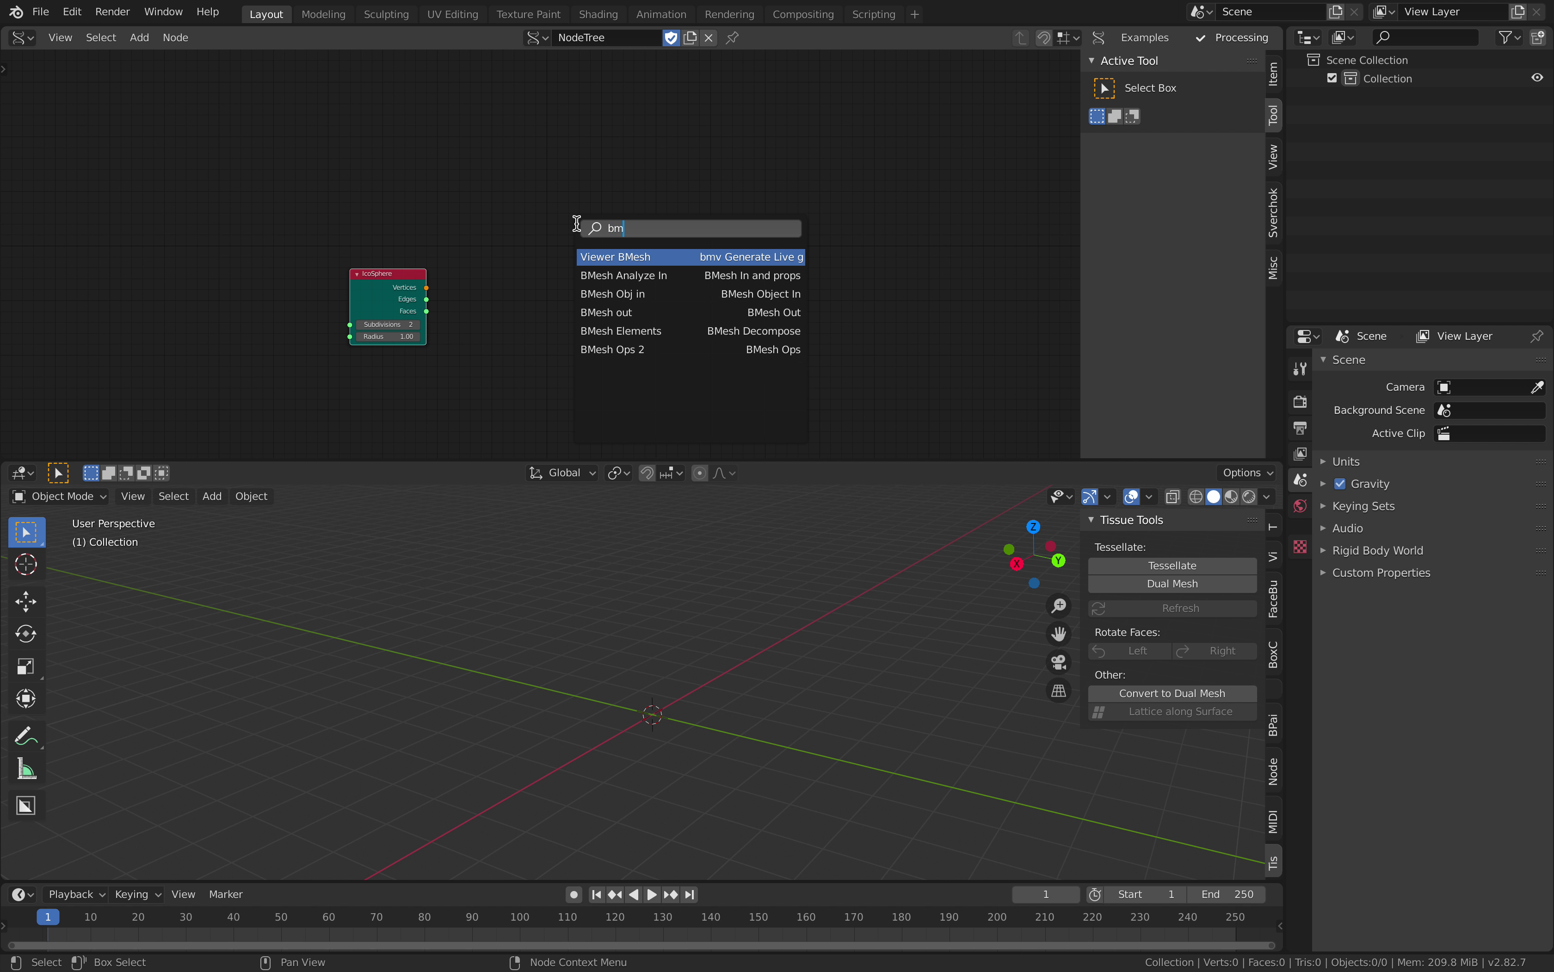
{"action": "key", "text": "Return"}
{"action": "left_click", "coordinate": [576, 224]}
Link the IcoSphere's Vertices and Faces outputs to the matching inputs of the viewer node.
{"action": "scroll", "coordinate": [526, 257], "scroll_direction": "up", "scroll_amount": 4}
{"action": "middle_click_drag", "start_coordinate": [526, 257], "coordinate": [524, 212]}
{"action": "mouse_move", "coordinate": [388, 253]}
{"action": "left_mouse_down"}
{"action": "mouse_move", "coordinate": [524, 310]}
{"action": "mouse_move", "coordinate": [593, 312]}
{"action": "mouse_move", "coordinate": [388, 285]}
{"action": "left_mouse_up"}
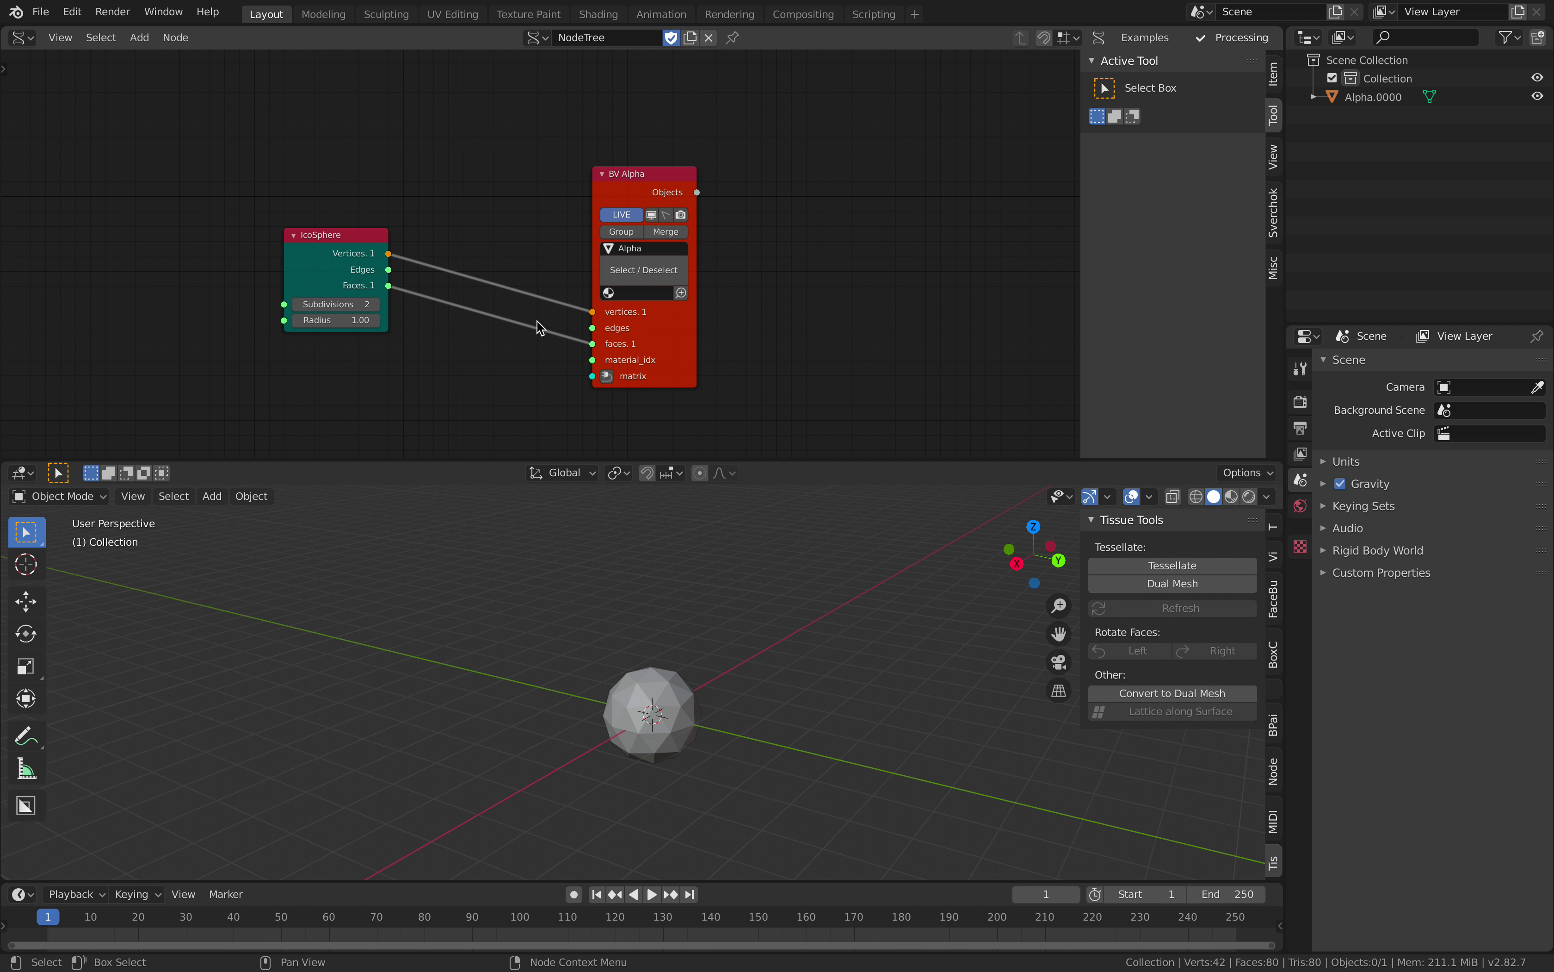
Spread the IcoSphere and viewer nodes apart and set the IcoSphere's Subdivisions to 1.
{"action": "scroll", "coordinate": [718, 635], "scroll_direction": "up", "scroll_amount": 3}
{"action": "middle_click_drag", "start_coordinate": [746, 652], "coordinate": [670, 610]}
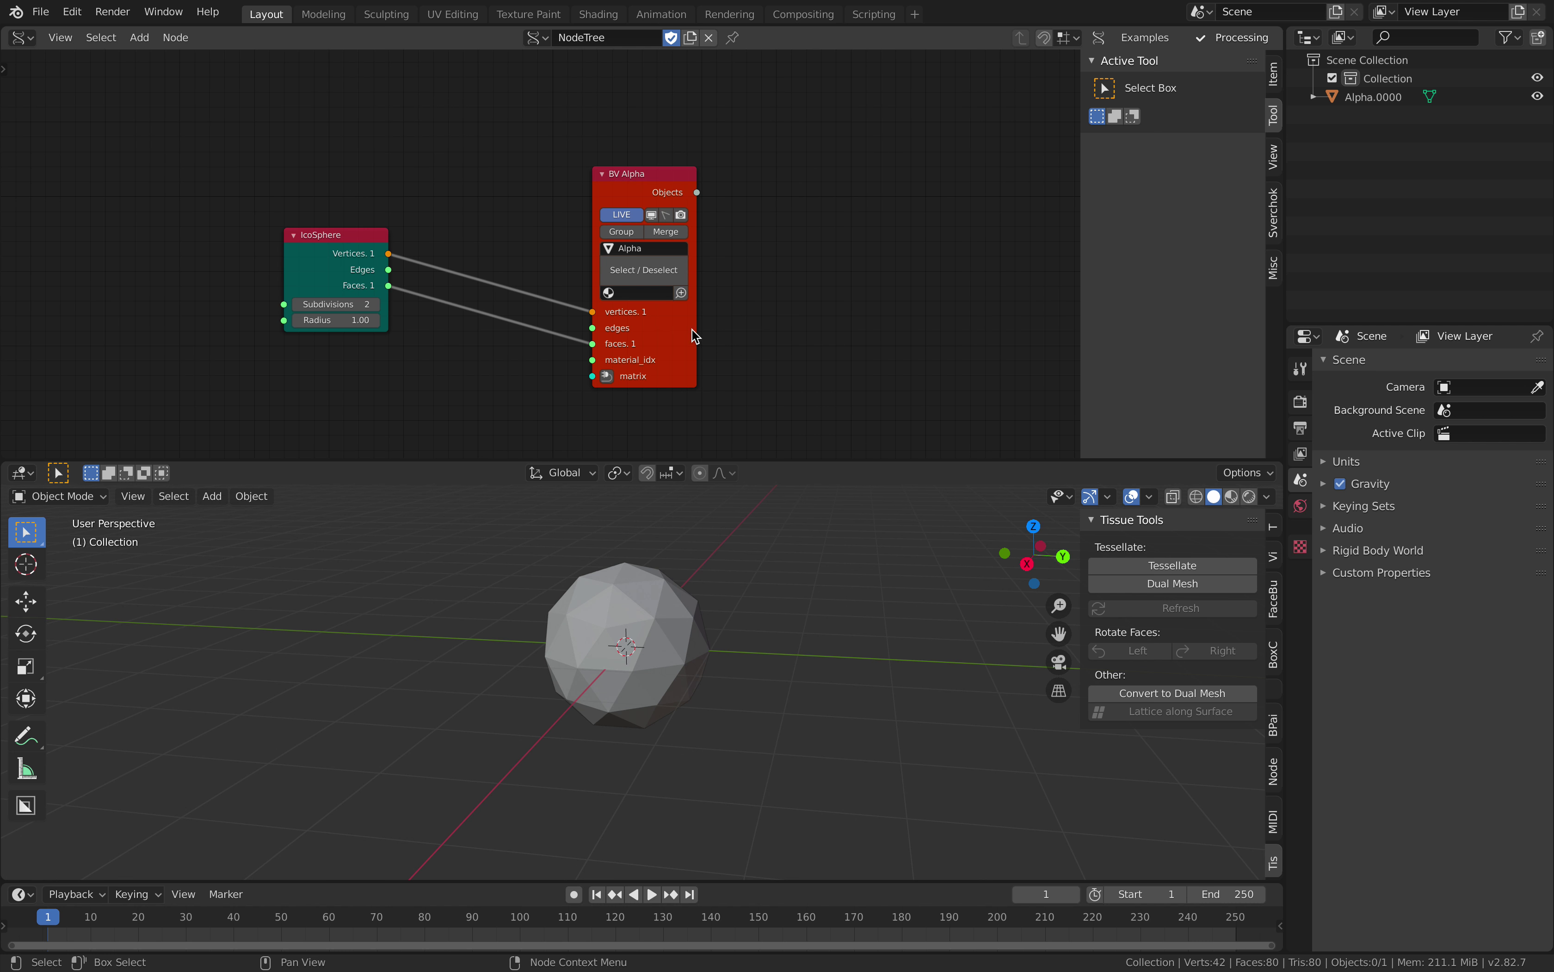
{"action": "left_click_drag", "start_coordinate": [694, 336], "coordinate": [786, 325]}
{"action": "left_click", "coordinate": [302, 309]}
{"action": "left_click_drag", "start_coordinate": [320, 266], "coordinate": [298, 246]}
Add a Dual Mesh node between the IcoSphere and viewer nodes.
{"action": "key", "text": "shift+a"}
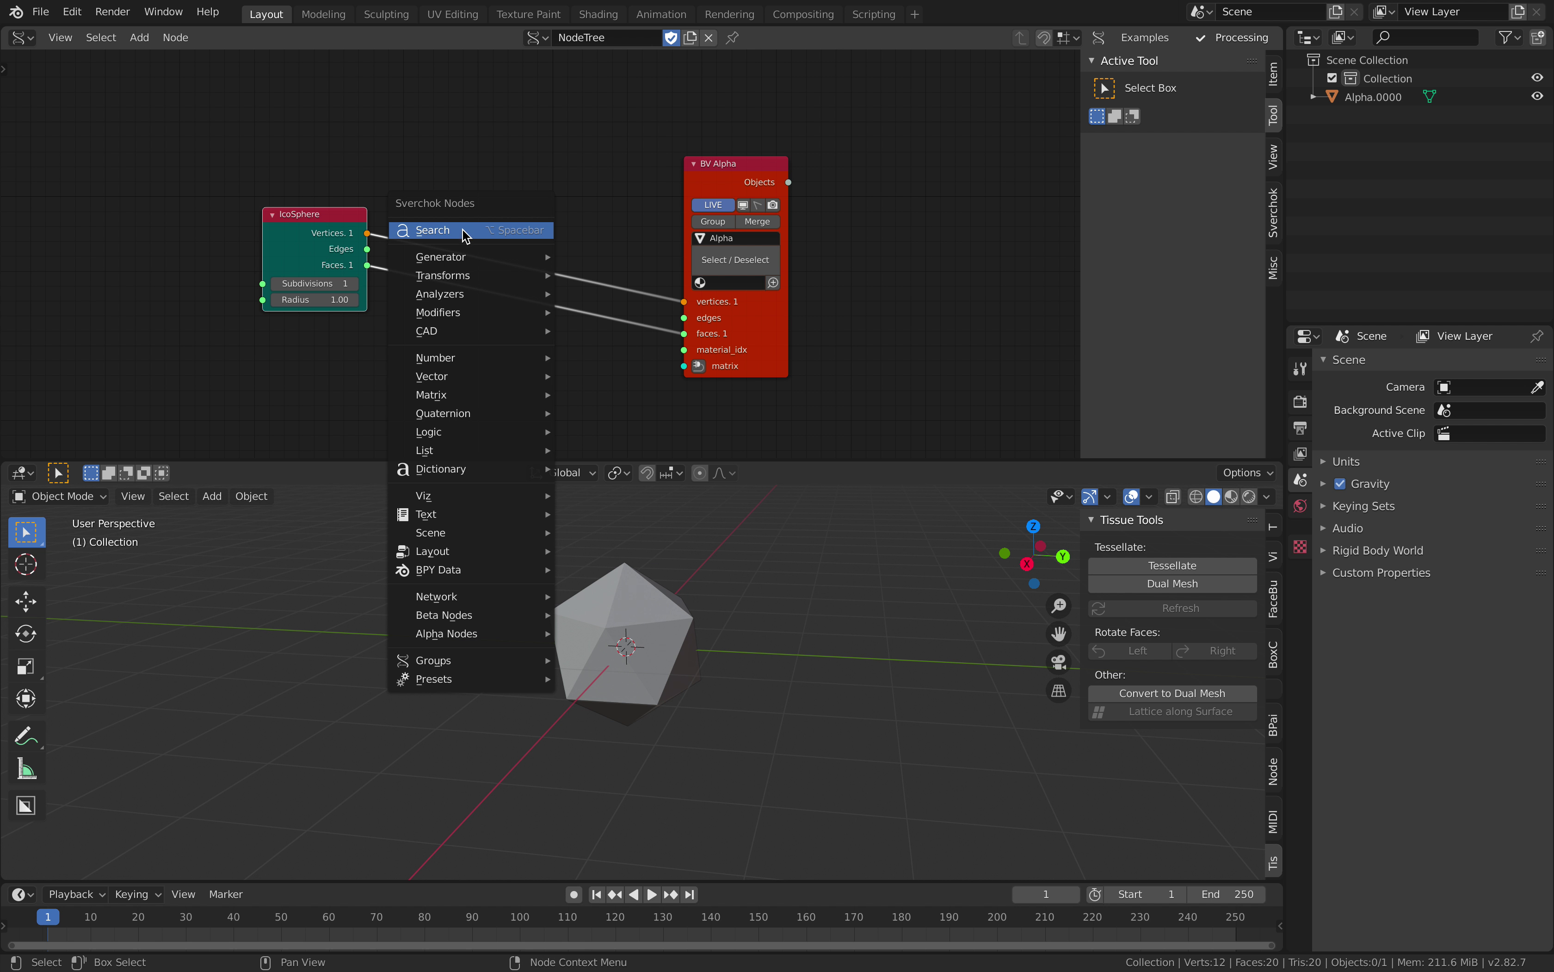
{"action": "left_click", "coordinate": [463, 230]}
{"action": "mouse_move", "coordinate": [700, 642]}
{"action": "middle_mouse_down"}
{"action": "mouse_move", "coordinate": [635, 601]}
{"action": "mouse_move", "coordinate": [680, 632]}
{"action": "mouse_move", "coordinate": [563, 605]}
{"action": "mouse_move", "coordinate": [701, 626]}
{"action": "mouse_move", "coordinate": [701, 667]}
{"action": "mouse_move", "coordinate": [681, 650]}
{"action": "middle_mouse_up"}
{"action": "key", "text": "shift+a"}
{"action": "left_click", "coordinate": [517, 246]}
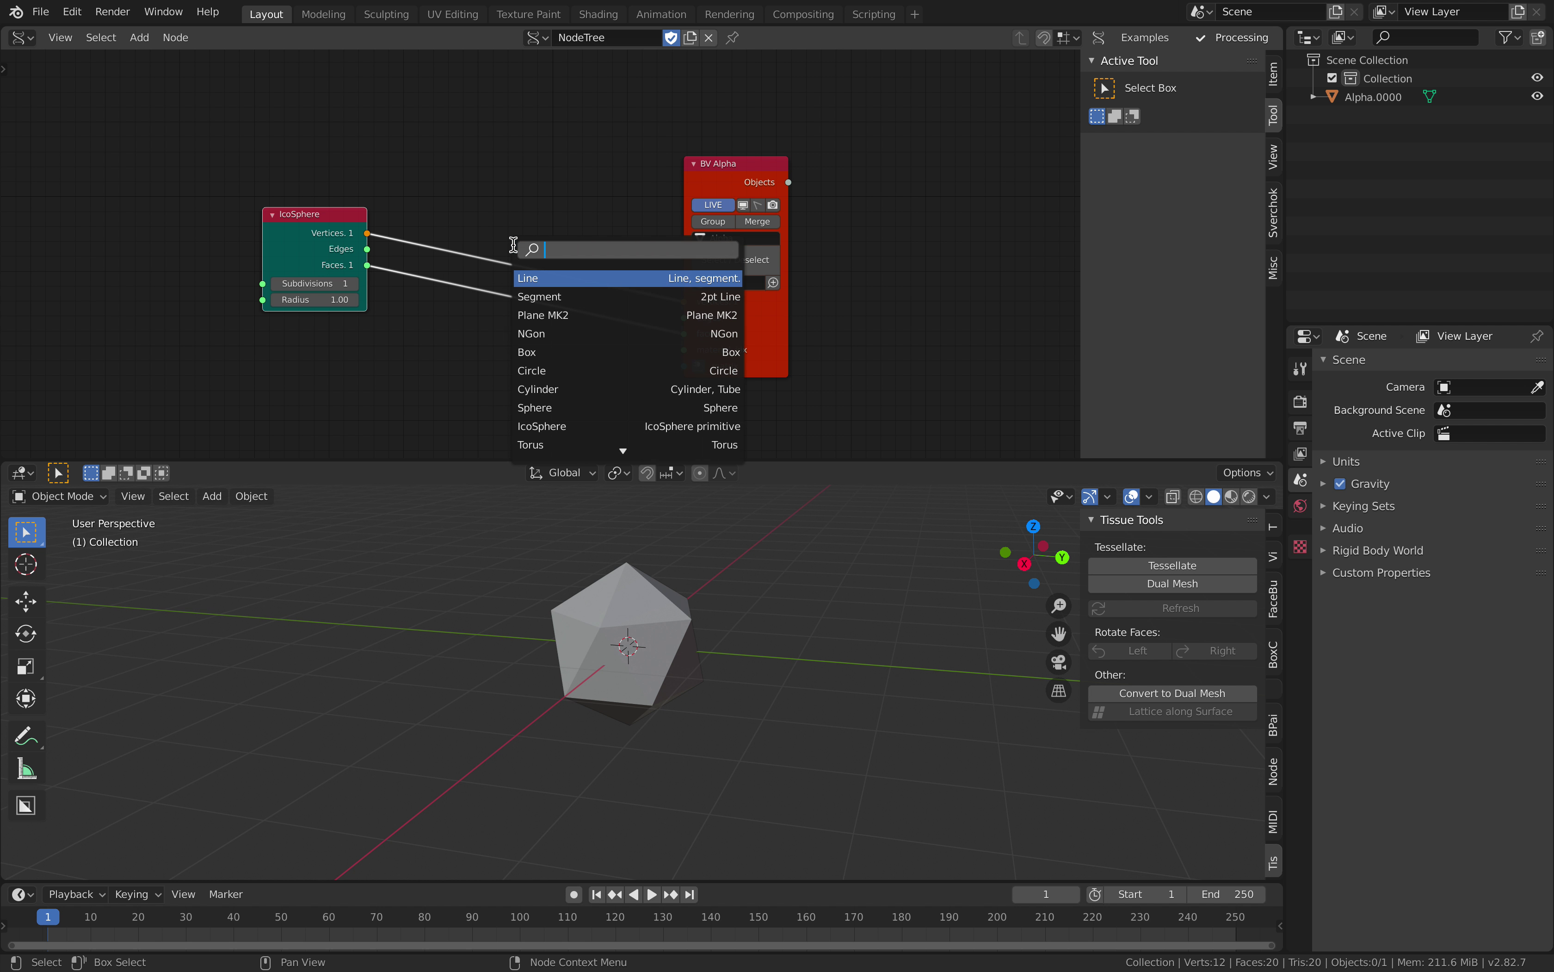
{"action": "type", "text": "du"}
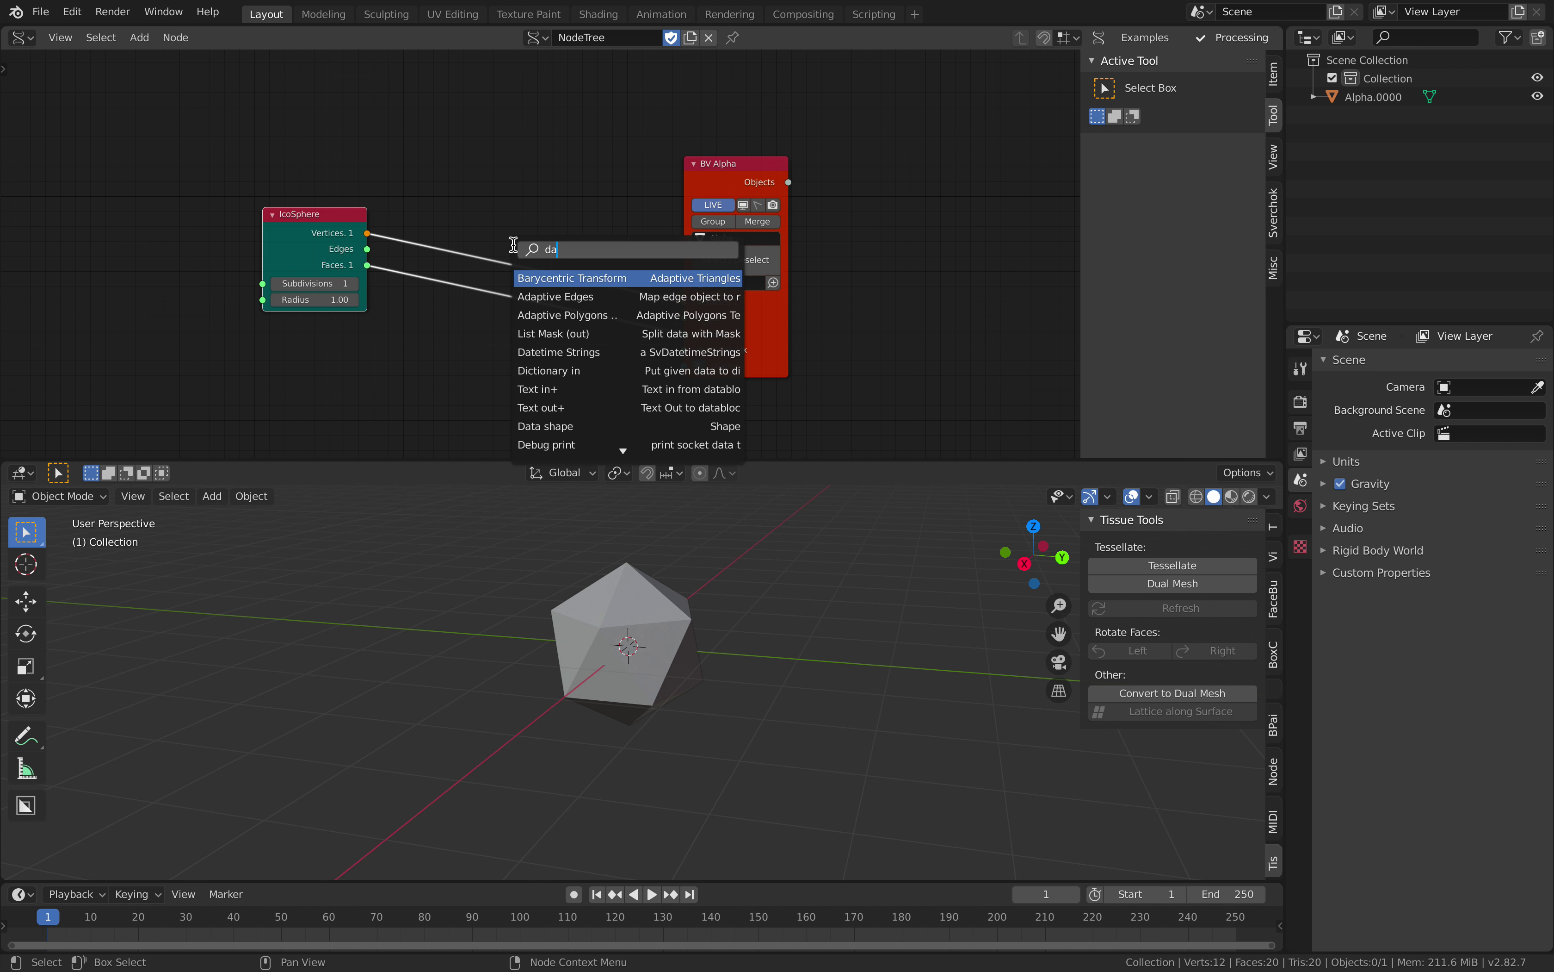
{"action": "key", "text": "Return"}
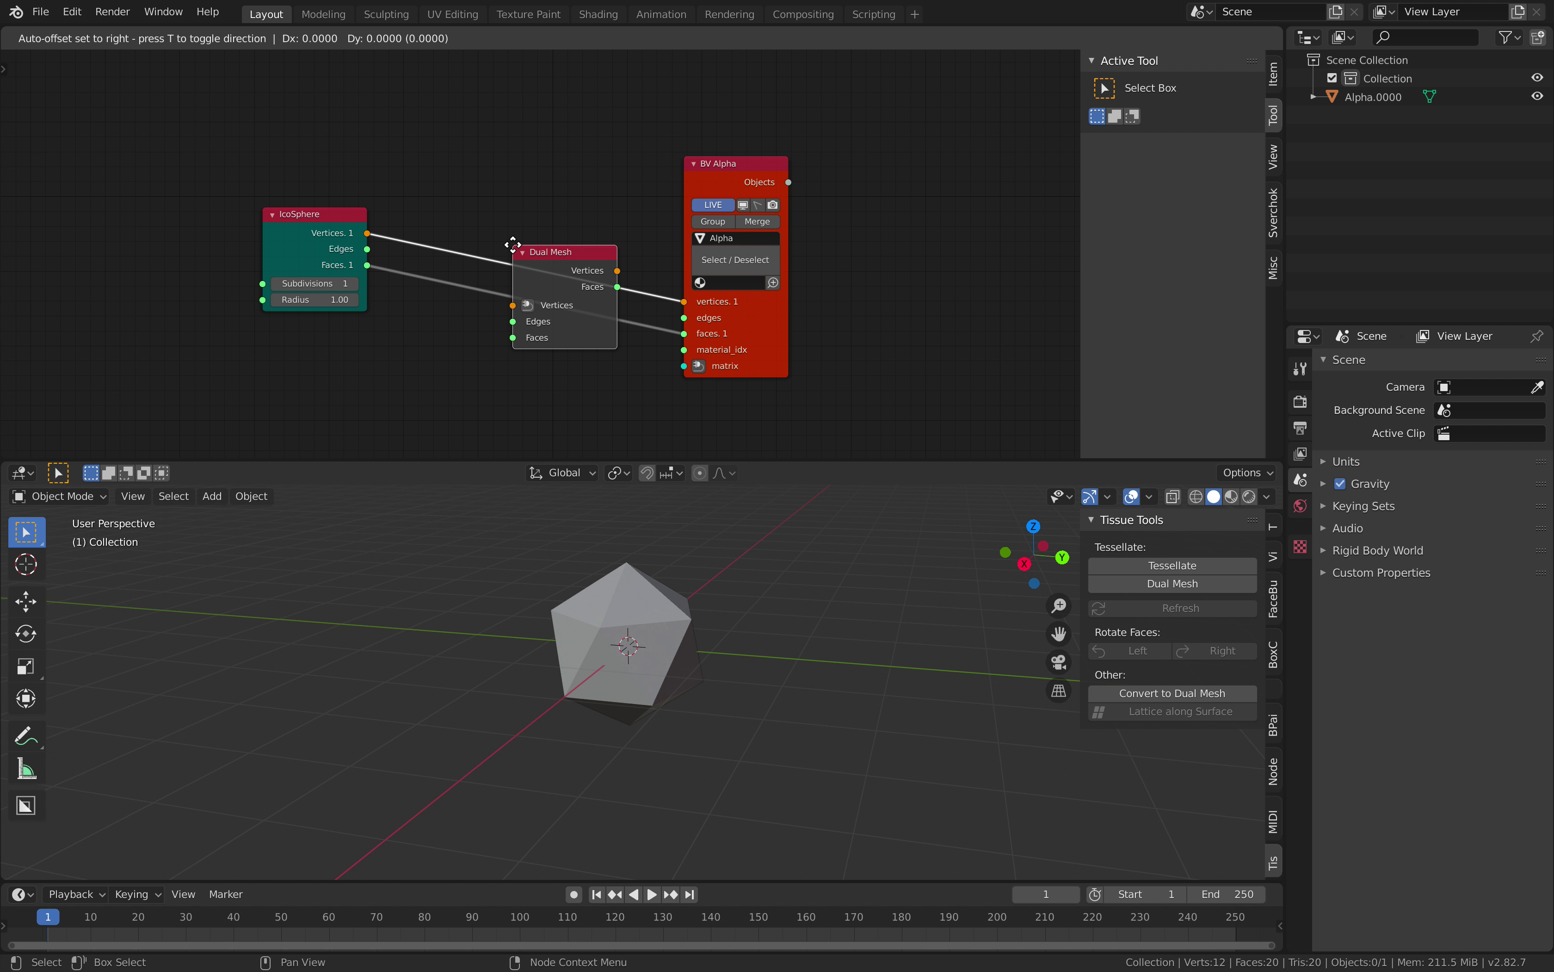
{"action": "left_click", "coordinate": [468, 190]}
Route the IcoSphere's vertices and faces through the Dual Mesh node into the viewer node.
{"action": "left_click_drag", "start_coordinate": [366, 268], "coordinate": [466, 277]}
{"action": "left_click_drag", "start_coordinate": [570, 227], "coordinate": [690, 344]}
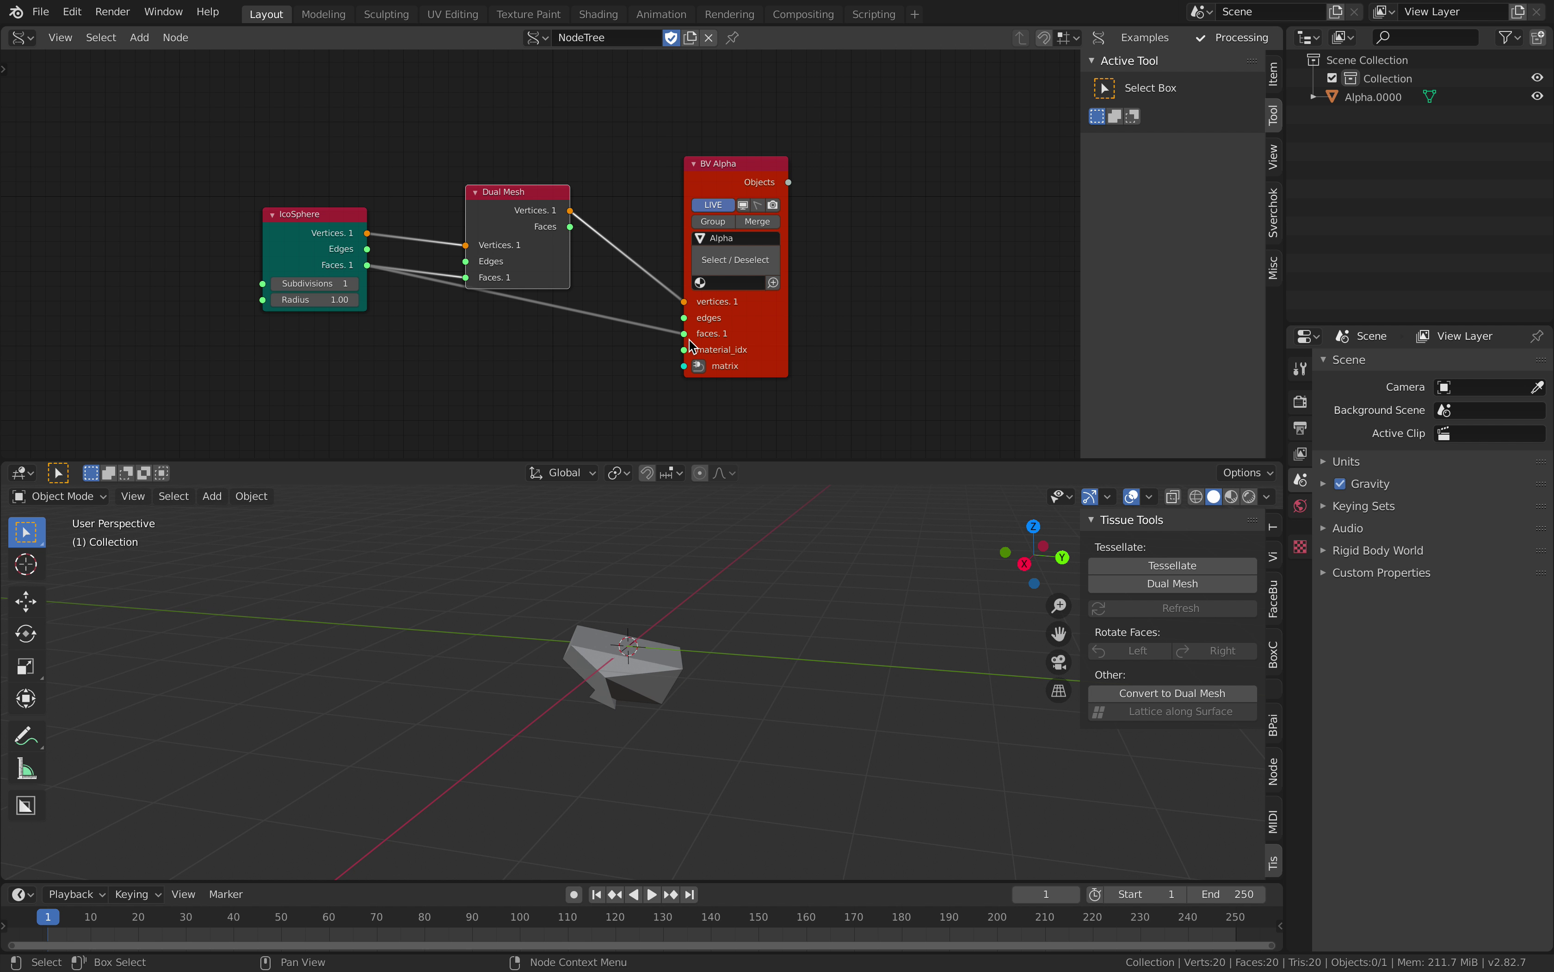
{"action": "left_click_drag", "start_coordinate": [570, 226], "coordinate": [684, 333]}
{"action": "middle_click_drag", "start_coordinate": [757, 584], "coordinate": [711, 648]}
{"action": "scroll", "coordinate": [620, 582], "scroll_direction": "up", "scroll_amount": 2}
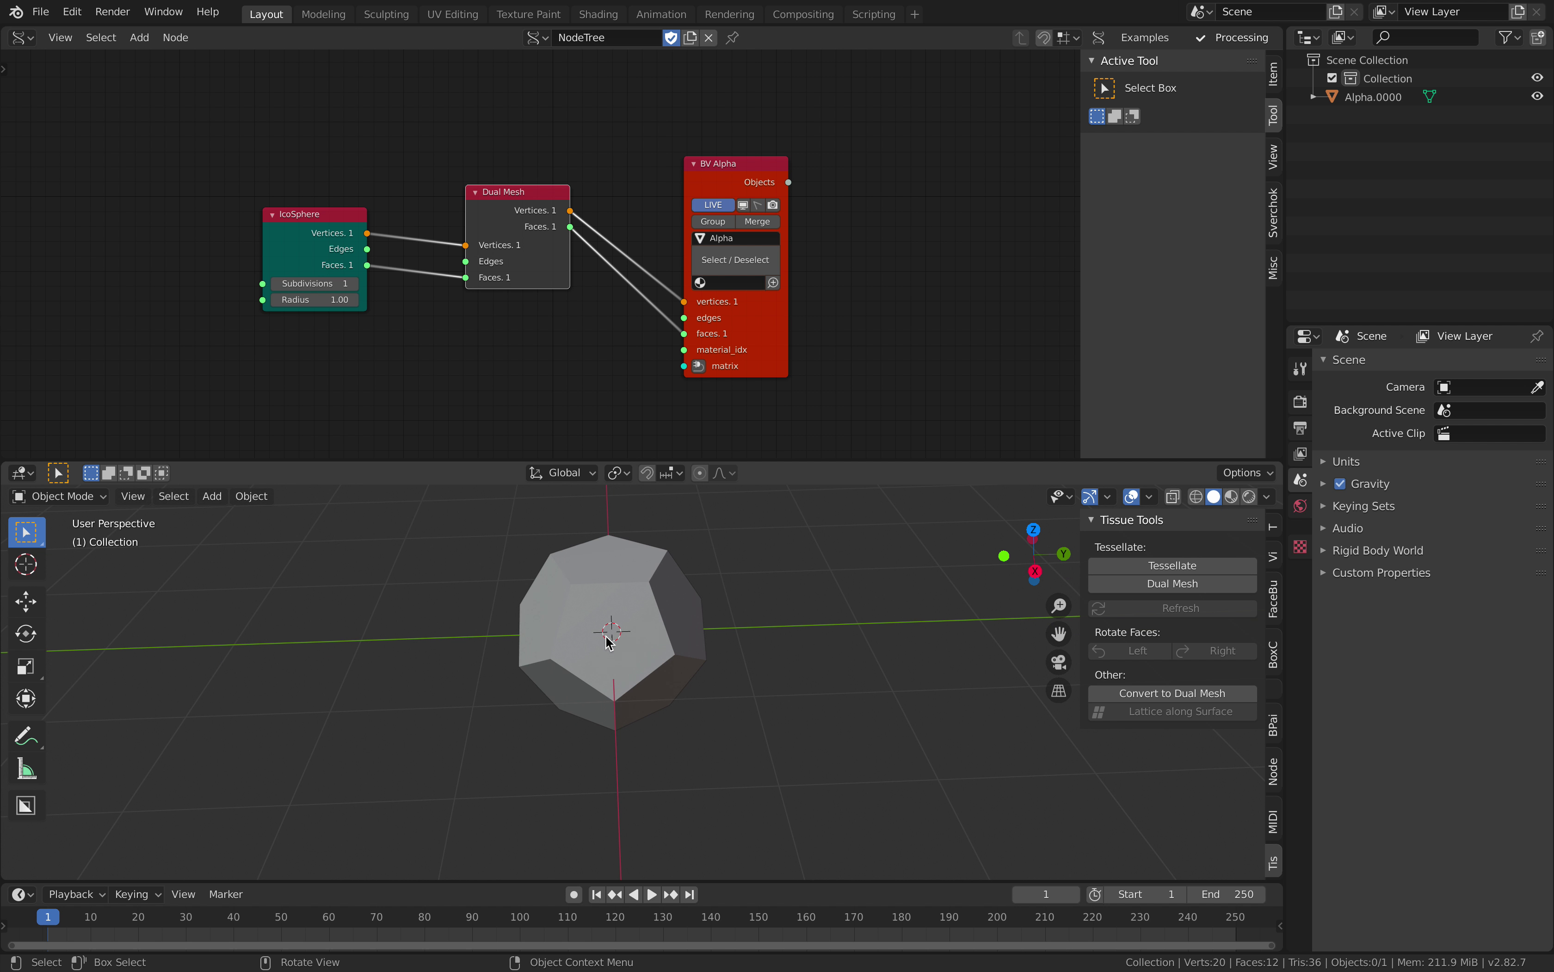
Shift the Dual Mesh and IcoSphere nodes away from the viewer node to make room between them.
{"action": "middle_click_drag", "start_coordinate": [605, 636], "coordinate": [573, 593]}
{"action": "left_click_drag", "start_coordinate": [504, 266], "coordinate": [472, 230]}
{"action": "left_click_drag", "start_coordinate": [334, 234], "coordinate": [250, 235]}
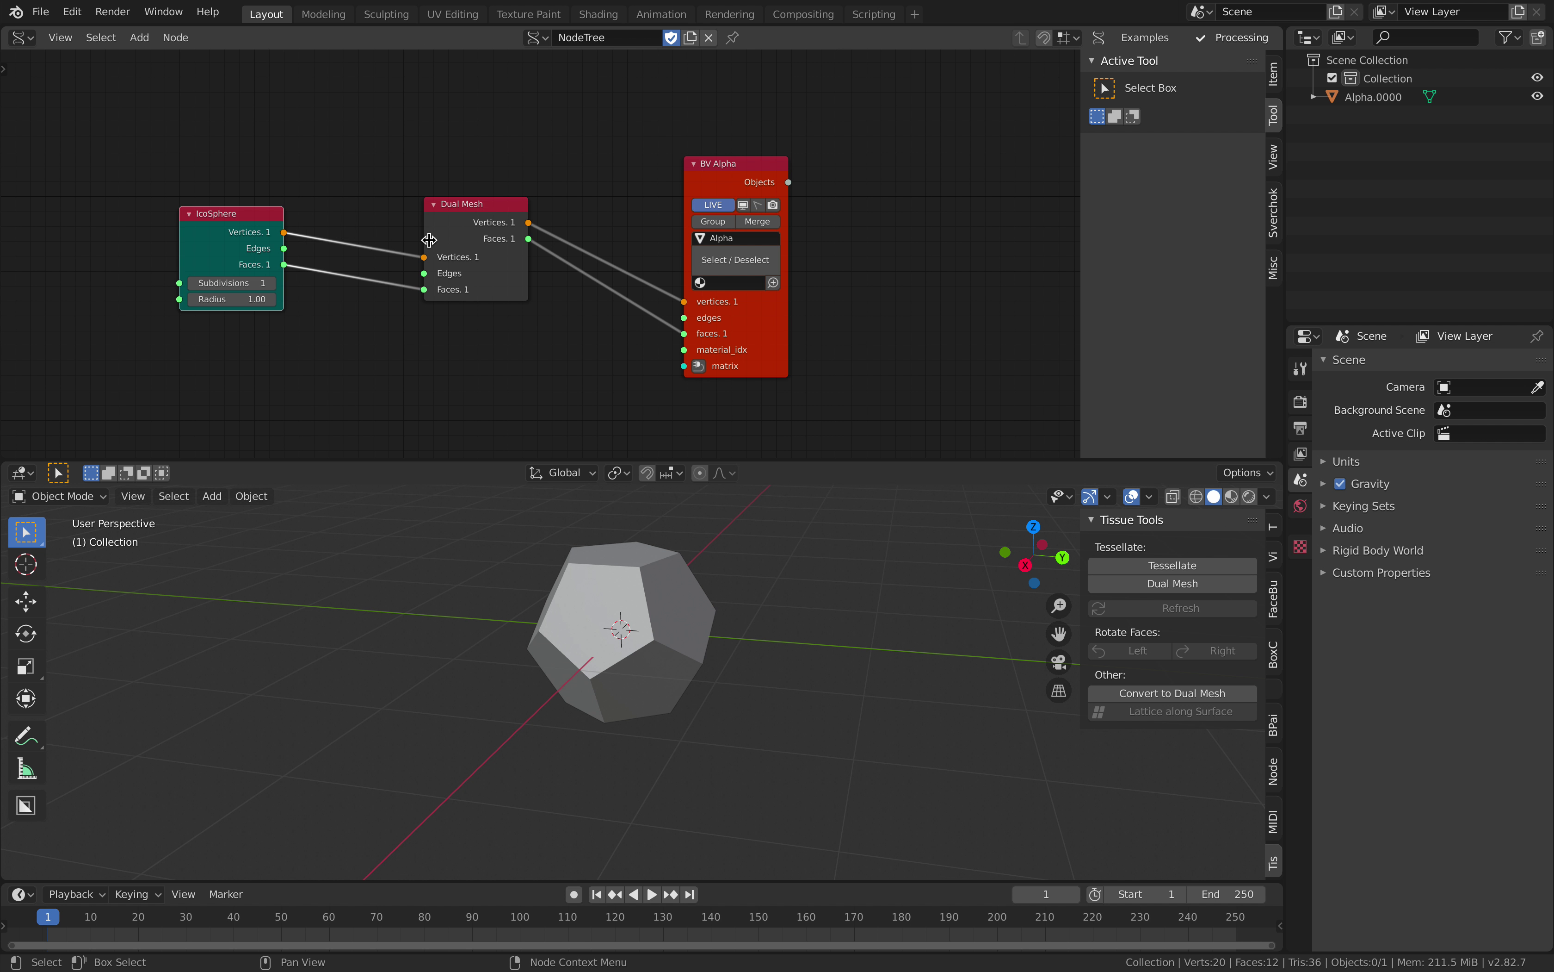
Shift the Dual Mesh node closer to the IcoSphere and add a Diamond Mesh node.
{"action": "left_click_drag", "start_coordinate": [466, 257], "coordinate": [416, 263]}
{"action": "key", "text": "shift+a"}
{"action": "left_click", "coordinate": [483, 257]}
{"action": "type", "text": "diam"}
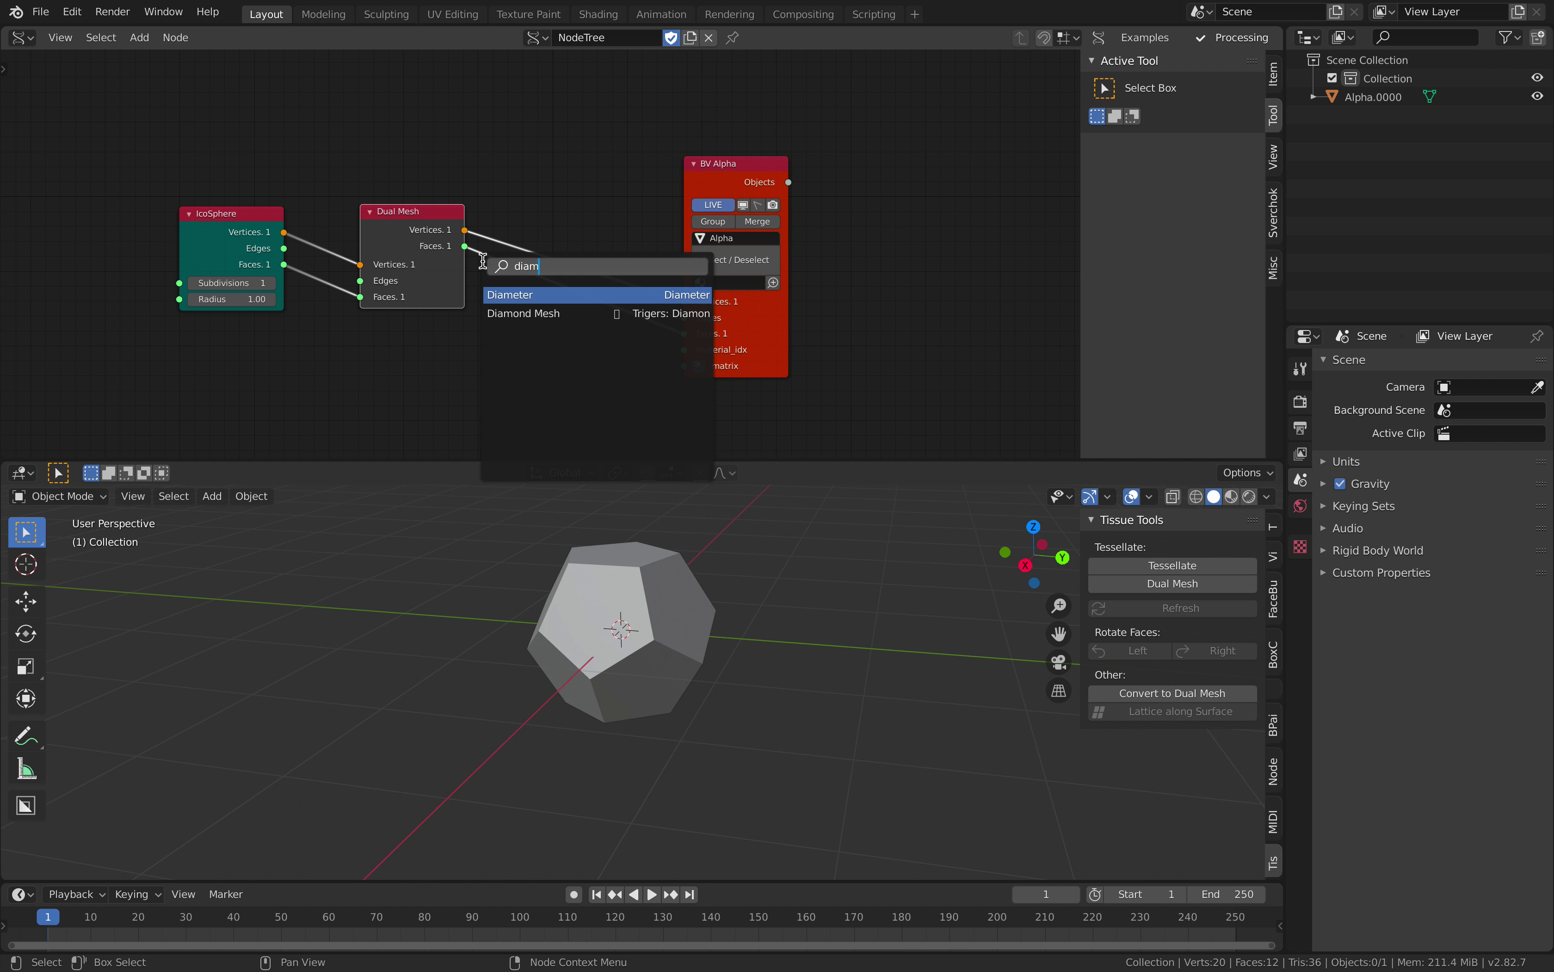
{"action": "key", "text": "Down"}
{"action": "key", "text": "Return"}
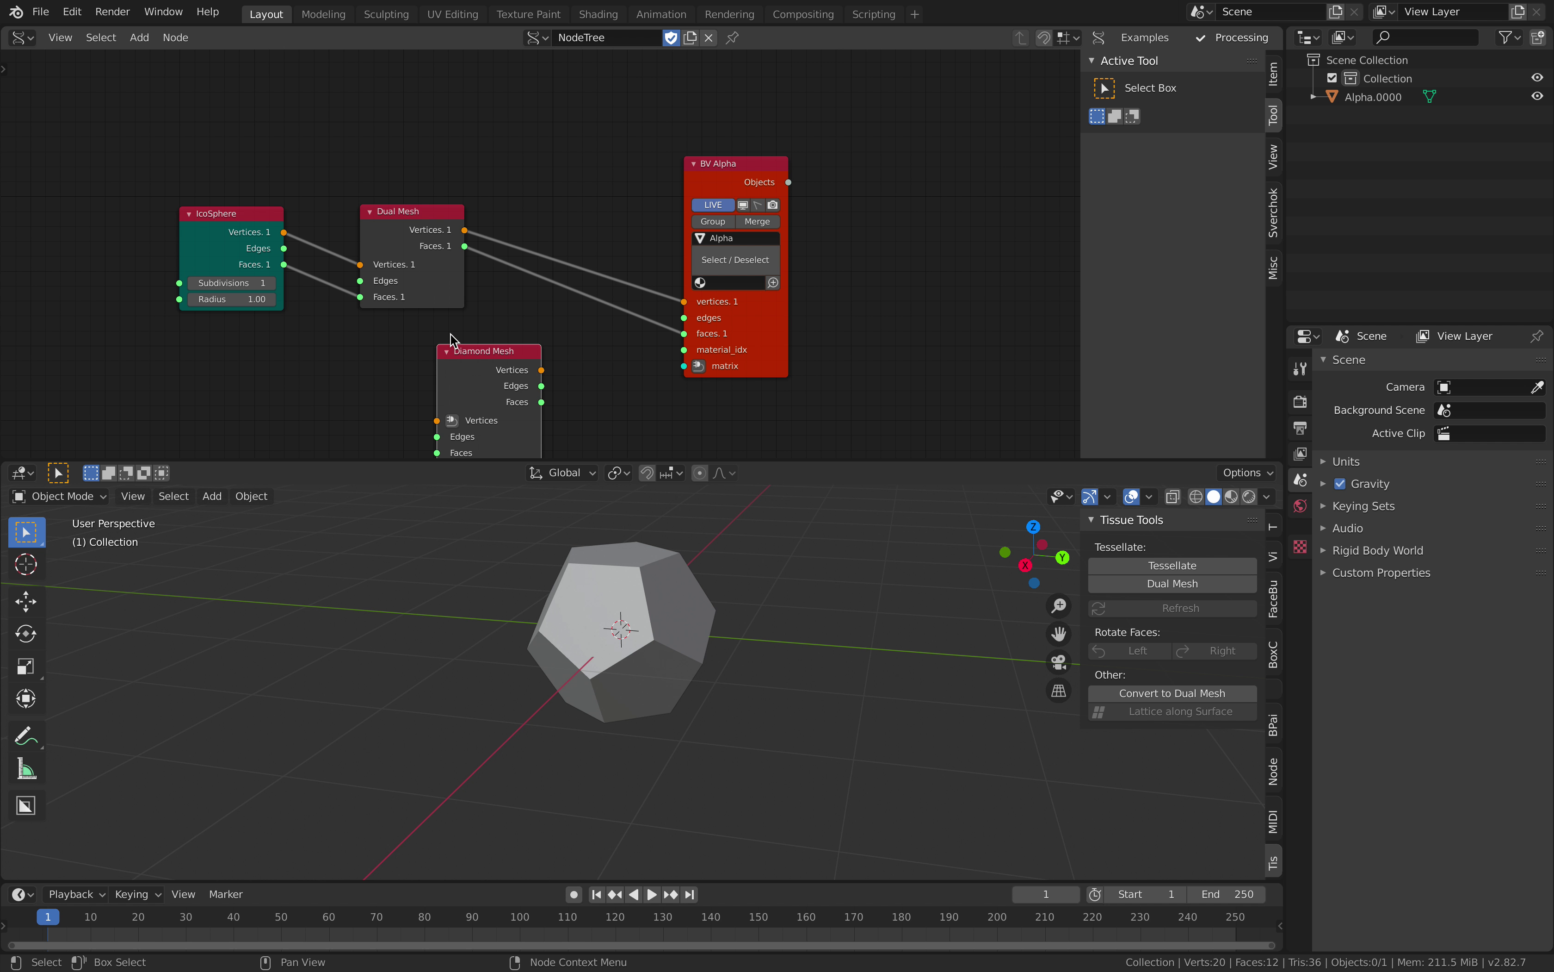
Route the IcoSphere's vertices and faces through the Diamond Mesh node into the viewer node.
{"action": "left_click", "coordinate": [480, 133]}
{"action": "mouse_move", "coordinate": [316, 151]}
{"action": "left_mouse_down"}
{"action": "mouse_move", "coordinate": [469, 339]}
{"action": "mouse_move", "coordinate": [316, 183]}
{"action": "left_mouse_up"}
{"action": "left_click_drag", "start_coordinate": [514, 269], "coordinate": [717, 252]}
{"action": "middle_click_drag", "start_coordinate": [706, 570], "coordinate": [815, 565]}
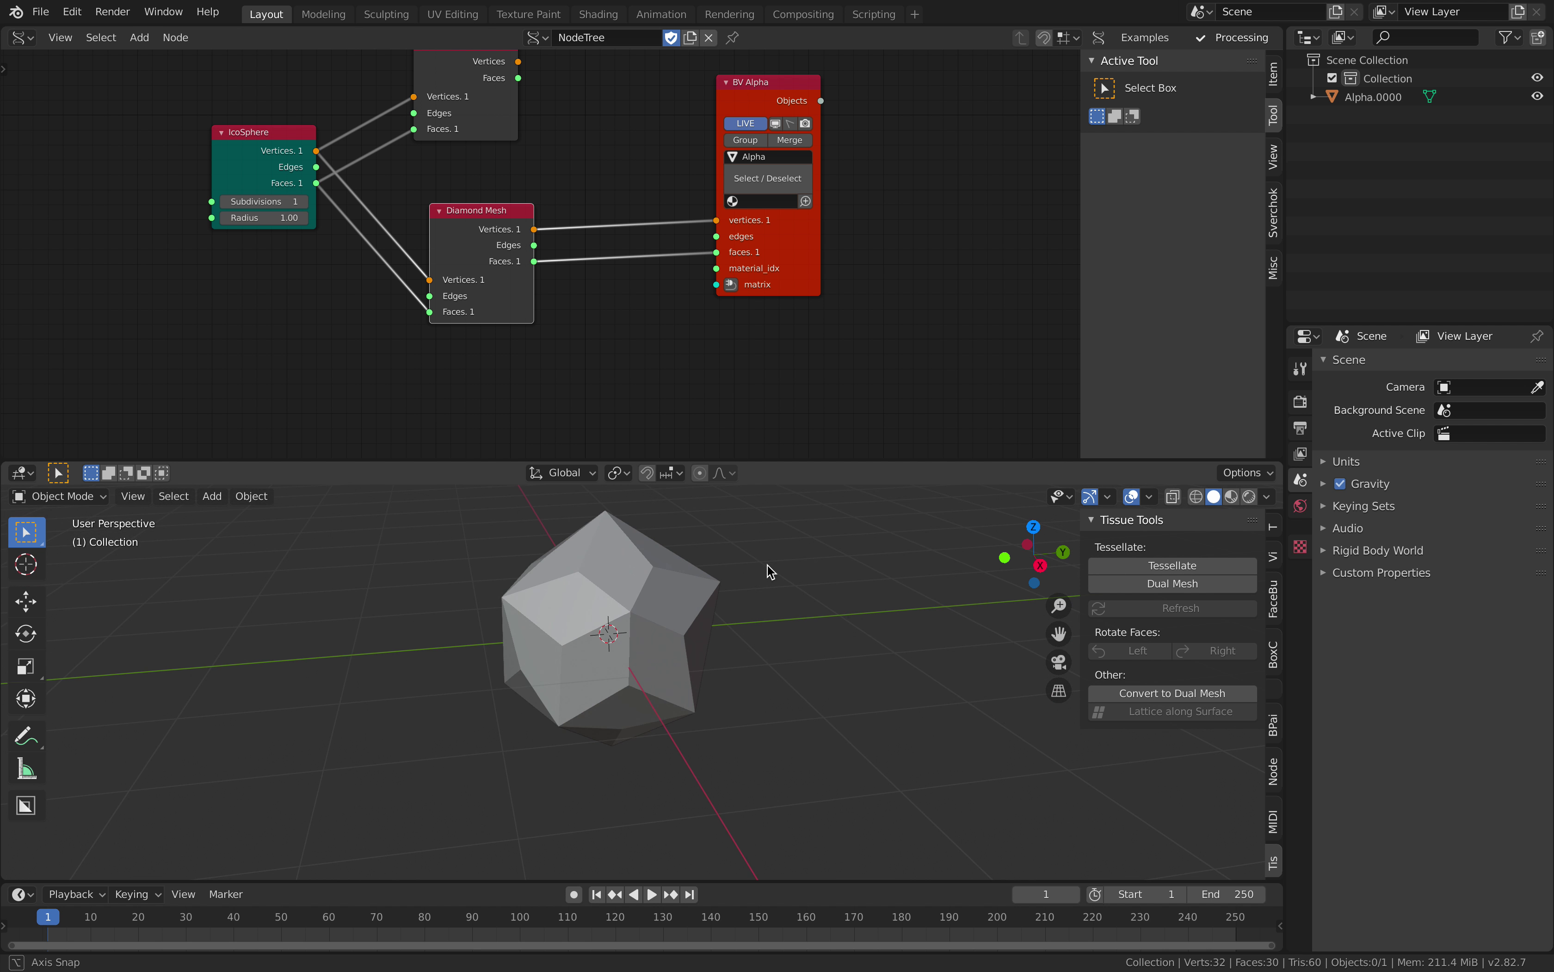
Duplicate the Dual Mesh node and link the copy between the Diamond Mesh and viewer nodes.
{"action": "left_click_drag", "start_coordinate": [460, 117], "coordinate": [456, 123]}
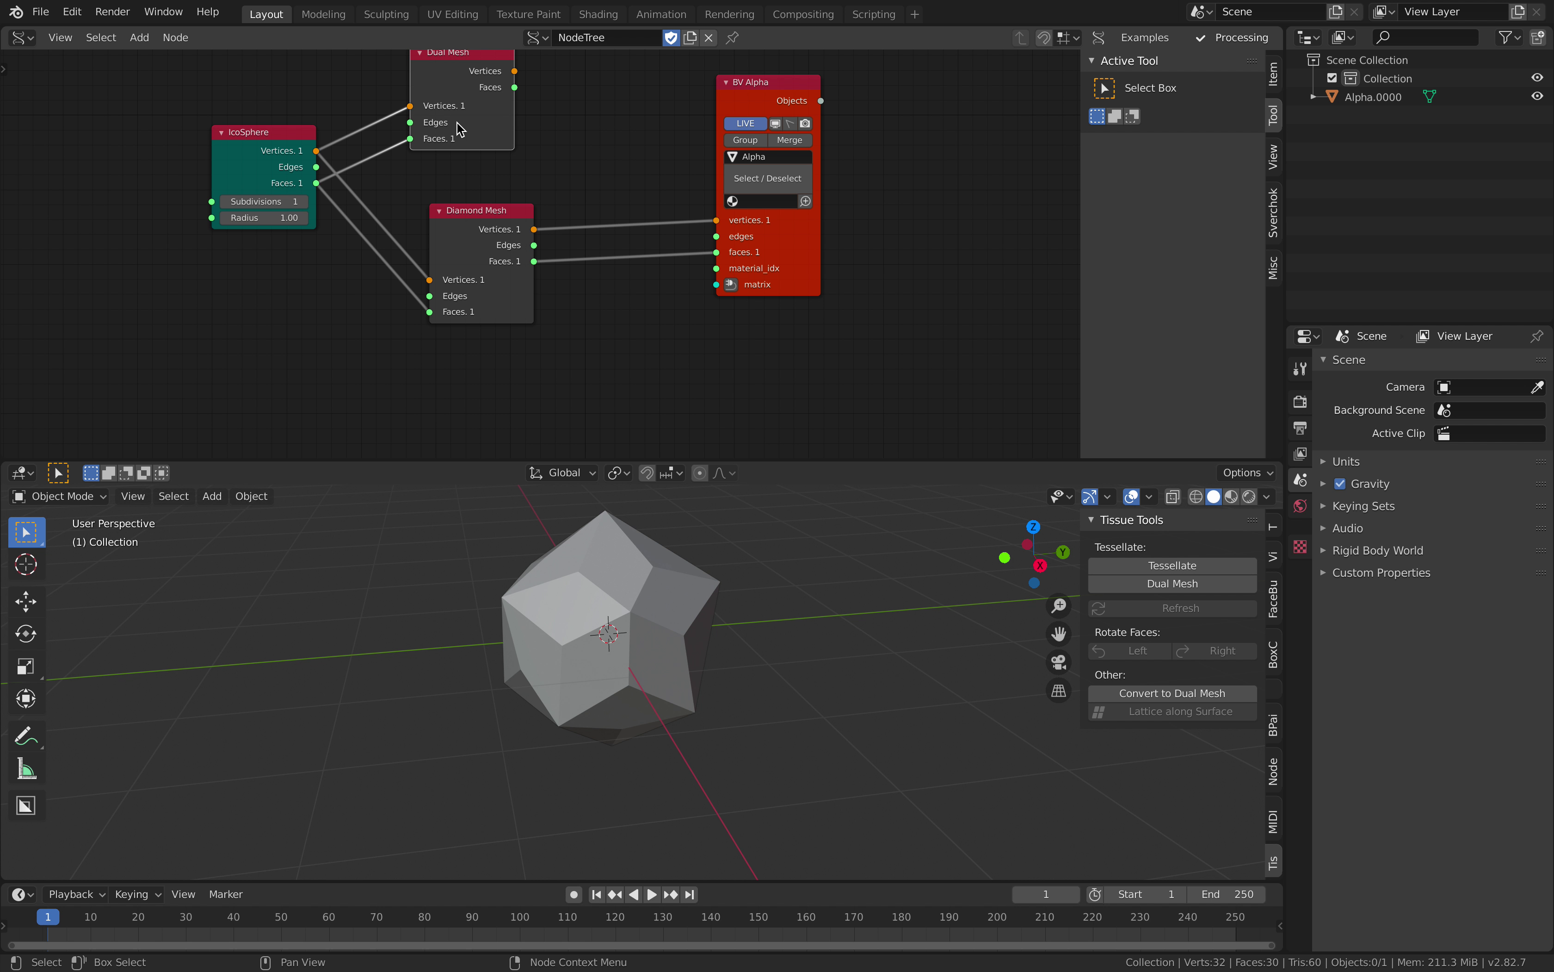
{"action": "key", "text": "shift+d"}
{"action": "left_click", "coordinate": [648, 232]}
{"action": "left_click_drag", "start_coordinate": [534, 260], "coordinate": [593, 243]}
{"action": "left_click_drag", "start_coordinate": [698, 192], "coordinate": [758, 252]}
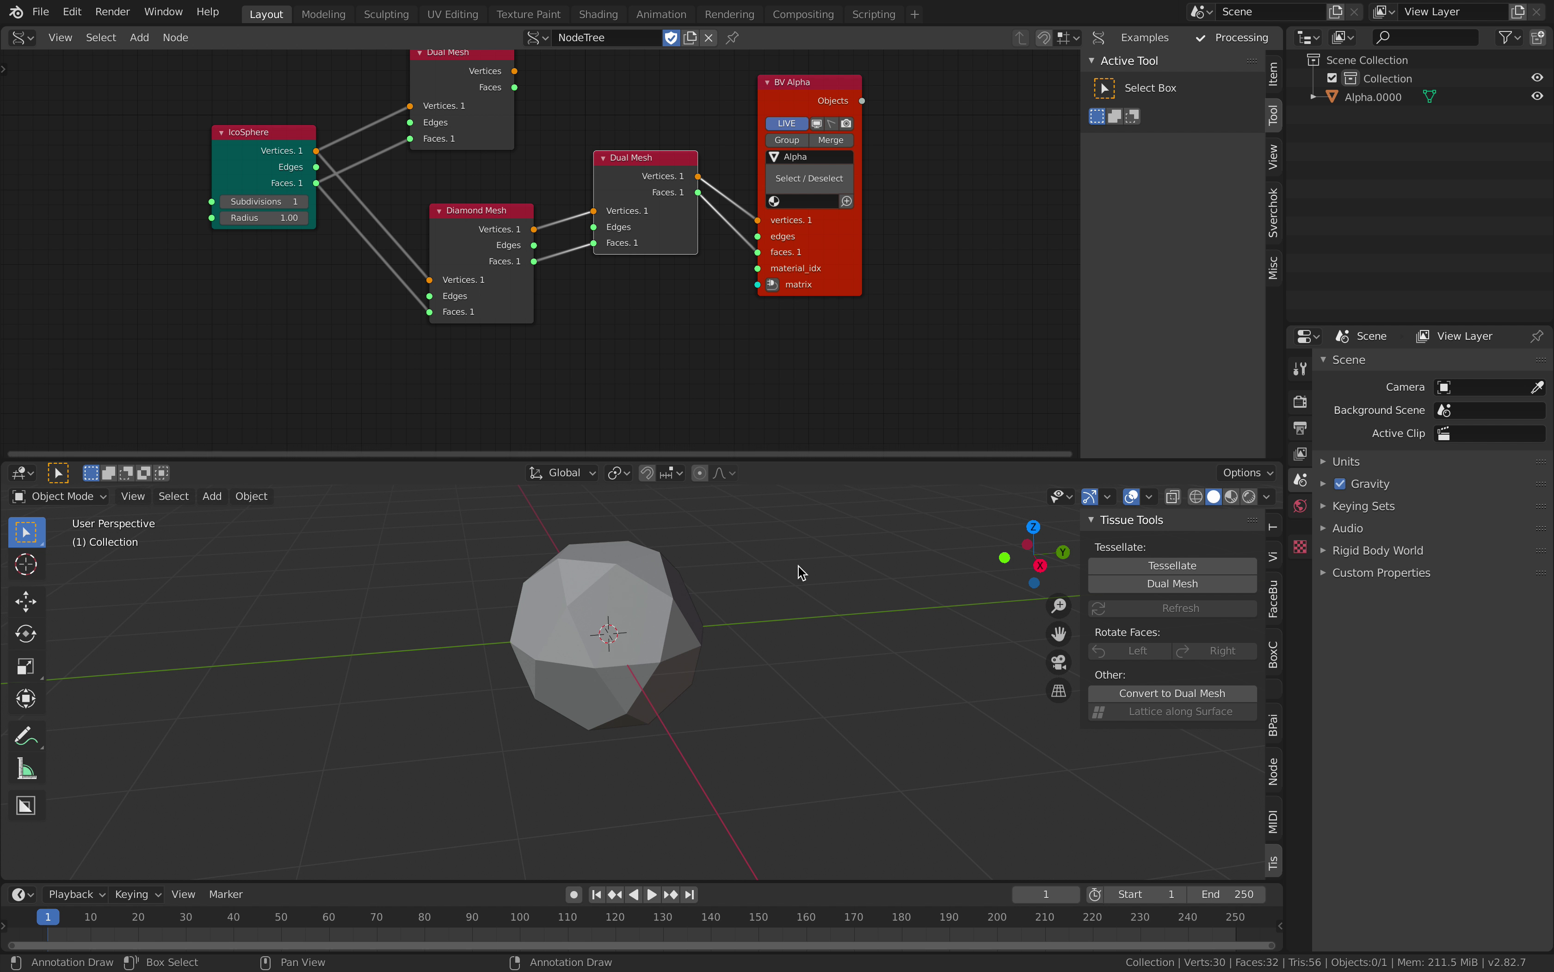
{"action": "middle_click_drag", "start_coordinate": [800, 604], "coordinate": [689, 599]}
Delete the Diamond Mesh node and the duplicated Dual Mesh node.
{"action": "left_click", "coordinate": [471, 223]}
{"action": "key", "text": "x"}
{"action": "left_click", "coordinate": [618, 188]}
{"action": "key", "text": "x"}
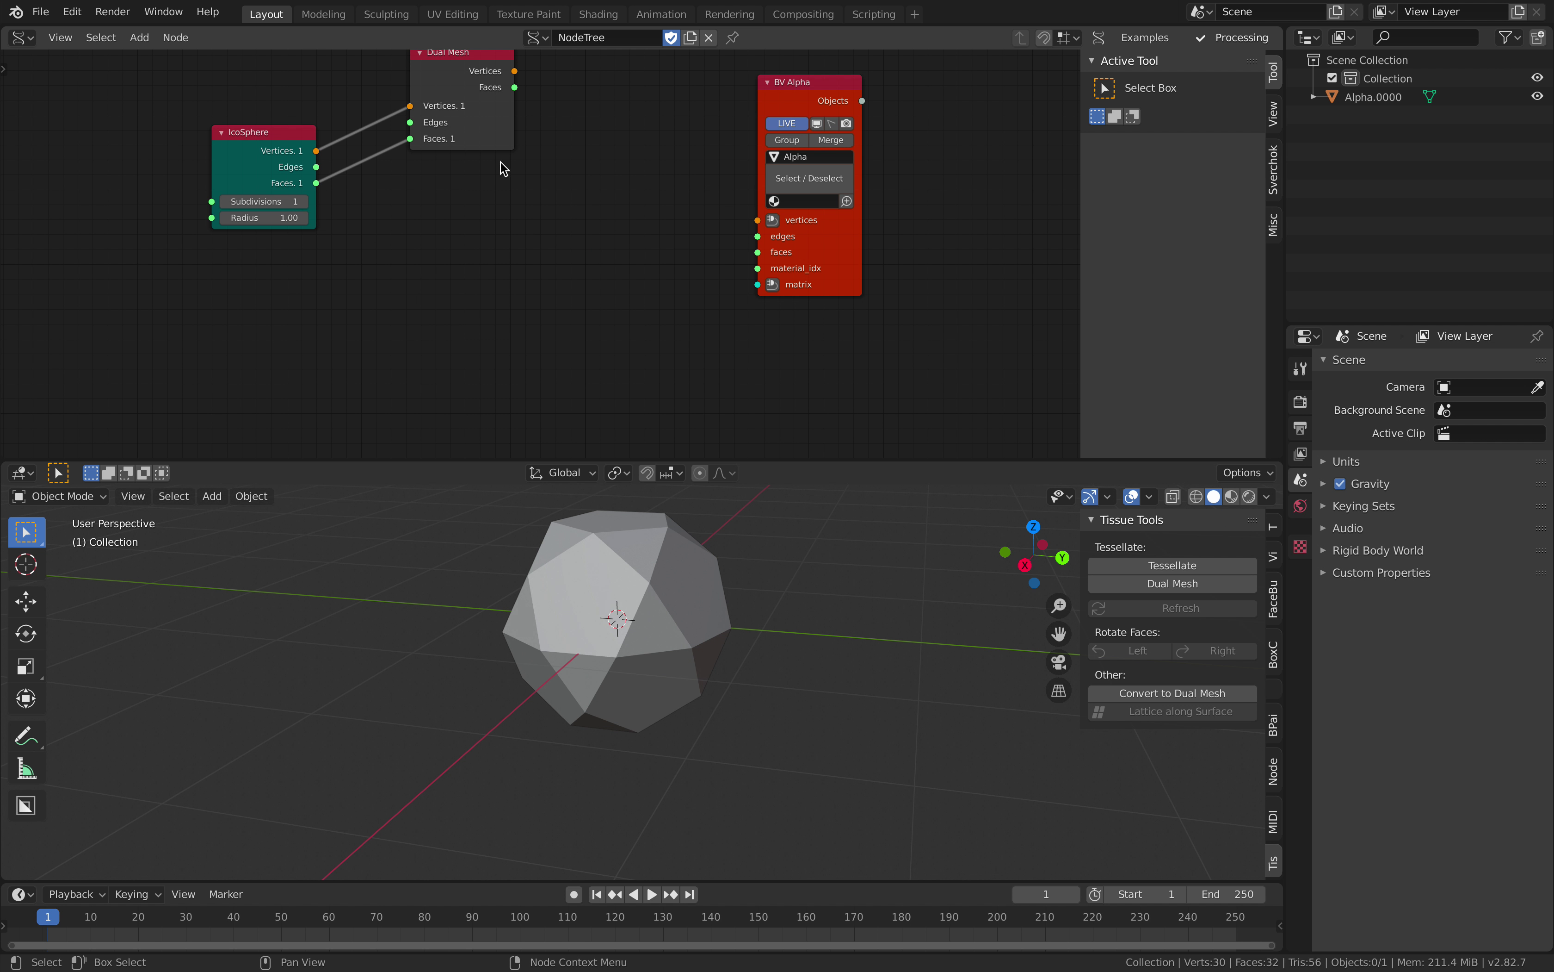
Reconnect the original Dual Mesh node's vertices and faces to the viewer node and hide the node editor's sidebar.
{"action": "middle_click_drag", "start_coordinate": [501, 92], "coordinate": [513, 197]}
{"action": "mouse_move", "coordinate": [527, 175]}
{"action": "left_mouse_down"}
{"action": "mouse_move", "coordinate": [544, 202]}
{"action": "mouse_move", "coordinate": [770, 324]}
{"action": "mouse_move", "coordinate": [553, 225]}
{"action": "mouse_move", "coordinate": [527, 192]}
{"action": "left_mouse_up"}
{"action": "left_click_drag", "start_coordinate": [802, 216], "coordinate": [682, 202]}
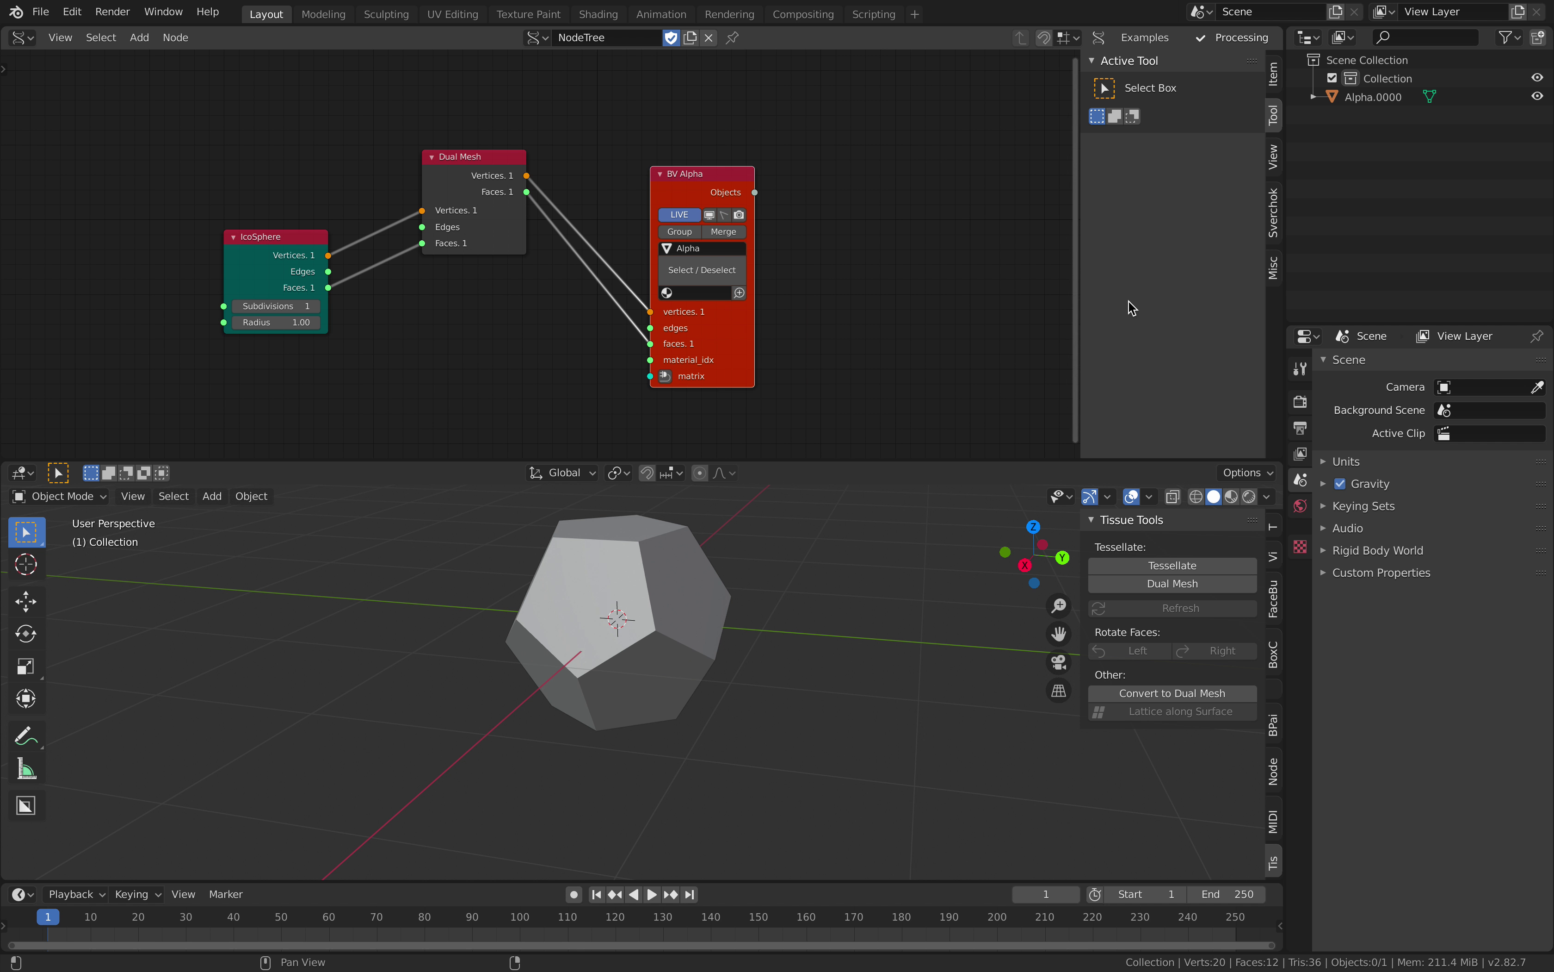
{"action": "key", "text": "n"}
Try a Subdivision Surface modifier with render and viewport levels of 1 on the Alpha mesh, and remove it.
{"action": "middle_click_drag", "start_coordinate": [547, 641], "coordinate": [757, 622]}
{"action": "left_click", "coordinate": [690, 625]}
{"action": "key", "text": "ctrl+2"}
{"action": "left_click", "coordinate": [1332, 486]}
{"action": "left_click", "coordinate": [1332, 504]}
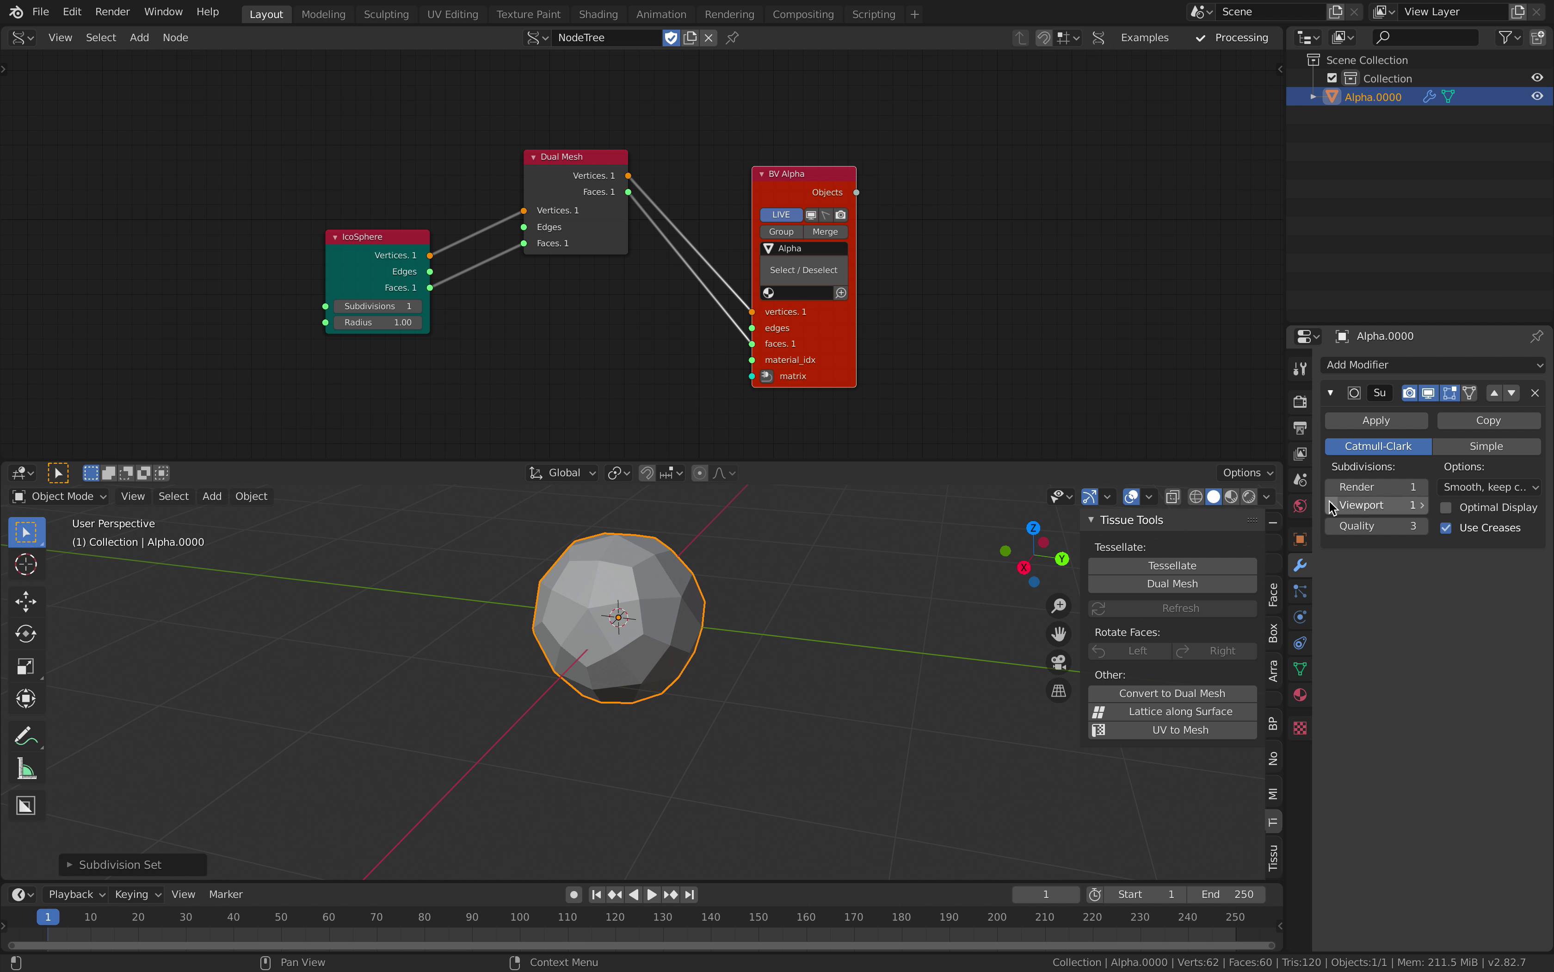
{"action": "middle_click_drag", "start_coordinate": [851, 657], "coordinate": [902, 631]}
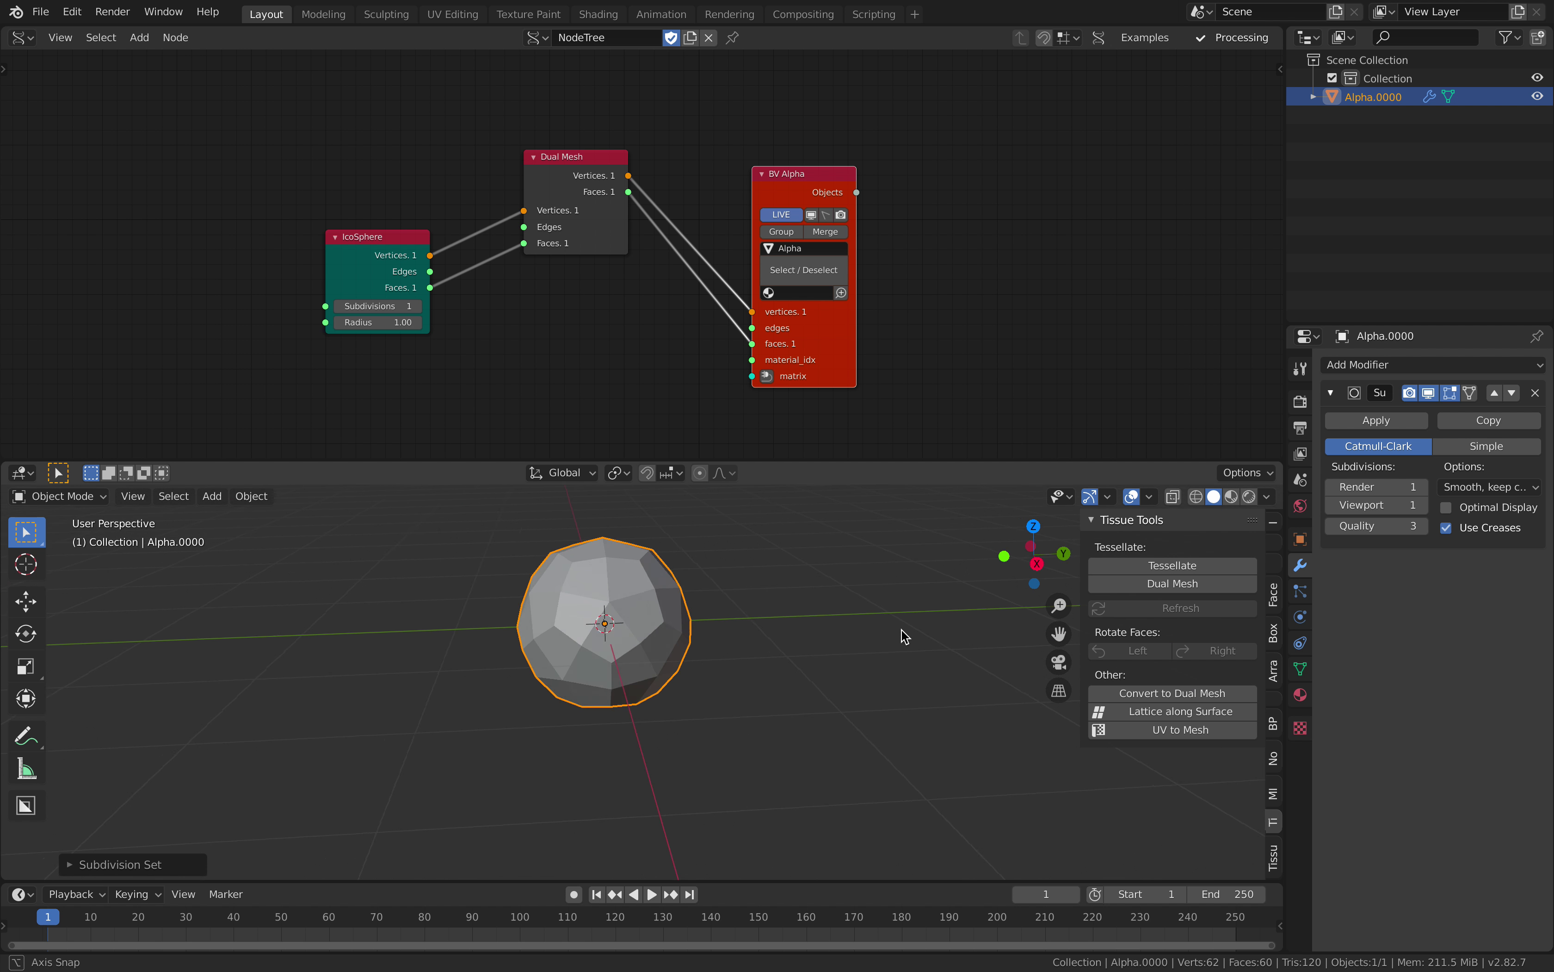
{"action": "left_click", "coordinate": [1536, 392]}
Move the viewer node aside and add a Subdivide node after the Dual Mesh node.
{"action": "left_click_drag", "start_coordinate": [797, 184], "coordinate": [895, 147]}
{"action": "key", "text": "shift+a"}
{"action": "left_click", "coordinate": [739, 182]}
{"action": "type", "text": "subd"}
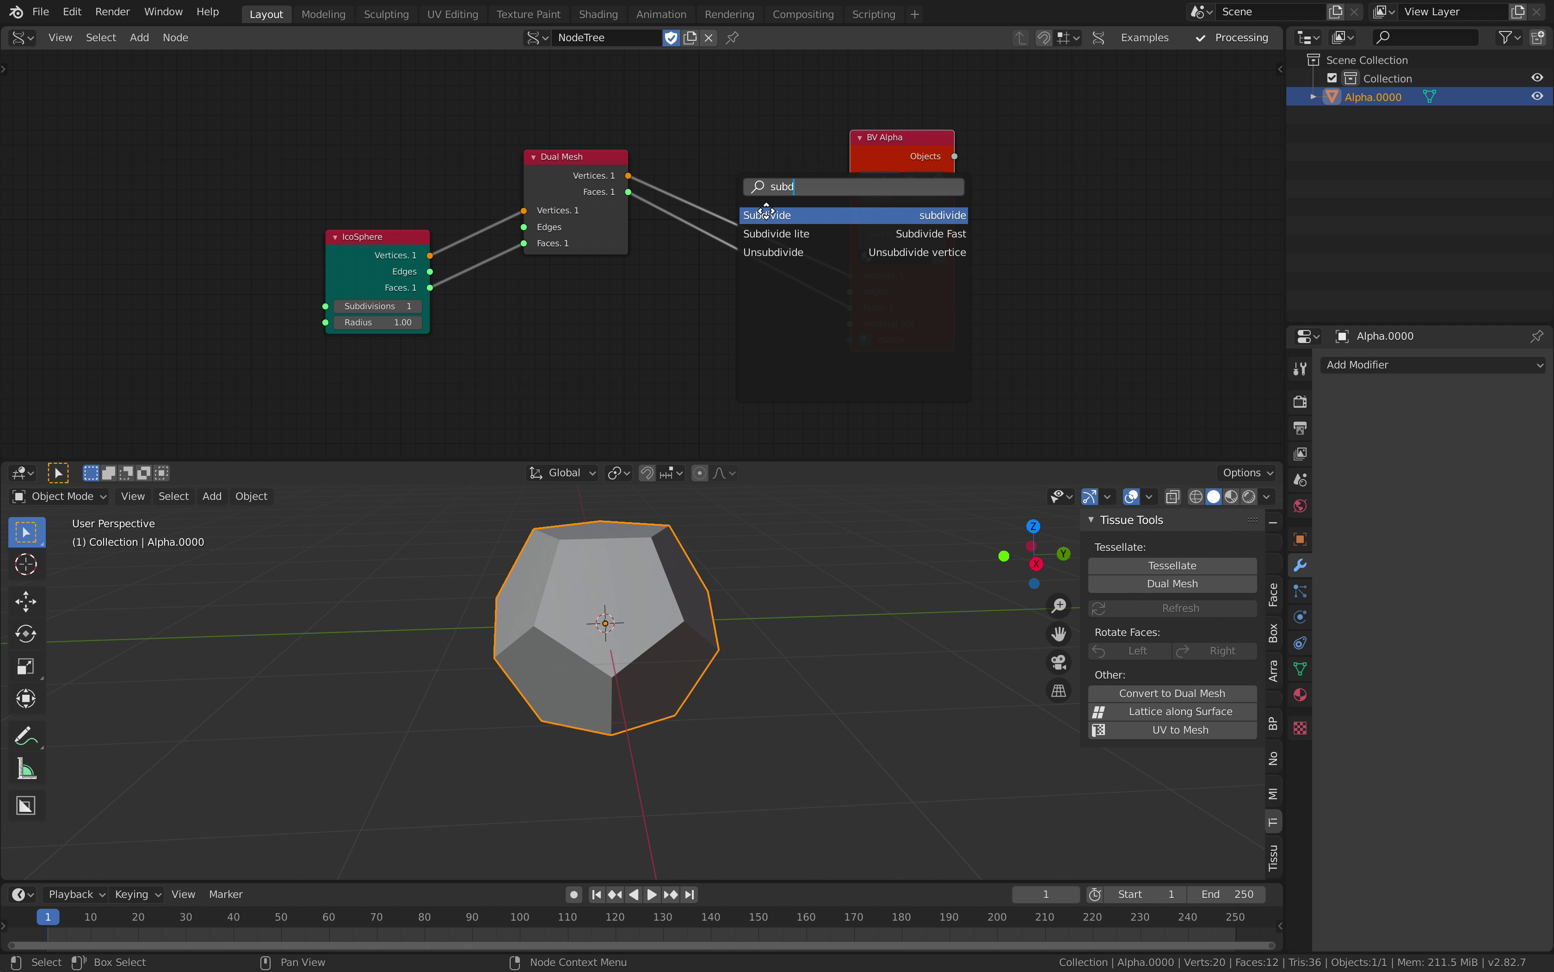
{"action": "left_click", "coordinate": [767, 211]}
Route the Dual Mesh's vertices and faces through the Subdivide node into the viewer node and space the nodes out.
{"action": "left_click", "coordinate": [691, 451]}
{"action": "left_click_drag", "start_coordinate": [628, 192], "coordinate": [764, 359]}
{"action": "key", "text": "KP_Decimal"}
{"action": "left_click_drag", "start_coordinate": [809, 189], "coordinate": [884, 127]}
{"action": "left_click_drag", "start_coordinate": [657, 172], "coordinate": [671, 178]}
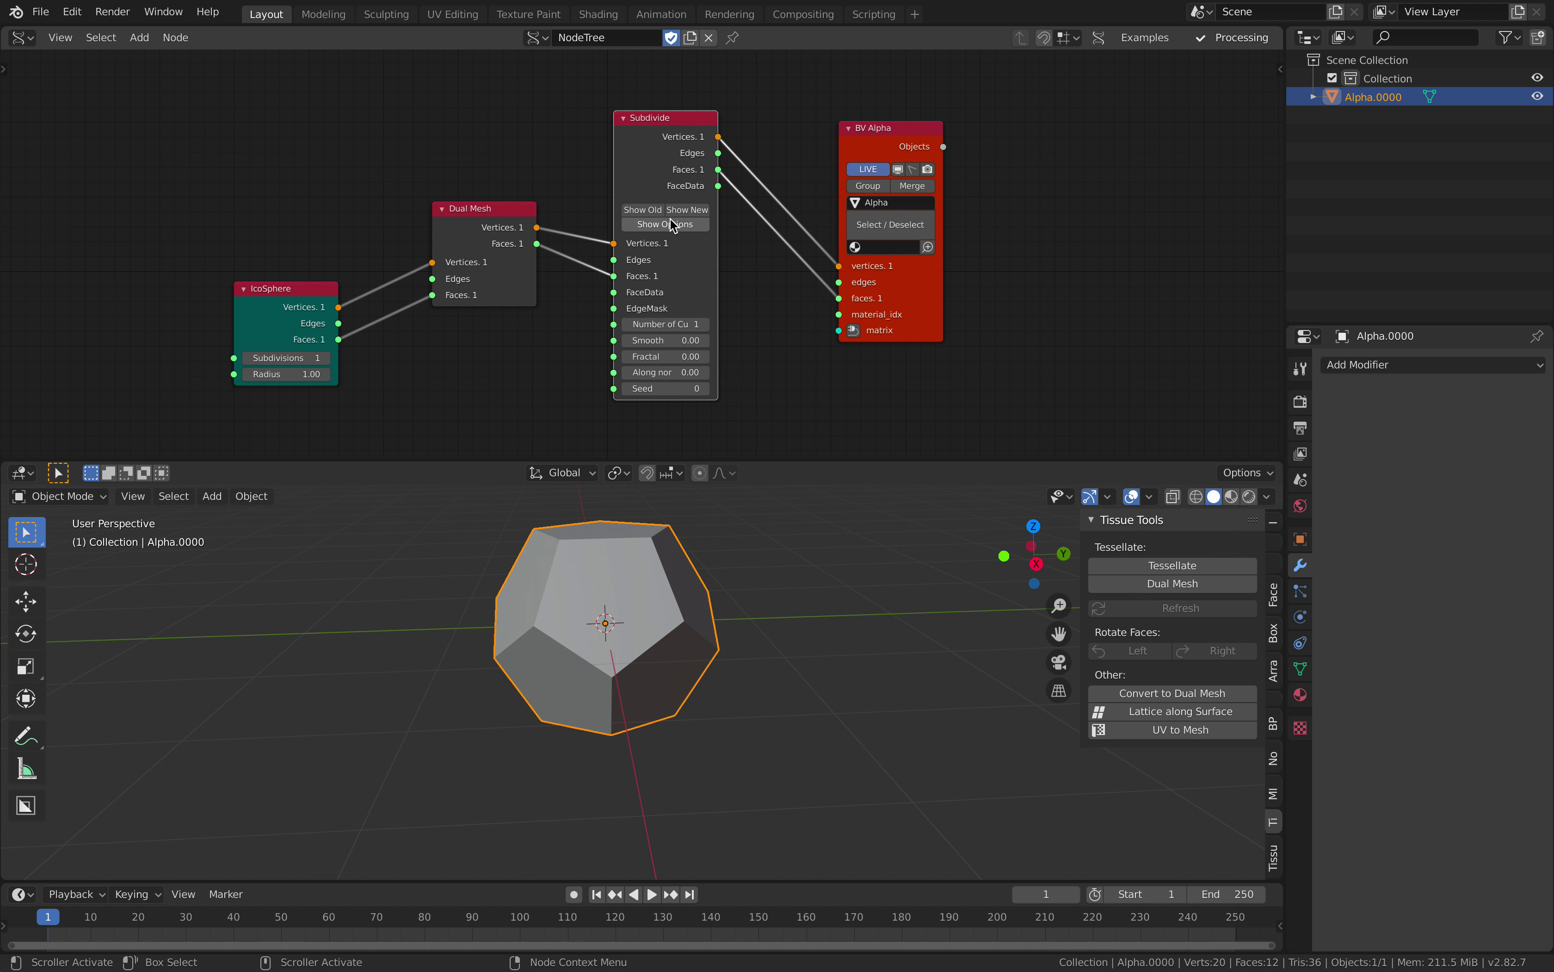
Replace the Subdivide node with a Subdivide lite node between the Dual Mesh and viewer nodes.
{"action": "key", "text": "x"}
{"action": "key", "text": "shift+a"}
{"action": "left_click", "coordinate": [649, 208]}
{"action": "type", "text": "siubd"}
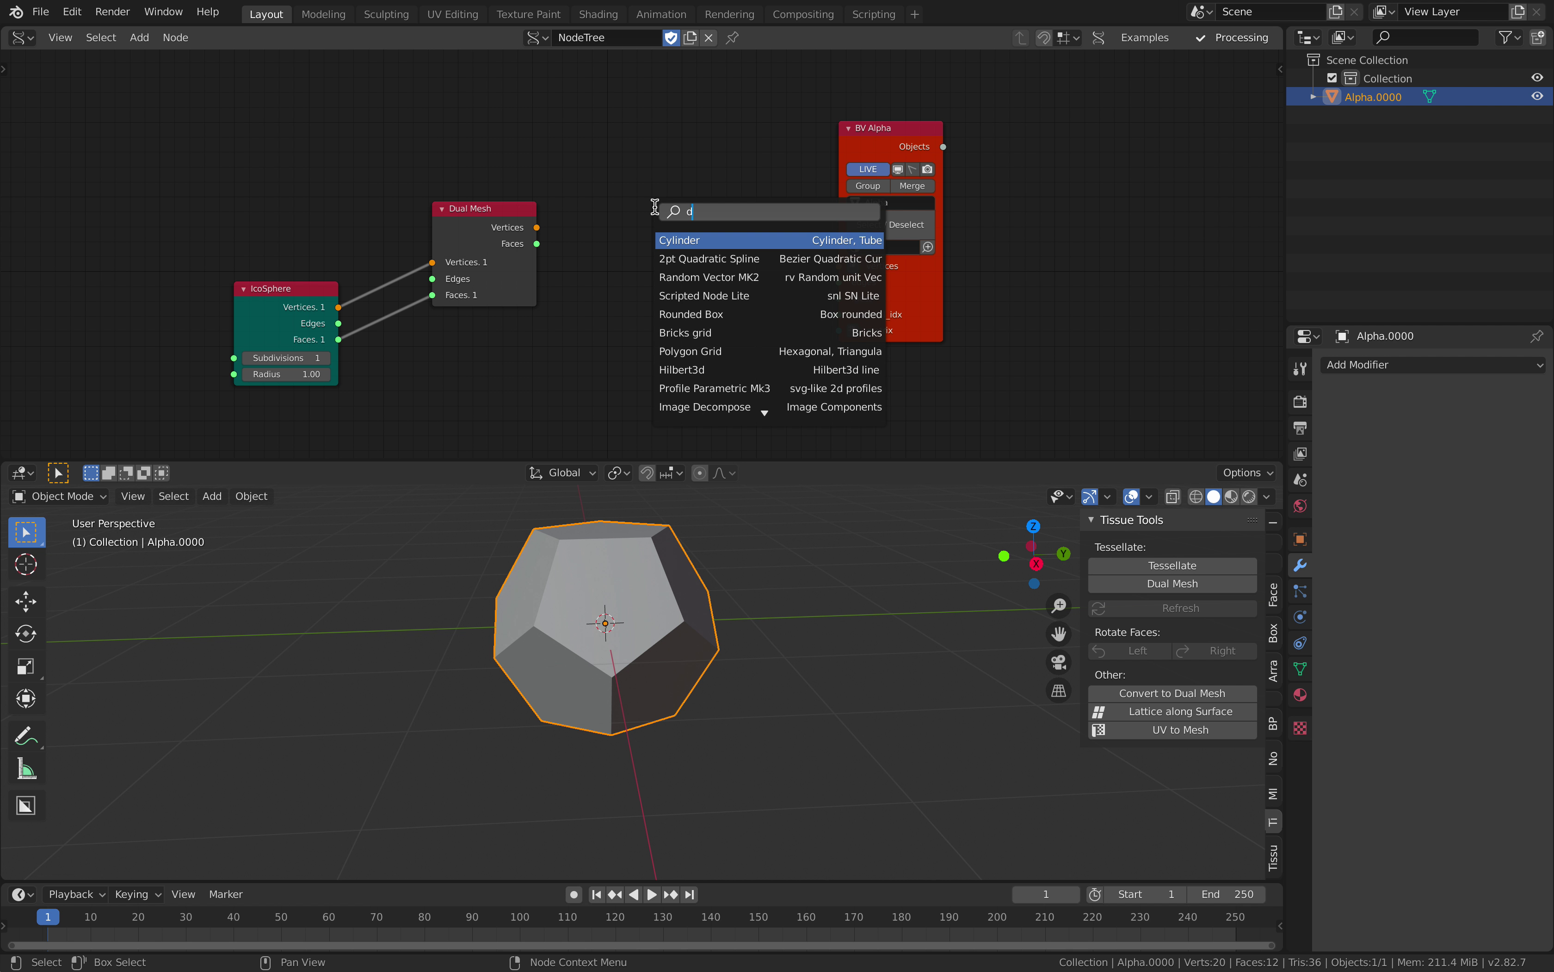
{"action": "key", "text": "BackSpace"}
{"action": "key", "text": "BackSpace"}
{"action": "type", "text": "ub"}
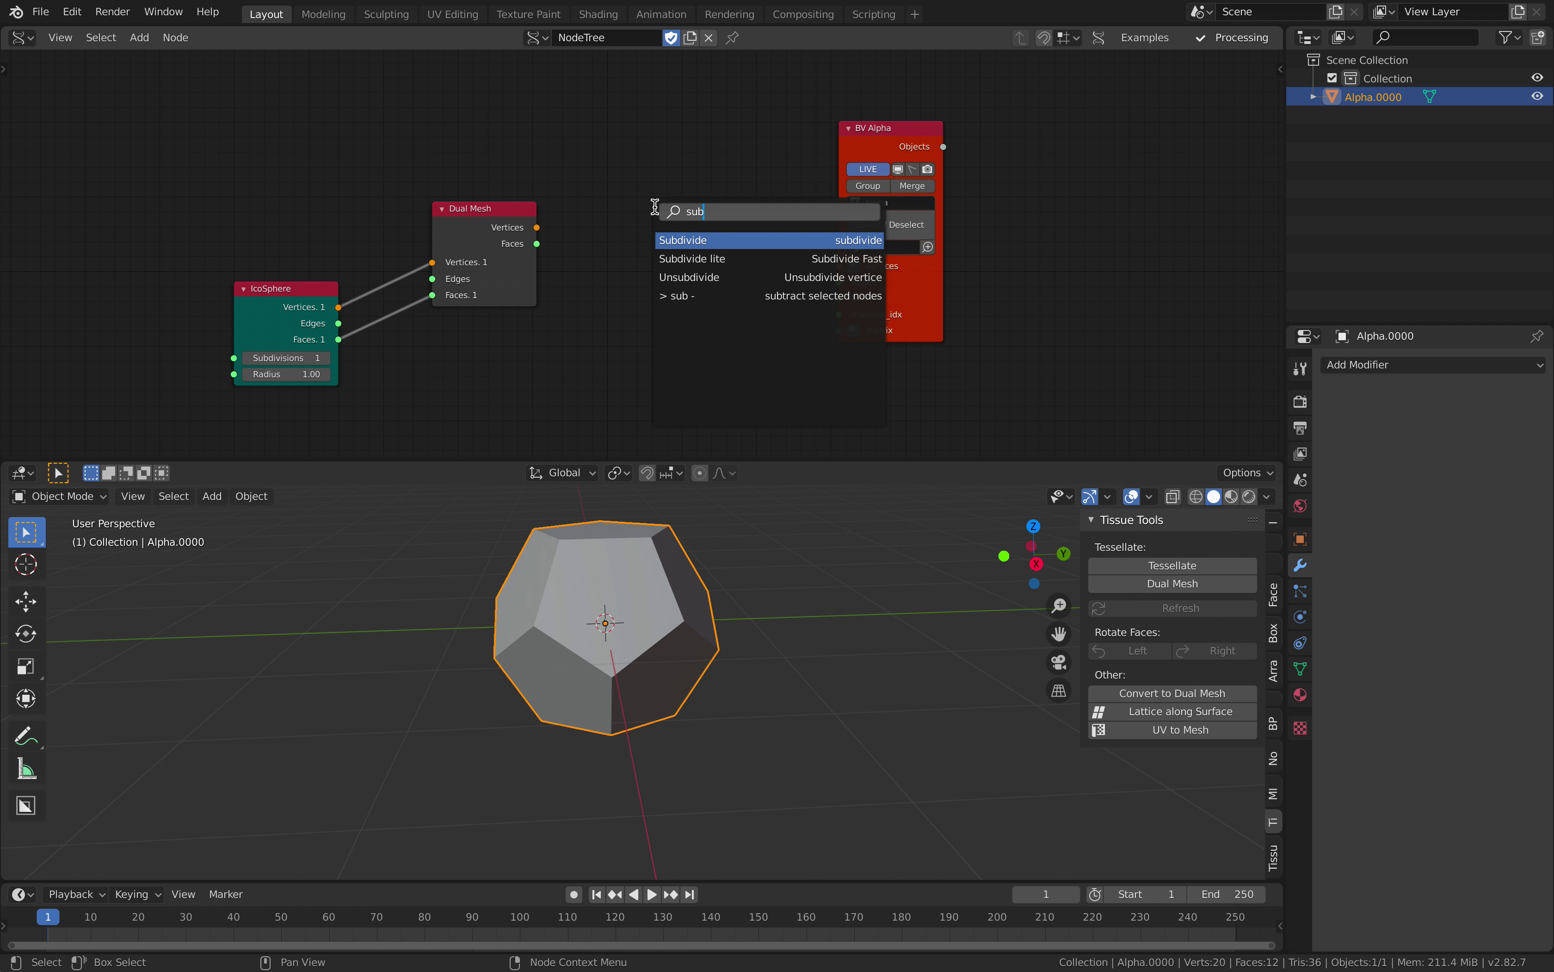
{"action": "key", "text": "Down"}
{"action": "key", "text": "Return"}
{"action": "left_click", "coordinate": [654, 207]}
Route the Dual Mesh's vertices and faces through the Subdivide lite node into the viewer's vertices and faces.
{"action": "left_click_drag", "start_coordinate": [536, 227], "coordinate": [638, 327]}
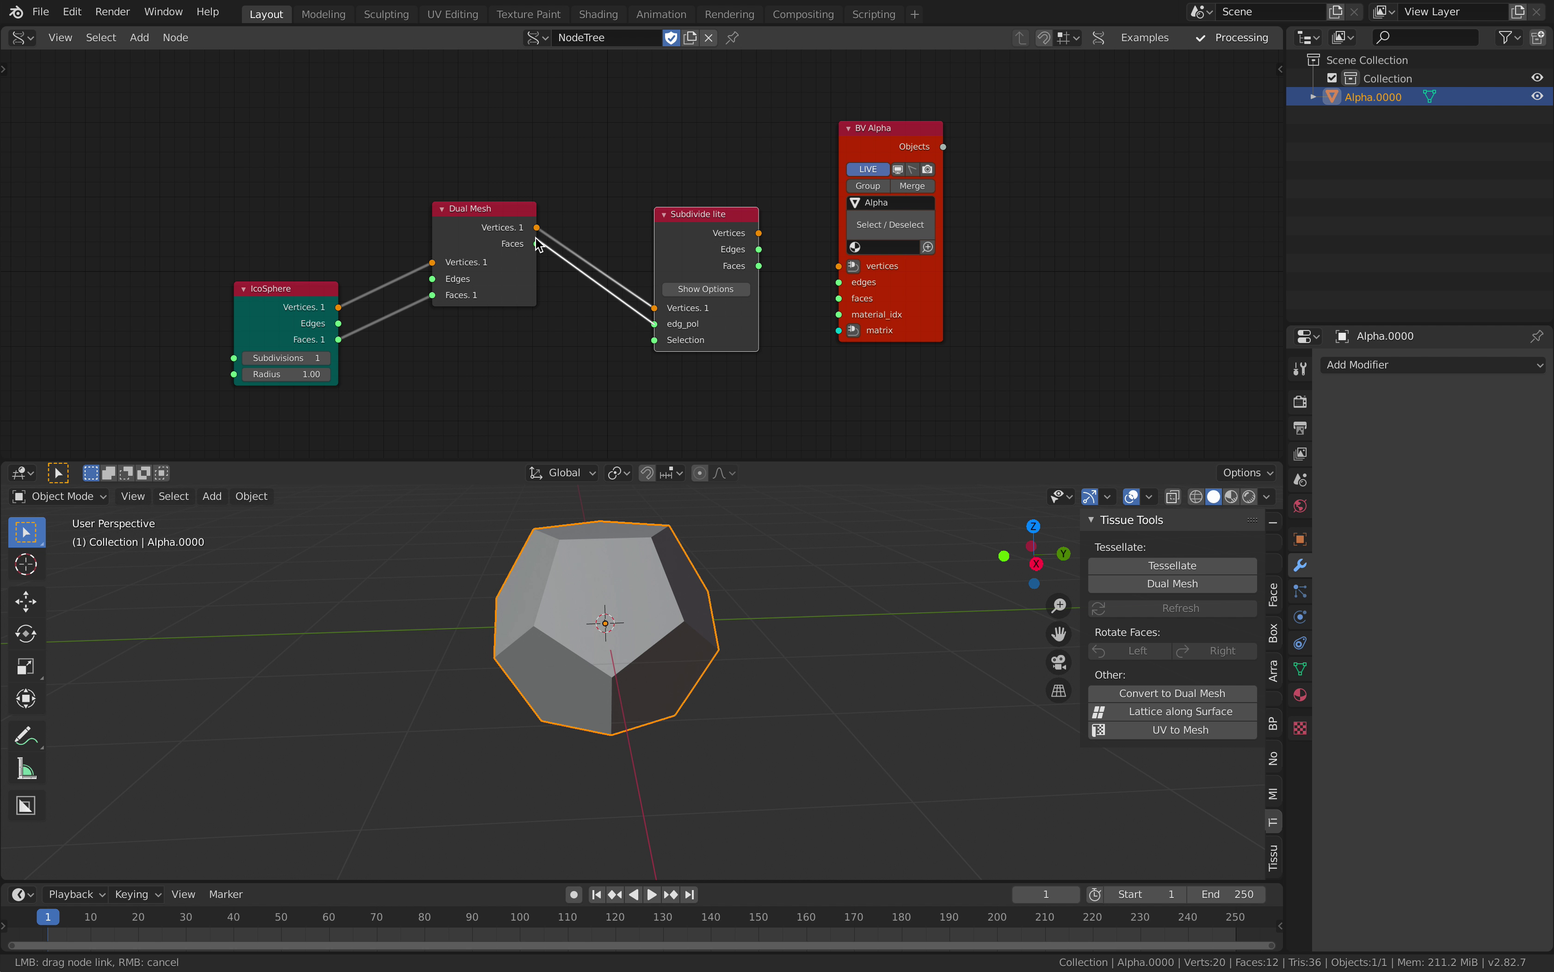
{"action": "left_click_drag", "start_coordinate": [538, 249], "coordinate": [537, 243]}
{"action": "mouse_move", "coordinate": [758, 233]}
{"action": "left_mouse_down"}
{"action": "mouse_move", "coordinate": [839, 266]}
{"action": "mouse_move", "coordinate": [759, 266]}
{"action": "left_mouse_up"}
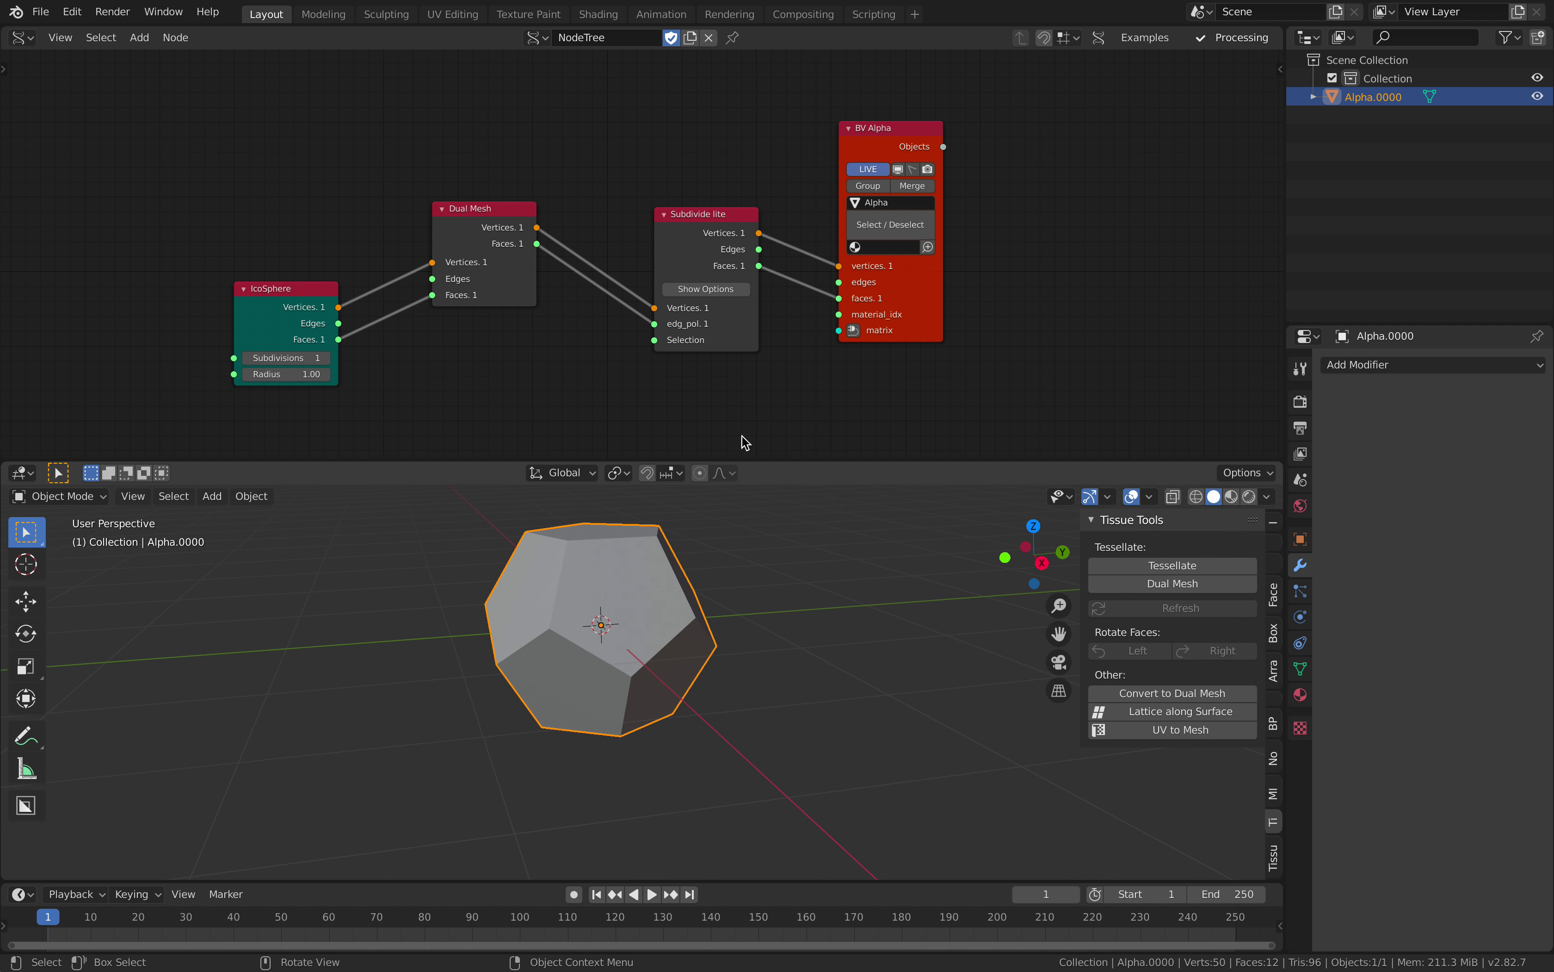
Show the Subdivide lite node's options and set its smooth value to 1.00.
{"action": "left_click", "coordinate": [730, 290]}
{"action": "middle_click_drag", "start_coordinate": [703, 252], "coordinate": [699, 201]}
{"action": "left_click_drag", "start_coordinate": [700, 201], "coordinate": [697, 167]}
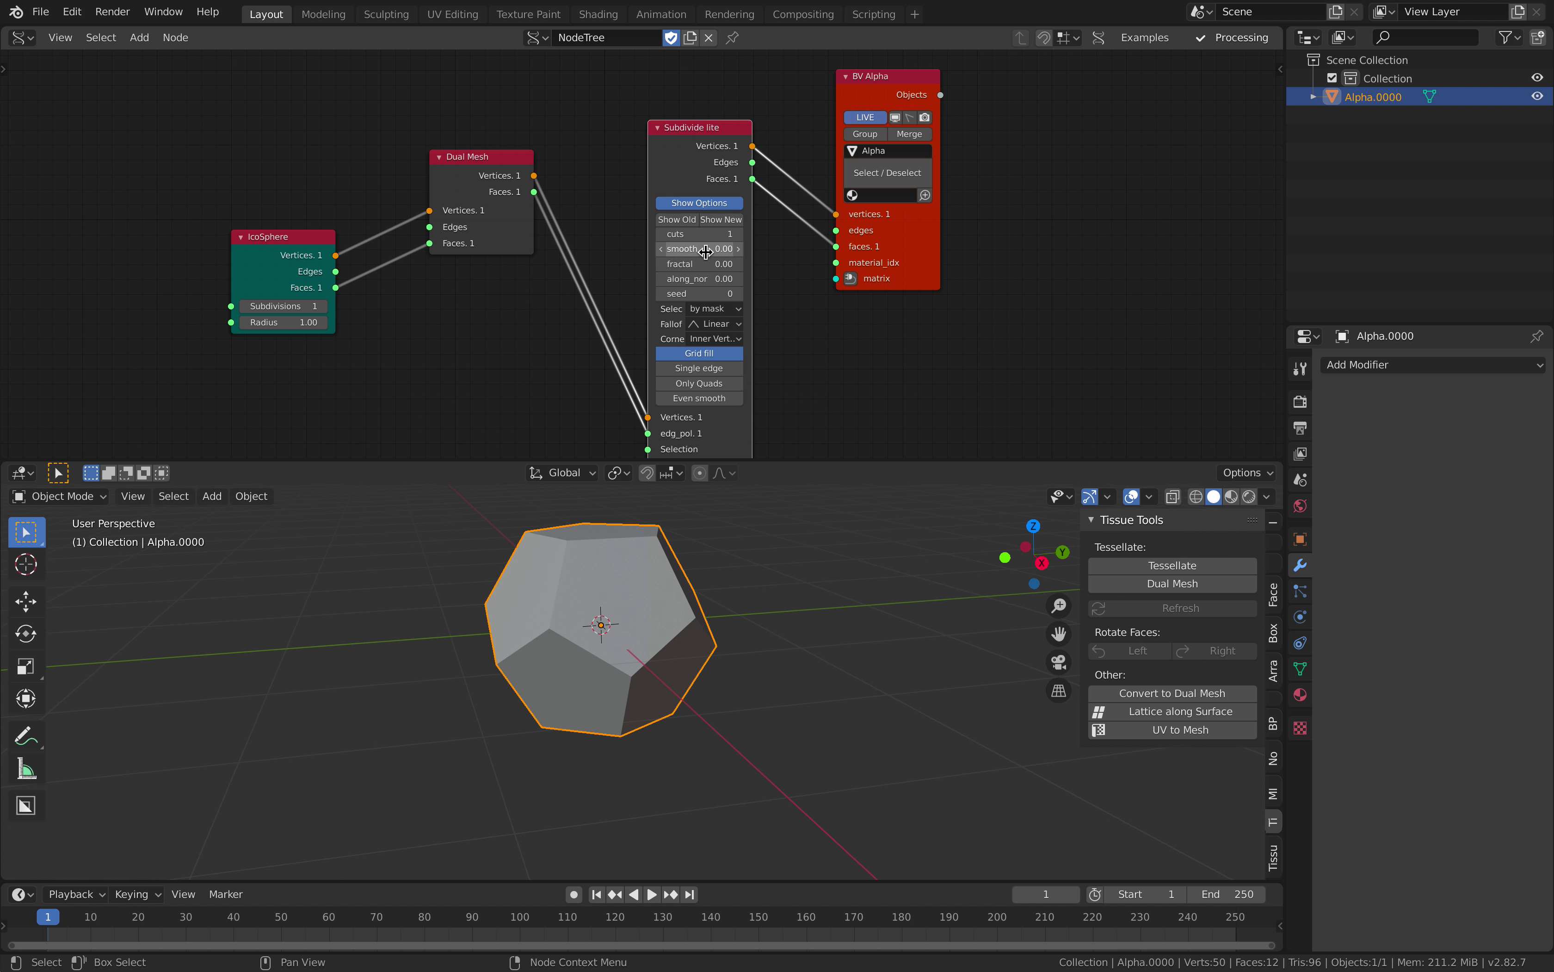
{"action": "left_click_drag", "start_coordinate": [704, 247], "coordinate": [743, 246]}
Inspect the smoothed mesh in wireframe shading and return to solid shading.
{"action": "key", "text": "z"}
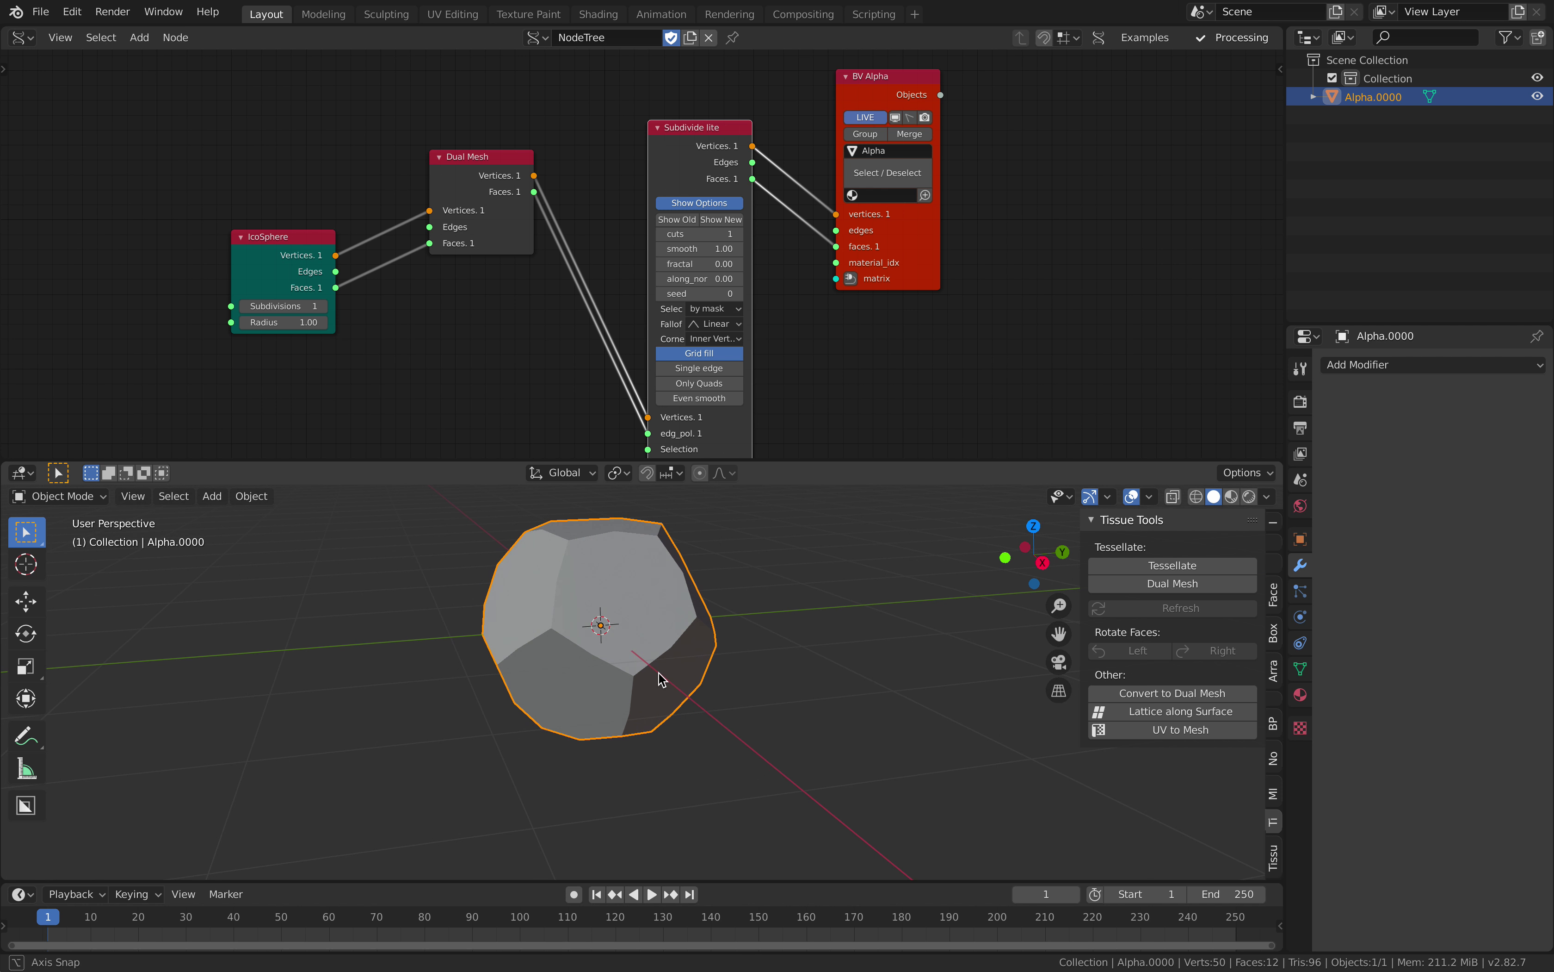
{"action": "key", "text": "4"}
{"action": "key", "text": "z"}
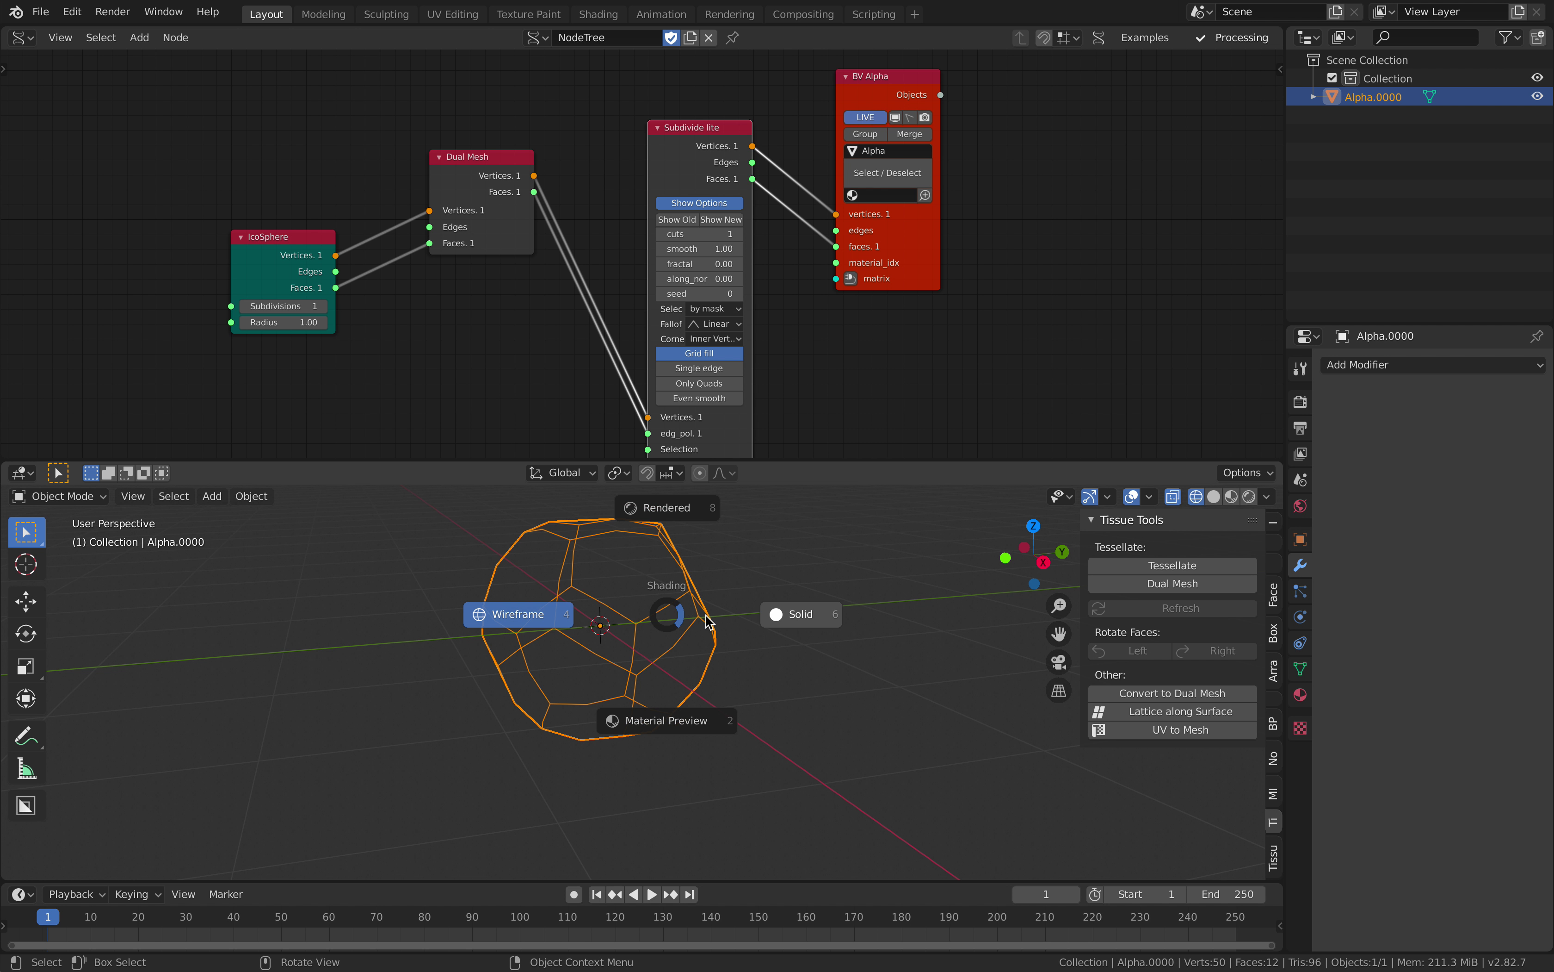
{"action": "left_click", "coordinate": [698, 606]}
{"action": "middle_click_drag", "start_coordinate": [699, 607], "coordinate": [713, 552]}
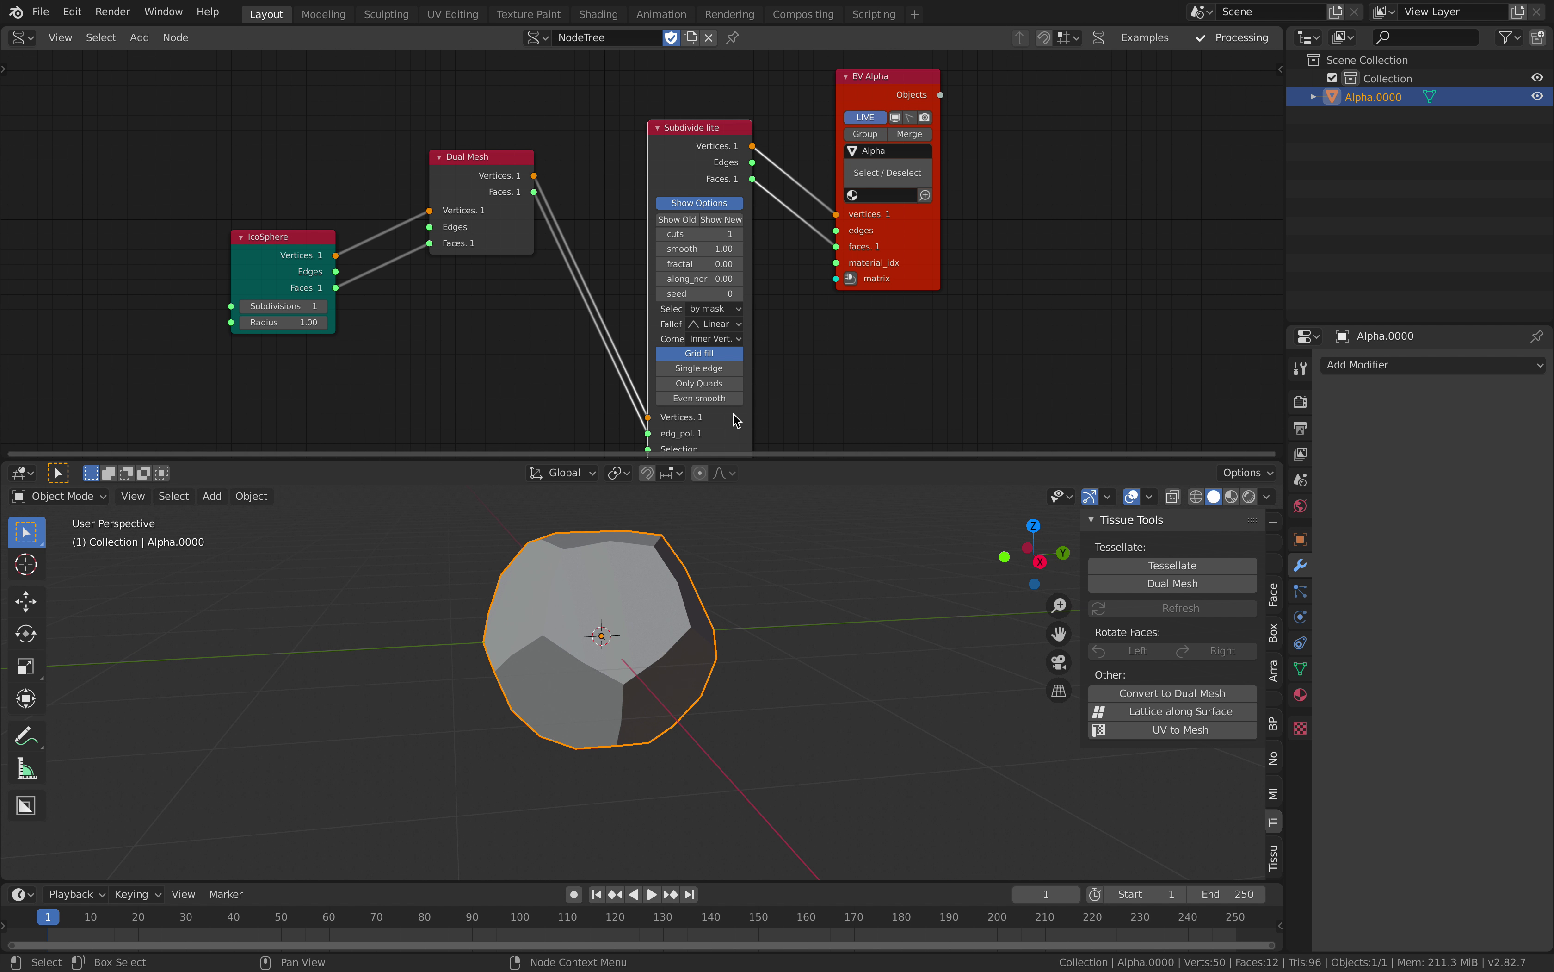
Try 2 cuts on the Subdivide lite node and return the value to 1.
{"action": "left_click", "coordinate": [728, 385]}
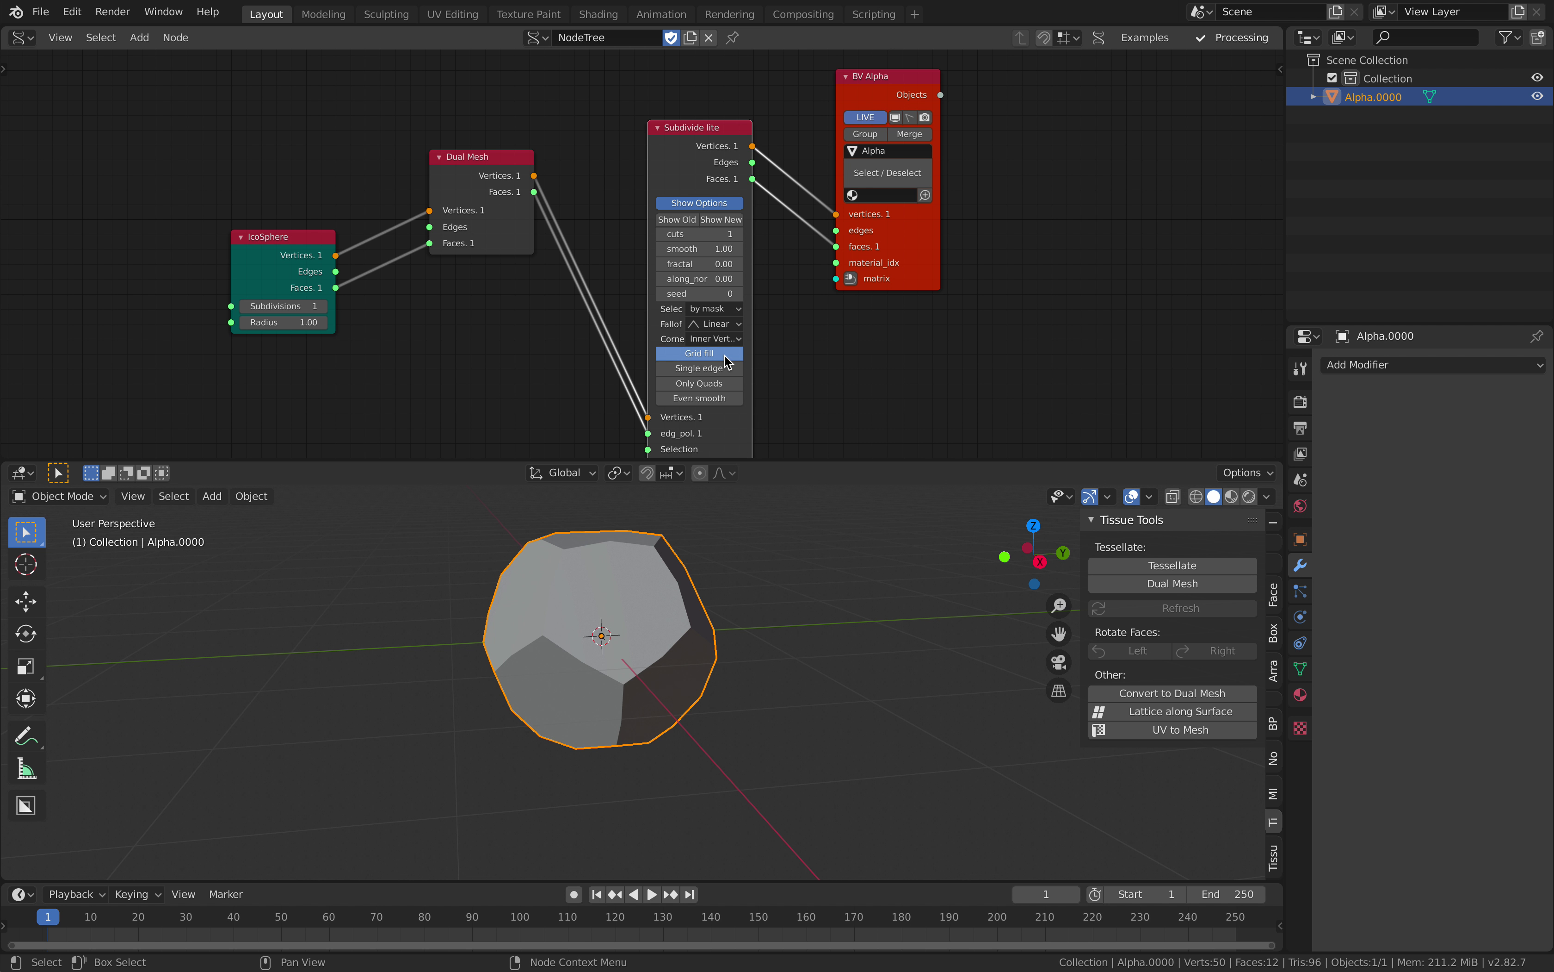
{"action": "left_click", "coordinate": [739, 234]}
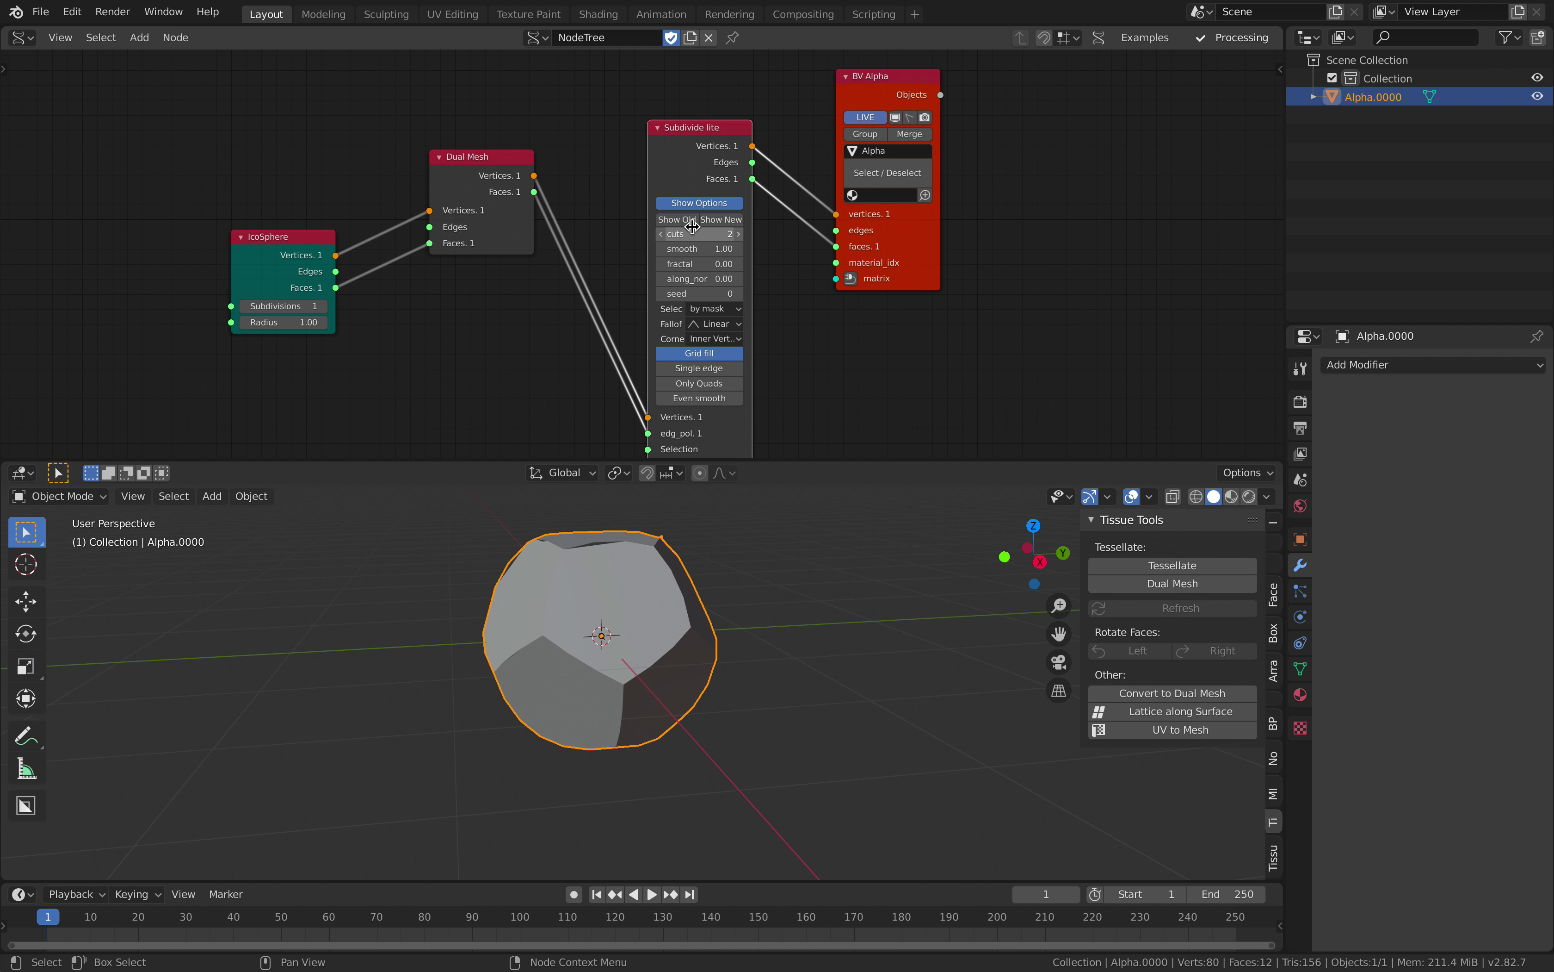
{"action": "left_click", "coordinate": [664, 234]}
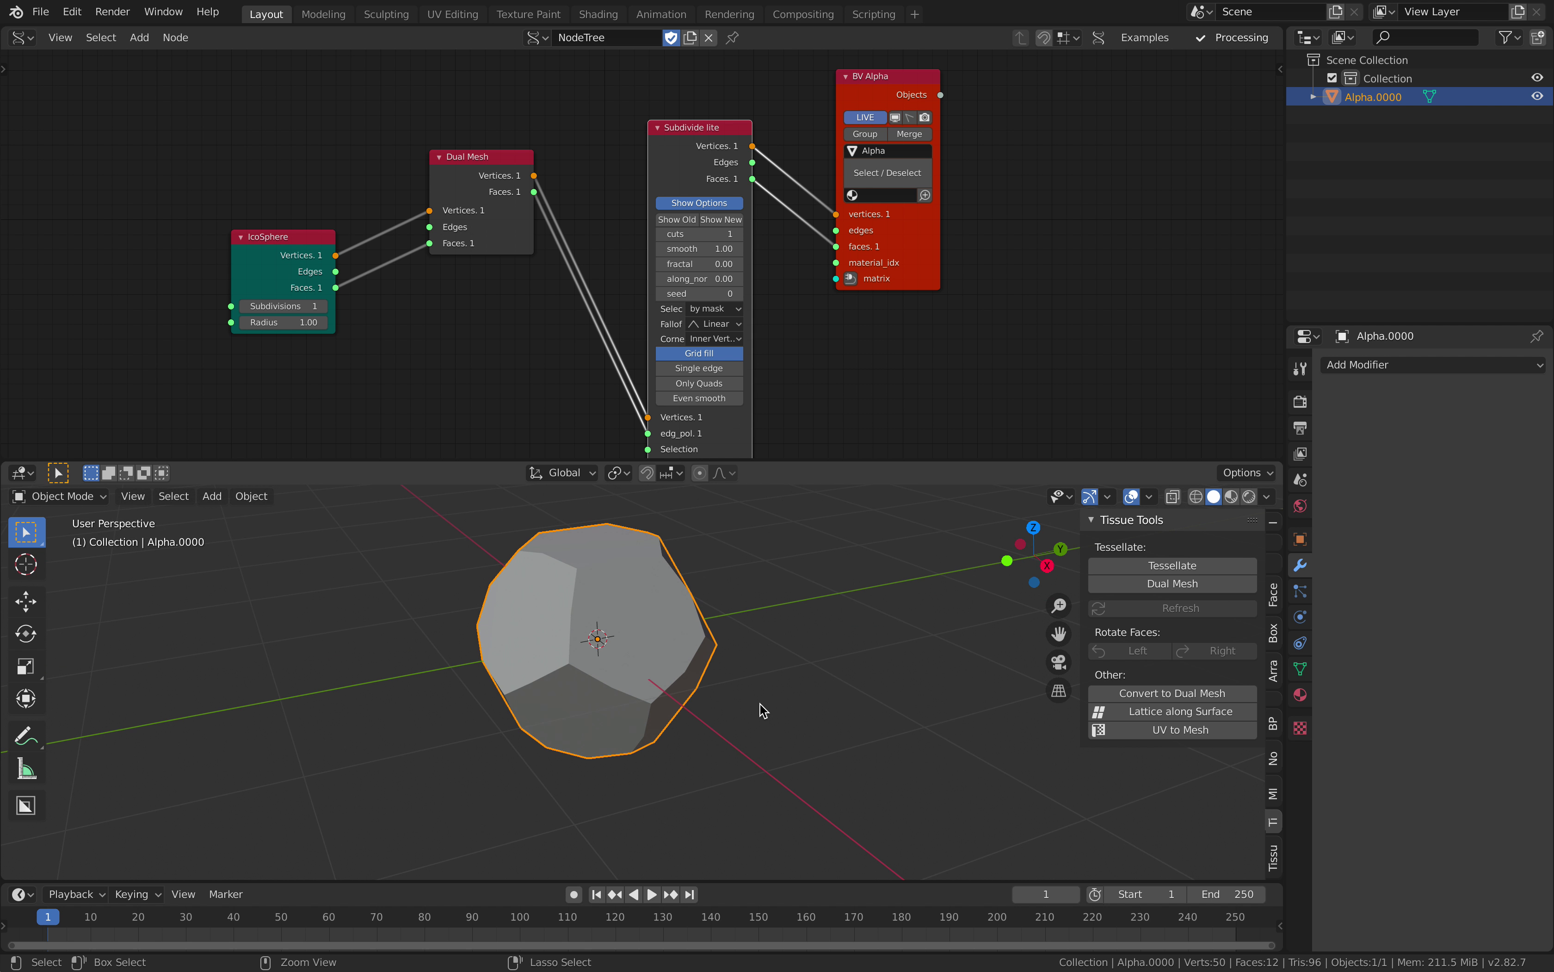
Save the Blender file to the Desktop as tissue_SV_001.blend.
{"action": "key", "text": "ctrl+s"}
{"action": "left_click", "coordinate": [533, 852]}
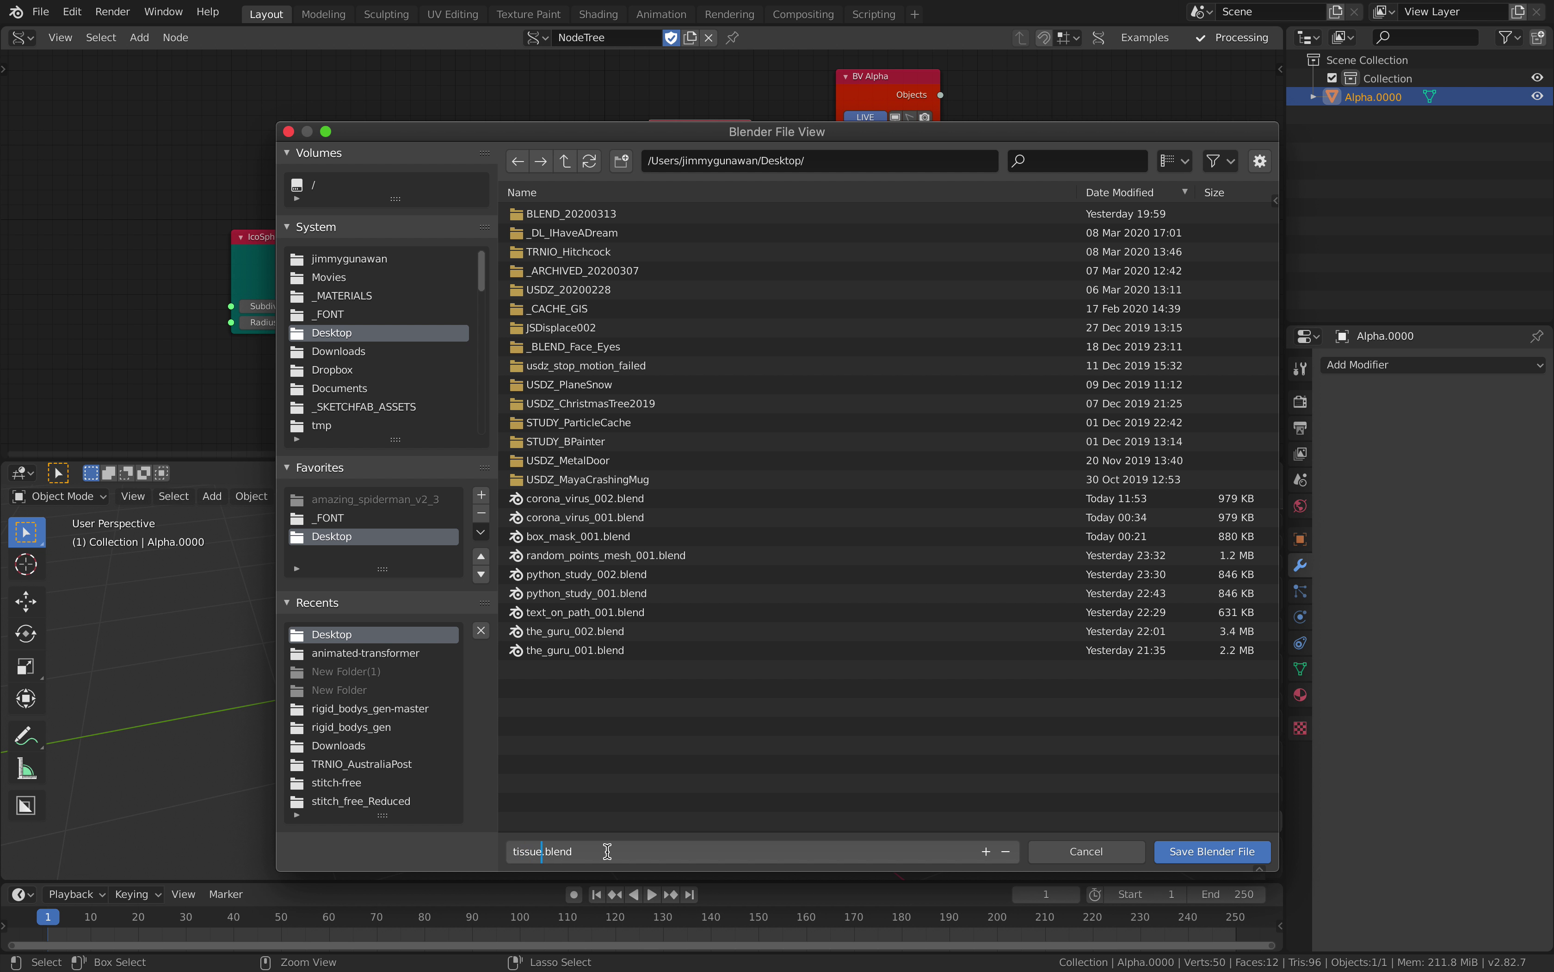
{"action": "type", "text": "tissue_SV_001"}
{"action": "key", "text": "Return"}
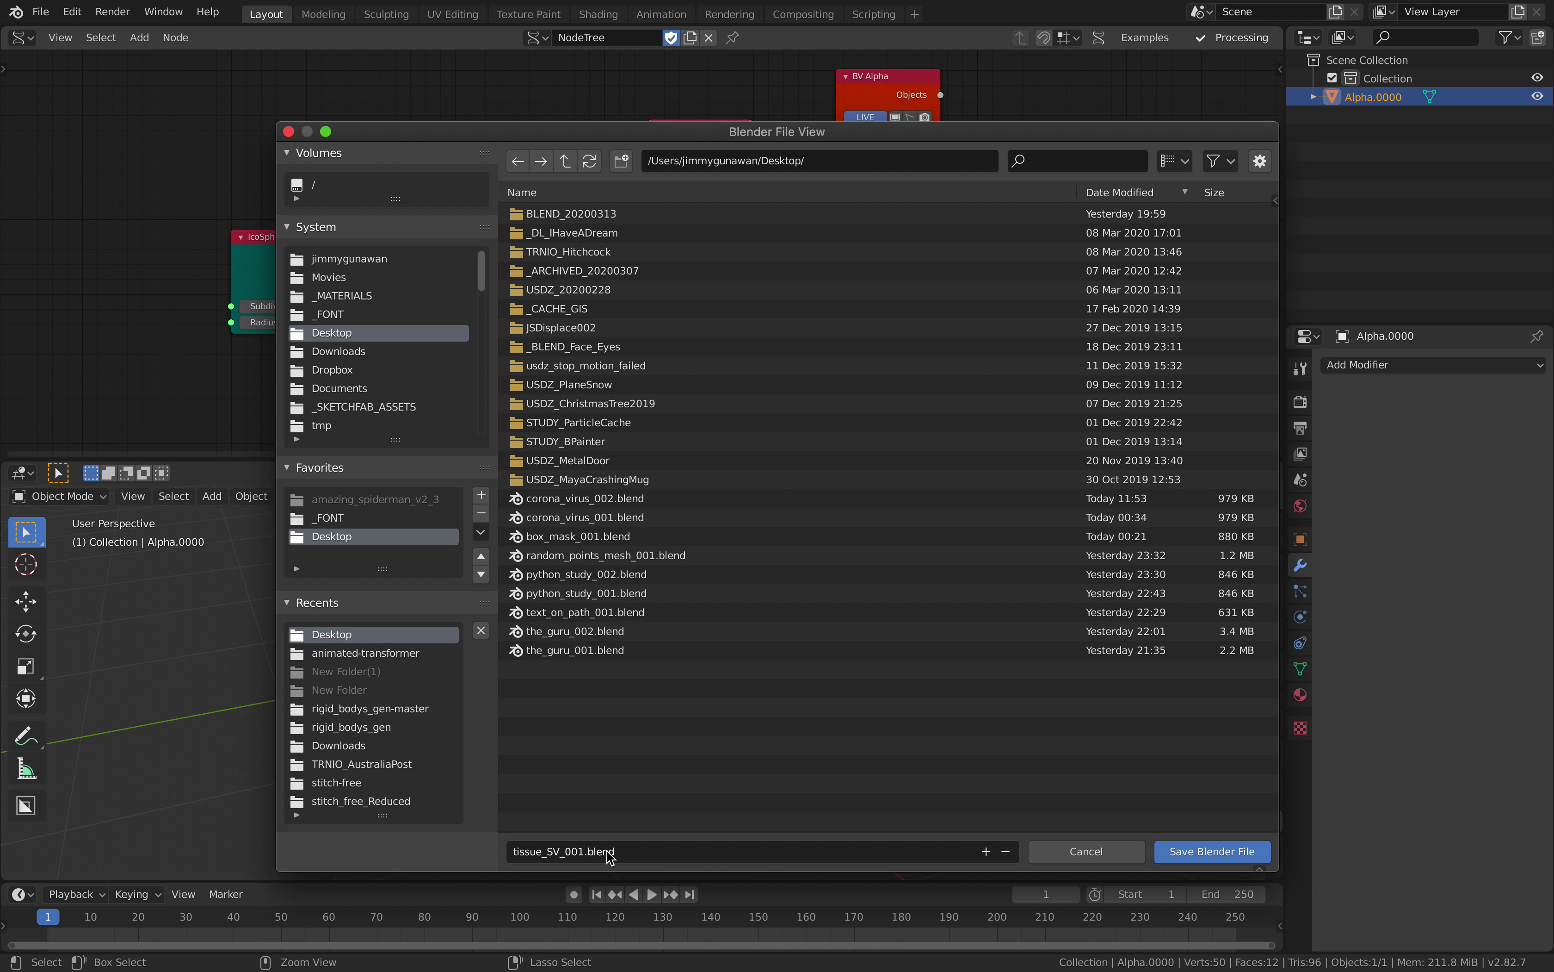
{"action": "left_click", "coordinate": [1182, 847]}
Add a Plane MK2 node in the empty space below the Alpha viewer node.
{"action": "scroll", "coordinate": [697, 184], "scroll_direction": "down", "scroll_amount": 3}
{"action": "middle_click_drag", "start_coordinate": [682, 200], "coordinate": [494, 308]}
{"action": "key", "text": "shift+a"}
{"action": "left_click", "coordinate": [616, 307]}
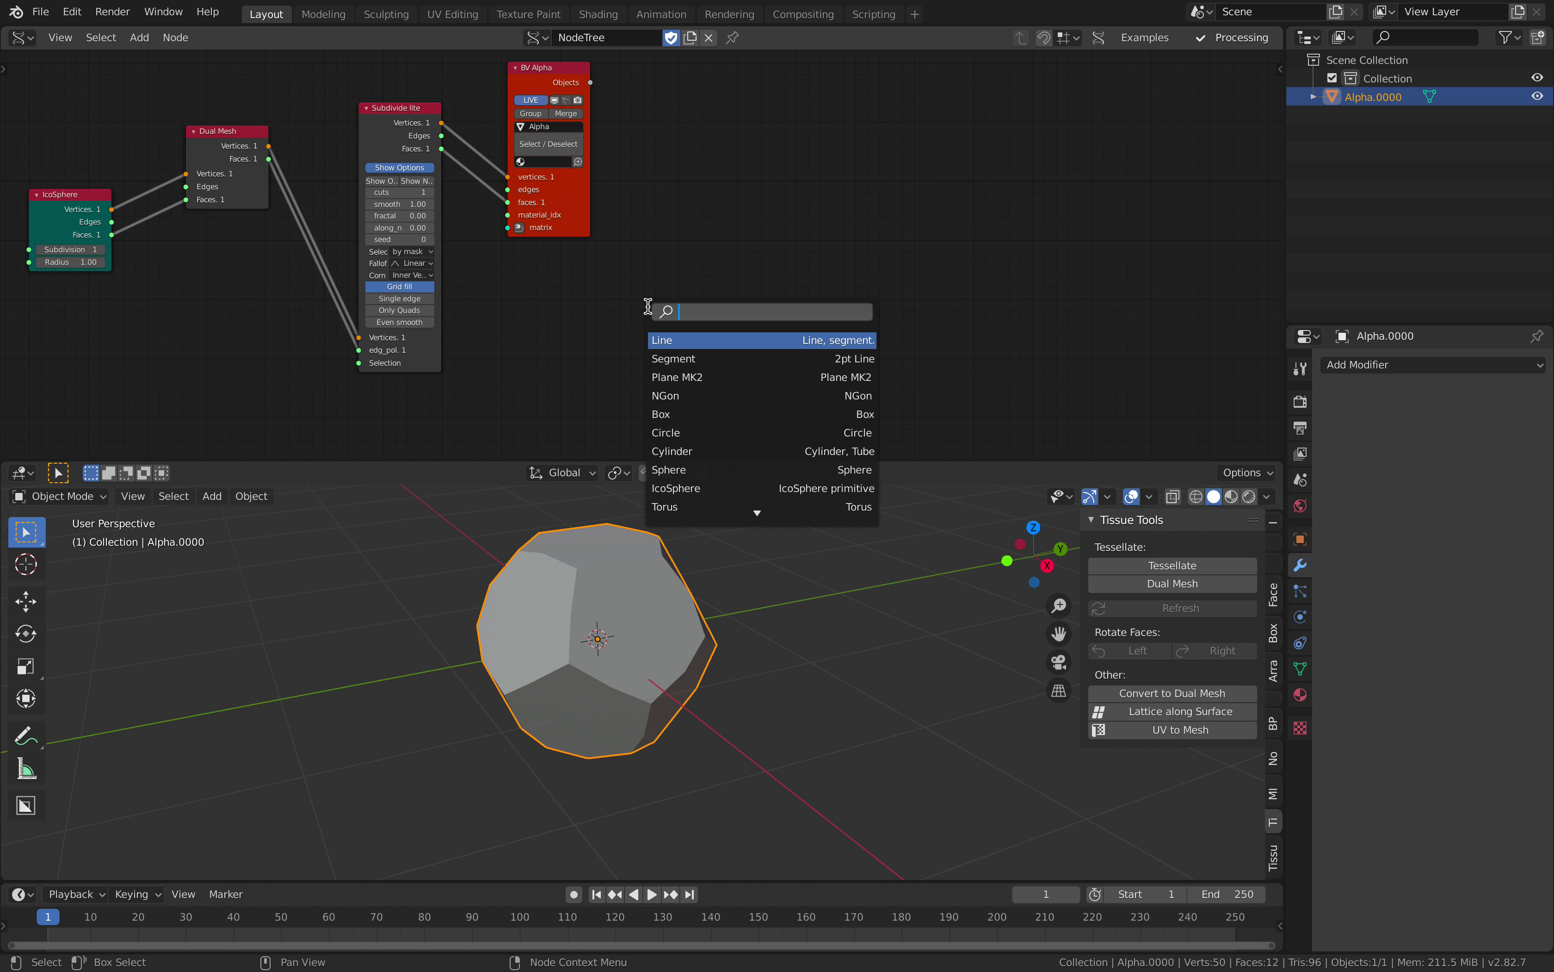
{"action": "type", "text": "plan"}
{"action": "key", "text": "Return"}
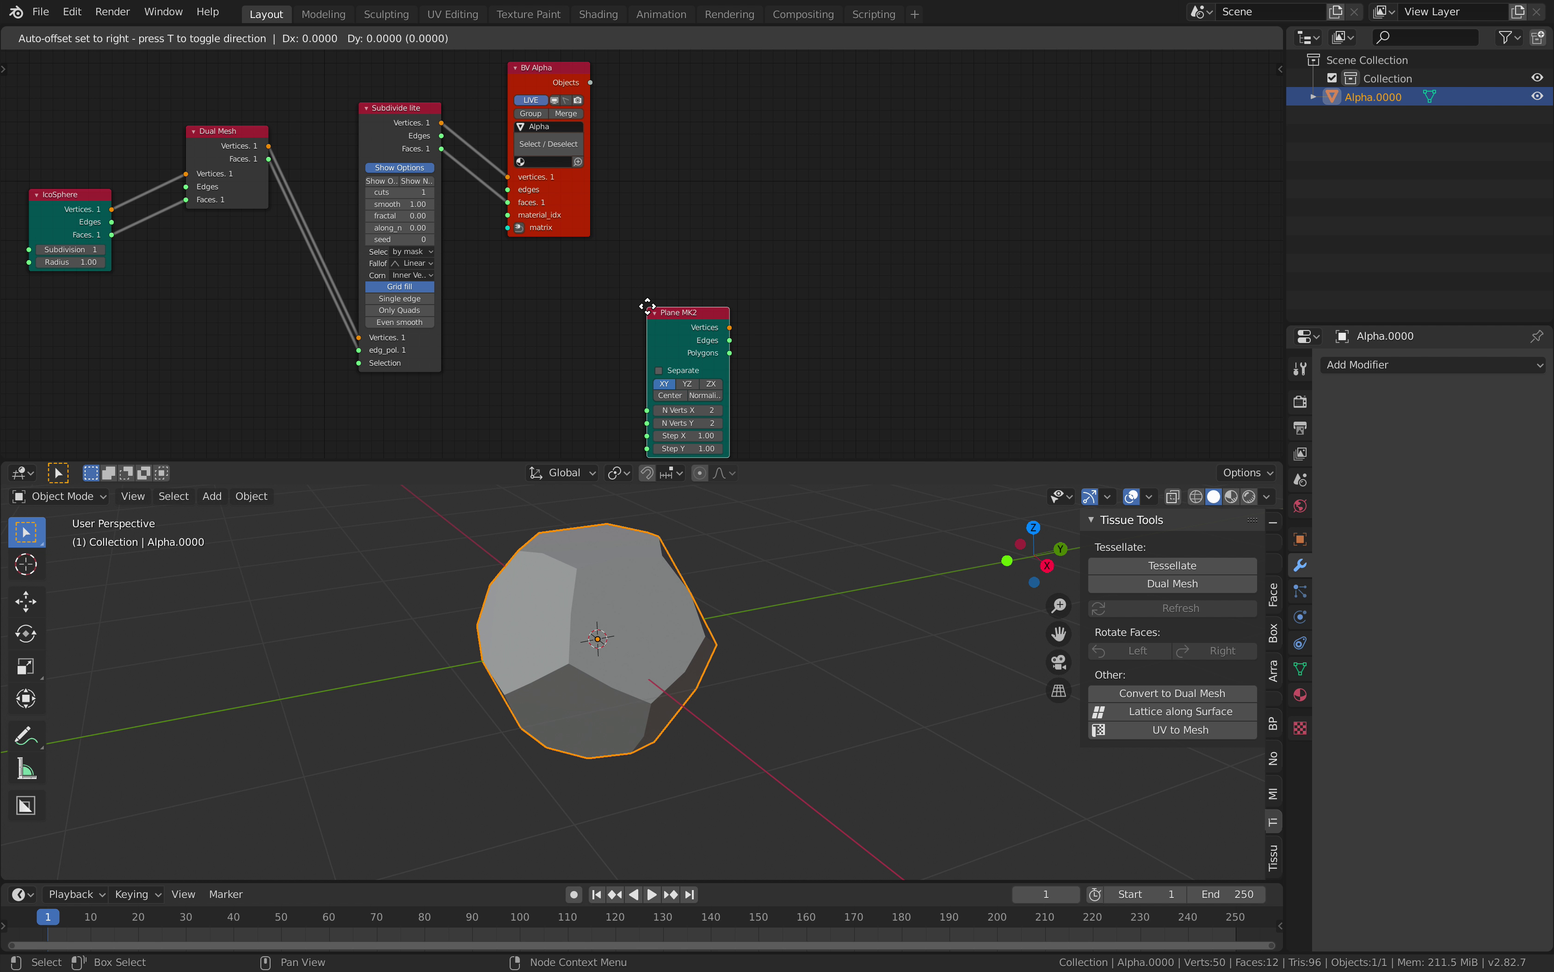
{"action": "left_click", "coordinate": [642, 299]}
Add a second Viewer BMesh node beyond the plane node and name its output Beta.
{"action": "middle_click_drag", "start_coordinate": [772, 263], "coordinate": [684, 271]}
{"action": "key", "text": "shift+a"}
{"action": "left_click", "coordinate": [758, 247]}
{"action": "type", "text": "bme"}
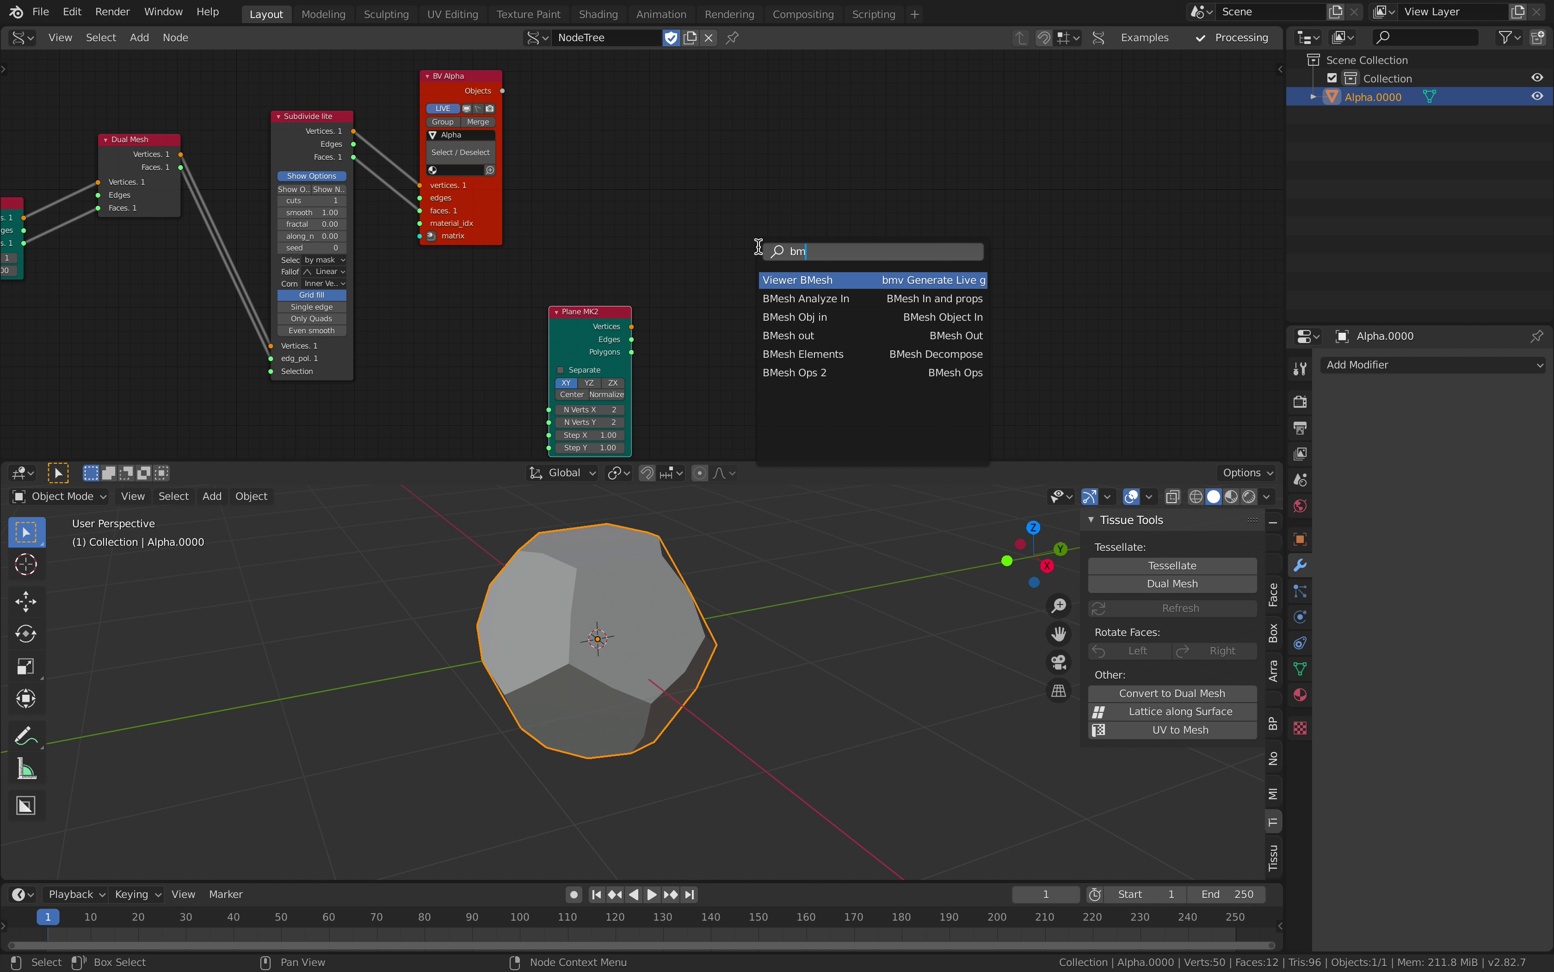
{"action": "key", "text": "Return"}
{"action": "left_click", "coordinate": [861, 236]}
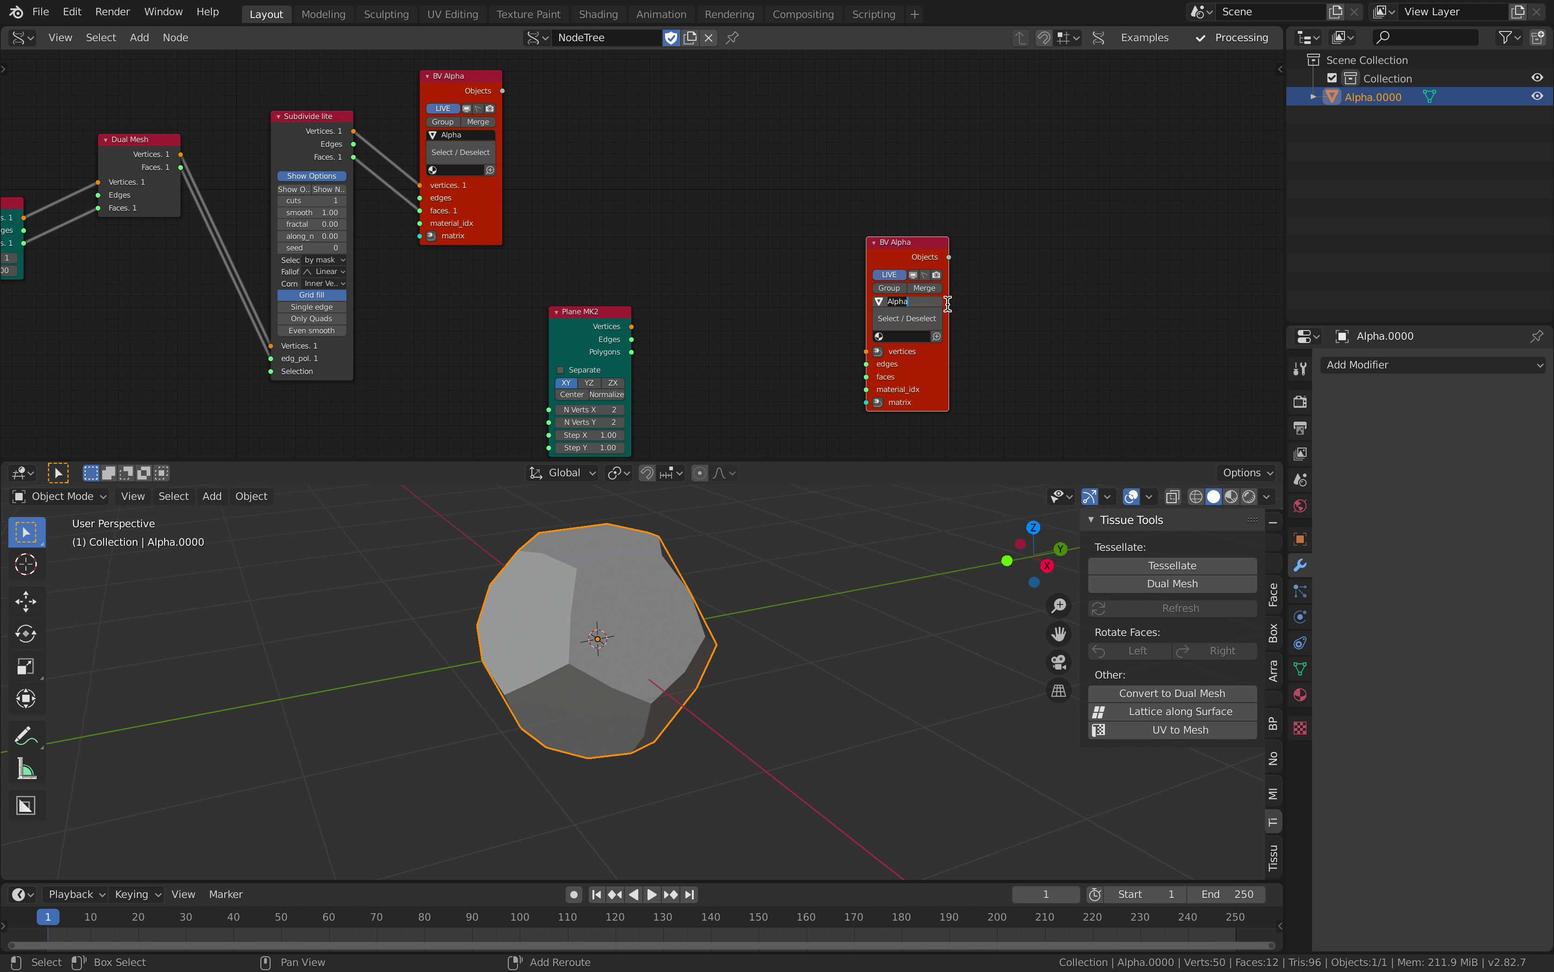
{"action": "left_click_drag", "start_coordinate": [910, 365], "coordinate": [934, 365]}
{"action": "scroll", "coordinate": [811, 332], "scroll_direction": "up", "scroll_amount": 2}
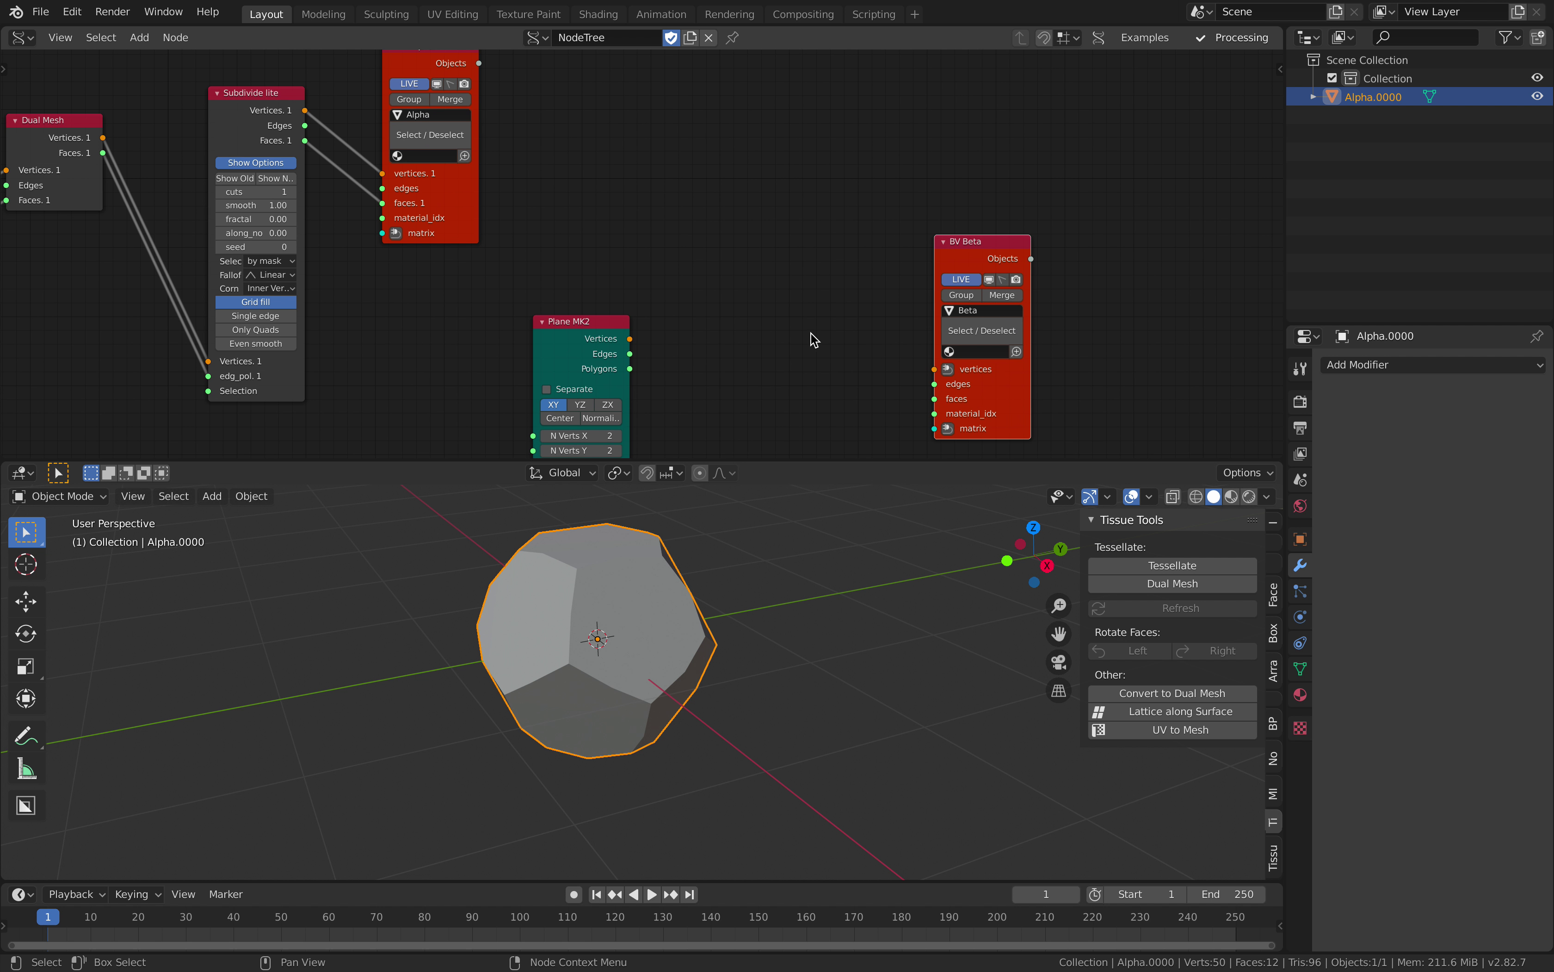
Add an Inset faces node between the Plane MK2 node and the Beta viewer, making room for it.
{"action": "middle_click_drag", "start_coordinate": [707, 340], "coordinate": [668, 279]}
{"action": "left_click_drag", "start_coordinate": [556, 279], "coordinate": [524, 250]}
{"action": "key", "text": "shift+a"}
{"action": "left_click", "coordinate": [610, 260]}
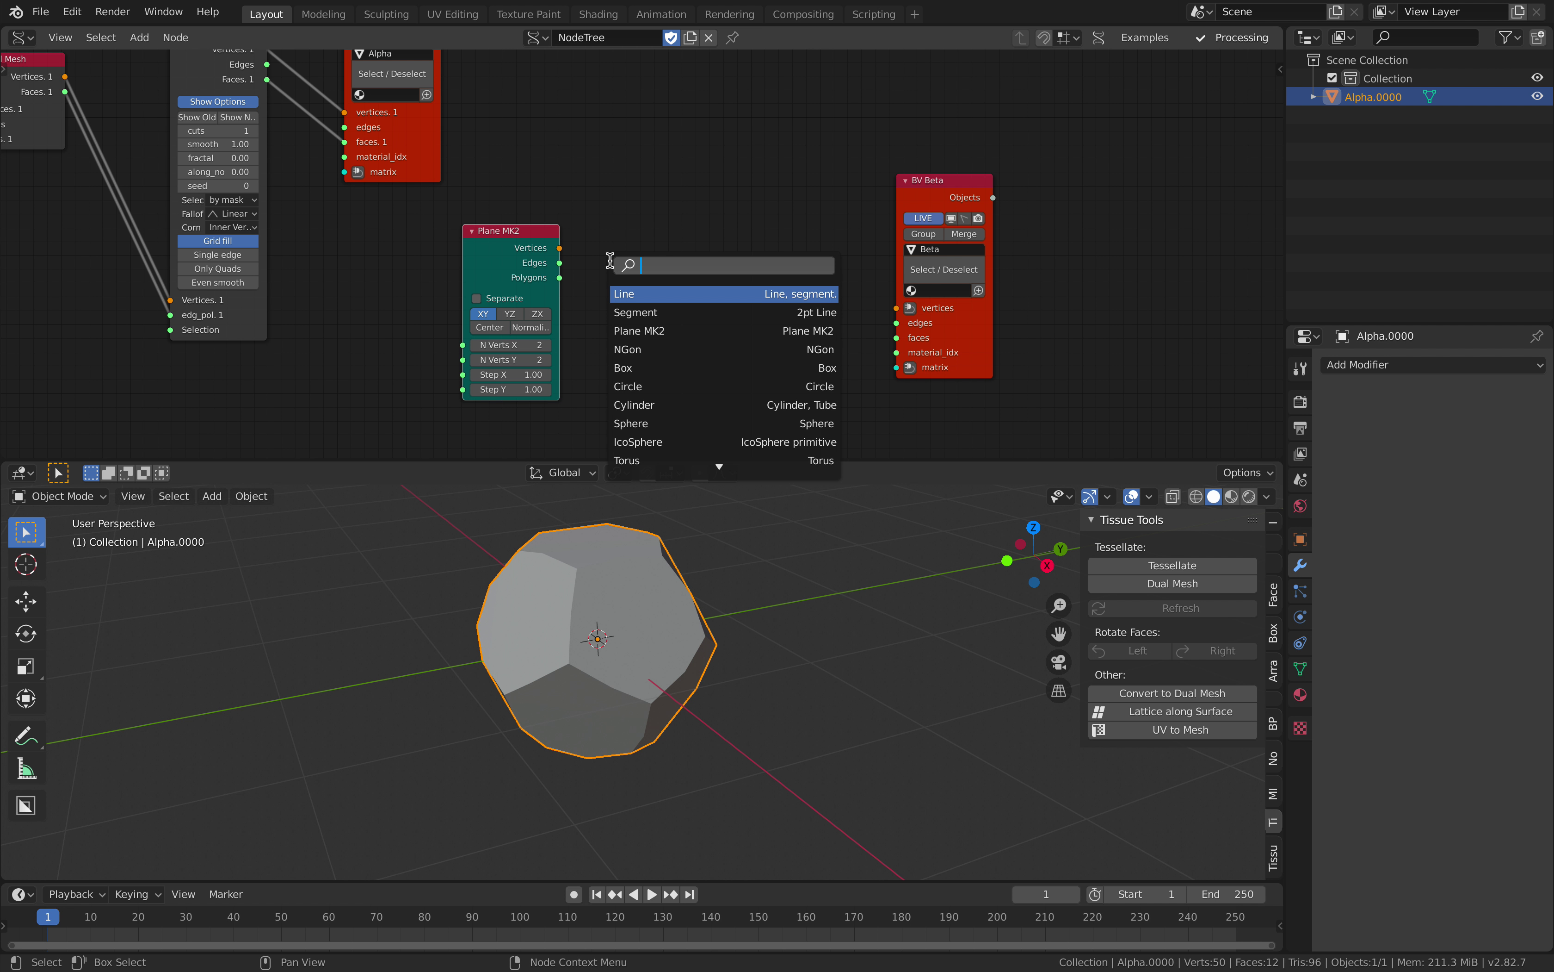
{"action": "type", "text": "inse"}
{"action": "key", "text": "Down"}
{"action": "key", "text": "Down"}
{"action": "key", "text": "Down"}
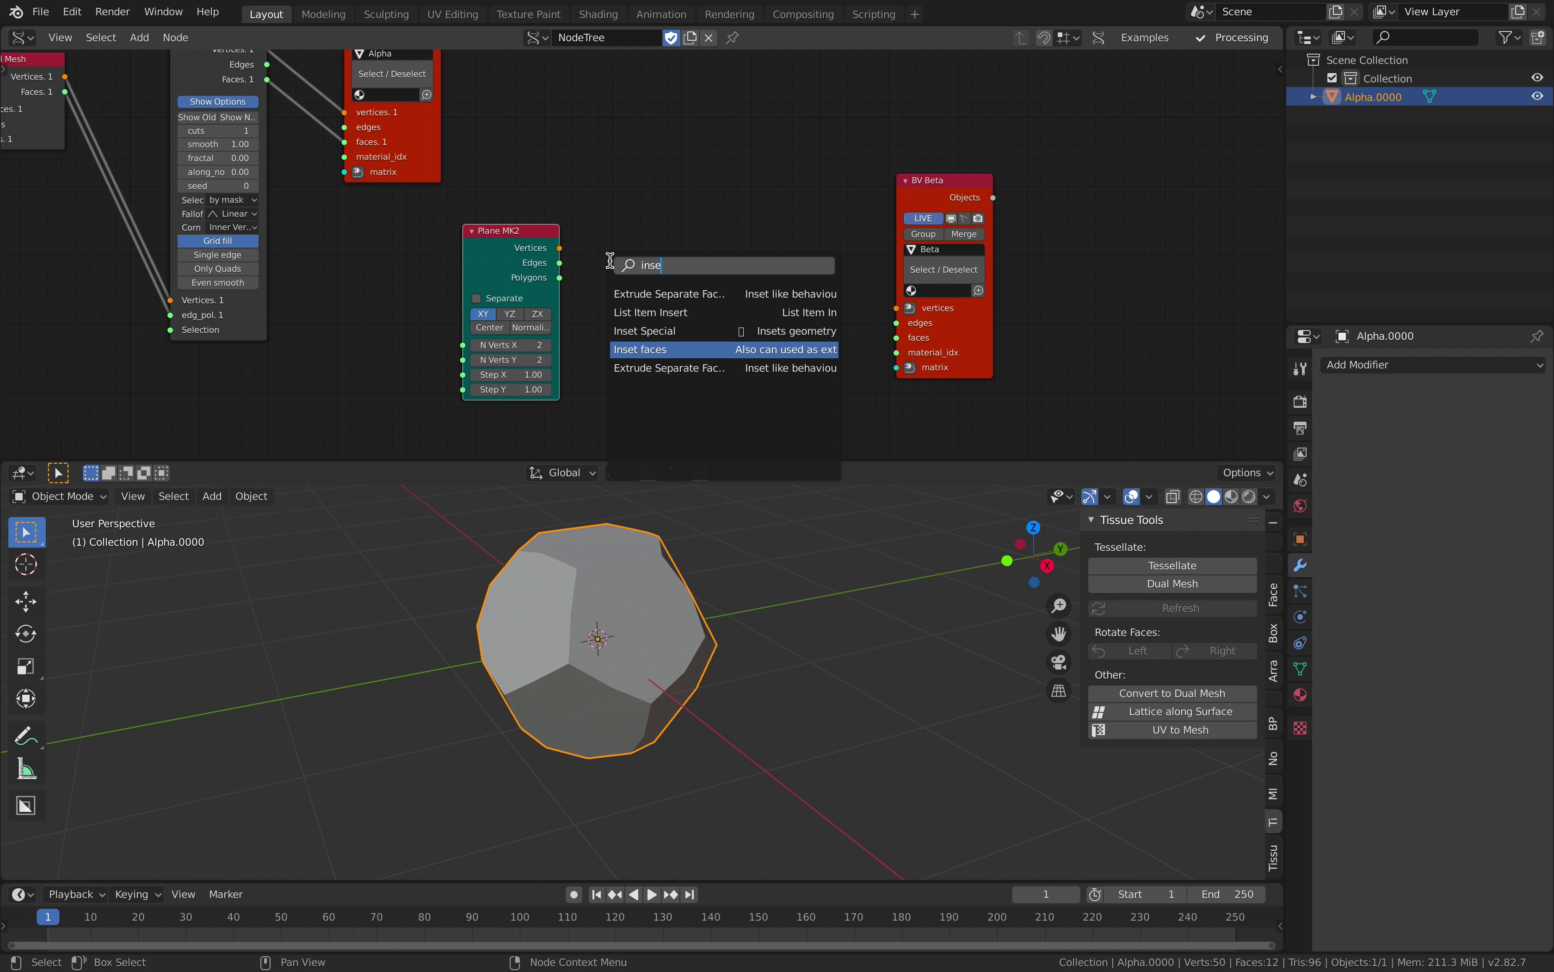
{"action": "key", "text": "Up"}
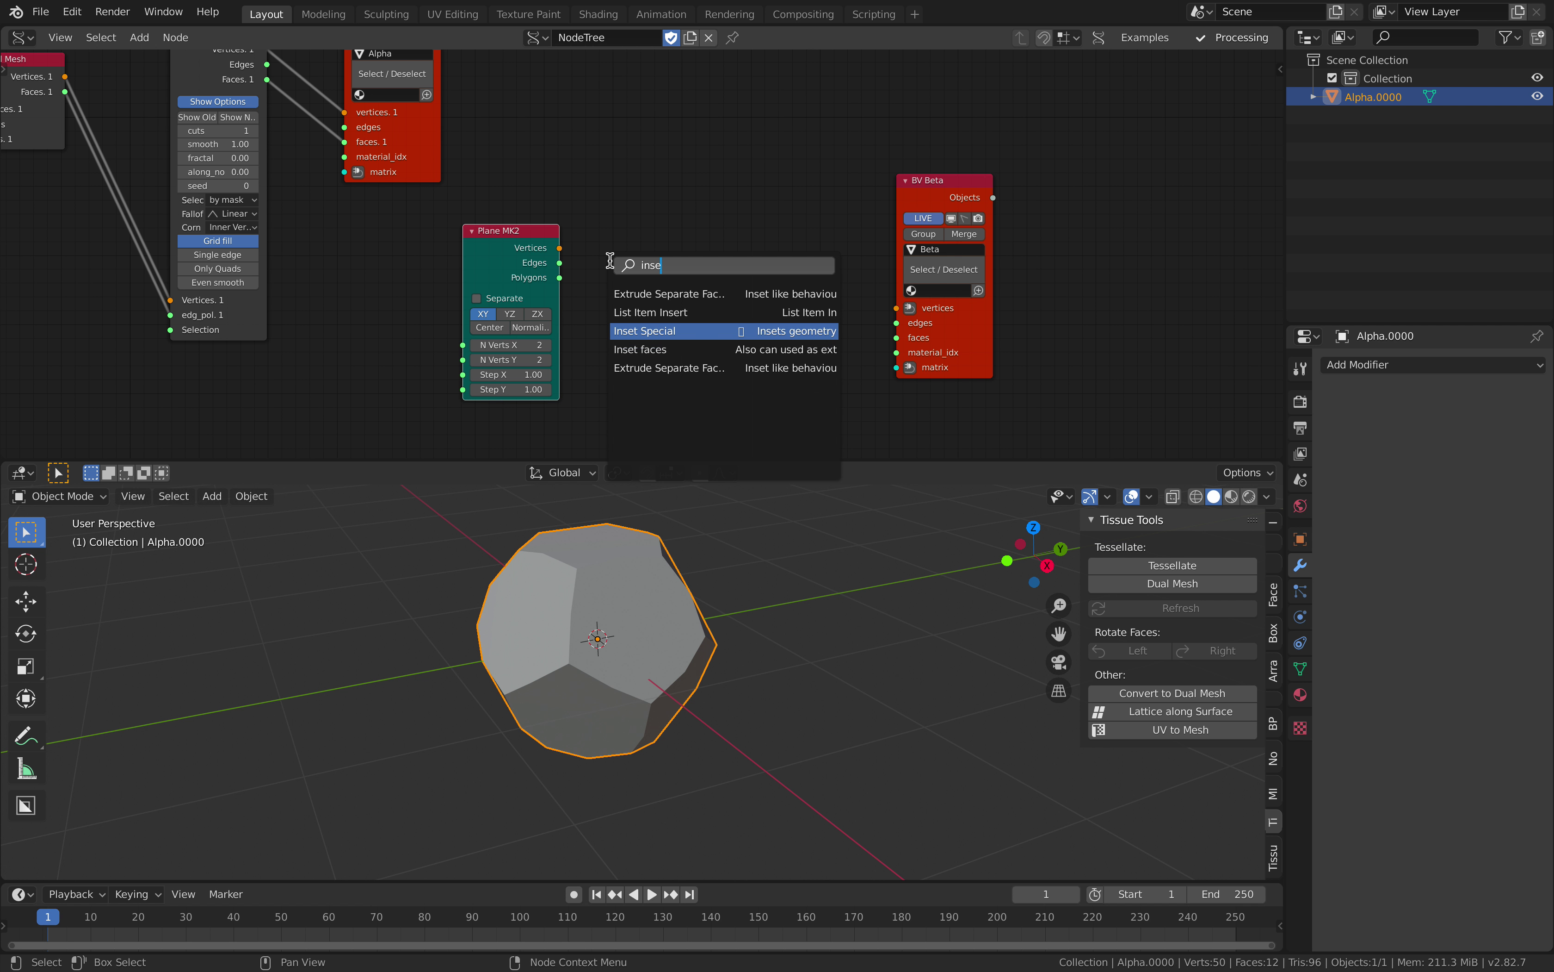
{"action": "key", "text": "Down"}
{"action": "key", "text": "Return"}
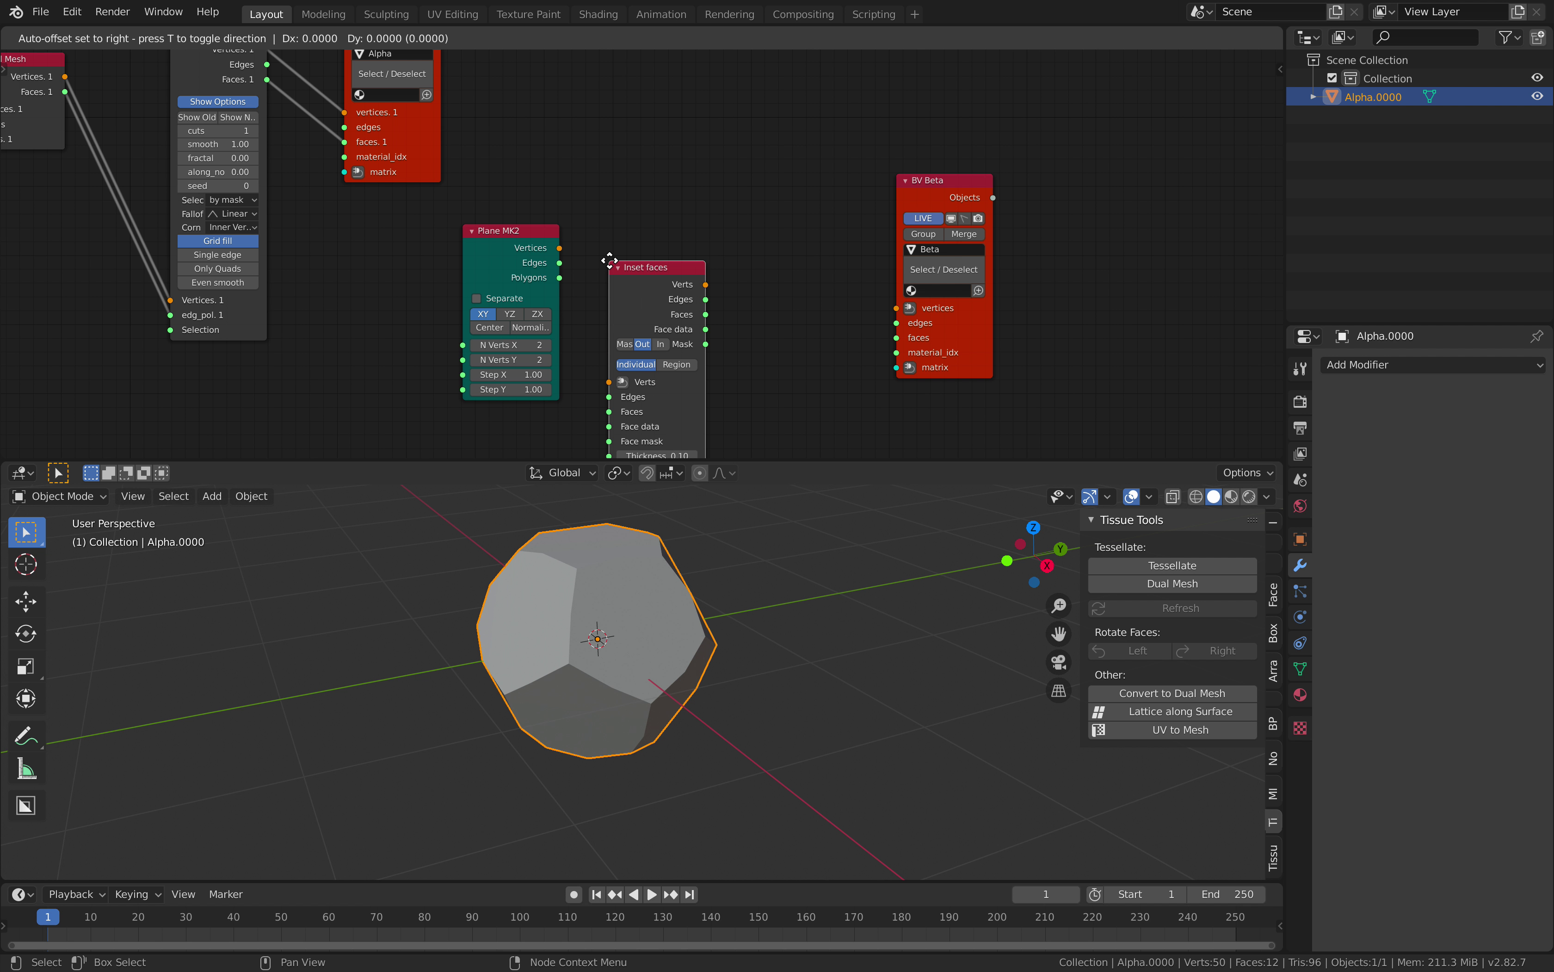
{"action": "left_click_drag", "start_coordinate": [956, 311], "coordinate": [1013, 310]}
{"action": "scroll", "coordinate": [758, 267], "scroll_direction": "up", "scroll_amount": 1}
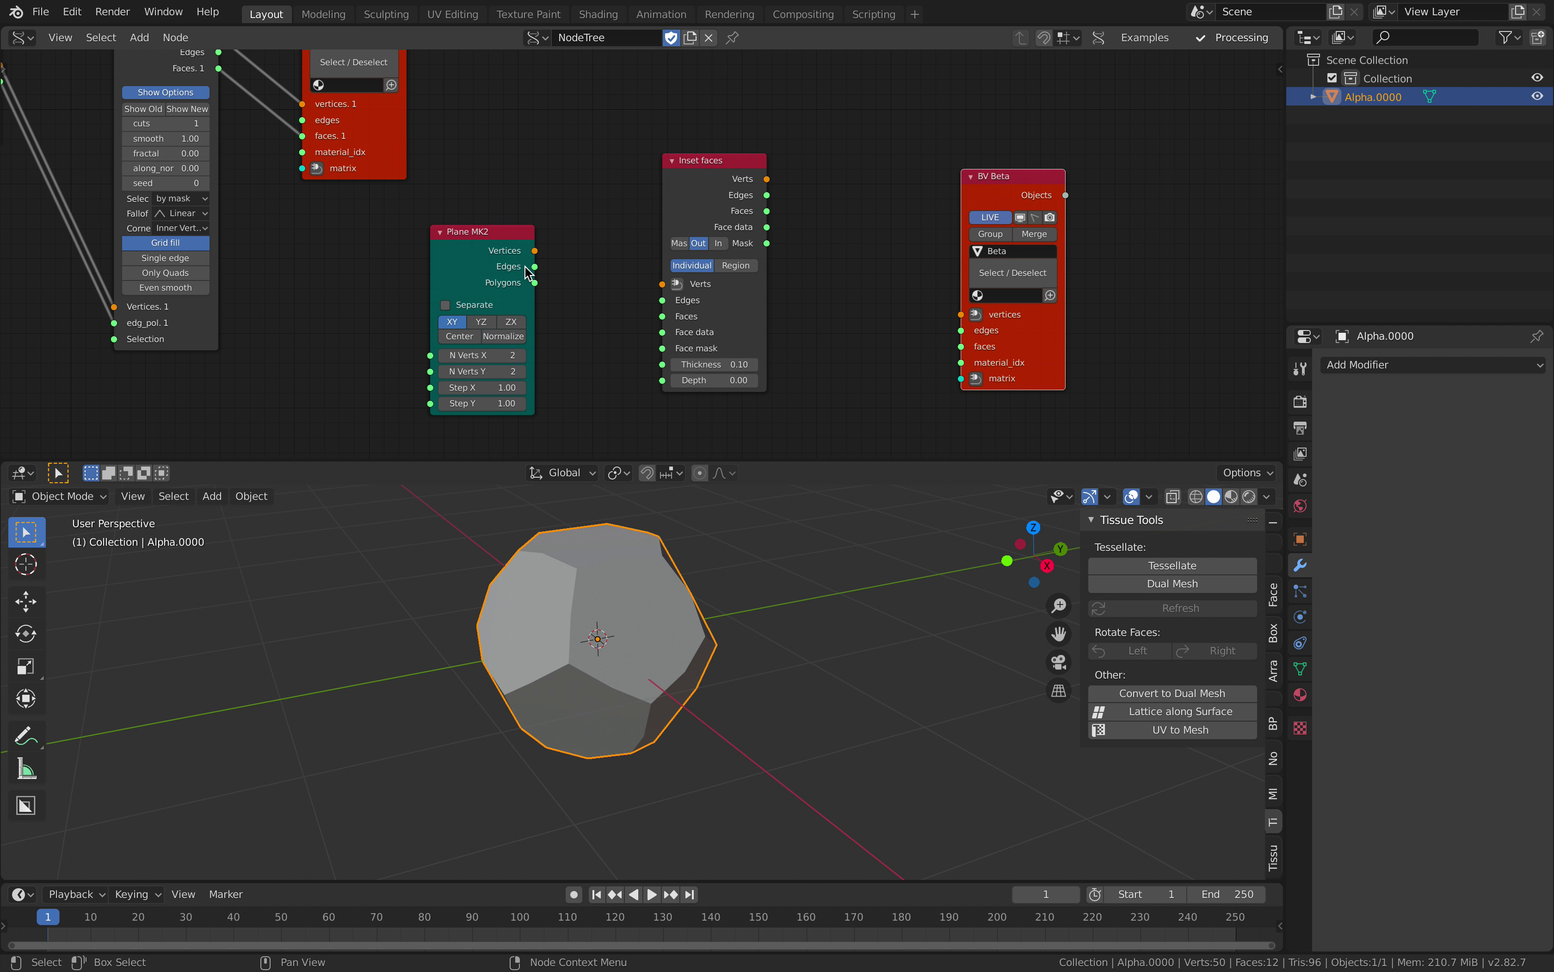
Route the plane's vertices and polygons through the Inset faces node into the Beta viewer's vertices and faces.
{"action": "mouse_move", "coordinate": [535, 251]}
{"action": "left_mouse_down"}
{"action": "mouse_move", "coordinate": [662, 283]}
{"action": "mouse_move", "coordinate": [535, 283]}
{"action": "mouse_move", "coordinate": [536, 256]}
{"action": "left_mouse_up"}
{"action": "left_click_drag", "start_coordinate": [767, 180], "coordinate": [960, 315]}
{"action": "left_click_drag", "start_coordinate": [959, 347], "coordinate": [767, 211]}
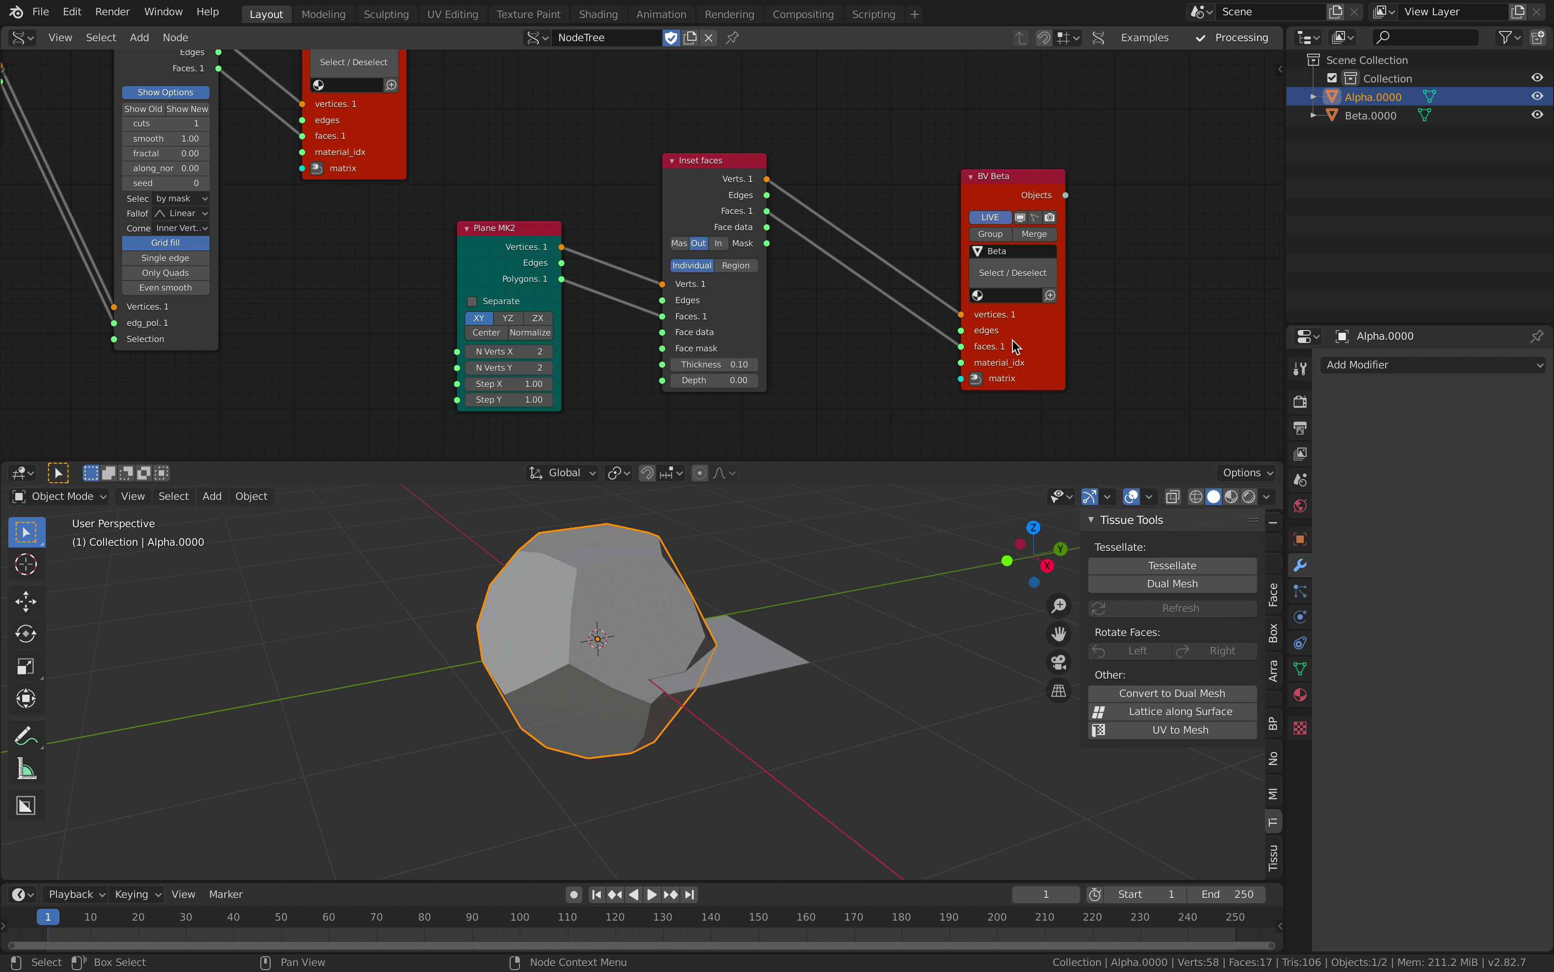
Set the Inset faces node's thickness to 0.32 and depth to 0.84, with the Beta viewer moved clear of it.
{"action": "left_click_drag", "start_coordinate": [1011, 346], "coordinate": [1022, 300]}
{"action": "middle_click_drag", "start_coordinate": [906, 562], "coordinate": [853, 562]}
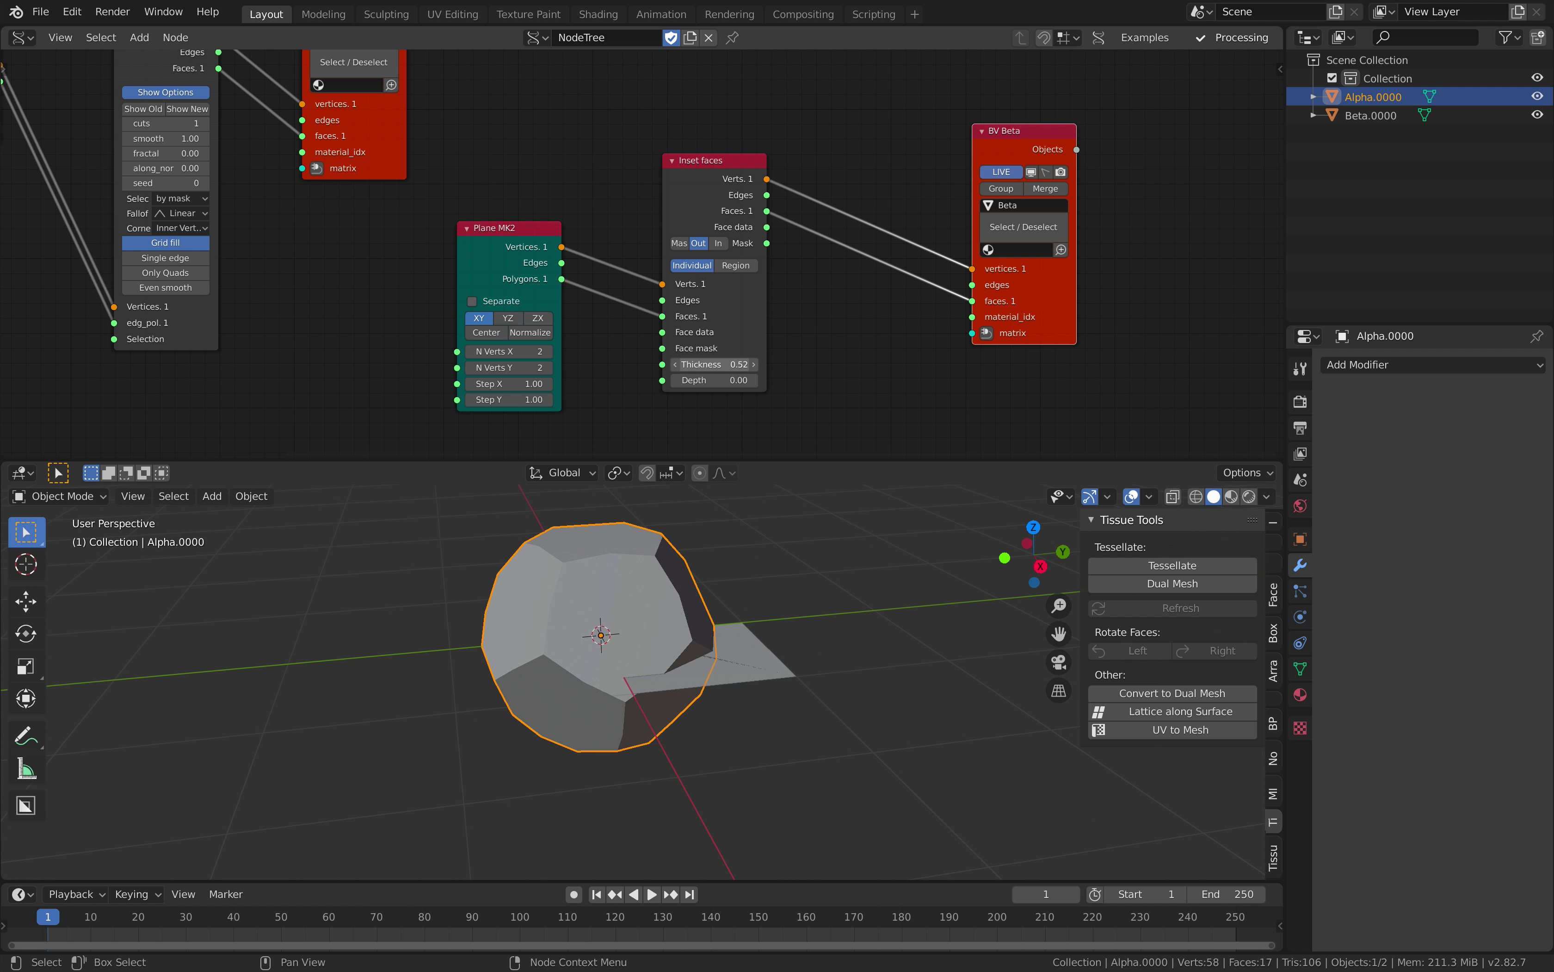
{"action": "mouse_move", "coordinate": [713, 364]}
{"action": "left_mouse_down"}
{"action": "mouse_move", "coordinate": [745, 380]}
{"action": "mouse_move", "coordinate": [770, 364]}
{"action": "mouse_move", "coordinate": [716, 364]}
{"action": "left_mouse_up"}
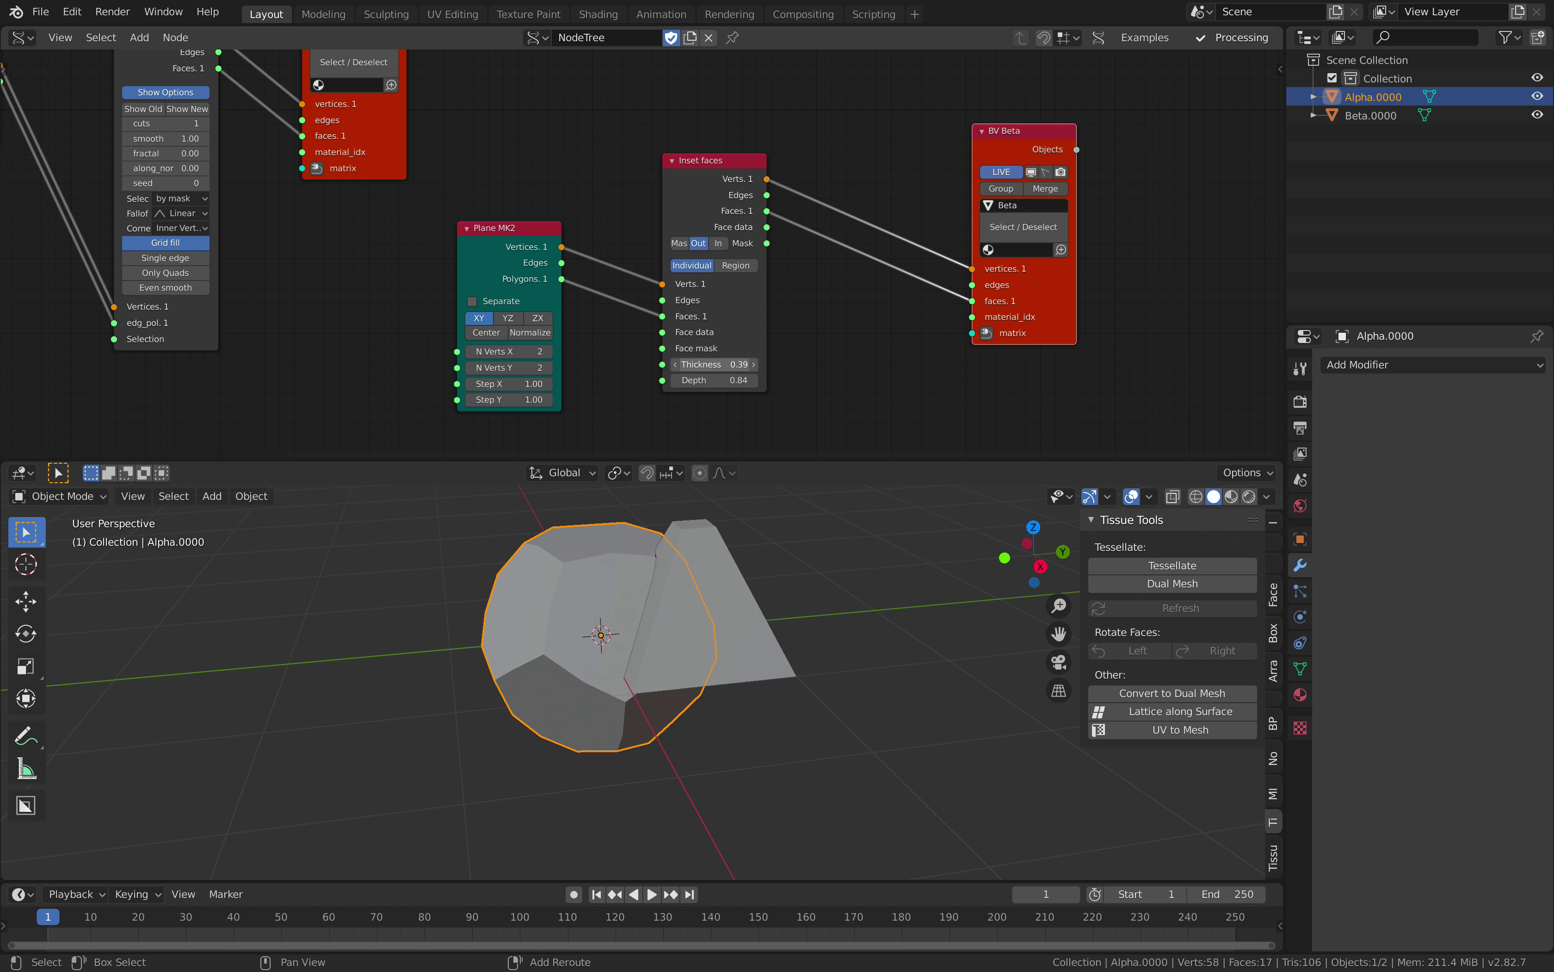
{"action": "middle_click_drag", "start_coordinate": [853, 753], "coordinate": [785, 712]}
{"action": "left_click", "coordinate": [734, 575]}
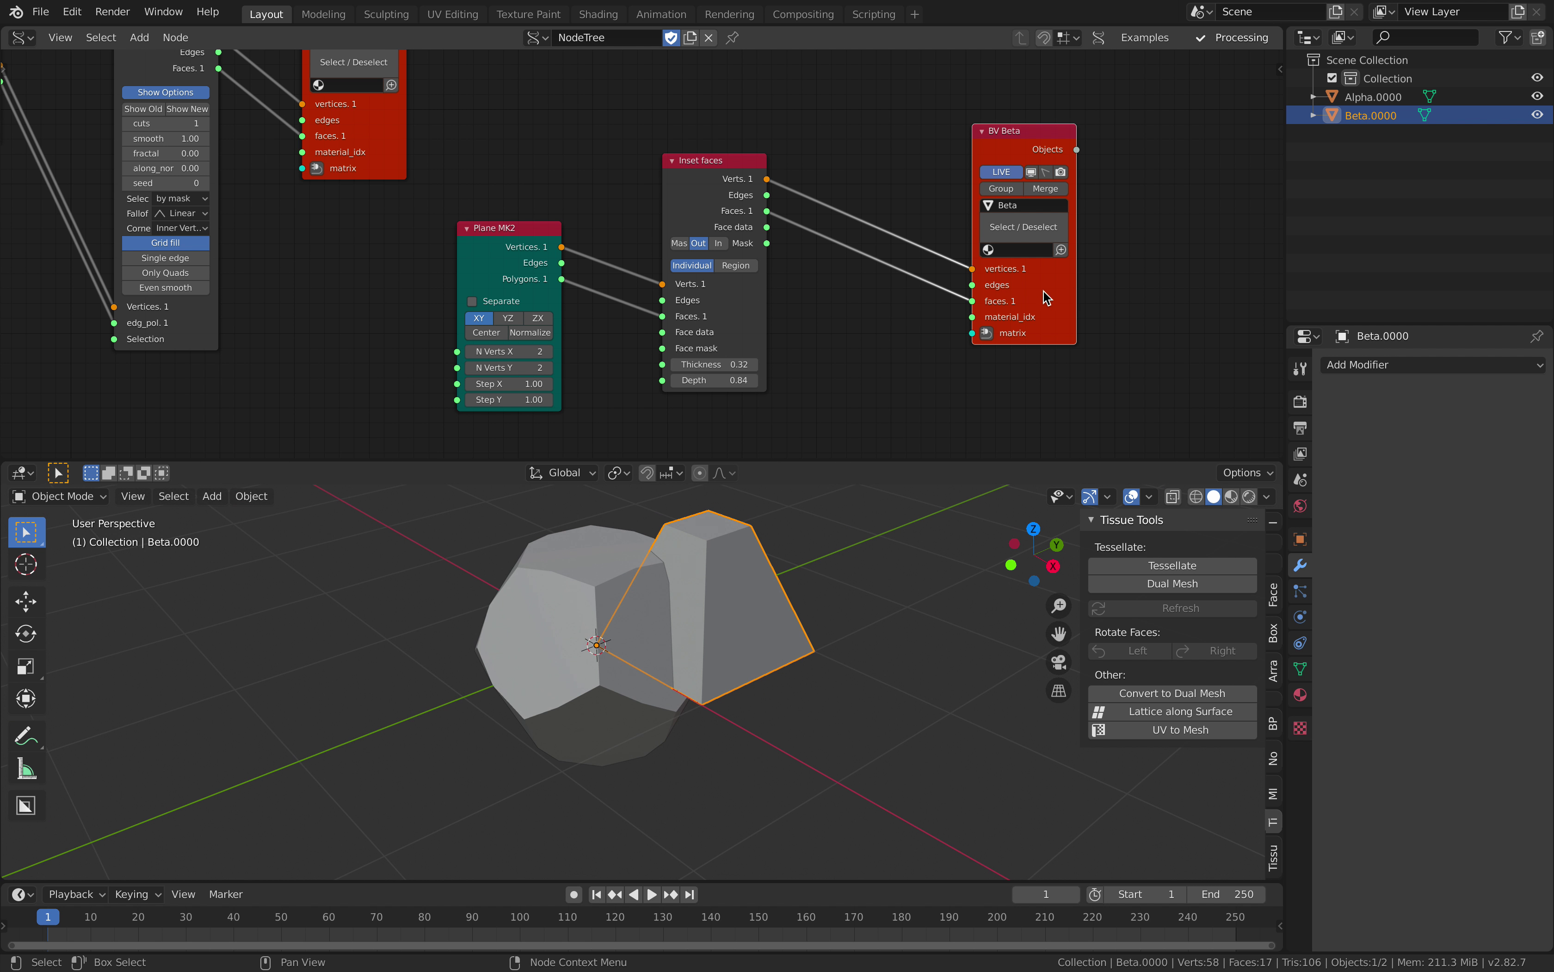
Rearrange the Beta viewer, Inset faces and Plane MK2 nodes for more space and save the file.
{"action": "left_click_drag", "start_coordinate": [1047, 291], "coordinate": [1087, 237]}
{"action": "key", "text": "ctrl+s"}
{"action": "middle_click_drag", "start_coordinate": [791, 590], "coordinate": [758, 597]}
{"action": "scroll", "coordinate": [756, 592], "scroll_direction": "down", "scroll_amount": 1}
{"action": "left_click_drag", "start_coordinate": [718, 352], "coordinate": [784, 314]}
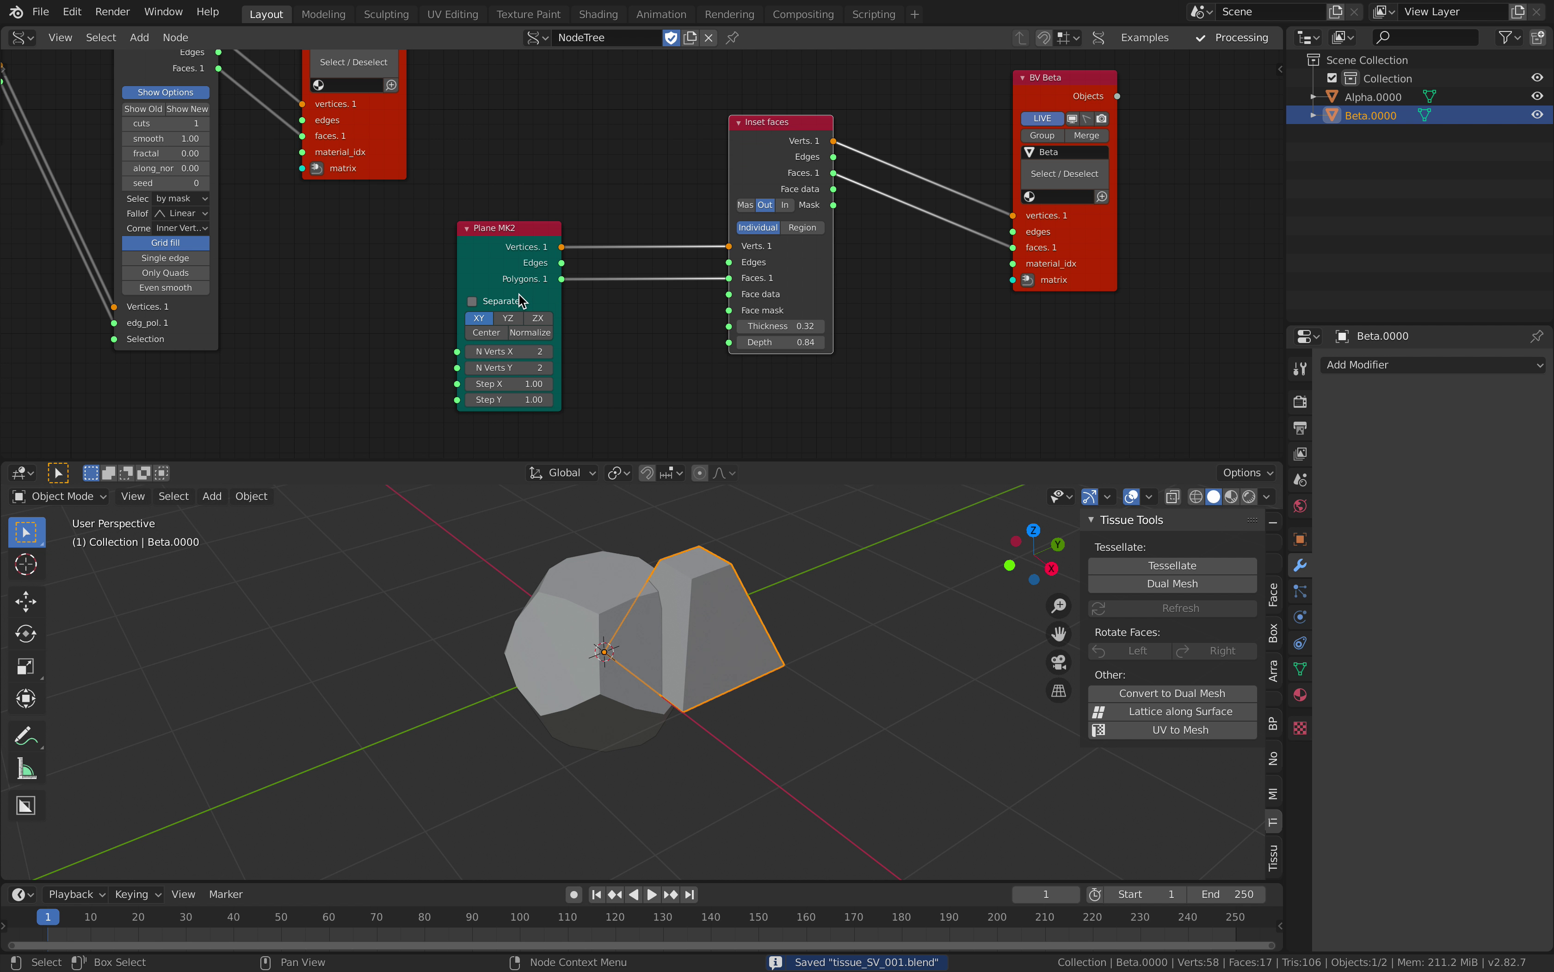
{"action": "left_click_drag", "start_coordinate": [516, 243], "coordinate": [577, 204]}
{"action": "middle_click_drag", "start_coordinate": [729, 578], "coordinate": [711, 587], "text": "shift"}
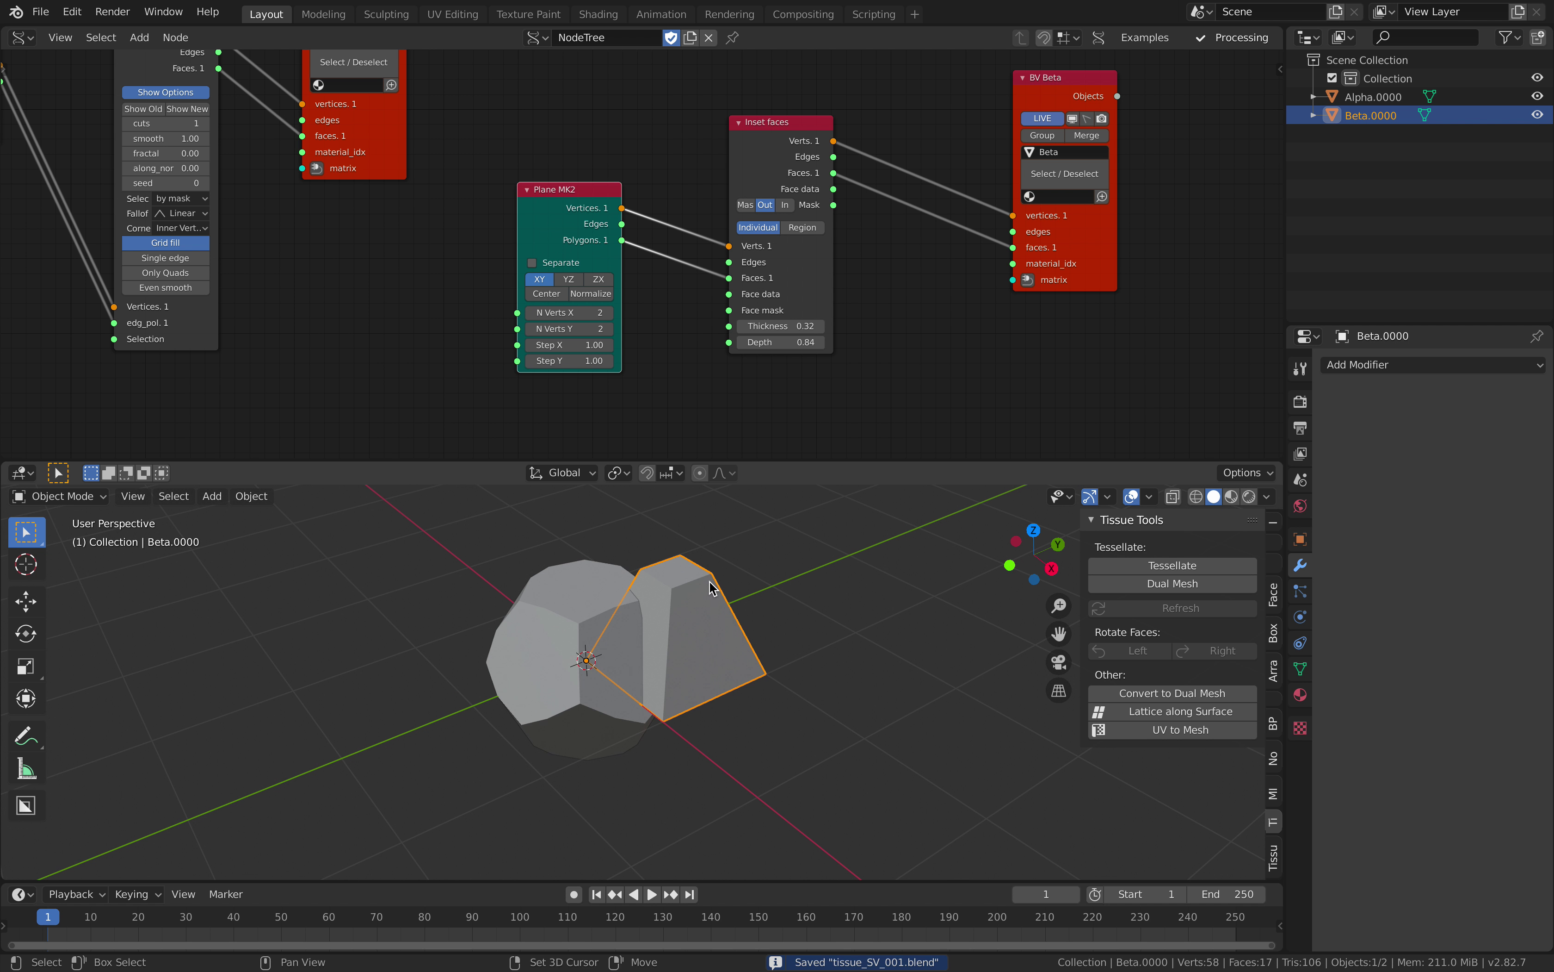
Move the Alpha polyhedron along the Y axis so it stands clear of the Beta component.
{"action": "left_click", "coordinate": [587, 597]}
{"action": "scroll", "coordinate": [667, 641], "scroll_direction": "down", "scroll_amount": 3}
{"action": "key", "text": "g"}
{"action": "key", "text": "y"}
{"action": "middle_click_drag", "start_coordinate": [666, 641], "coordinate": [628, 645]}
{"action": "left_click", "coordinate": [475, 655]}
{"action": "scroll", "coordinate": [602, 654], "scroll_direction": "up", "scroll_amount": 2}
Tessellate with the Alpha polyhedron as base and Beta as component, using Quad fill, Relative thickness and Bounds coordinates.
{"action": "left_click", "coordinate": [667, 622]}
{"action": "left_click", "coordinate": [475, 624], "text": "shift"}
{"action": "left_click", "coordinate": [716, 609]}
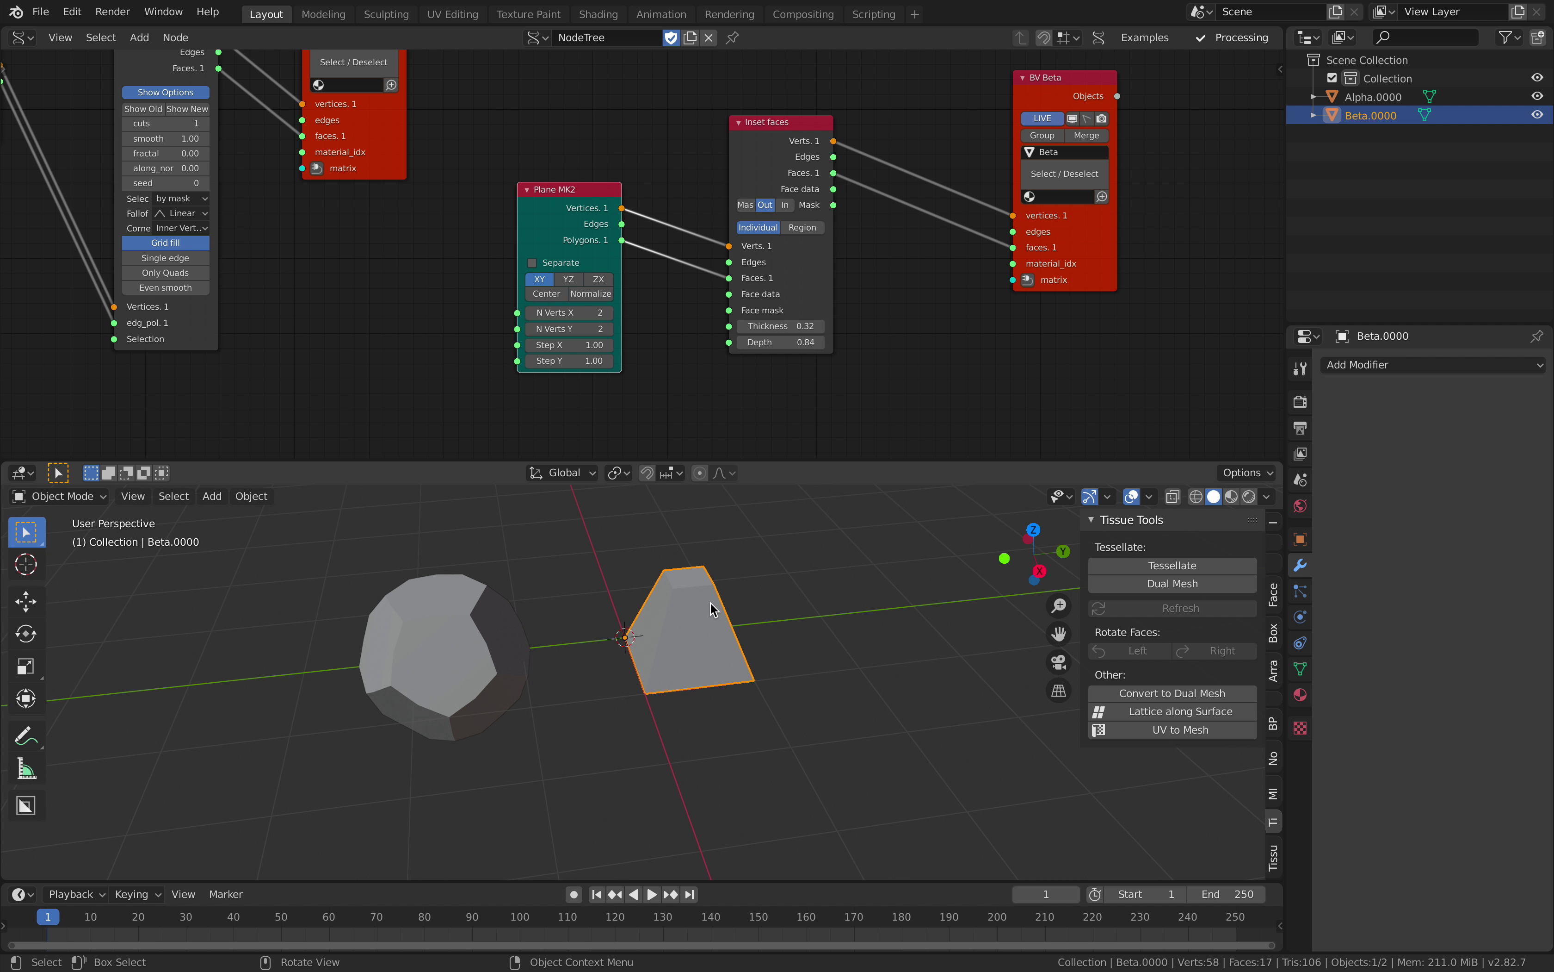
{"action": "left_click", "coordinate": [491, 620], "text": "shift"}
{"action": "middle_click_drag", "start_coordinate": [864, 578], "coordinate": [903, 572]}
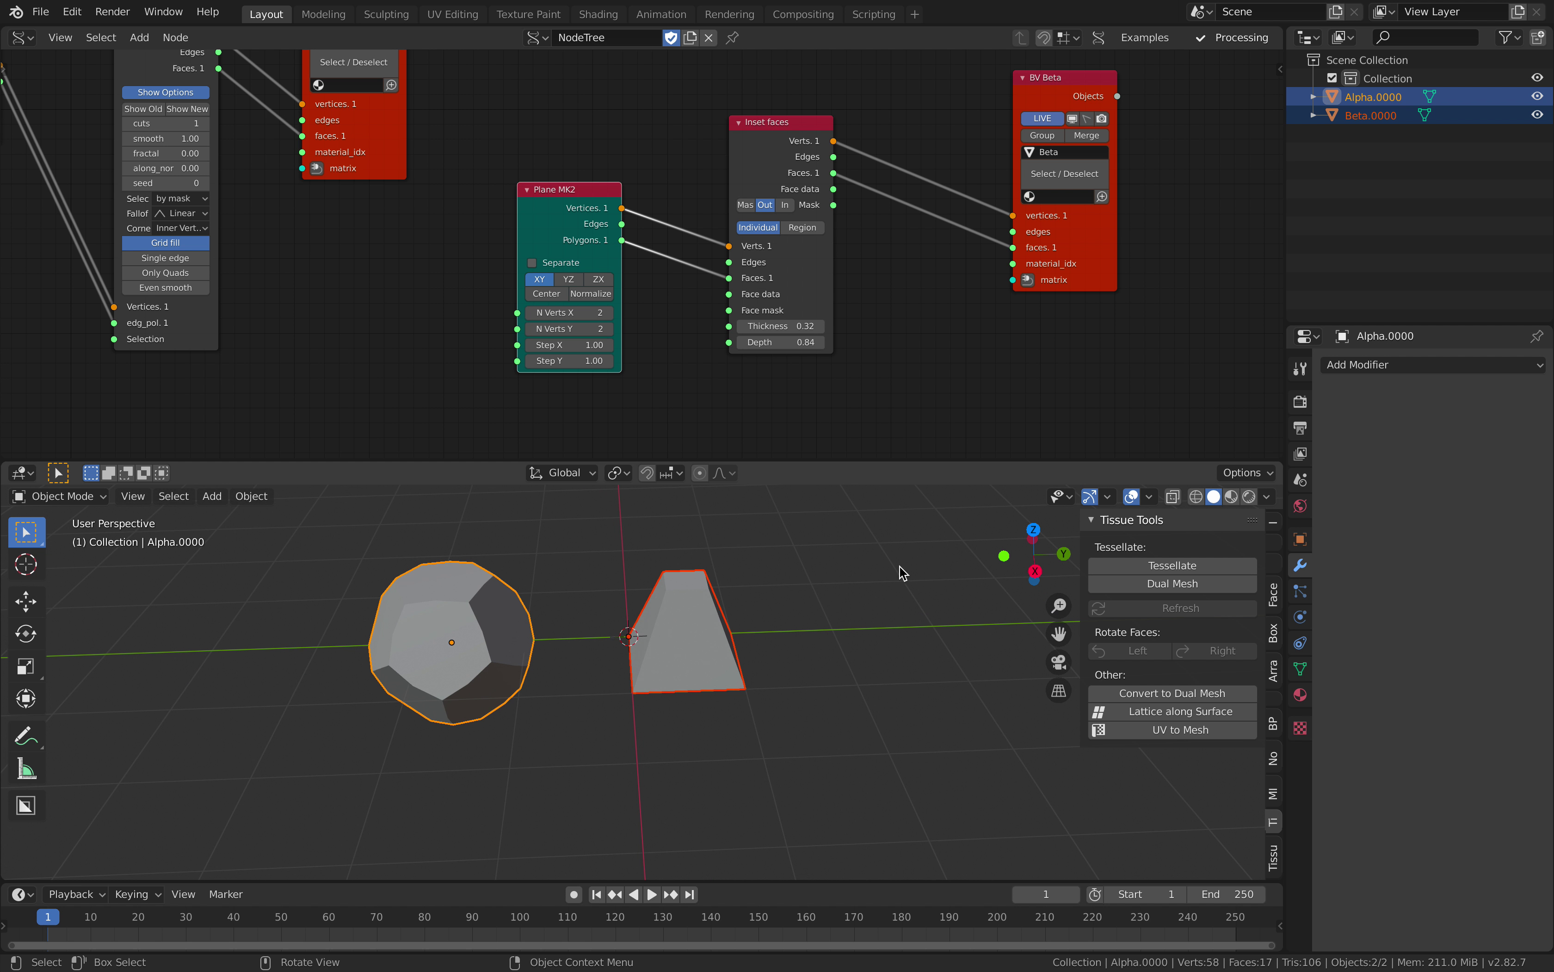
{"action": "left_click", "coordinate": [1146, 560]}
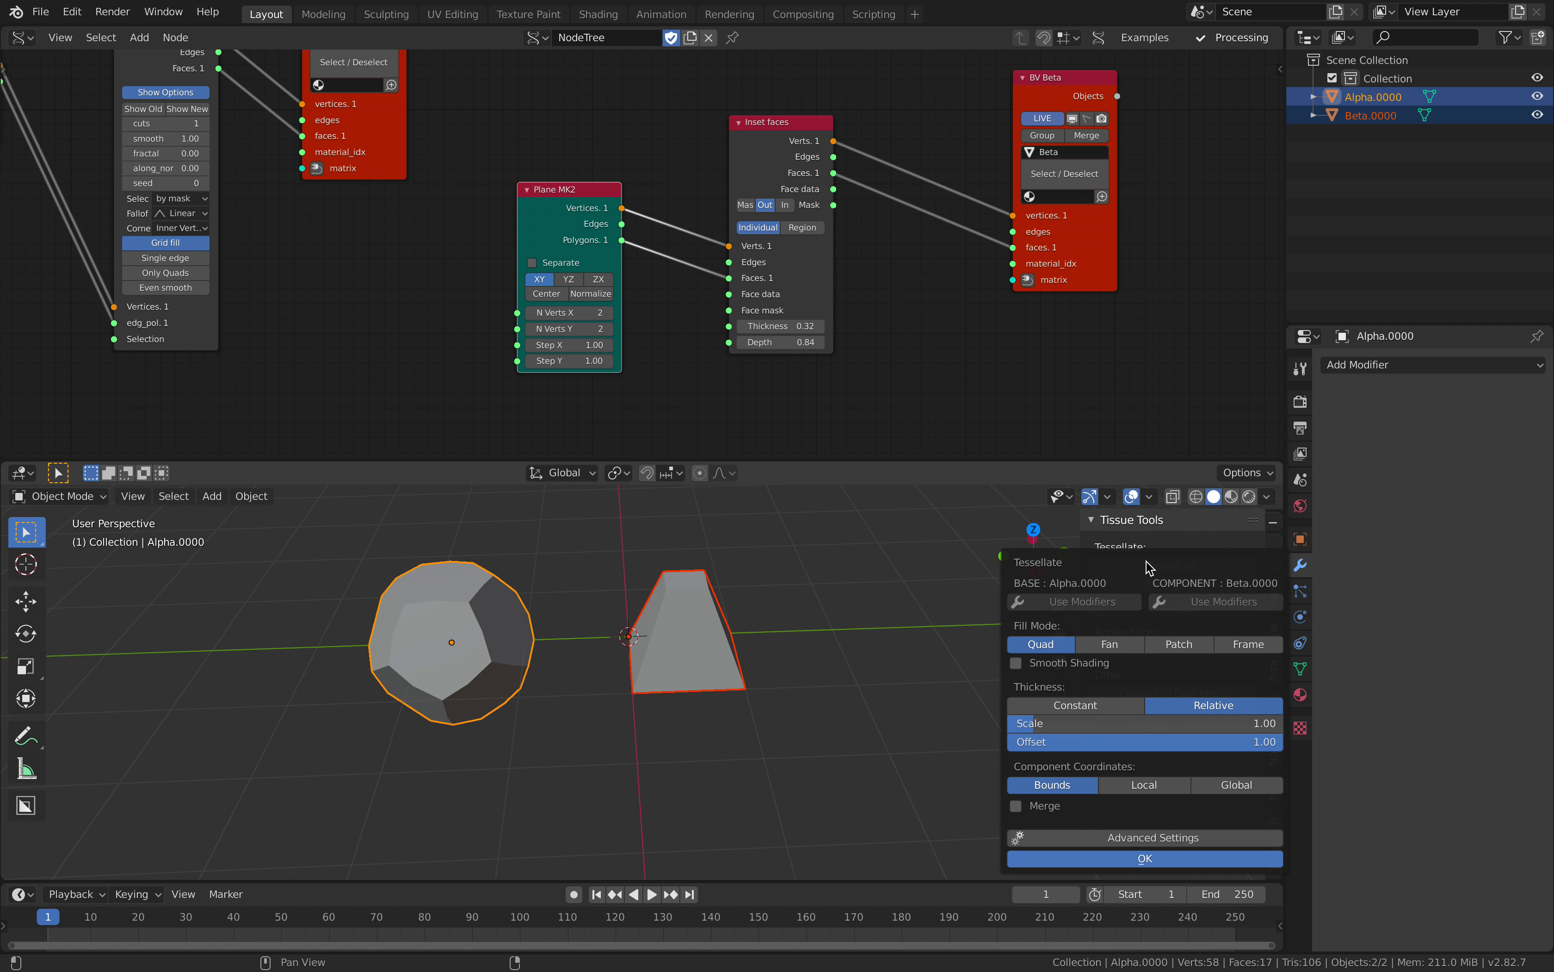
{"action": "left_click", "coordinate": [1157, 860]}
{"action": "middle_click_drag", "start_coordinate": [812, 722], "coordinate": [804, 668]}
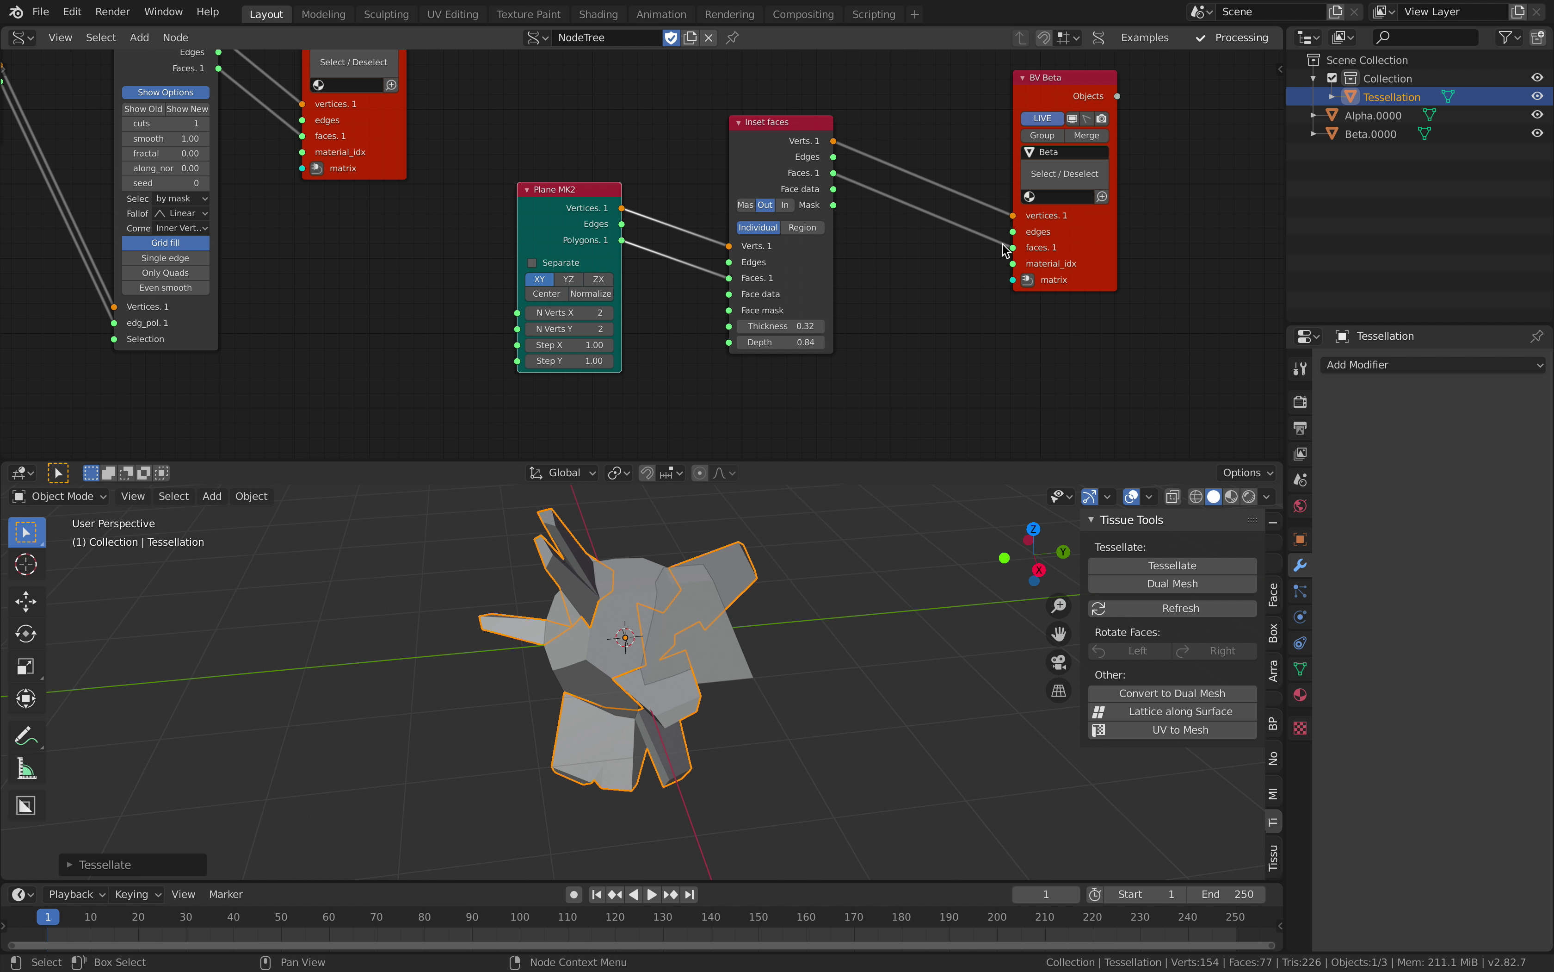
Hide the Beta component from the viewport through its viewer node.
{"action": "left_click", "coordinate": [1071, 121]}
{"action": "middle_click_drag", "start_coordinate": [832, 597], "coordinate": [731, 582]}
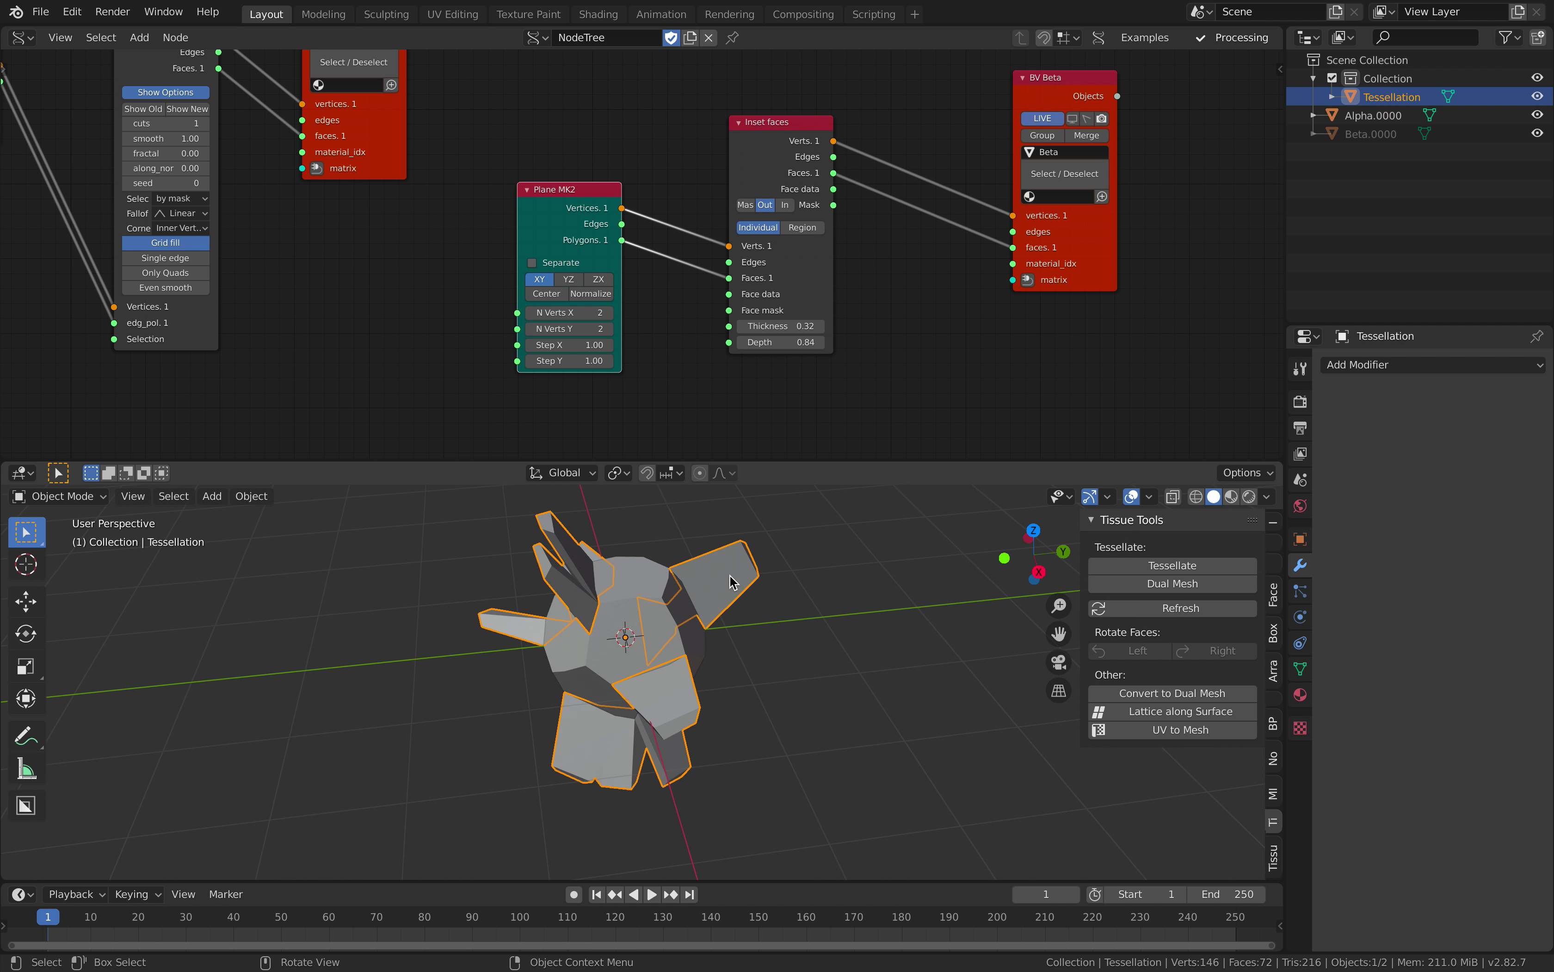
{"action": "left_click", "coordinate": [668, 642]}
{"action": "middle_click_drag", "start_coordinate": [406, 136], "coordinate": [471, 238]}
{"action": "left_click", "coordinate": [426, 109]}
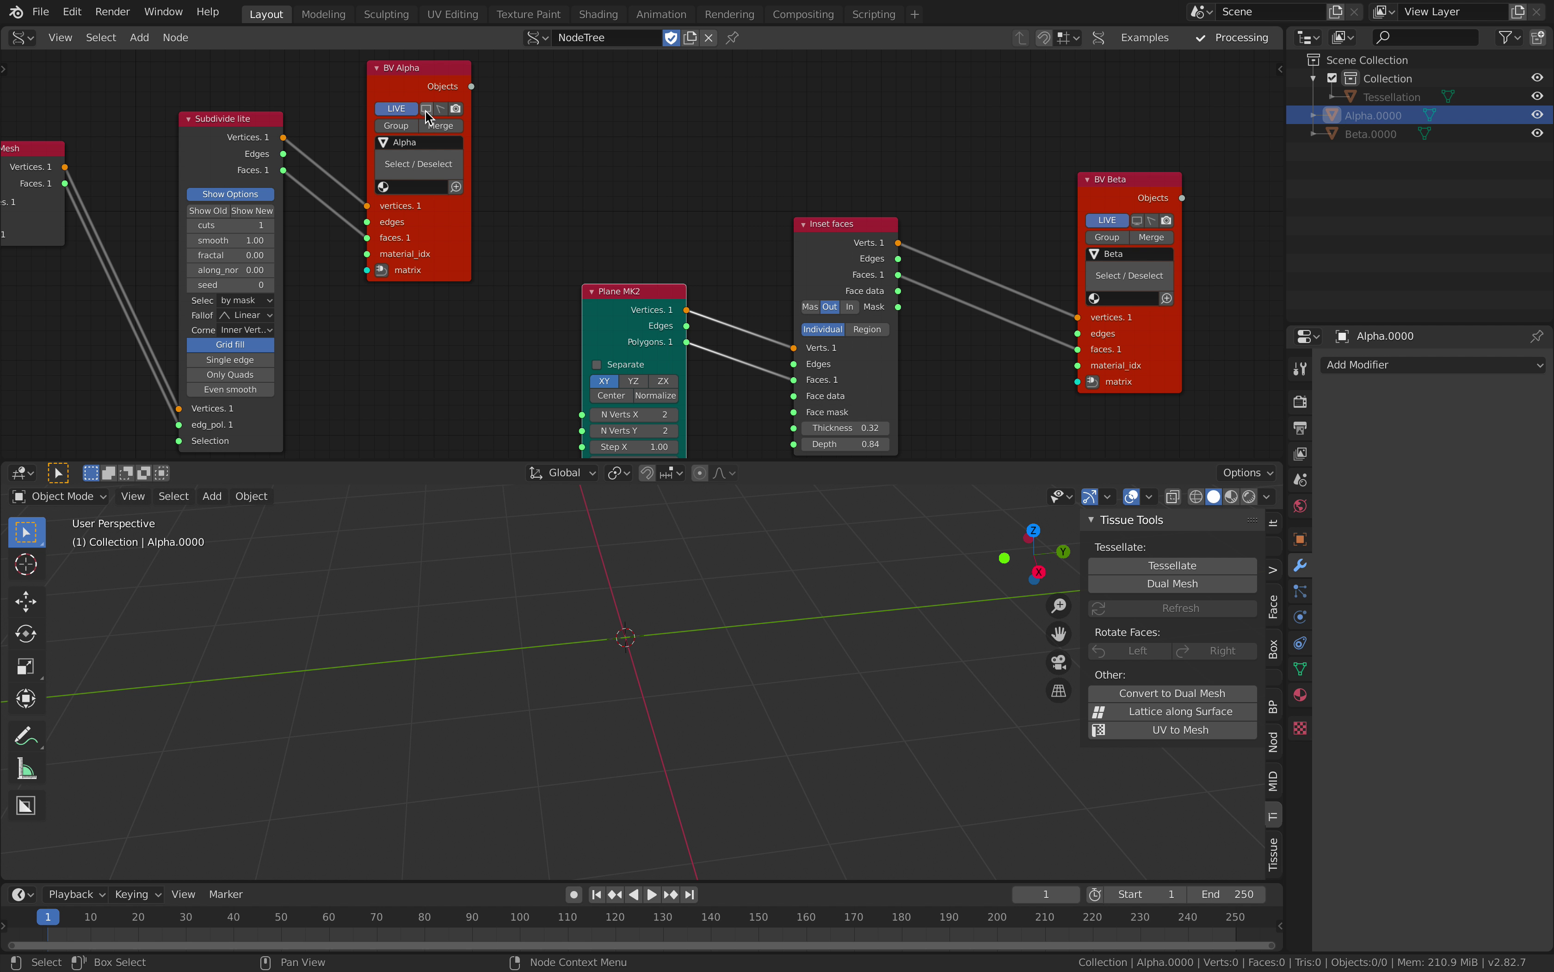
{"action": "left_click", "coordinate": [426, 110]}
Open the Tessellate Settings in the tessellated object's mesh data and refresh the tessellation.
{"action": "left_click", "coordinate": [721, 596]}
{"action": "middle_click_drag", "start_coordinate": [725, 597], "coordinate": [803, 588]}
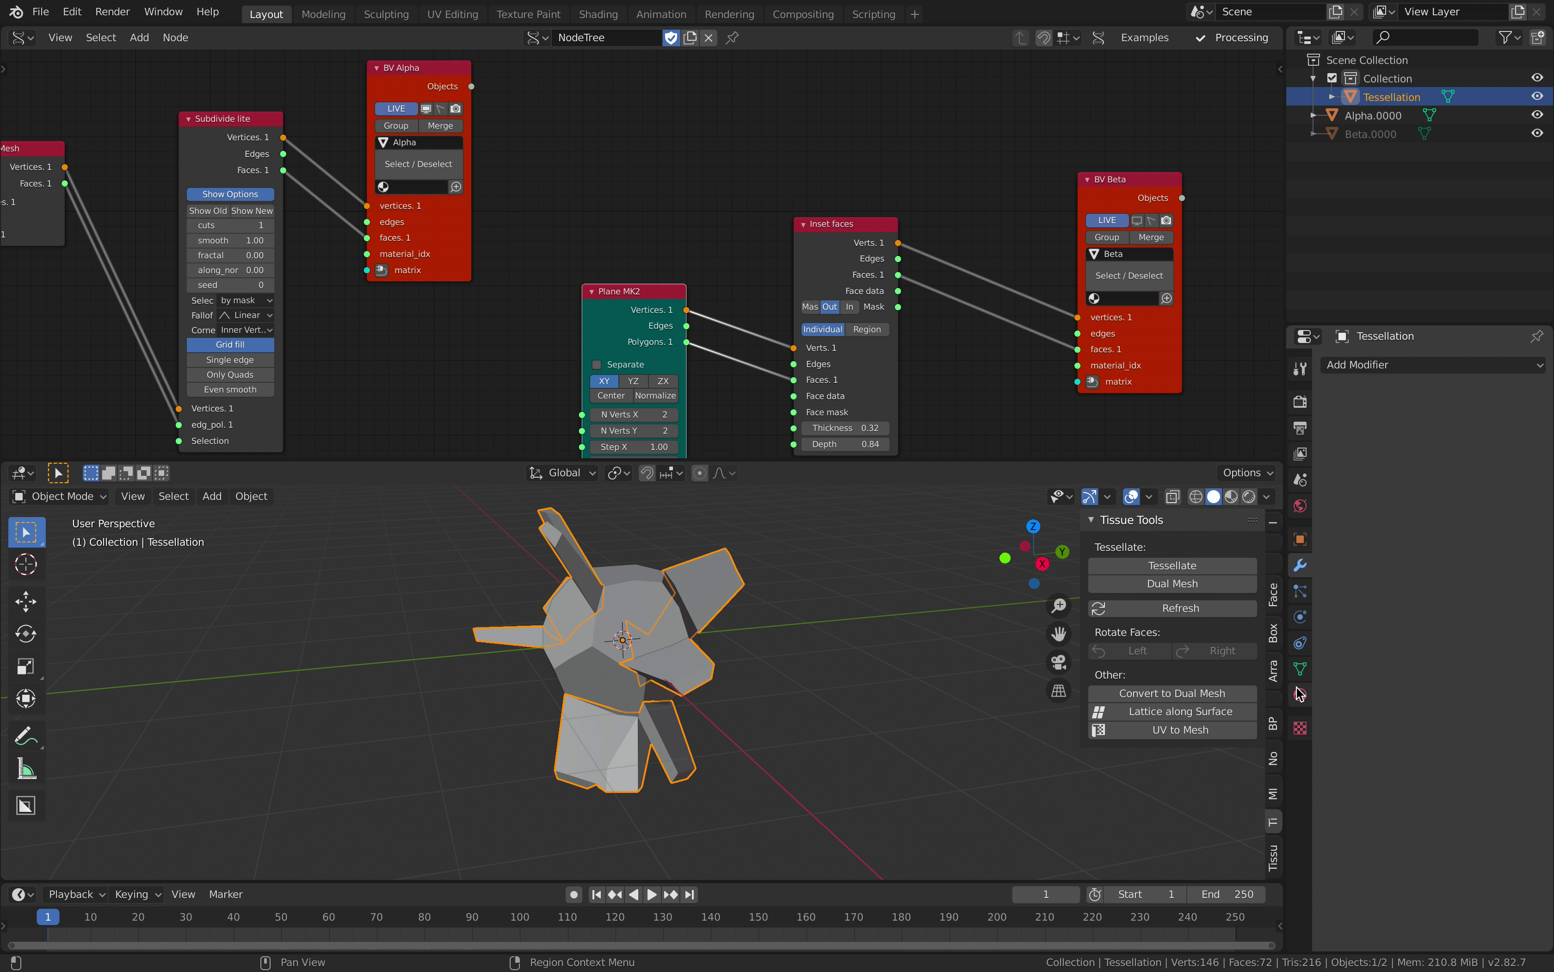
{"action": "left_click", "coordinate": [1303, 552]}
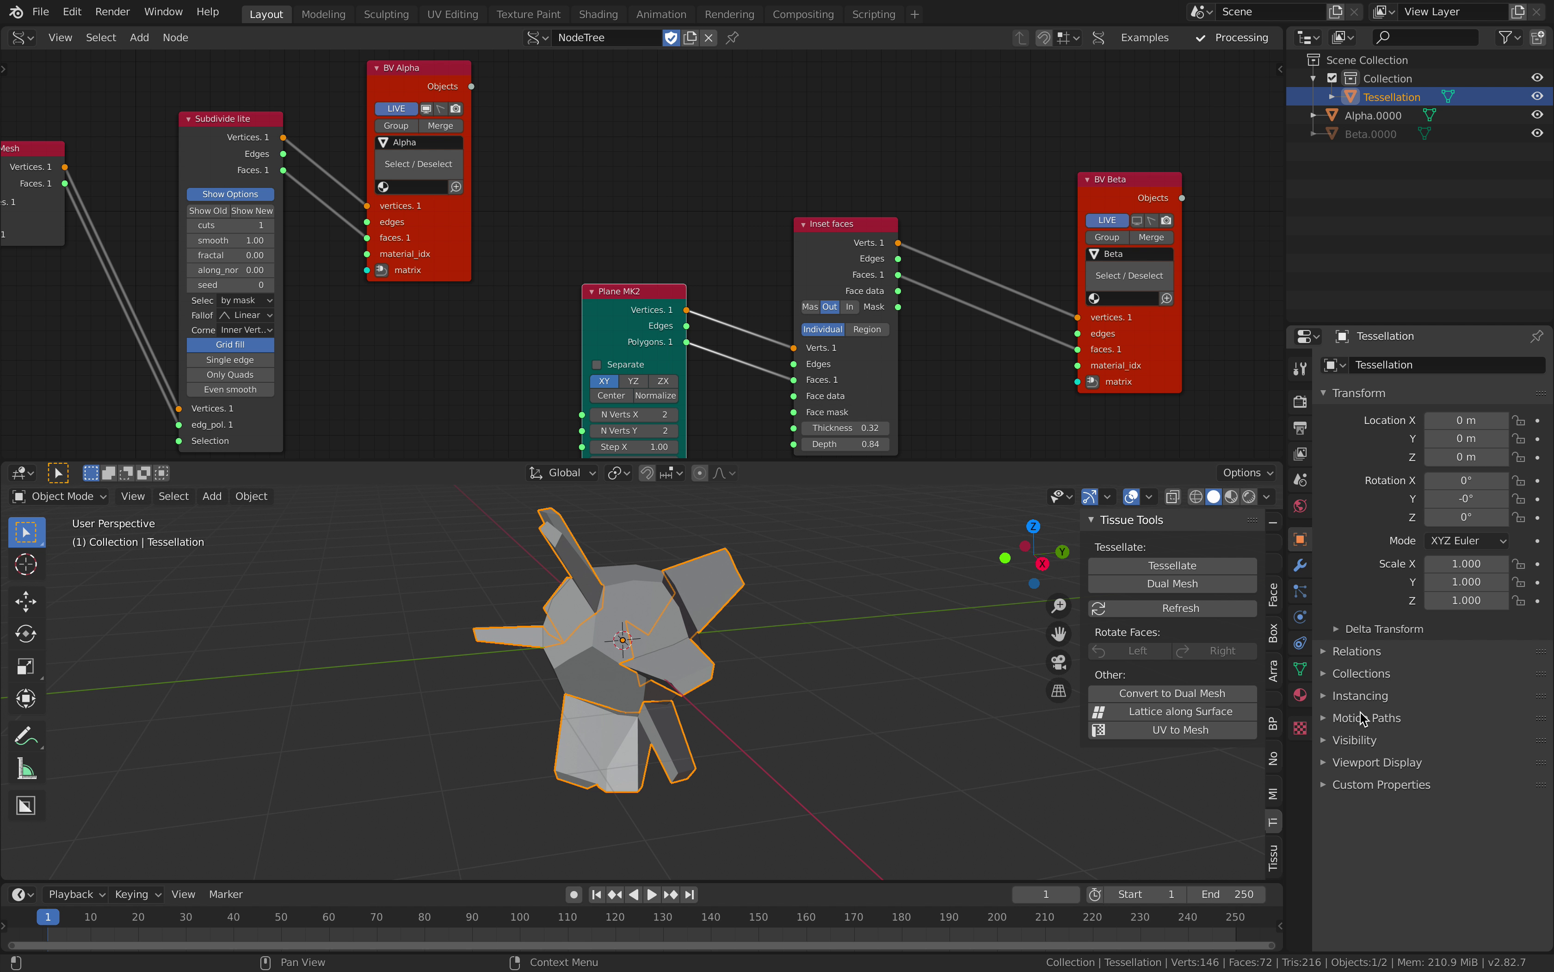
{"action": "left_click", "coordinate": [1302, 590]}
{"action": "left_click", "coordinate": [1301, 617]}
{"action": "left_click", "coordinate": [1301, 642]}
{"action": "left_click", "coordinate": [1304, 667]}
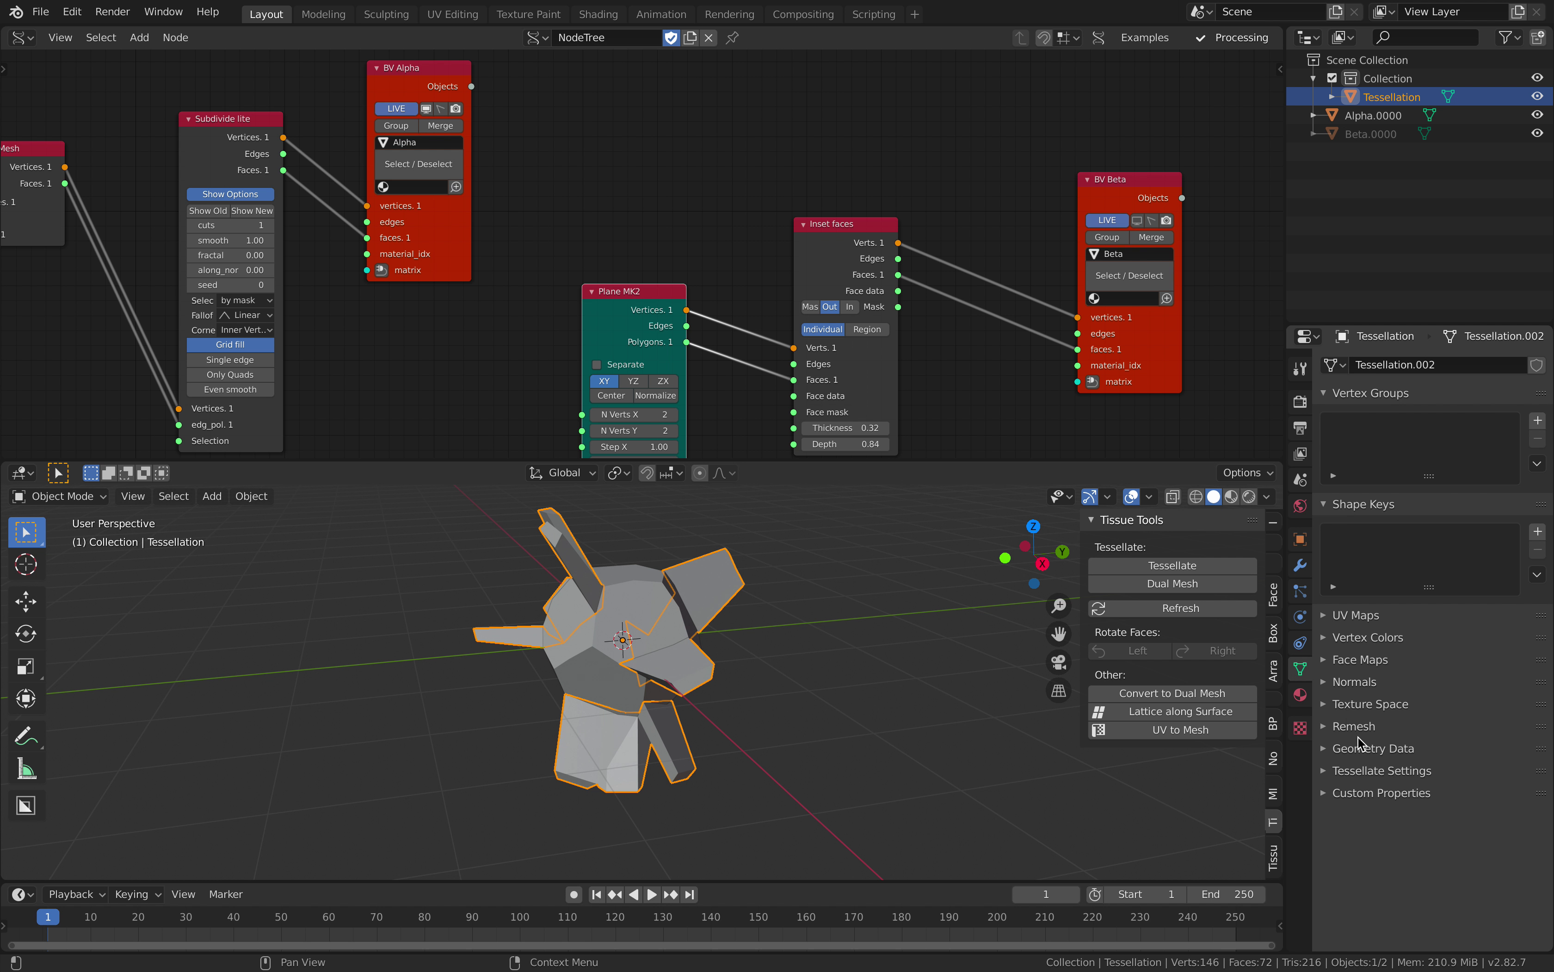
{"action": "left_click", "coordinate": [1381, 771]}
{"action": "scroll", "coordinate": [1397, 643], "scroll_direction": "down", "scroll_amount": 6}
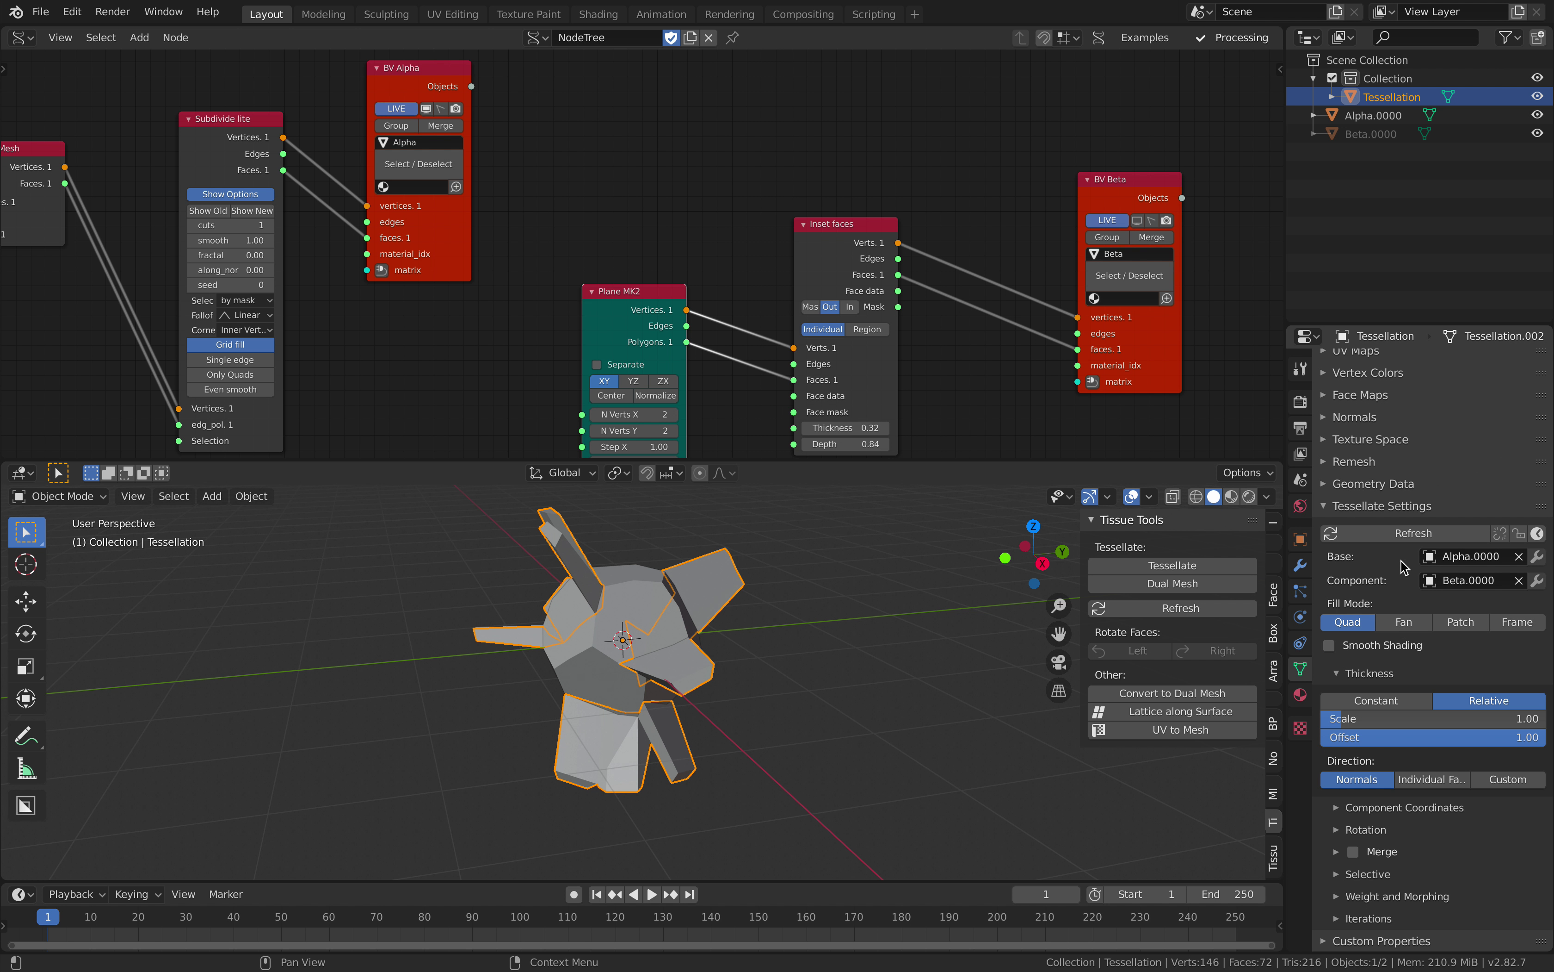
{"action": "left_click", "coordinate": [1403, 538]}
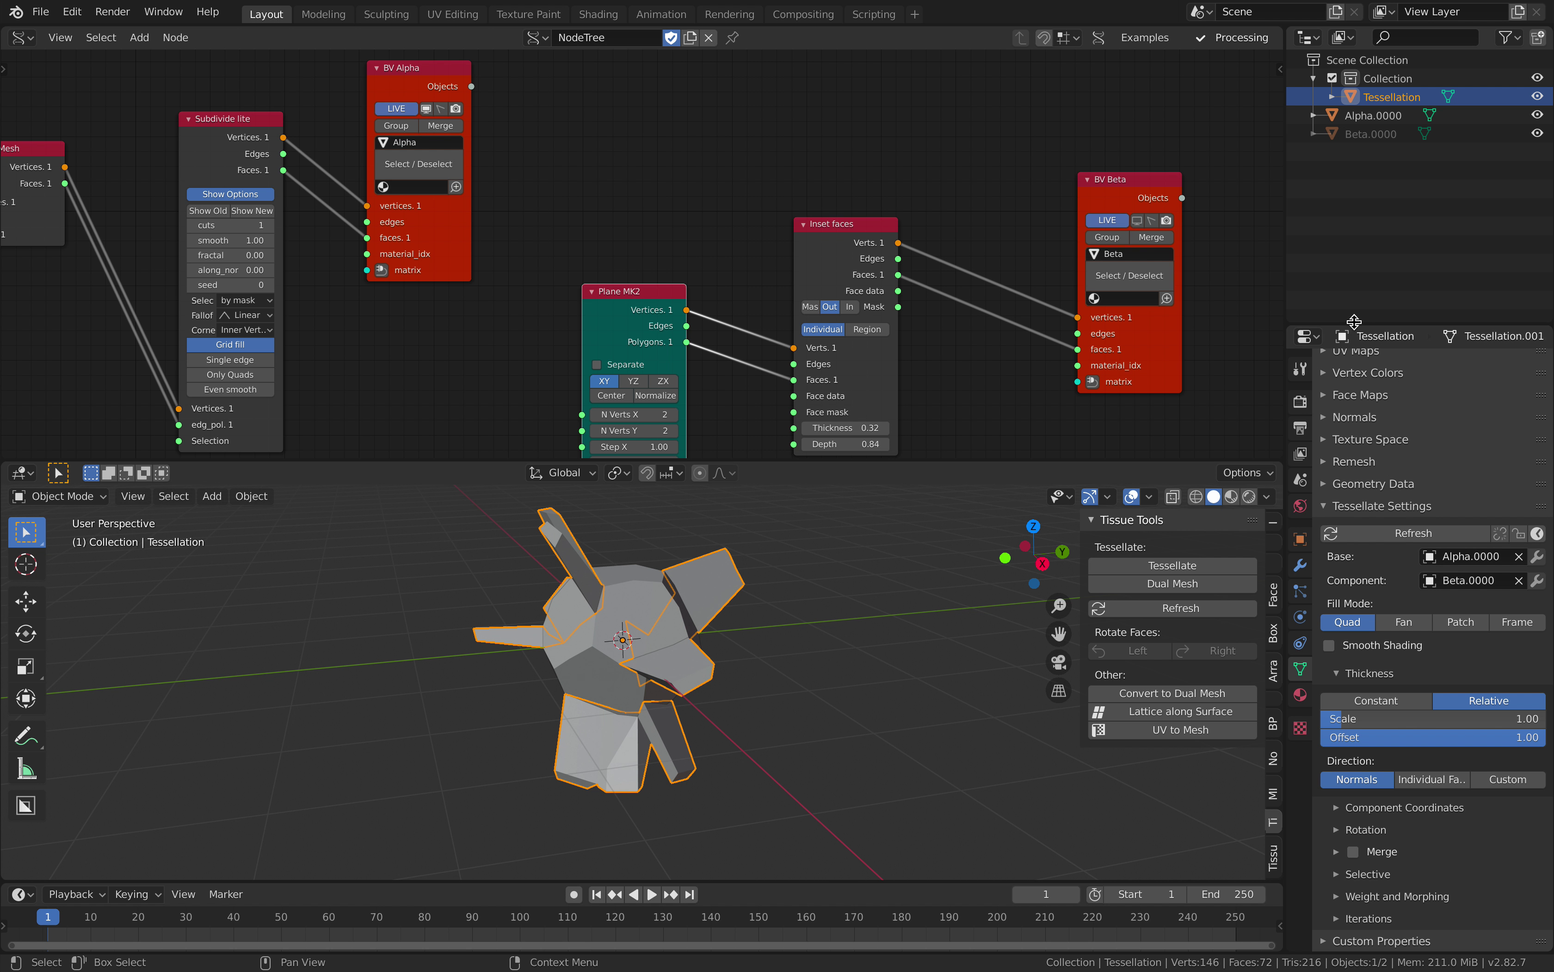
Show the Beta component again and set the Inset faces node's thickness to 0.35 and depth to 0.82.
{"action": "left_click_drag", "start_coordinate": [1355, 322], "coordinate": [1354, 238]}
{"action": "middle_click_drag", "start_coordinate": [891, 408], "coordinate": [918, 315]}
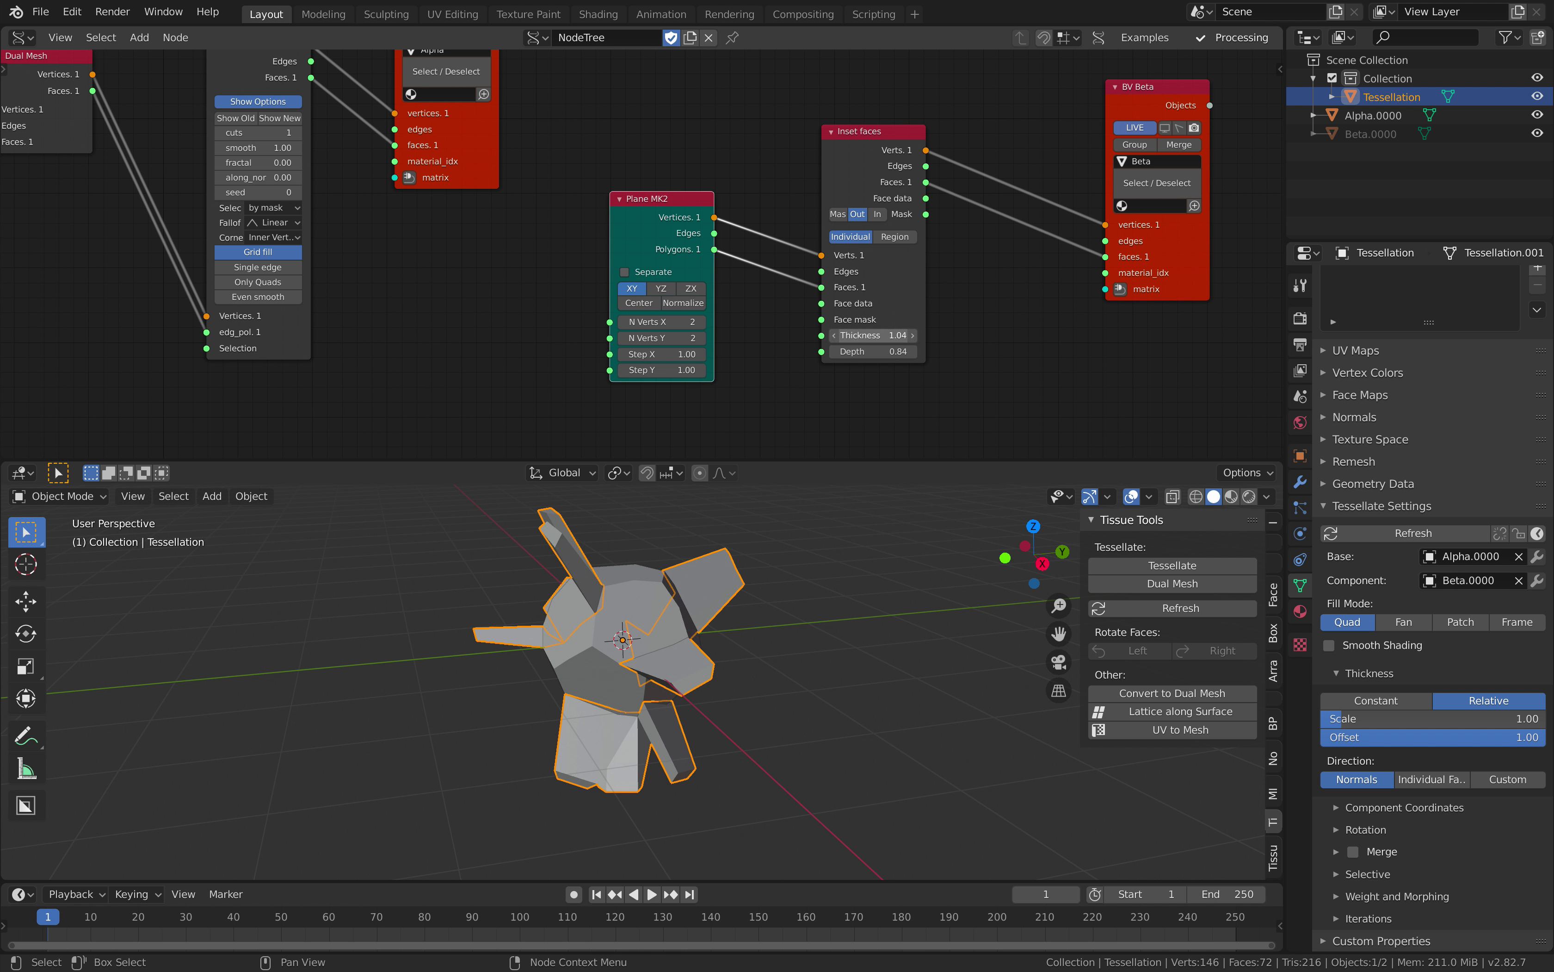
{"action": "left_click_drag", "start_coordinate": [873, 335], "coordinate": [867, 335]}
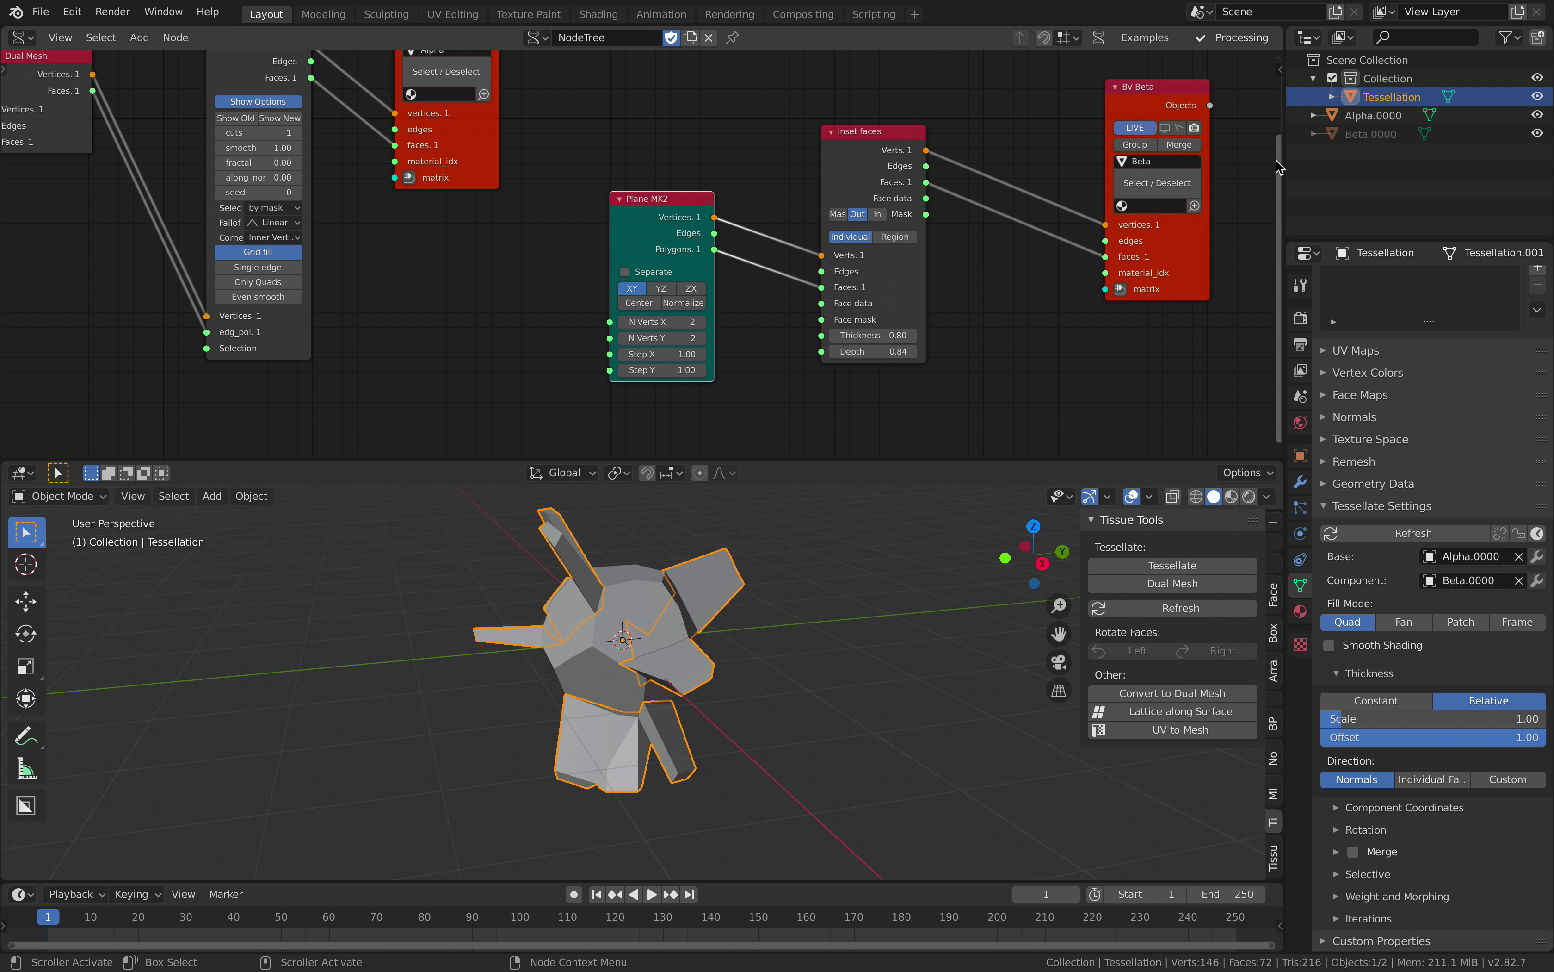
{"action": "left_click", "coordinate": [1164, 130]}
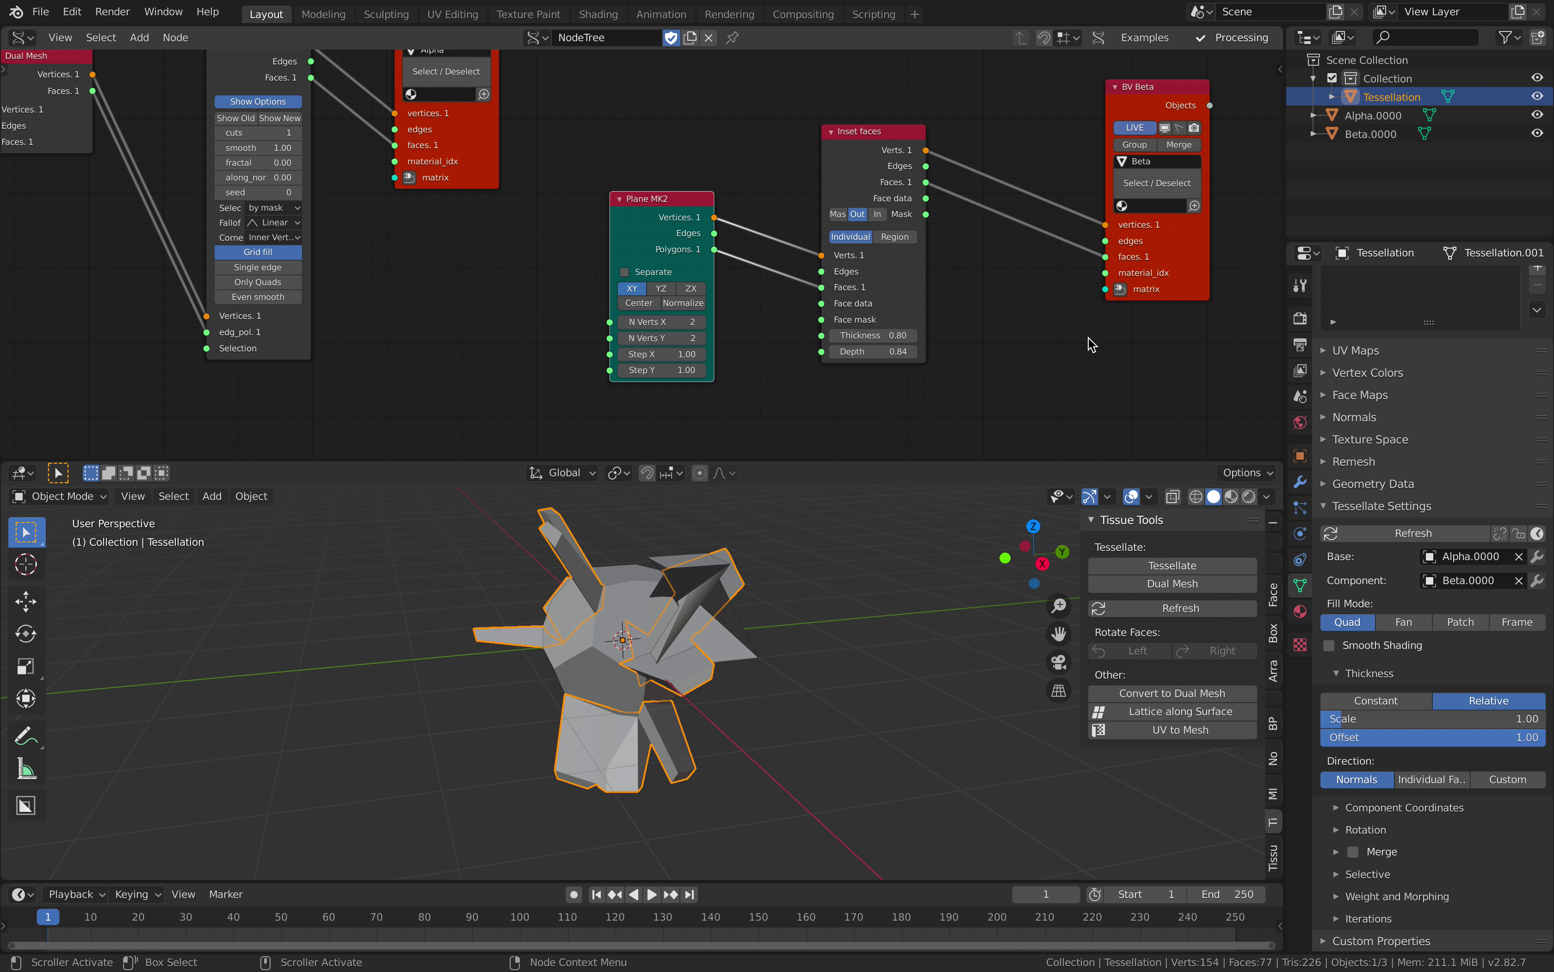
{"action": "mouse_move", "coordinate": [874, 336]}
{"action": "left_mouse_down"}
{"action": "mouse_move", "coordinate": [878, 352]}
{"action": "mouse_move", "coordinate": [867, 335]}
{"action": "left_mouse_up"}
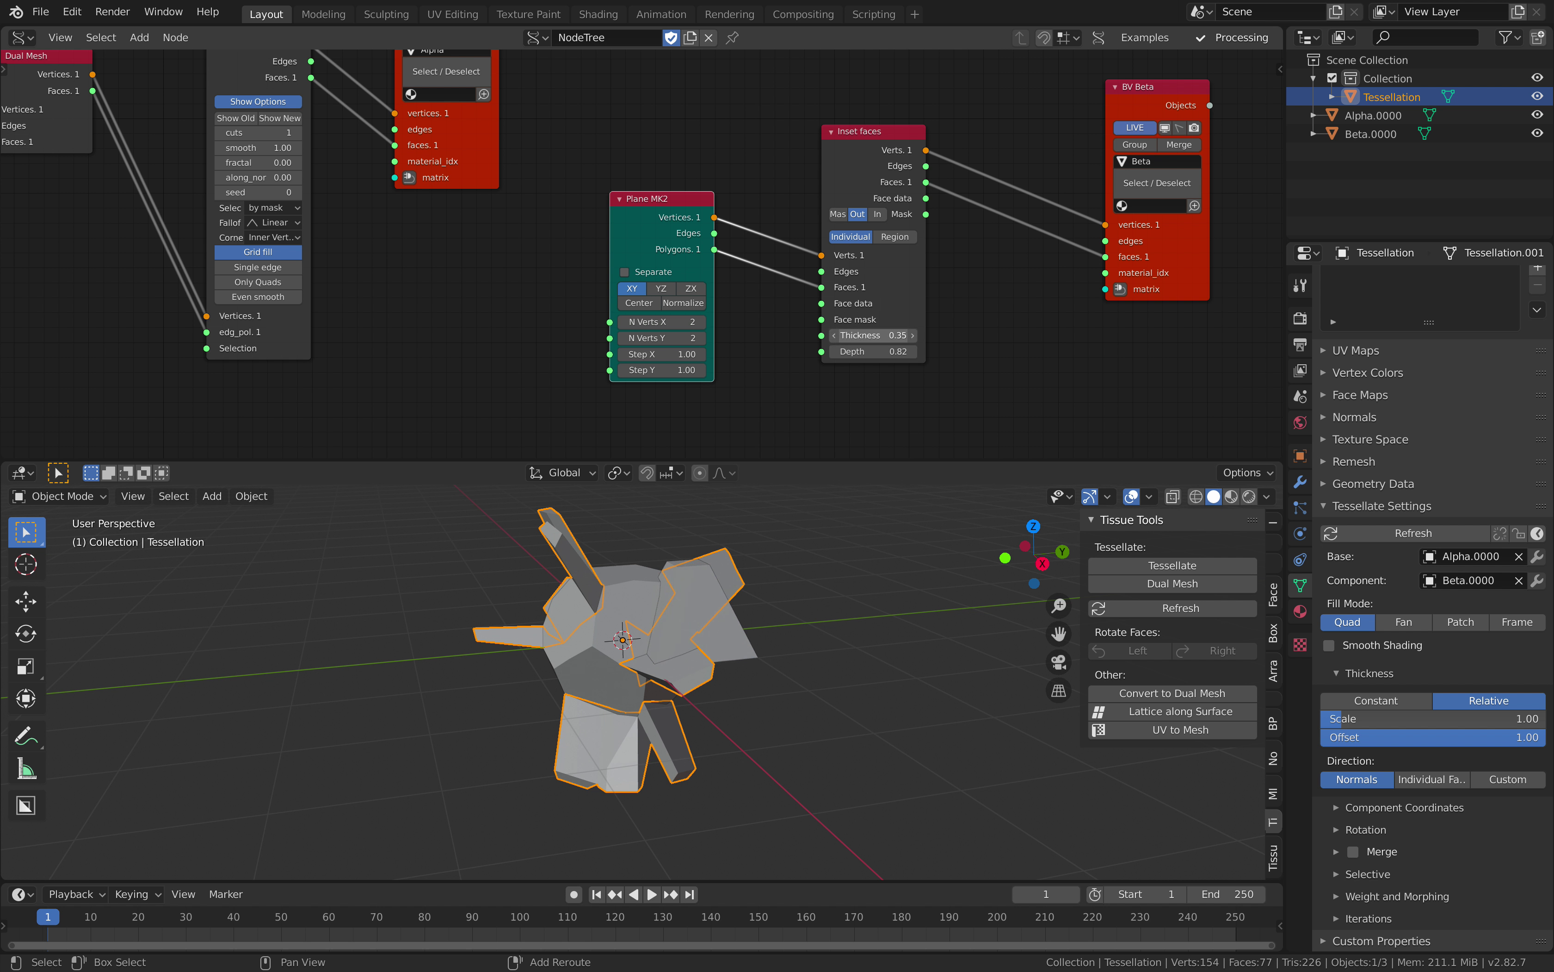
Make room between the Inset faces node and the Beta viewer and save the file.
{"action": "middle_click_drag", "start_coordinate": [978, 318], "coordinate": [891, 391]}
{"action": "left_click_drag", "start_coordinate": [831, 247], "coordinate": [810, 236]}
{"action": "middle_click_drag", "start_coordinate": [838, 261], "coordinate": [740, 223]}
{"action": "key", "text": "ctrl+s"}
{"action": "left_click_drag", "start_coordinate": [1016, 276], "coordinate": [1103, 255]}
Duplicate the Inset faces node and insert the copy on the vertex link before the Beta viewer.
{"action": "left_click", "coordinate": [678, 196]}
{"action": "key", "text": "shift+d"}
{"action": "left_click", "coordinate": [855, 141]}
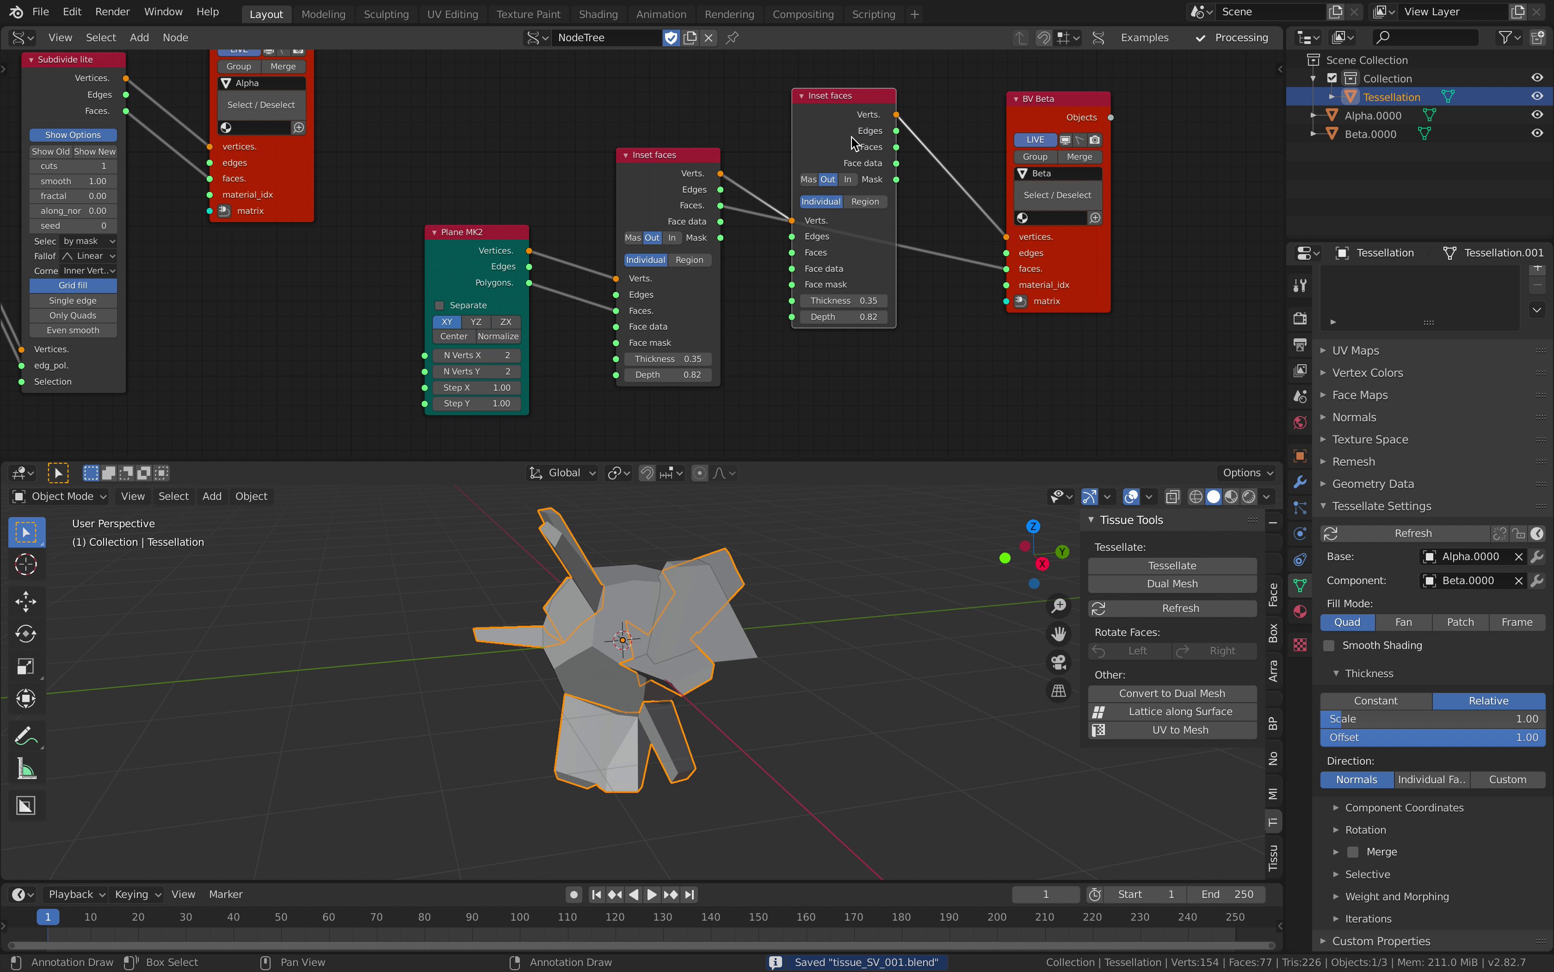
Connect the first inset's faces and mask to the second inset's faces and face mask, and the second inset's faces to Beta.
{"action": "mouse_move", "coordinate": [806, 228]}
{"action": "left_mouse_down"}
{"action": "mouse_move", "coordinate": [806, 200]}
{"action": "mouse_move", "coordinate": [758, 214]}
{"action": "mouse_move", "coordinate": [793, 225]}
{"action": "left_mouse_up"}
{"action": "left_click_drag", "start_coordinate": [897, 118], "coordinate": [1007, 269]}
{"action": "left_click_drag", "start_coordinate": [833, 126], "coordinate": [868, 133]}
{"action": "left_click_drag", "start_coordinate": [718, 223], "coordinate": [729, 223]}
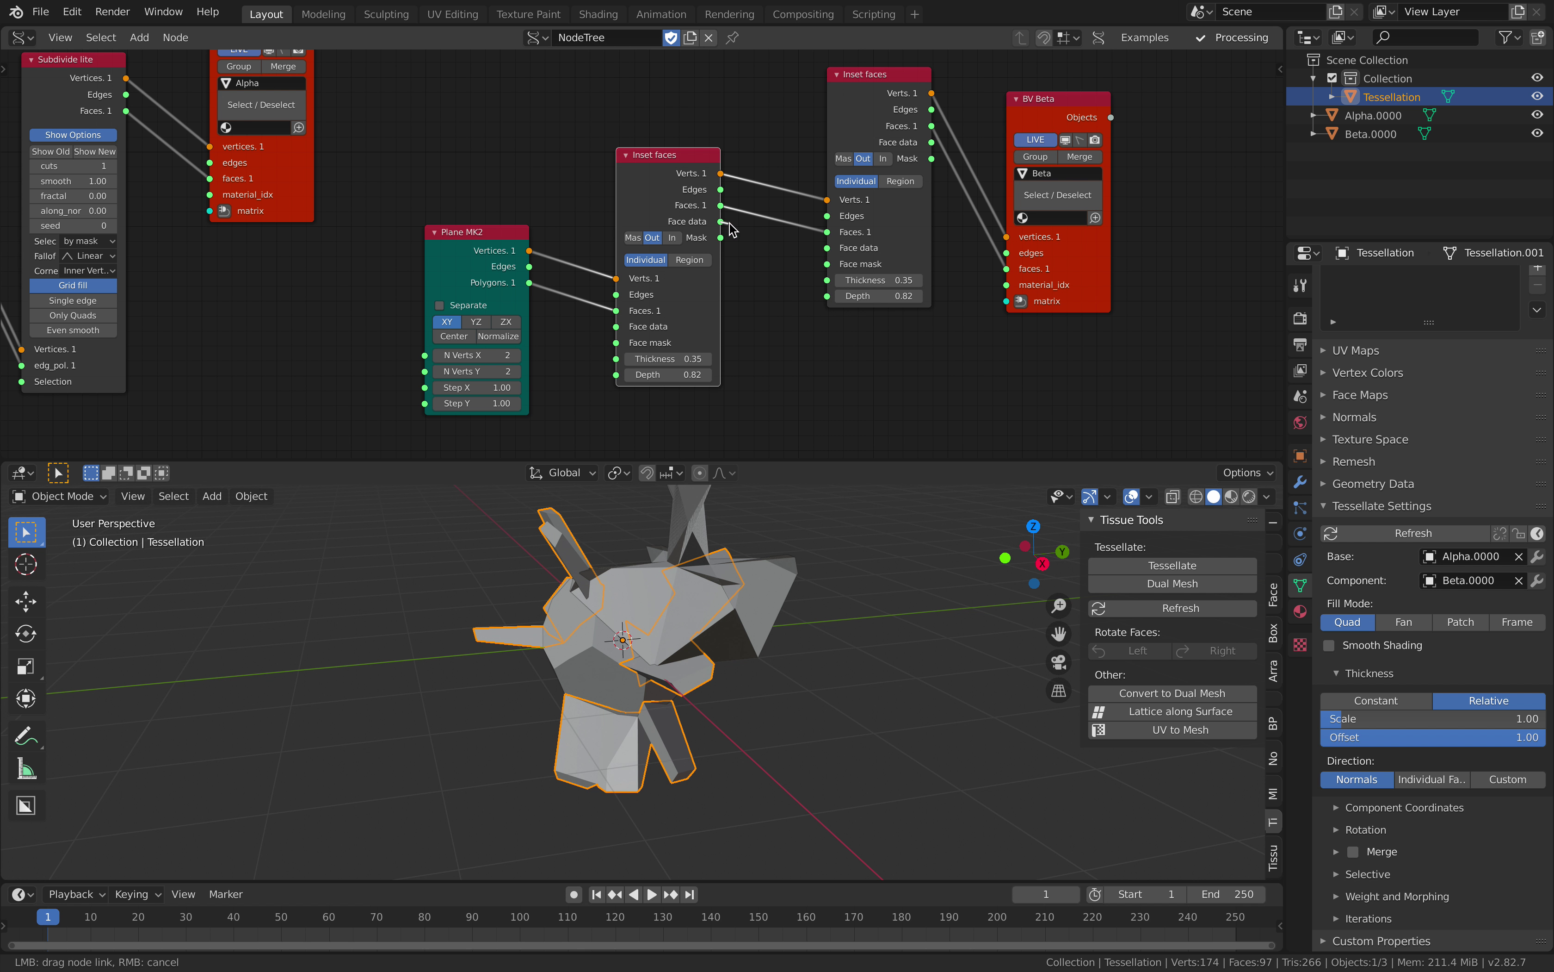
{"action": "left_click_drag", "start_coordinate": [837, 271], "coordinate": [833, 266]}
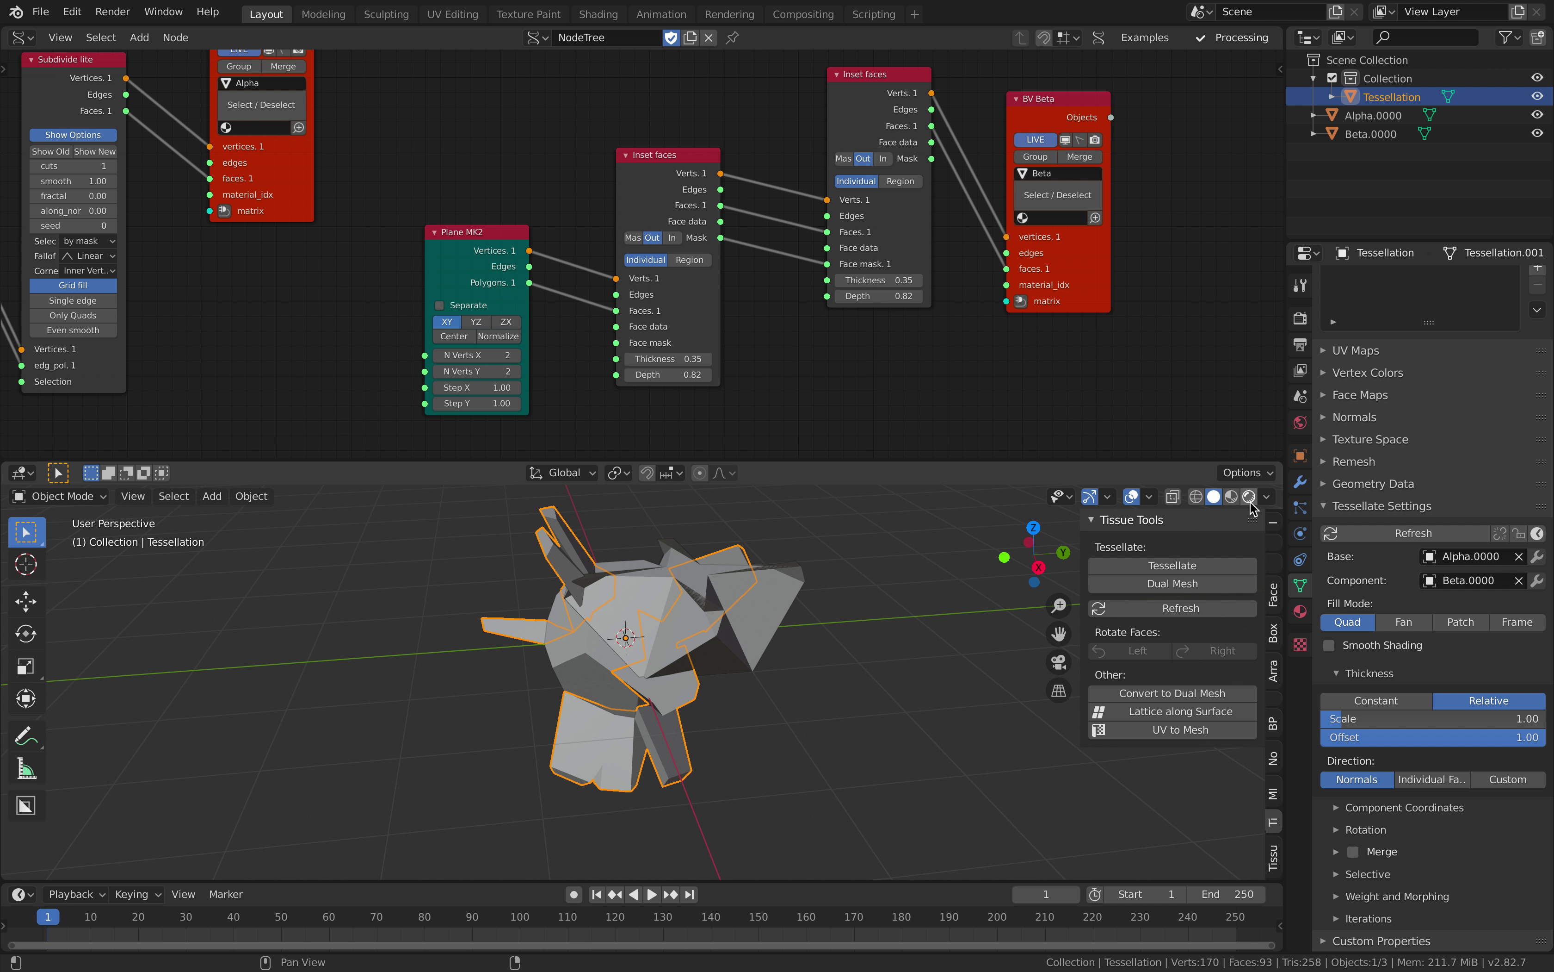
Move the tessellated object and the Alpha polyhedron along the Y axis, separating them from each other and from Beta.
{"action": "key", "text": "g"}
{"action": "key", "text": "y"}
{"action": "left_click", "coordinate": [376, 633]}
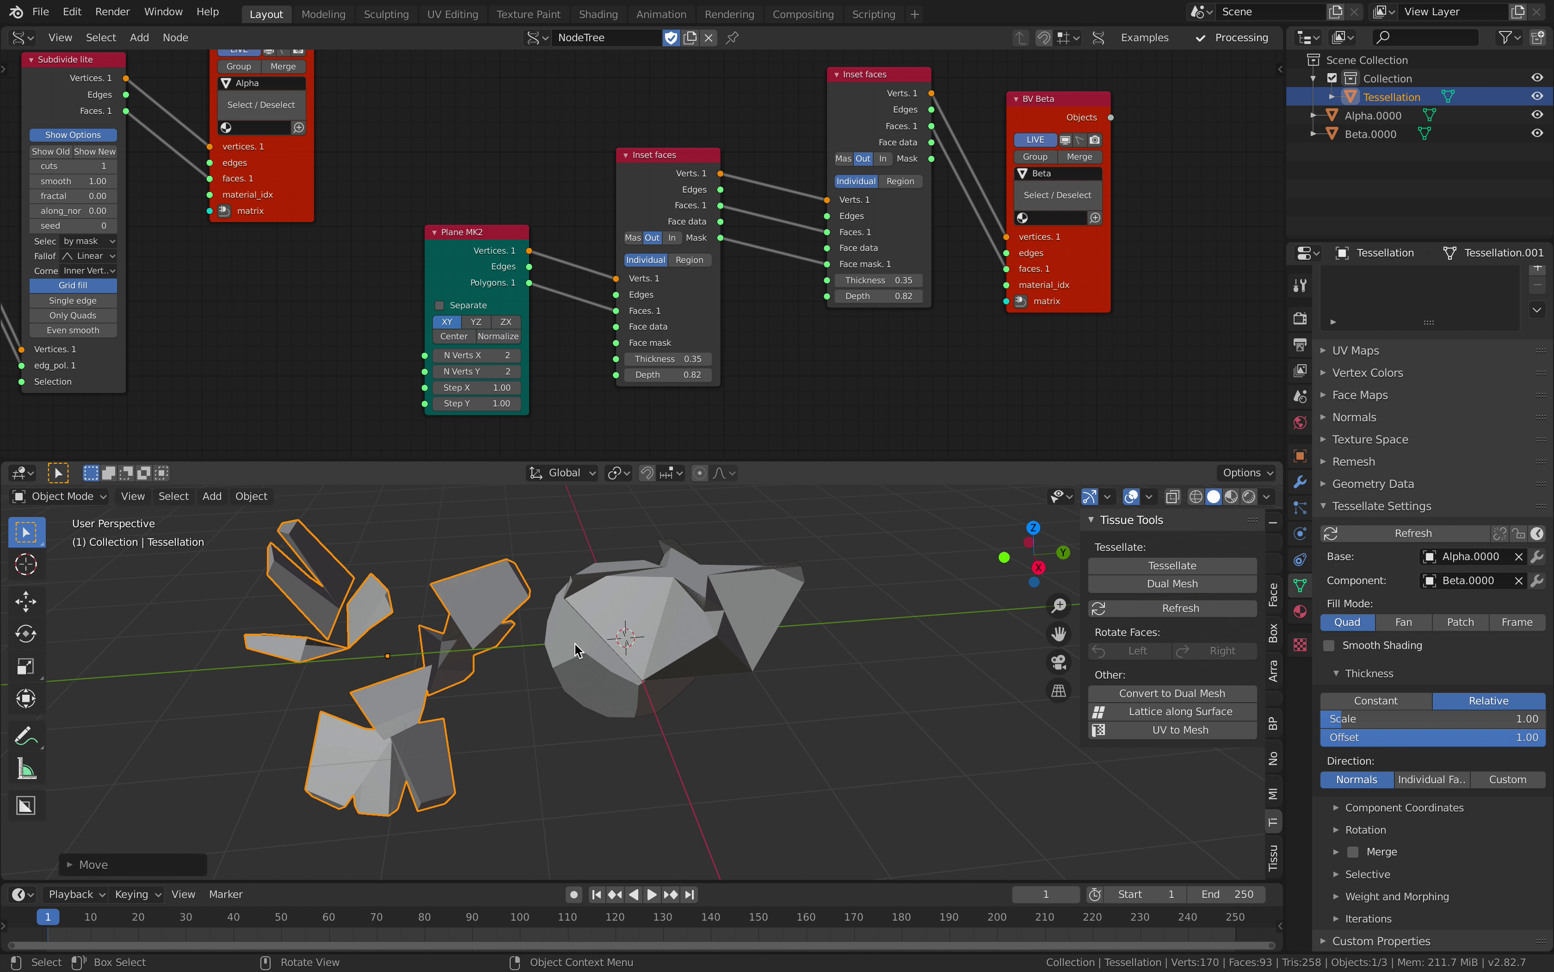
{"action": "left_click", "coordinate": [574, 643]}
{"action": "key", "text": "g"}
{"action": "key", "text": "y"}
{"action": "left_click", "coordinate": [164, 655]}
Select the Beta component and set the second Inset faces node's thickness to 0.14 and depth to 0.94.
{"action": "left_click", "coordinate": [703, 625]}
{"action": "middle_click_drag", "start_coordinate": [760, 618], "coordinate": [765, 637]}
{"action": "mouse_move", "coordinate": [865, 280]}
{"action": "left_mouse_down"}
{"action": "mouse_move", "coordinate": [915, 296]}
{"action": "mouse_move", "coordinate": [849, 280]}
{"action": "mouse_move", "coordinate": [916, 296]}
{"action": "mouse_move", "coordinate": [863, 296]}
{"action": "mouse_move", "coordinate": [880, 296]}
{"action": "left_mouse_up"}
{"action": "middle_click_drag", "start_coordinate": [720, 616], "coordinate": [746, 566]}
Switch the second Inset faces node to Region mode with the In mask option.
{"action": "left_click", "coordinate": [901, 181]}
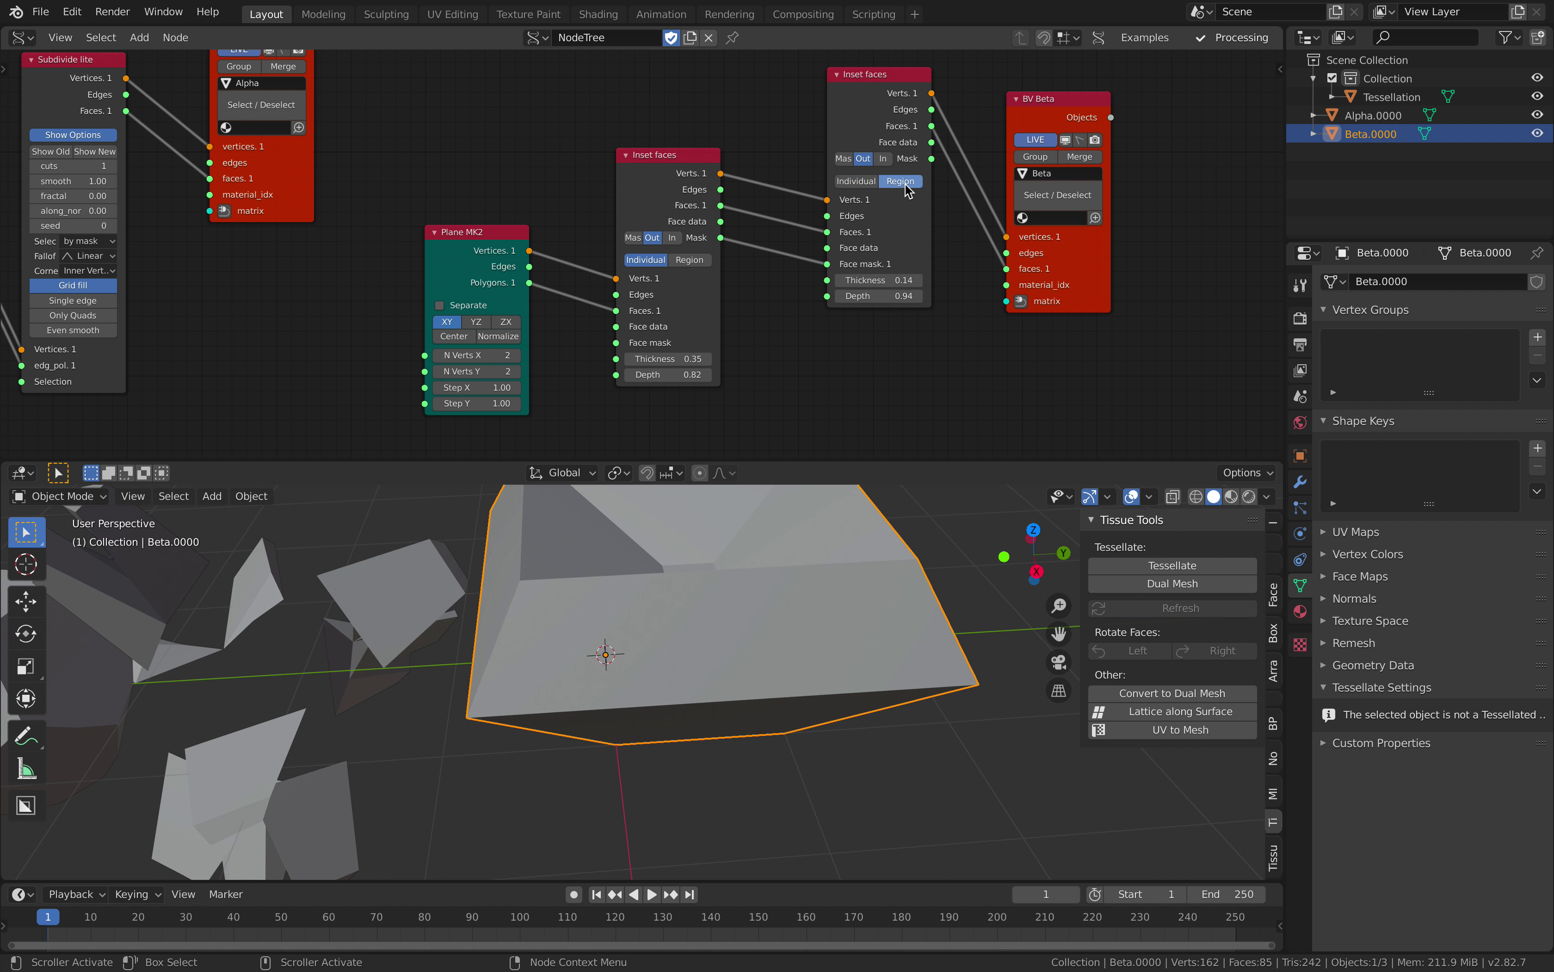
{"action": "left_click", "coordinate": [857, 181]}
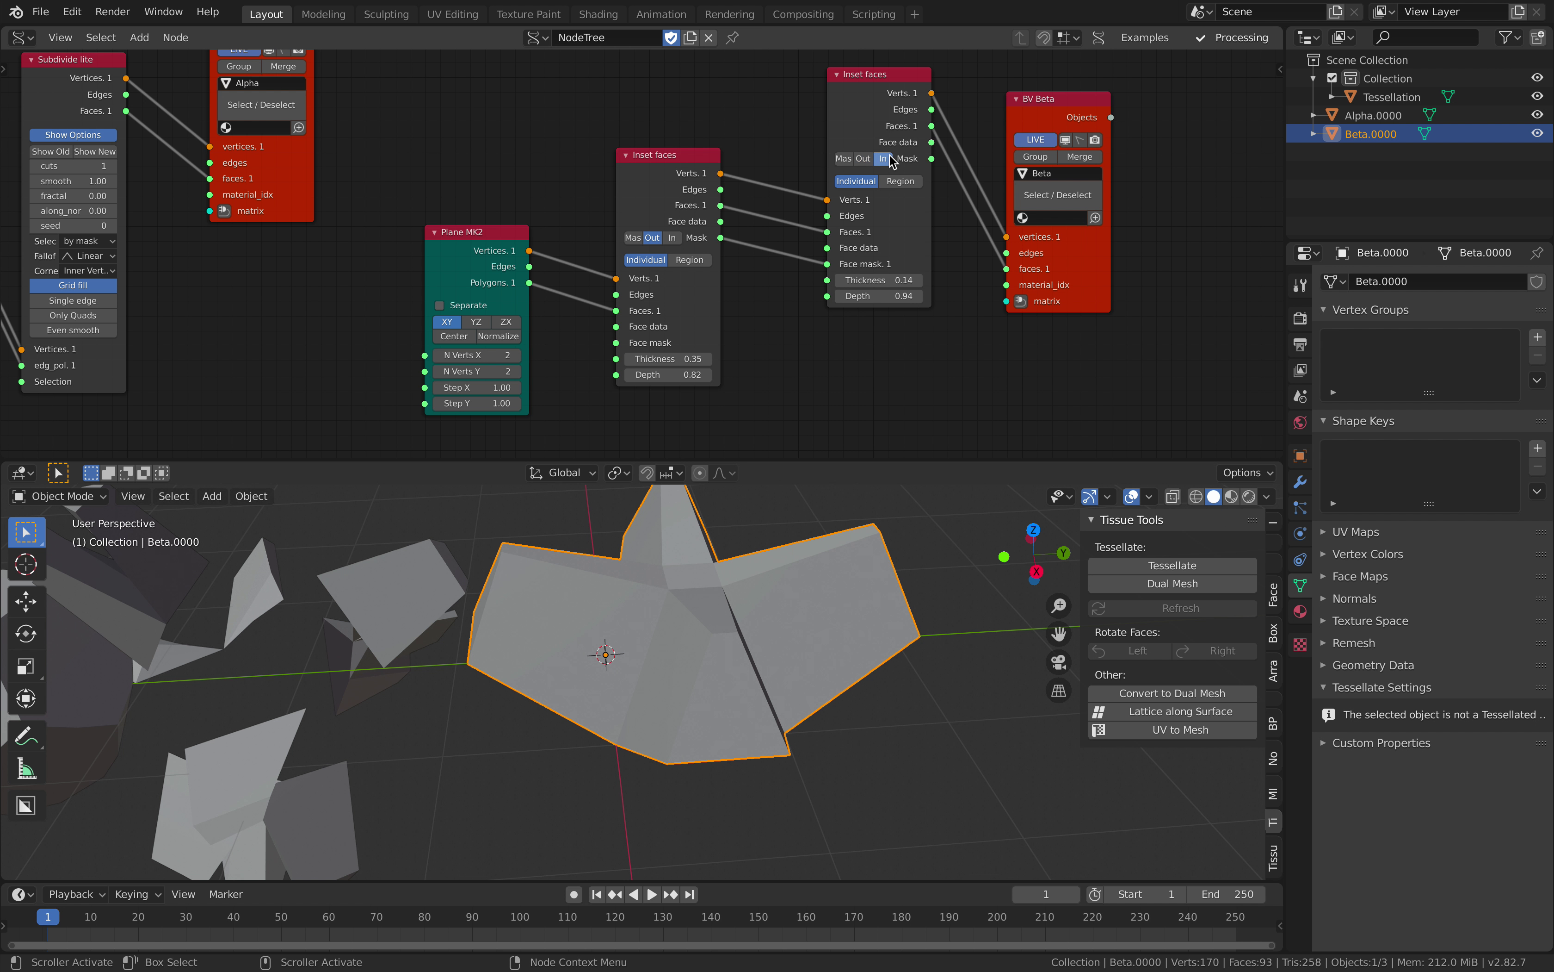
{"action": "left_click", "coordinate": [901, 181]}
Adjust the second Inset faces node to a thickness of 0.24 and a depth of 0.83.
{"action": "scroll", "coordinate": [823, 524], "scroll_direction": "down", "scroll_amount": 3}
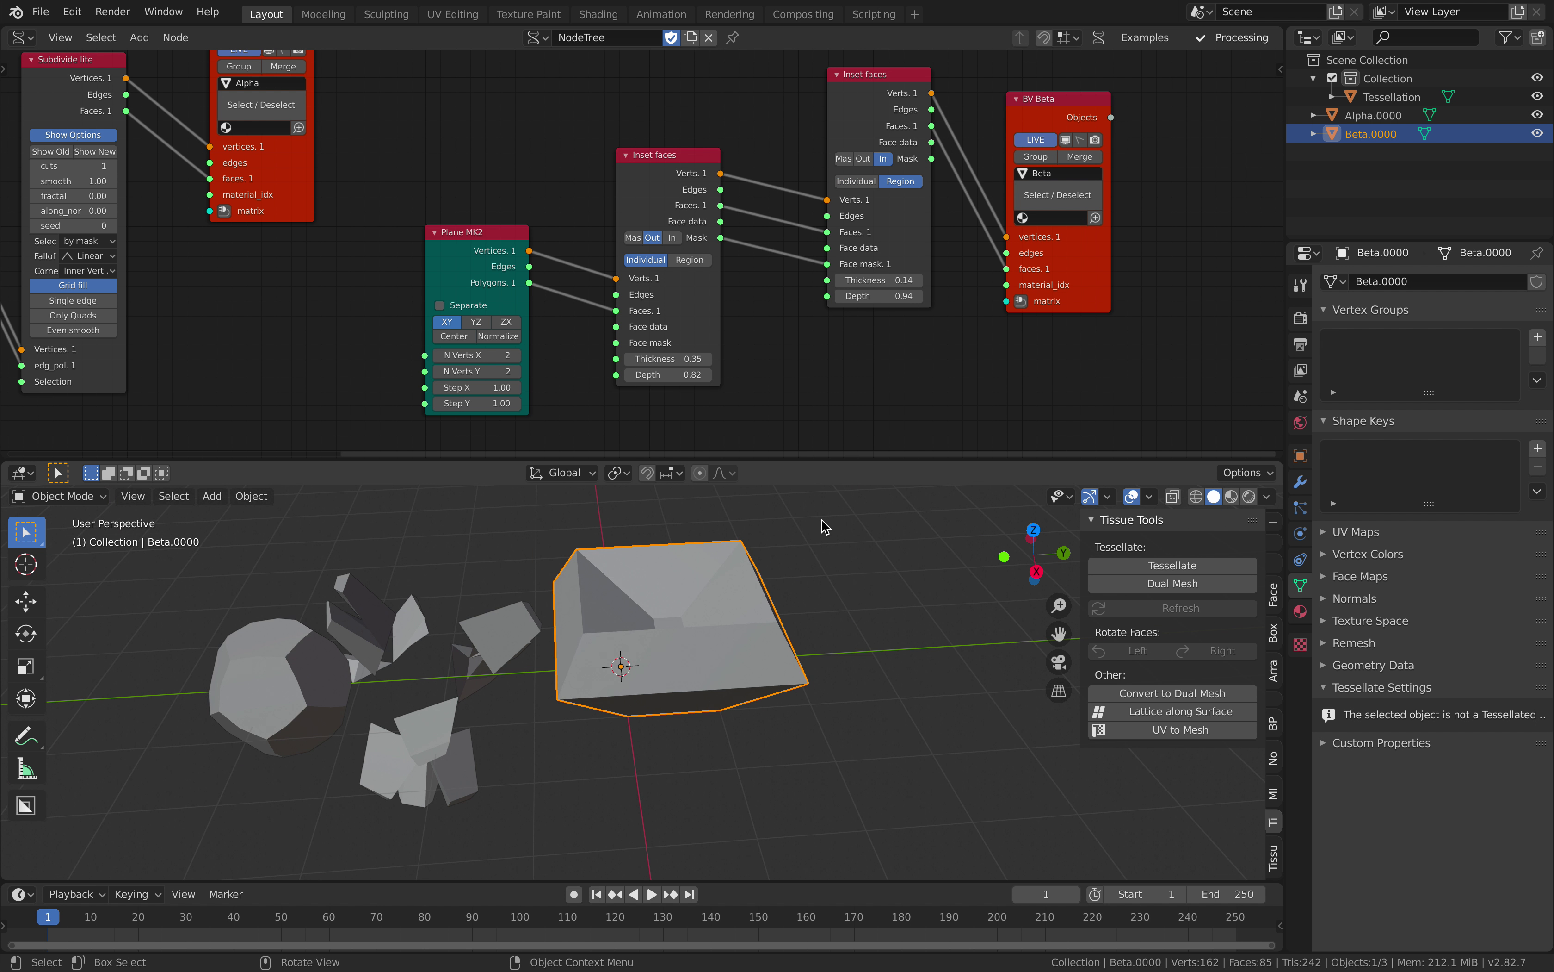
{"action": "middle_click_drag", "start_coordinate": [822, 524], "coordinate": [808, 507]}
{"action": "mouse_move", "coordinate": [867, 280]}
{"action": "left_mouse_down"}
{"action": "mouse_move", "coordinate": [896, 280]}
{"action": "mouse_move", "coordinate": [861, 296]}
{"action": "left_mouse_up"}
{"action": "middle_click_drag", "start_coordinate": [749, 655], "coordinate": [808, 618]}
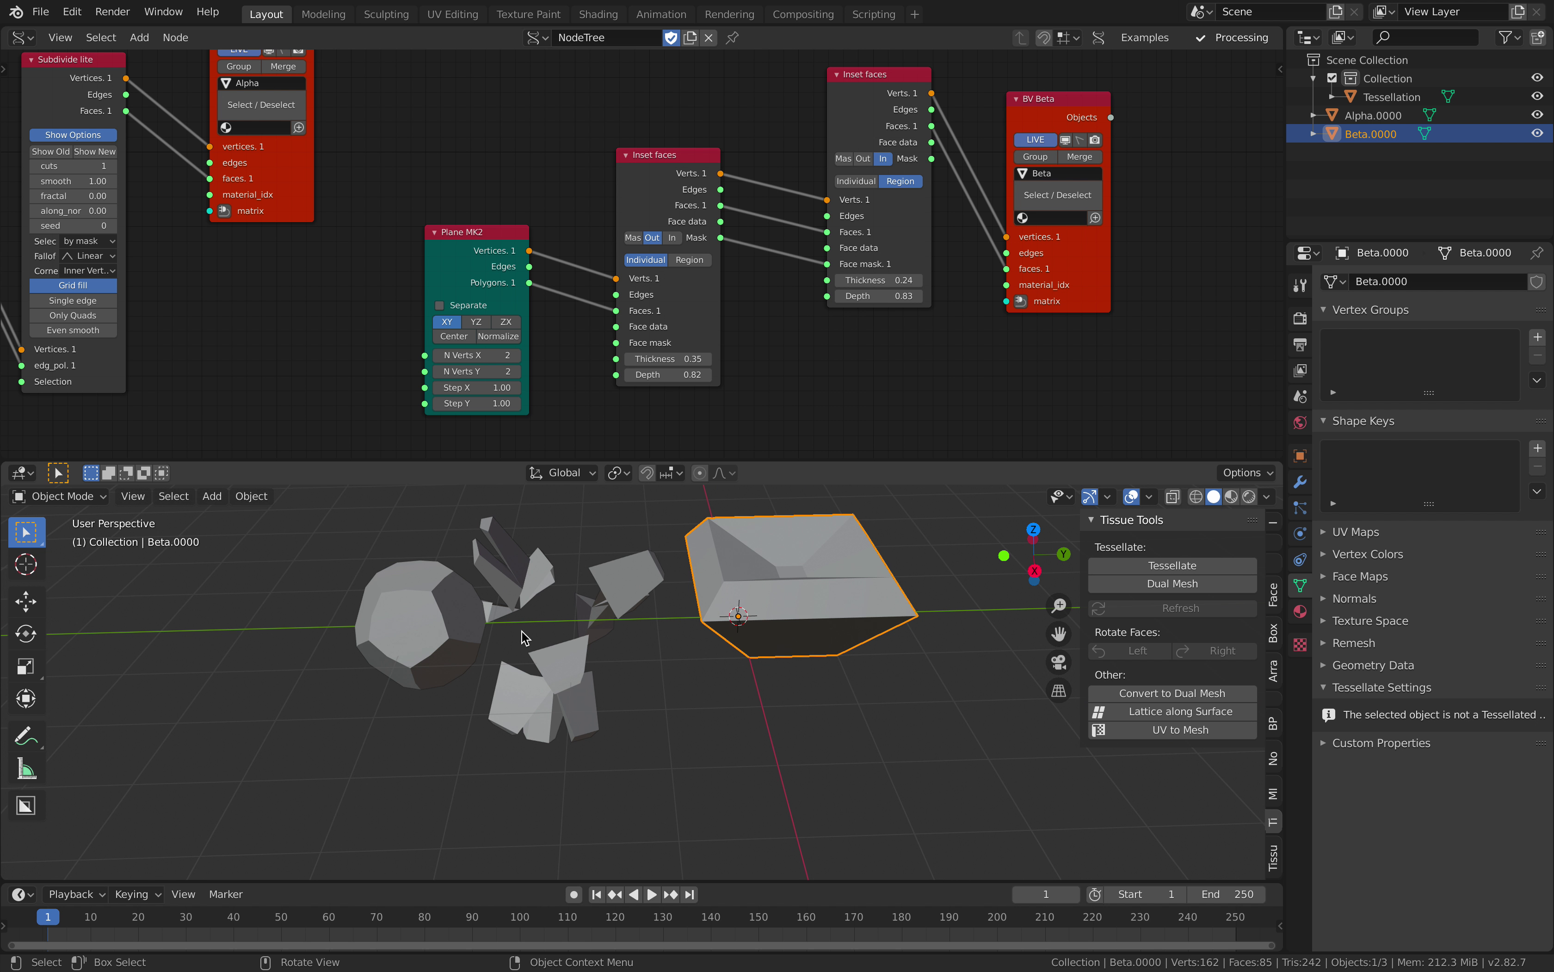
Select the tessellated object and refresh its tessellation with the updated Beta component.
{"action": "left_click", "coordinate": [506, 574]}
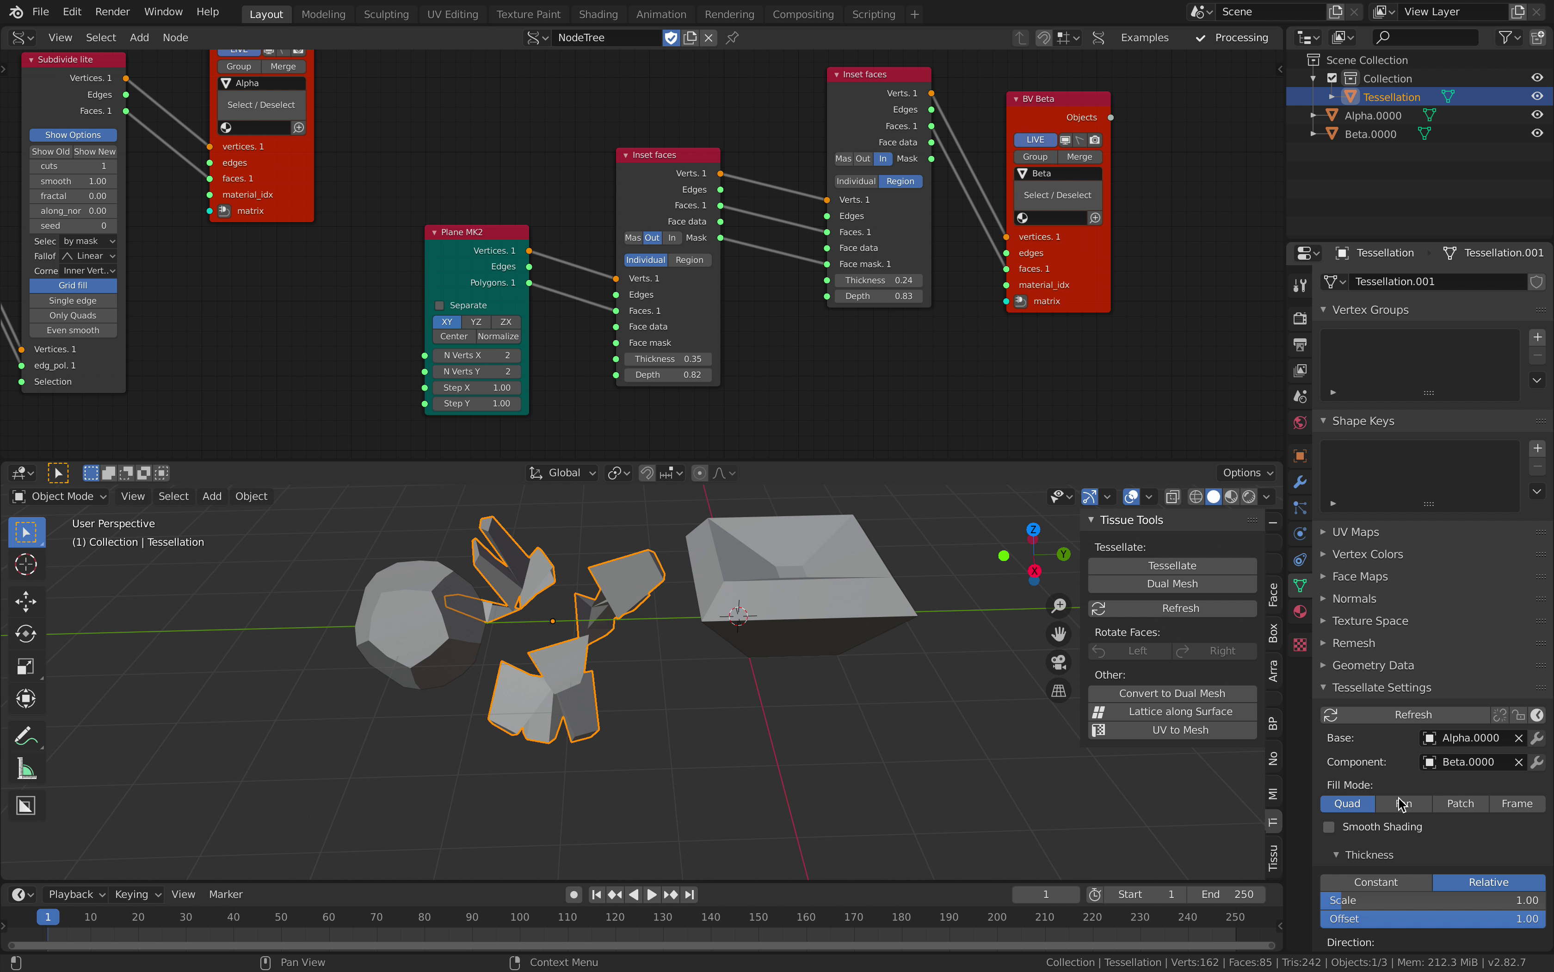
{"action": "scroll", "coordinate": [1411, 866], "scroll_direction": "down", "scroll_amount": 3}
{"action": "scroll", "coordinate": [1414, 865], "scroll_direction": "down", "scroll_amount": 3}
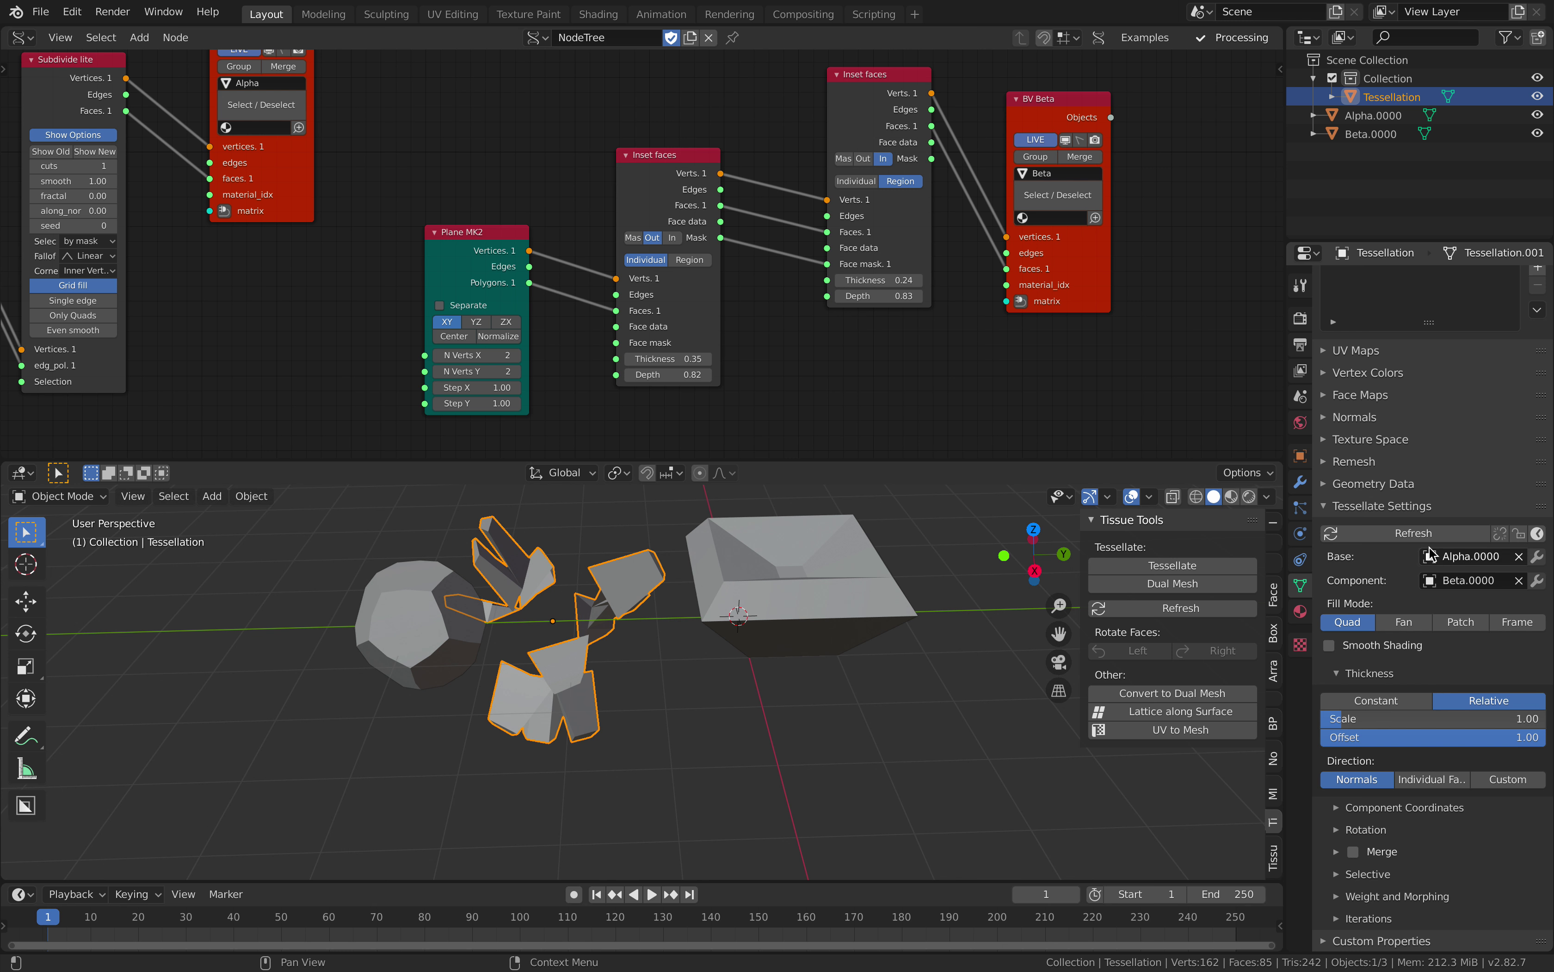
{"action": "left_click", "coordinate": [1425, 534]}
{"action": "mouse_move", "coordinate": [835, 608]}
{"action": "middle_mouse_down"}
{"action": "mouse_move", "coordinate": [850, 545]}
{"action": "mouse_move", "coordinate": [832, 617]}
{"action": "mouse_move", "coordinate": [807, 550]}
{"action": "mouse_move", "coordinate": [840, 575]}
{"action": "middle_mouse_up"}
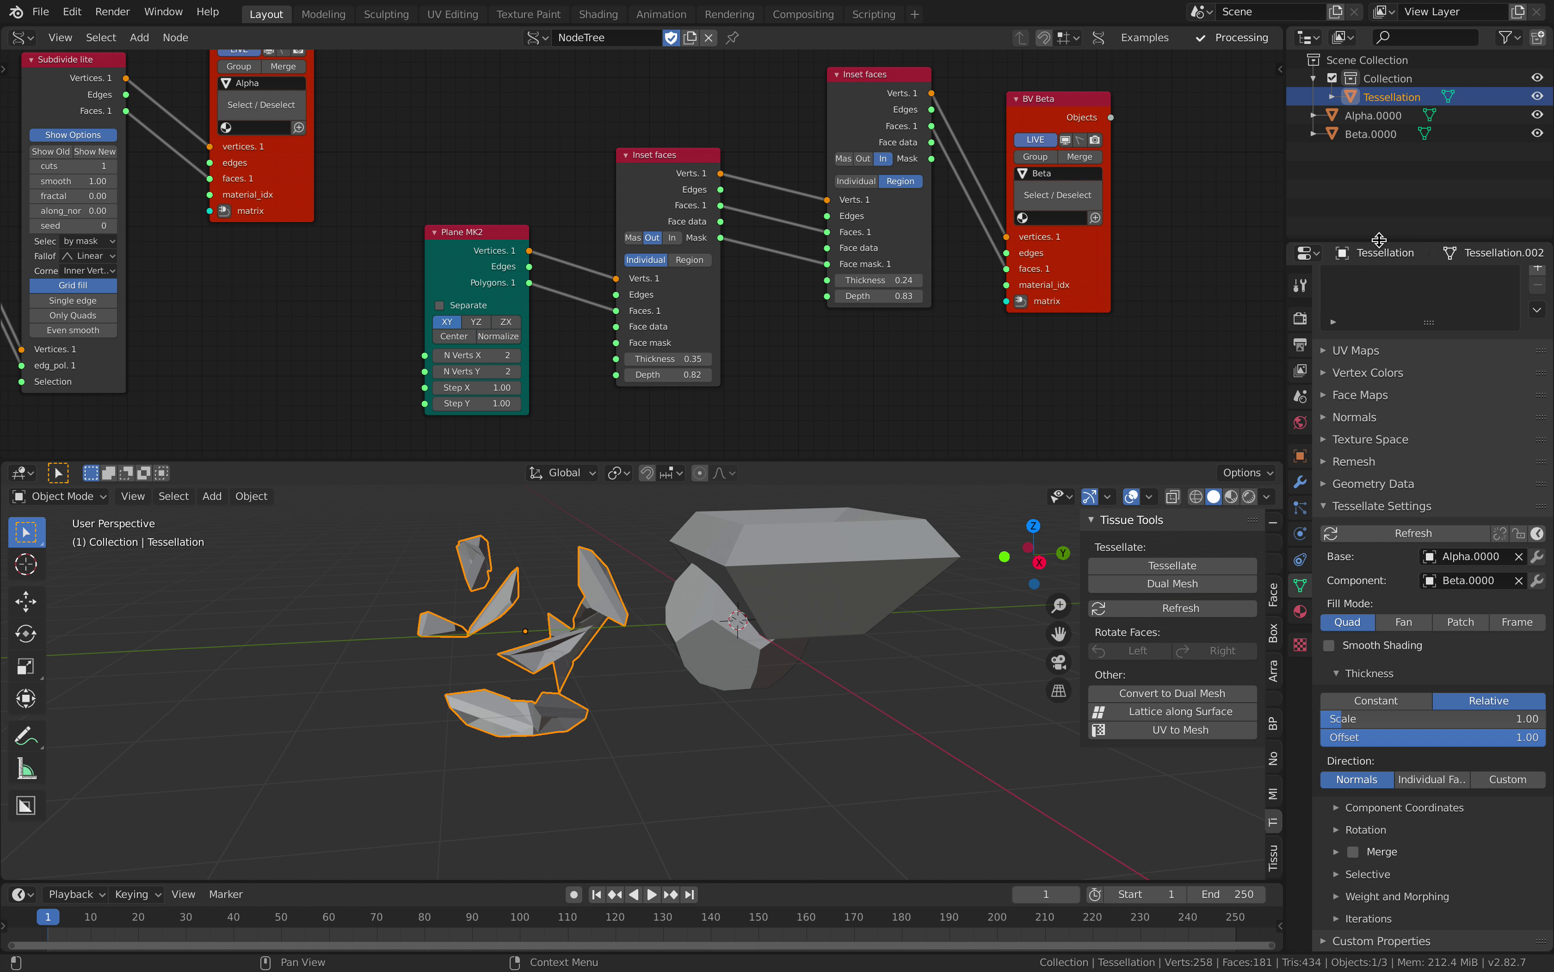
Enlarge the properties area and collapse the Shape Keys and Vertex Groups sections above the Tessellate Settings.
{"action": "left_click_drag", "start_coordinate": [1379, 239], "coordinate": [1379, 133]}
{"action": "left_click", "coordinate": [1394, 243]}
{"action": "scroll", "coordinate": [1362, 243], "scroll_direction": "up", "scroll_amount": 3}
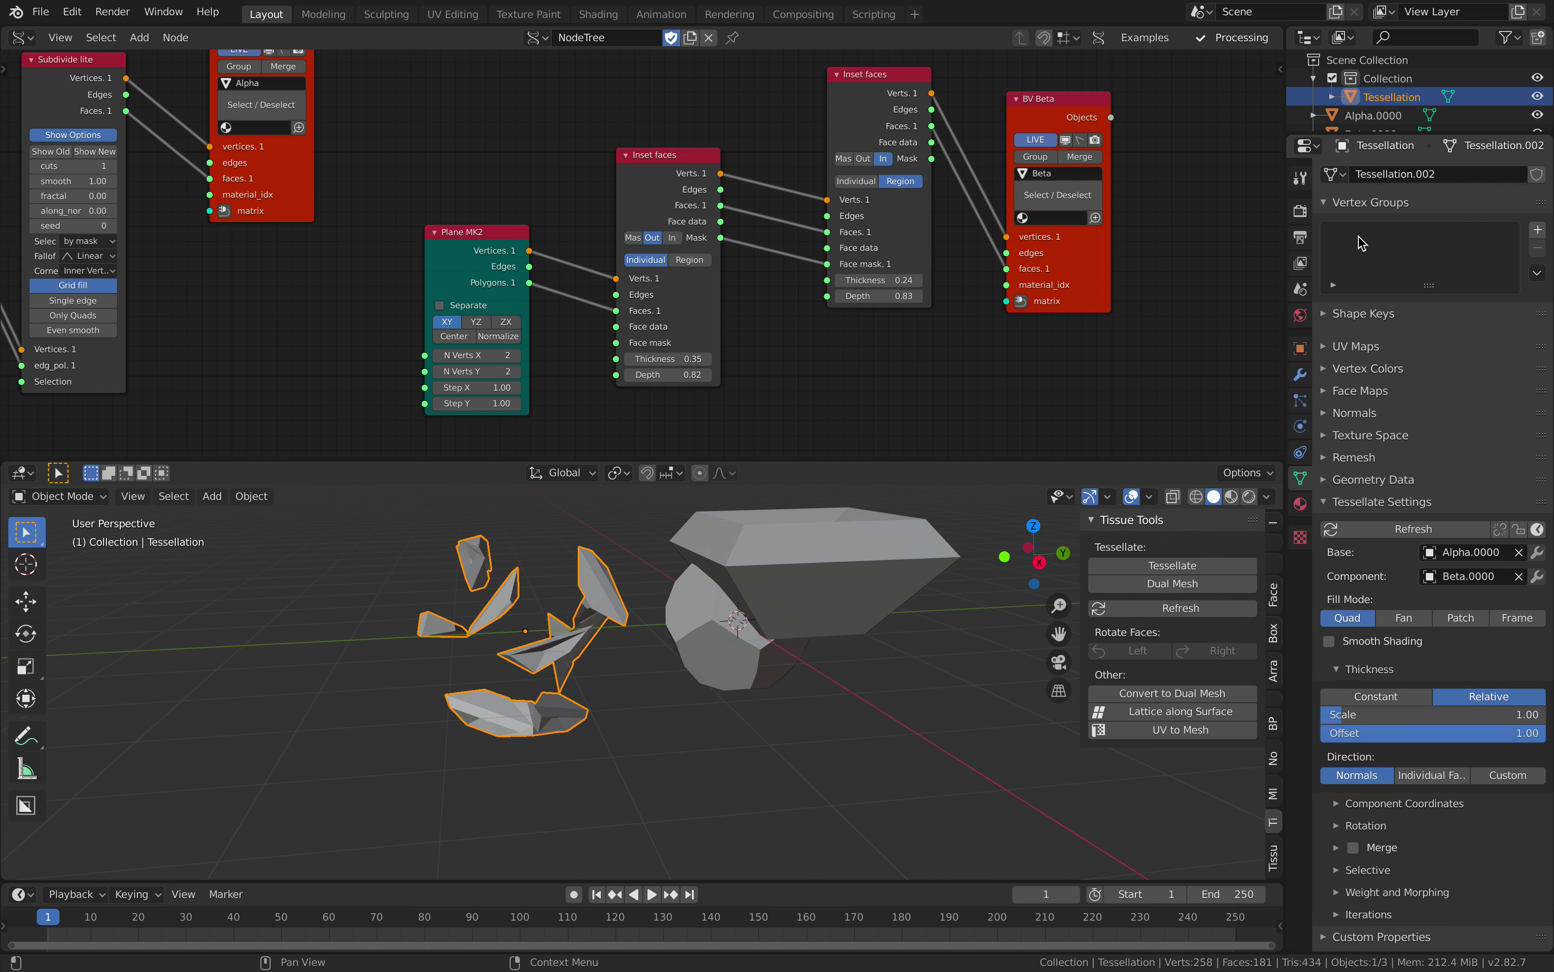
{"action": "left_click", "coordinate": [1357, 206]}
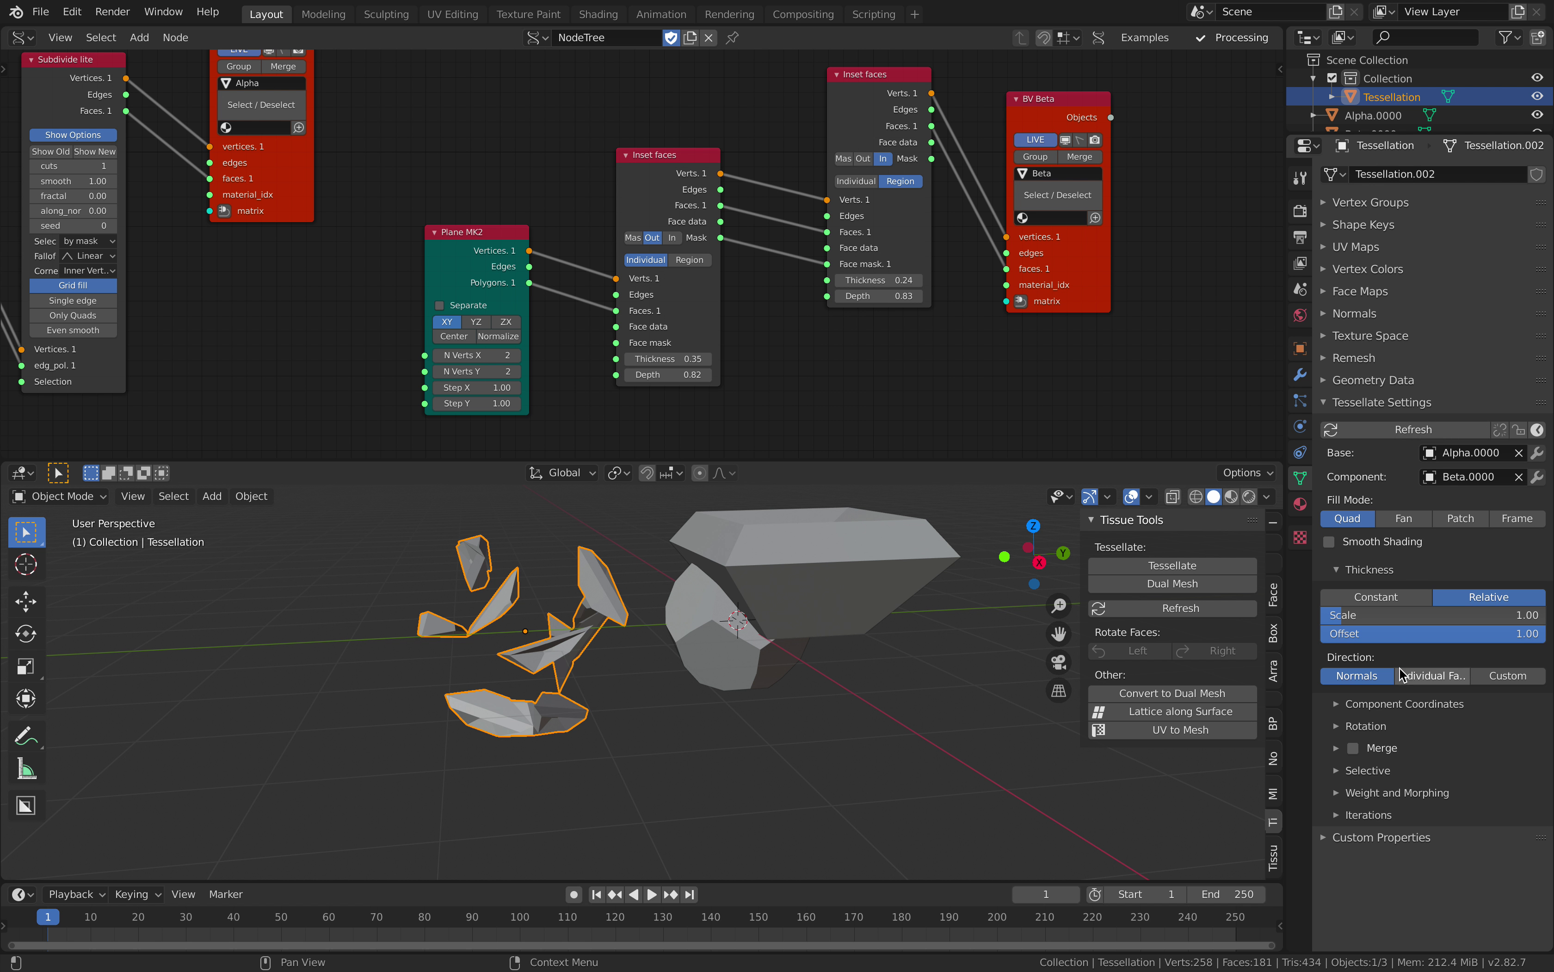
Set the tessellation's component coordinates to Global and its thickness direction to Individual Faces.
{"action": "left_click", "coordinate": [1405, 705]}
{"action": "left_click", "coordinate": [1477, 732]}
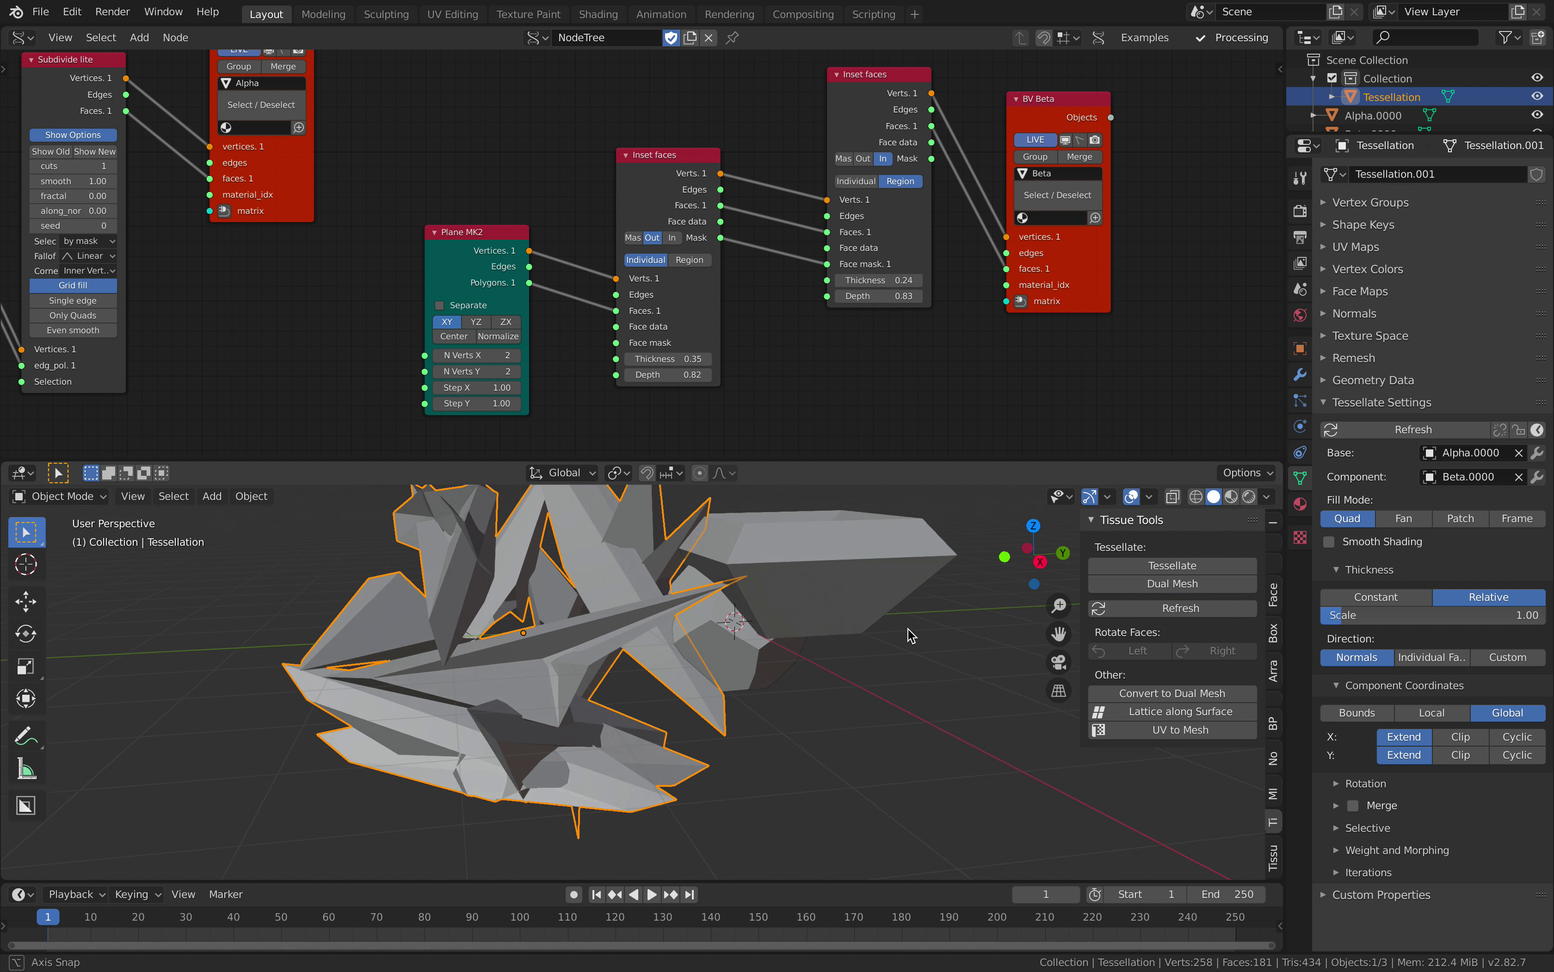
{"action": "left_click", "coordinate": [1439, 657]}
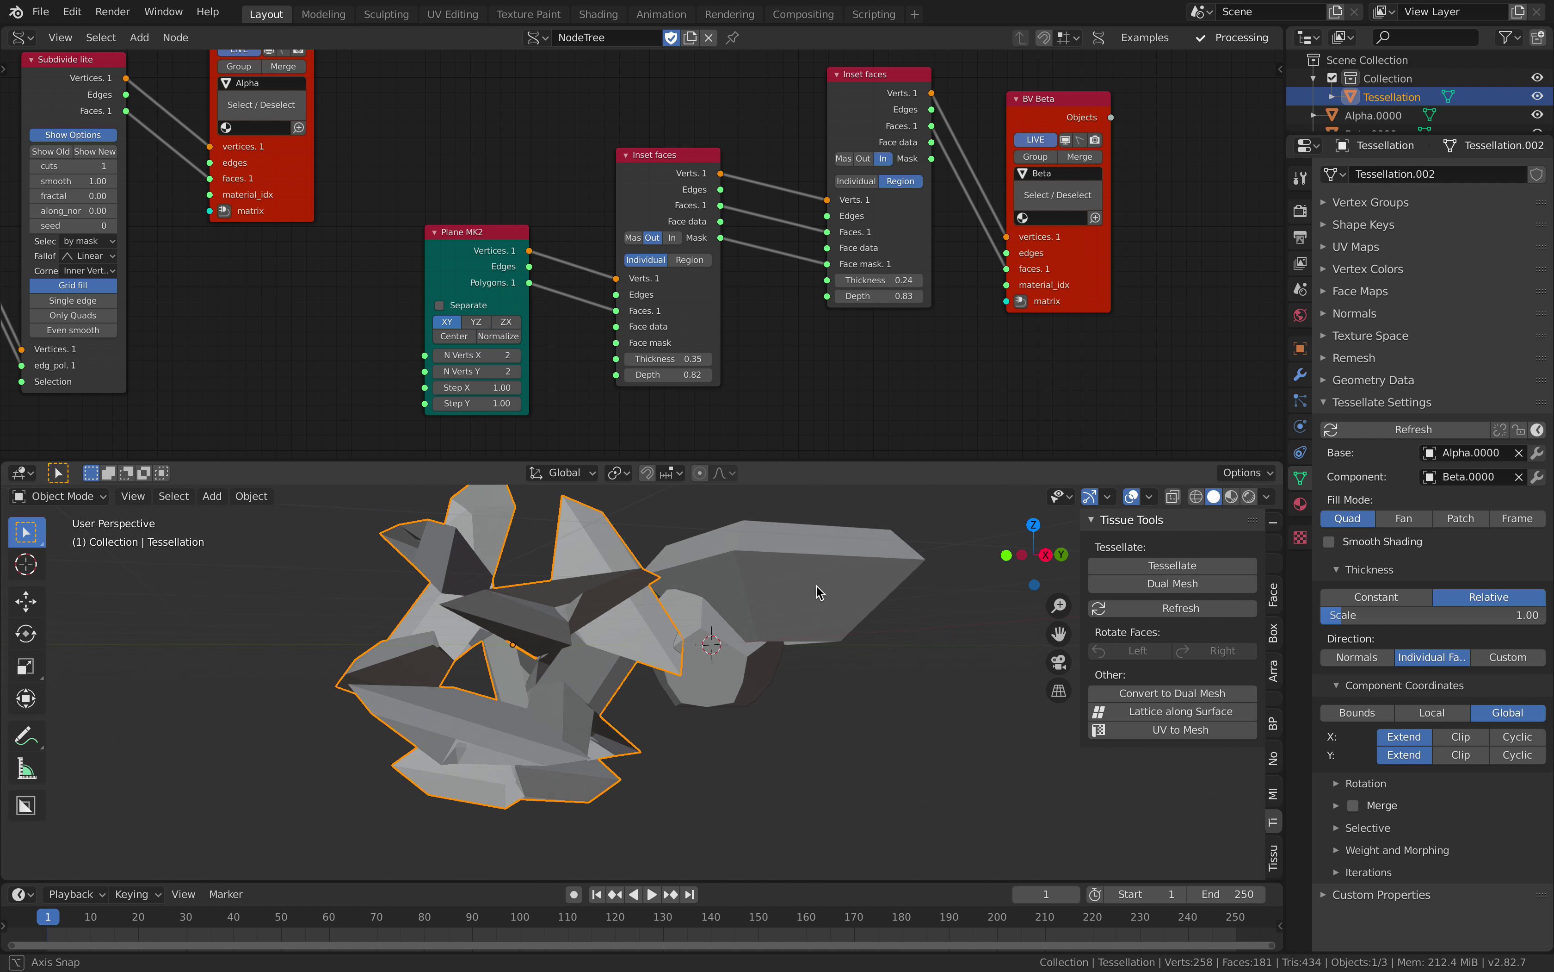
Set the tessellation's thickness scale to 1.04 and select the Alpha base object.
{"action": "mouse_move", "coordinate": [1401, 618]}
{"action": "left_mouse_down"}
{"action": "mouse_move", "coordinate": [1497, 622]}
{"action": "mouse_move", "coordinate": [1413, 621]}
{"action": "left_mouse_up"}
{"action": "left_click", "coordinate": [757, 662]}
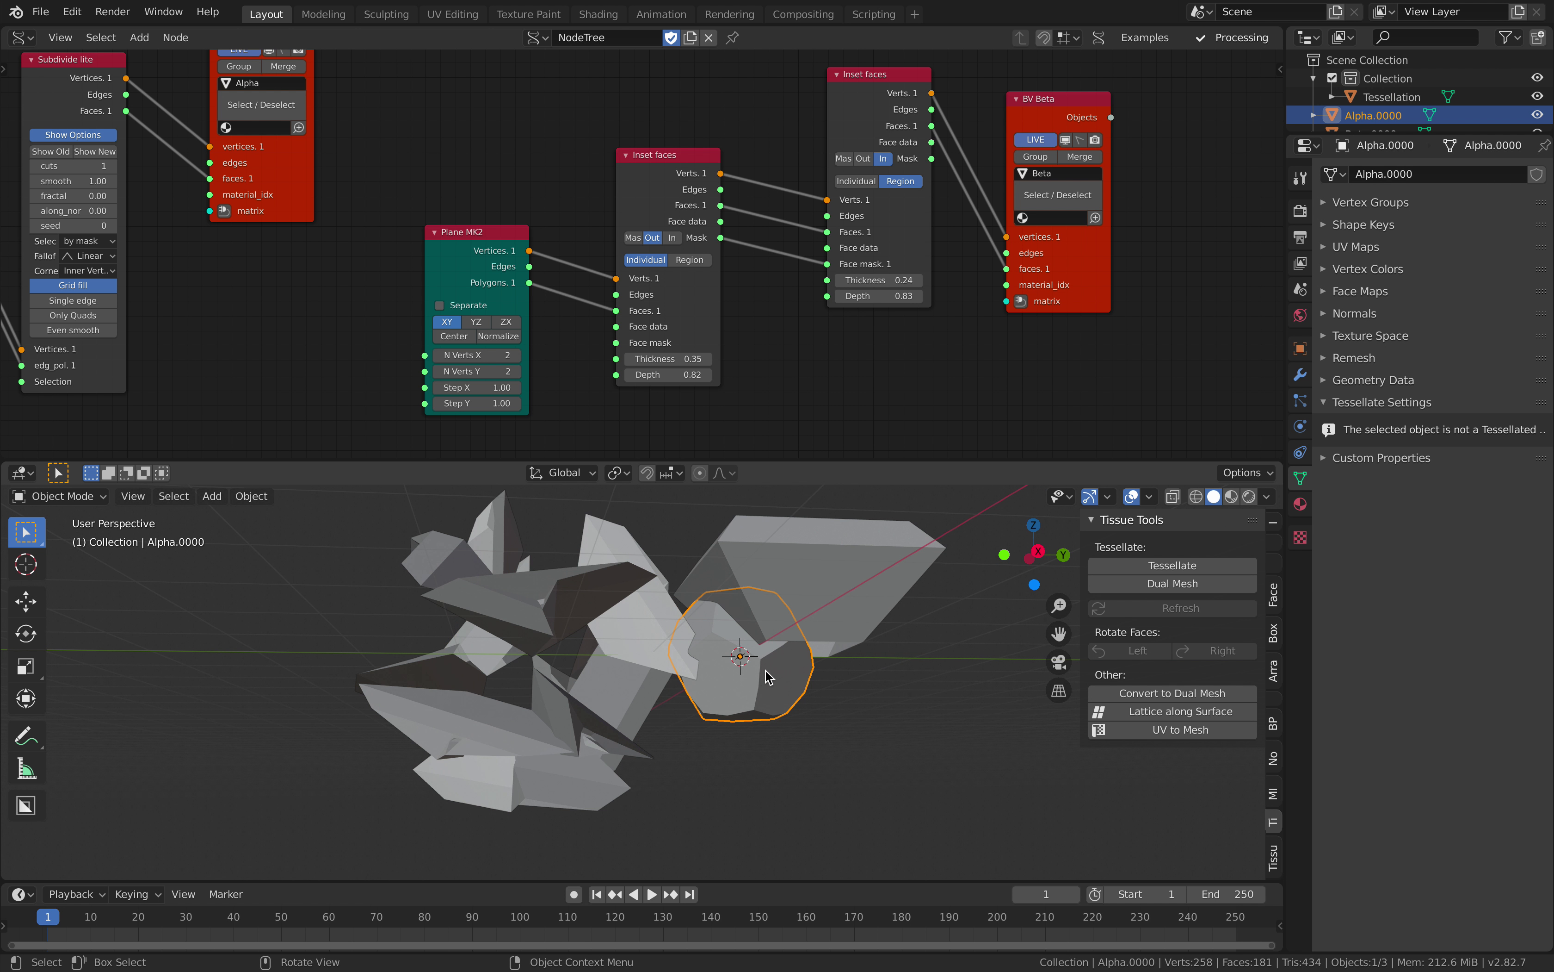
{"action": "middle_click_drag", "start_coordinate": [794, 661], "coordinate": [789, 660]}
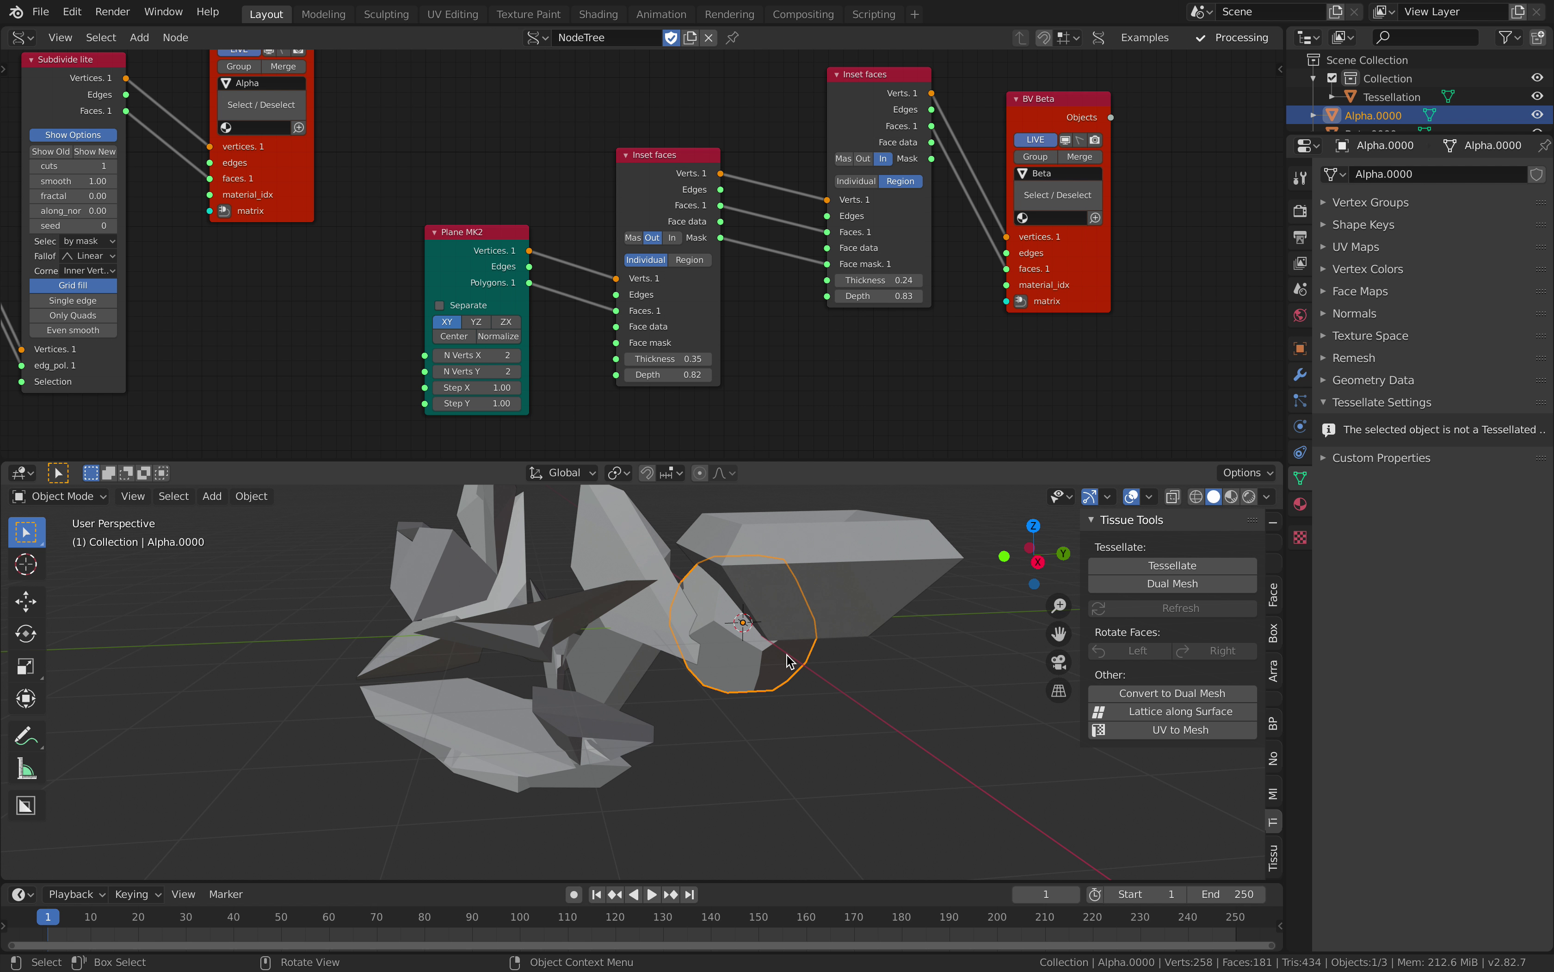
Remove the Subdivide lite node and feed the Dual Mesh vertices and faces directly into BV Alpha.
{"action": "middle_click_drag", "start_coordinate": [385, 346], "coordinate": [948, 402]}
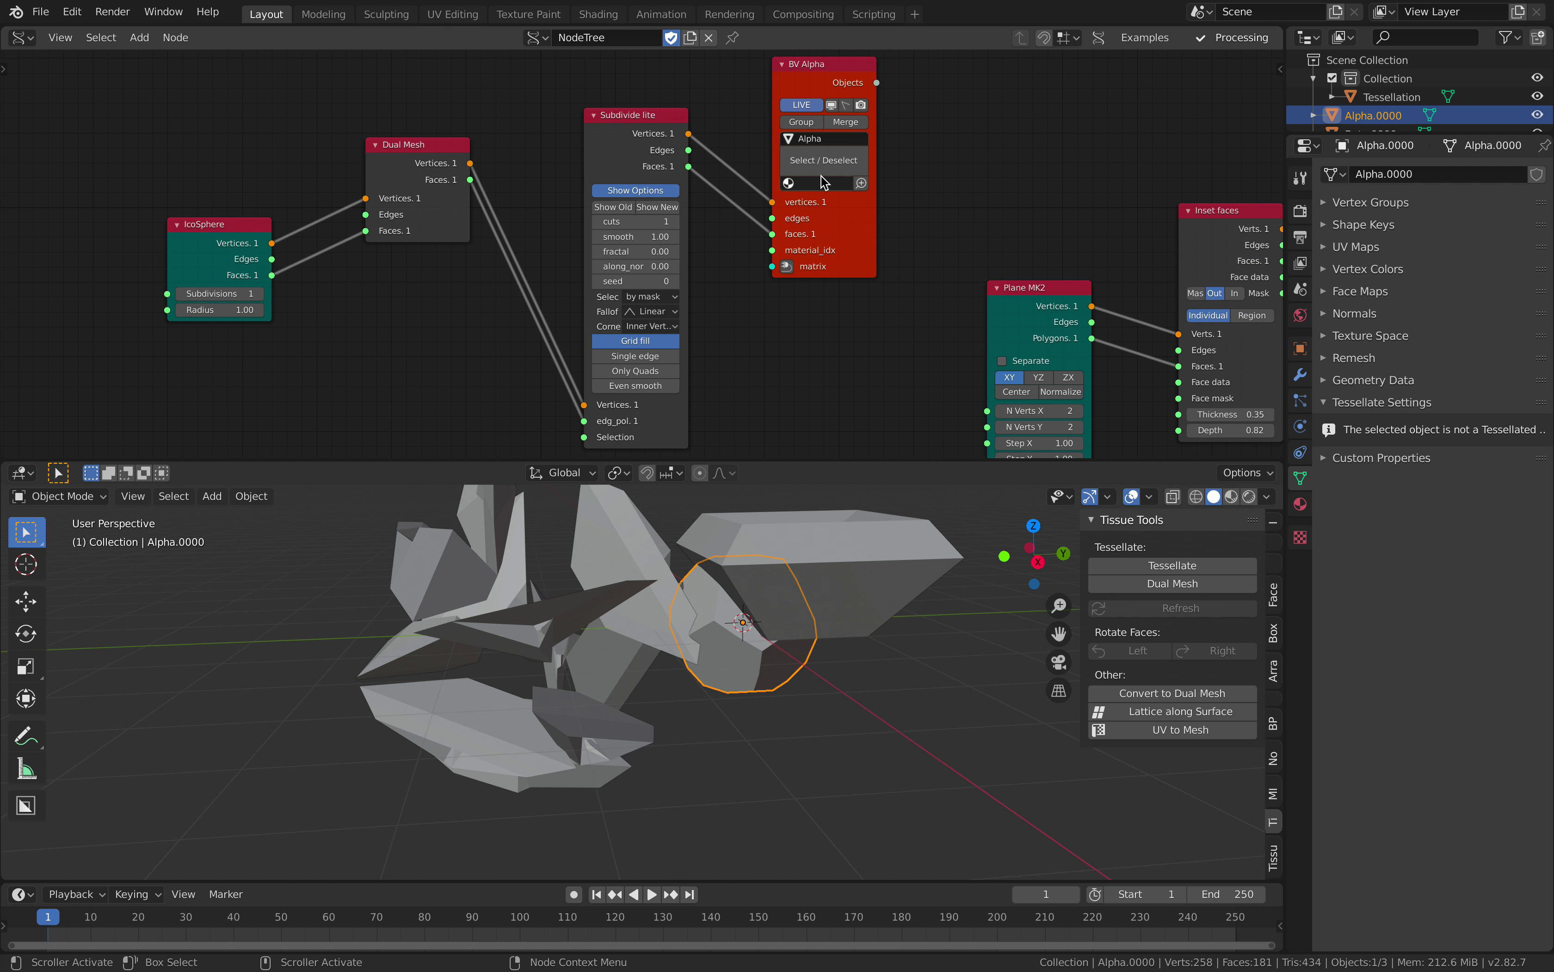
{"action": "key", "text": "x"}
{"action": "mouse_move", "coordinate": [470, 164]}
{"action": "left_mouse_down"}
{"action": "mouse_move", "coordinate": [773, 202]}
{"action": "mouse_move", "coordinate": [470, 180]}
{"action": "left_mouse_up"}
{"action": "middle_click_drag", "start_coordinate": [772, 532], "coordinate": [809, 626]}
Add a Catmull-Clark Subdivision Surface modifier to the Alpha base object and save the file.
{"action": "left_click", "coordinate": [1301, 375]}
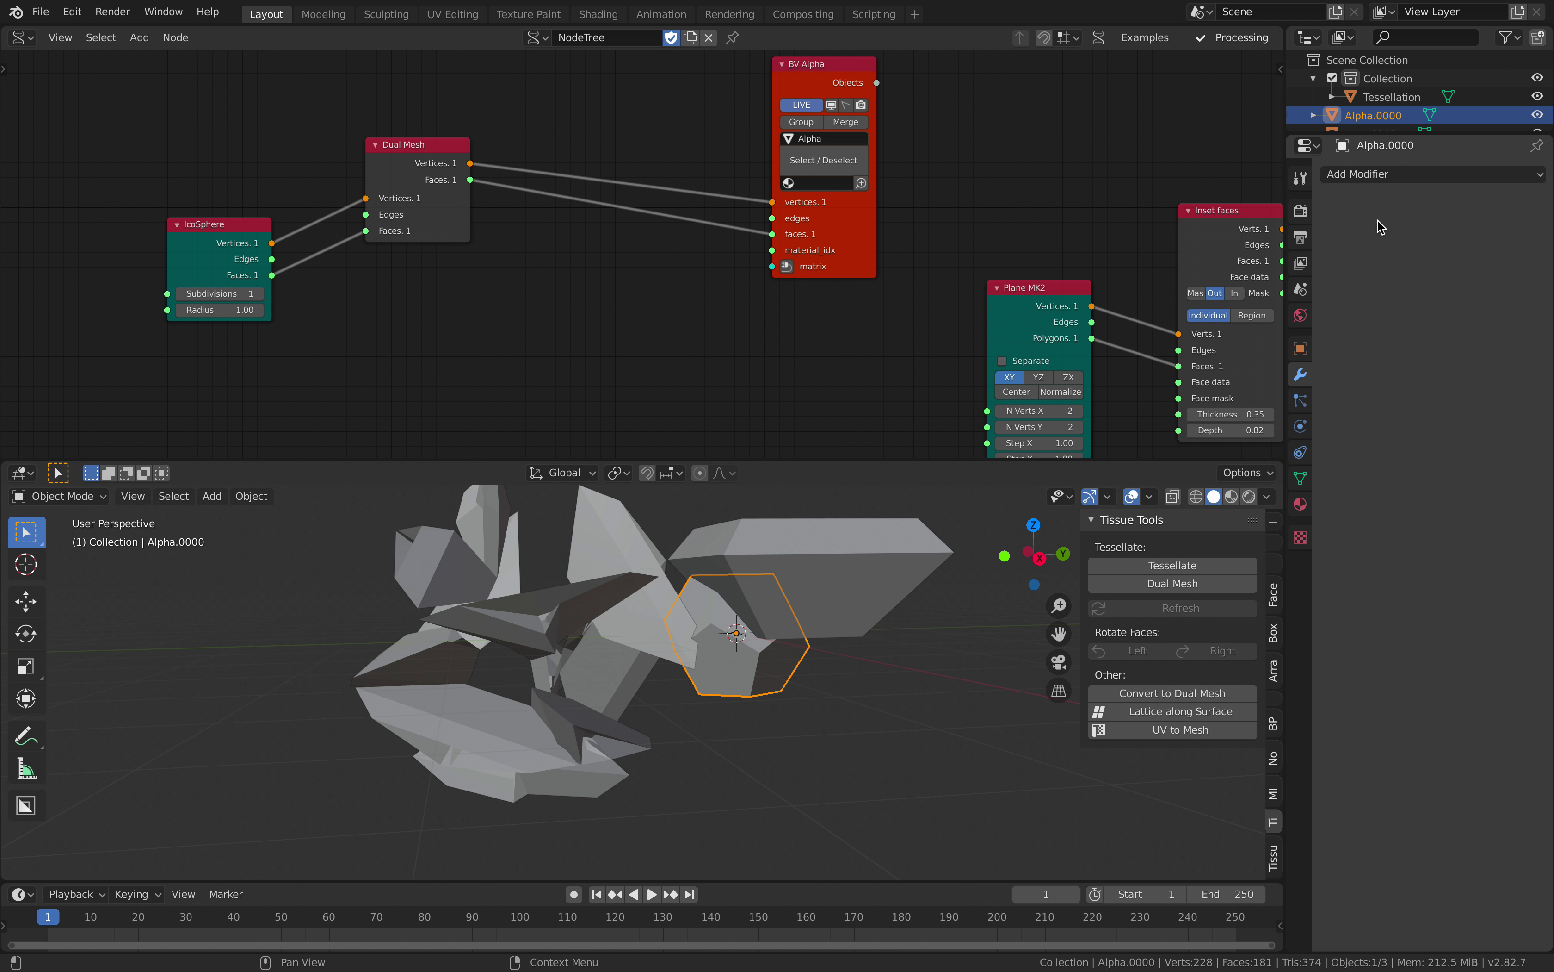
{"action": "left_click", "coordinate": [1381, 174]}
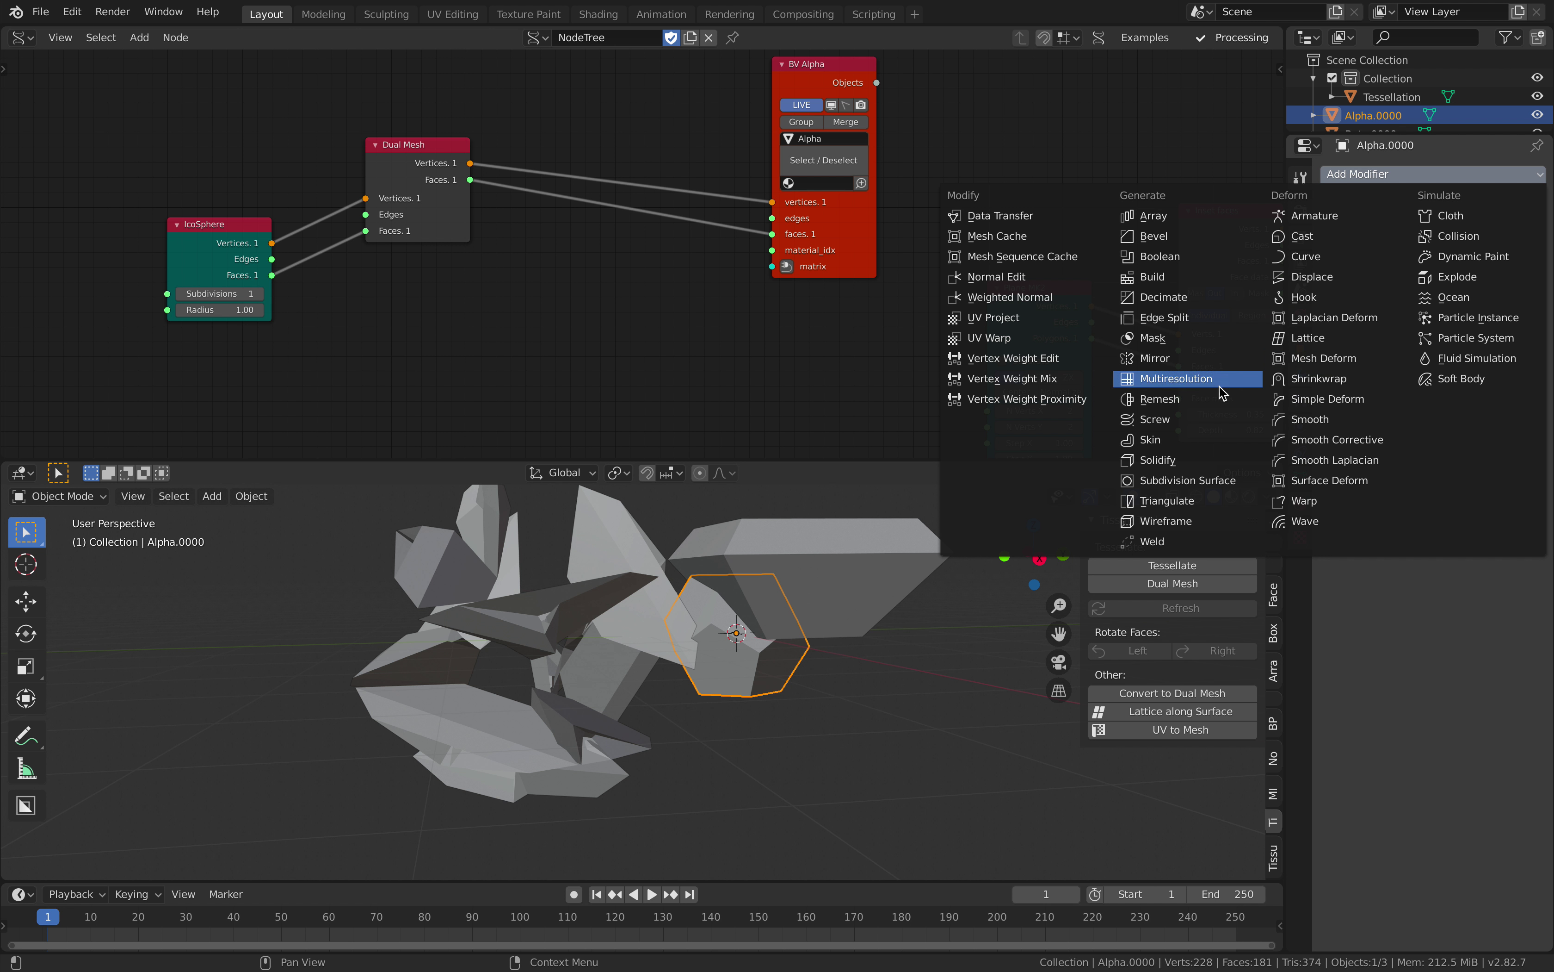
{"action": "left_click", "coordinate": [1193, 482]}
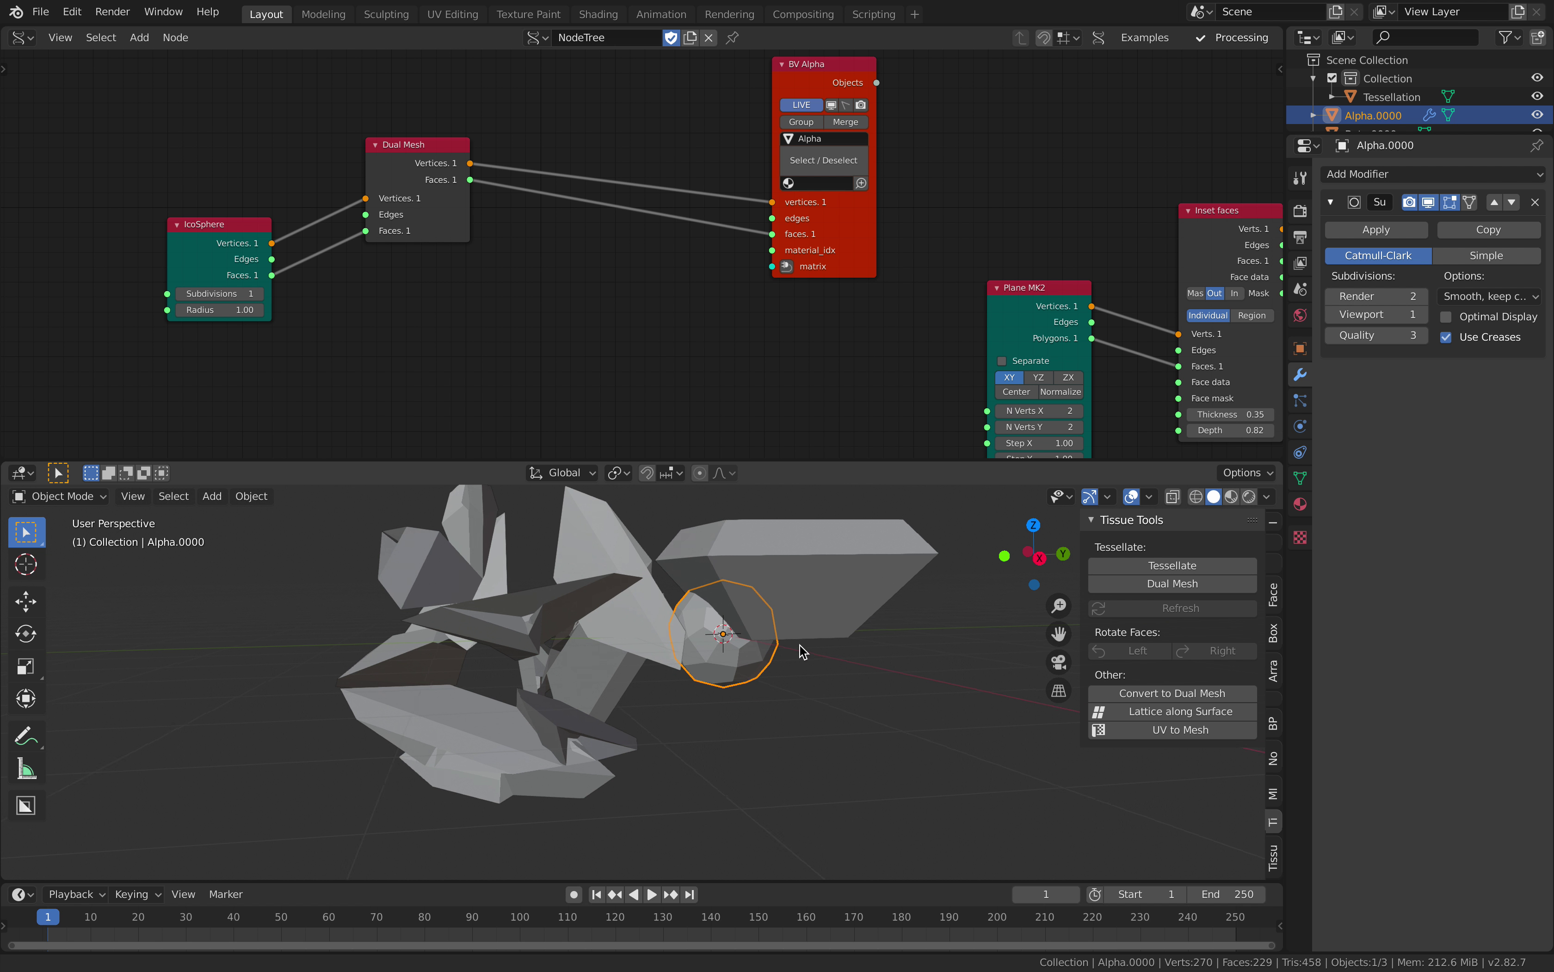
{"action": "key", "text": "ctrl+s"}
Refresh the tessellated object and give it a Subdivision Surface modifier at viewport level 1.
{"action": "left_click", "coordinate": [595, 604]}
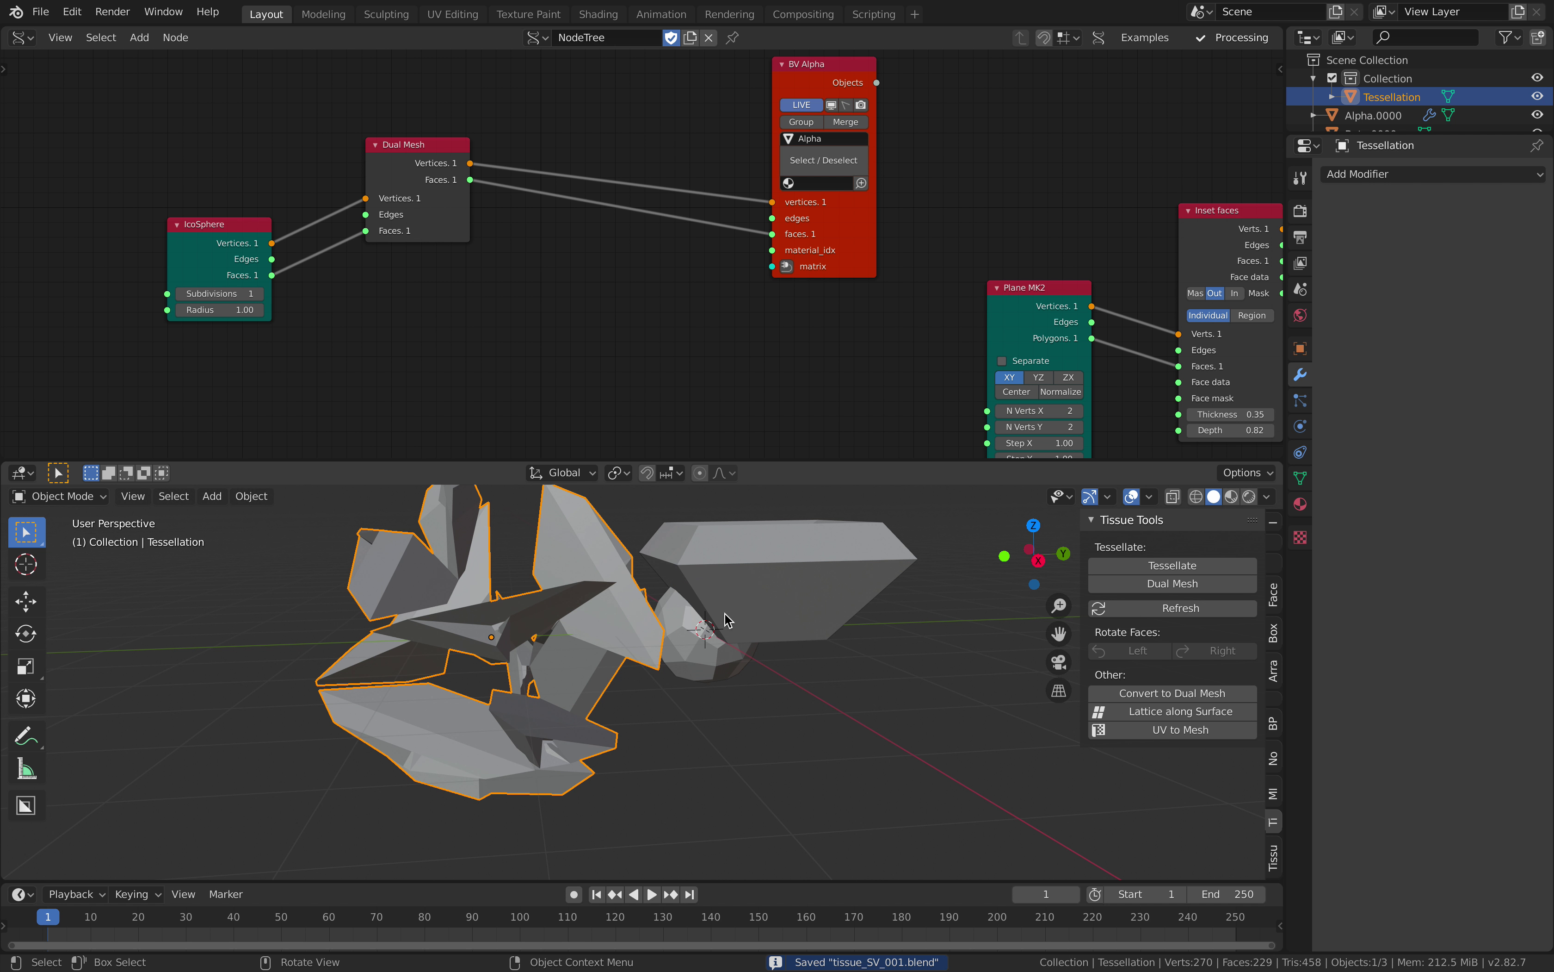
{"action": "middle_click_drag", "start_coordinate": [724, 613], "coordinate": [645, 653], "text": "shift"}
{"action": "left_click", "coordinate": [1211, 610]}
{"action": "middle_click_drag", "start_coordinate": [826, 642], "coordinate": [608, 694]}
{"action": "key", "text": "ctrl+1"}
{"action": "left_click", "coordinate": [592, 668]}
{"action": "middle_click_drag", "start_coordinate": [747, 666], "coordinate": [712, 669]}
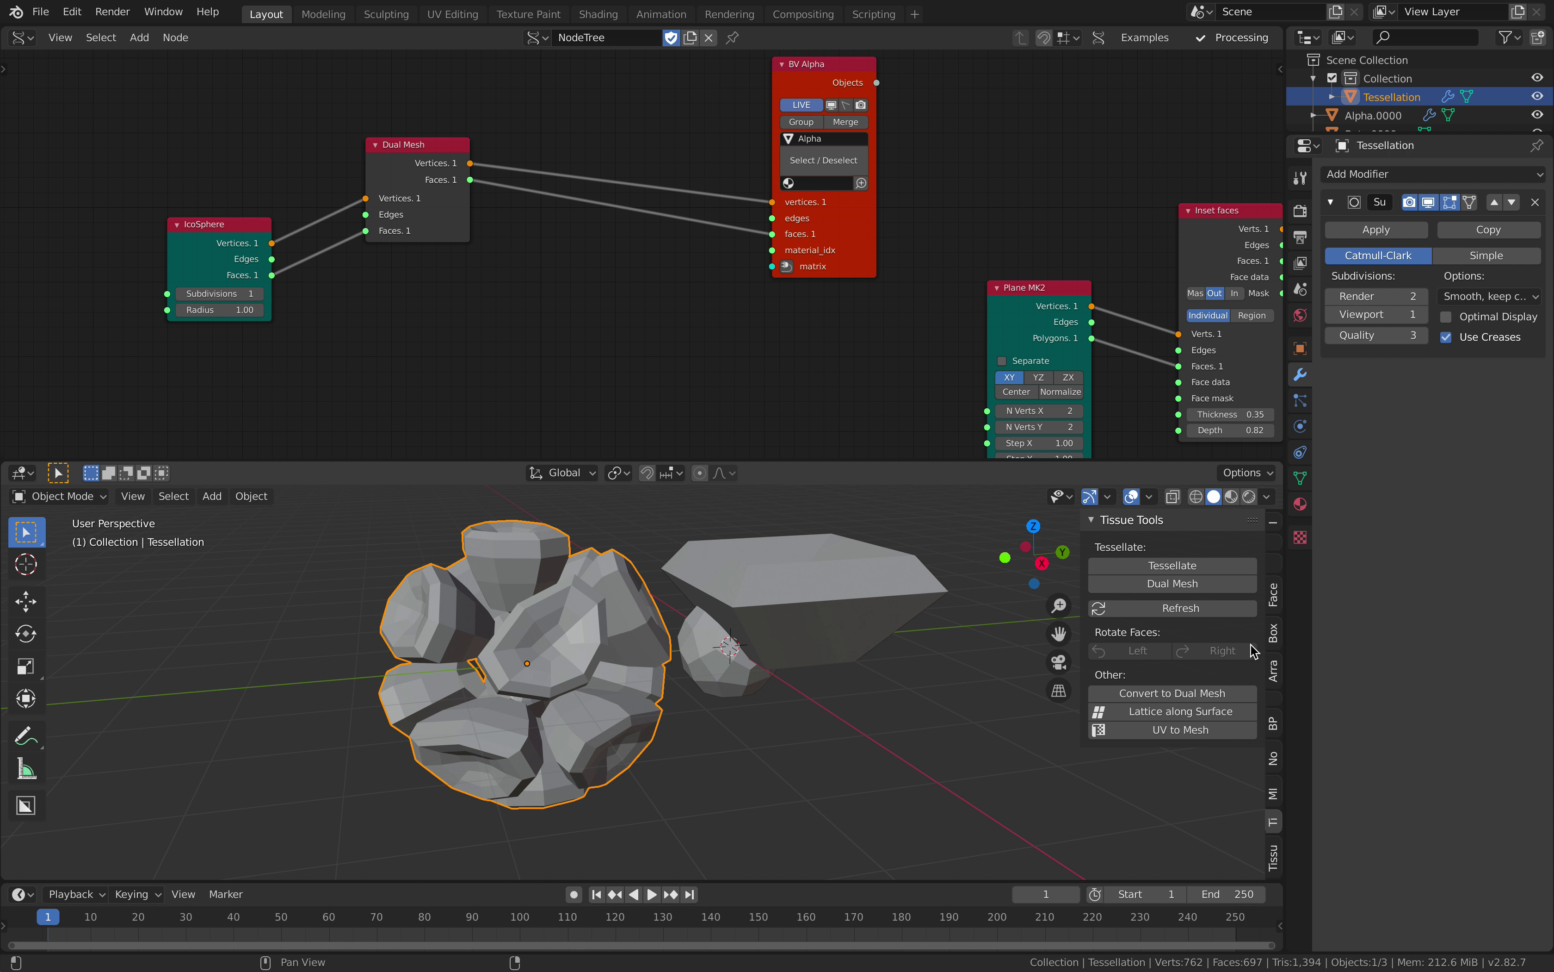
Try to apply the Alpha base object's Subdivision Surface modifier and refresh the tessellation from it.
{"action": "left_click", "coordinate": [742, 662]}
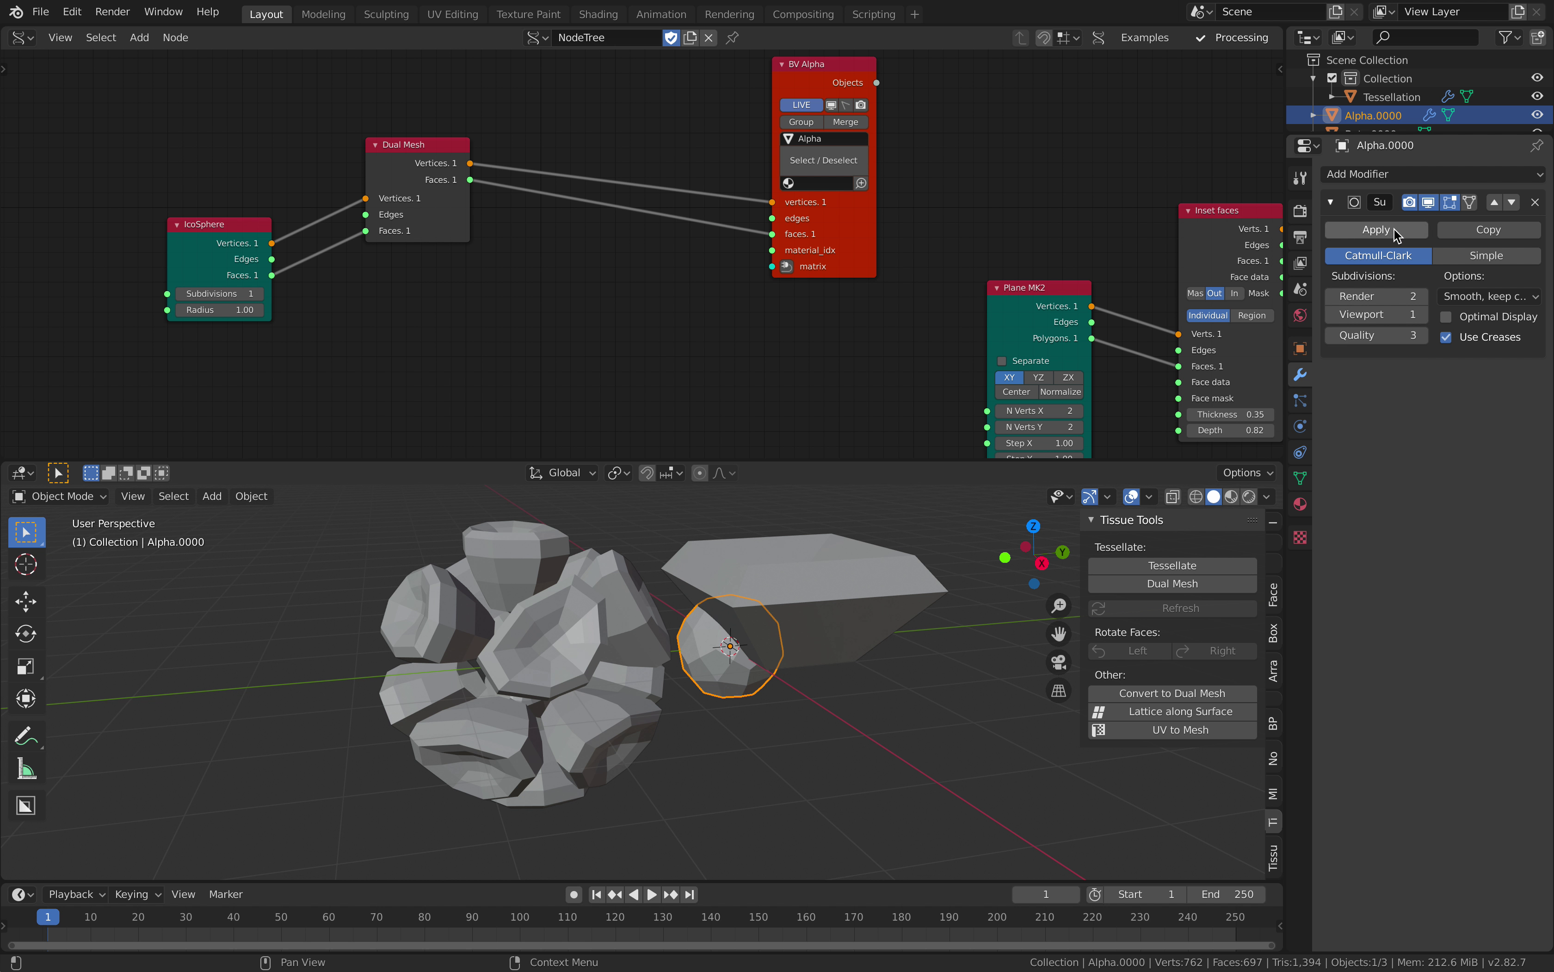
{"action": "left_click", "coordinate": [613, 689]}
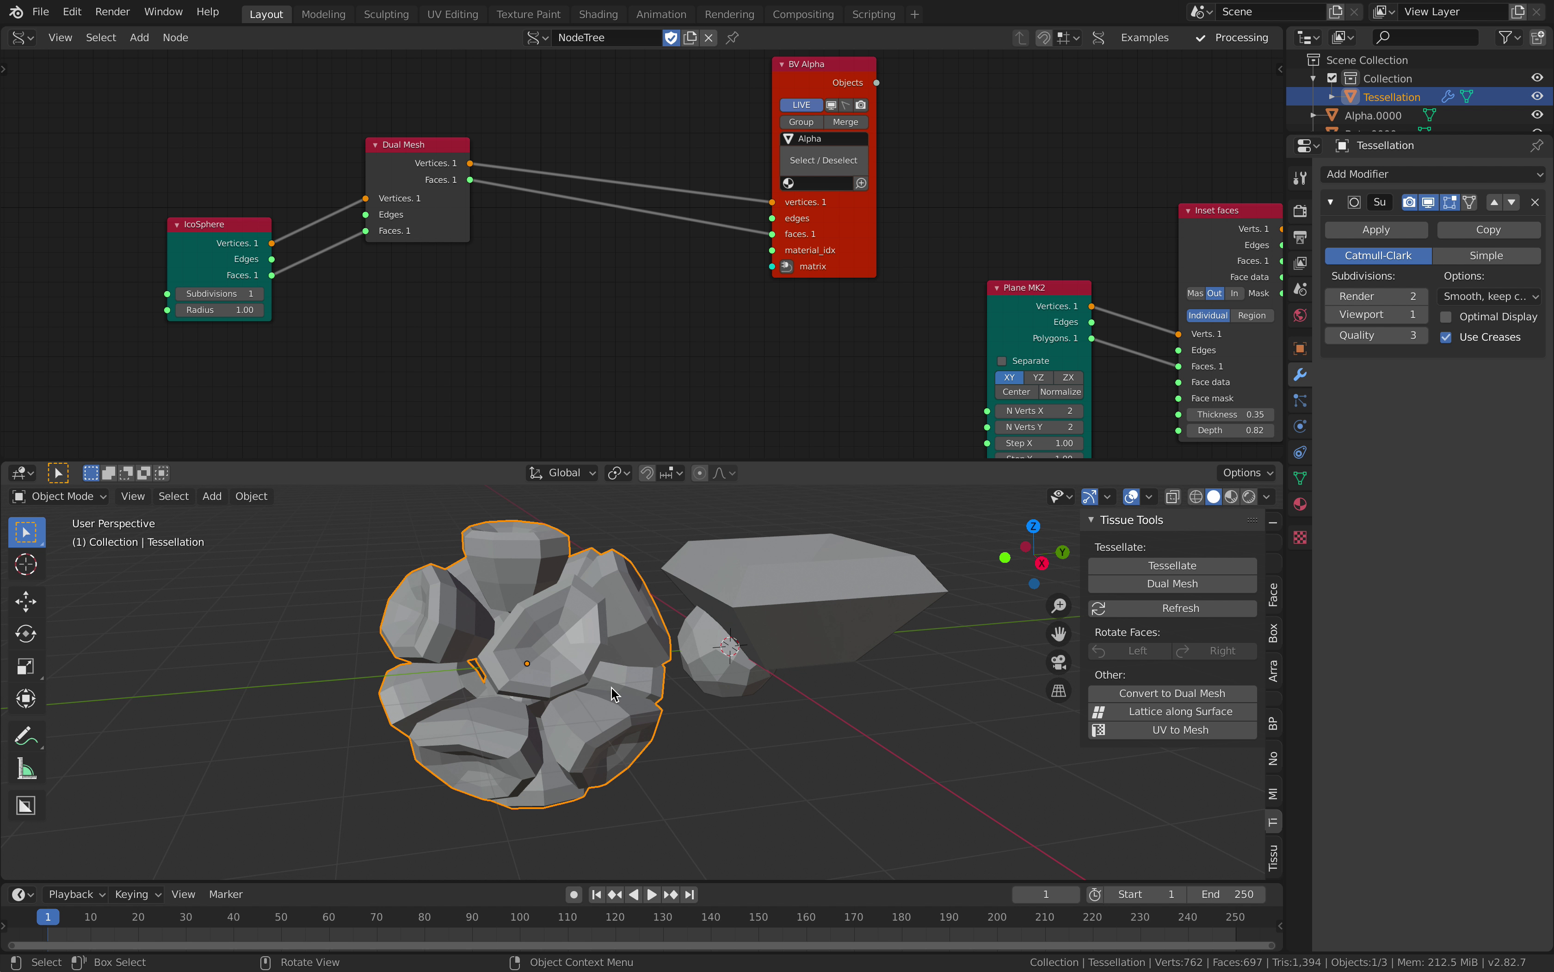
{"action": "left_click", "coordinate": [1150, 610]}
{"action": "middle_click_drag", "start_coordinate": [899, 694], "coordinate": [779, 691]}
{"action": "left_click", "coordinate": [711, 704]}
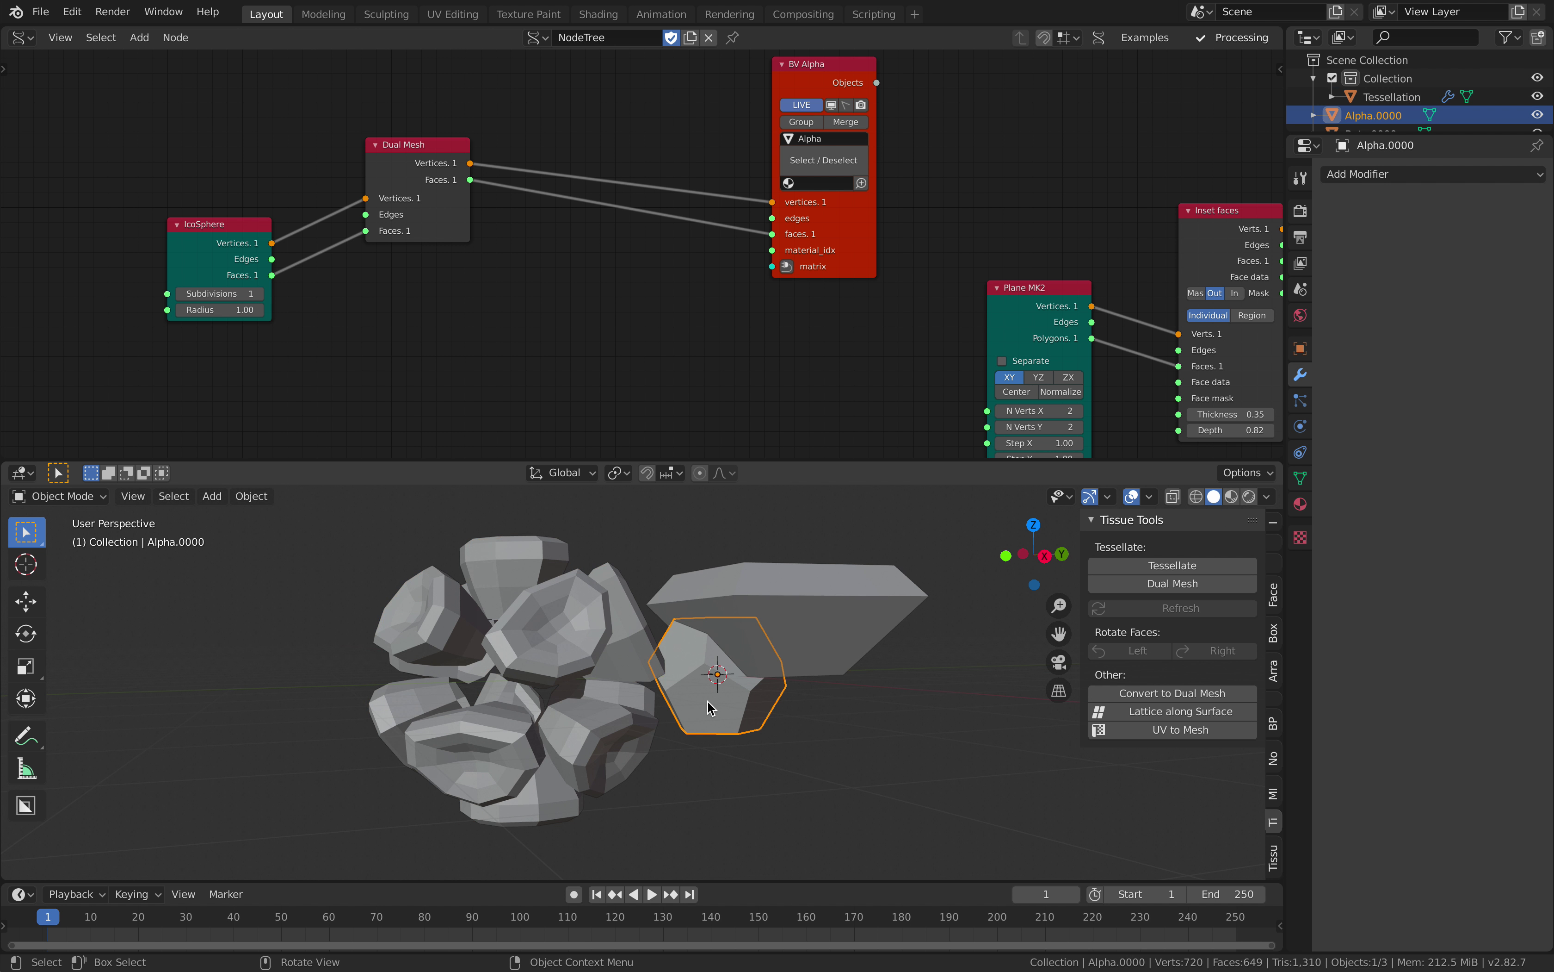
{"action": "middle_click_drag", "start_coordinate": [765, 622], "coordinate": [675, 685]}
Compare Relative and Constant thickness on the tessellation, then choose Constant with a scale of 1.
{"action": "left_click", "coordinate": [629, 689]}
{"action": "left_click", "coordinate": [1302, 477]}
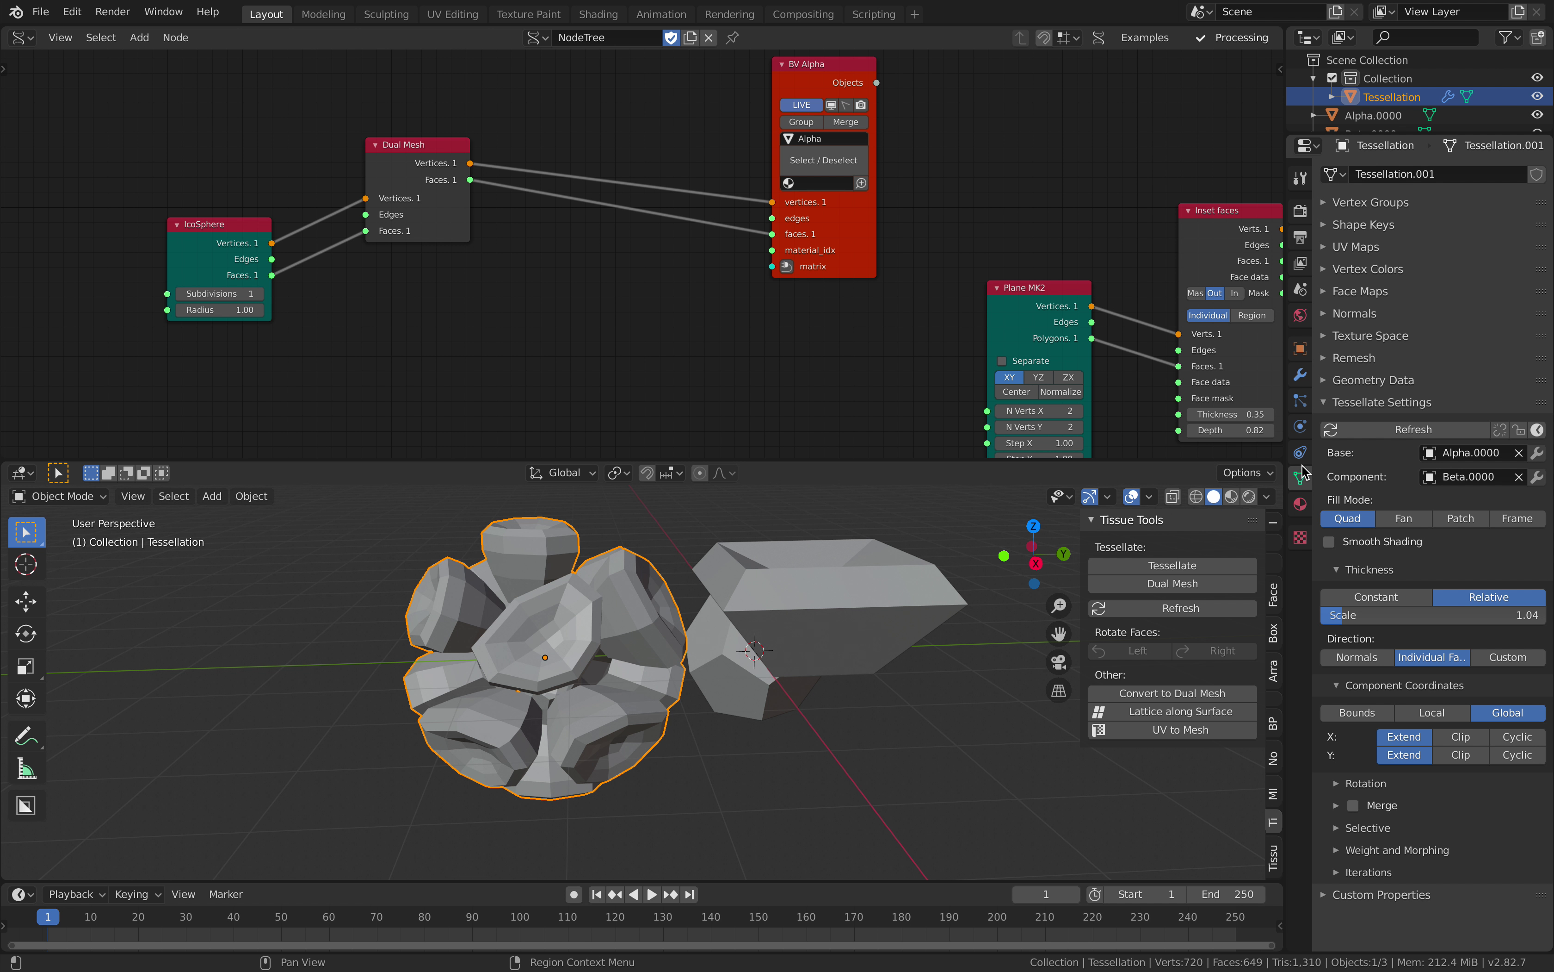
{"action": "left_click", "coordinate": [1420, 597]}
{"action": "left_click", "coordinate": [1454, 598]}
{"action": "left_click", "coordinate": [1399, 599]}
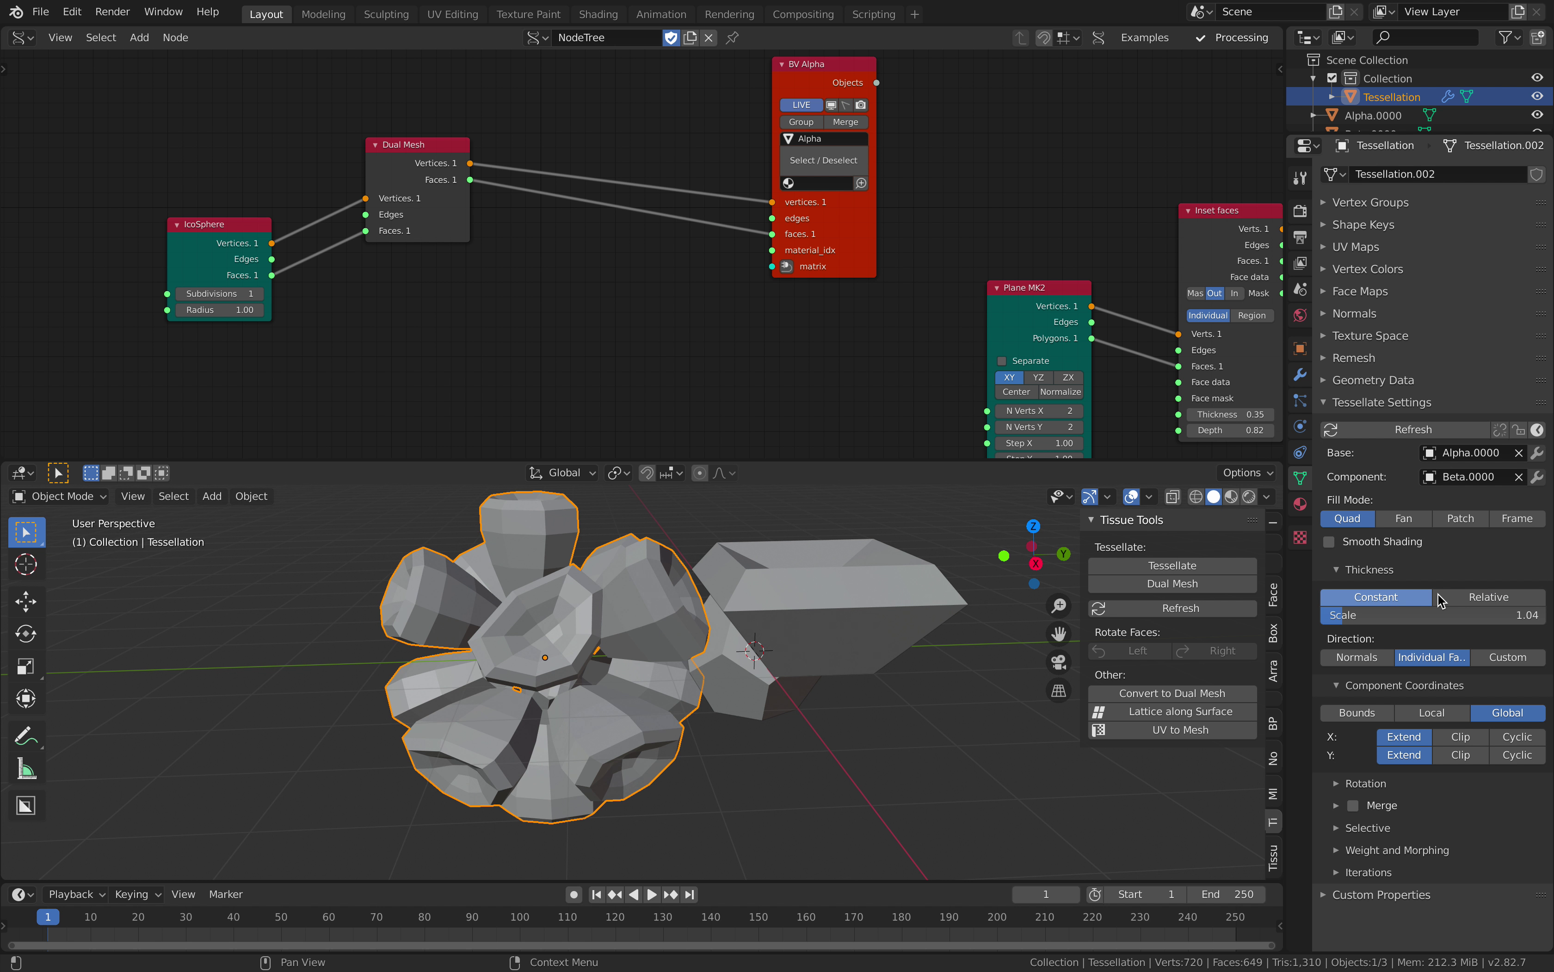
{"action": "left_click", "coordinate": [1451, 597]}
{"action": "left_click", "coordinate": [1415, 596]}
{"action": "left_click", "coordinate": [1477, 595]}
{"action": "left_click", "coordinate": [1414, 596]}
{"action": "mouse_move", "coordinate": [1431, 616]}
{"action": "left_mouse_down"}
{"action": "mouse_move", "coordinate": [1469, 614]}
{"action": "mouse_move", "coordinate": [1410, 620]}
{"action": "left_mouse_up"}
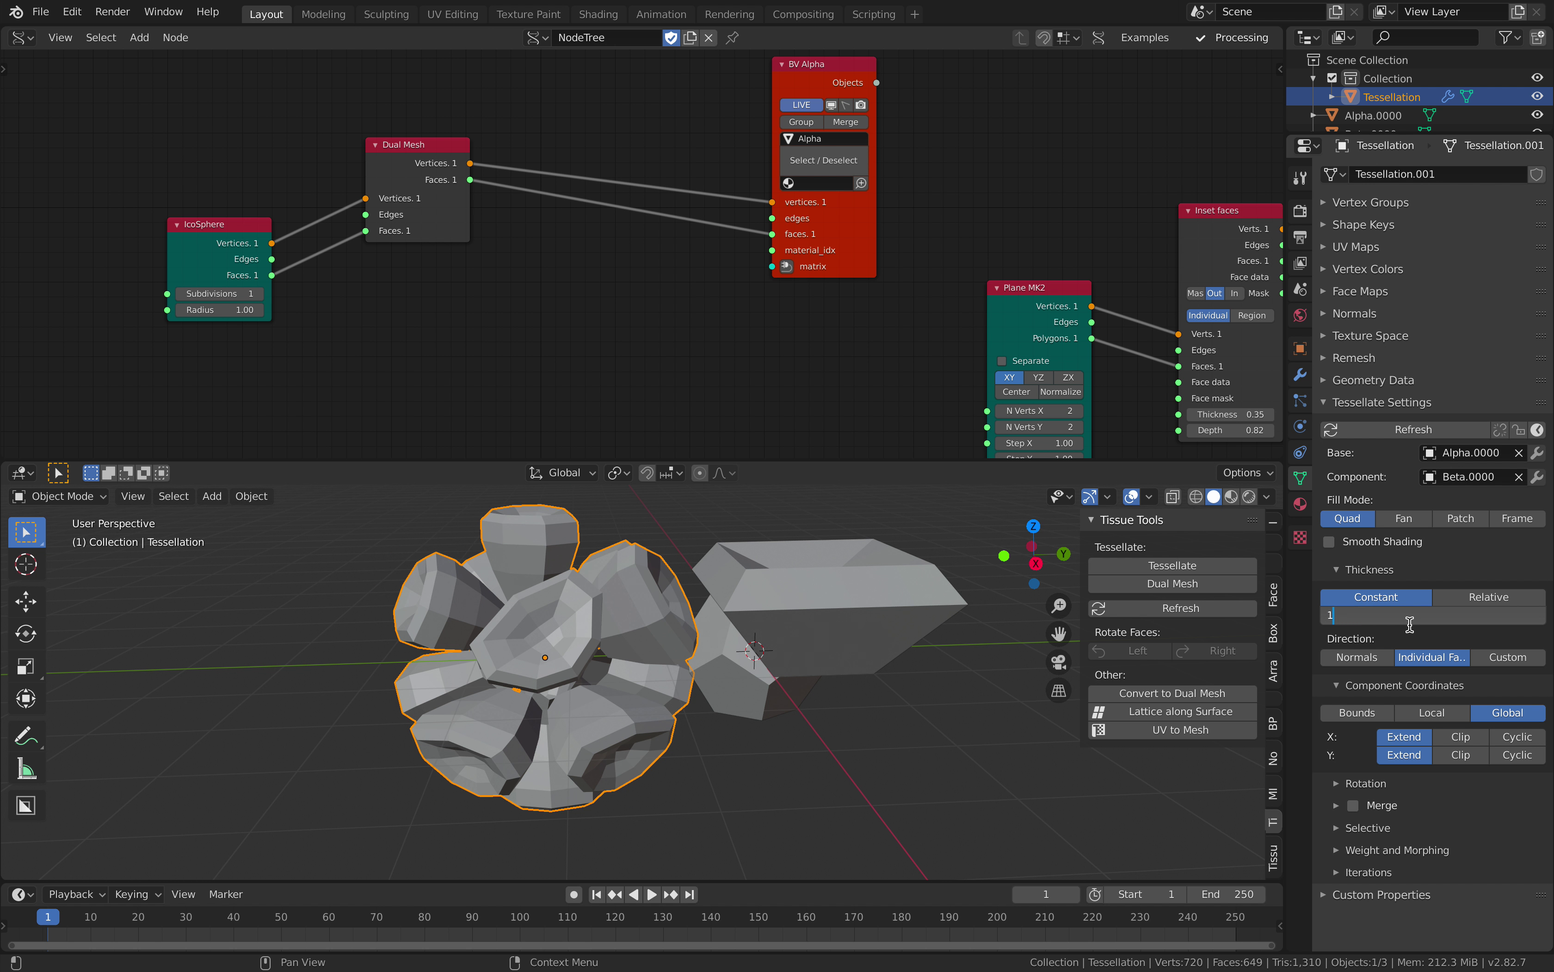
Try the Normals and Custom thickness directions on the tessellation, then return to Individual Faces.
{"action": "left_click", "coordinate": [1362, 657]}
{"action": "left_click", "coordinate": [1415, 657]}
{"action": "left_click", "coordinate": [1361, 660]}
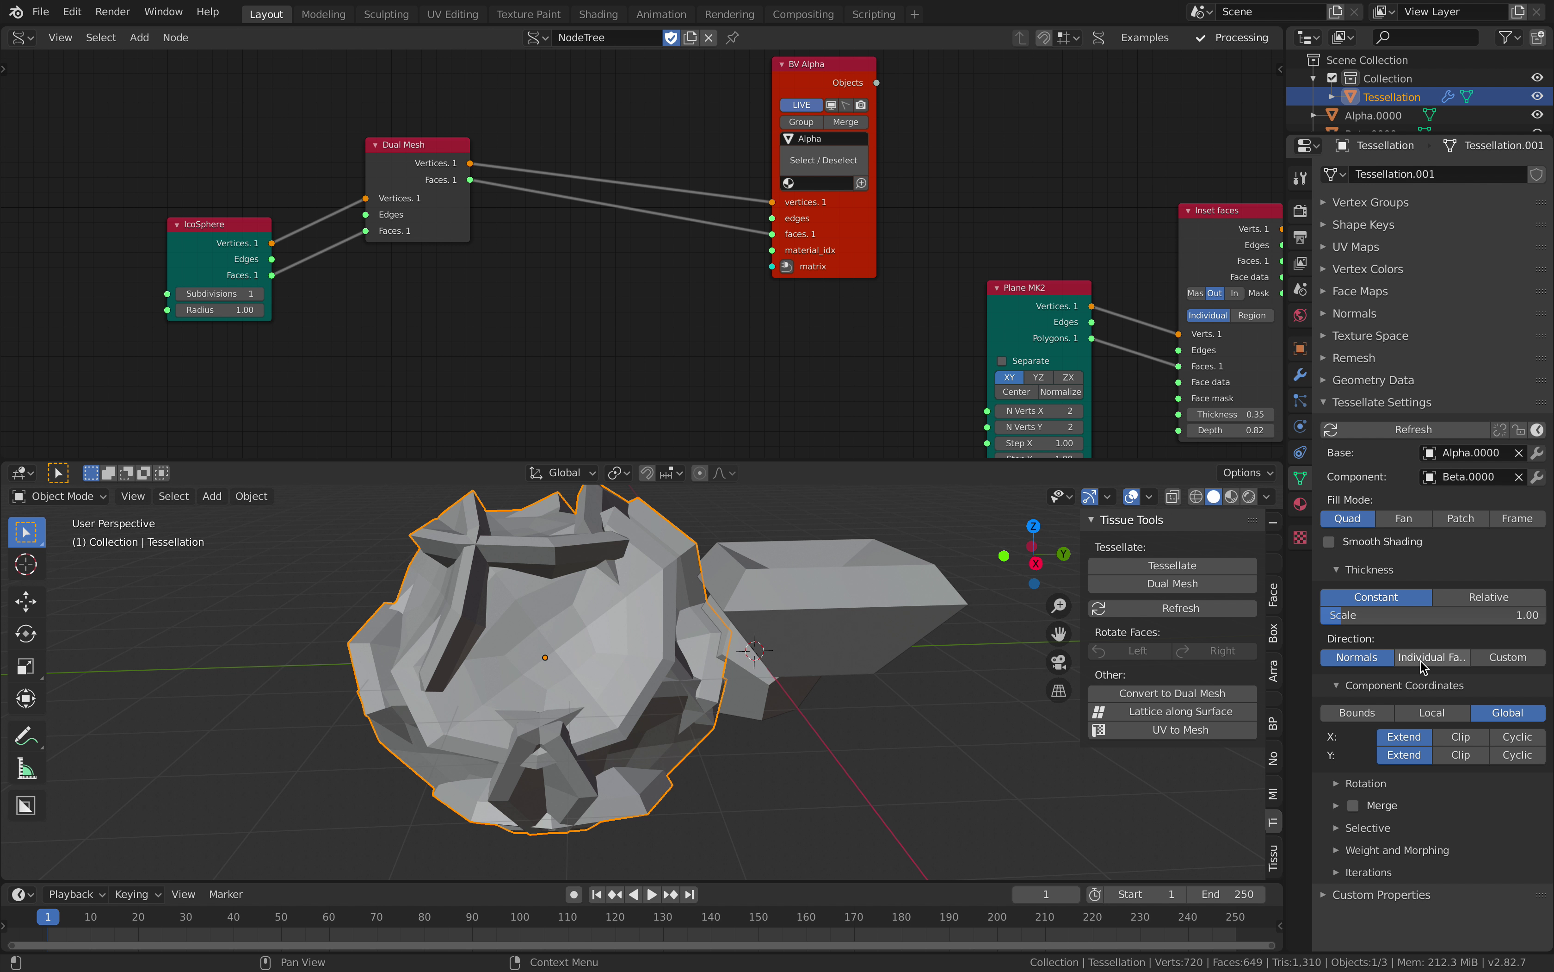
{"action": "left_click", "coordinate": [1421, 660]}
{"action": "left_click", "coordinate": [1499, 659]}
{"action": "left_click", "coordinate": [1449, 657]}
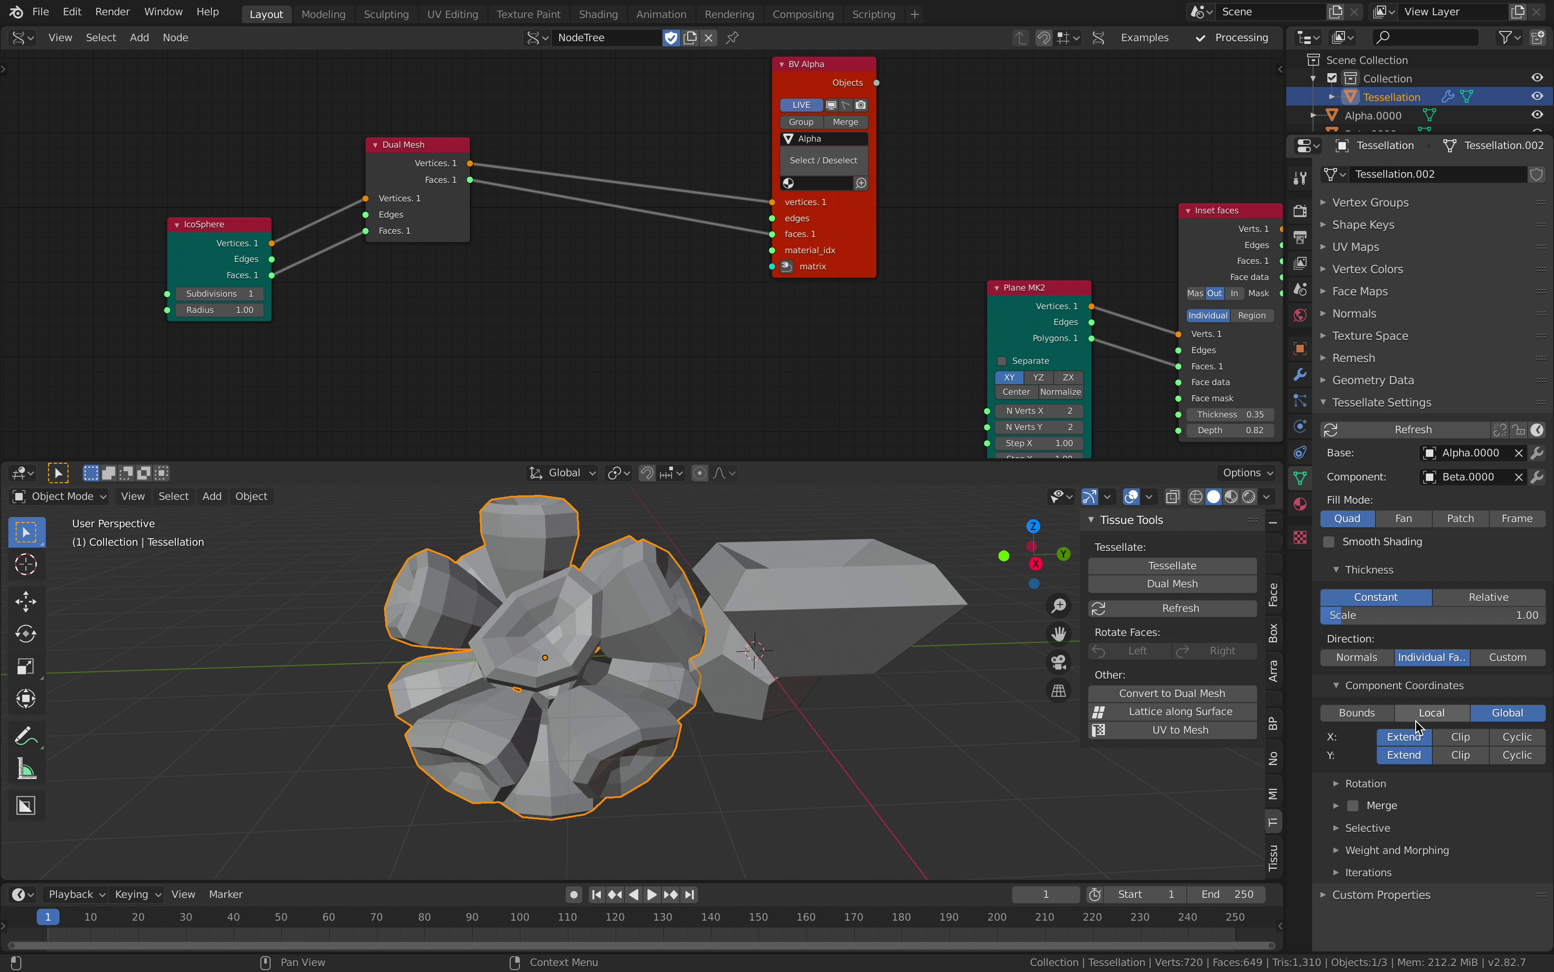
Try Bounds and Local component coordinates on the tessellation.
{"action": "left_click", "coordinate": [1378, 712]}
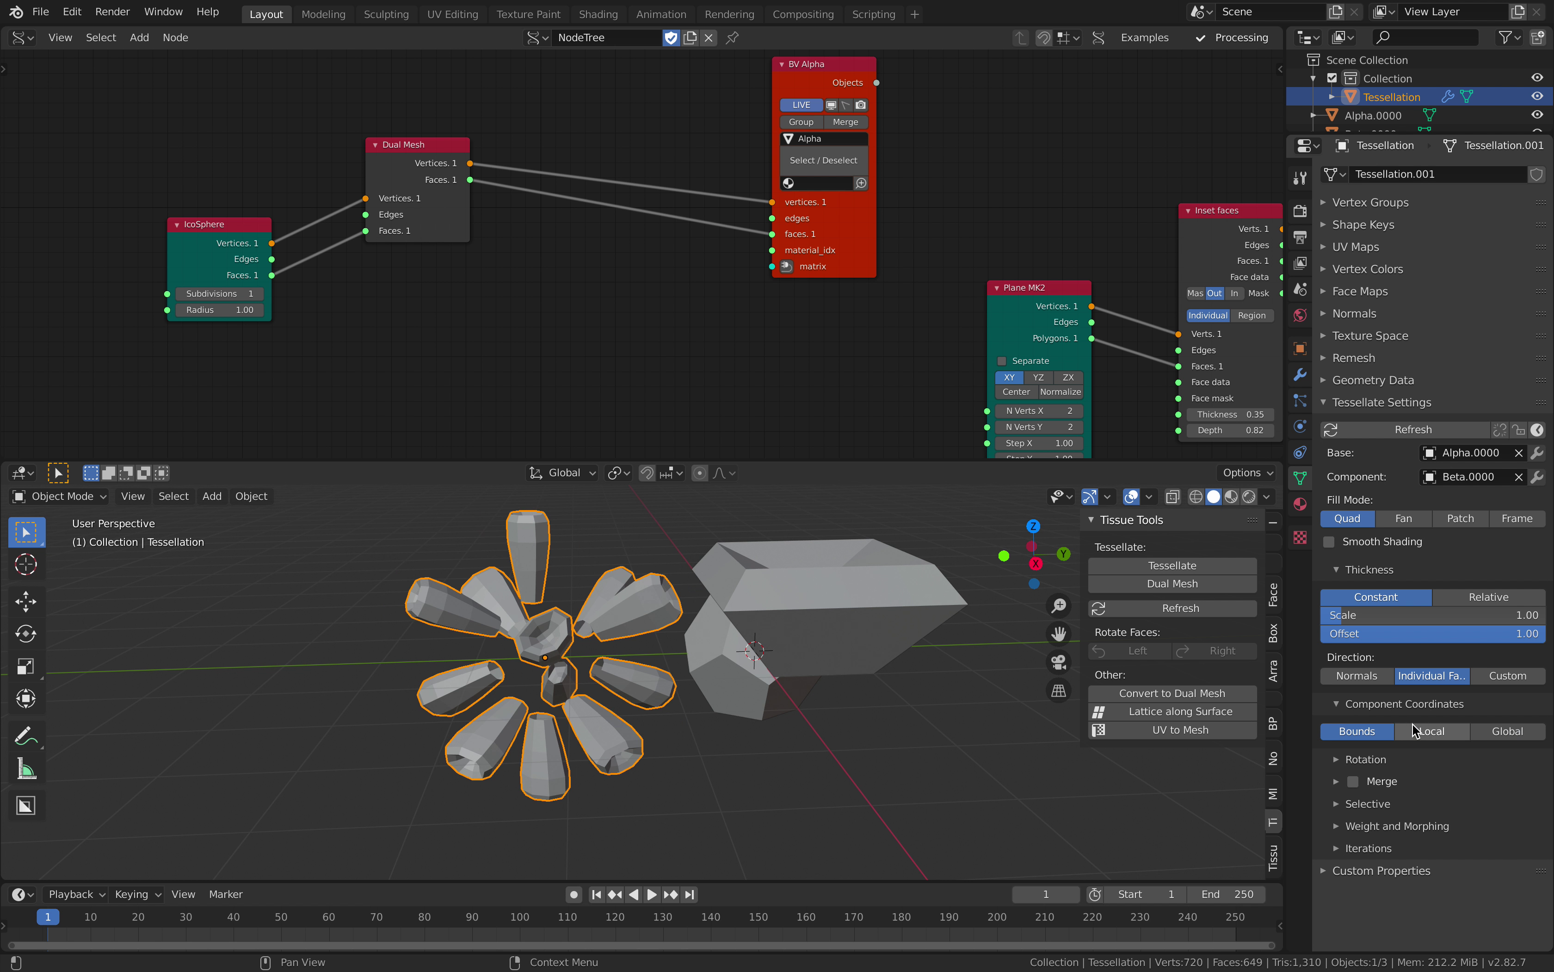
{"action": "mouse_move", "coordinate": [790, 649]}
{"action": "middle_mouse_down"}
{"action": "mouse_move", "coordinate": [852, 630]}
{"action": "mouse_move", "coordinate": [816, 646]}
{"action": "middle_mouse_up"}
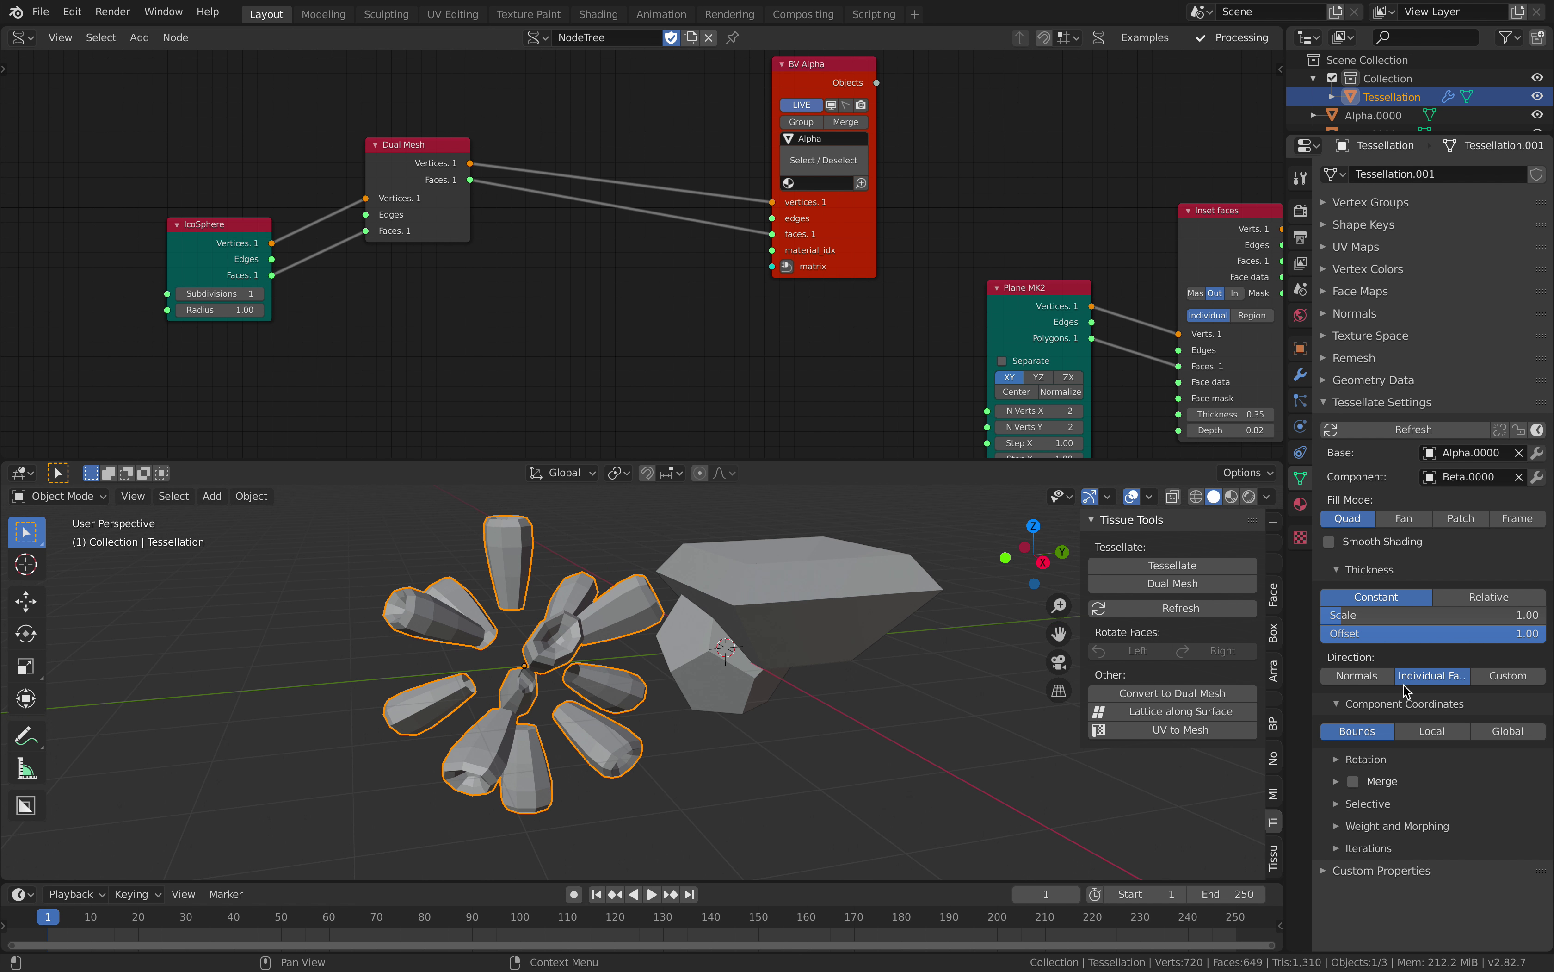
{"action": "left_click", "coordinate": [1430, 733]}
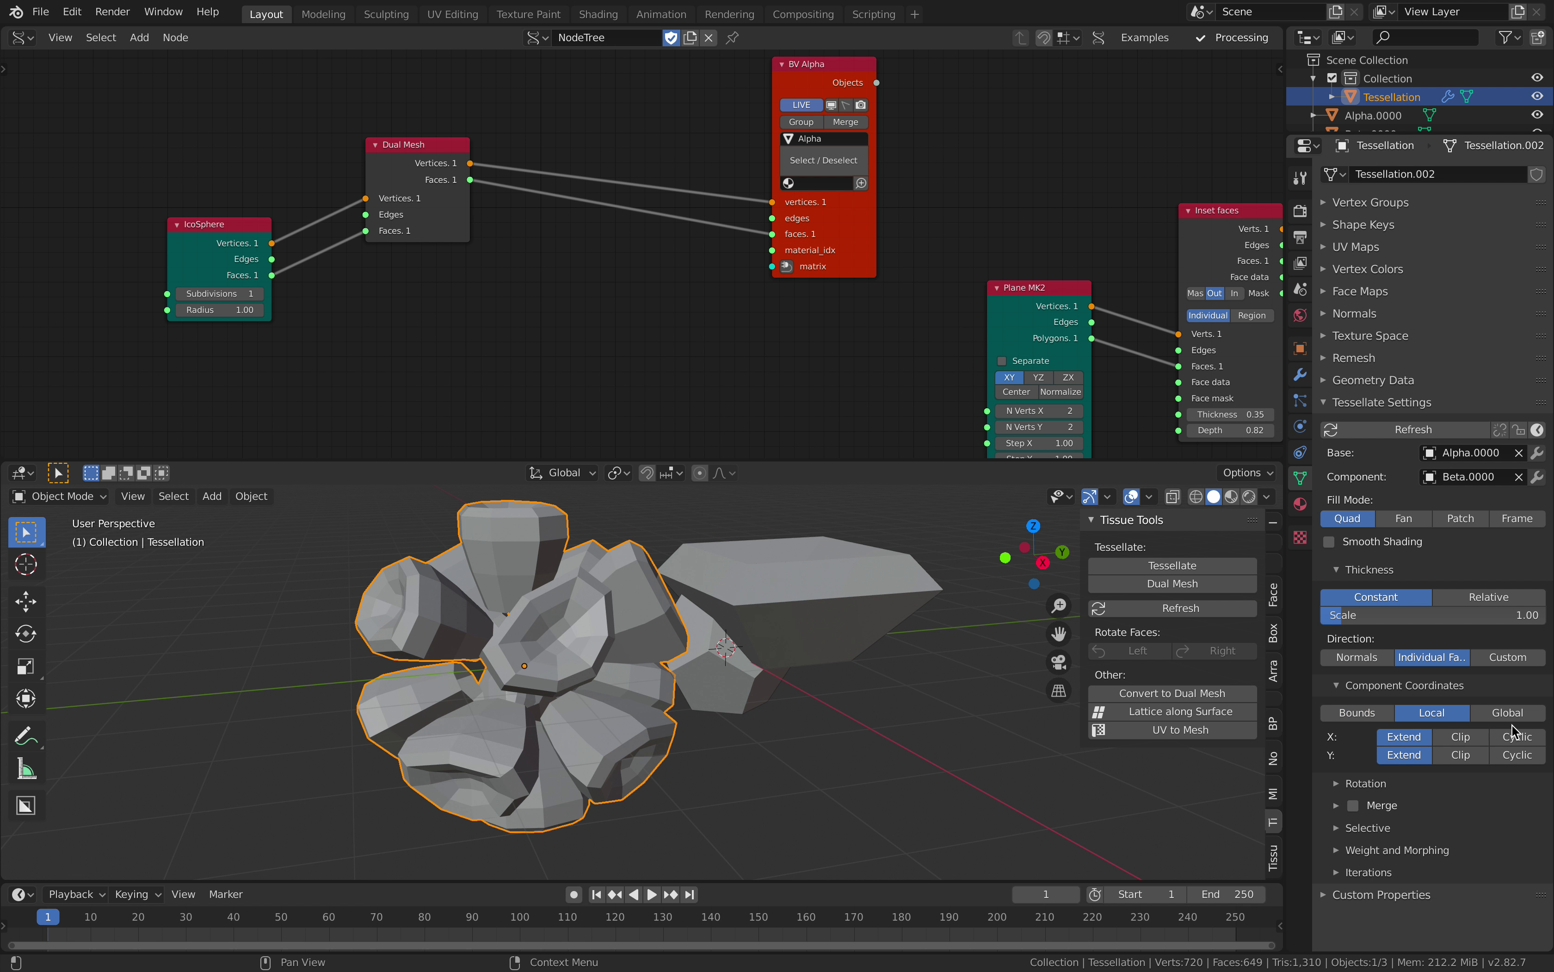
Enable Merge for the tessellation with a distance of 0.00, expanding its settings.
{"action": "left_click", "coordinate": [1353, 805]}
{"action": "left_click", "coordinate": [1338, 805]}
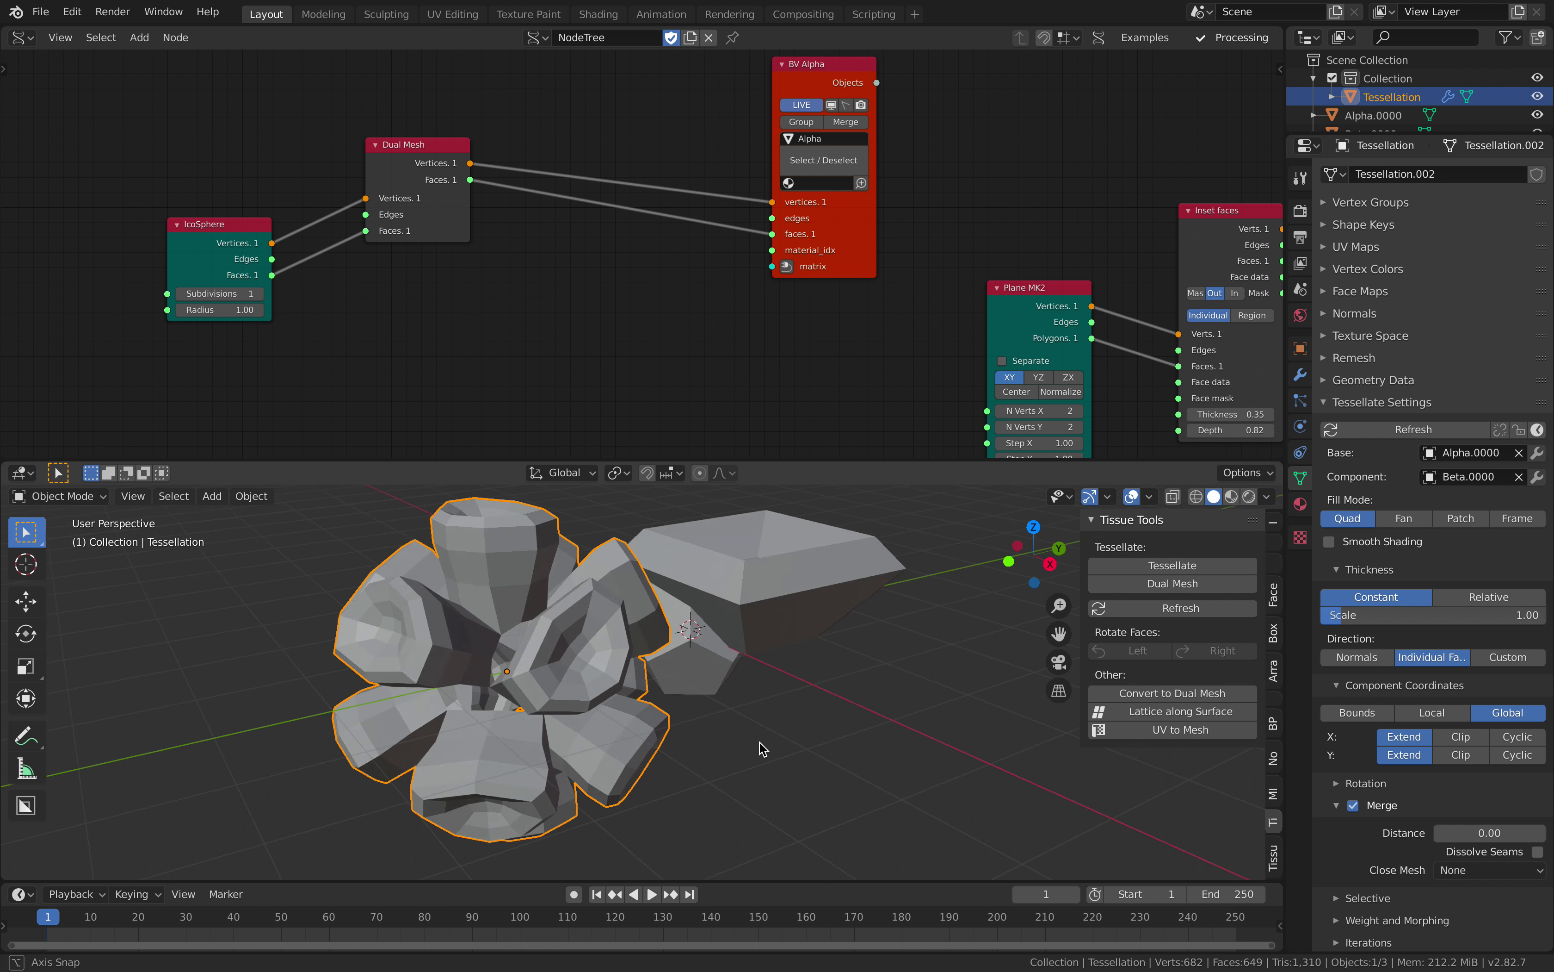
{"action": "middle_click_drag", "start_coordinate": [761, 742], "coordinate": [990, 733]}
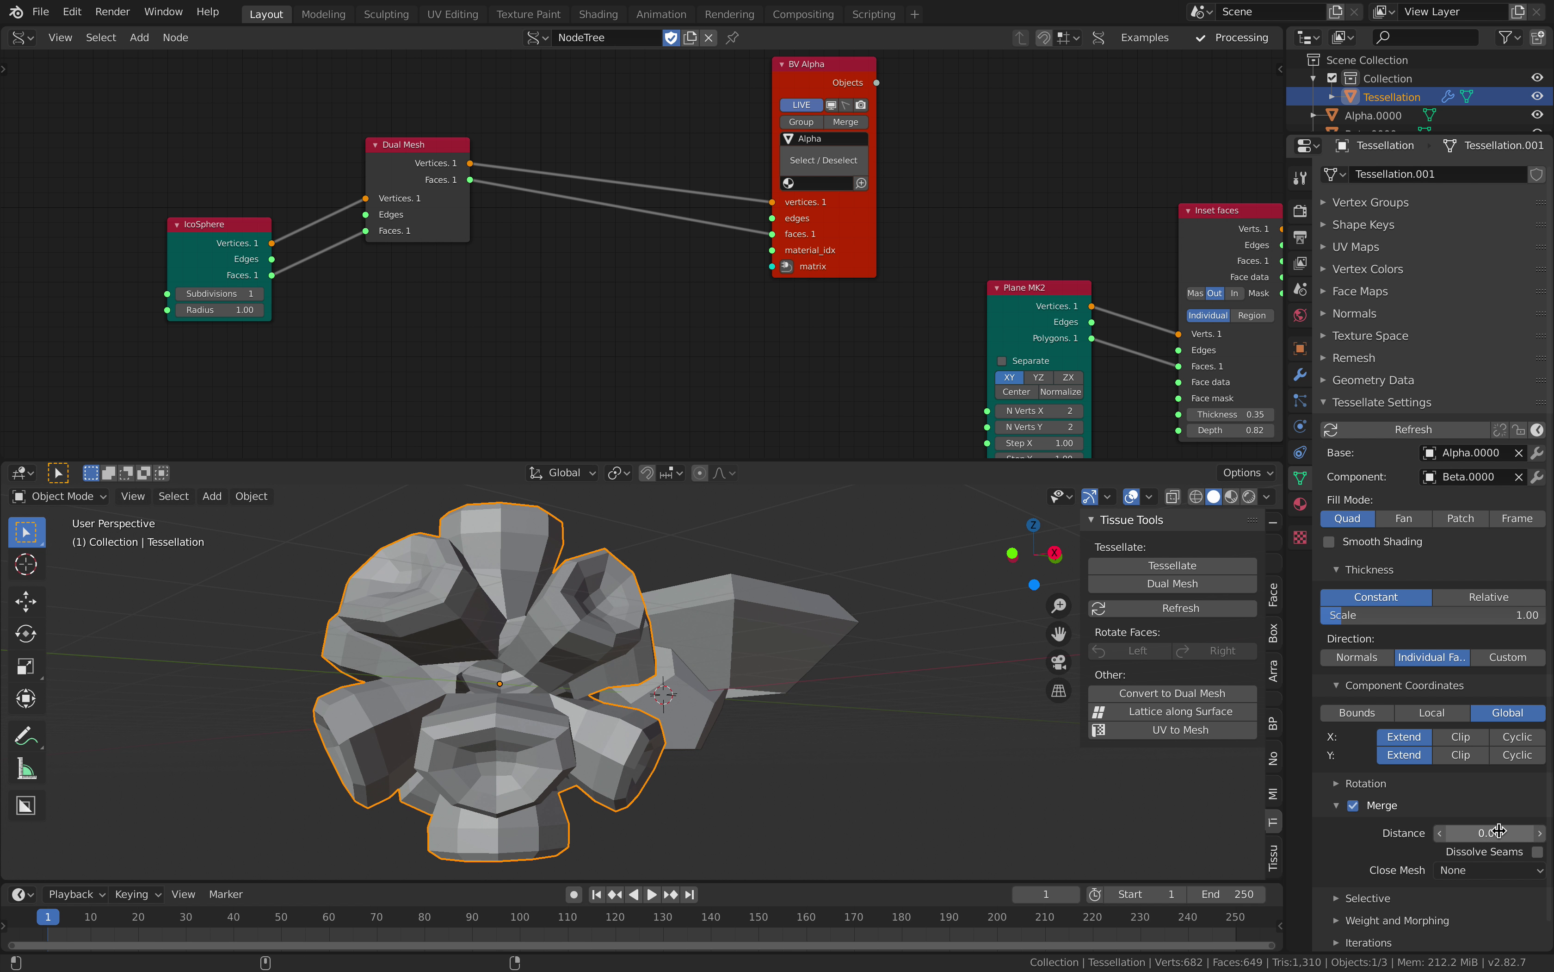
{"action": "left_click_drag", "start_coordinate": [1501, 832], "coordinate": [1480, 832]}
{"action": "middle_click_drag", "start_coordinate": [1006, 745], "coordinate": [752, 624]}
Select the Alpha base object and arrange the IcoSphere, Dual Mesh and BV Alpha nodes closer together.
{"action": "left_click", "coordinate": [712, 689]}
{"action": "left_click_drag", "start_coordinate": [427, 158], "coordinate": [461, 165]}
{"action": "left_click_drag", "start_coordinate": [253, 224], "coordinate": [229, 221]}
{"action": "left_click_drag", "start_coordinate": [481, 172], "coordinate": [445, 192]}
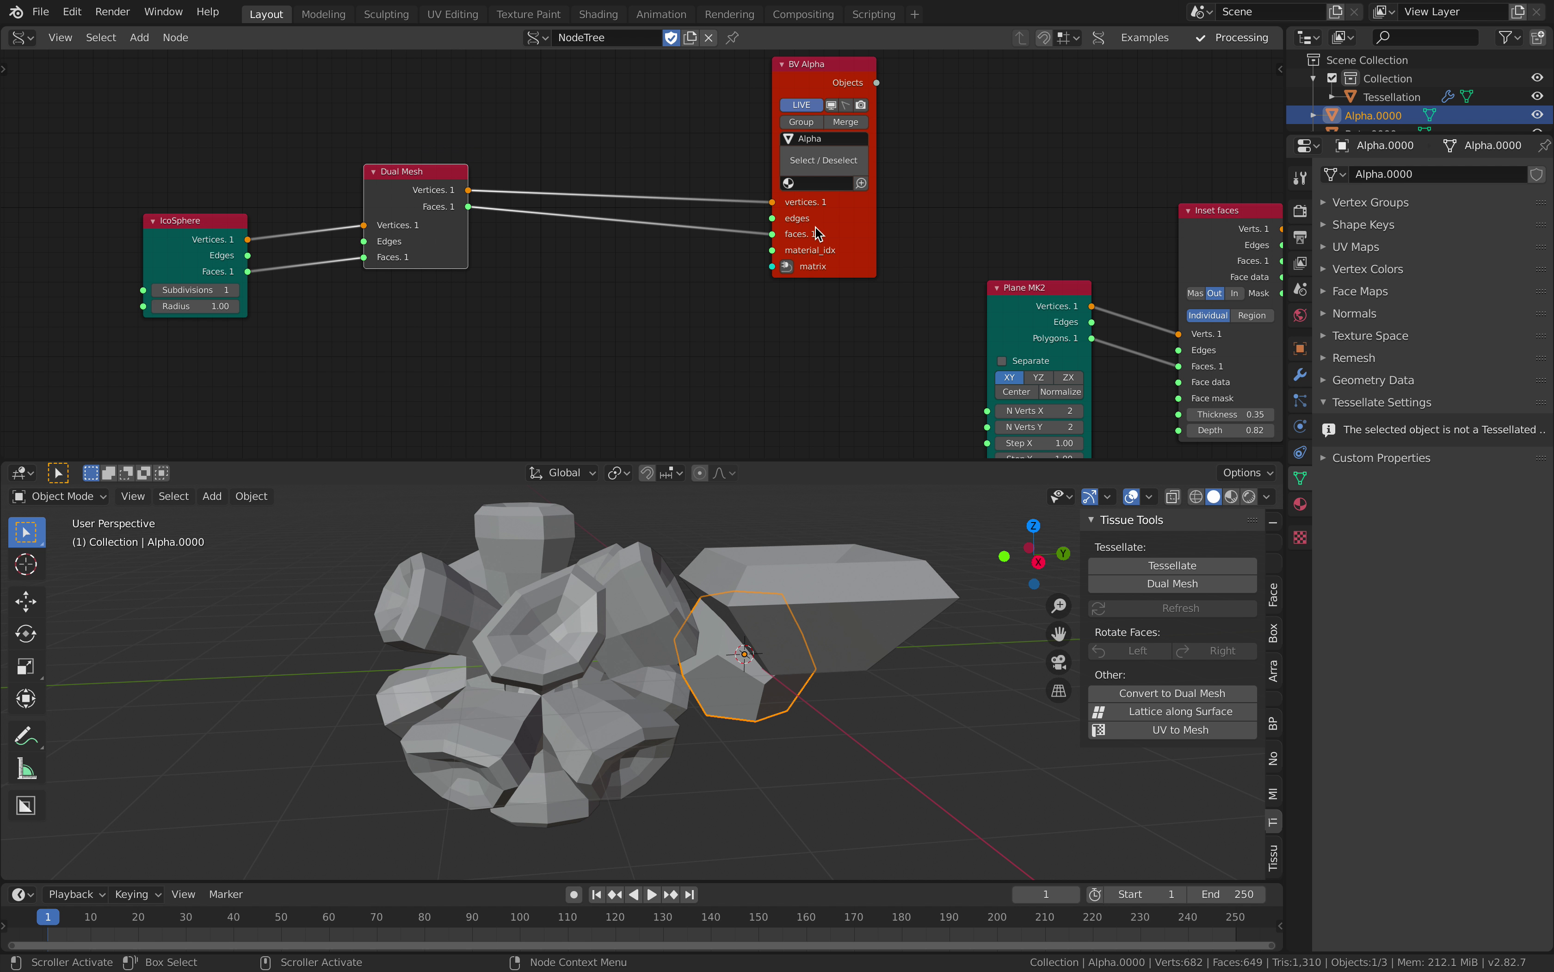
{"action": "left_click_drag", "start_coordinate": [817, 232], "coordinate": [640, 260]}
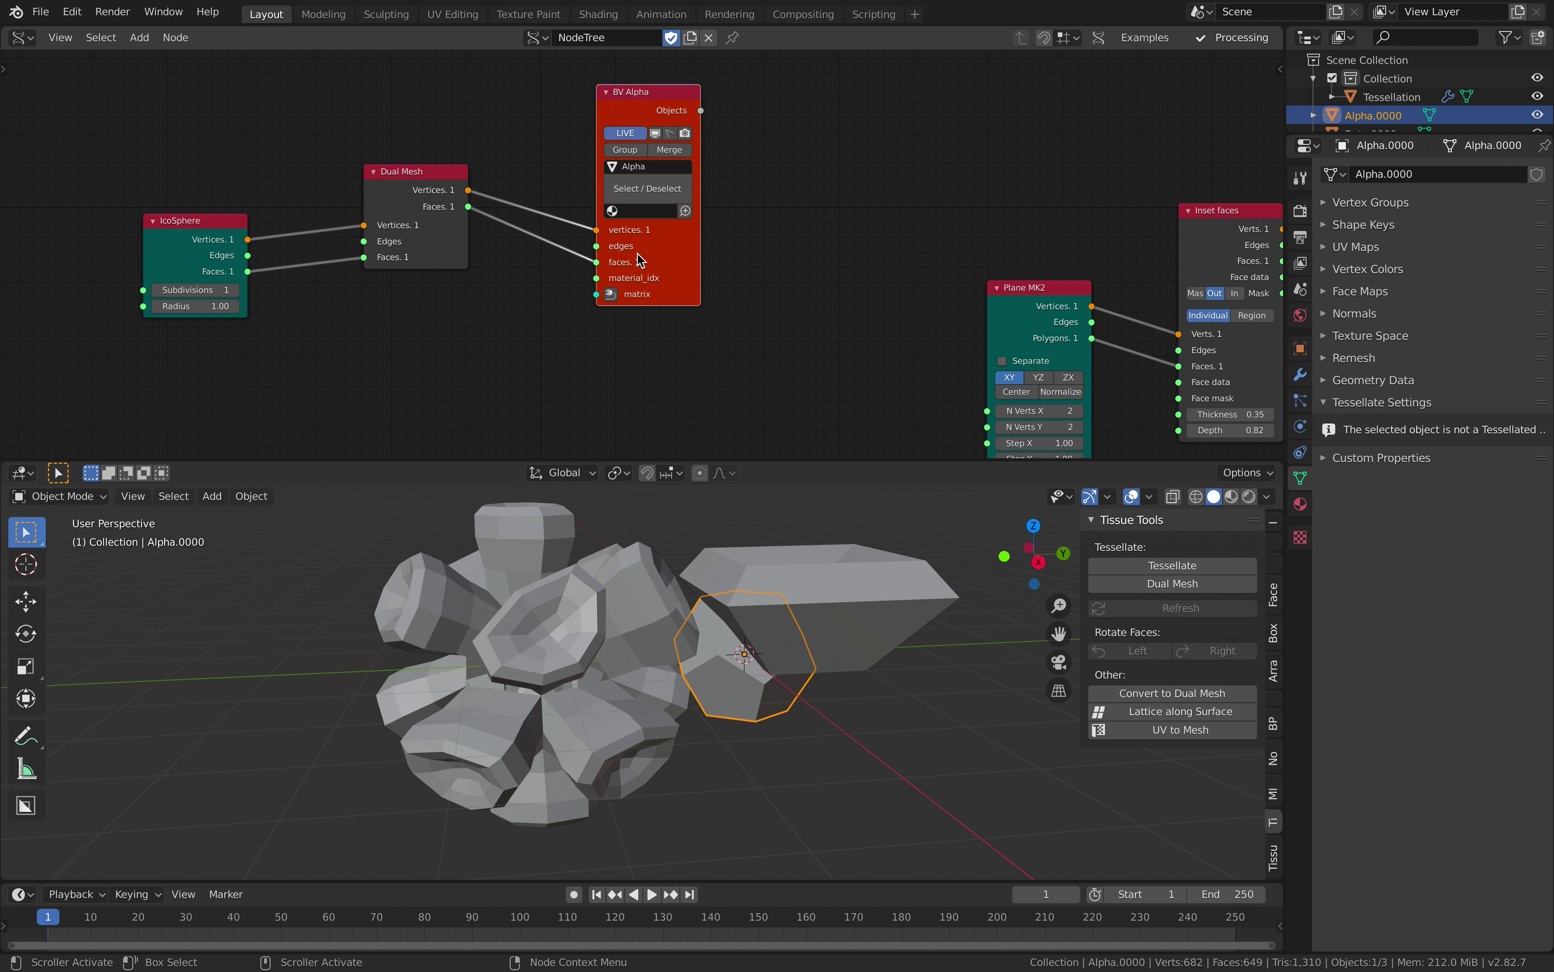
Add a Subdivision Surface modifier to the Alpha base object, turn off BV Alpha's live update, and apply the modifier.
{"action": "left_click", "coordinate": [1300, 373]}
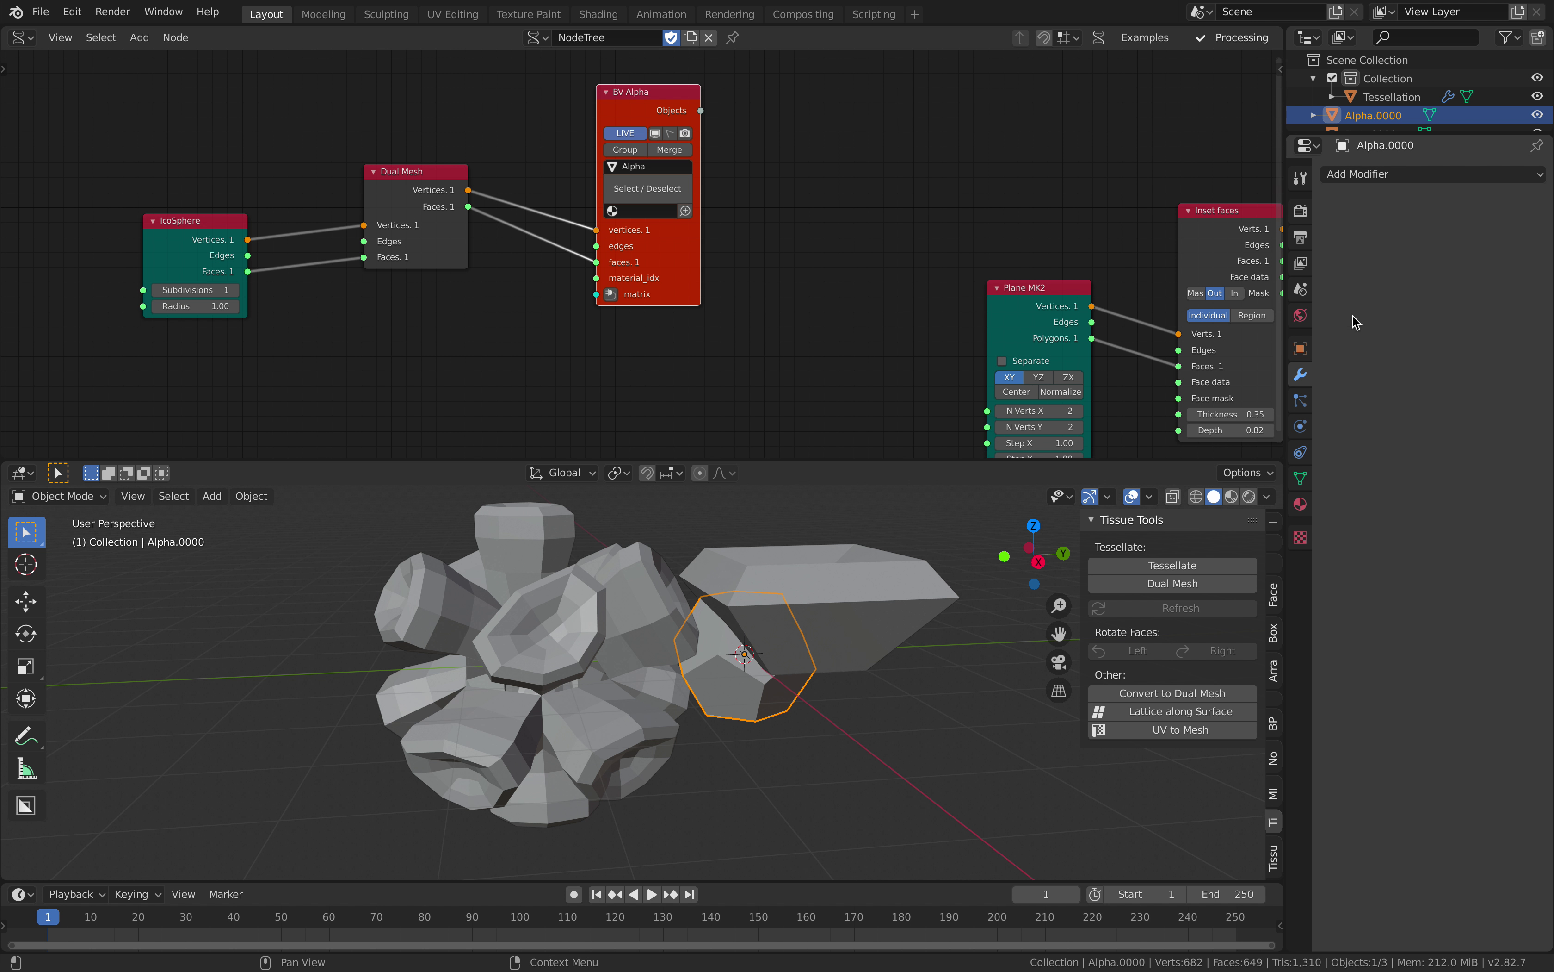
{"action": "left_click", "coordinate": [1414, 177]}
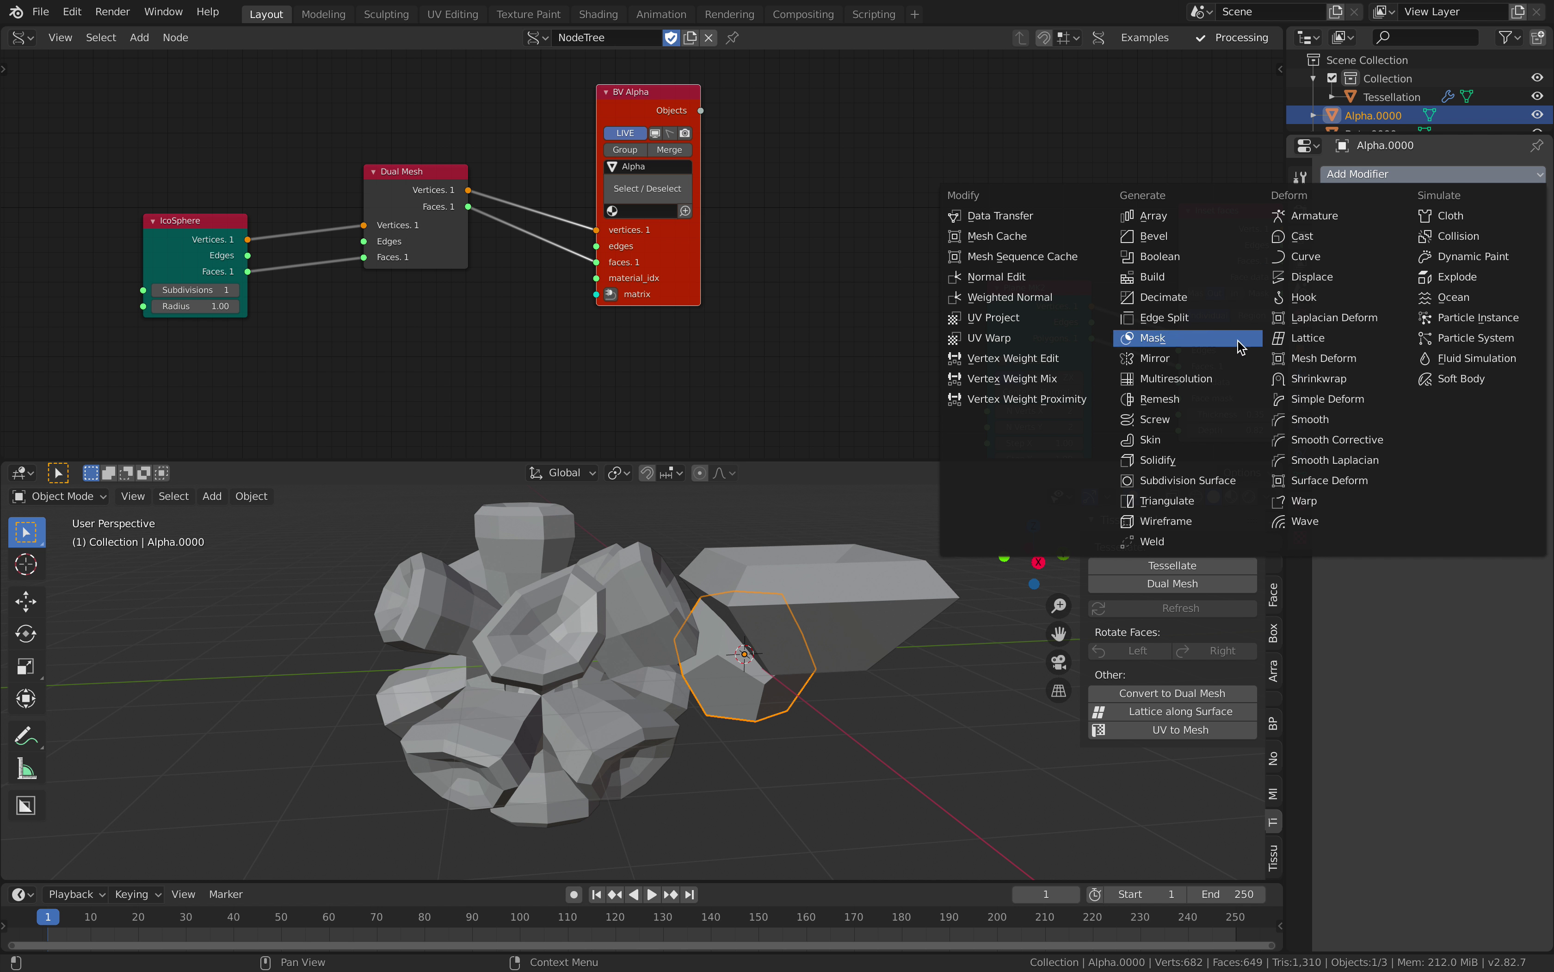
{"action": "left_click", "coordinate": [1222, 486]}
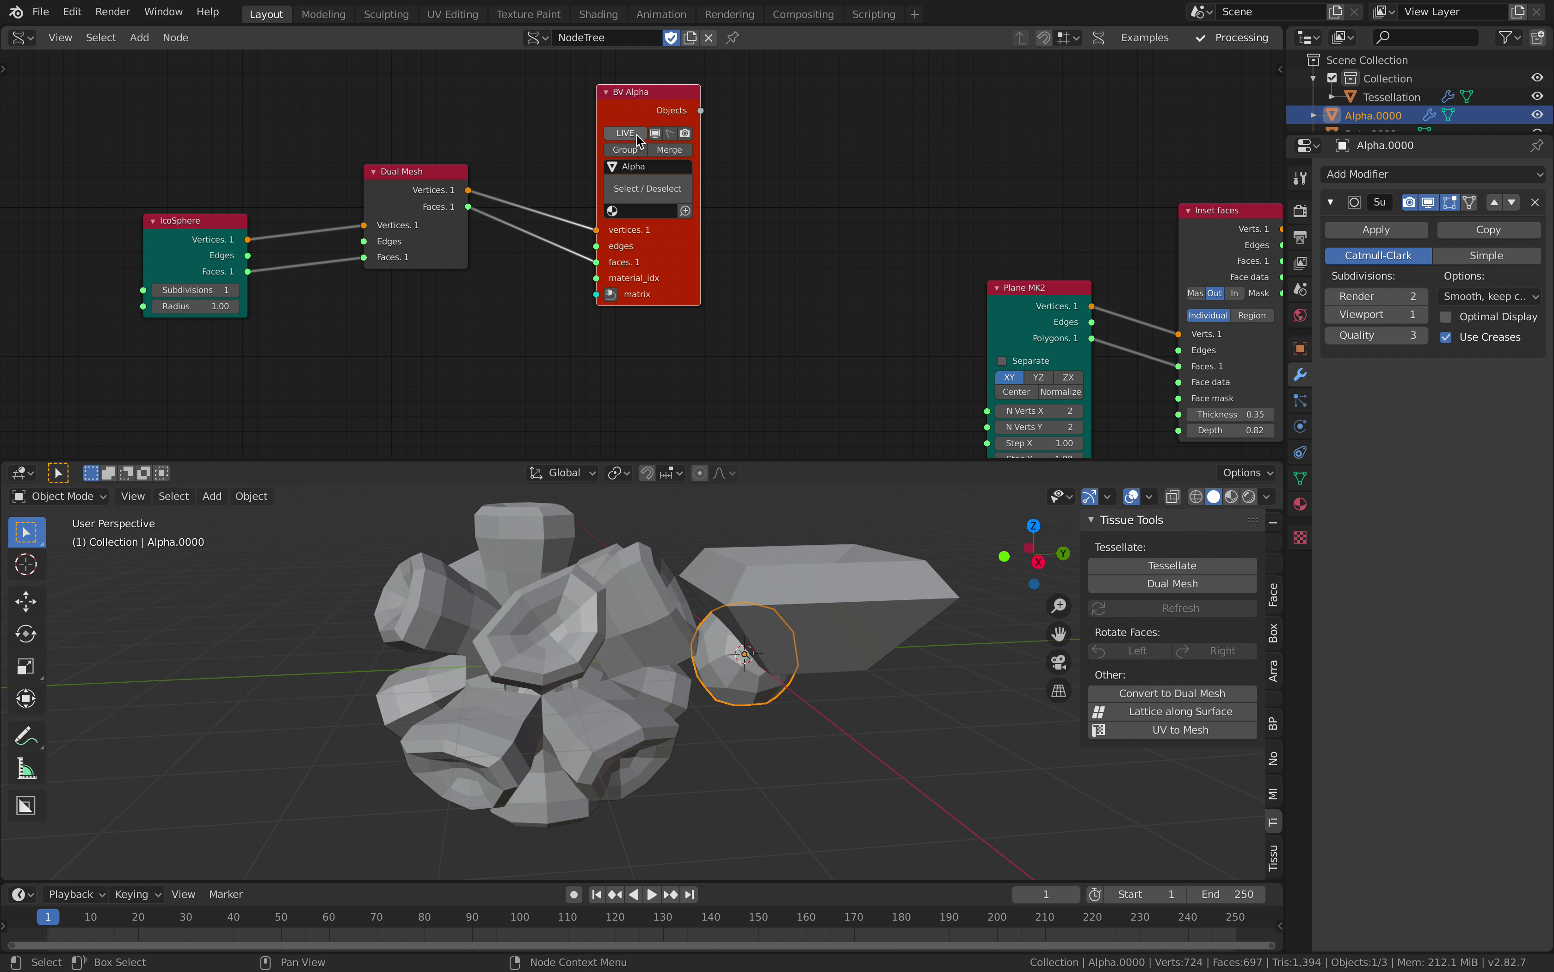
{"action": "left_click", "coordinate": [1374, 231]}
Select the tessellated object and refresh its tessellation over the subdivided Alpha base.
{"action": "left_click", "coordinate": [595, 683]}
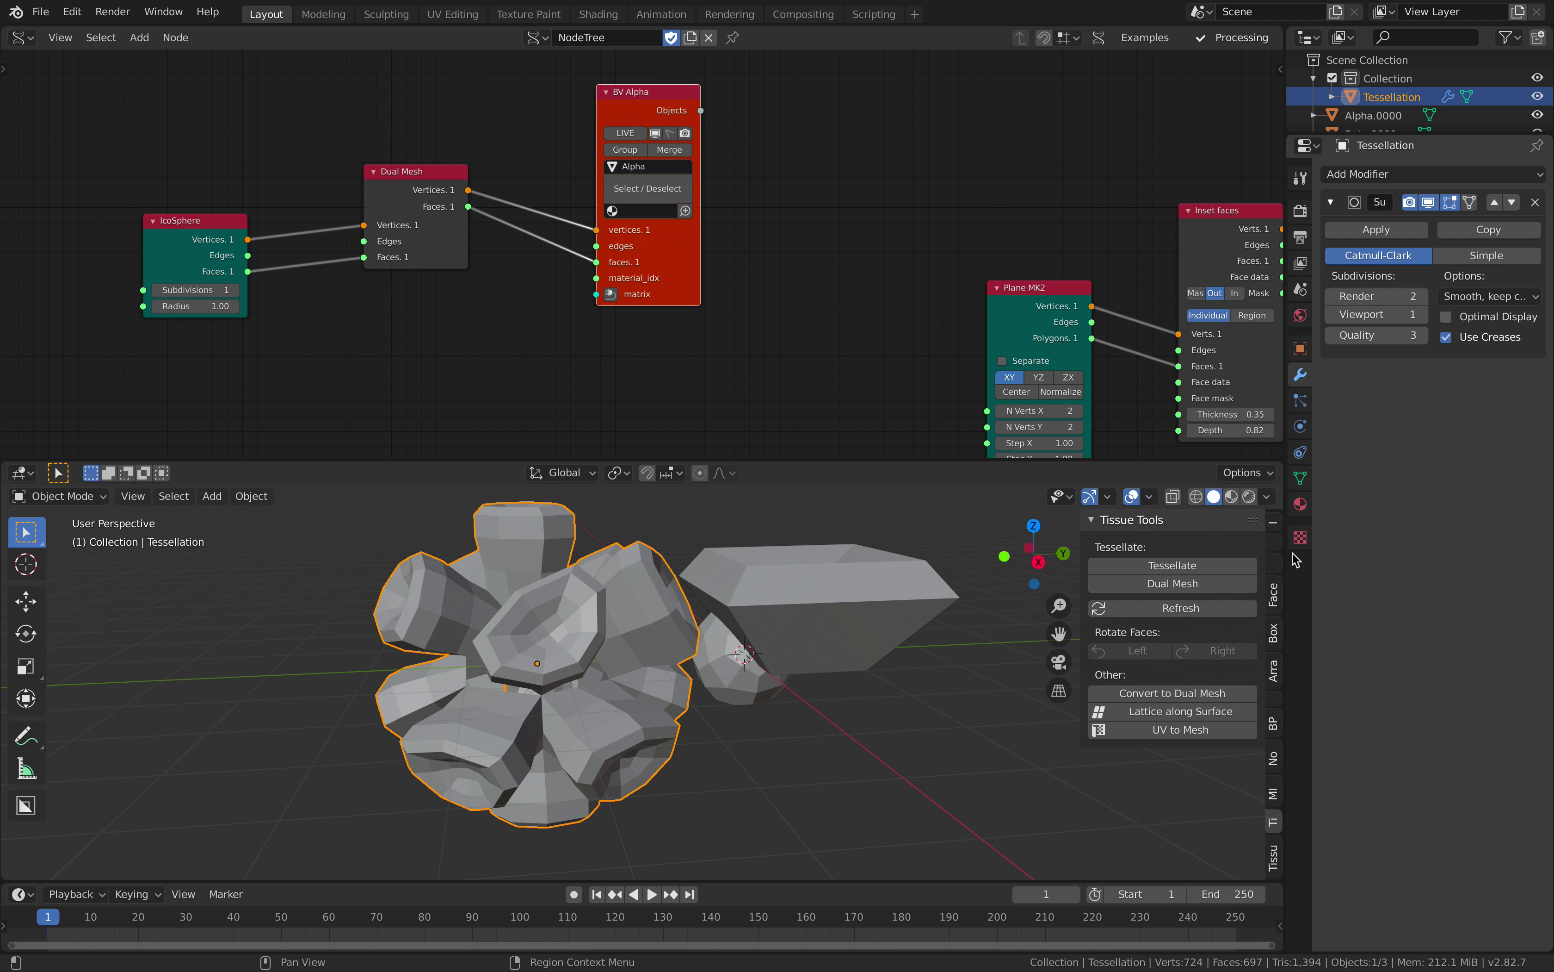
{"action": "left_click", "coordinate": [1299, 477]}
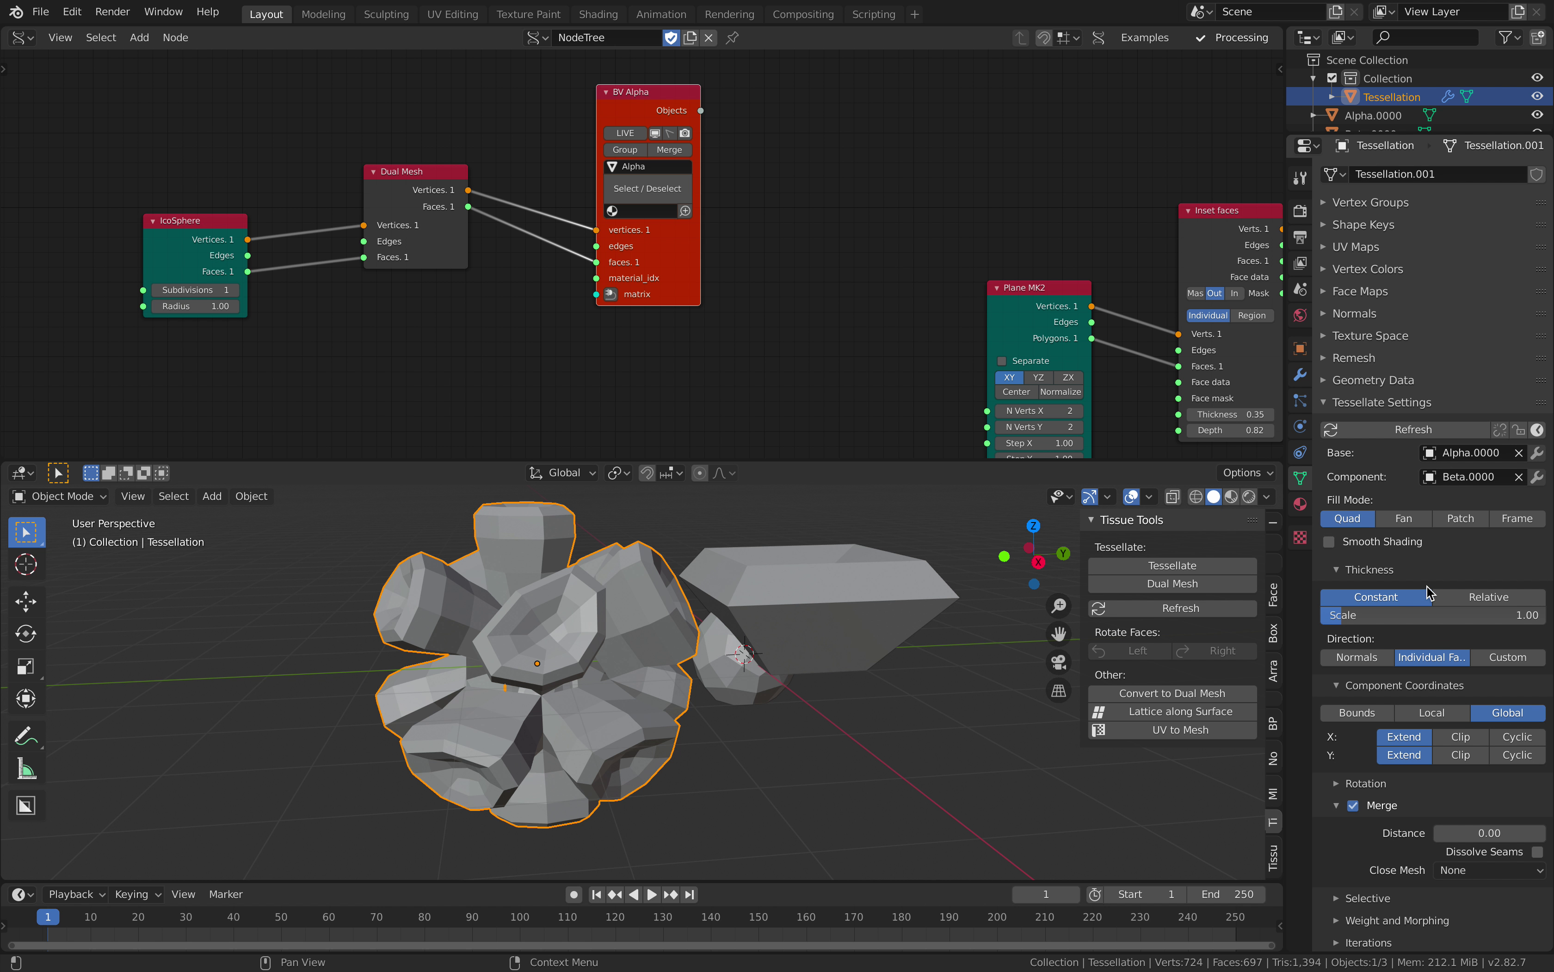
{"action": "scroll", "coordinate": [1434, 591], "scroll_direction": "down", "scroll_amount": 1}
{"action": "scroll", "coordinate": [1437, 651], "scroll_direction": "up", "scroll_amount": 1}
{"action": "left_click", "coordinate": [1414, 429]}
{"action": "middle_click_drag", "start_coordinate": [719, 745], "coordinate": [766, 685]}
{"action": "scroll", "coordinate": [777, 687], "scroll_direction": "down", "scroll_amount": 2}
Duplicate the tessellated object beside the original and set the copy's Subdivision Surface to level 2.
{"action": "key", "text": "shift+d"}
{"action": "left_click", "coordinate": [511, 673]}
{"action": "middle_click_drag", "start_coordinate": [511, 673], "coordinate": [600, 660], "text": "shift"}
{"action": "scroll", "coordinate": [571, 672], "scroll_direction": "up", "scroll_amount": 2}
{"action": "key", "text": "ctrl+2"}
{"action": "middle_click_drag", "start_coordinate": [450, 690], "coordinate": [573, 625], "text": "shift"}
{"action": "scroll", "coordinate": [573, 625], "scroll_direction": "up", "scroll_amount": 2}
{"action": "scroll", "coordinate": [573, 632], "scroll_direction": "down", "scroll_amount": 3}
Apply Shade Smooth to the duplicated tessellation.
{"action": "right_click", "coordinate": [521, 585]}
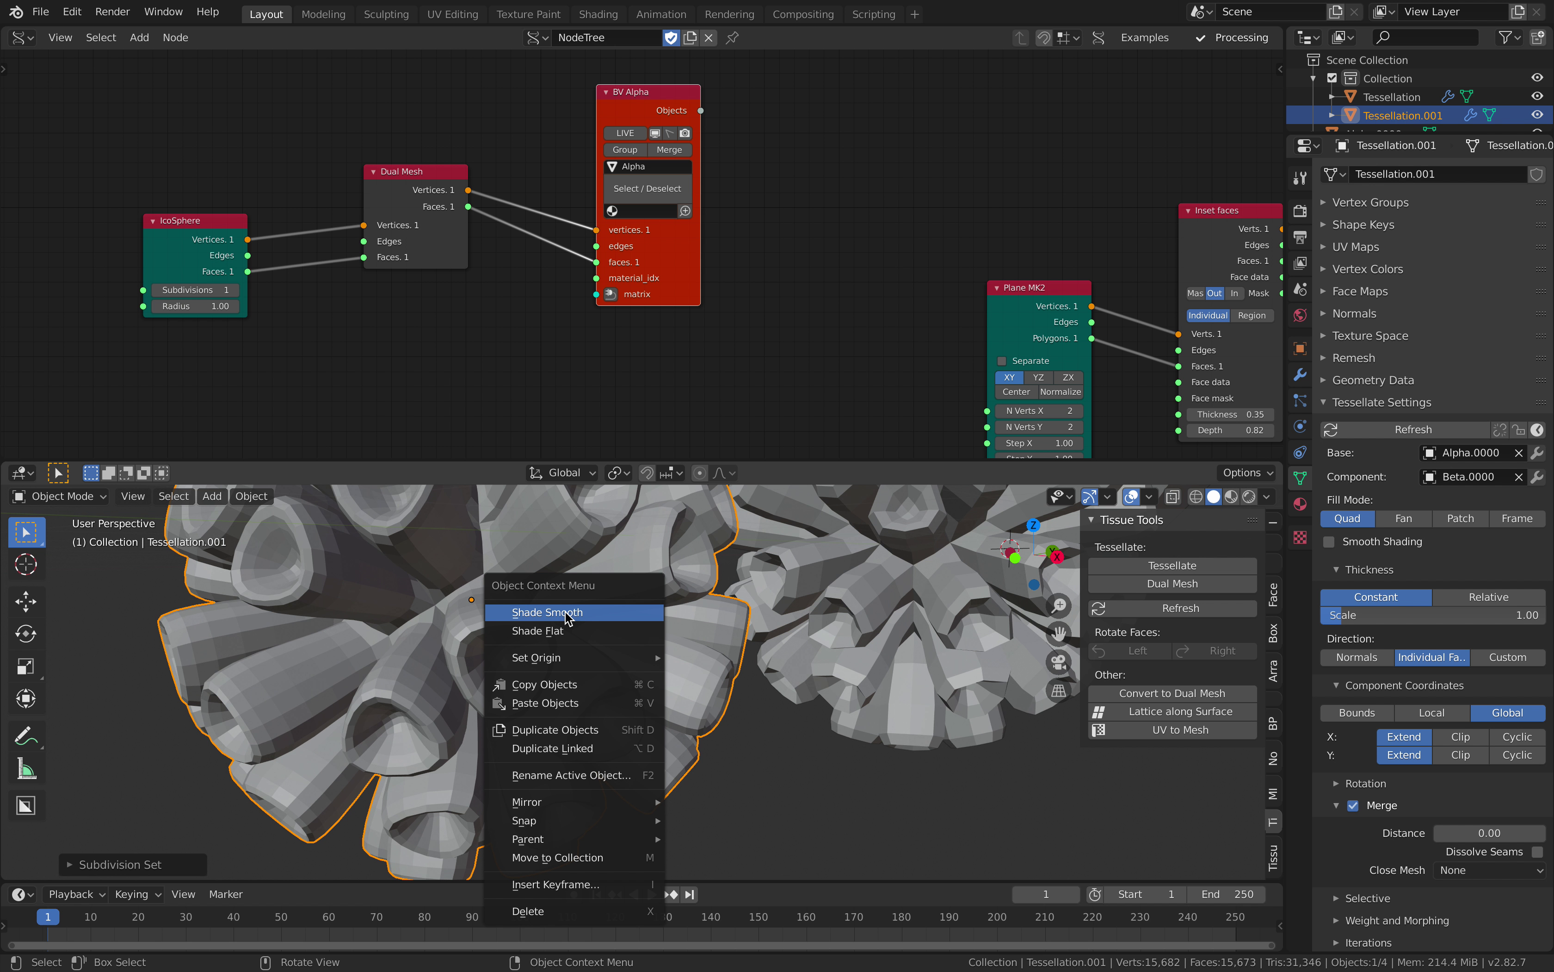
{"action": "left_click", "coordinate": [520, 597]}
{"action": "scroll", "coordinate": [521, 596], "scroll_direction": "down", "scroll_amount": 2}
Enable screen-space Cavity in the viewport's solid shading options.
{"action": "left_click", "coordinate": [1267, 497]}
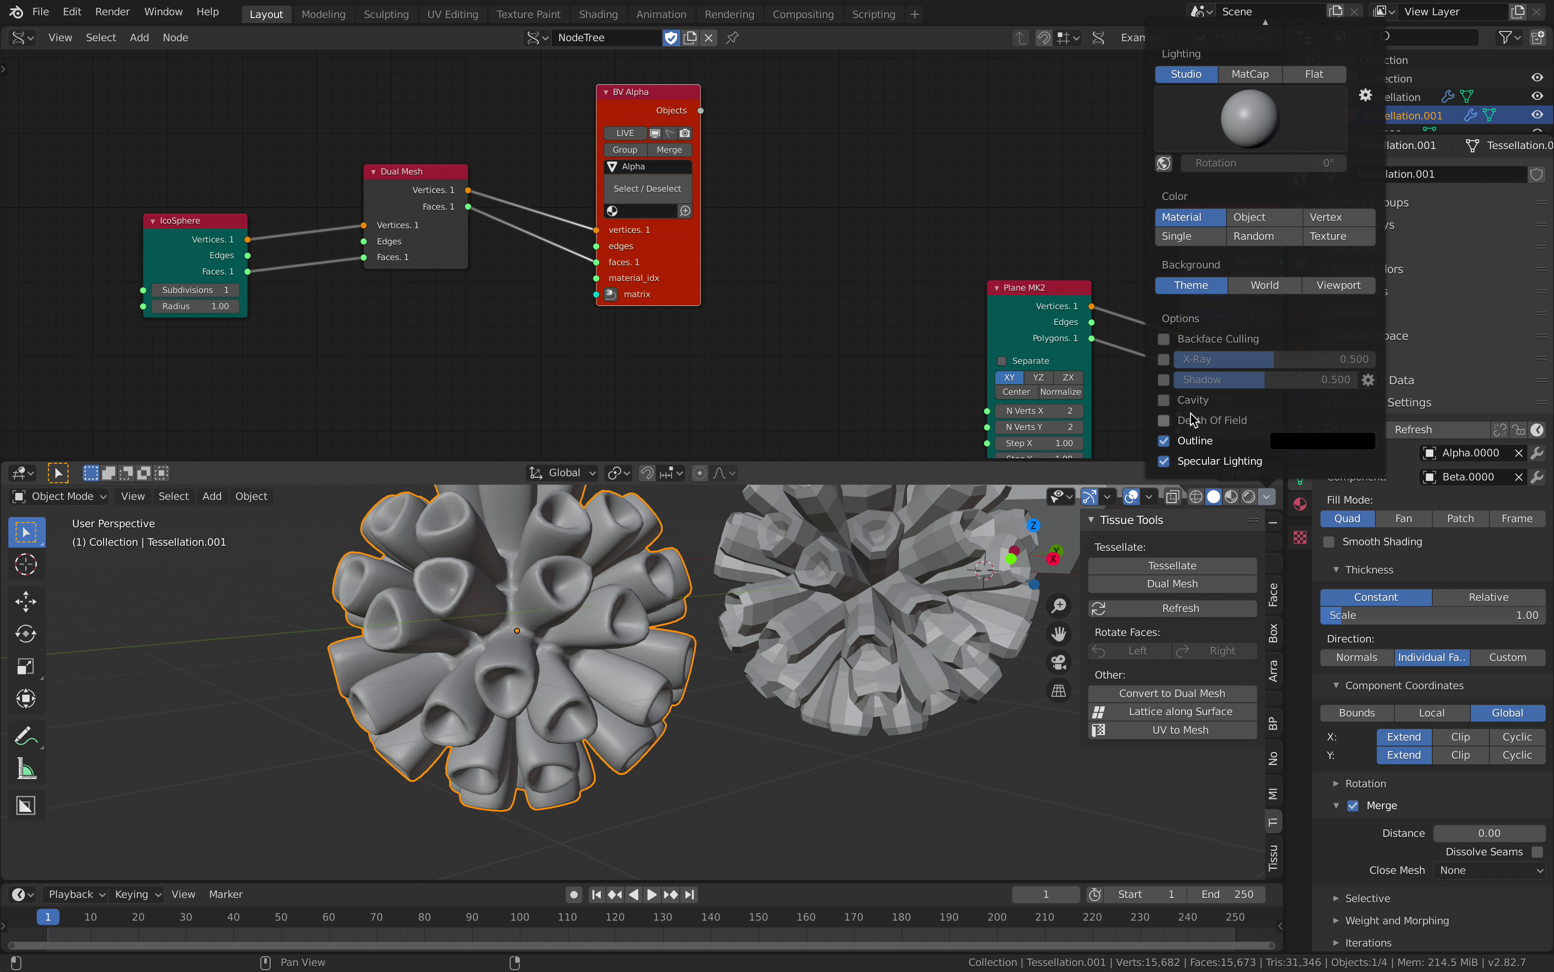
{"action": "left_click", "coordinate": [1164, 399]}
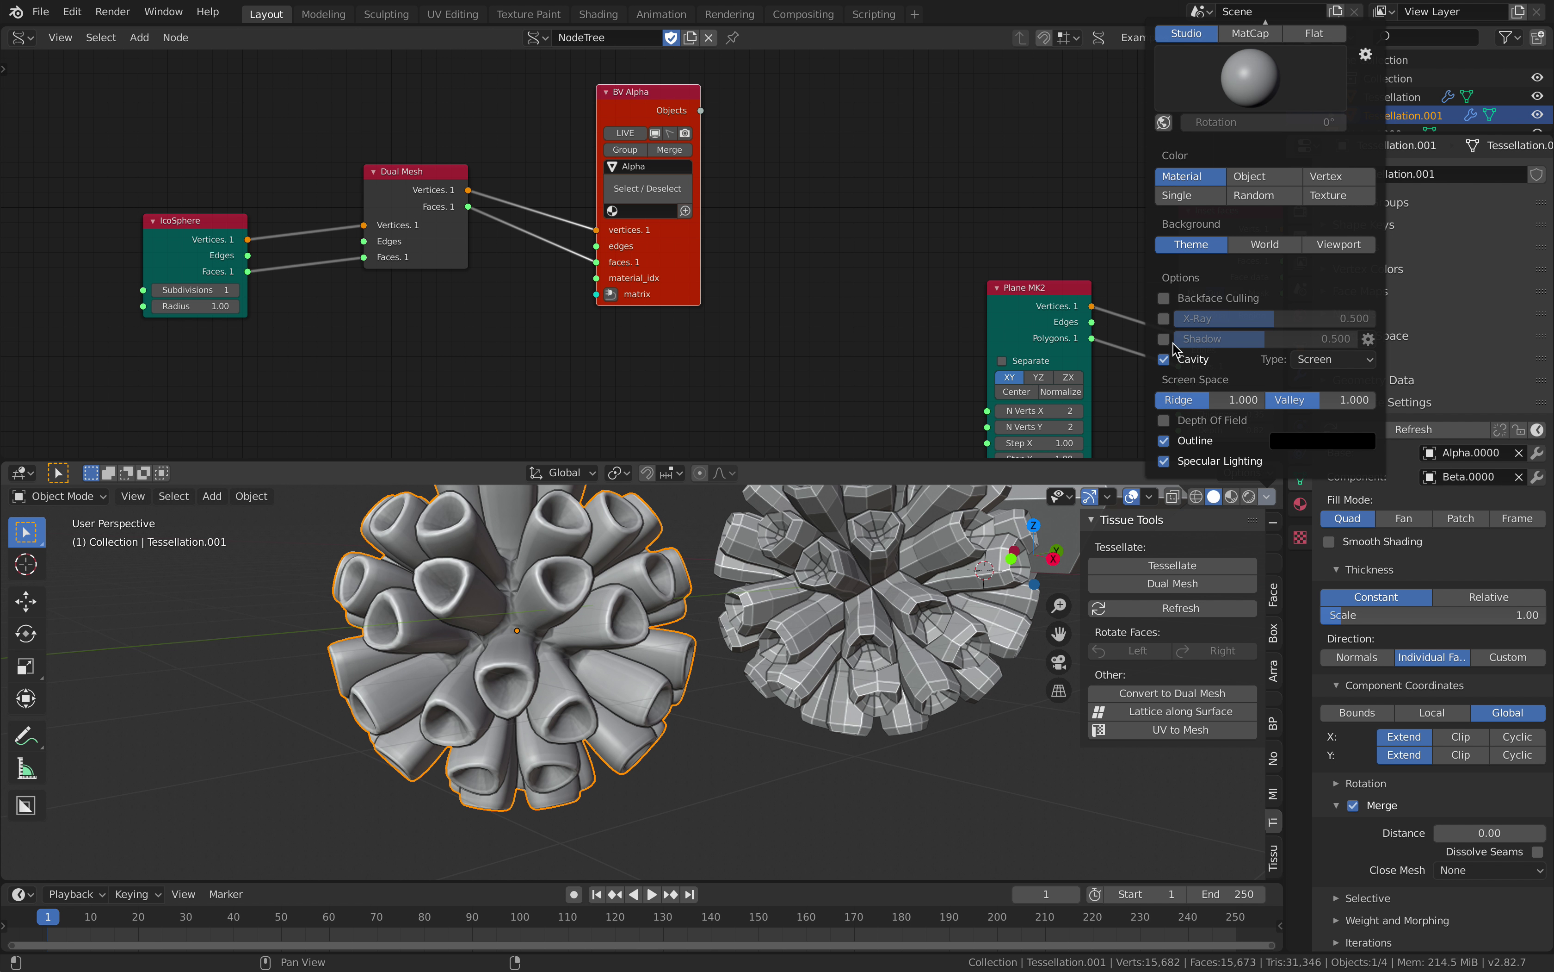
{"action": "mouse_move", "coordinate": [925, 552]}
{"action": "middle_mouse_down"}
{"action": "mouse_move", "coordinate": [973, 589]}
{"action": "mouse_move", "coordinate": [501, 665]}
{"action": "mouse_move", "coordinate": [533, 656]}
{"action": "middle_mouse_up"}
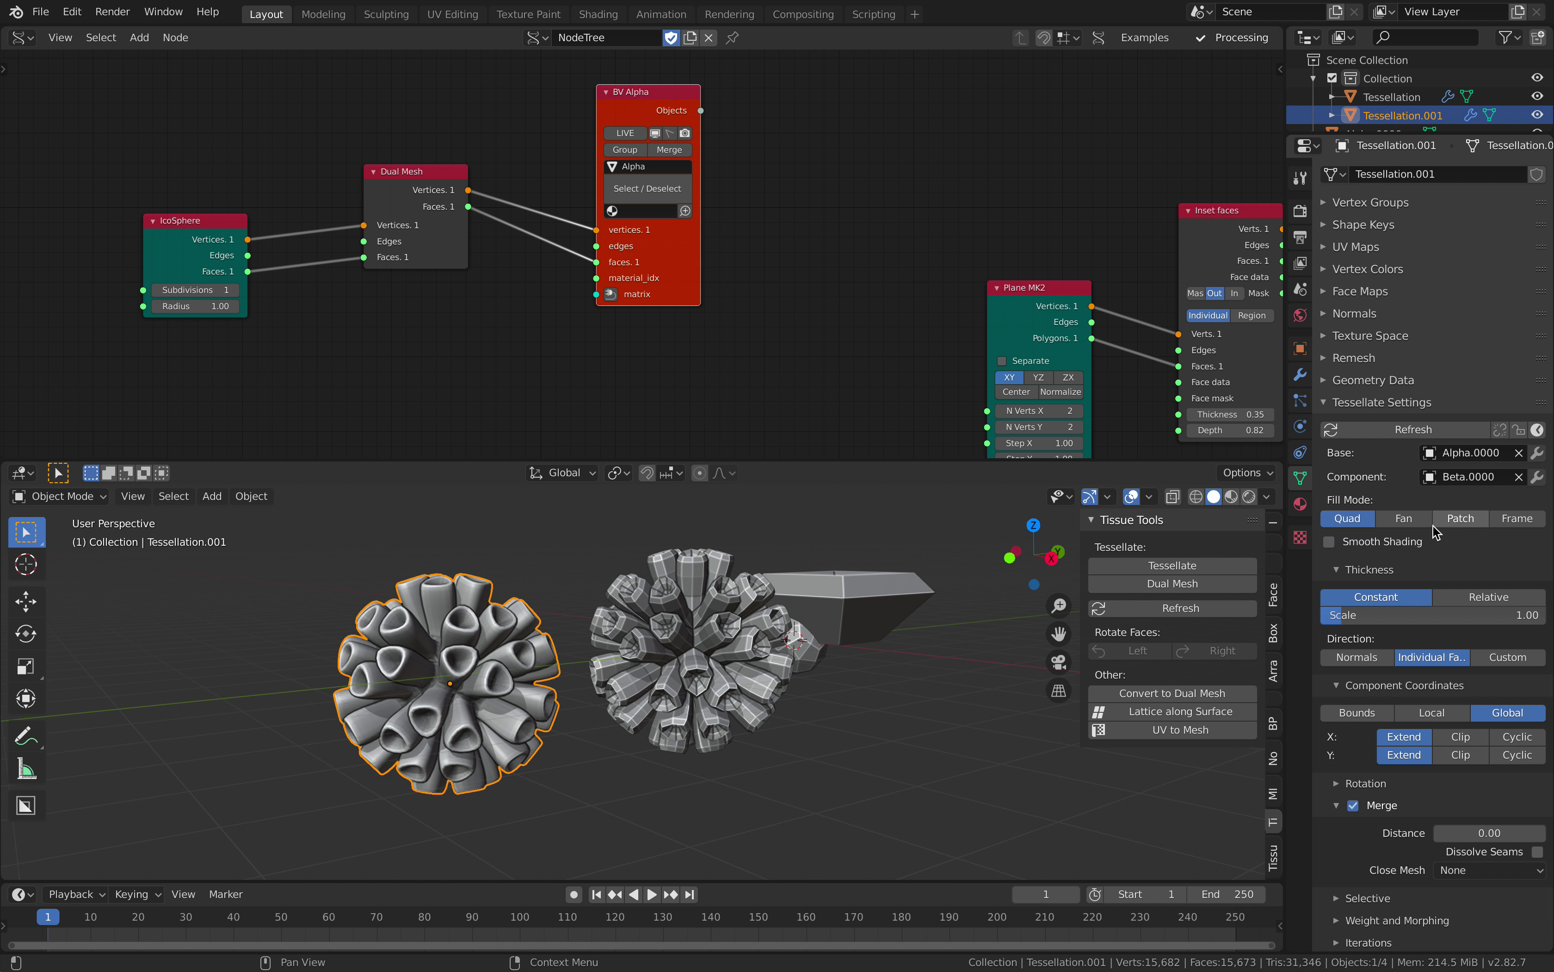
Toggle Smooth Shading on the duplicated tessellation, leave it off, and set the fill mode to Fan.
{"action": "left_click", "coordinate": [1402, 545]}
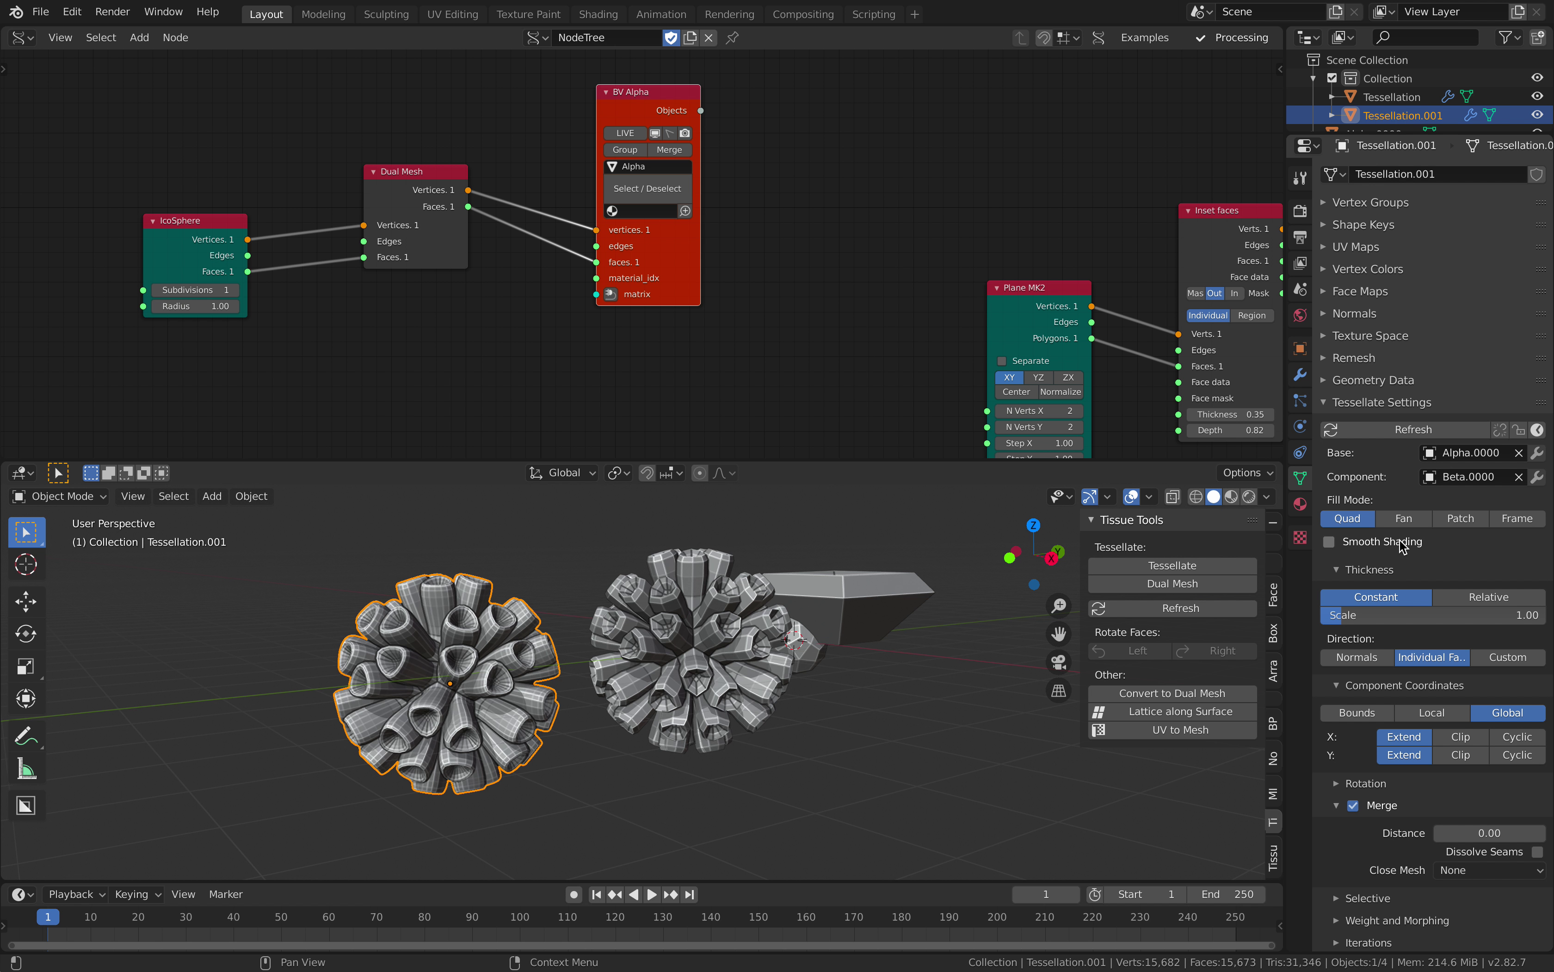
{"action": "left_click", "coordinate": [1401, 540]}
{"action": "left_click", "coordinate": [1401, 541]}
{"action": "scroll", "coordinate": [1356, 659], "scroll_direction": "down", "scroll_amount": 1}
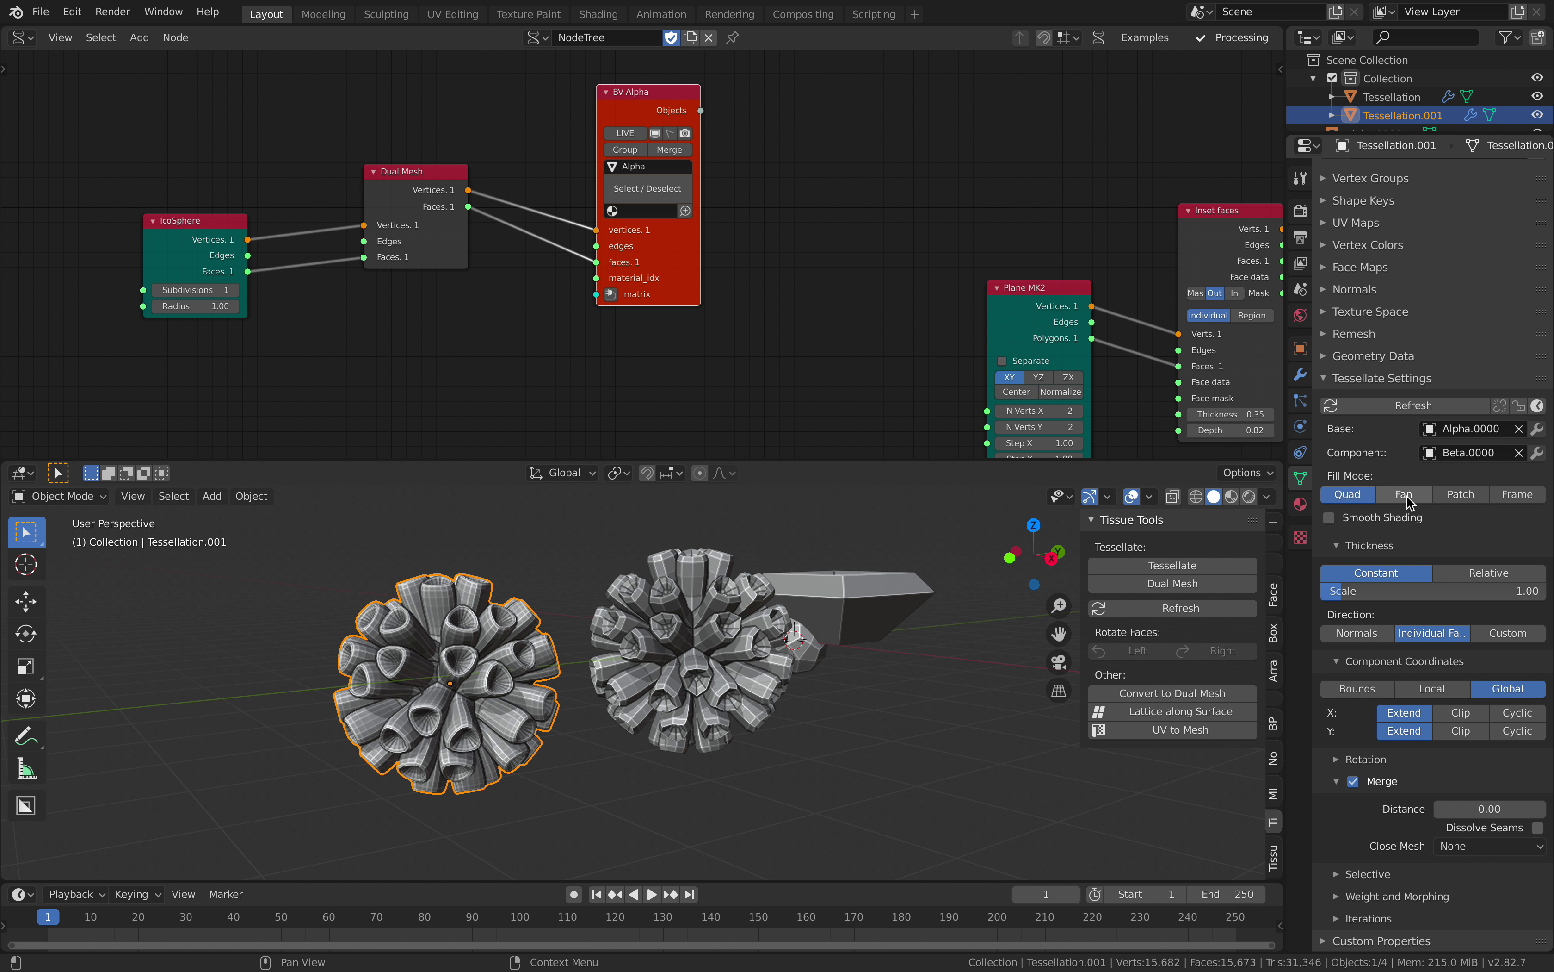
{"action": "left_click", "coordinate": [1427, 496]}
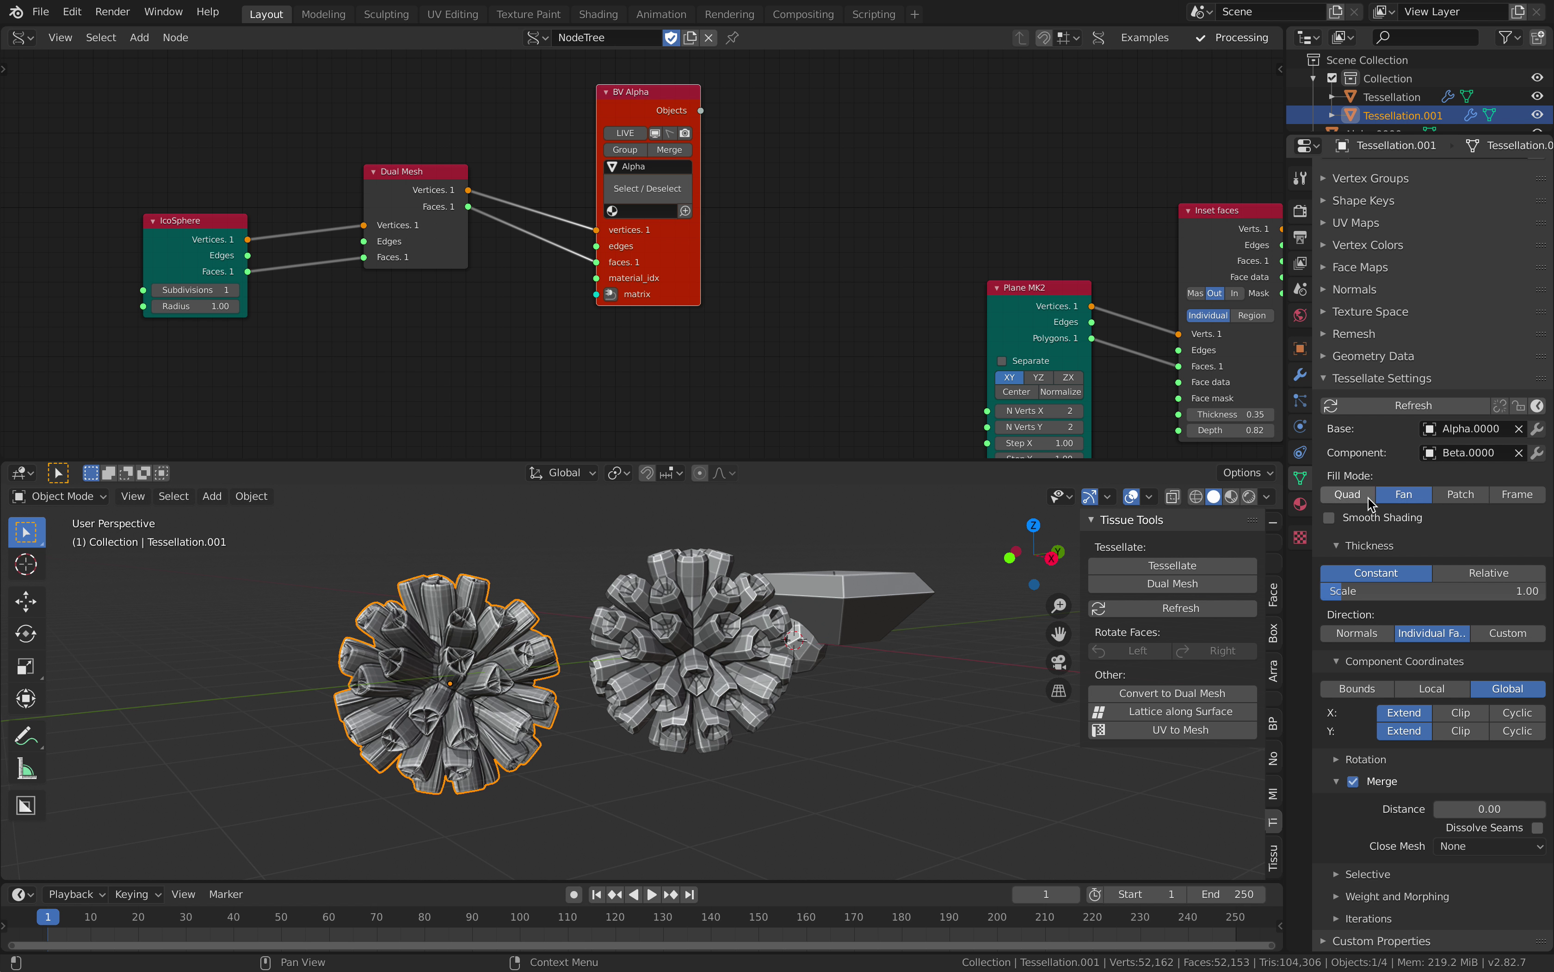
Set the duplicated tessellation's fill mode to Quad and its component rotation to Random with seed 2.
{"action": "left_click", "coordinate": [1474, 494]}
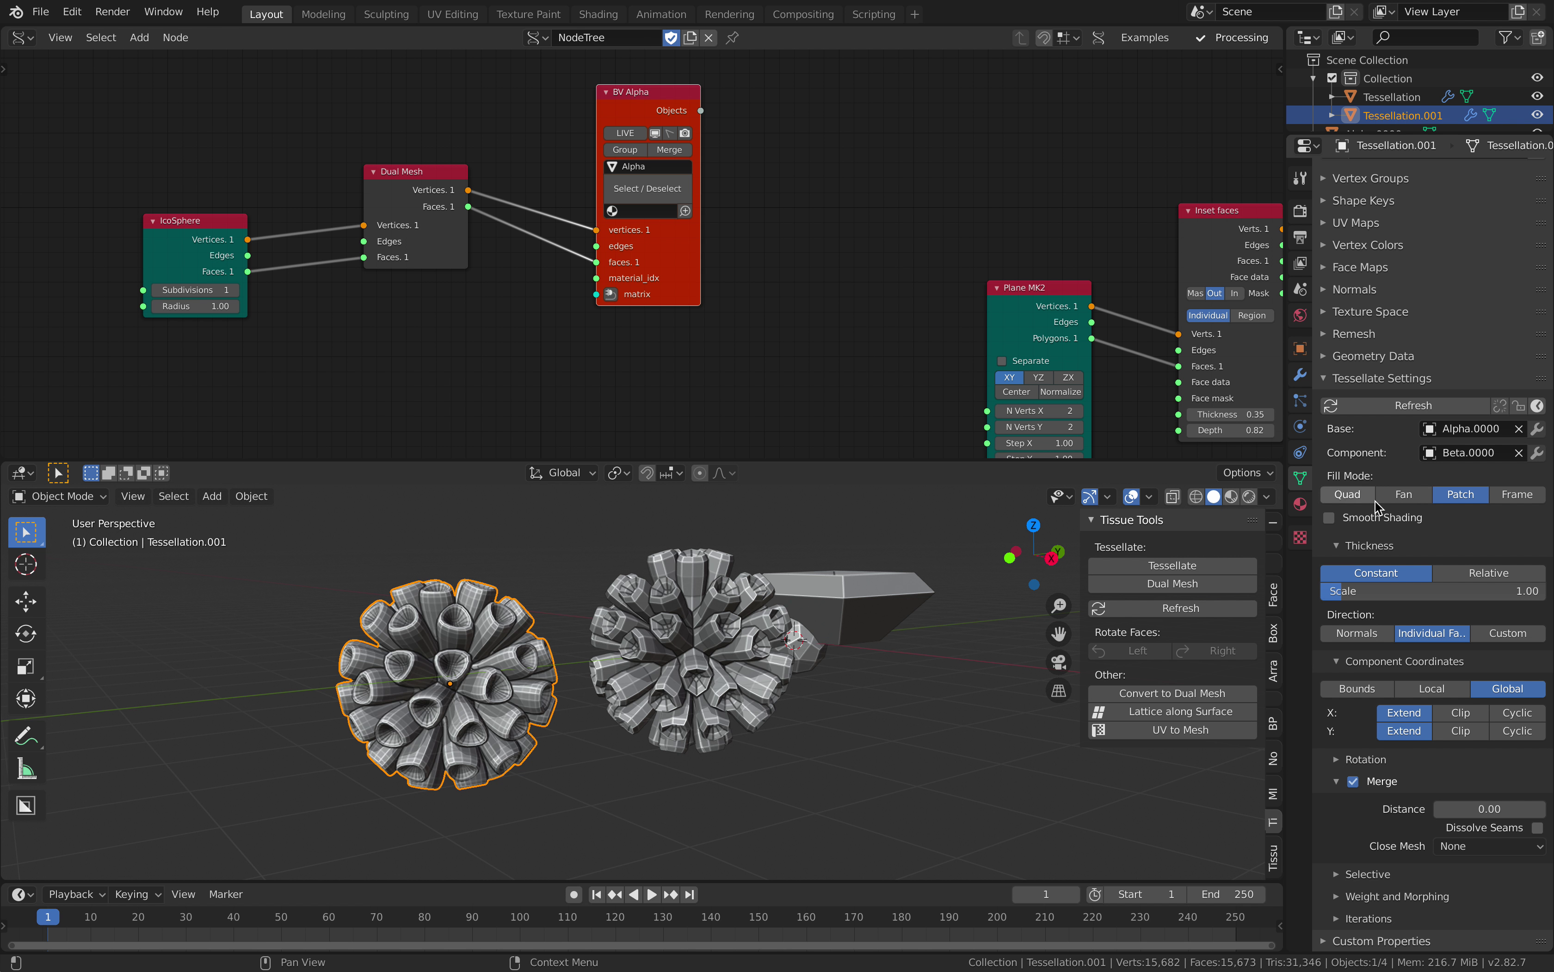
{"action": "left_click", "coordinate": [1360, 495]}
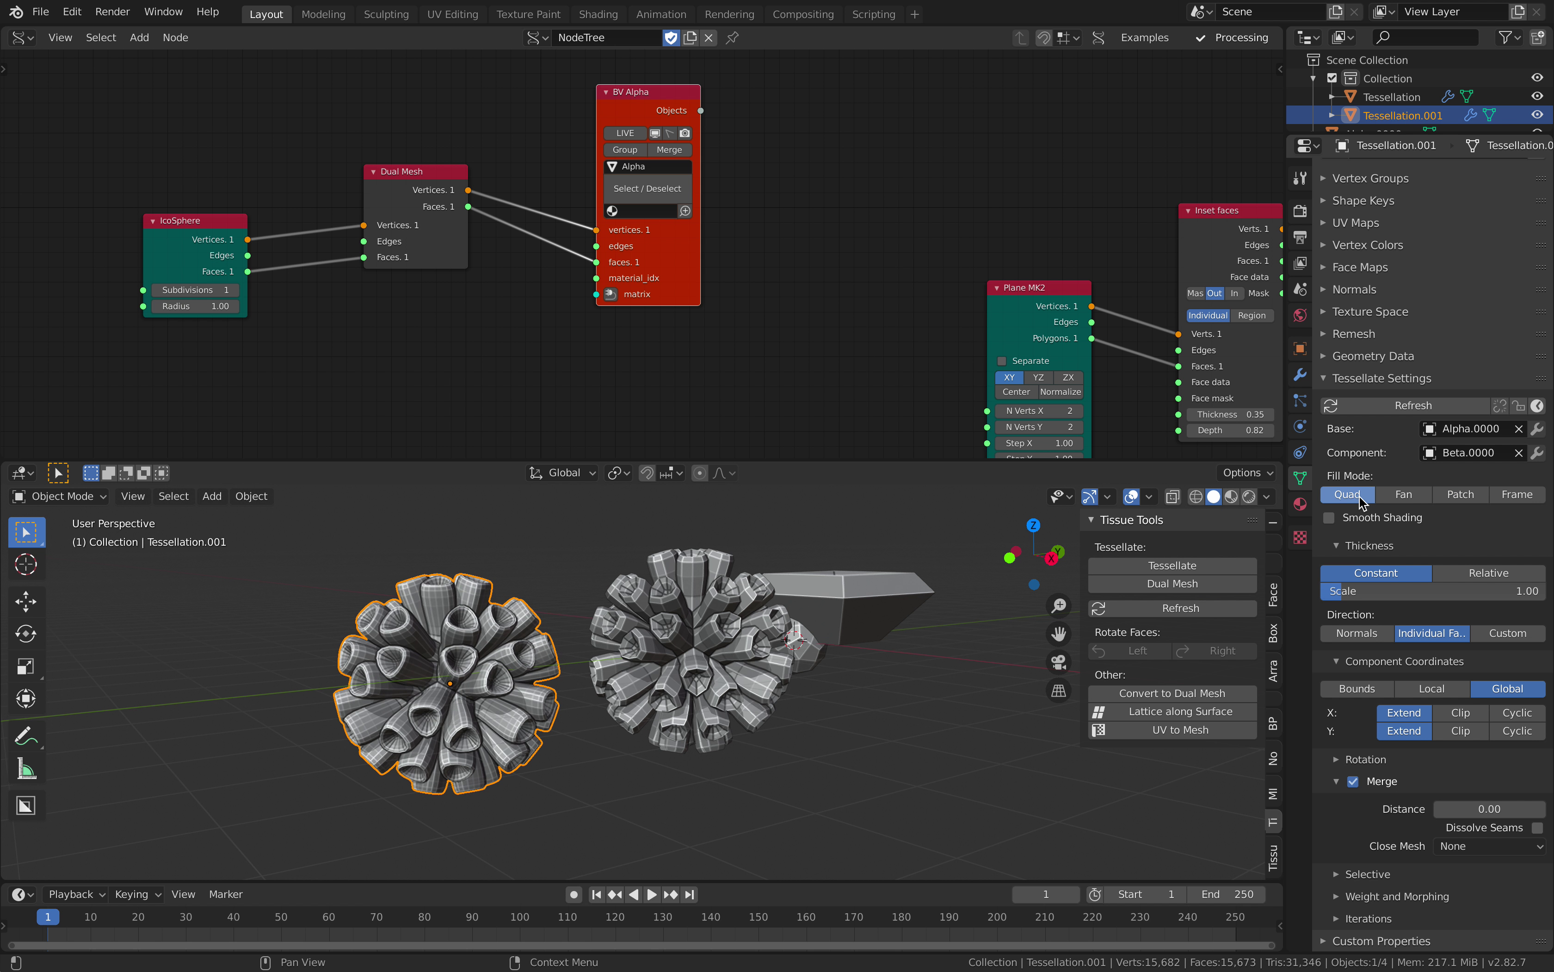
{"action": "left_click", "coordinate": [1395, 758]}
{"action": "scroll", "coordinate": [1394, 768], "scroll_direction": "down", "scroll_amount": 2}
{"action": "left_click", "coordinate": [1474, 737]}
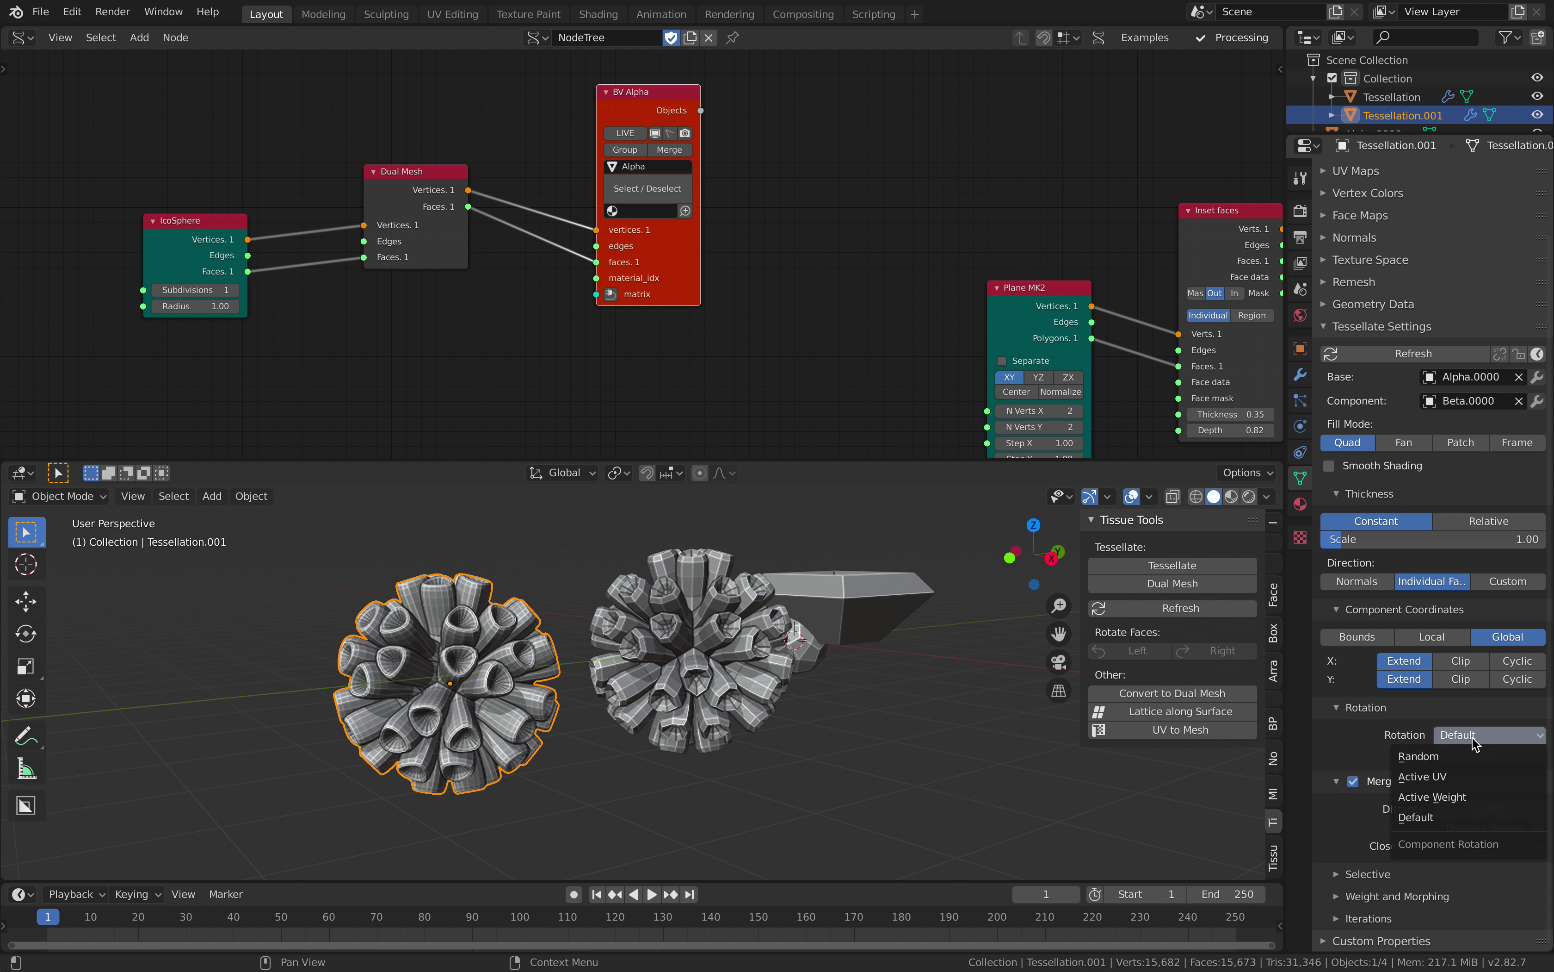
{"action": "left_click", "coordinate": [1470, 758]}
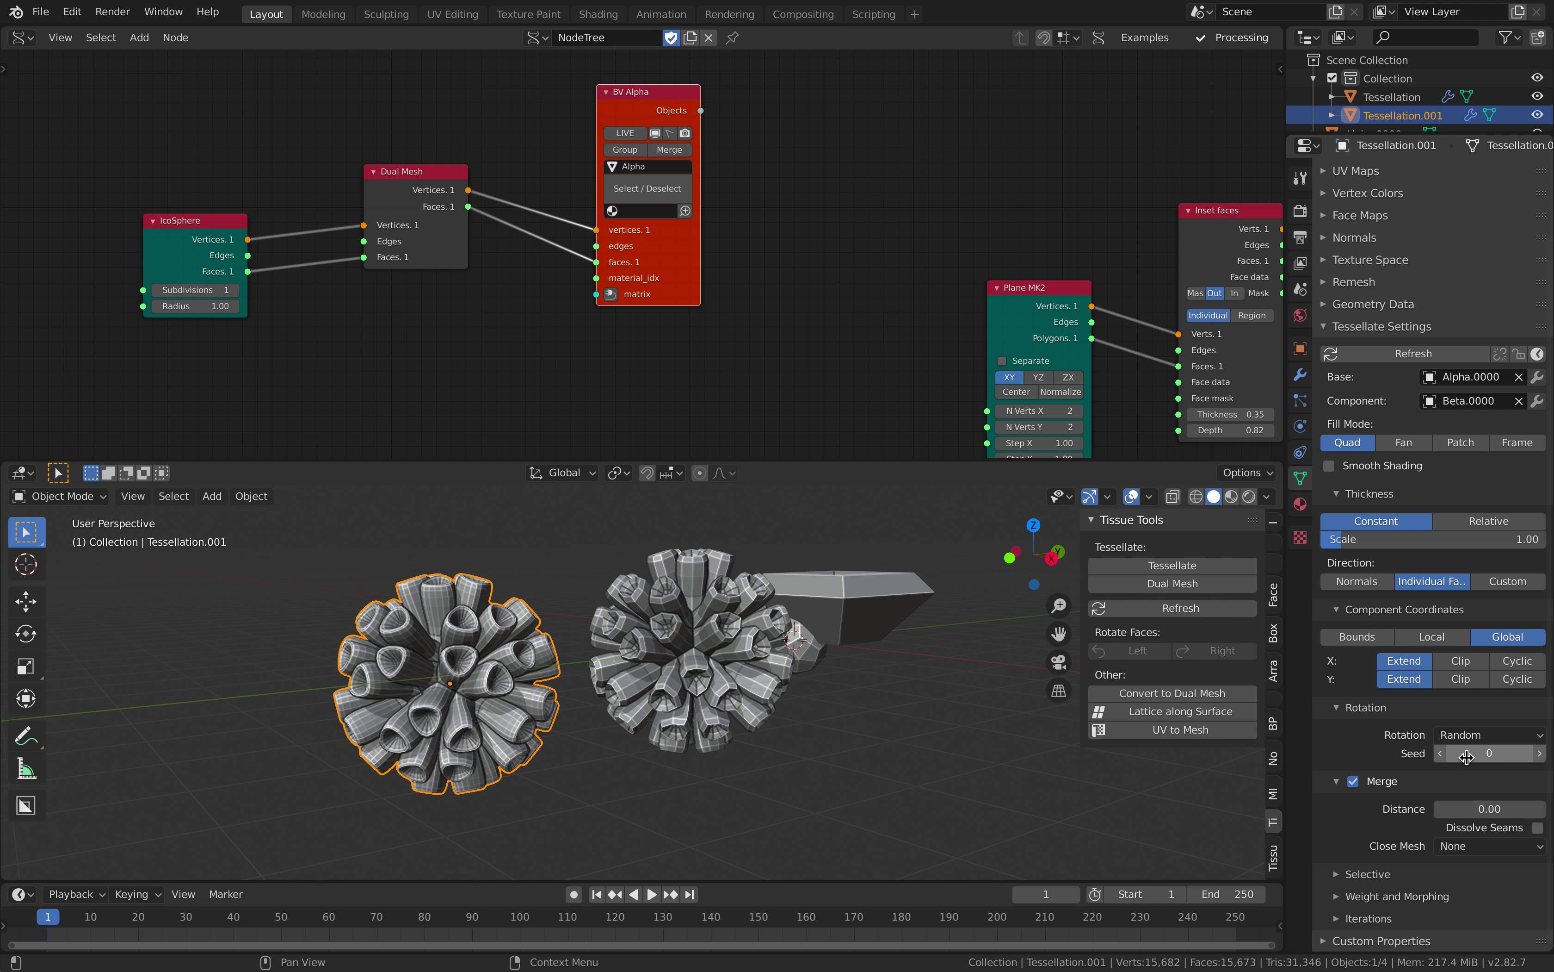
{"action": "left_click", "coordinate": [1540, 753]}
Set the duplicated tessellation's iterations repeat to 2, keeping Global component coordinates.
{"action": "left_click", "coordinate": [1387, 874]}
{"action": "scroll", "coordinate": [1397, 865], "scroll_direction": "down", "scroll_amount": 2}
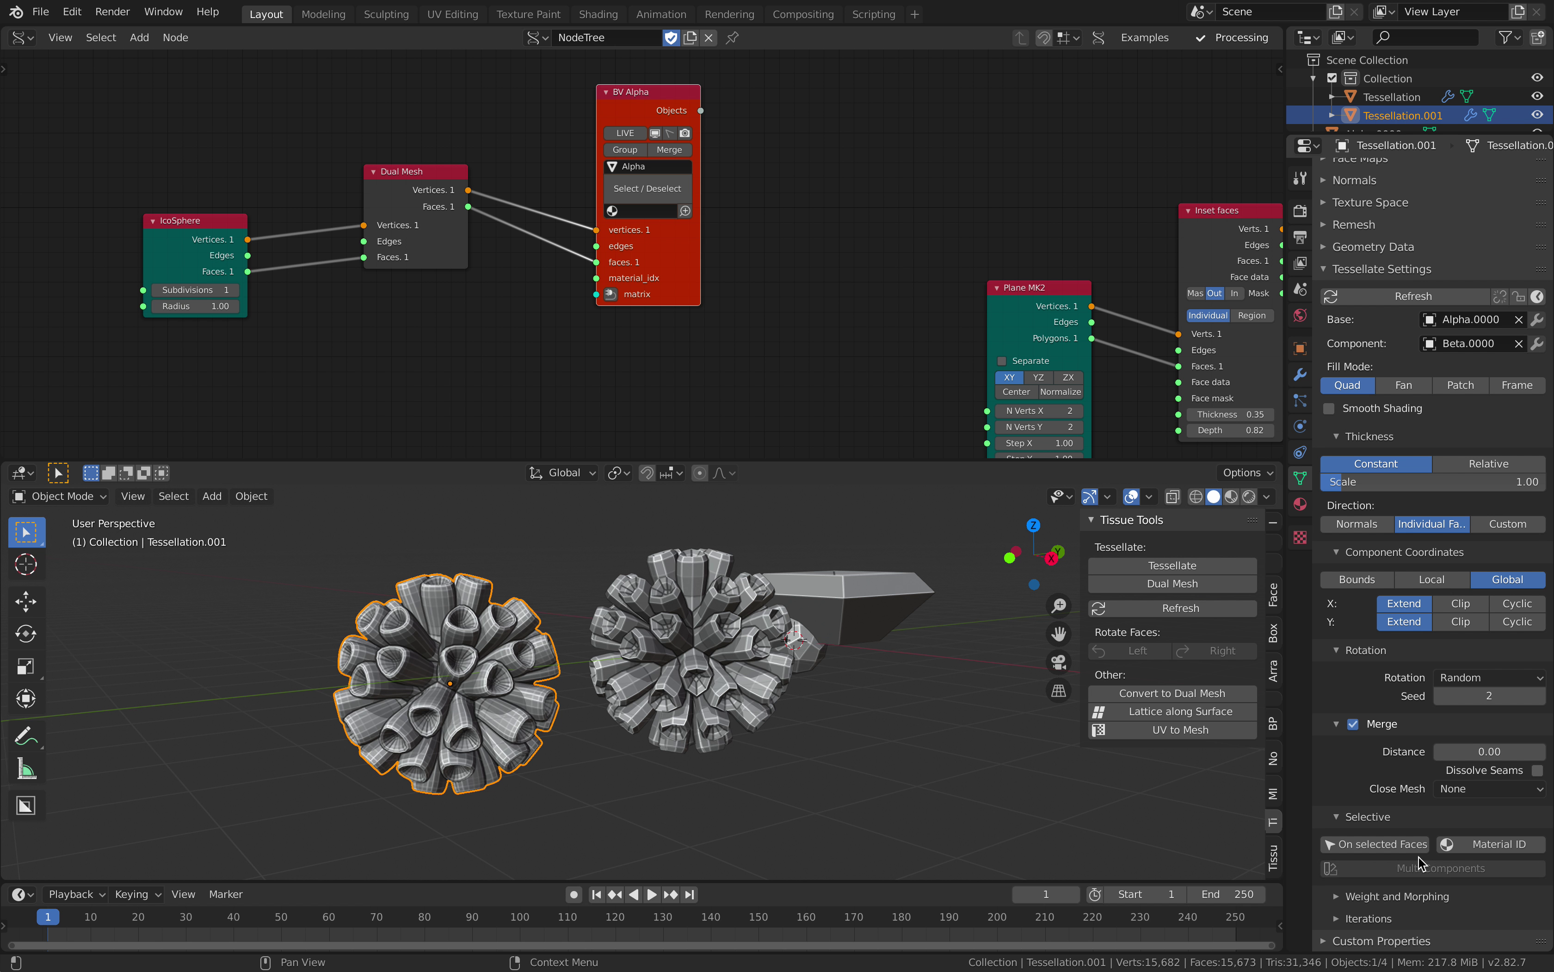
{"action": "left_click", "coordinate": [1419, 896]}
{"action": "scroll", "coordinate": [1418, 896], "scroll_direction": "down", "scroll_amount": 1}
{"action": "left_click", "coordinate": [1410, 925]}
{"action": "scroll", "coordinate": [1419, 919], "scroll_direction": "down", "scroll_amount": 2}
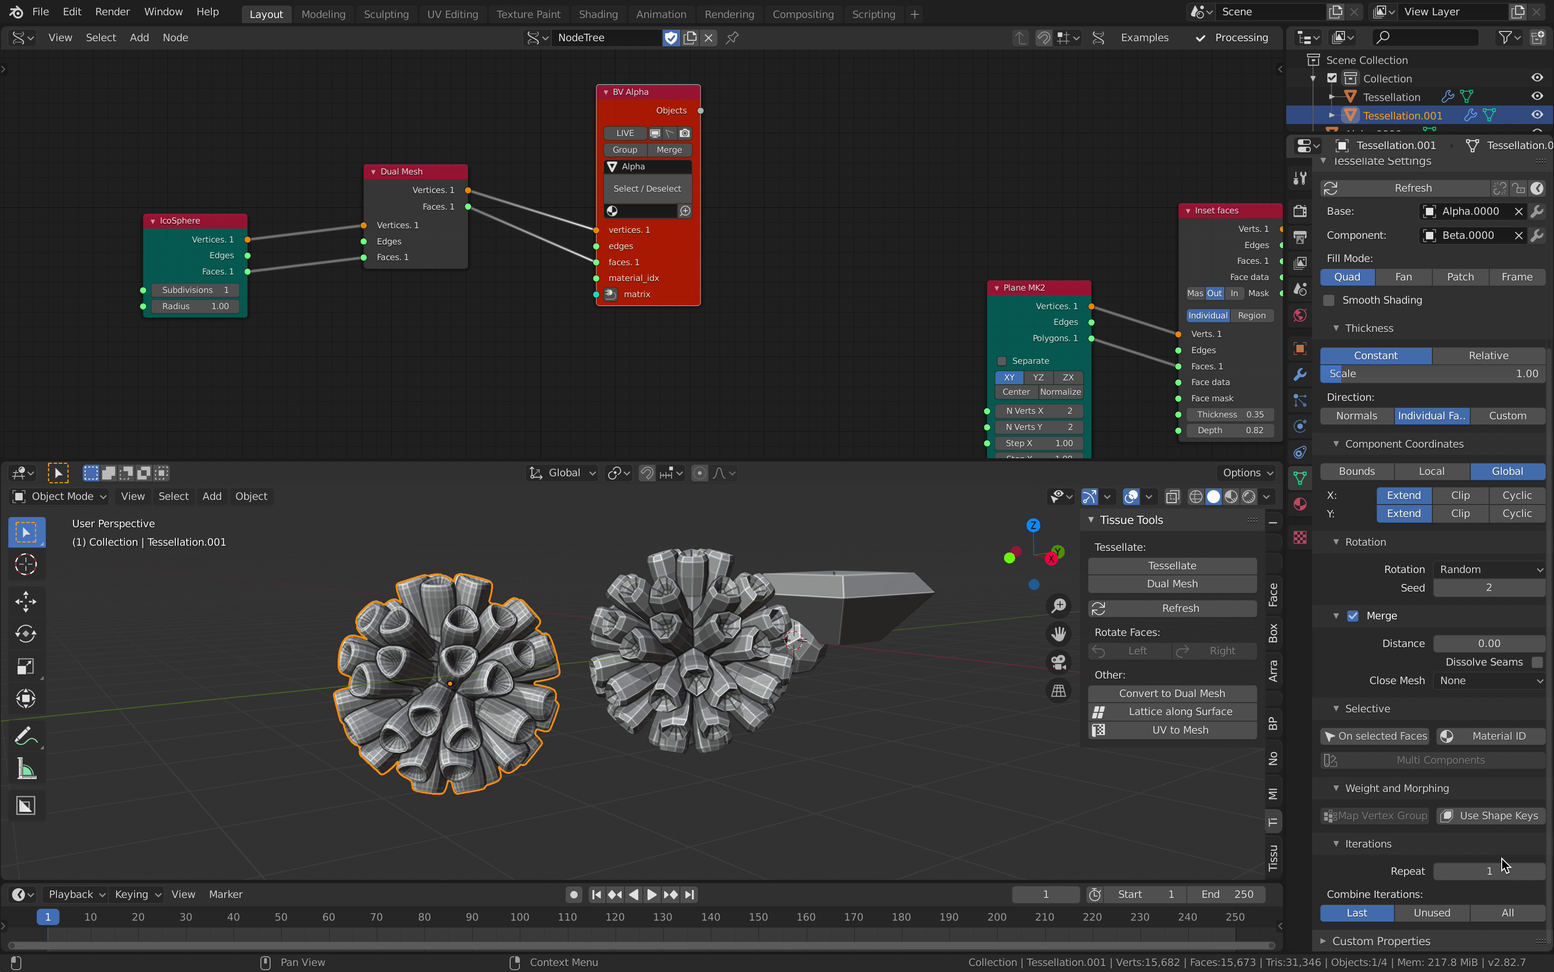
{"action": "left_click", "coordinate": [1383, 940]}
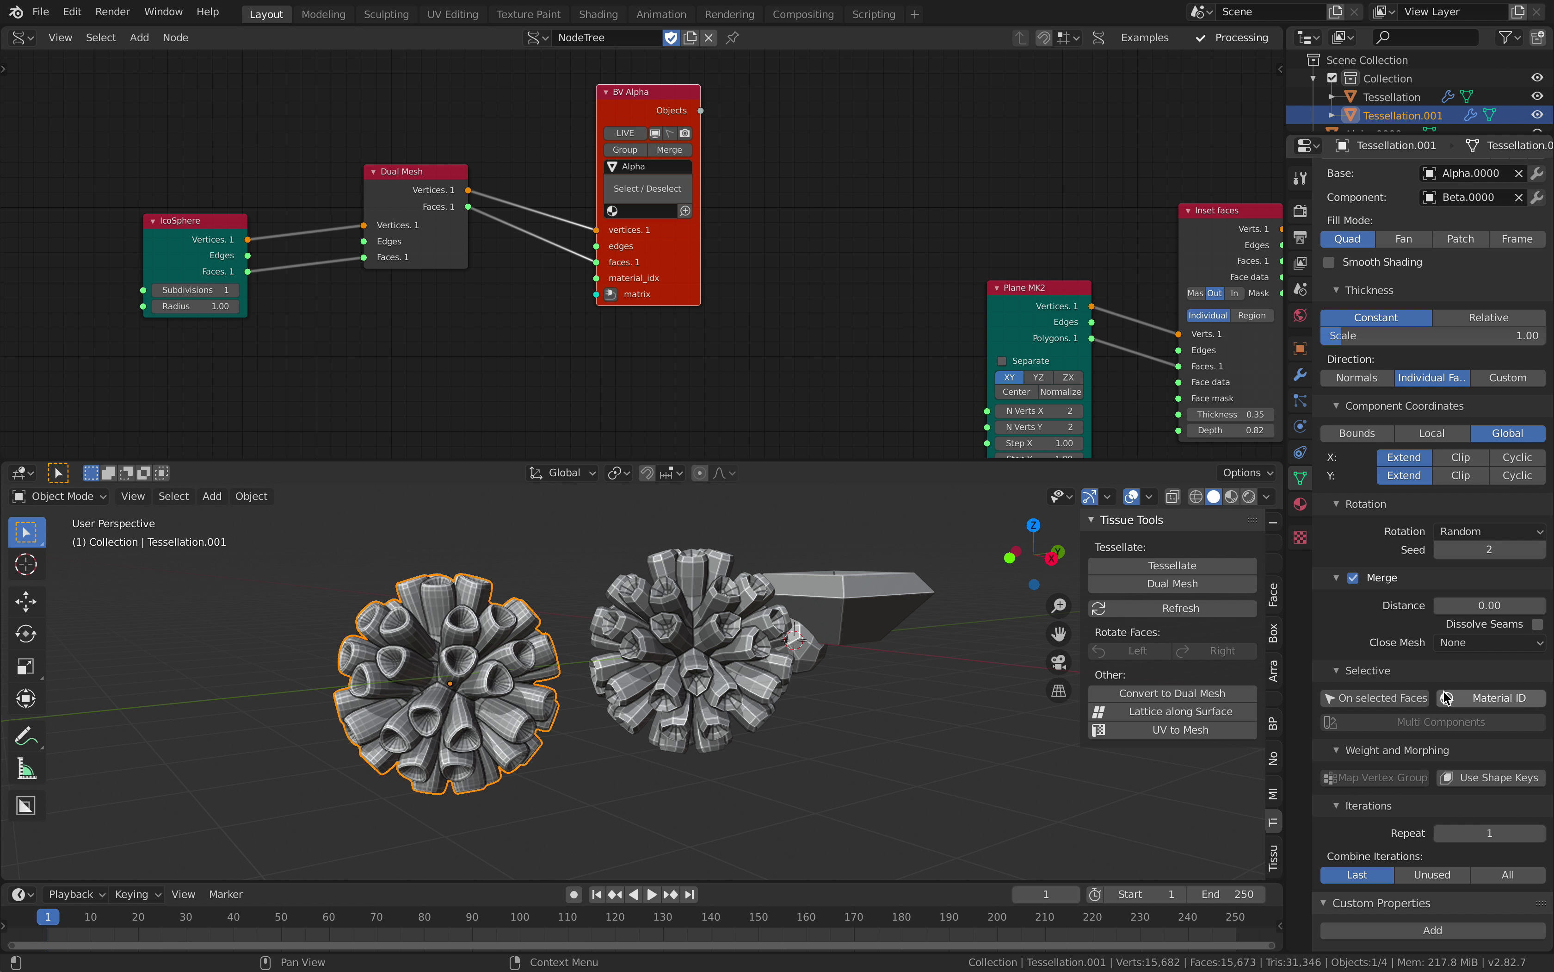
{"action": "left_click", "coordinate": [1445, 436]}
{"action": "left_click", "coordinate": [1511, 433]}
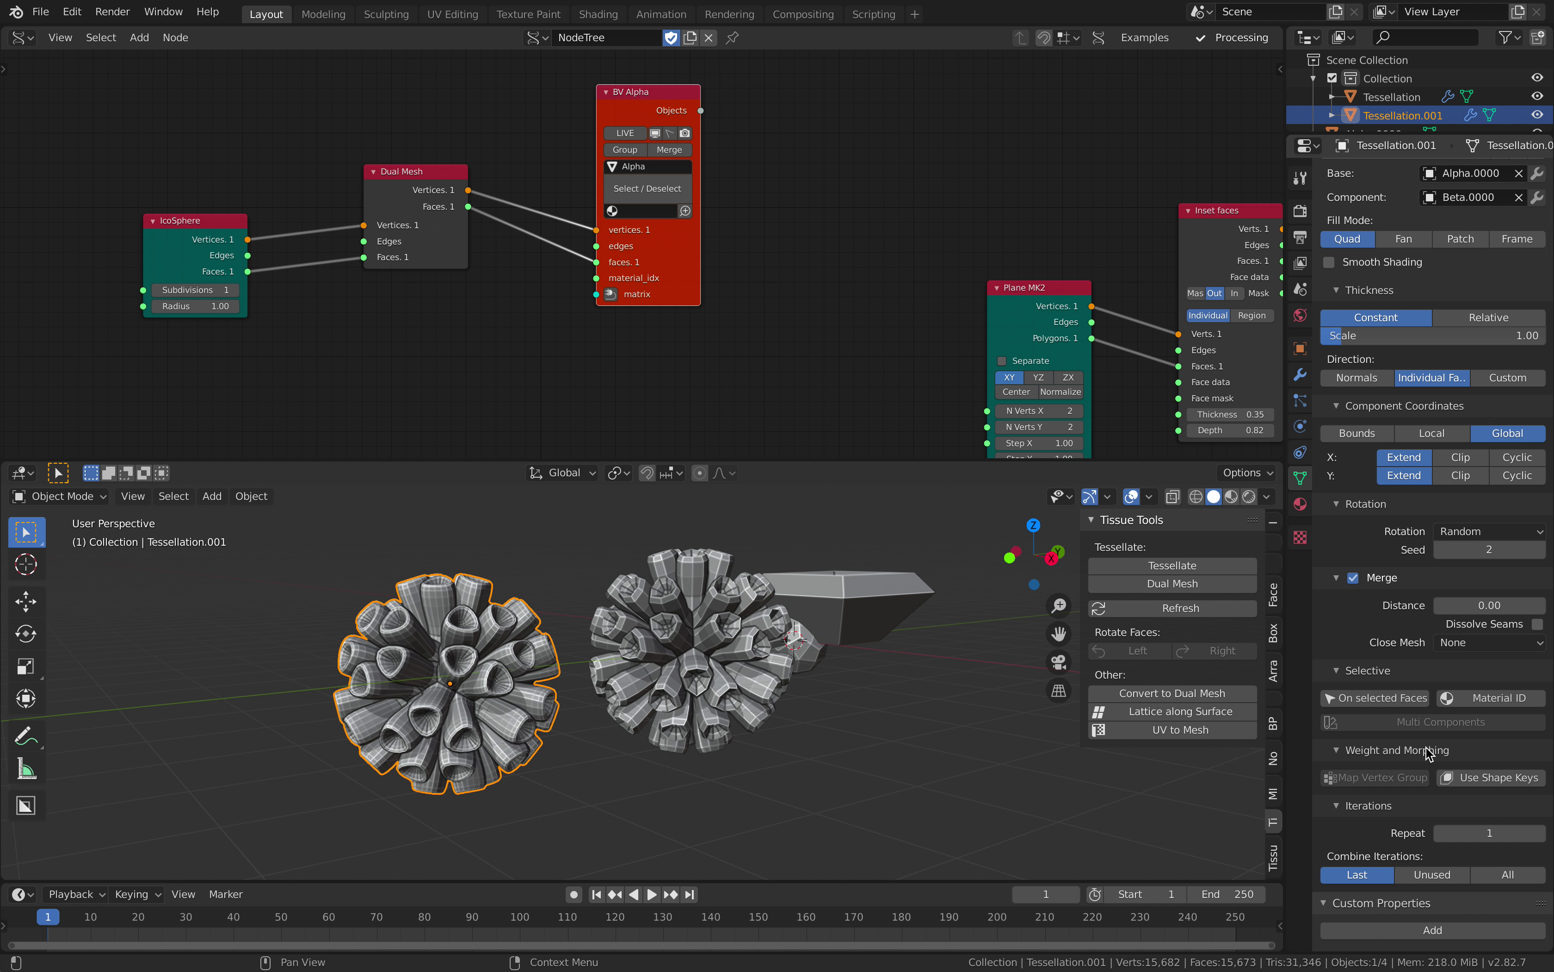
{"action": "scroll", "coordinate": [951, 709], "scroll_direction": "up", "scroll_amount": 2}
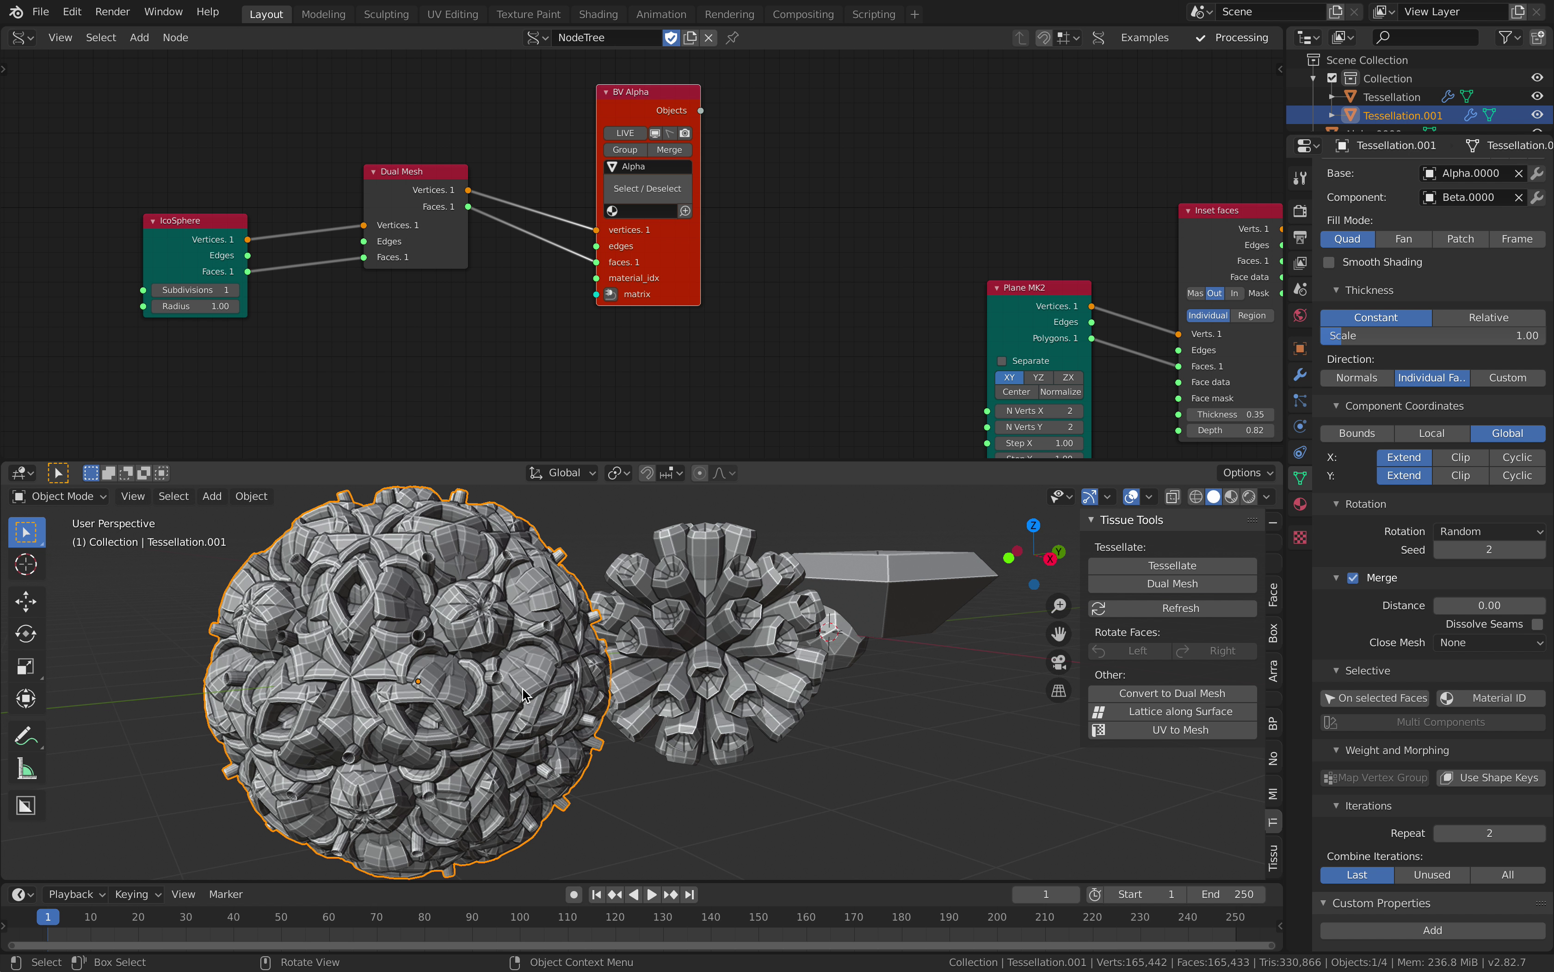
{"action": "middle_click_drag", "start_coordinate": [488, 681], "coordinate": [663, 686]}
{"action": "scroll", "coordinate": [514, 699], "scroll_direction": "down", "scroll_amount": 2}
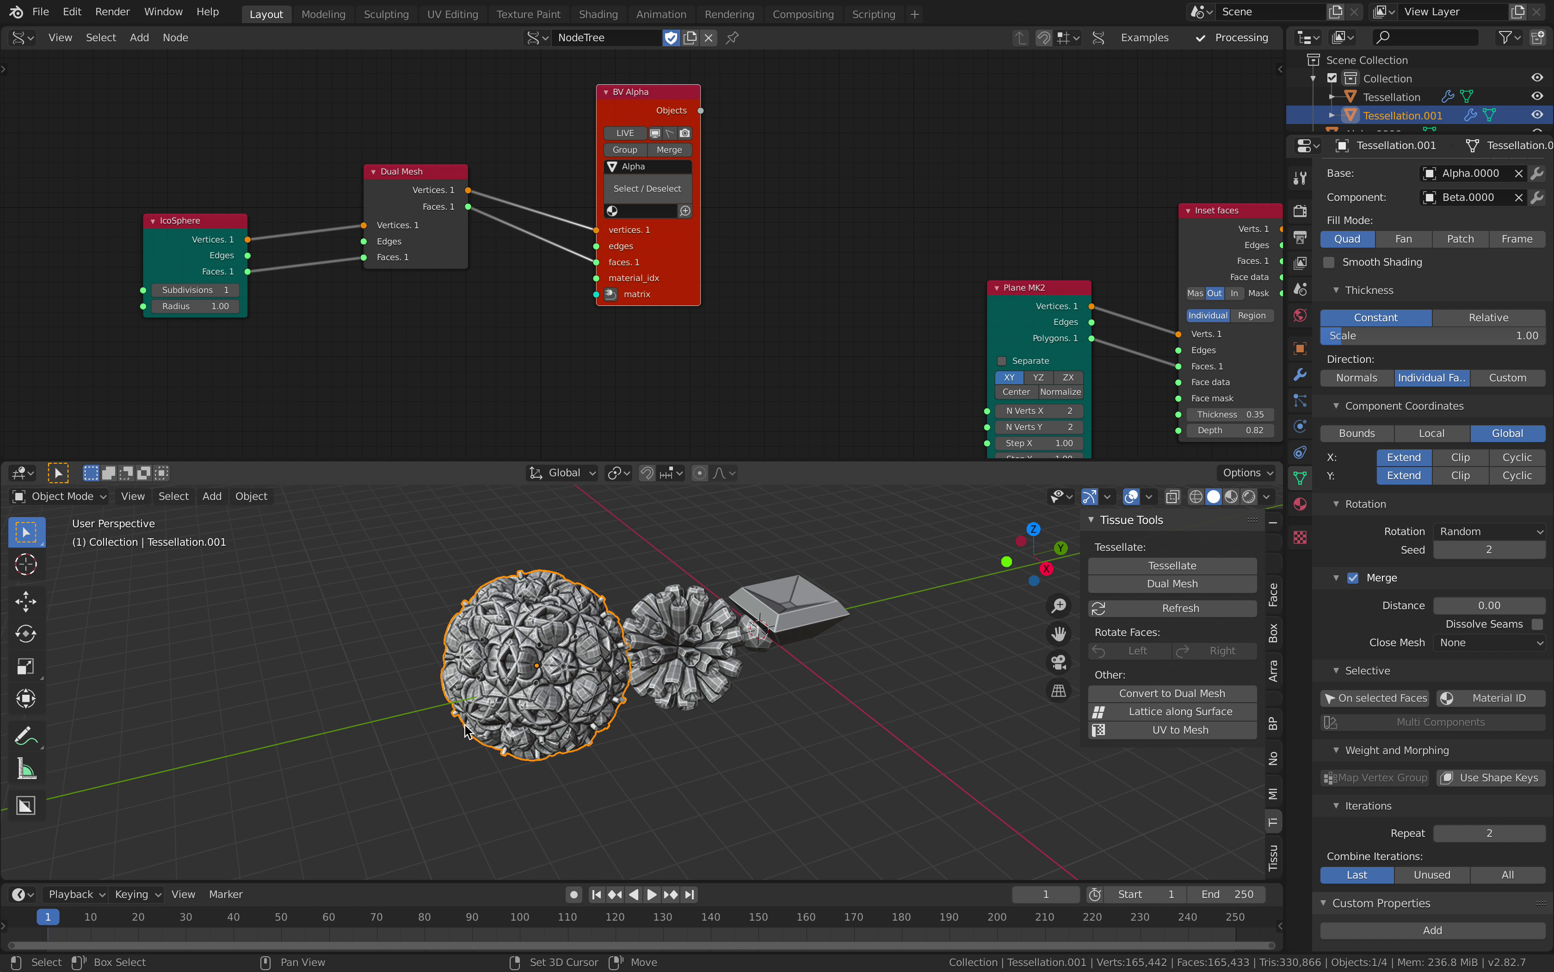
Duplicate the iterated tessellation along the Y axis and remove the copy's Subdivision Surface modifier.
{"action": "key", "text": "shift+d"}
{"action": "key", "text": "y"}
{"action": "left_click", "coordinate": [441, 727]}
{"action": "middle_click_drag", "start_coordinate": [443, 727], "coordinate": [553, 713], "text": "shift"}
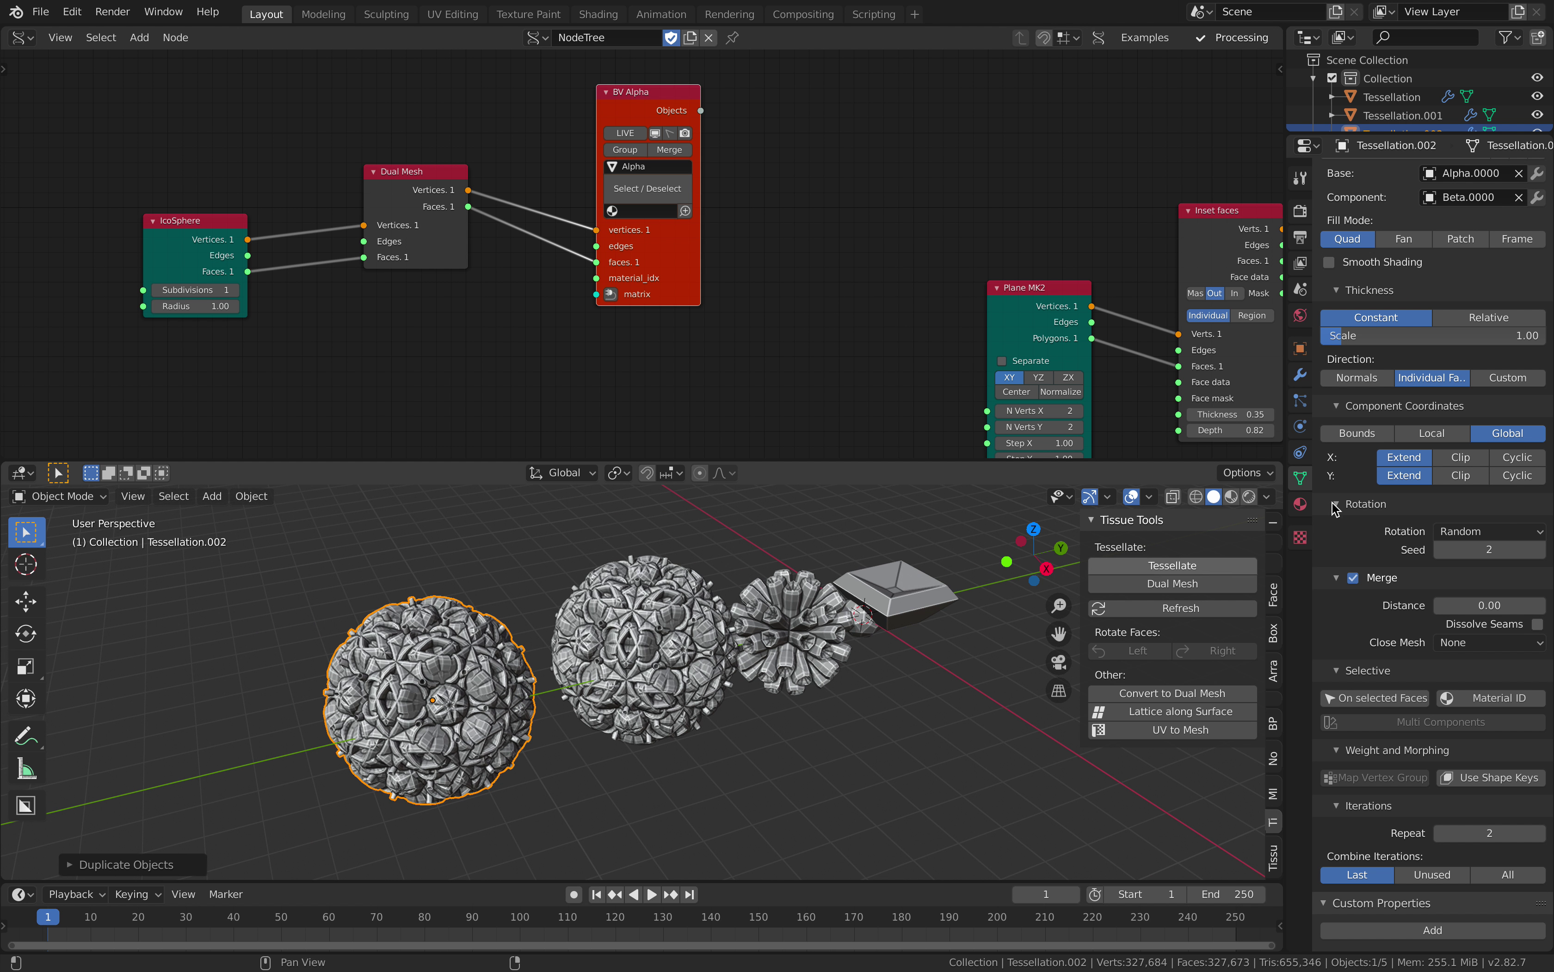
{"action": "left_click", "coordinate": [1302, 378]}
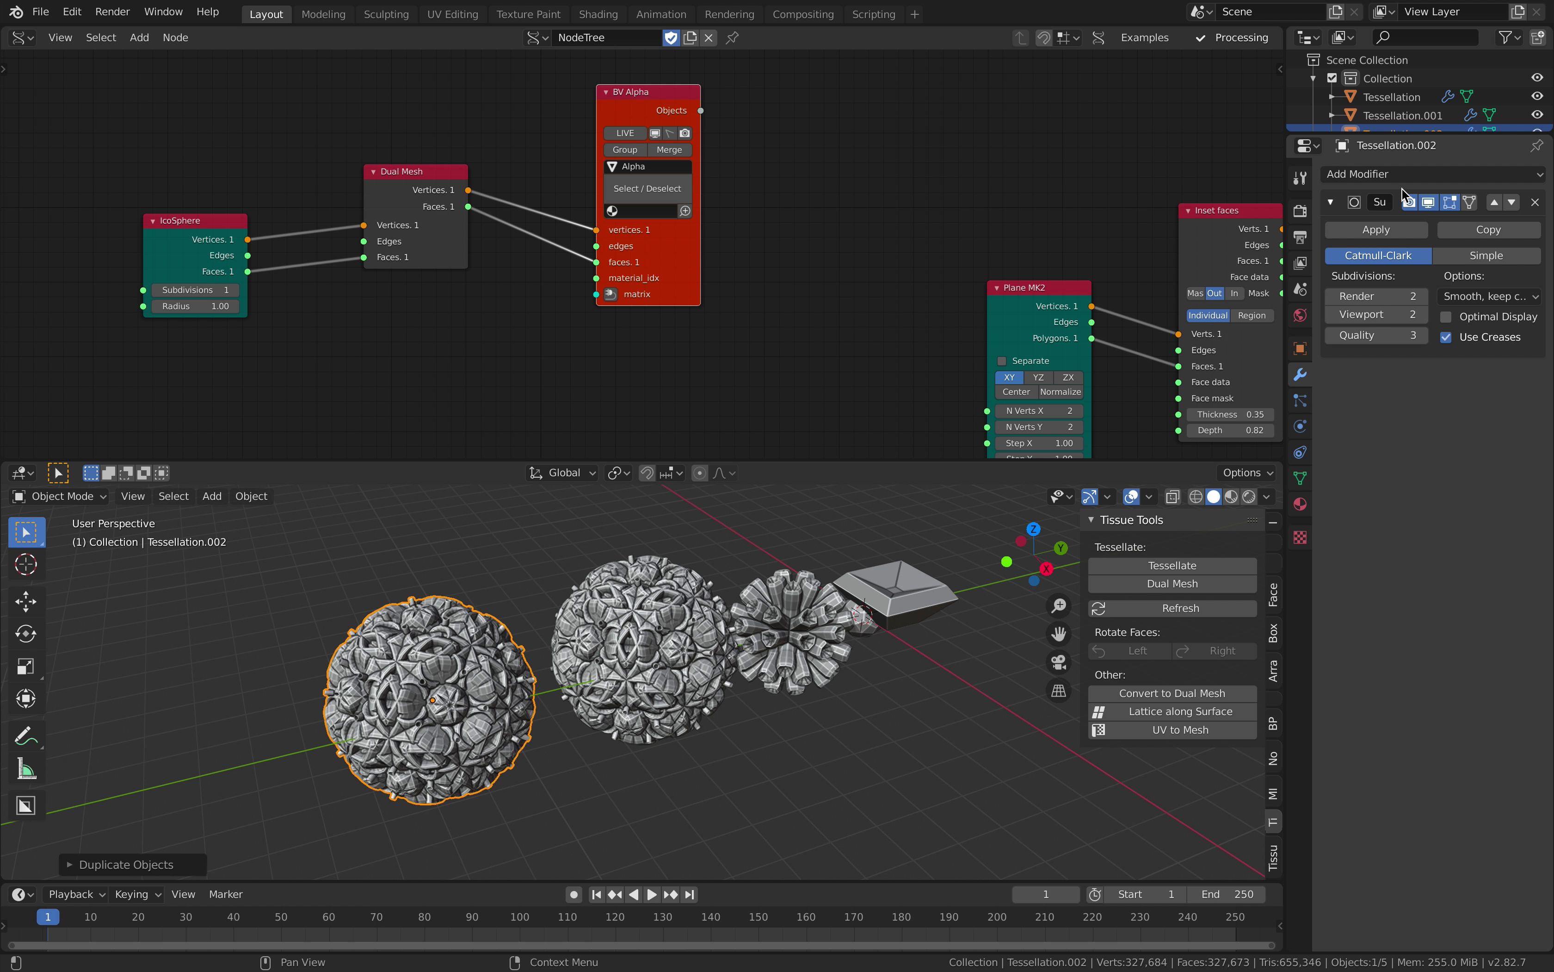
{"action": "left_click", "coordinate": [1536, 203]}
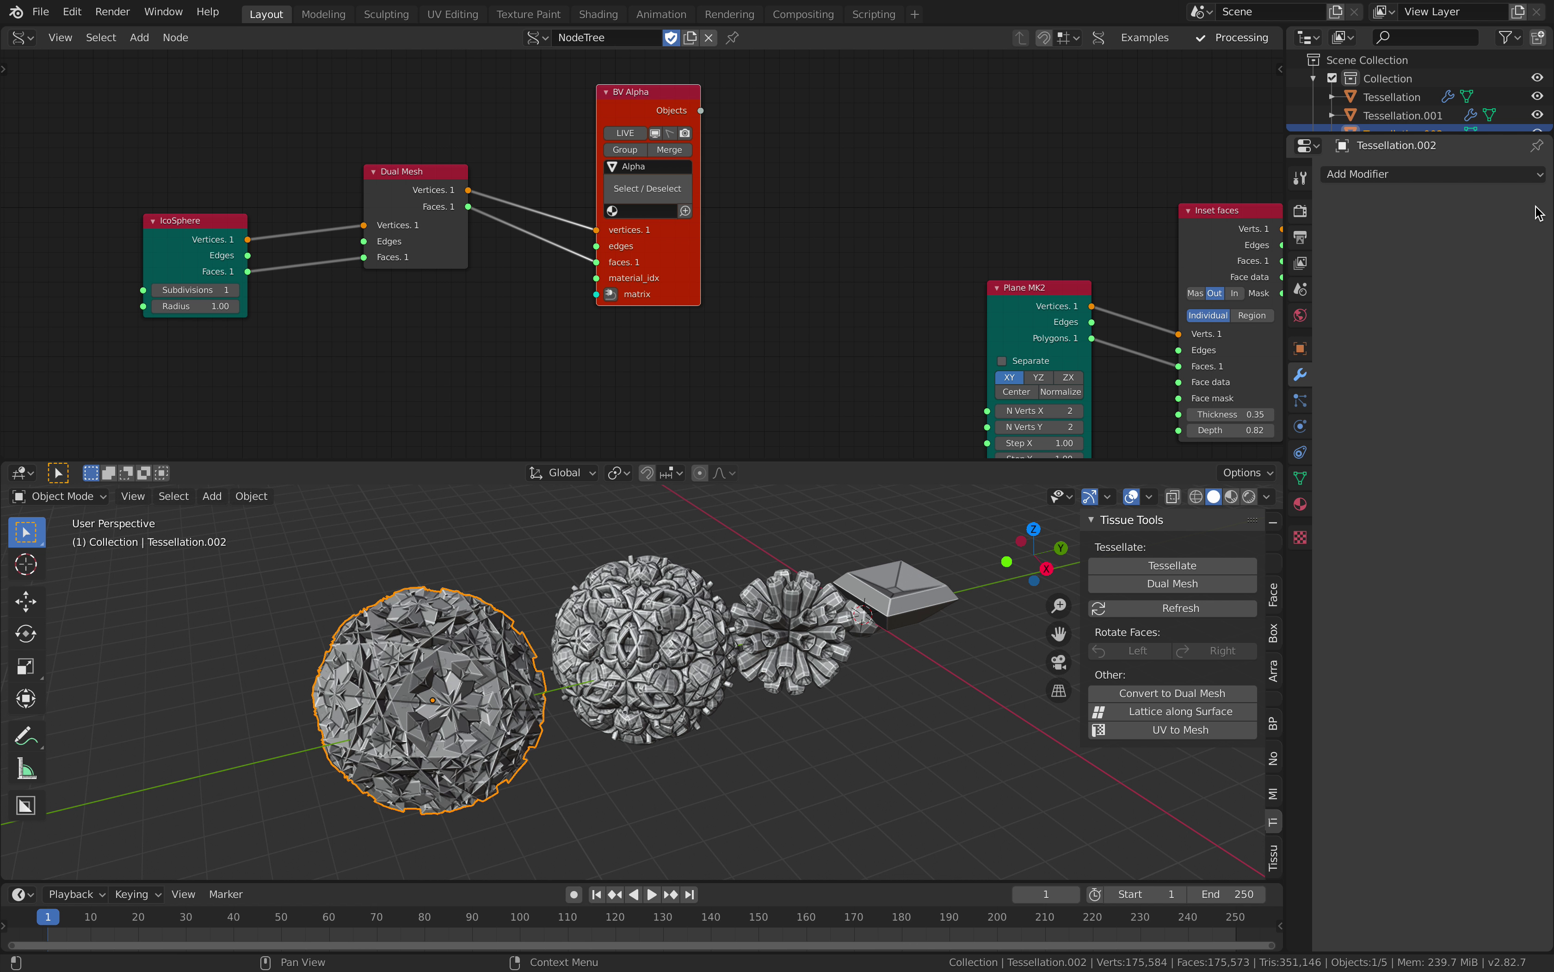
Add a Displace modifier with strength -0.080 to the new copy, followed by a level 1 Subdivision Surface.
{"action": "left_click", "coordinate": [1482, 187]}
{"action": "left_click", "coordinate": [1372, 292]}
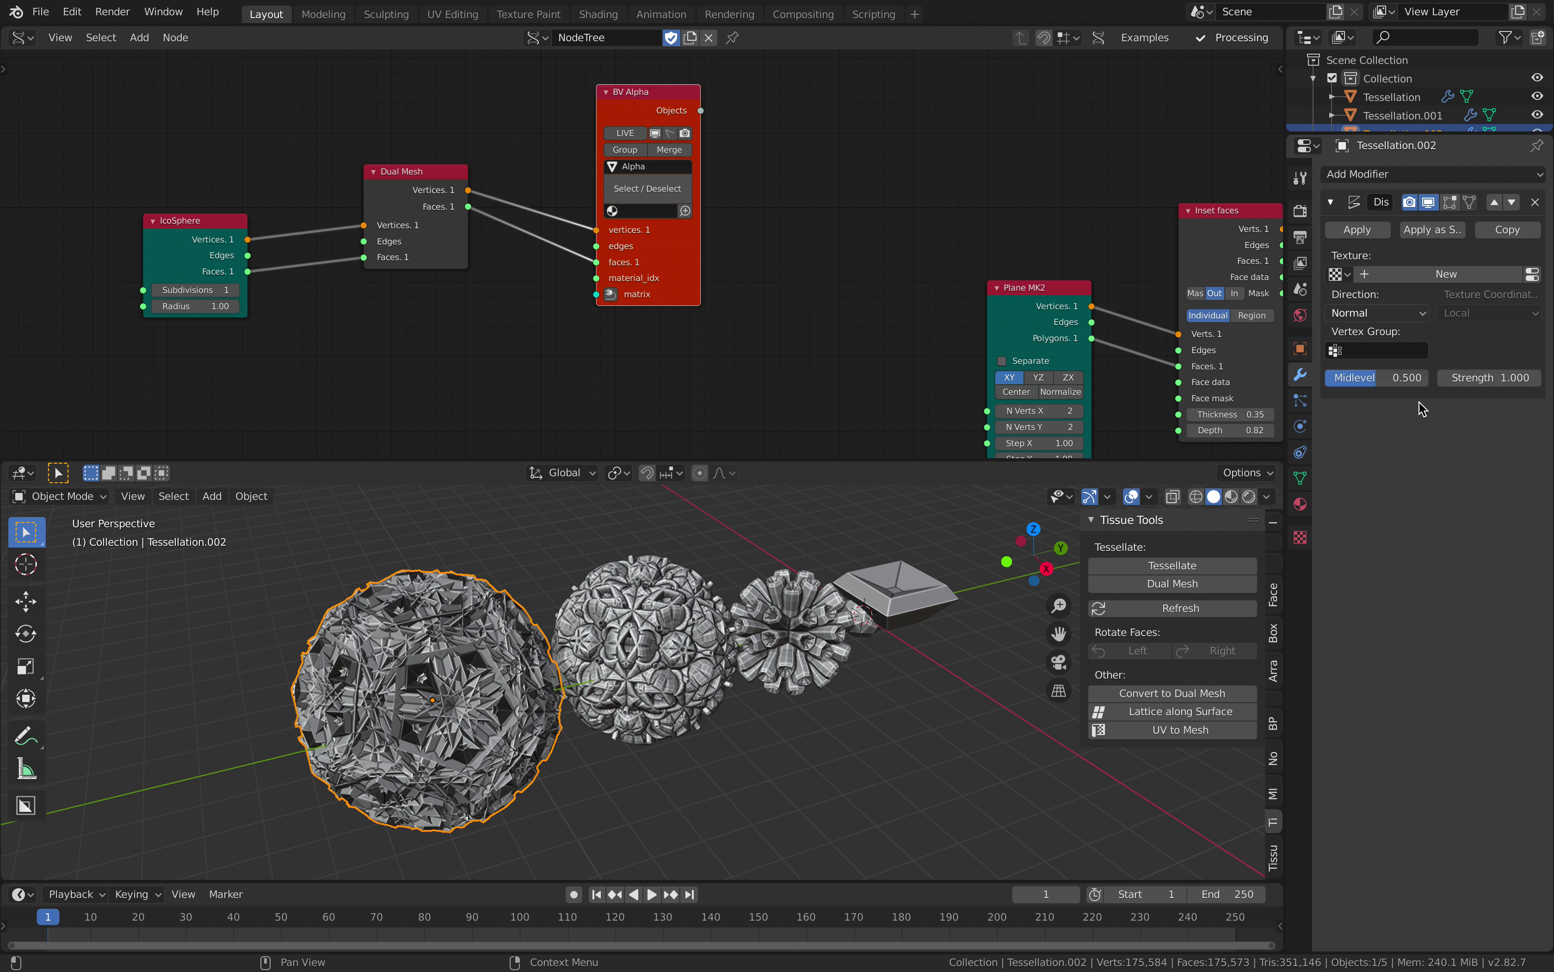
{"action": "left_click_drag", "start_coordinate": [1496, 381], "coordinate": [1458, 382]}
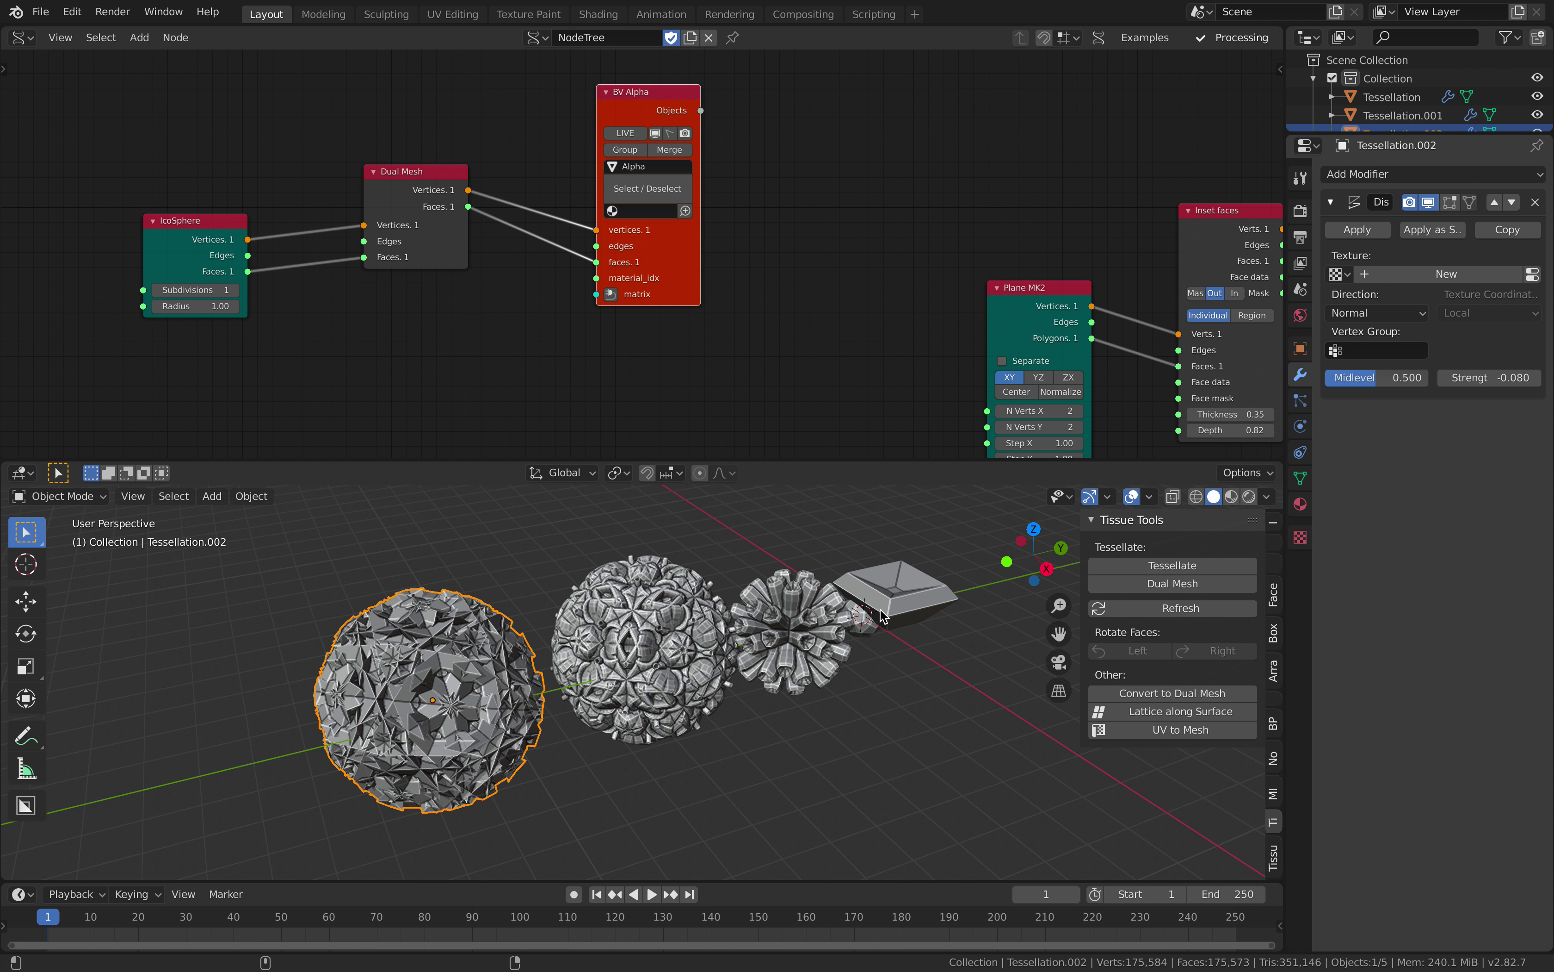
{"action": "middle_click_drag", "start_coordinate": [432, 713], "coordinate": [538, 675], "text": "shift"}
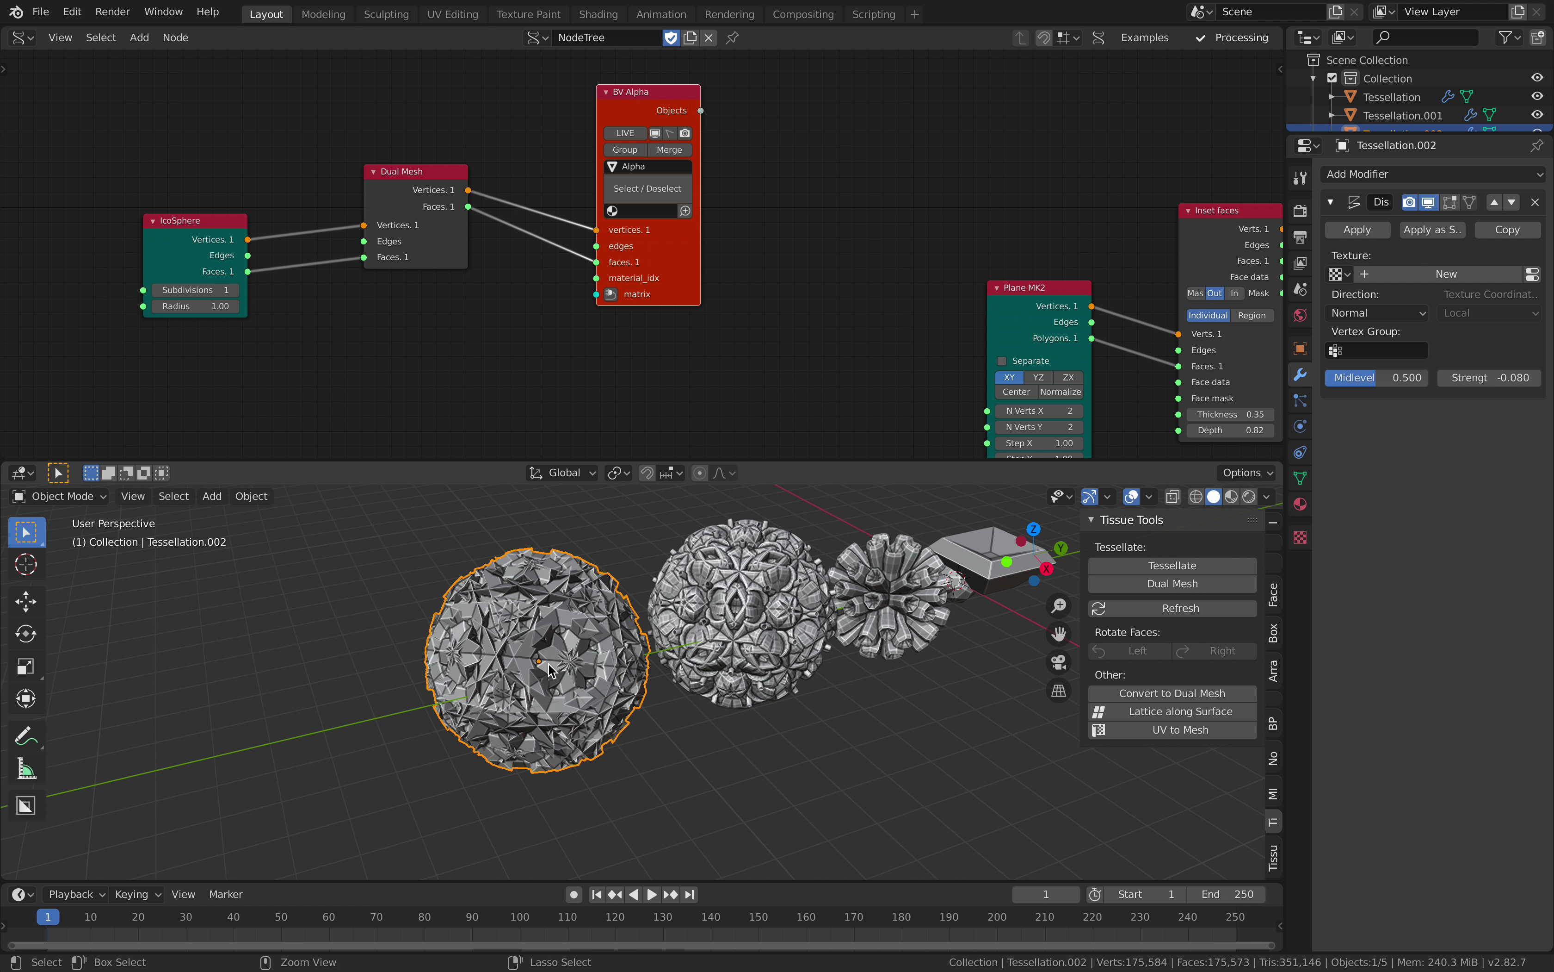
{"action": "key", "text": "ctrl+1"}
{"action": "scroll", "coordinate": [551, 668], "scroll_direction": "up", "scroll_amount": 3}
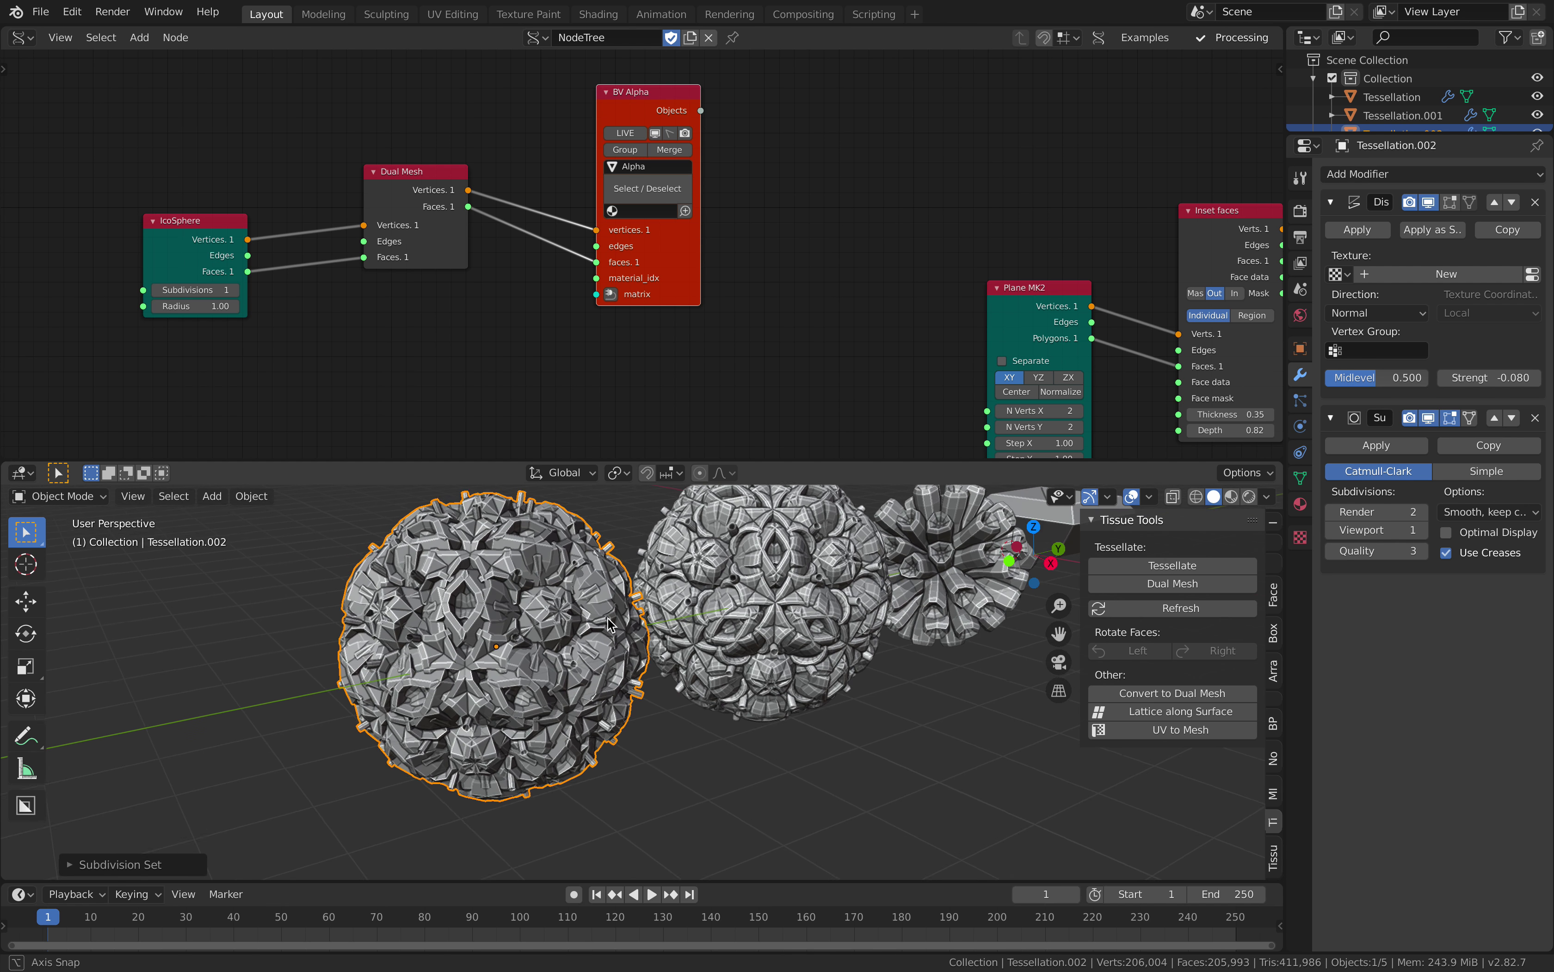
Delete the displaced copy of the tessellation and save the file.
{"action": "middle_click_drag", "start_coordinate": [605, 608], "coordinate": [486, 574]}
{"action": "scroll", "coordinate": [585, 608], "scroll_direction": "down", "scroll_amount": 1}
{"action": "key", "text": "x"}
{"action": "left_click", "coordinate": [721, 594]}
{"action": "scroll", "coordinate": [614, 639], "scroll_direction": "up", "scroll_amount": 2}
{"action": "middle_click_drag", "start_coordinate": [723, 602], "coordinate": [475, 668], "text": "shift"}
{"action": "key", "text": "ctrl+s"}
Set the first Inset faces node to thickness 0.65 and depth 1.00, and the second to thickness 1.13 and depth 1.03.
{"action": "middle_click_drag", "start_coordinate": [804, 432], "coordinate": [749, 441]}
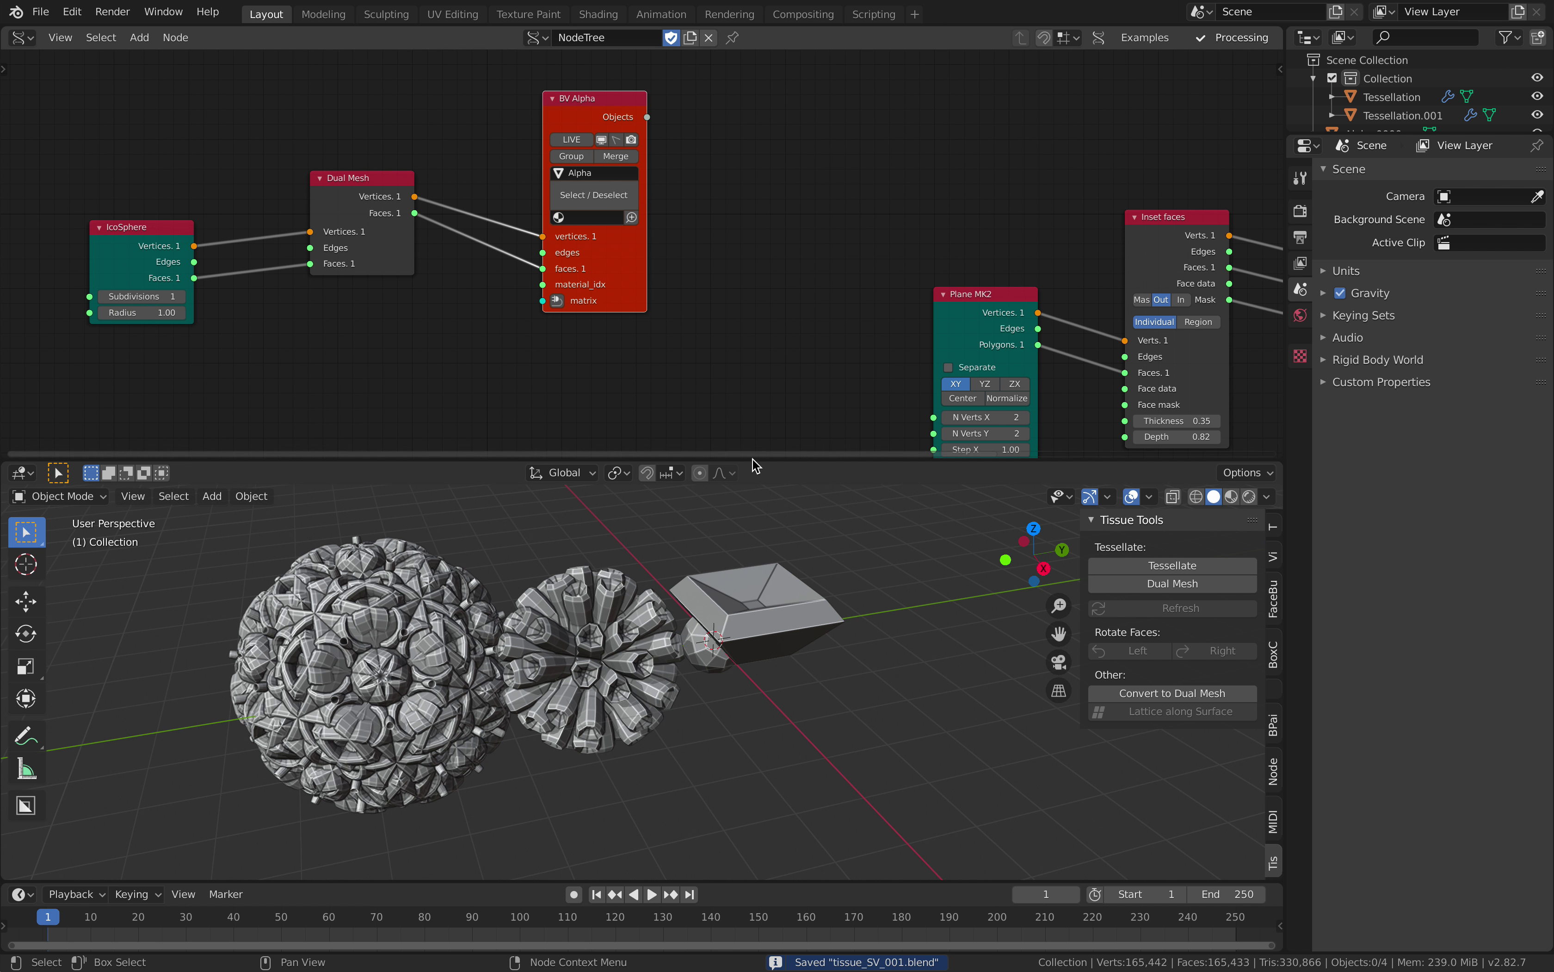
{"action": "middle_click_drag", "start_coordinate": [1076, 320], "coordinate": [427, 324]}
{"action": "middle_click_drag", "start_coordinate": [739, 236], "coordinate": [689, 249]}
{"action": "left_click_drag", "start_coordinate": [878, 321], "coordinate": [912, 300]}
{"action": "middle_click_drag", "start_coordinate": [757, 276], "coordinate": [774, 216]}
{"action": "scroll", "coordinate": [774, 216], "scroll_direction": "up", "scroll_amount": 2}
{"action": "mouse_move", "coordinate": [725, 310]}
{"action": "left_mouse_down"}
{"action": "mouse_move", "coordinate": [755, 310]}
{"action": "mouse_move", "coordinate": [711, 309]}
{"action": "mouse_move", "coordinate": [719, 329]}
{"action": "left_mouse_up"}
{"action": "mouse_move", "coordinate": [481, 400]}
{"action": "left_mouse_down"}
{"action": "mouse_move", "coordinate": [514, 400]}
{"action": "mouse_move", "coordinate": [492, 421]}
{"action": "left_mouse_up"}
{"action": "mouse_move", "coordinate": [697, 309]}
{"action": "left_mouse_down"}
{"action": "mouse_move", "coordinate": [736, 309]}
{"action": "mouse_move", "coordinate": [719, 329]}
{"action": "left_mouse_up"}
{"action": "scroll", "coordinate": [856, 604], "scroll_direction": "down", "scroll_amount": 2}
Refresh the duplicated tessellation with the reshaped component and set its iterations repeat to 1.
{"action": "middle_click_drag", "start_coordinate": [856, 604], "coordinate": [617, 623]}
{"action": "left_click", "coordinate": [511, 604]}
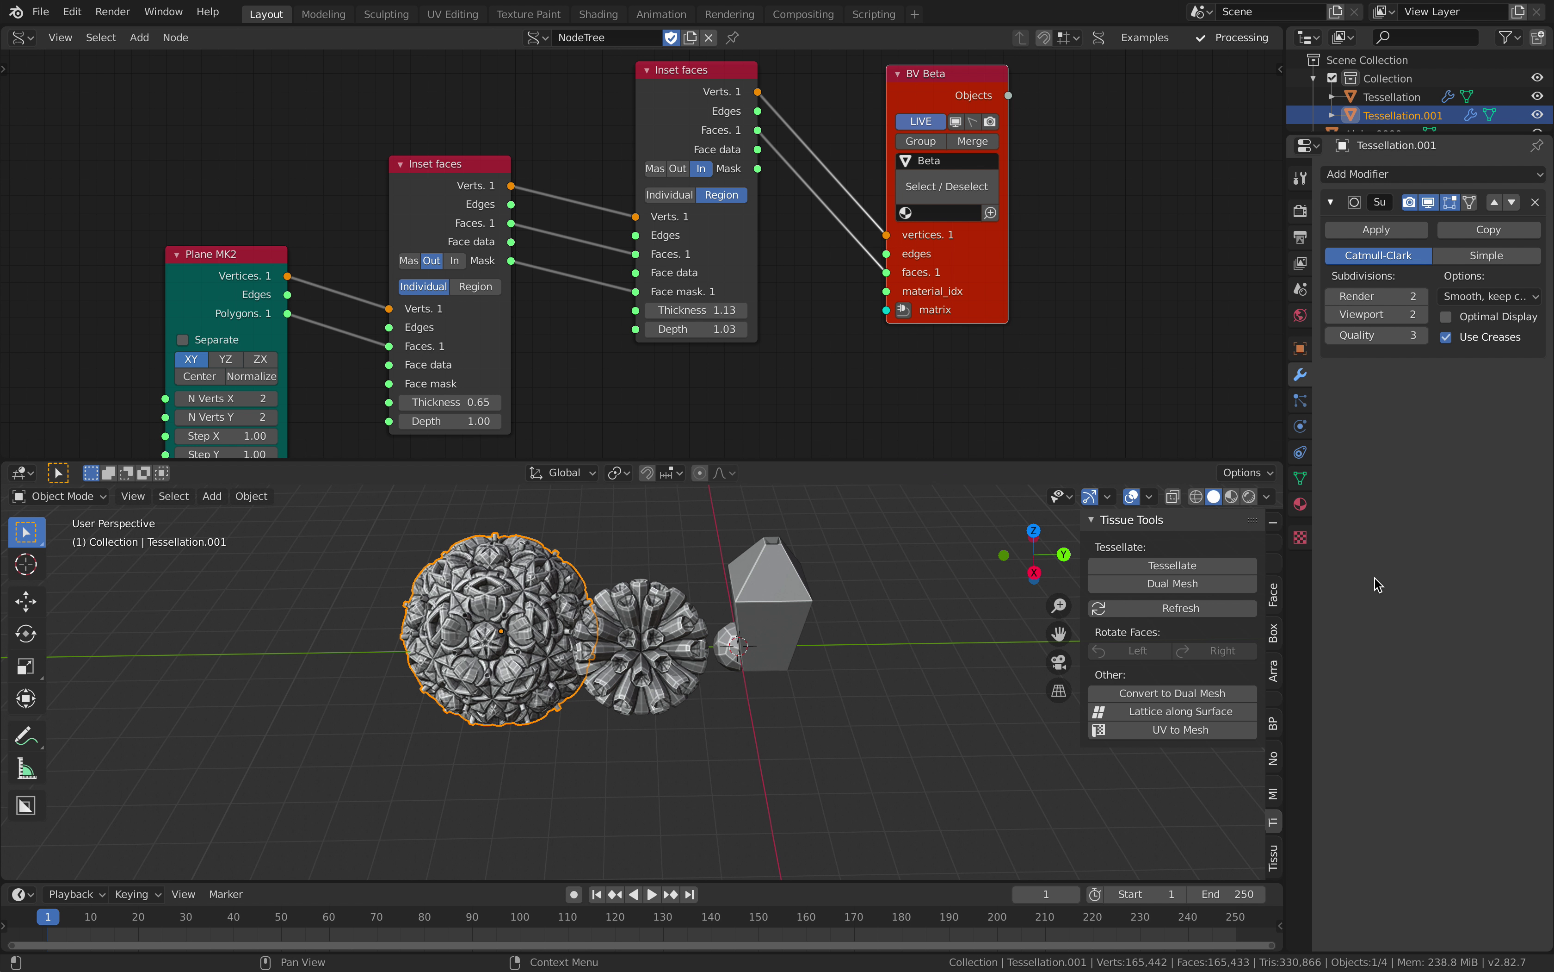
{"action": "left_click", "coordinate": [1301, 477]}
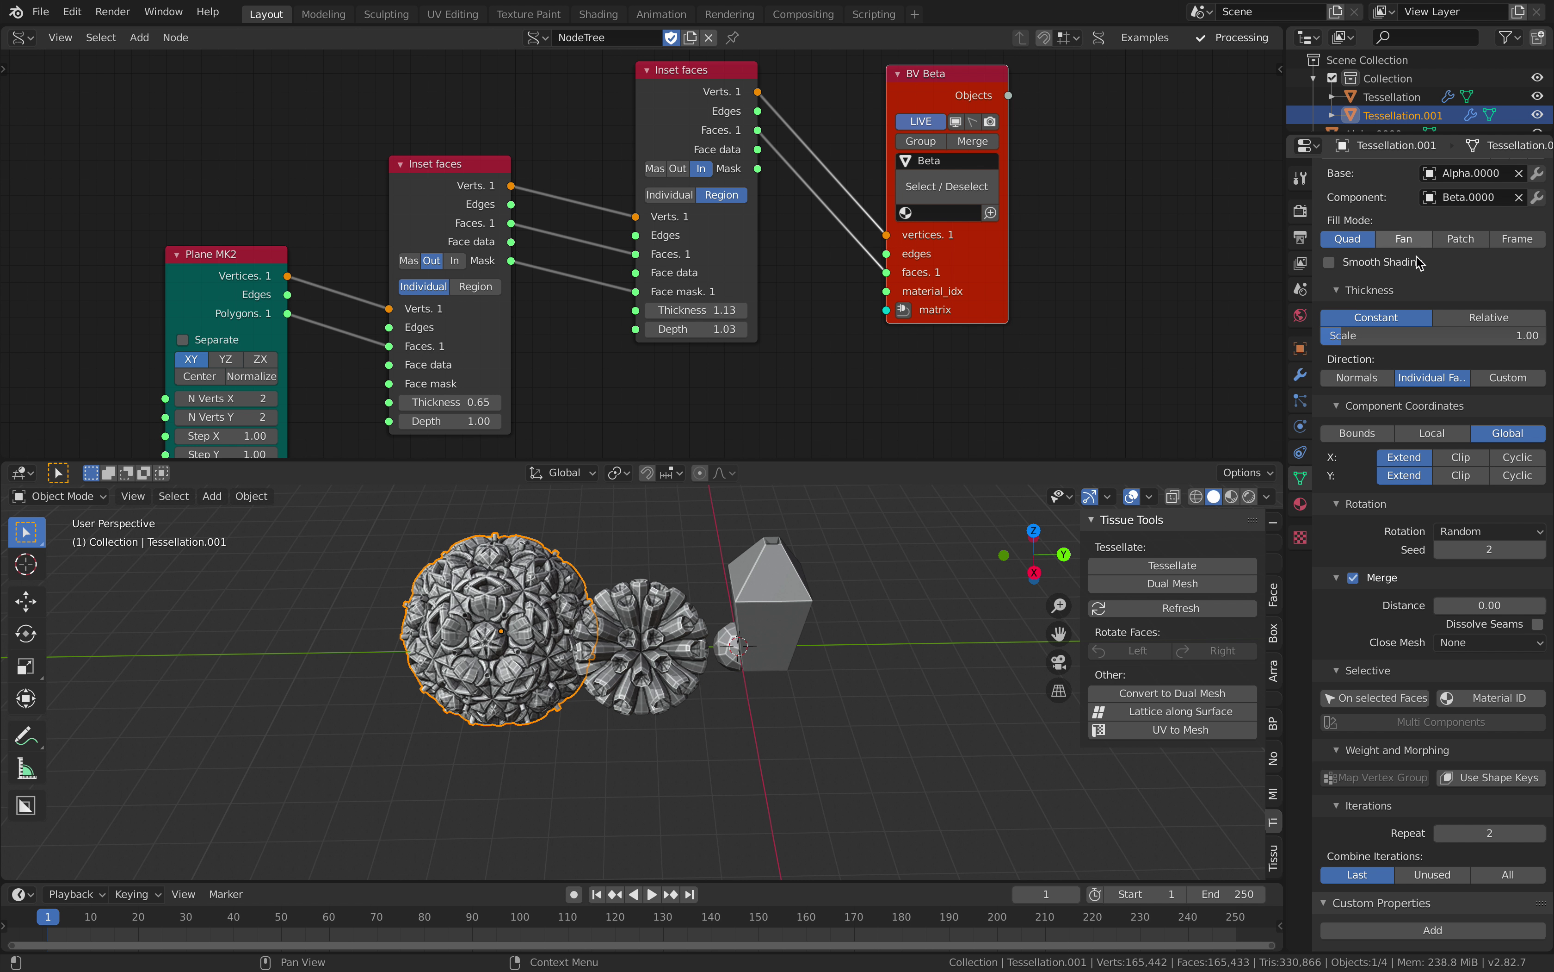
{"action": "scroll", "coordinate": [1419, 261], "scroll_direction": "up", "scroll_amount": 5}
{"action": "left_click", "coordinate": [1418, 319]}
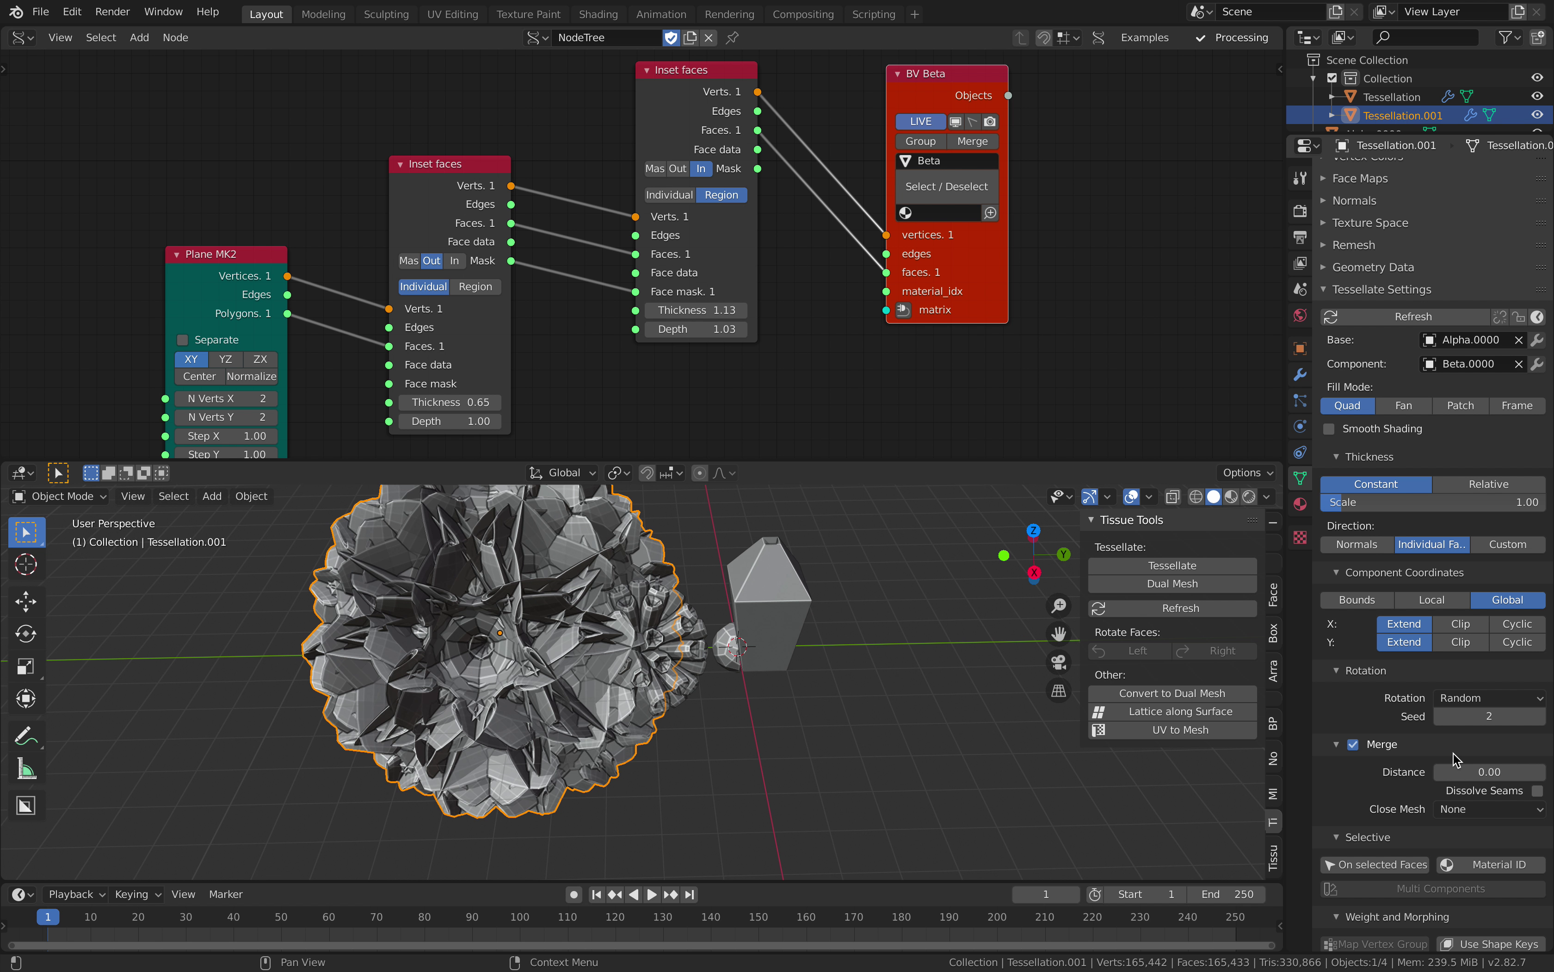
{"action": "scroll", "coordinate": [1453, 826], "scroll_direction": "down", "scroll_amount": 5}
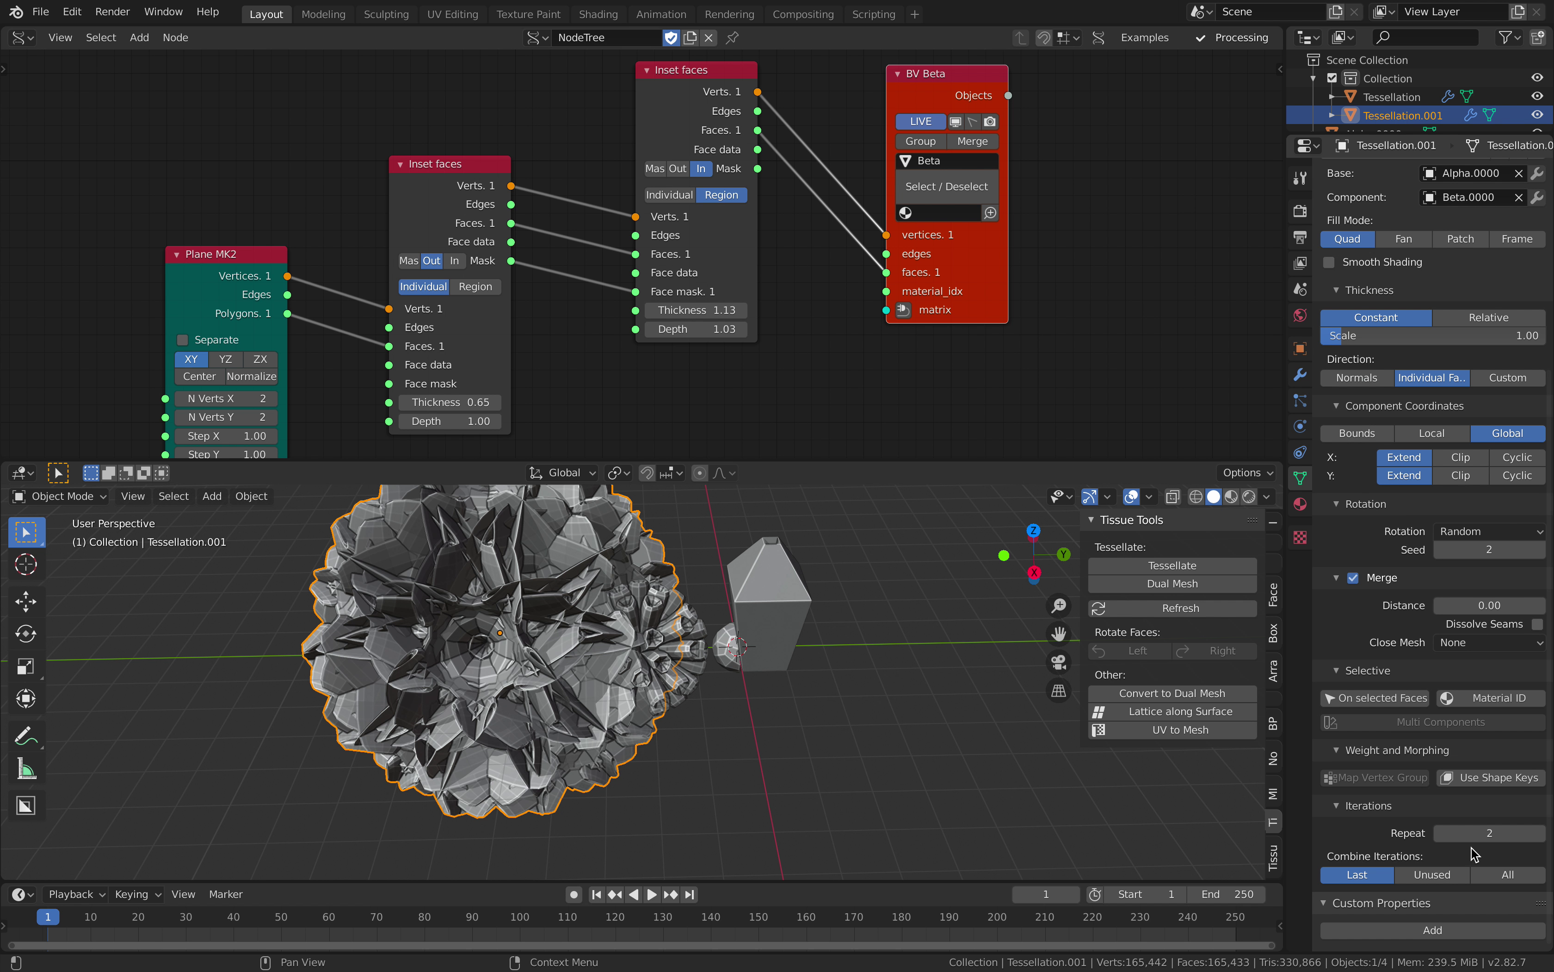
{"action": "left_click", "coordinate": [1442, 834]}
{"action": "middle_click_drag", "start_coordinate": [805, 746], "coordinate": [705, 684]}
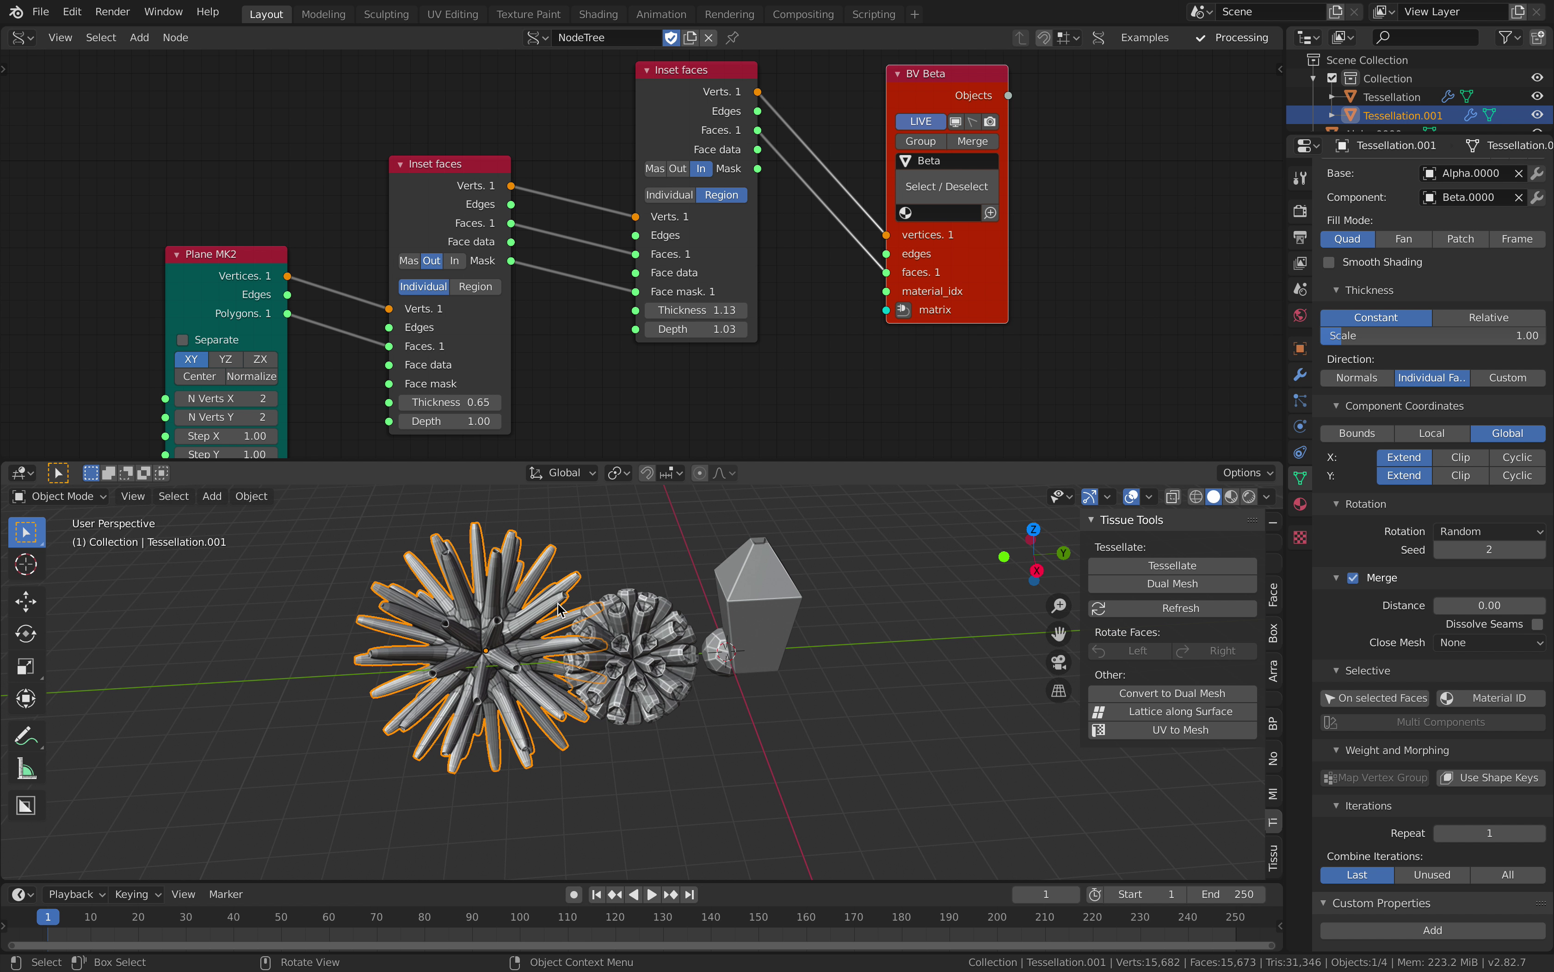
Move the original tessellation to the opposite side of the component mesh and shift the Alpha base sphere clear of the component.
{"action": "left_click", "coordinate": [633, 639]}
{"action": "key", "text": "g"}
{"action": "left_click", "coordinate": [986, 618]}
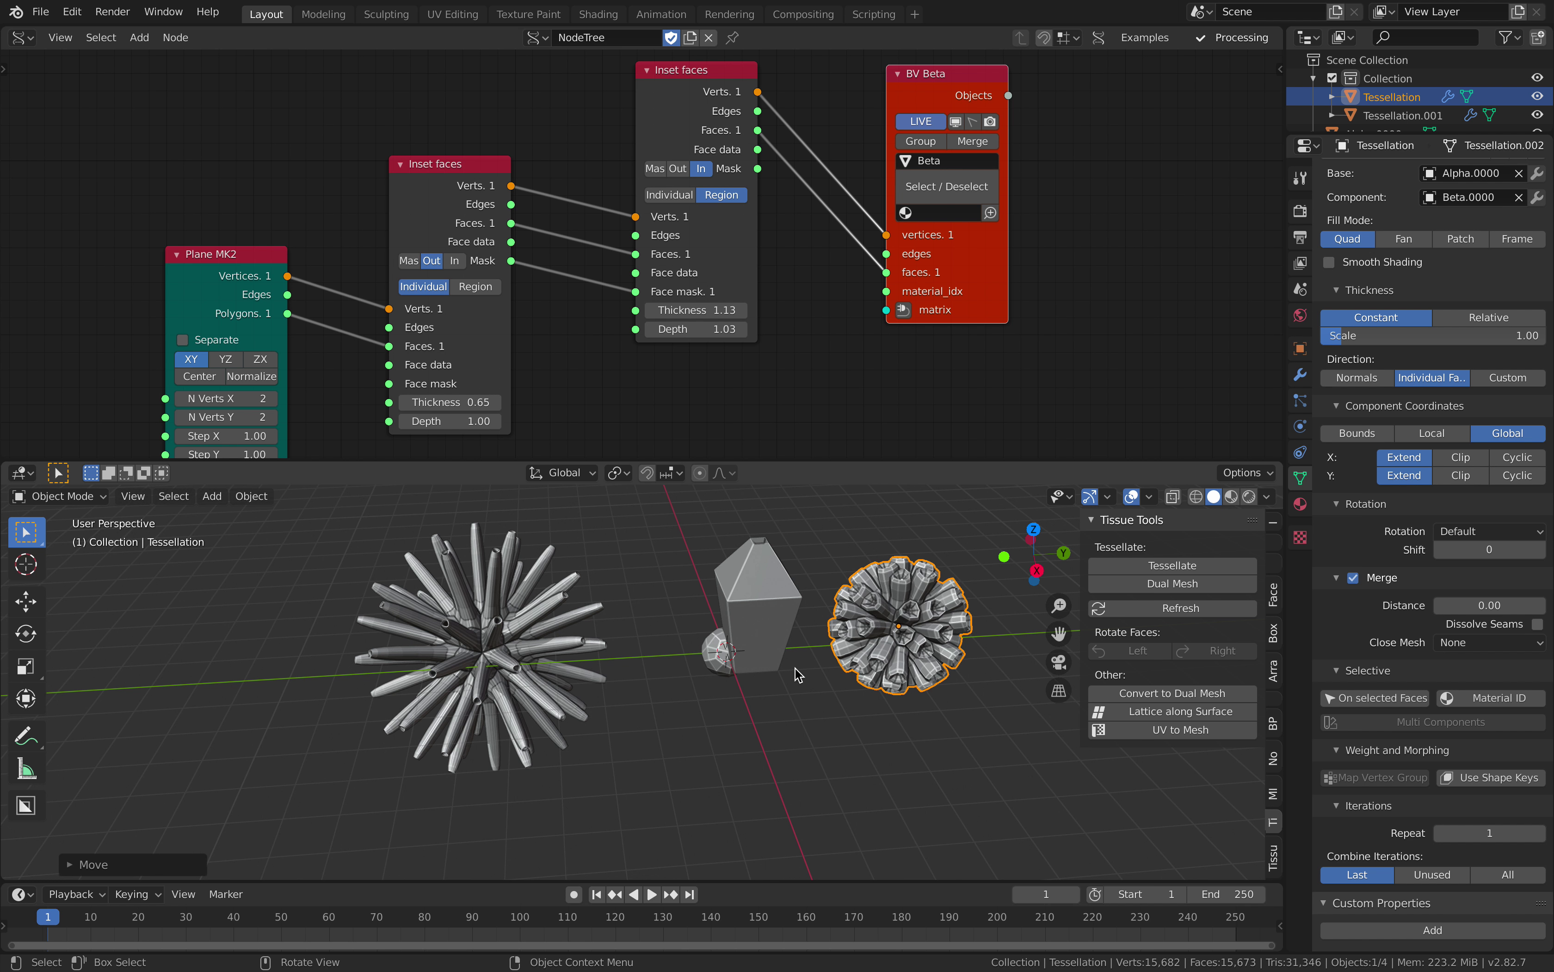
{"action": "left_click", "coordinate": [758, 621]}
{"action": "scroll", "coordinate": [757, 621], "scroll_direction": "up", "scroll_amount": 4}
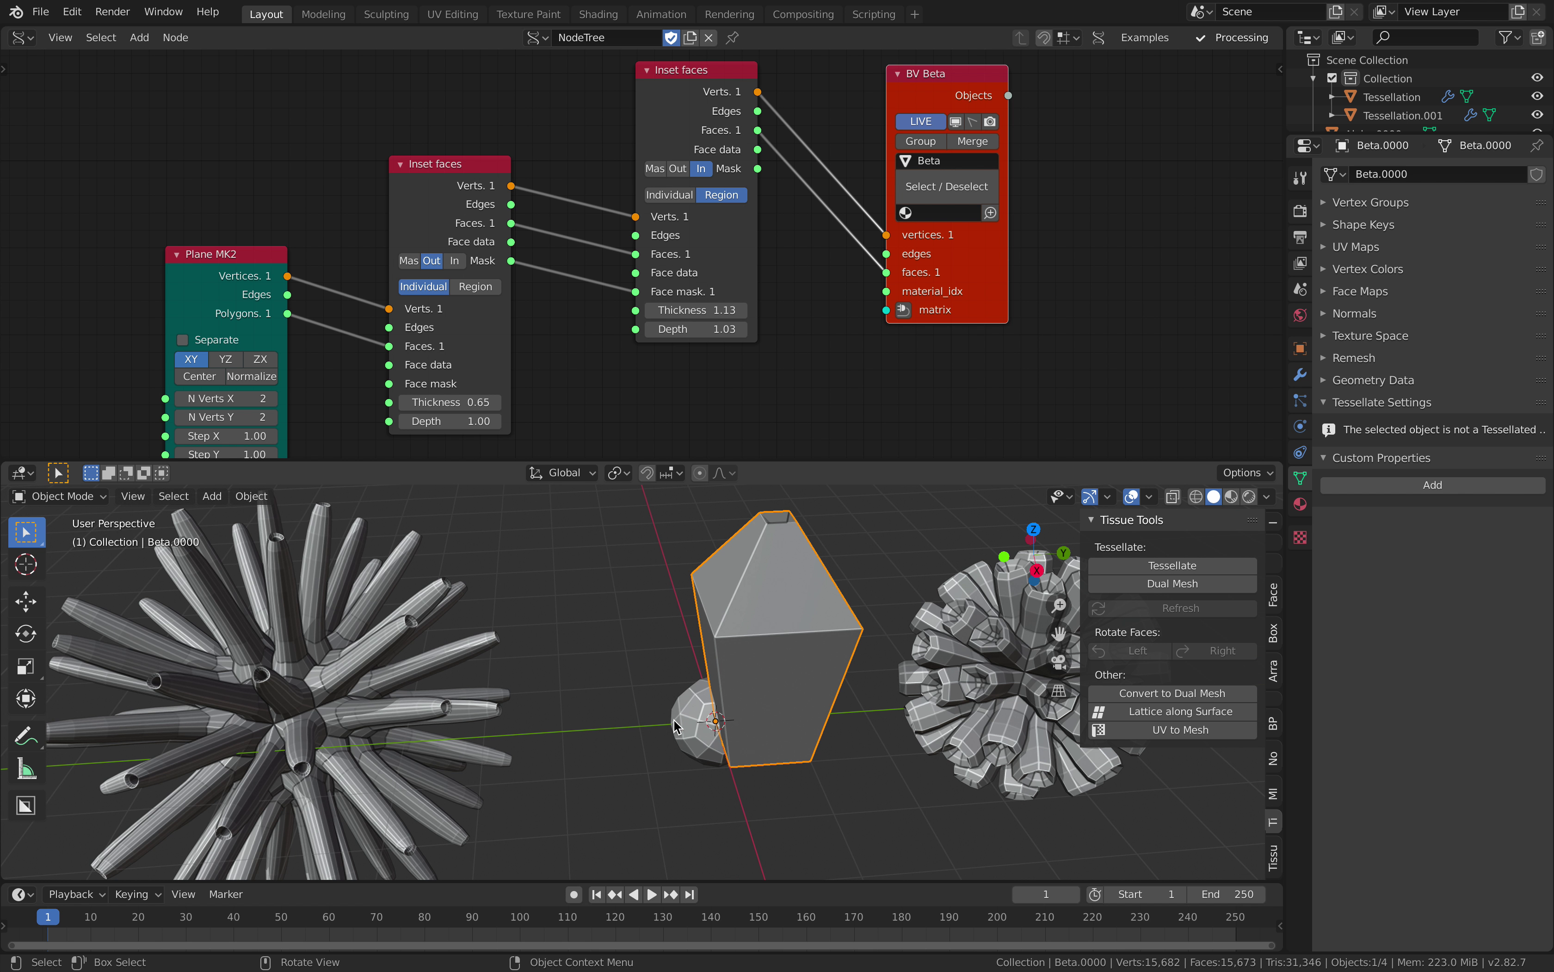
{"action": "left_click", "coordinate": [673, 725]}
{"action": "key", "text": "g"}
{"action": "left_click", "coordinate": [569, 717]}
{"action": "left_click", "coordinate": [763, 677]}
Select the duplicated tessellation and save the file.
{"action": "scroll", "coordinate": [513, 704], "scroll_direction": "down", "scroll_amount": 1}
{"action": "middle_click_drag", "start_coordinate": [498, 704], "coordinate": [697, 651], "text": "shift"}
{"action": "left_click", "coordinate": [587, 678]}
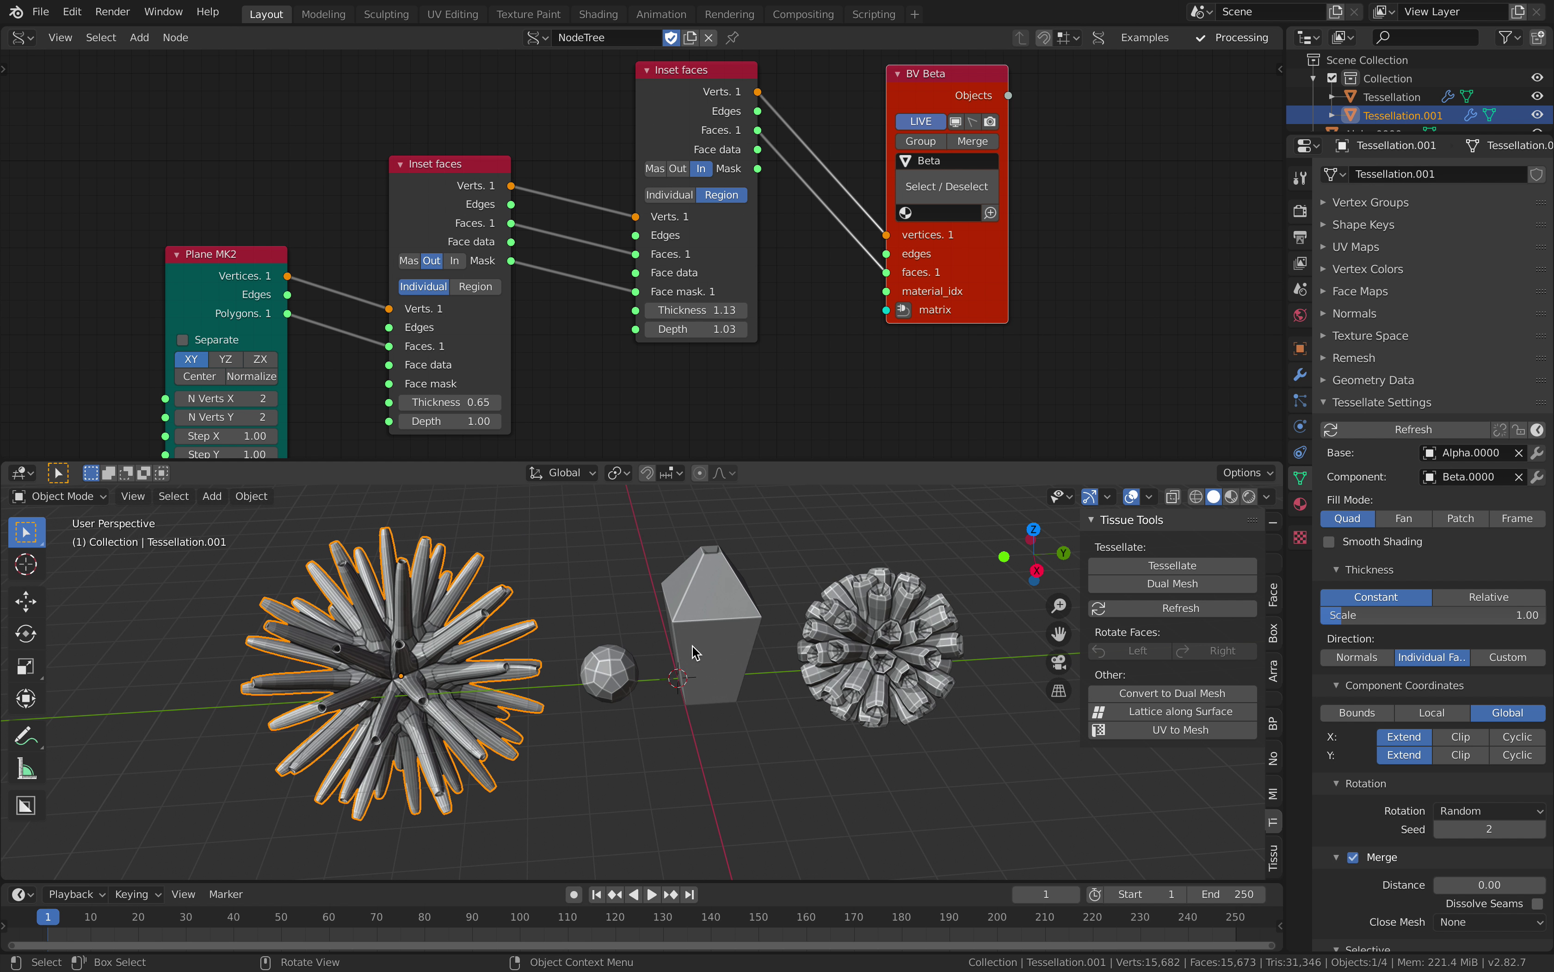
{"action": "key", "text": "ctrl+s"}
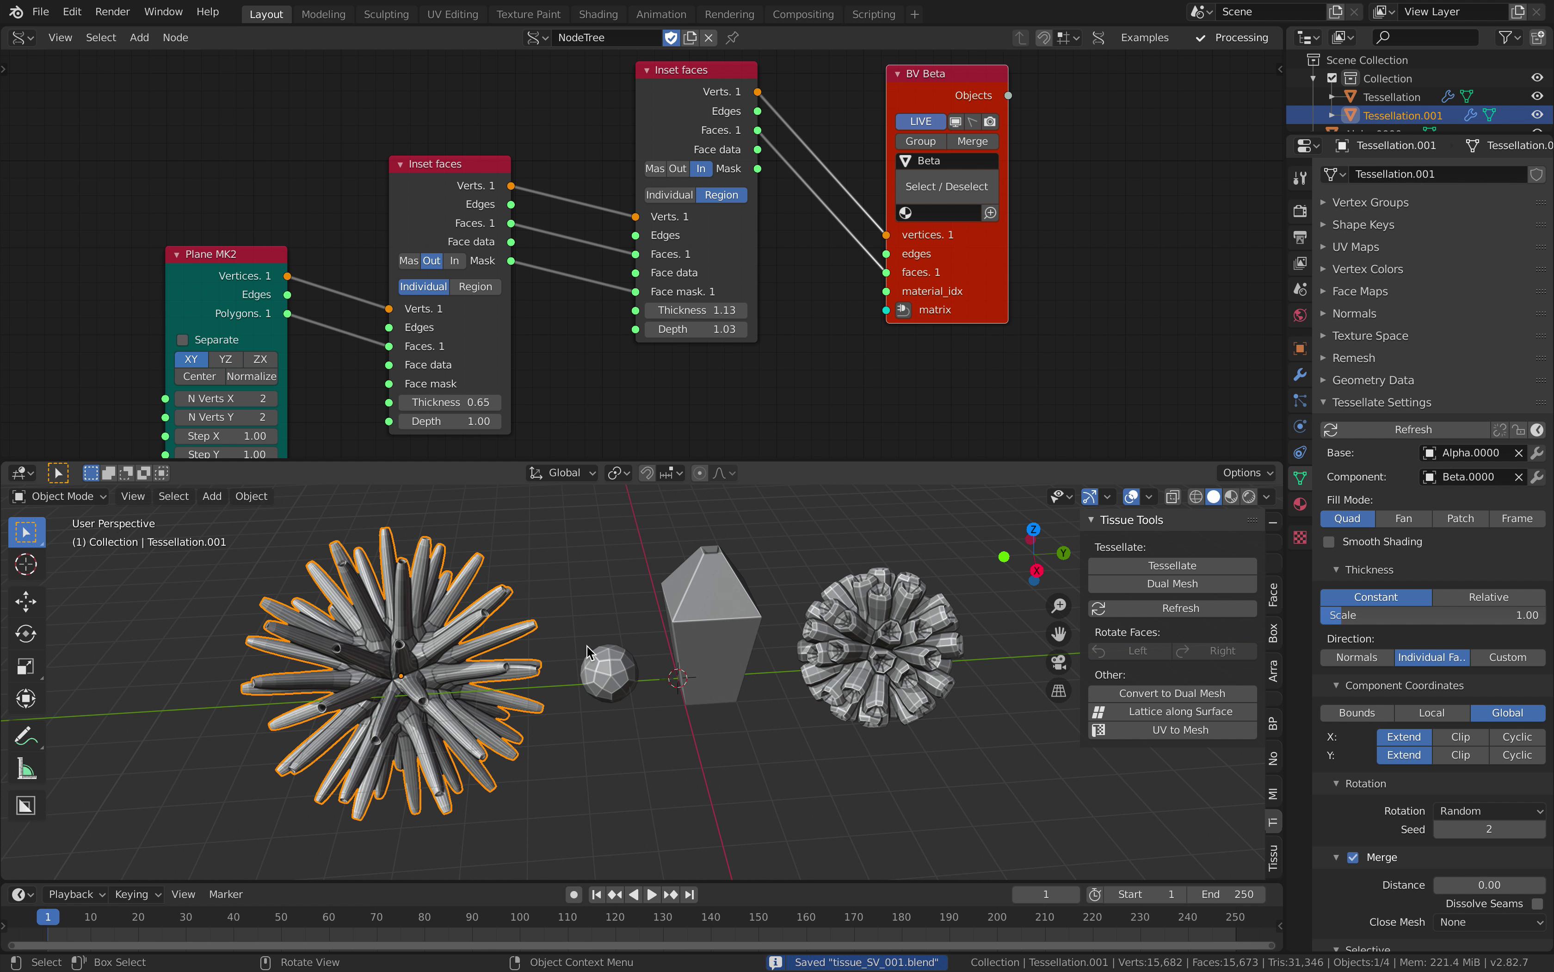
Compare the original and duplicated tessellations and examine their Tessellate settings.
{"action": "scroll", "coordinate": [584, 374], "scroll_direction": "down", "scroll_amount": 2}
{"action": "middle_click_drag", "start_coordinate": [475, 649], "coordinate": [539, 713]}
{"action": "middle_click_drag", "start_coordinate": [939, 651], "coordinate": [914, 667]}
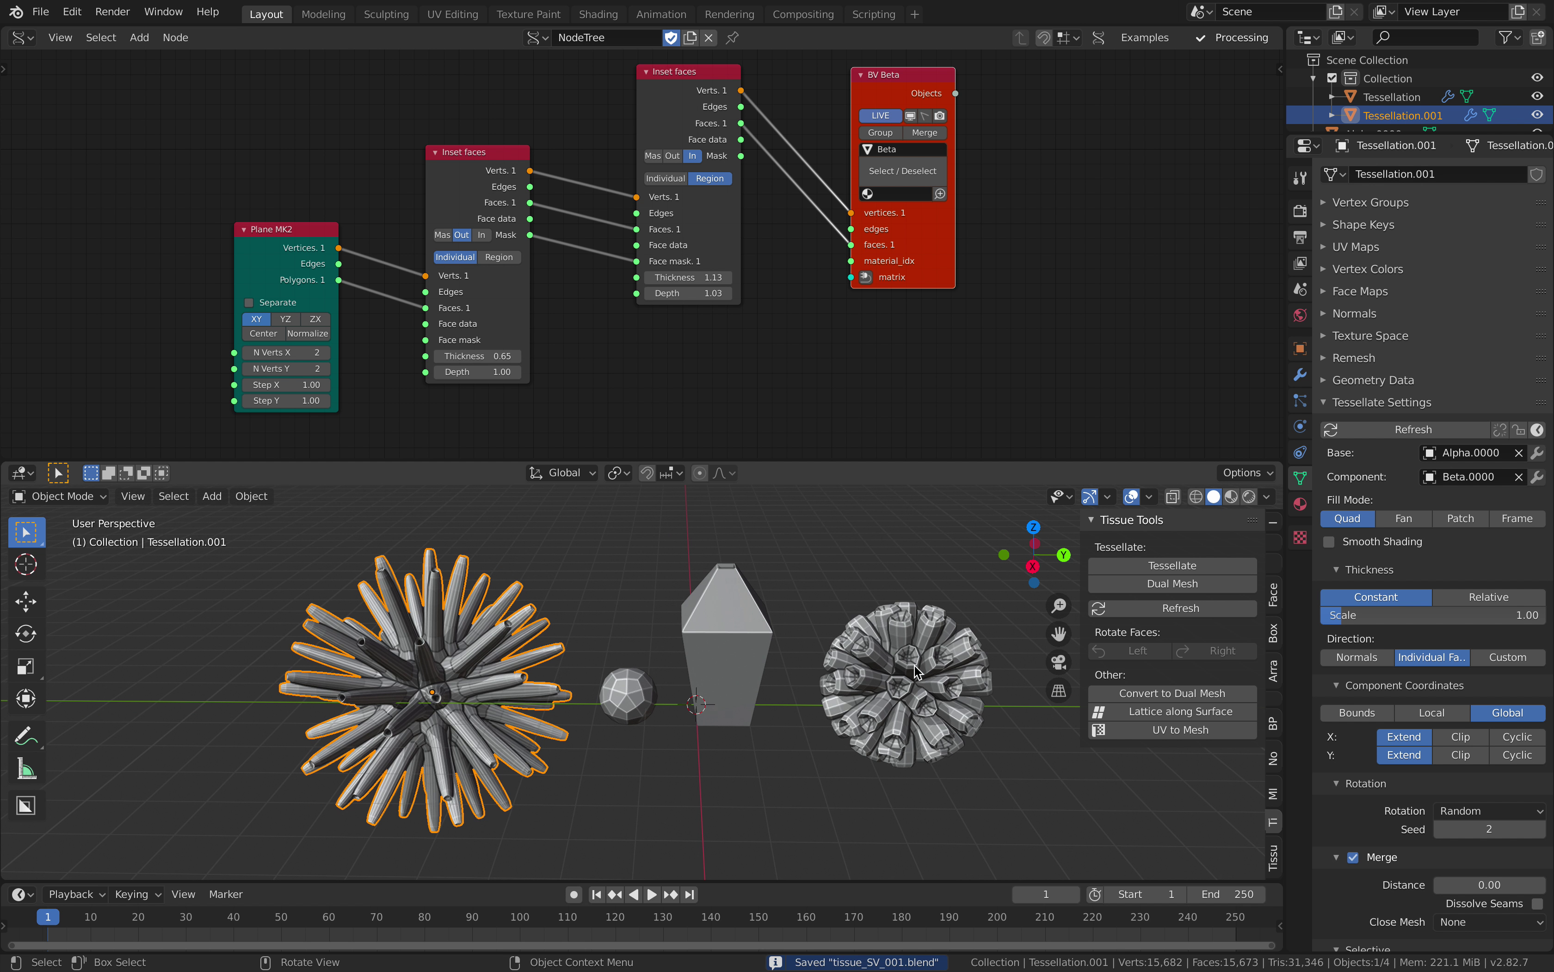
{"action": "left_click", "coordinate": [914, 666]}
{"action": "middle_click_drag", "start_coordinate": [489, 651], "coordinate": [501, 649]}
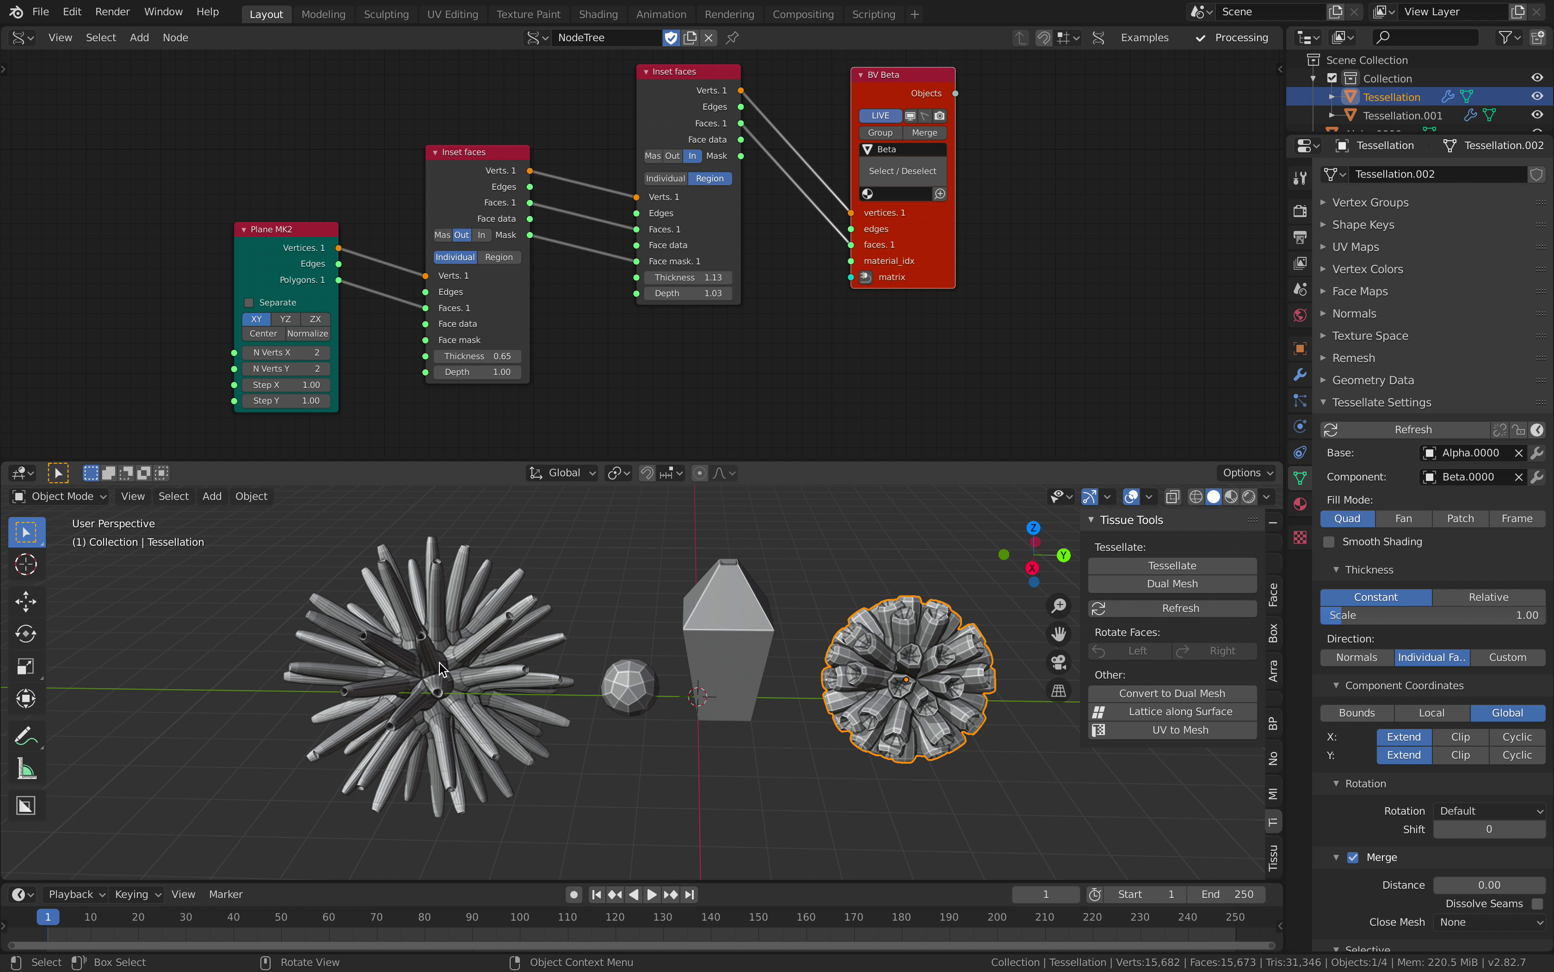
{"action": "middle_click_drag", "start_coordinate": [569, 668], "coordinate": [543, 679]}
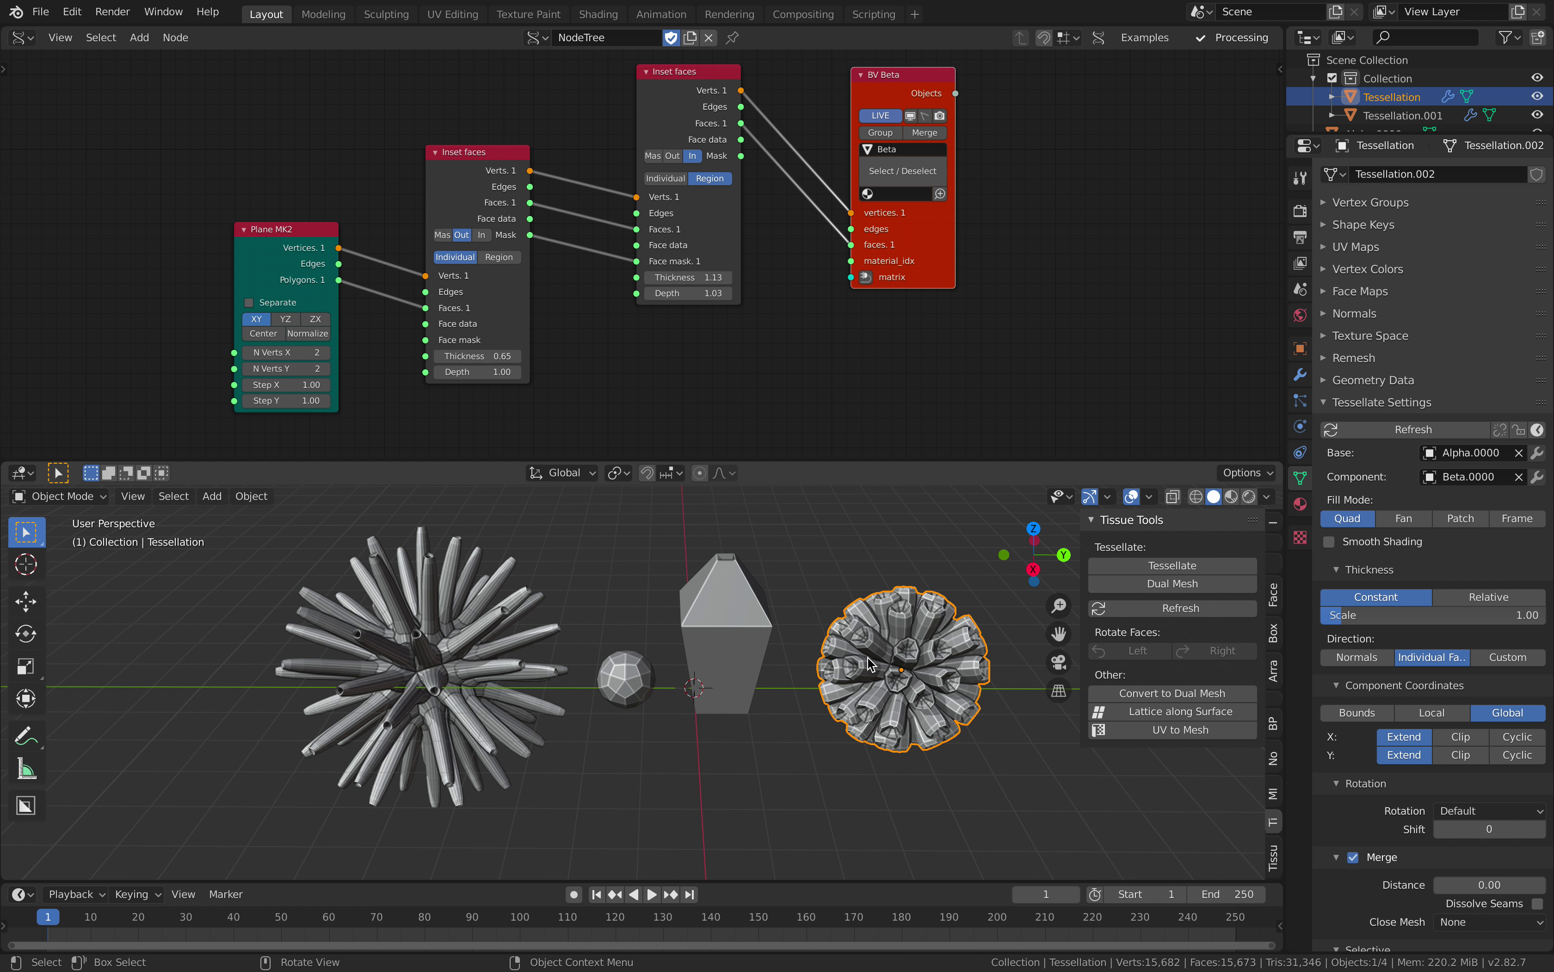
{"action": "left_click", "coordinate": [843, 597]}
{"action": "left_click", "coordinate": [501, 643]}
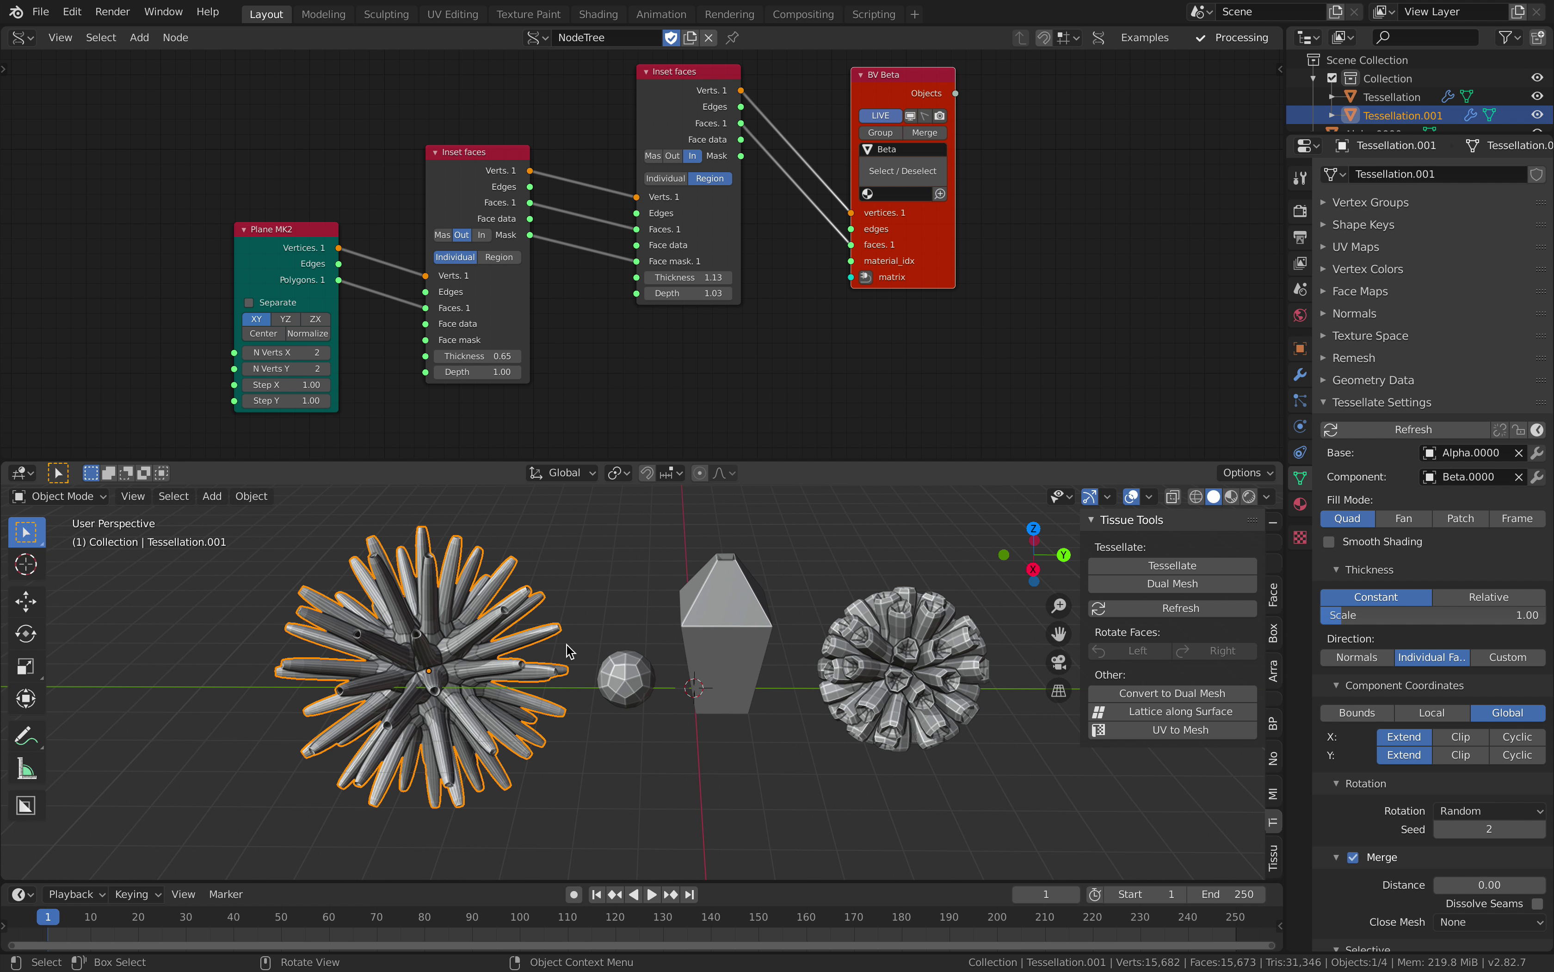
{"action": "scroll", "coordinate": [1442, 805], "scroll_direction": "down", "scroll_amount": 10}
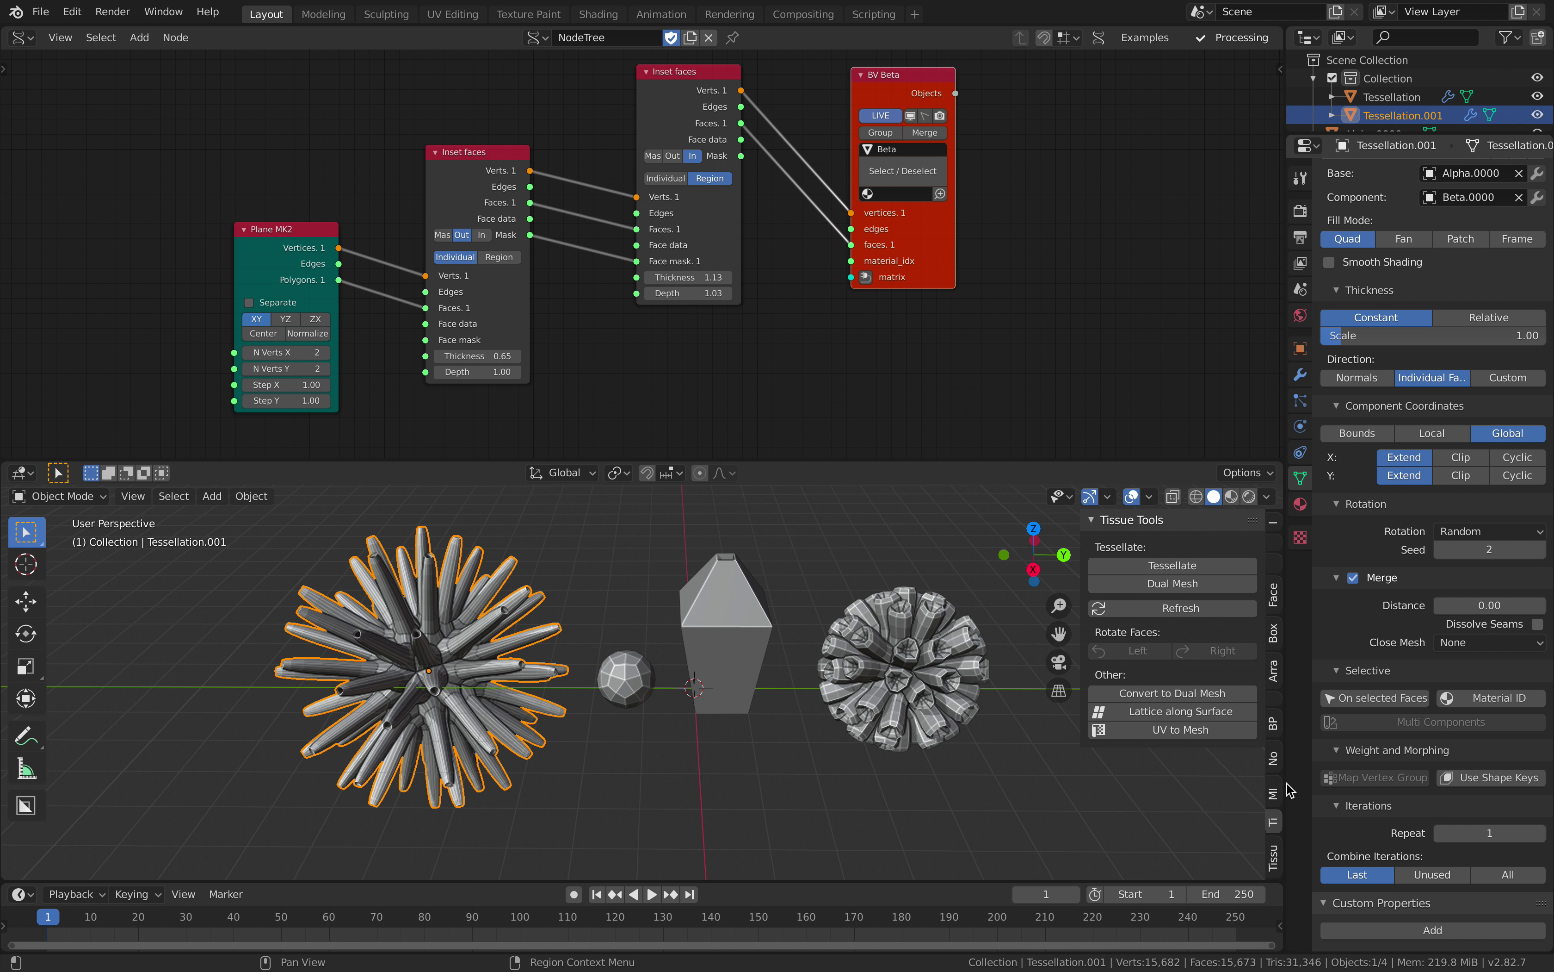
Examine the Beta component mesh together with the base and component node chains.
{"action": "left_click", "coordinate": [734, 618]}
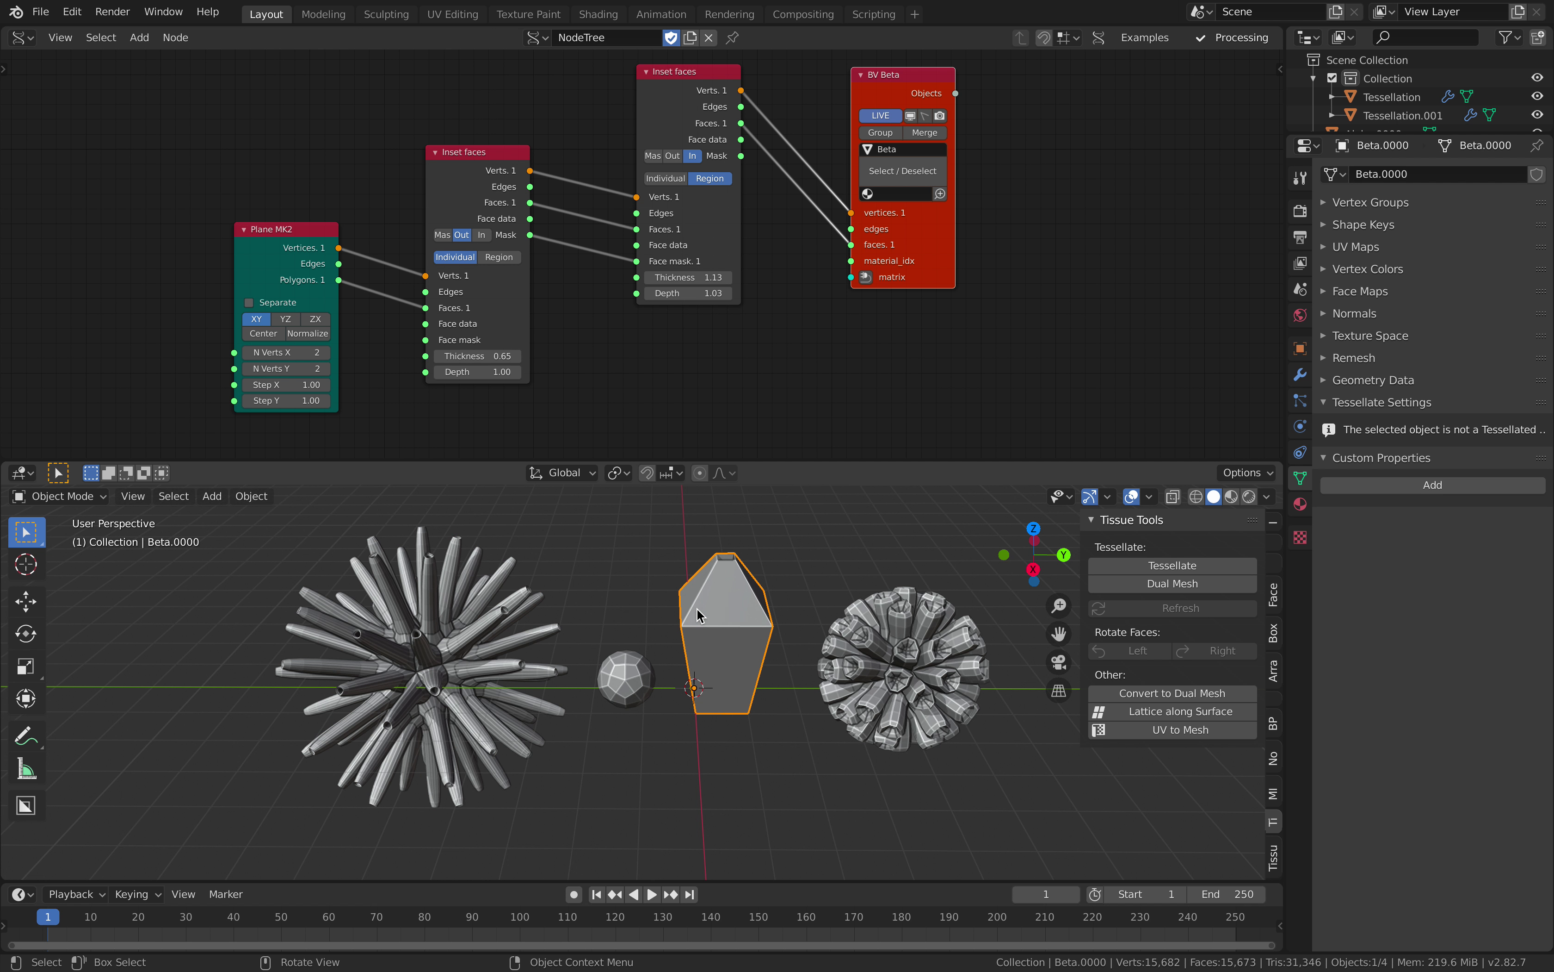
{"action": "middle_click_drag", "start_coordinate": [860, 178], "coordinate": [802, 193]}
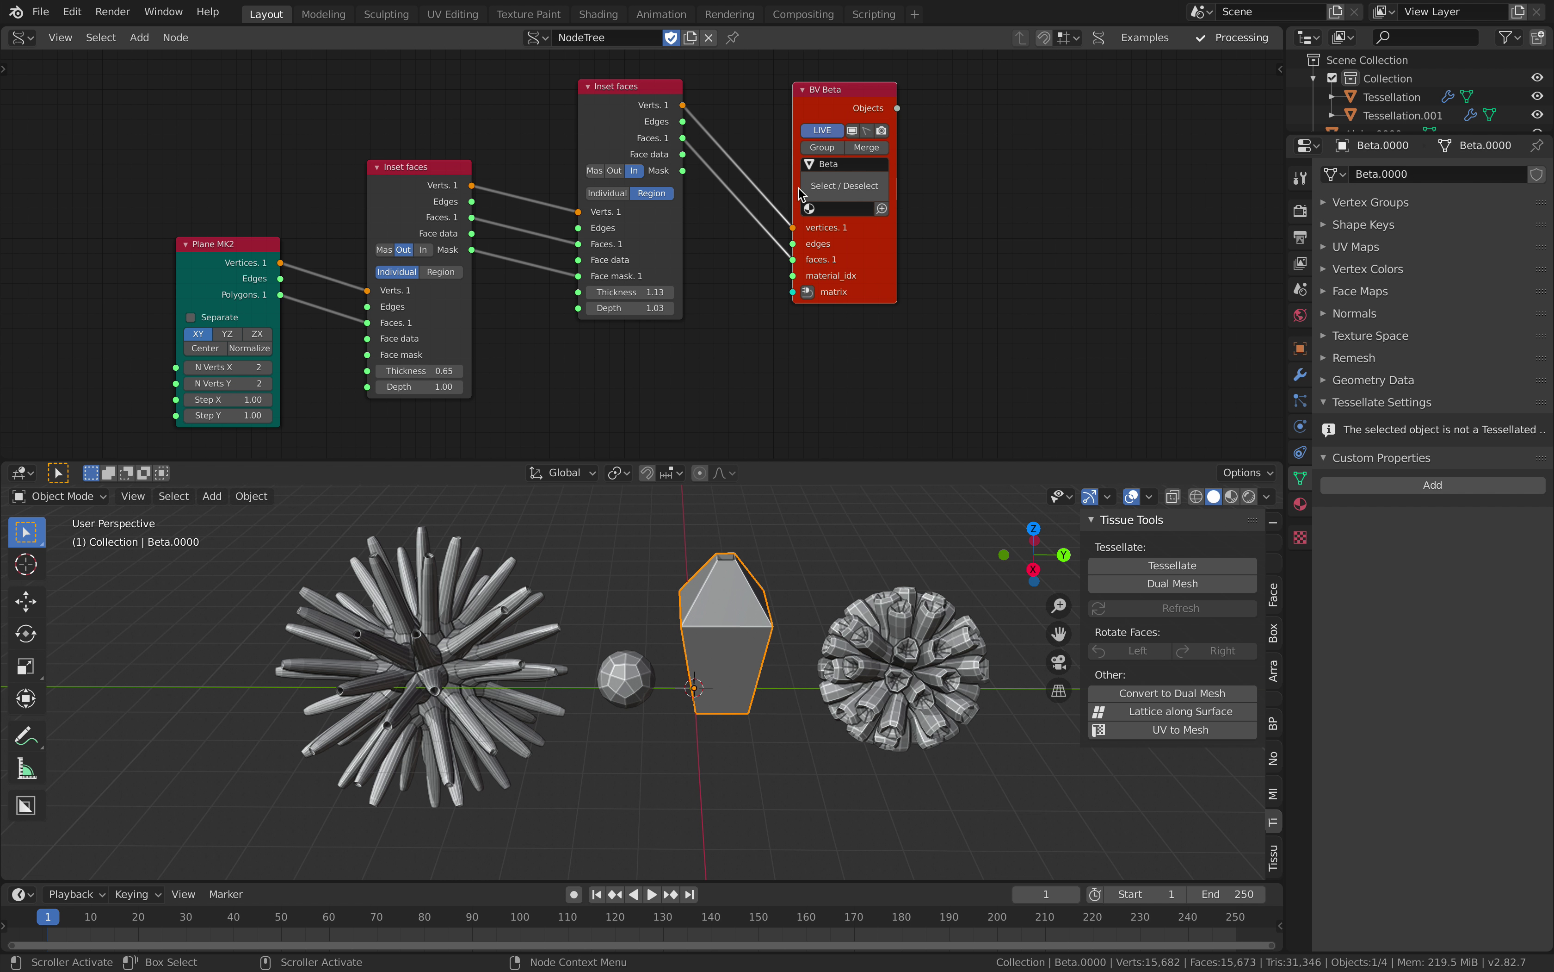
{"action": "scroll", "coordinate": [983, 162], "scroll_direction": "down", "scroll_amount": 8}
{"action": "middle_click_drag", "start_coordinate": [1056, 249], "coordinate": [1322, 202]}
{"action": "scroll", "coordinate": [697, 251], "scroll_direction": "up", "scroll_amount": 4}
{"action": "middle_click_drag", "start_coordinate": [746, 267], "coordinate": [614, 268]}
{"action": "middle_click_drag", "start_coordinate": [797, 672], "coordinate": [722, 778]}
{"action": "scroll", "coordinate": [736, 720], "scroll_direction": "up", "scroll_amount": 3}
{"action": "middle_click_drag", "start_coordinate": [749, 660], "coordinate": [907, 653]}
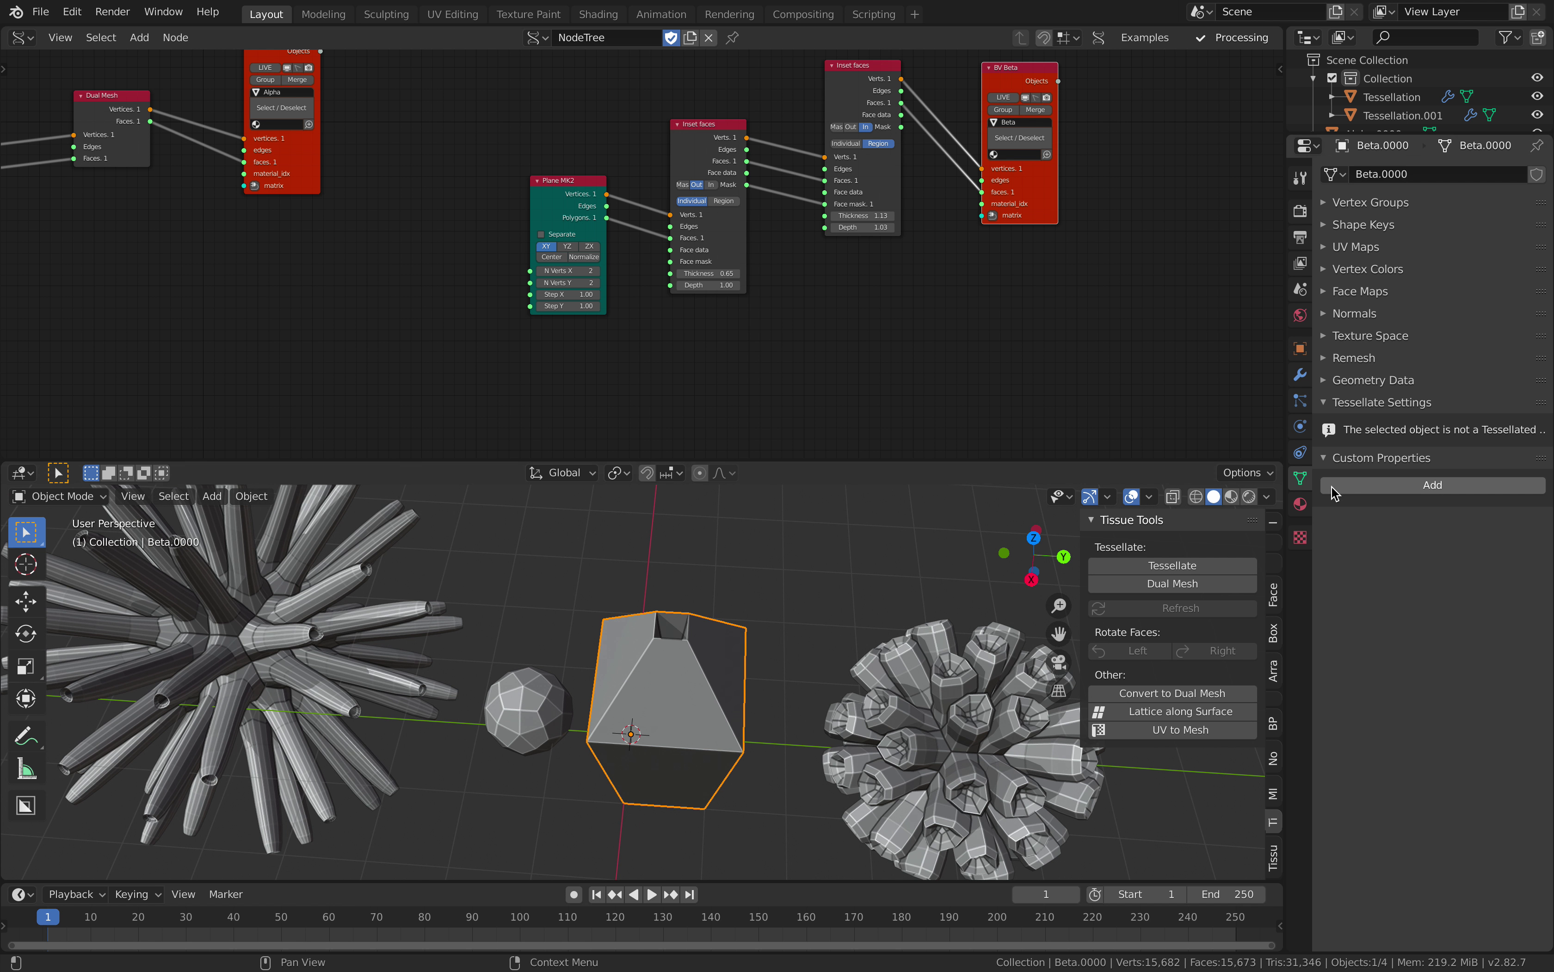
Add a new material to the Beta component mesh.
{"action": "left_click", "coordinate": [1301, 505]}
{"action": "left_click", "coordinate": [1411, 255]}
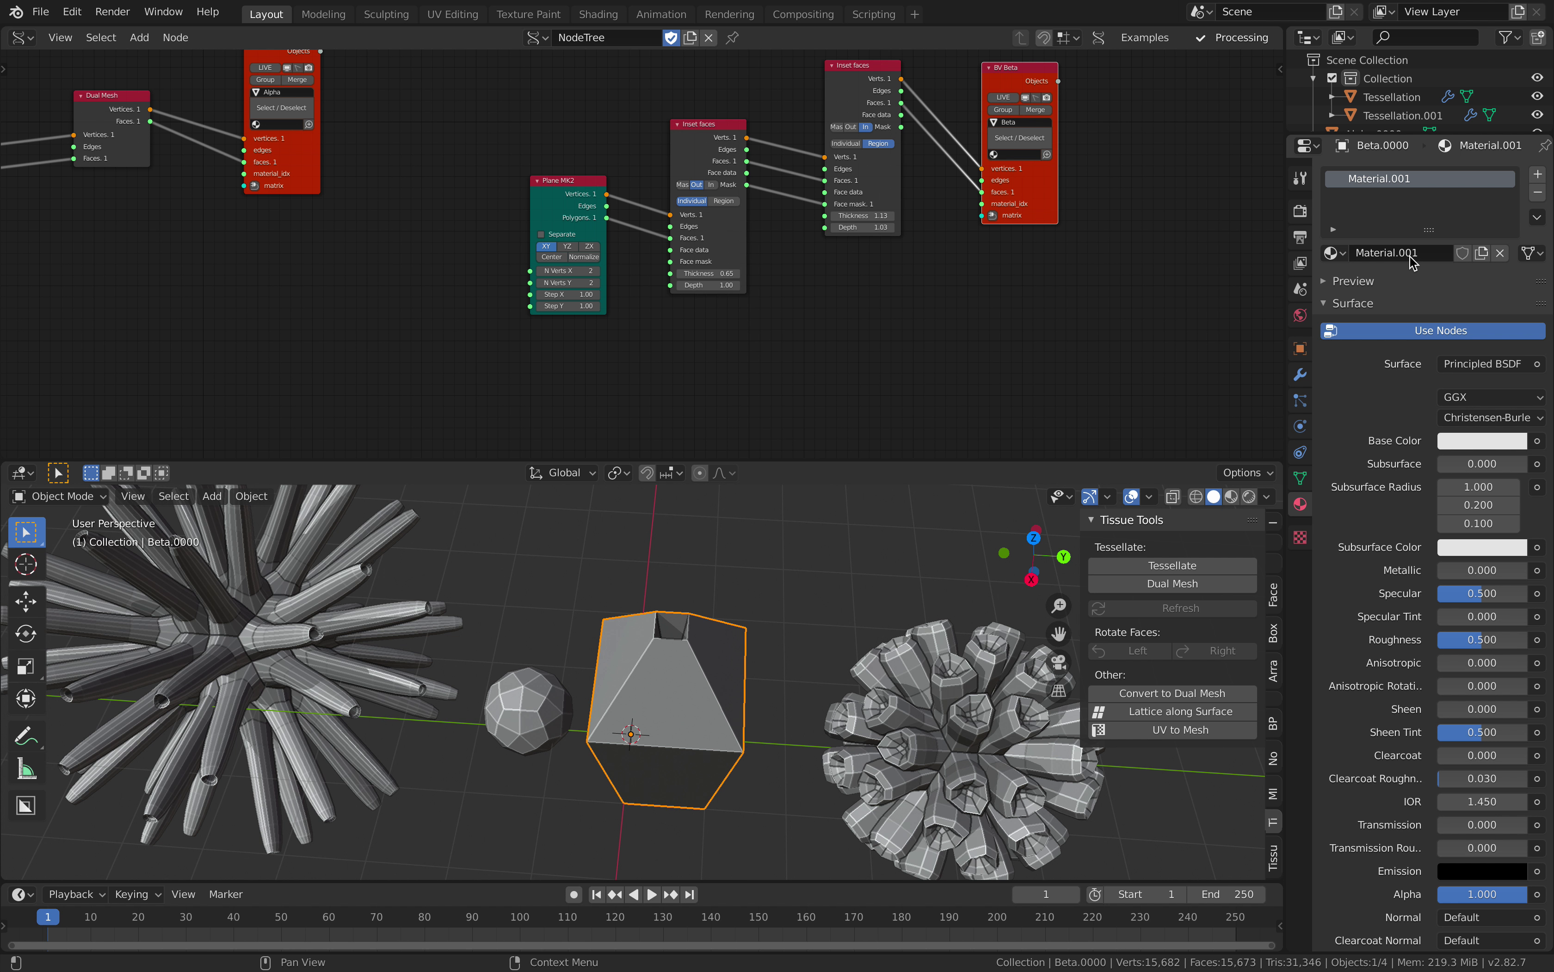
{"action": "middle_click_drag", "start_coordinate": [787, 729], "coordinate": [811, 649]}
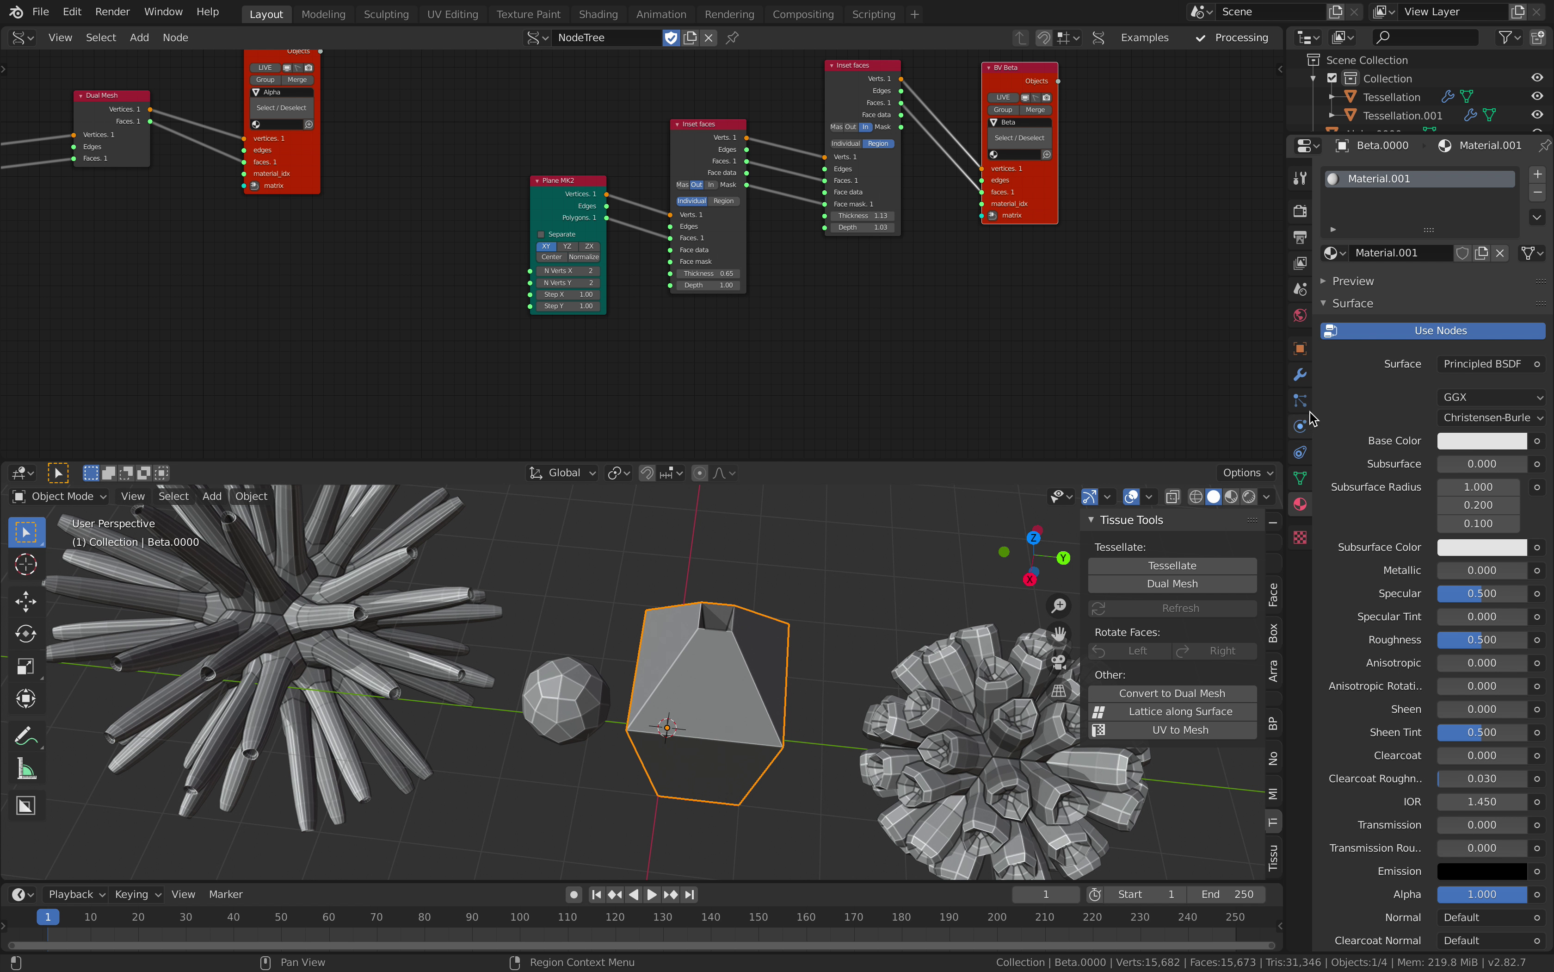
Select the four sloping faces around the Beta component's tip in Edit Mode and assign Material.001 to them.
{"action": "middle_click_drag", "start_coordinate": [801, 618], "coordinate": [677, 646]}
{"action": "key", "text": "Tab"}
{"action": "left_click", "coordinate": [659, 642]}
{"action": "left_click", "coordinate": [728, 636], "text": "shift"}
{"action": "left_click", "coordinate": [764, 617], "text": "shift"}
{"action": "middle_click_drag", "start_coordinate": [764, 618], "coordinate": [1283, 493]}
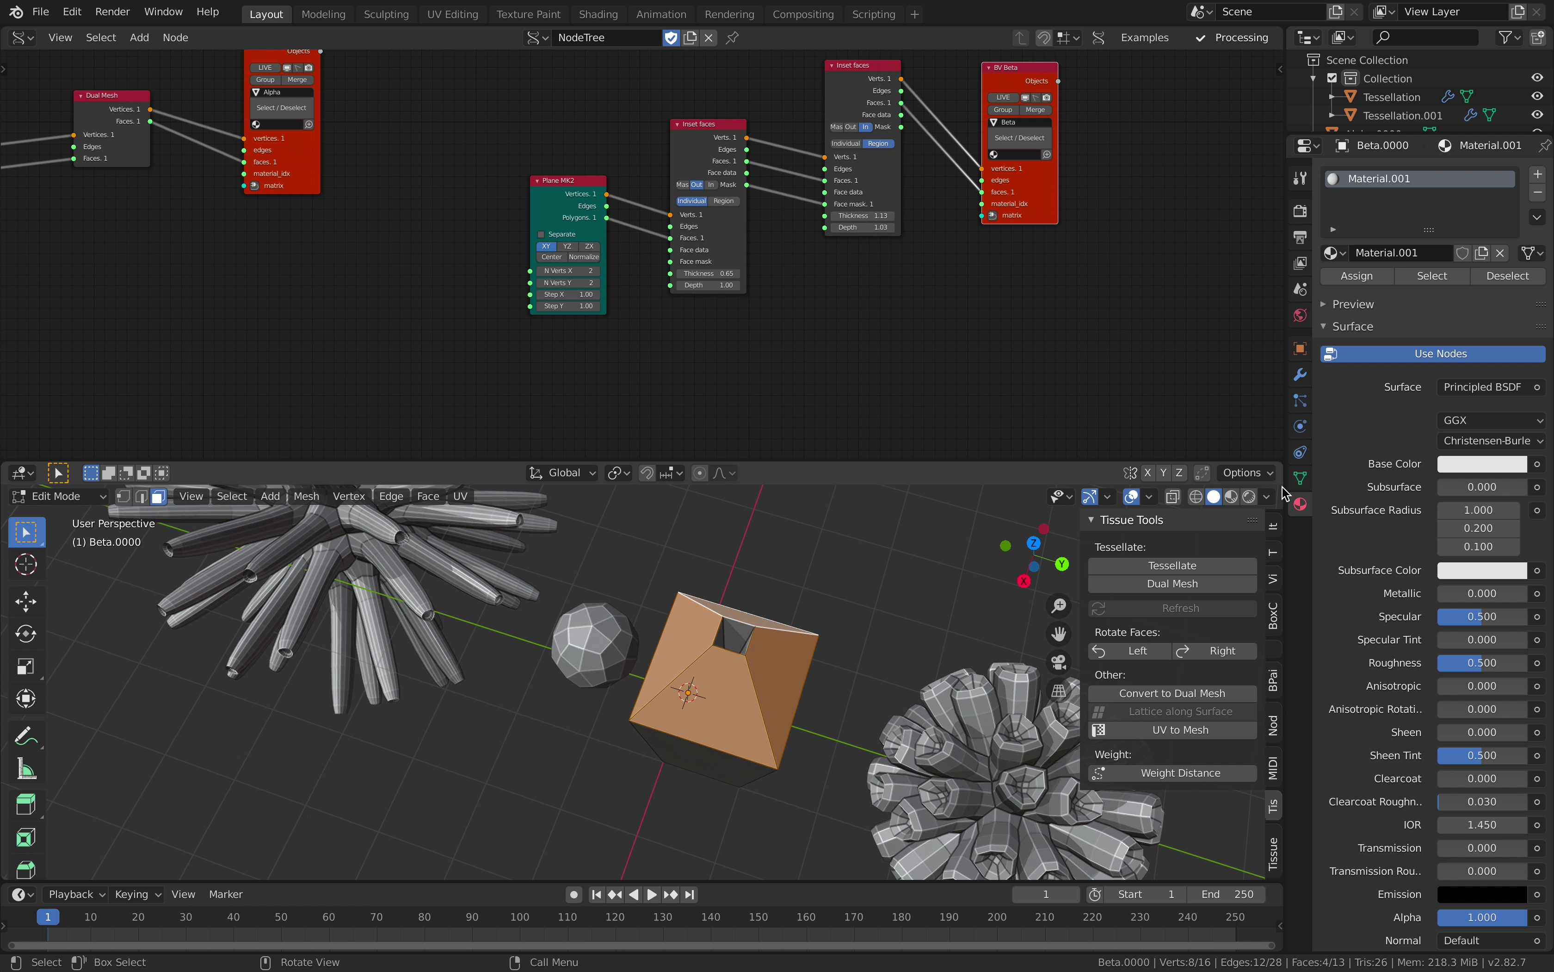
{"action": "left_click", "coordinate": [1364, 278]}
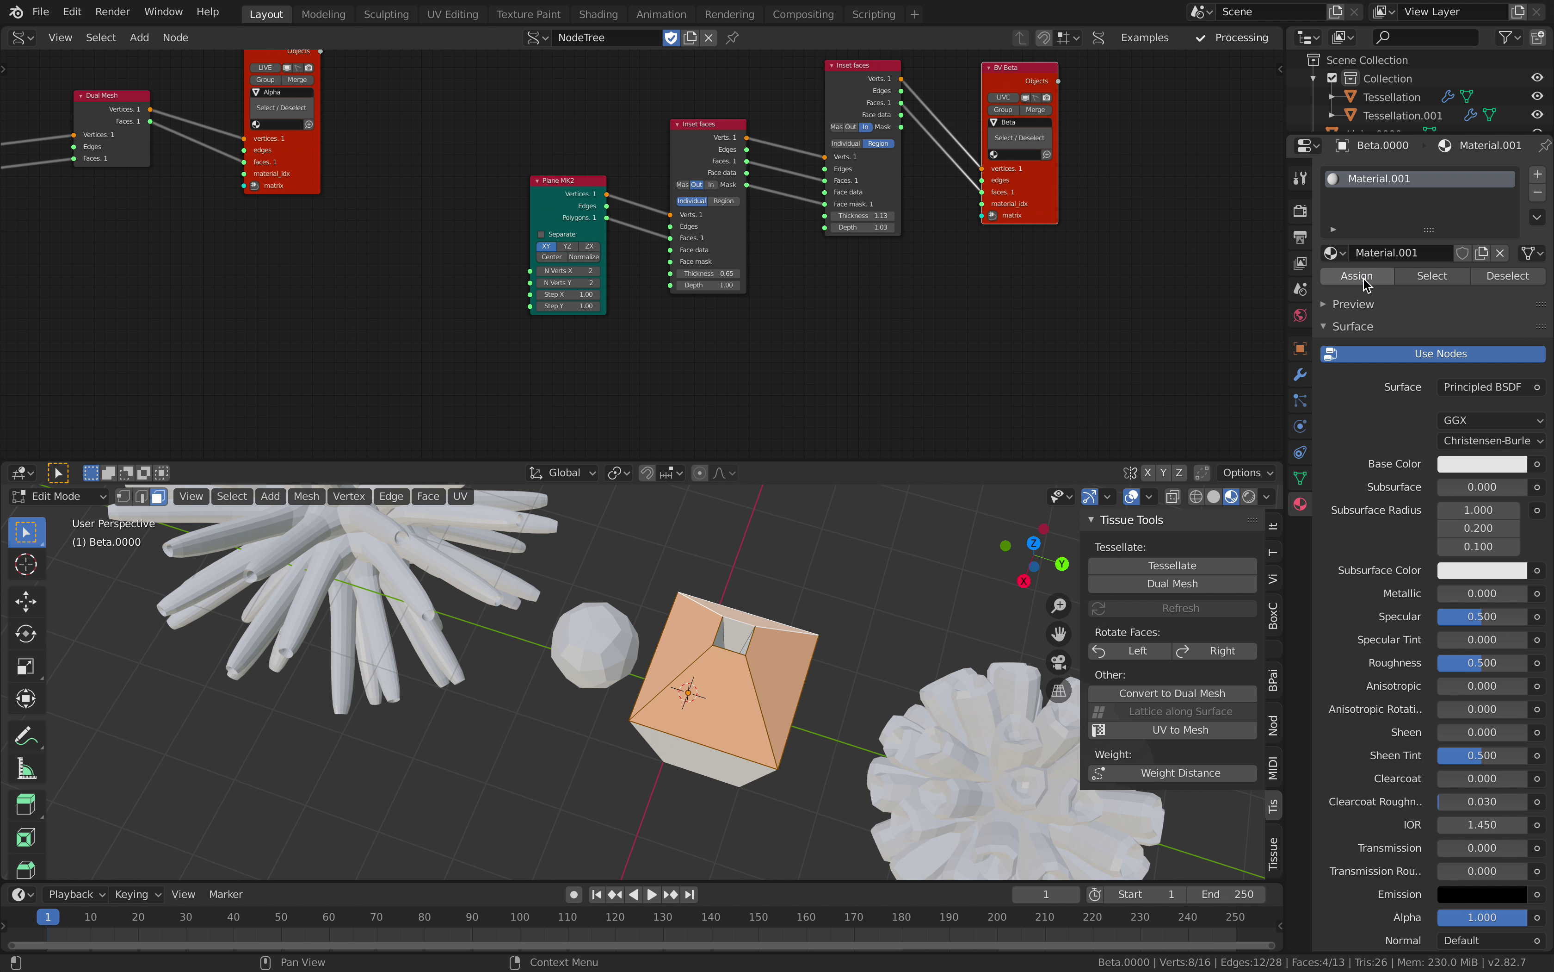
Set Material.001's base color to a saturated yellow with hue 0.136 and saturation 1.000.
{"action": "left_click", "coordinate": [1482, 463]}
{"action": "left_click", "coordinate": [1435, 307]}
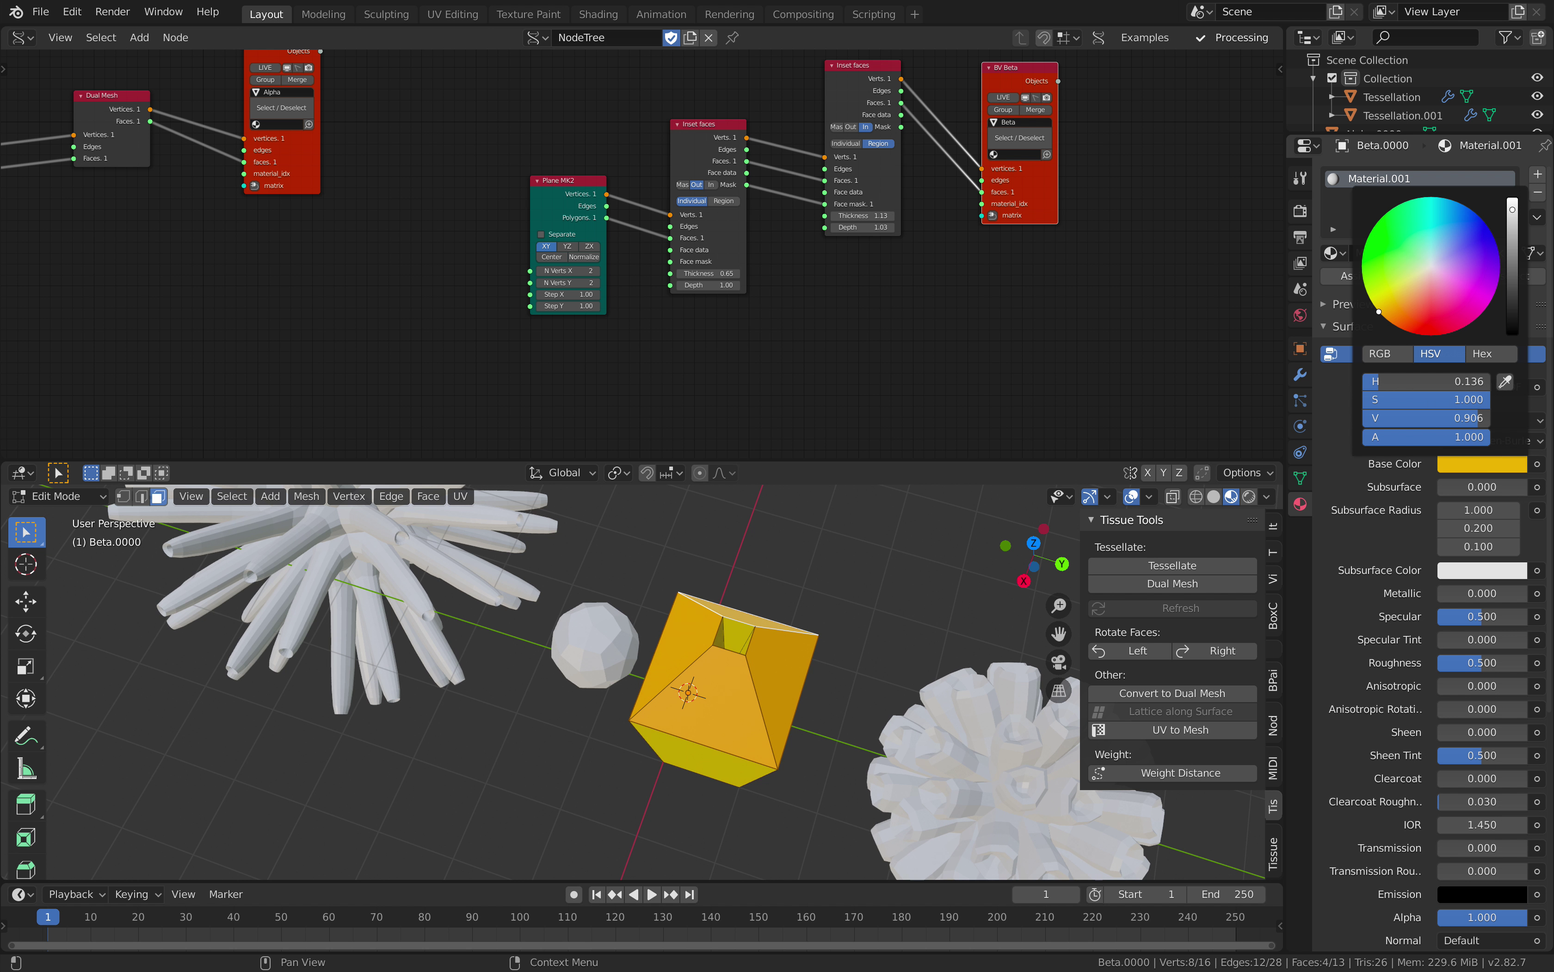
{"action": "middle_click_drag", "start_coordinate": [831, 645], "coordinate": [866, 642]}
{"action": "middle_click_drag", "start_coordinate": [765, 690], "coordinate": [757, 668]}
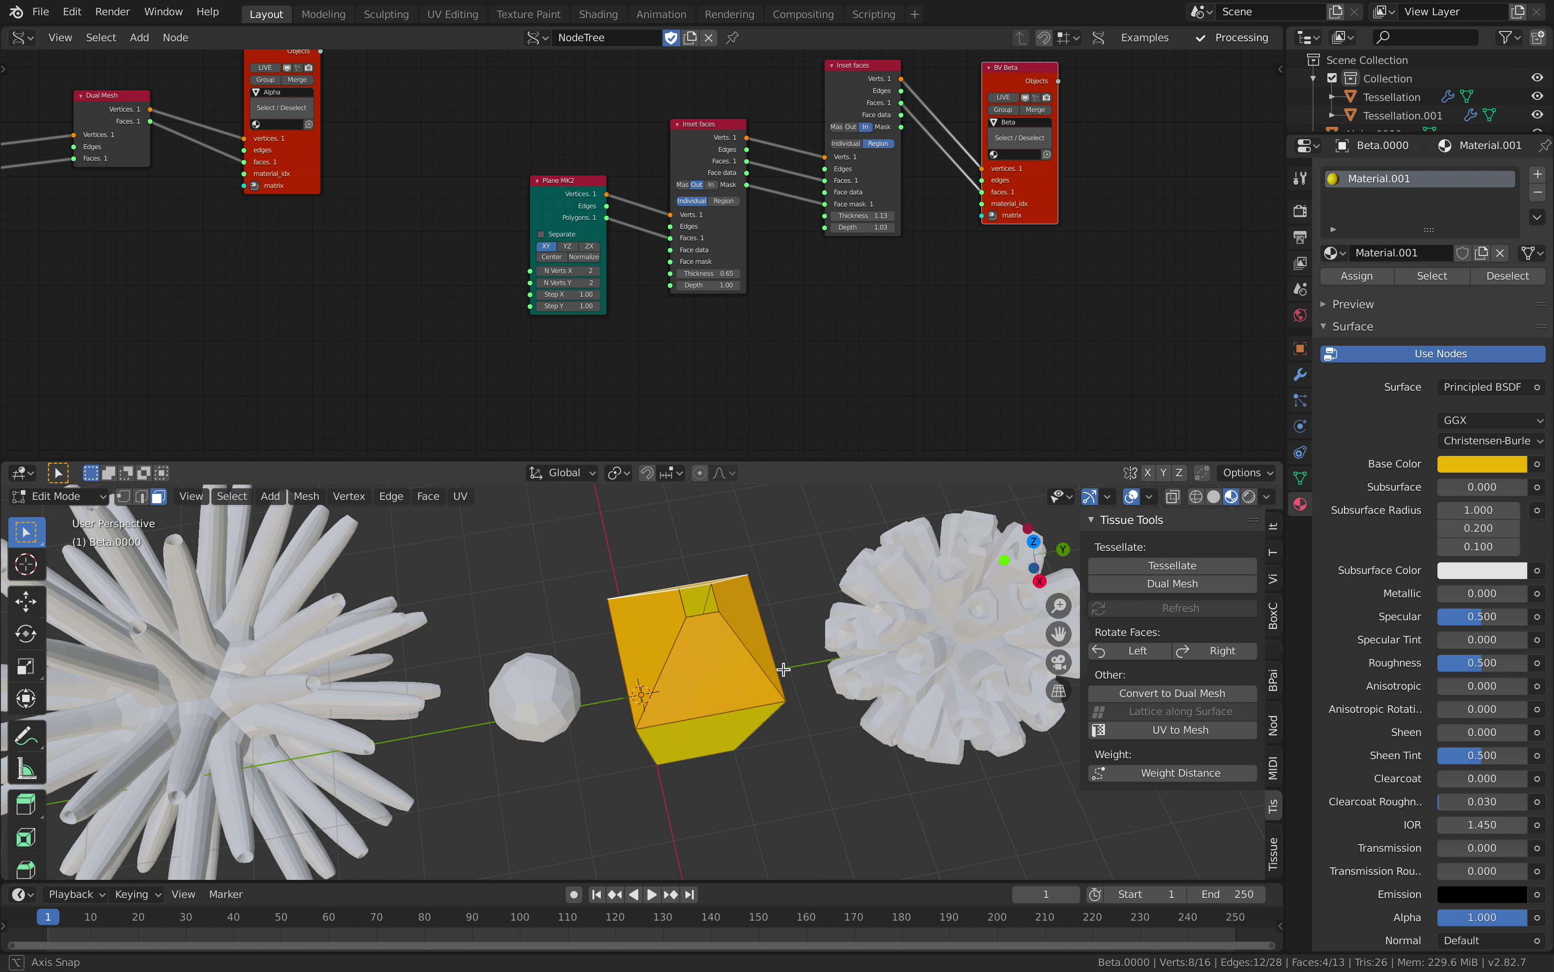
Invert the face selection and assign a second new material with a light green base color to those faces.
{"action": "left_click", "coordinate": [232, 495]}
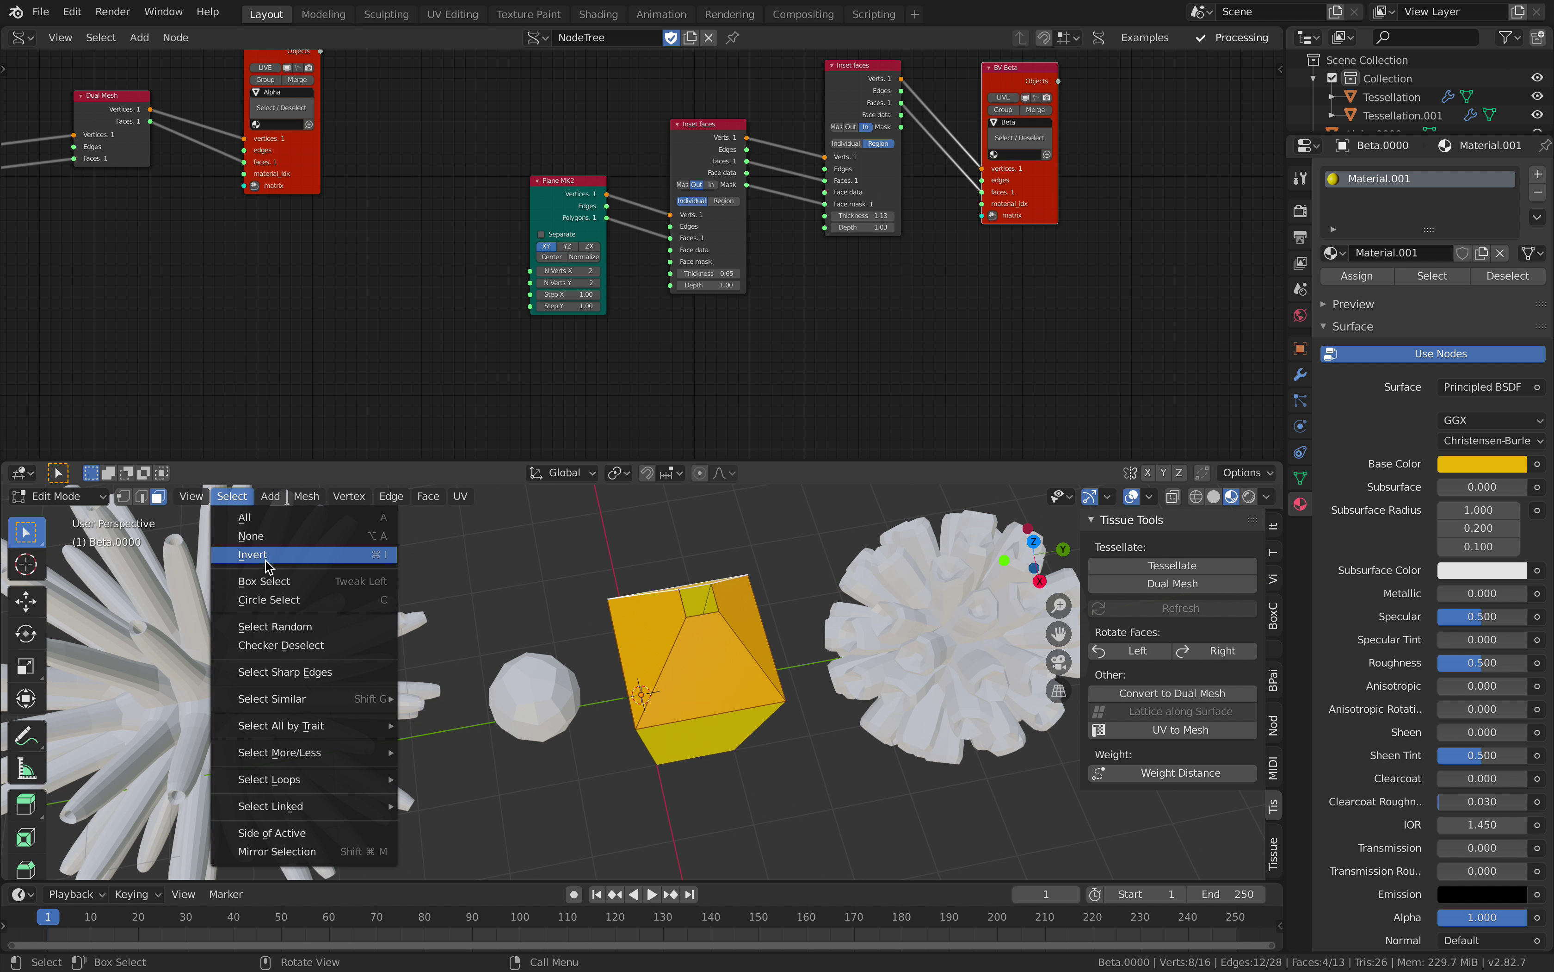
{"action": "left_click", "coordinate": [396, 782]}
{"action": "left_click", "coordinate": [1538, 174]}
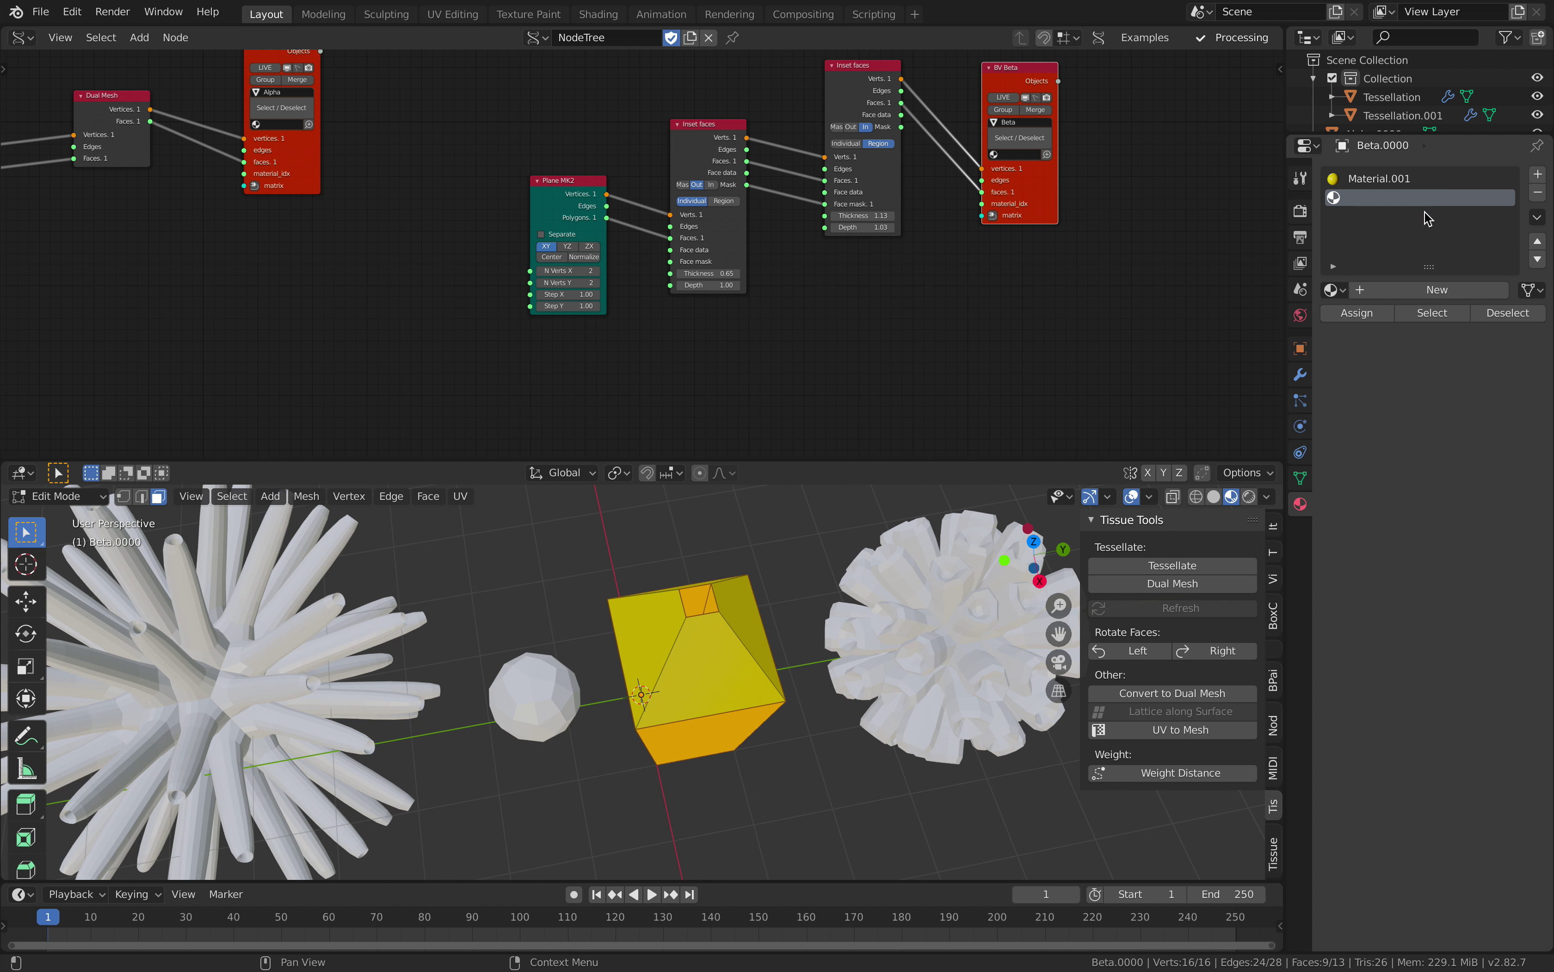
{"action": "left_click", "coordinate": [1396, 291]}
{"action": "left_click", "coordinate": [1461, 503]}
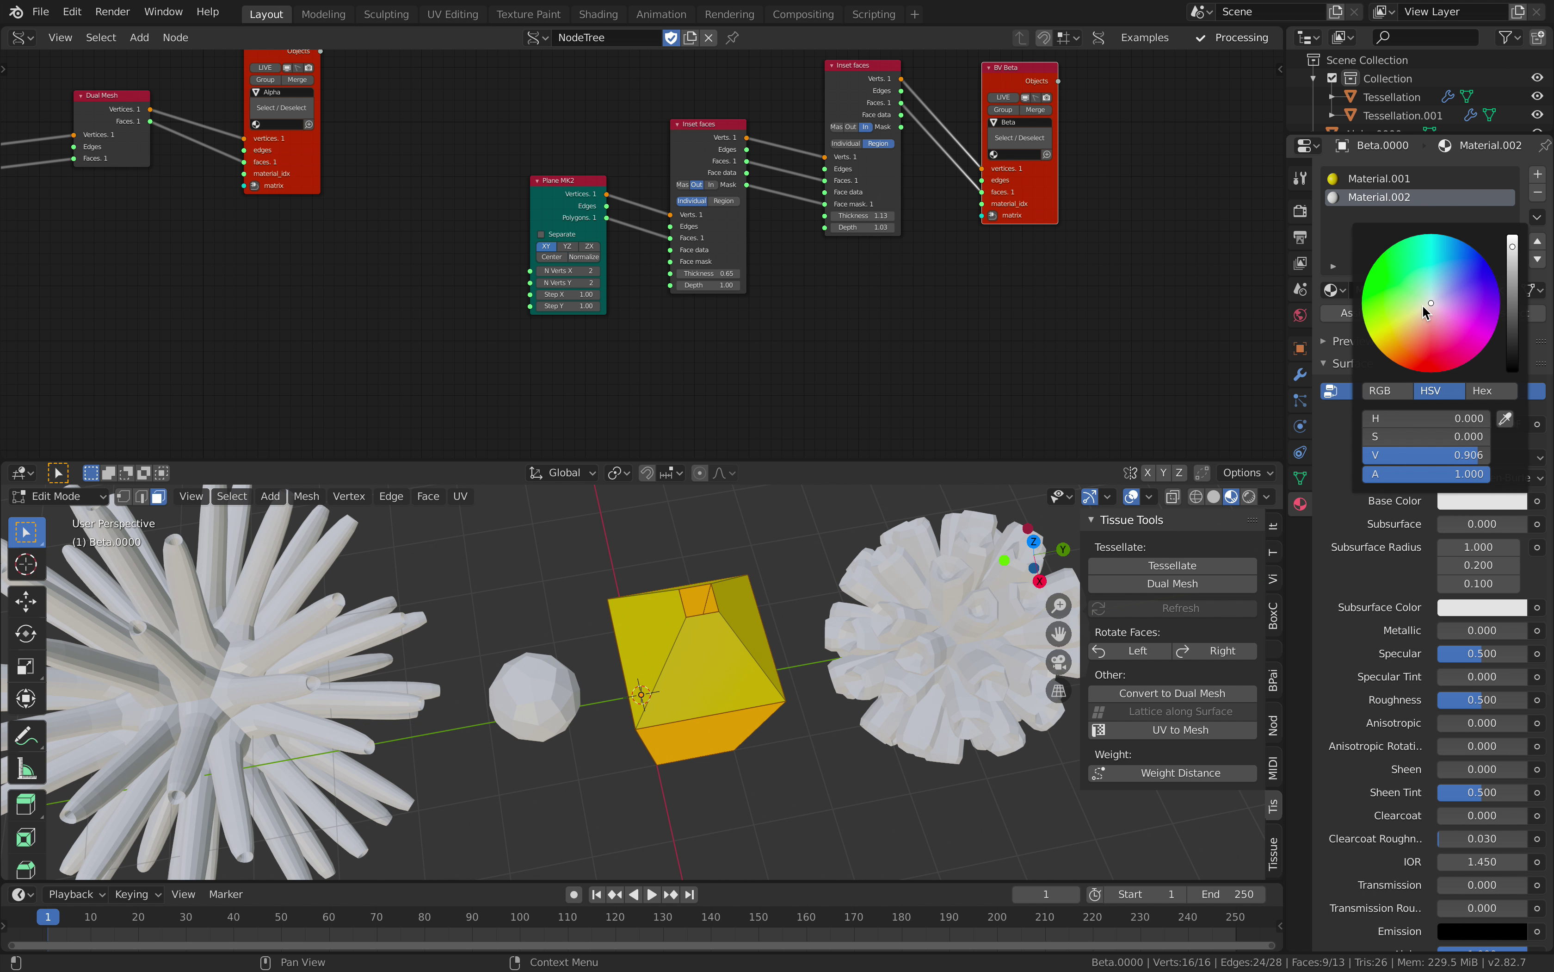
{"action": "left_click_drag", "start_coordinate": [1422, 305], "coordinate": [1414, 293]}
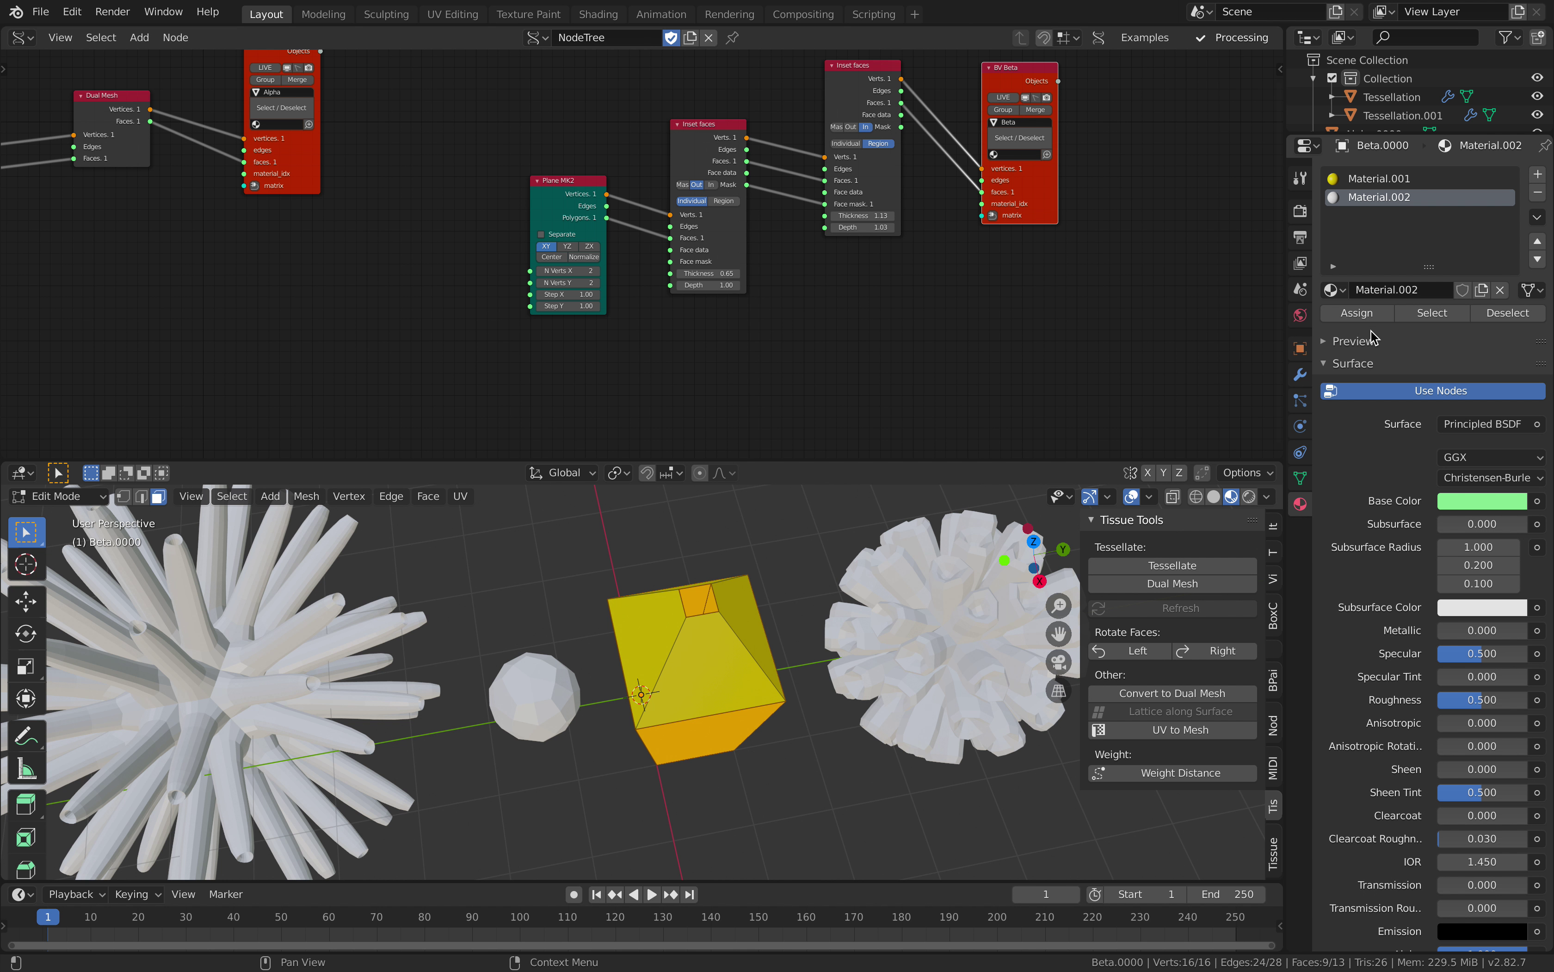
{"action": "key", "text": "Tab"}
{"action": "mouse_move", "coordinate": [759, 625]}
{"action": "middle_mouse_down"}
{"action": "mouse_move", "coordinate": [723, 678]}
{"action": "mouse_move", "coordinate": [753, 581]}
{"action": "mouse_move", "coordinate": [770, 581]}
{"action": "middle_mouse_up"}
{"action": "middle_click_drag", "start_coordinate": [680, 614], "coordinate": [750, 581]}
{"action": "middle_click_drag", "start_coordinate": [753, 651], "coordinate": [542, 666], "text": "shift"}
Enable the selective Material ID option in the Tessellate settings of the long-spiked Tessellation.001.
{"action": "left_click", "coordinate": [308, 684]}
{"action": "scroll", "coordinate": [556, 676], "scroll_direction": "up", "scroll_amount": 2}
{"action": "scroll", "coordinate": [506, 663], "scroll_direction": "down", "scroll_amount": 1}
{"action": "middle_click_drag", "start_coordinate": [455, 633], "coordinate": [528, 642], "text": "shift"}
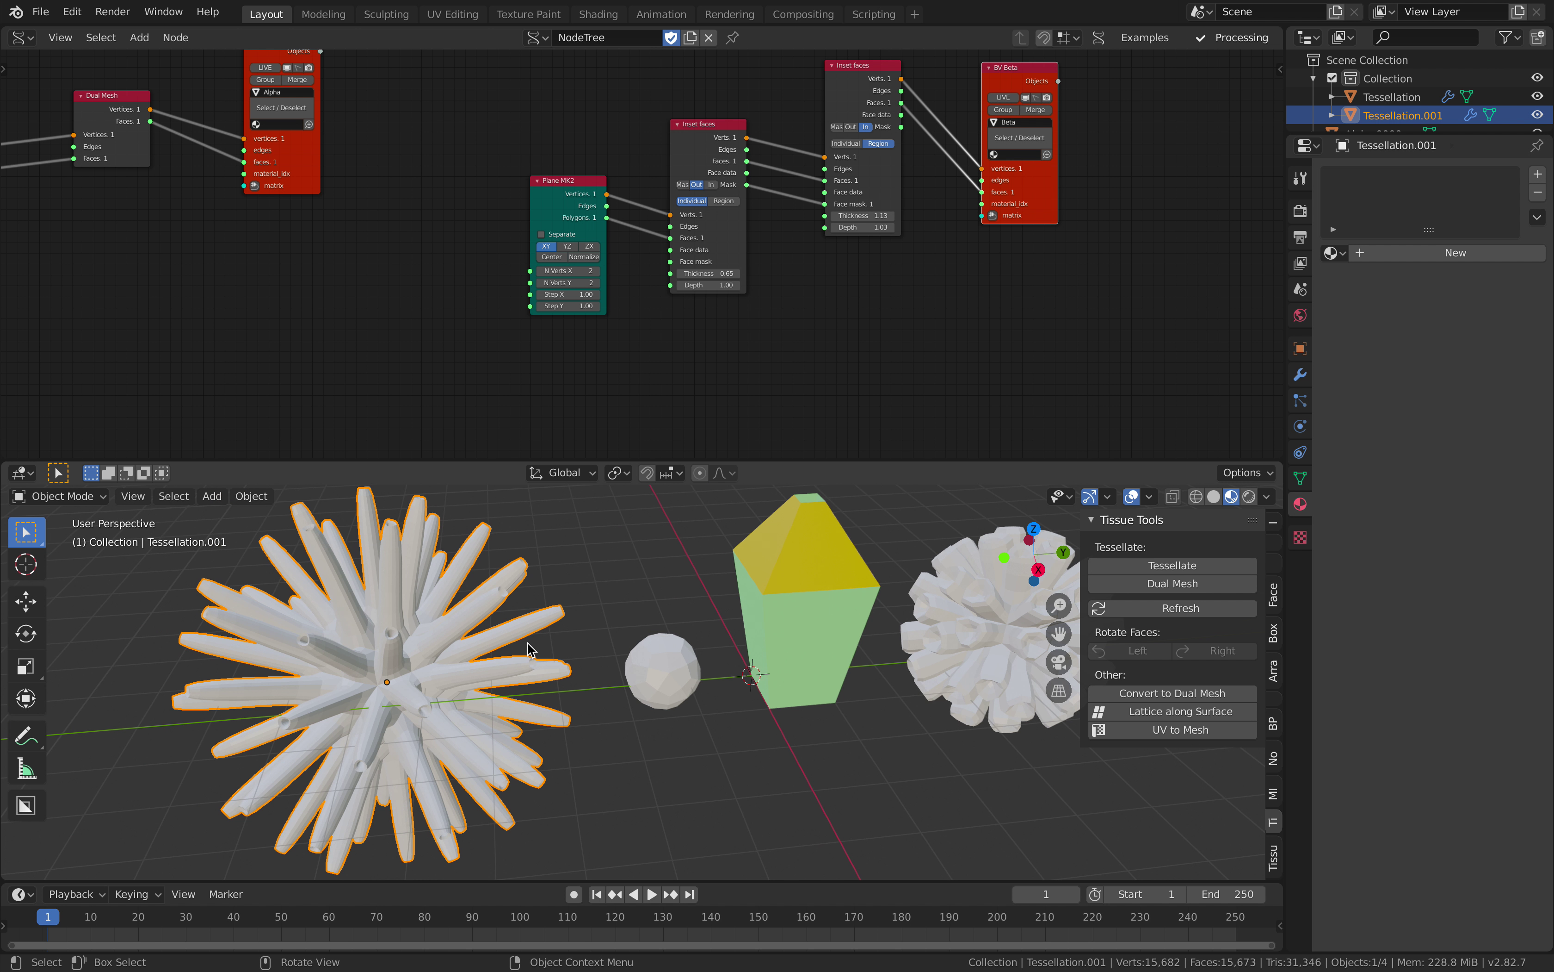
{"action": "left_click", "coordinate": [1301, 478]}
{"action": "scroll", "coordinate": [1441, 565], "scroll_direction": "down", "scroll_amount": 10}
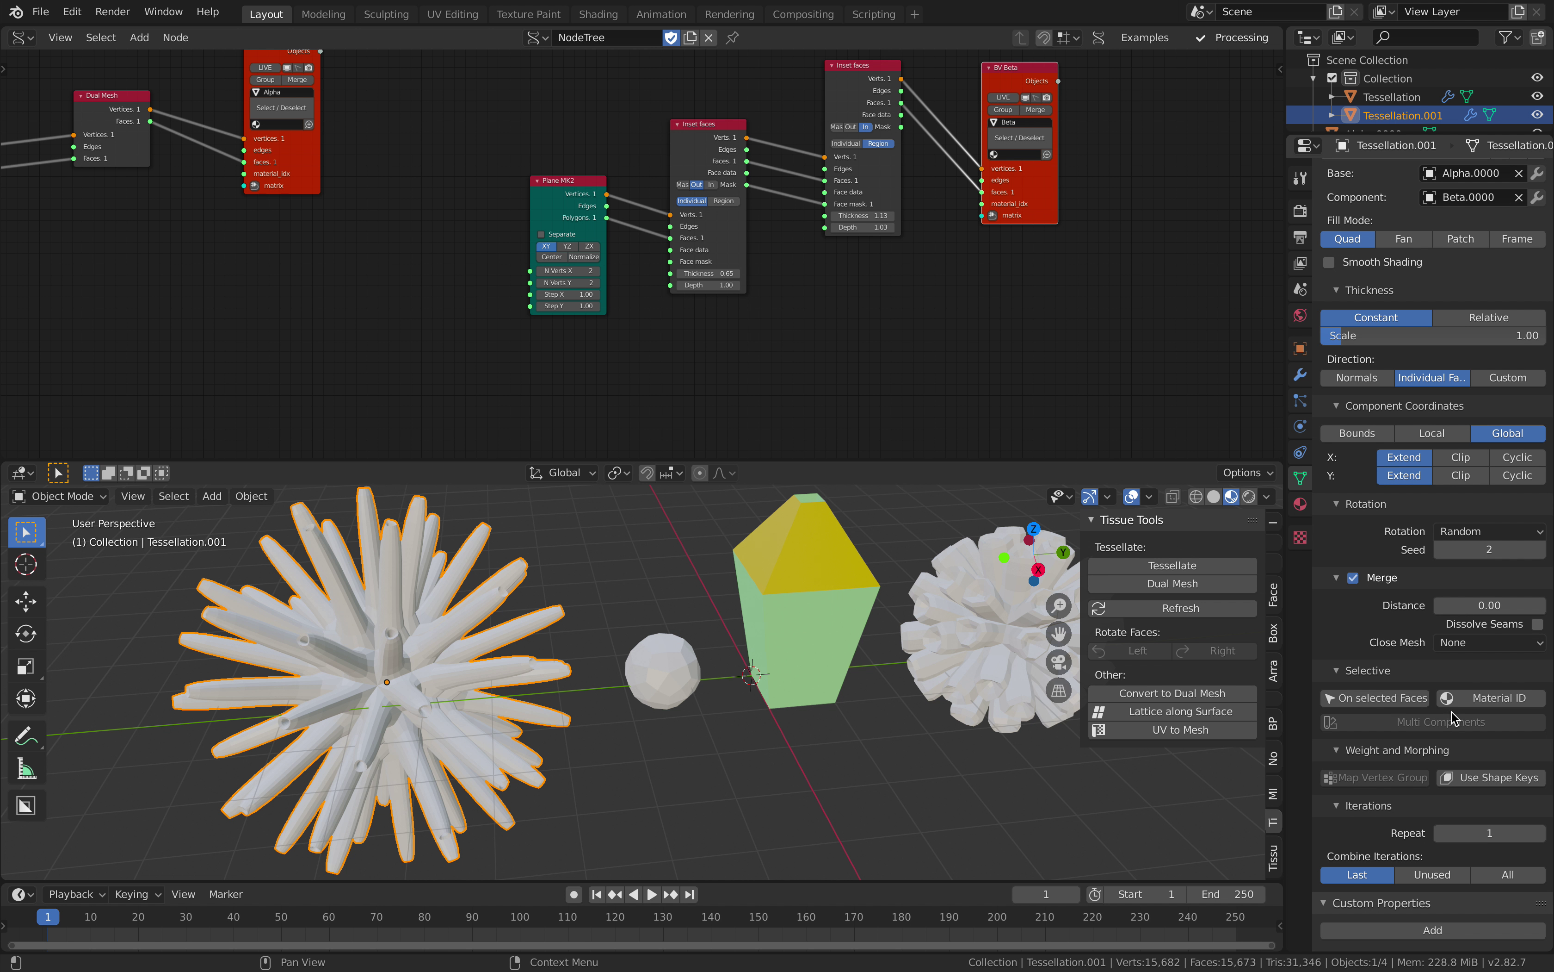
{"action": "left_click", "coordinate": [1491, 698]}
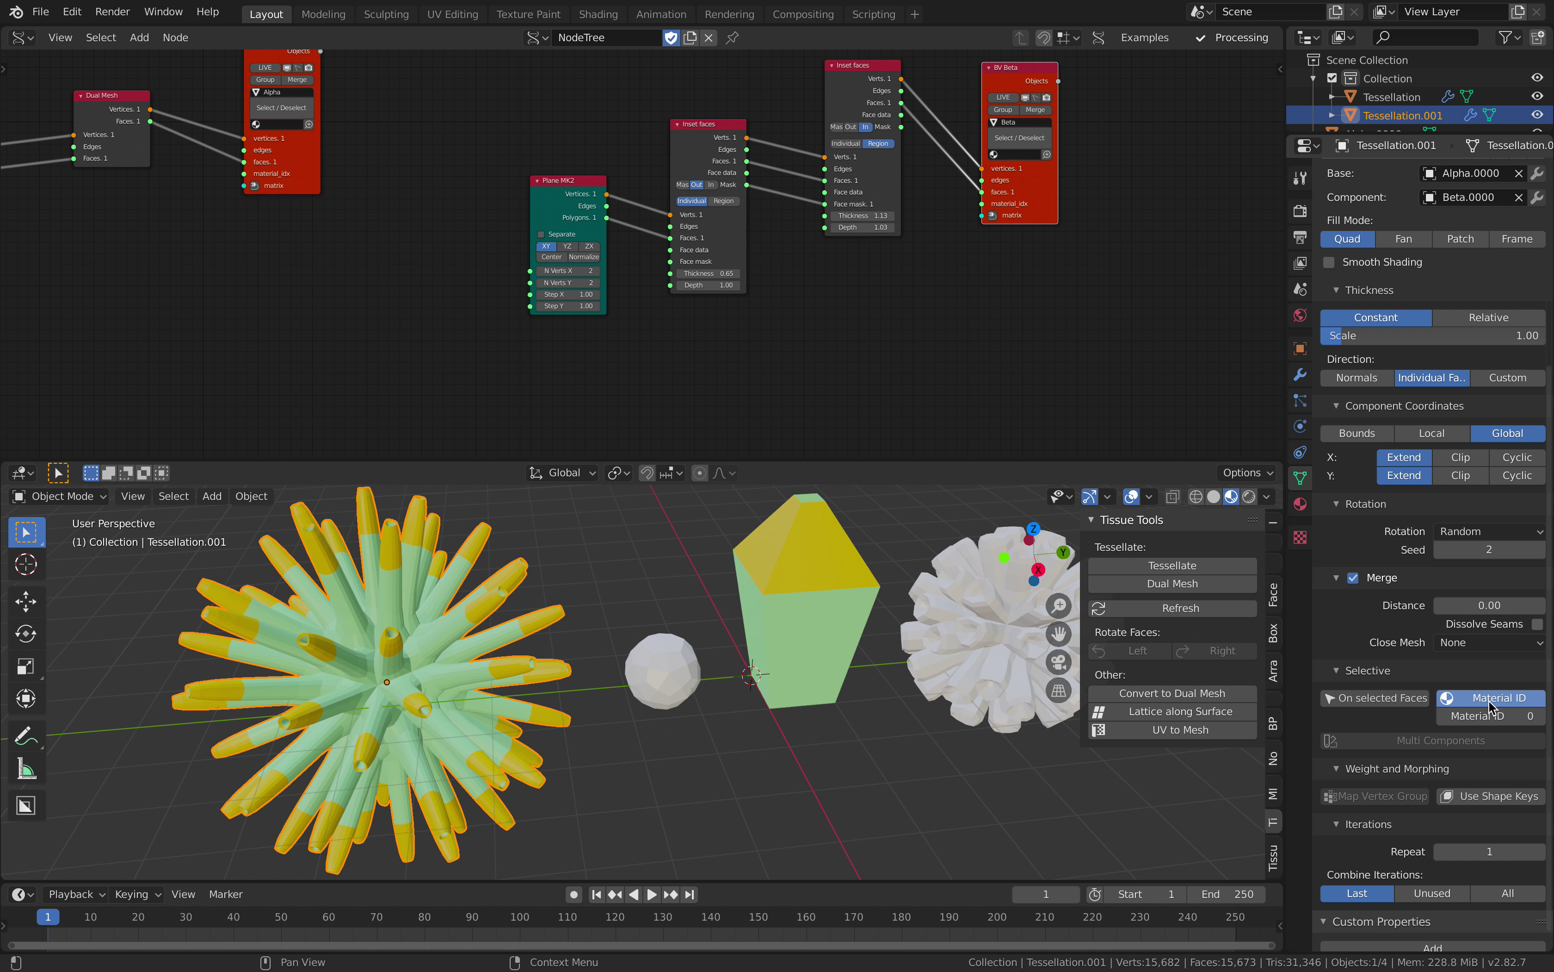
{"action": "mouse_move", "coordinate": [723, 759]}
{"action": "middle_mouse_down"}
{"action": "mouse_move", "coordinate": [715, 705]}
{"action": "mouse_move", "coordinate": [713, 729]}
{"action": "middle_mouse_up"}
{"action": "middle_click_drag", "start_coordinate": [430, 670], "coordinate": [410, 595]}
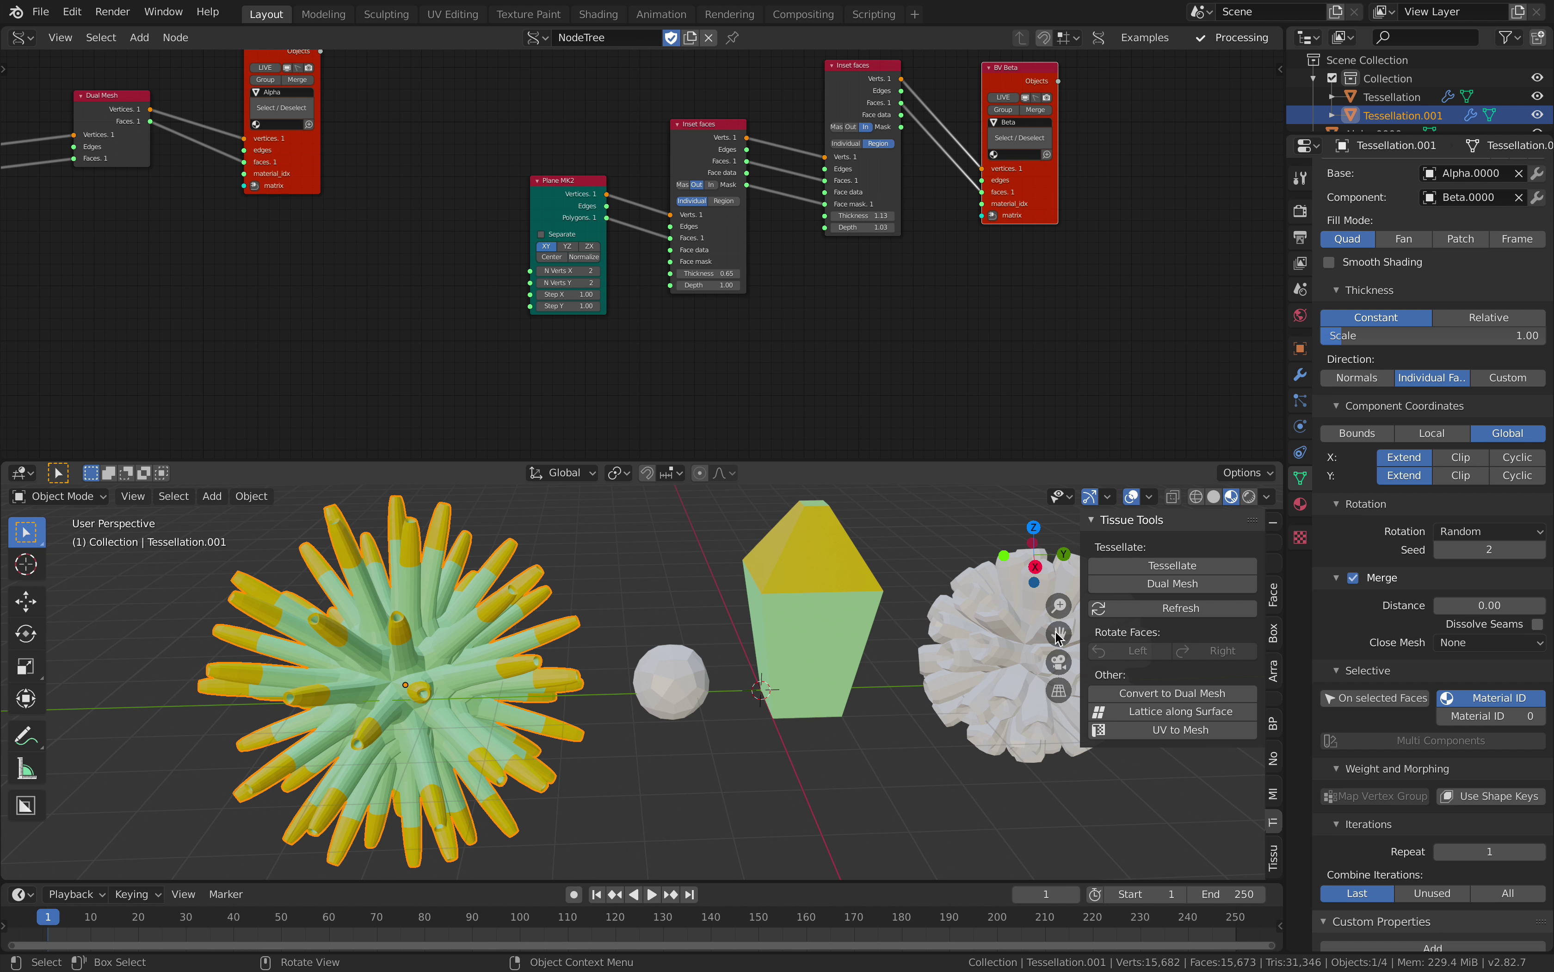
Set the iterations Repeat of Tessellation.001 to 2.
{"action": "left_click", "coordinate": [1541, 851]}
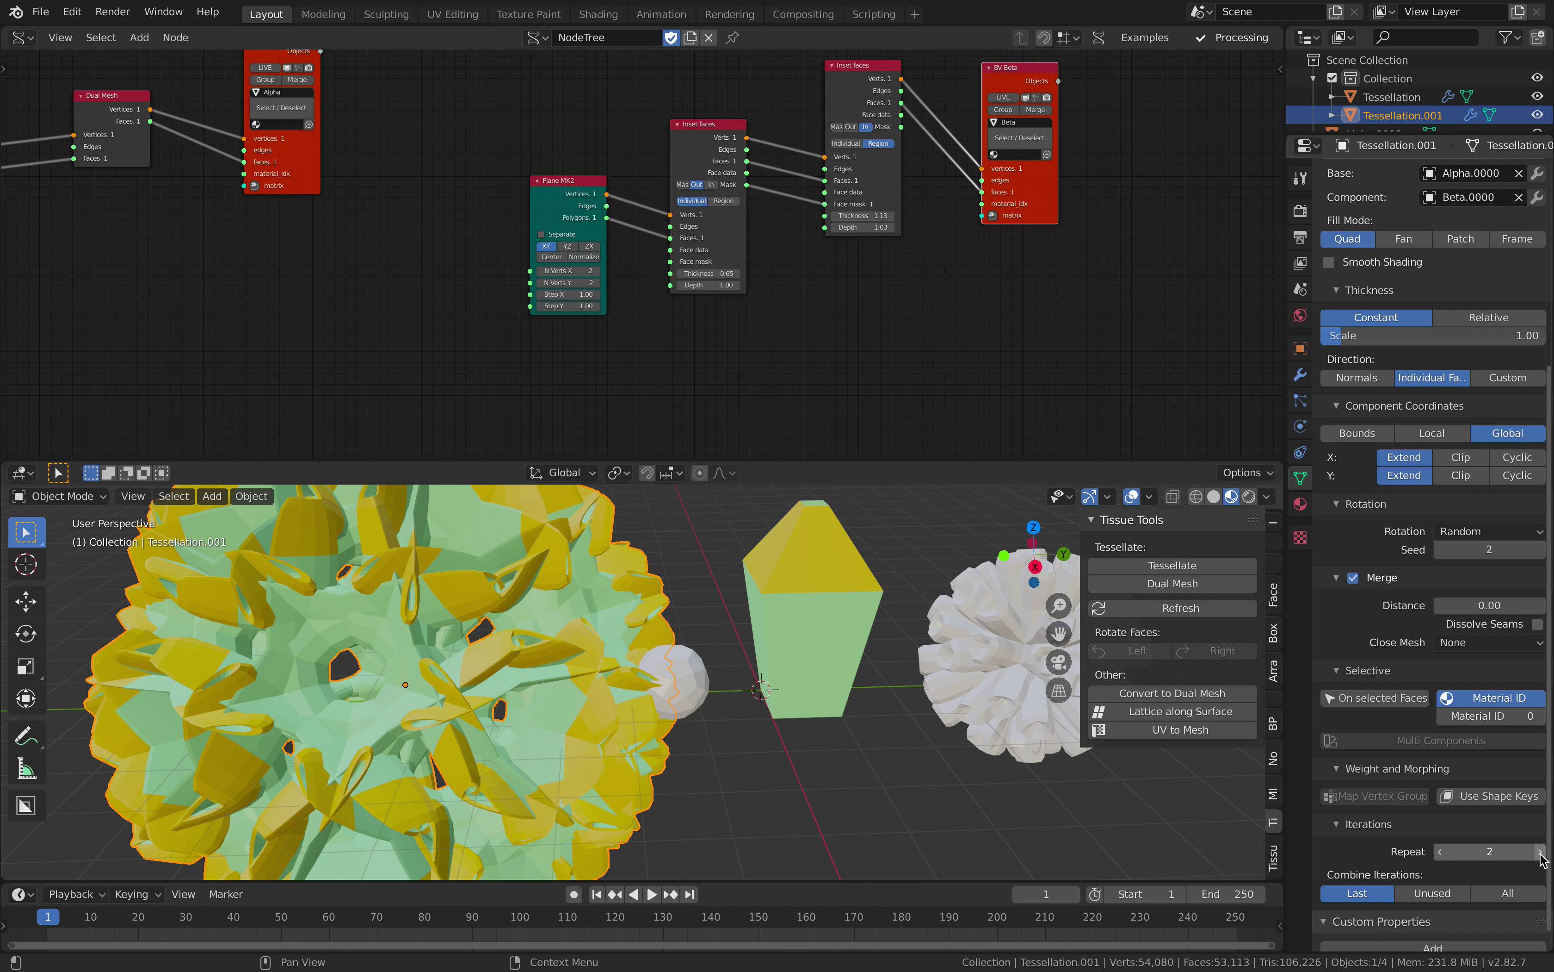
{"action": "scroll", "coordinate": [584, 669], "scroll_direction": "down", "scroll_amount": 3}
{"action": "middle_click_drag", "start_coordinate": [584, 670], "coordinate": [577, 674]}
Remove the Subdivision Surface modifier from Tessellation.001 and set its iterations Repeat to 3.
{"action": "left_click", "coordinate": [1301, 375]}
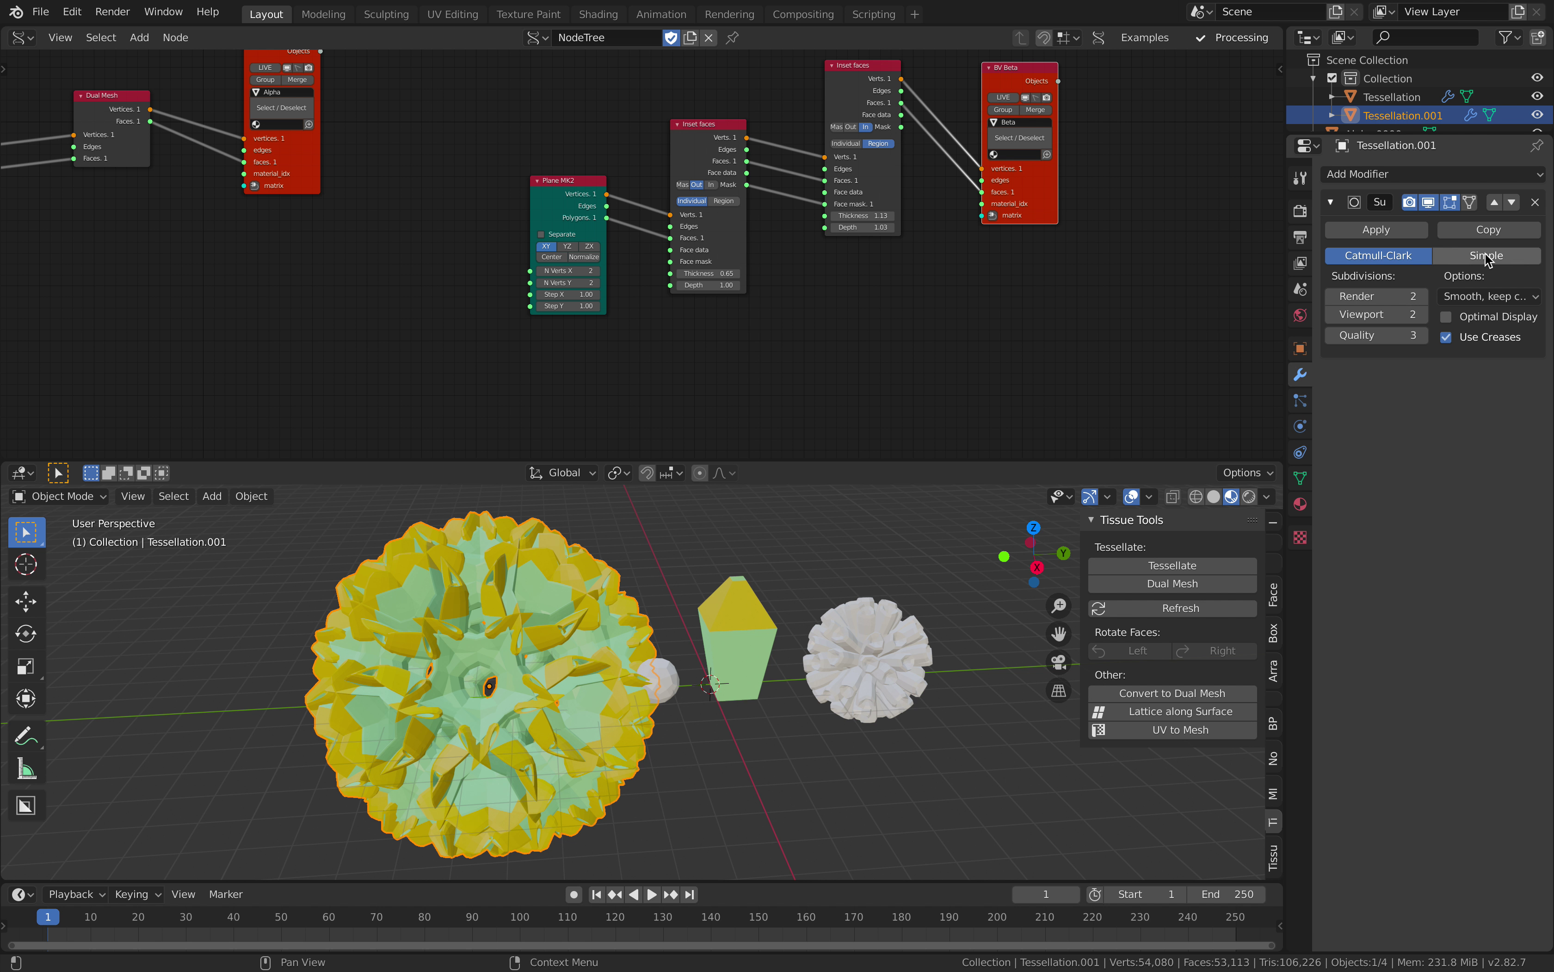
{"action": "left_click", "coordinate": [1536, 203]}
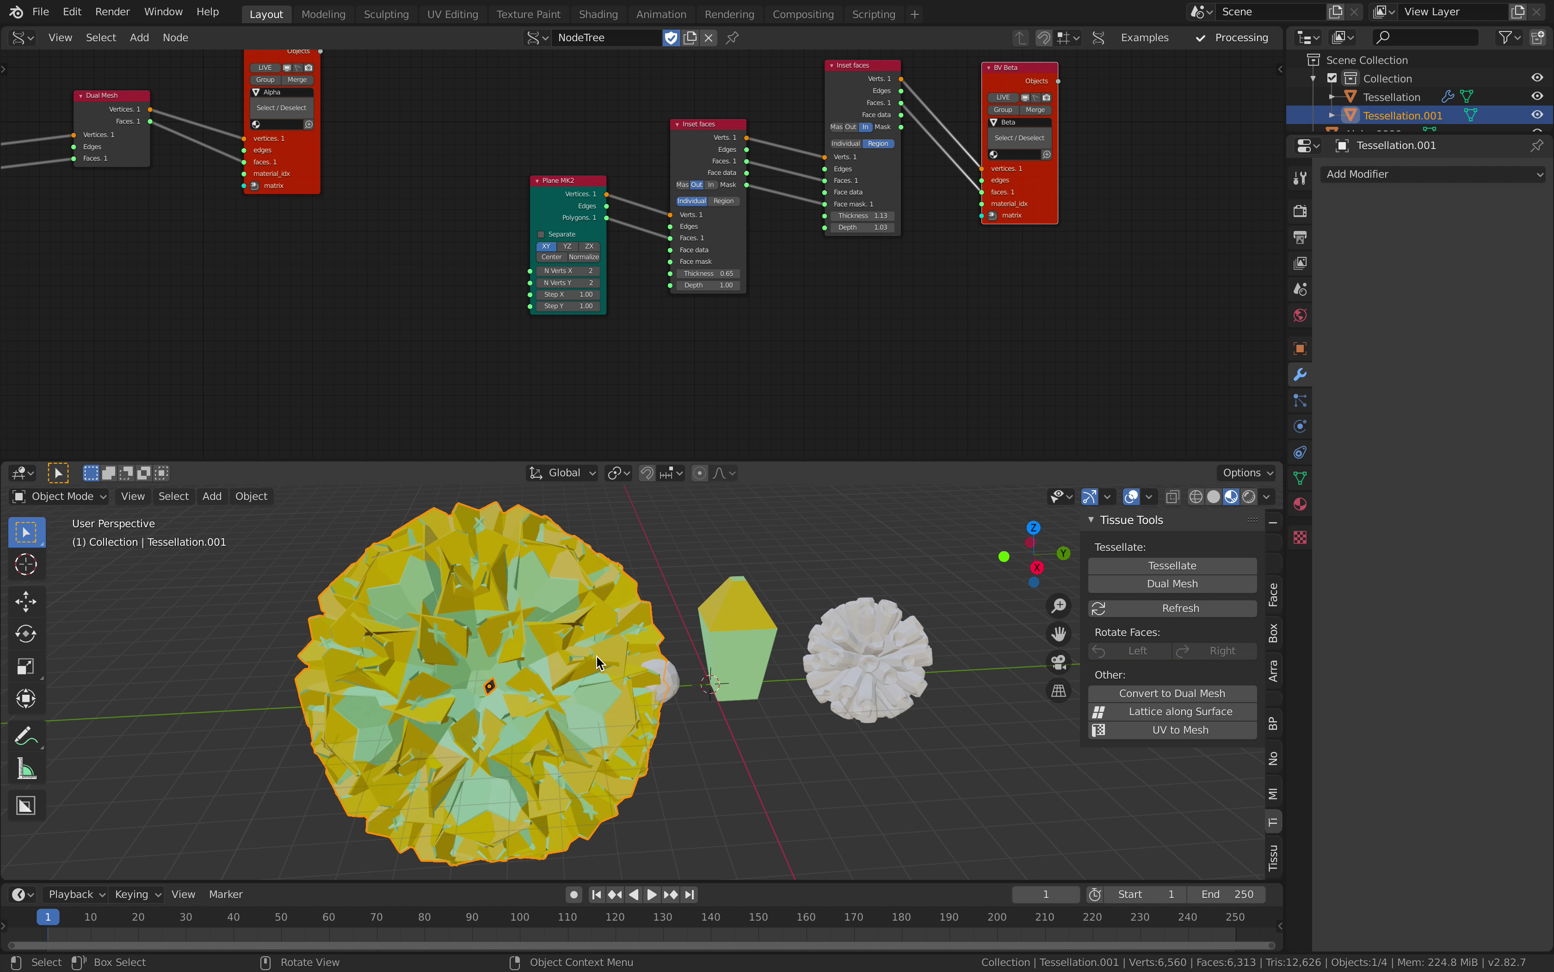
{"action": "left_click", "coordinate": [1304, 476]}
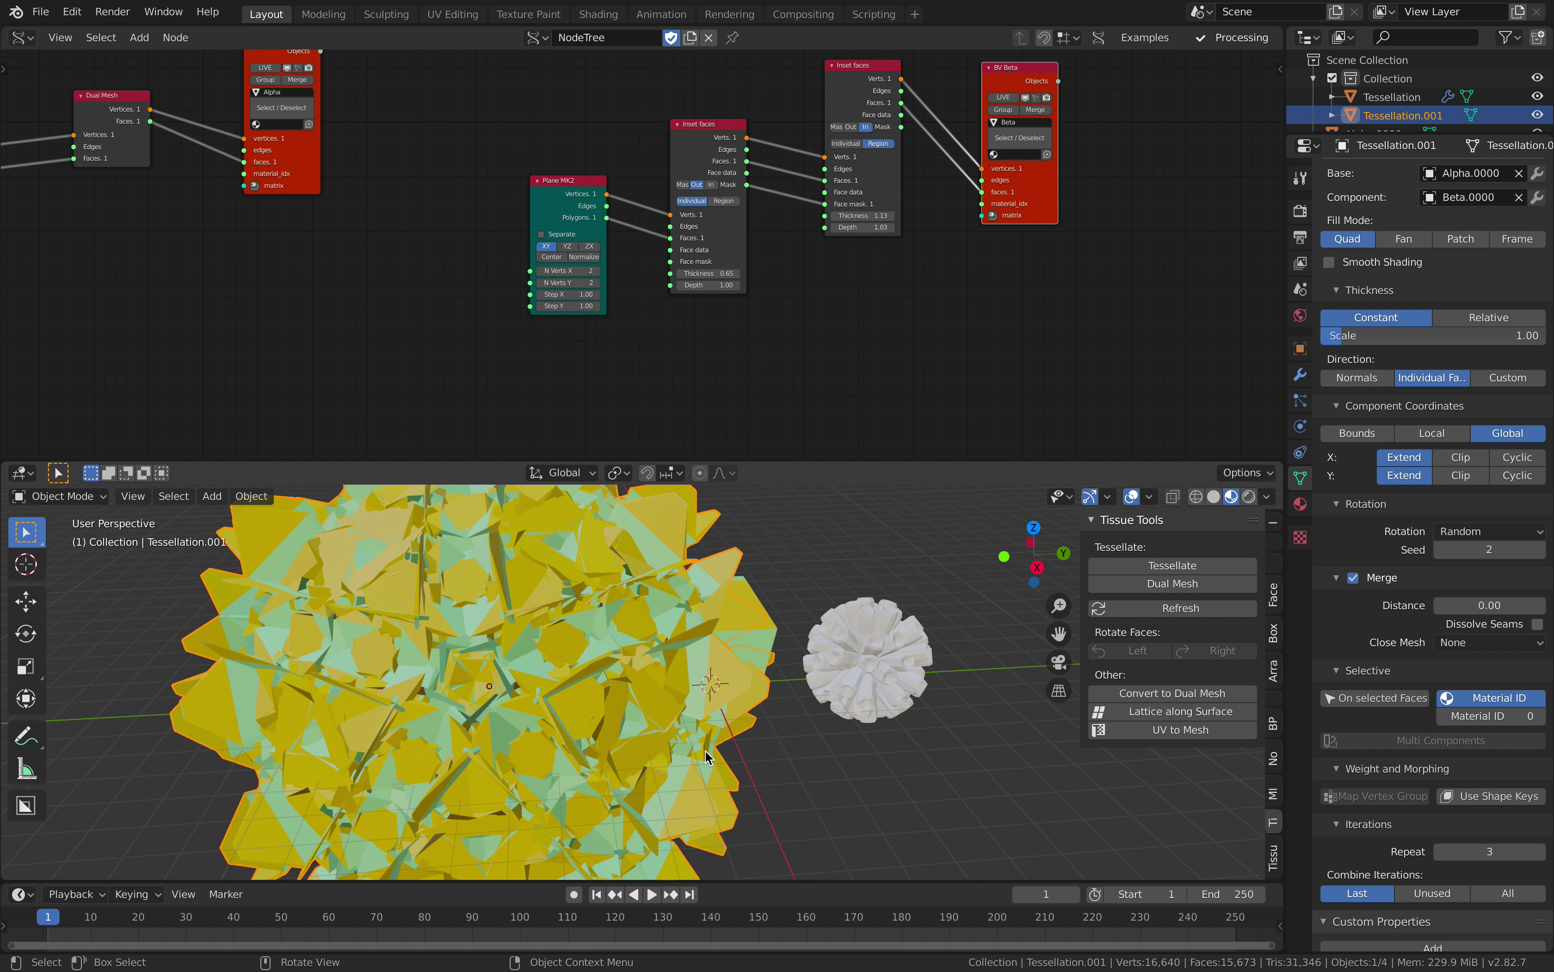
{"action": "scroll", "coordinate": [748, 749], "scroll_direction": "down", "scroll_amount": 3}
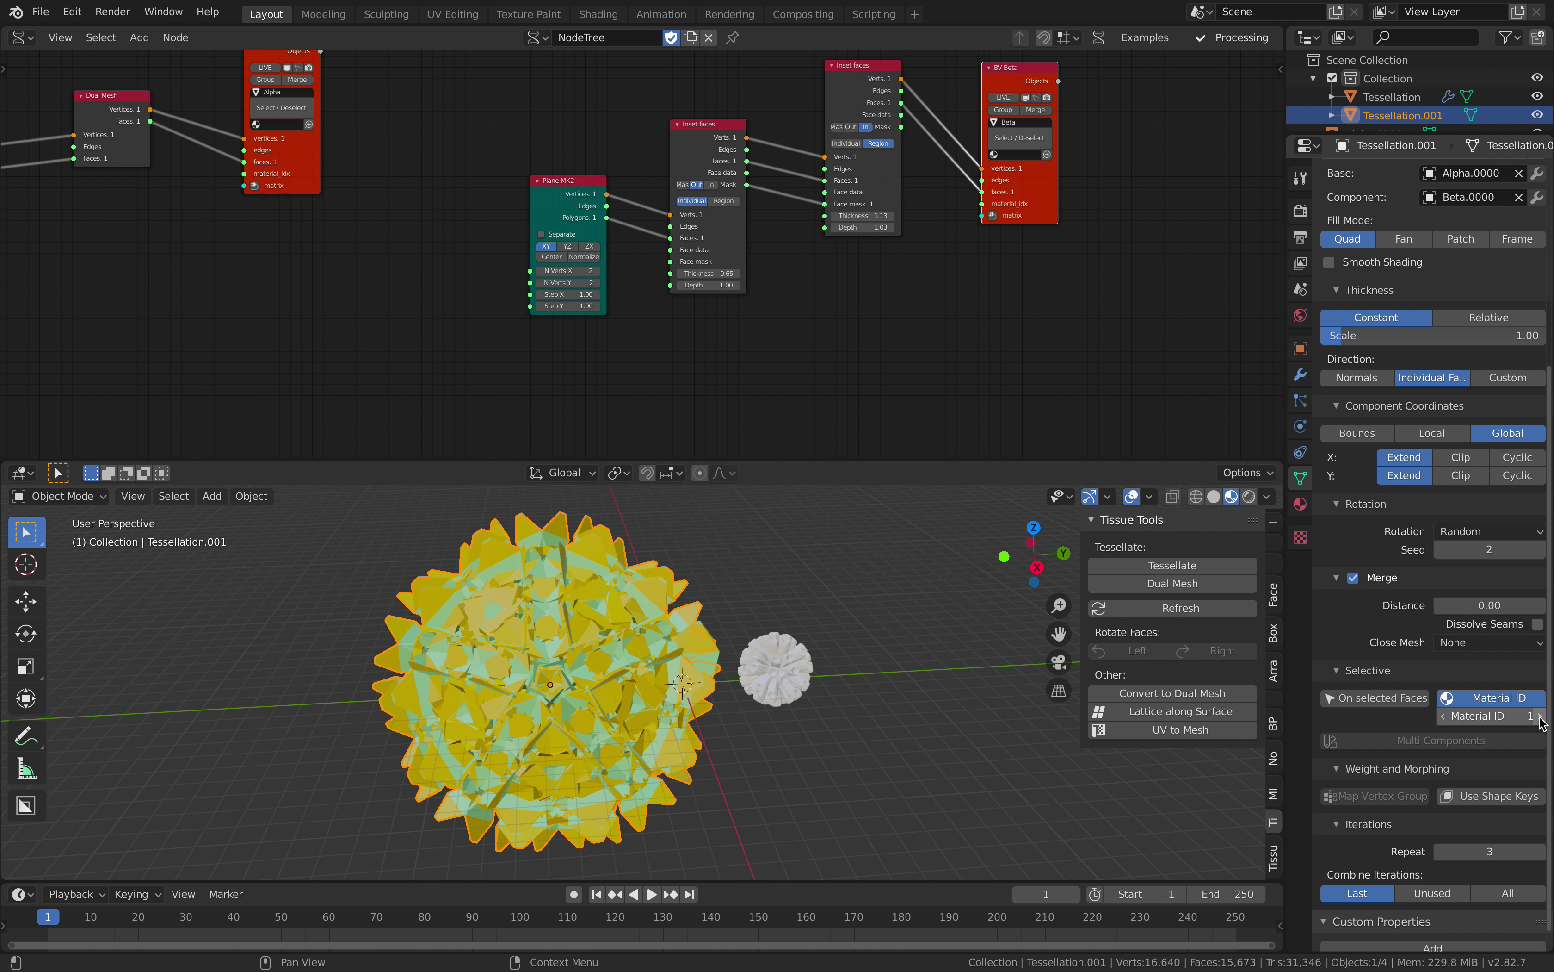
Try Material ID 1 for the selective tessellation and refresh Tessellation.001.
{"action": "left_click", "coordinate": [1443, 719]}
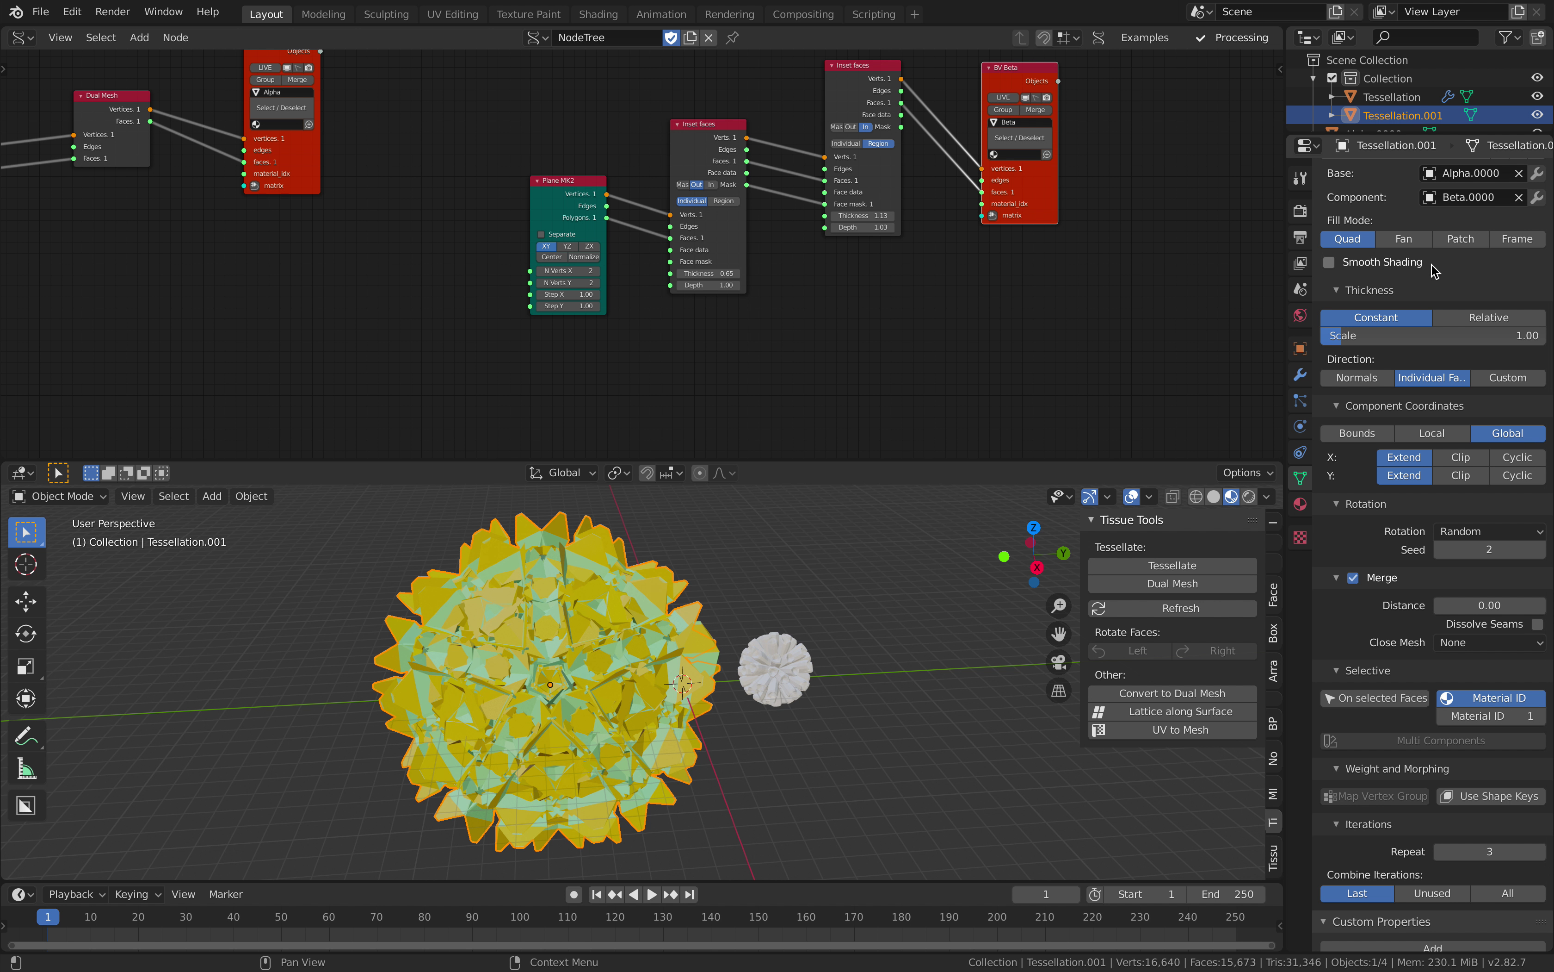
{"action": "scroll", "coordinate": [1410, 442], "scroll_direction": "up", "scroll_amount": 3}
{"action": "scroll", "coordinate": [1410, 442], "scroll_direction": "up", "scroll_amount": 3}
{"action": "left_click", "coordinate": [1395, 299]}
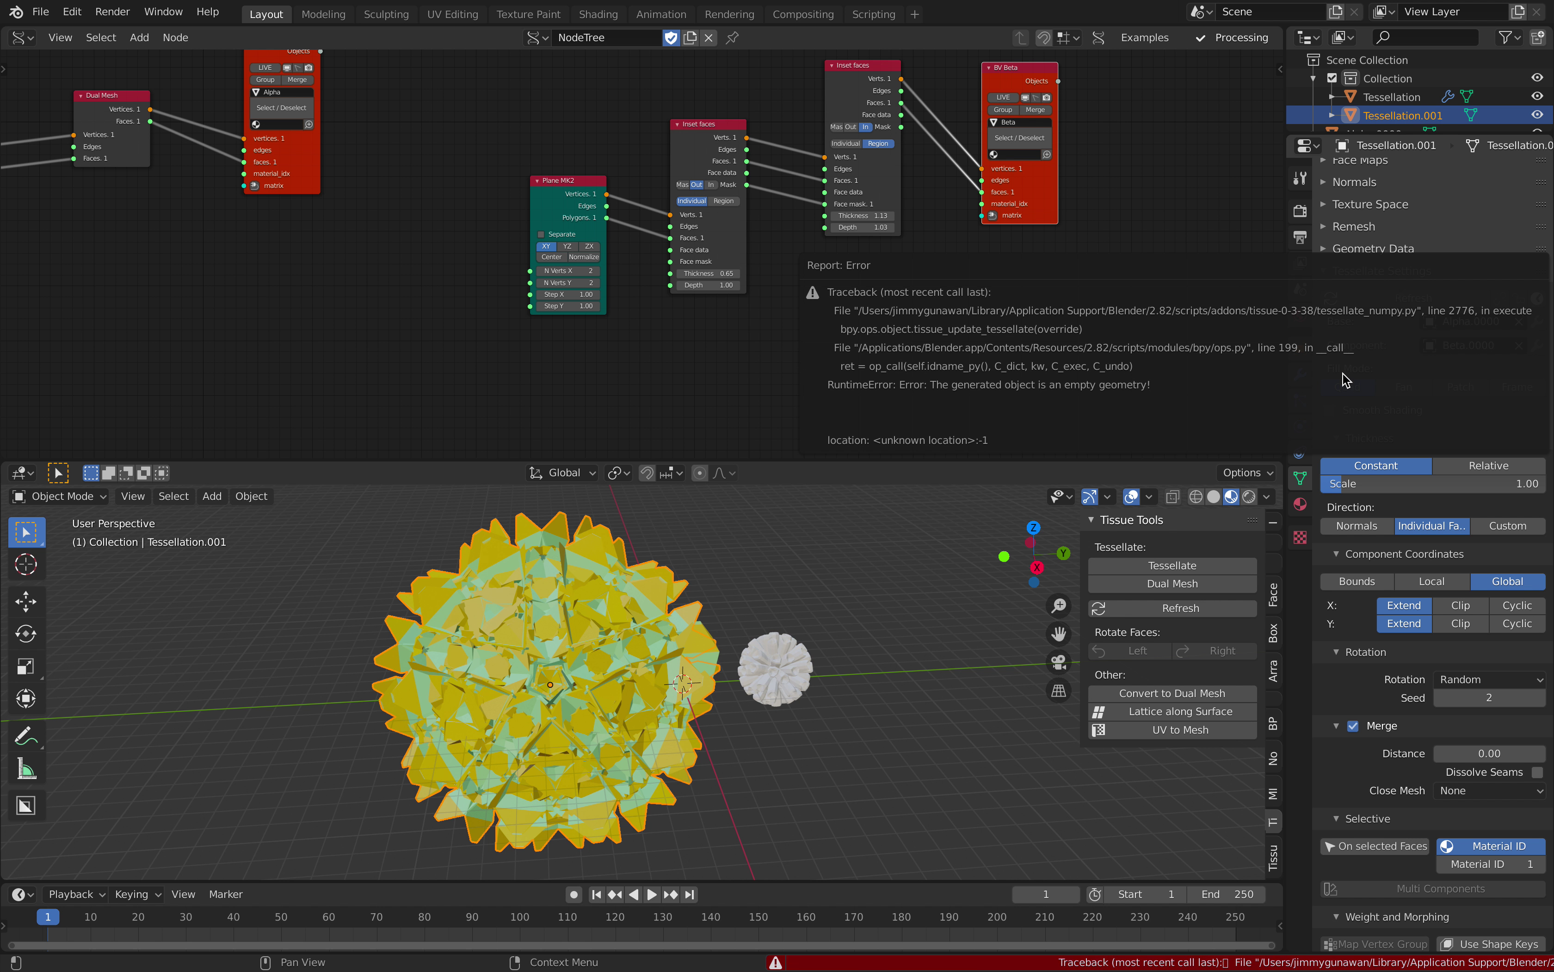
Set the selective Material ID to 0 and refresh Tessellation.001.
{"action": "scroll", "coordinate": [1443, 775], "scroll_direction": "down", "scroll_amount": 4}
{"action": "scroll", "coordinate": [1444, 775], "scroll_direction": "down", "scroll_amount": 1}
{"action": "left_click", "coordinate": [1451, 718]}
{"action": "key", "text": "Return"}
{"action": "scroll", "coordinate": [1423, 436], "scroll_direction": "up", "scroll_amount": 6}
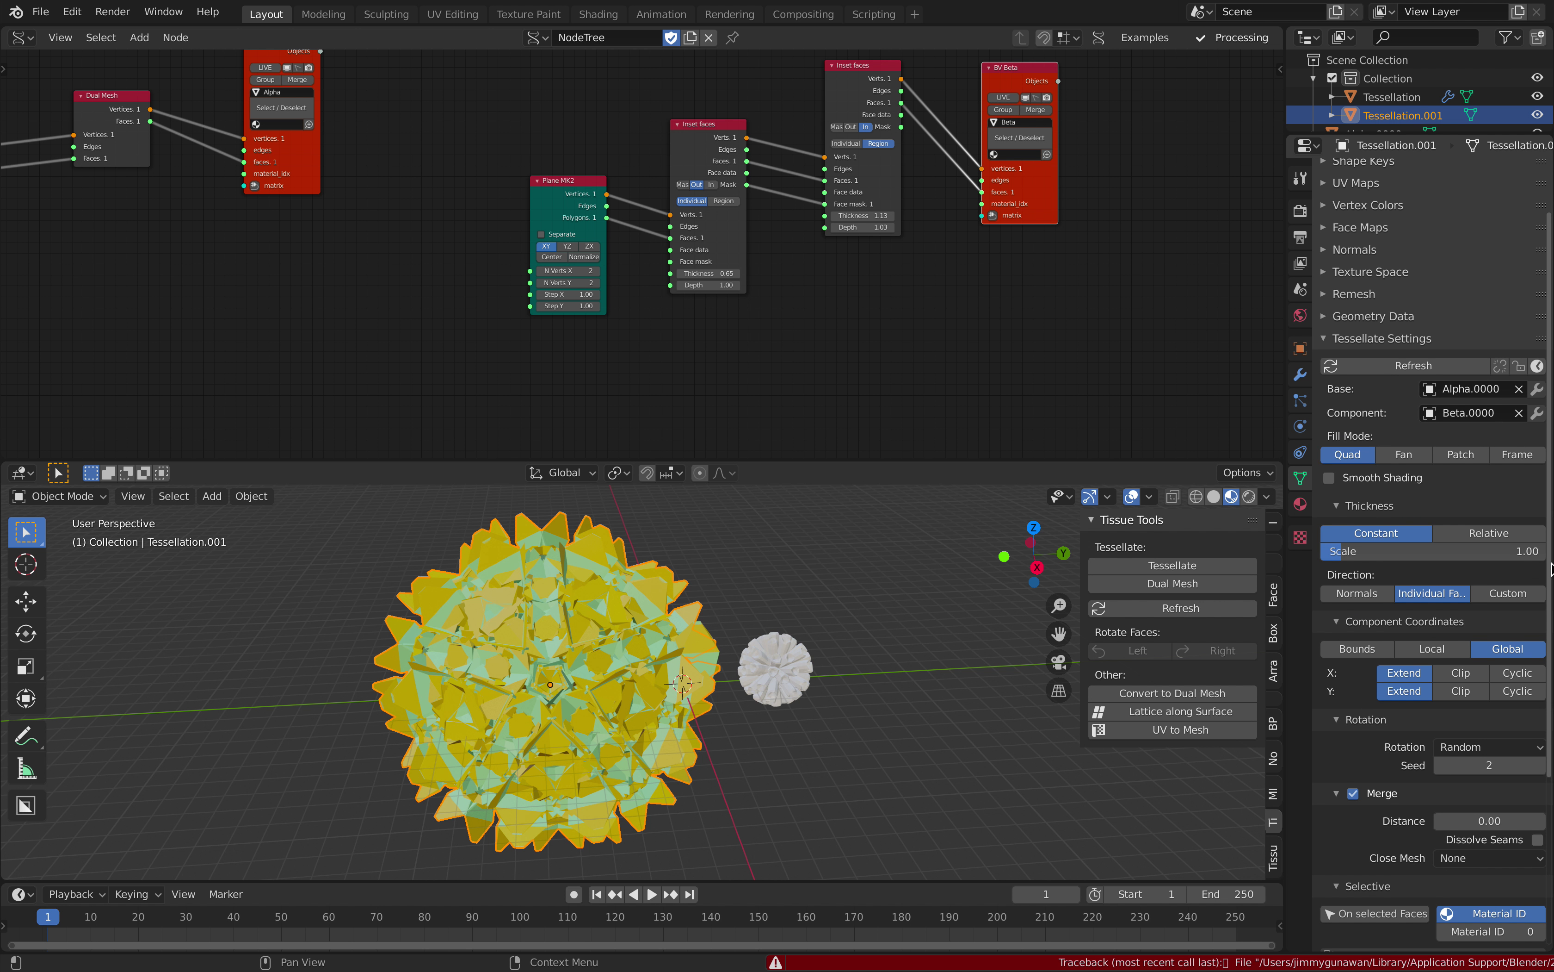
{"action": "scroll", "coordinate": [1402, 379], "scroll_direction": "down", "scroll_amount": 1}
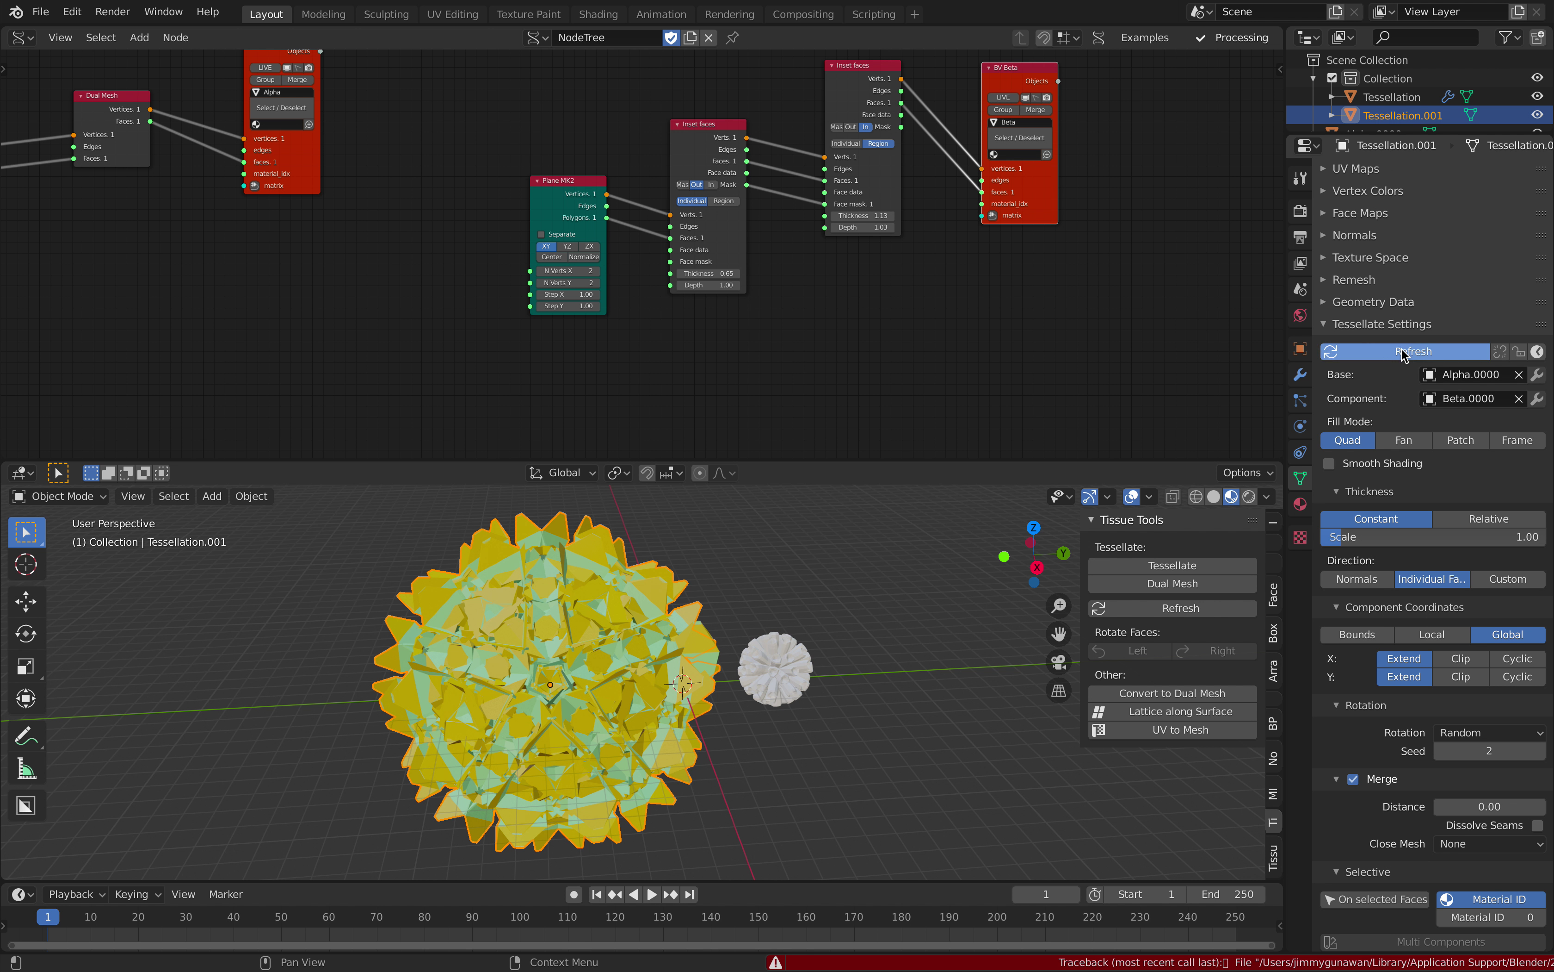
Move Tessellation.001 about 8.3 m along the negative global Y axis, clear of the base and component meshes.
{"action": "scroll", "coordinate": [947, 710], "scroll_direction": "down", "scroll_amount": 7}
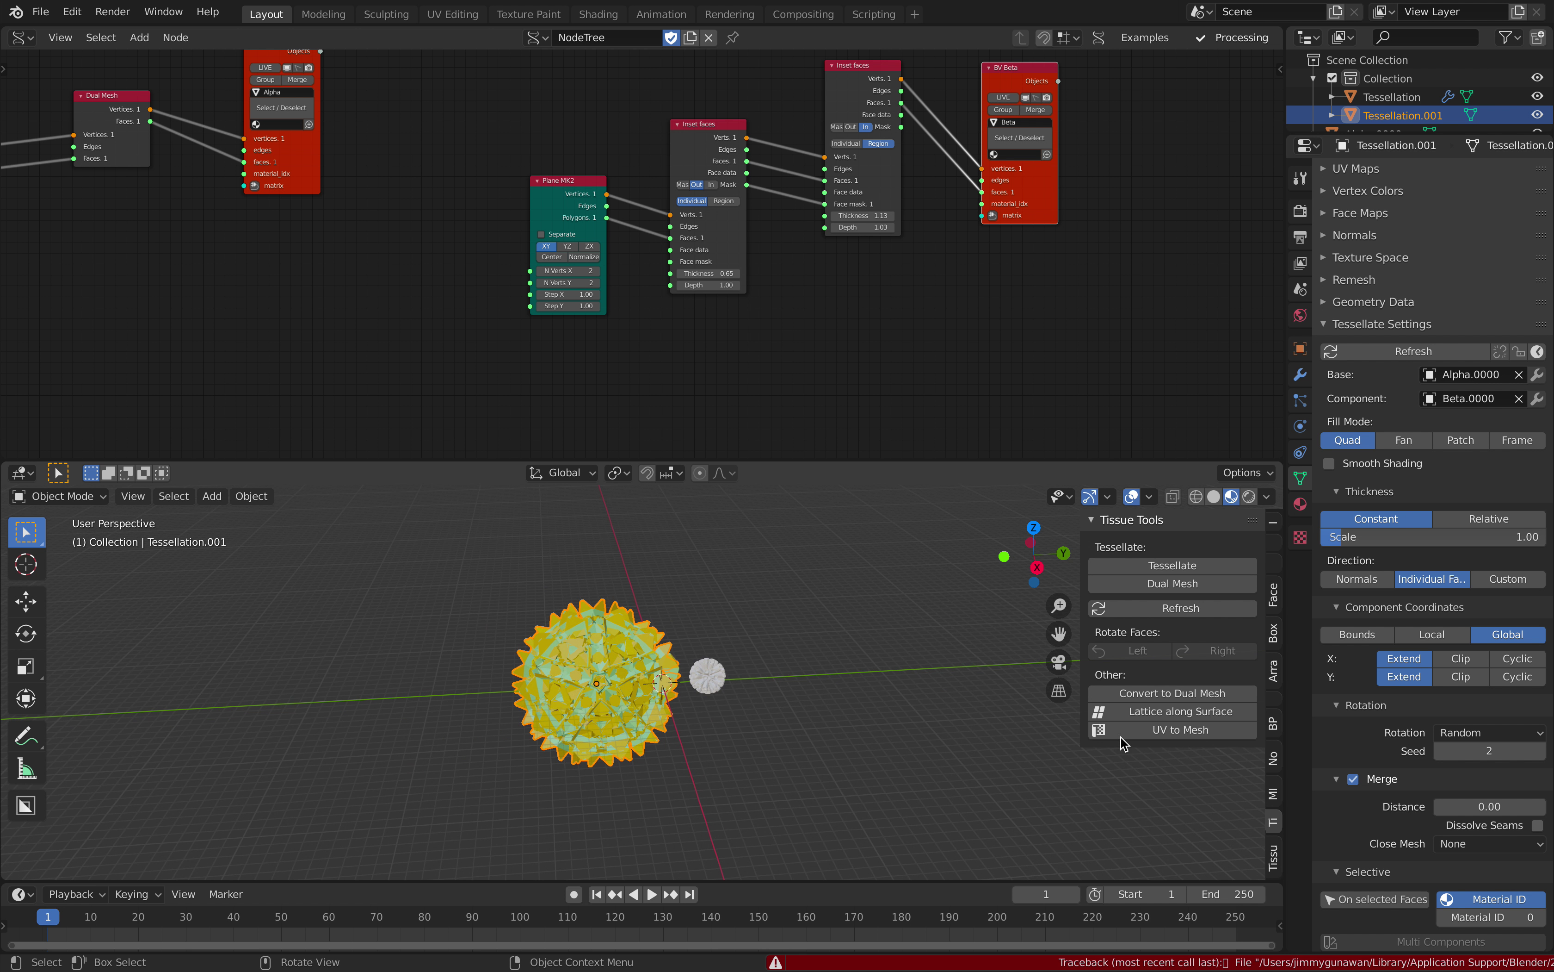
{"action": "scroll", "coordinate": [1413, 642], "scroll_direction": "up", "scroll_amount": 2}
{"action": "scroll", "coordinate": [655, 649], "scroll_direction": "up", "scroll_amount": 8}
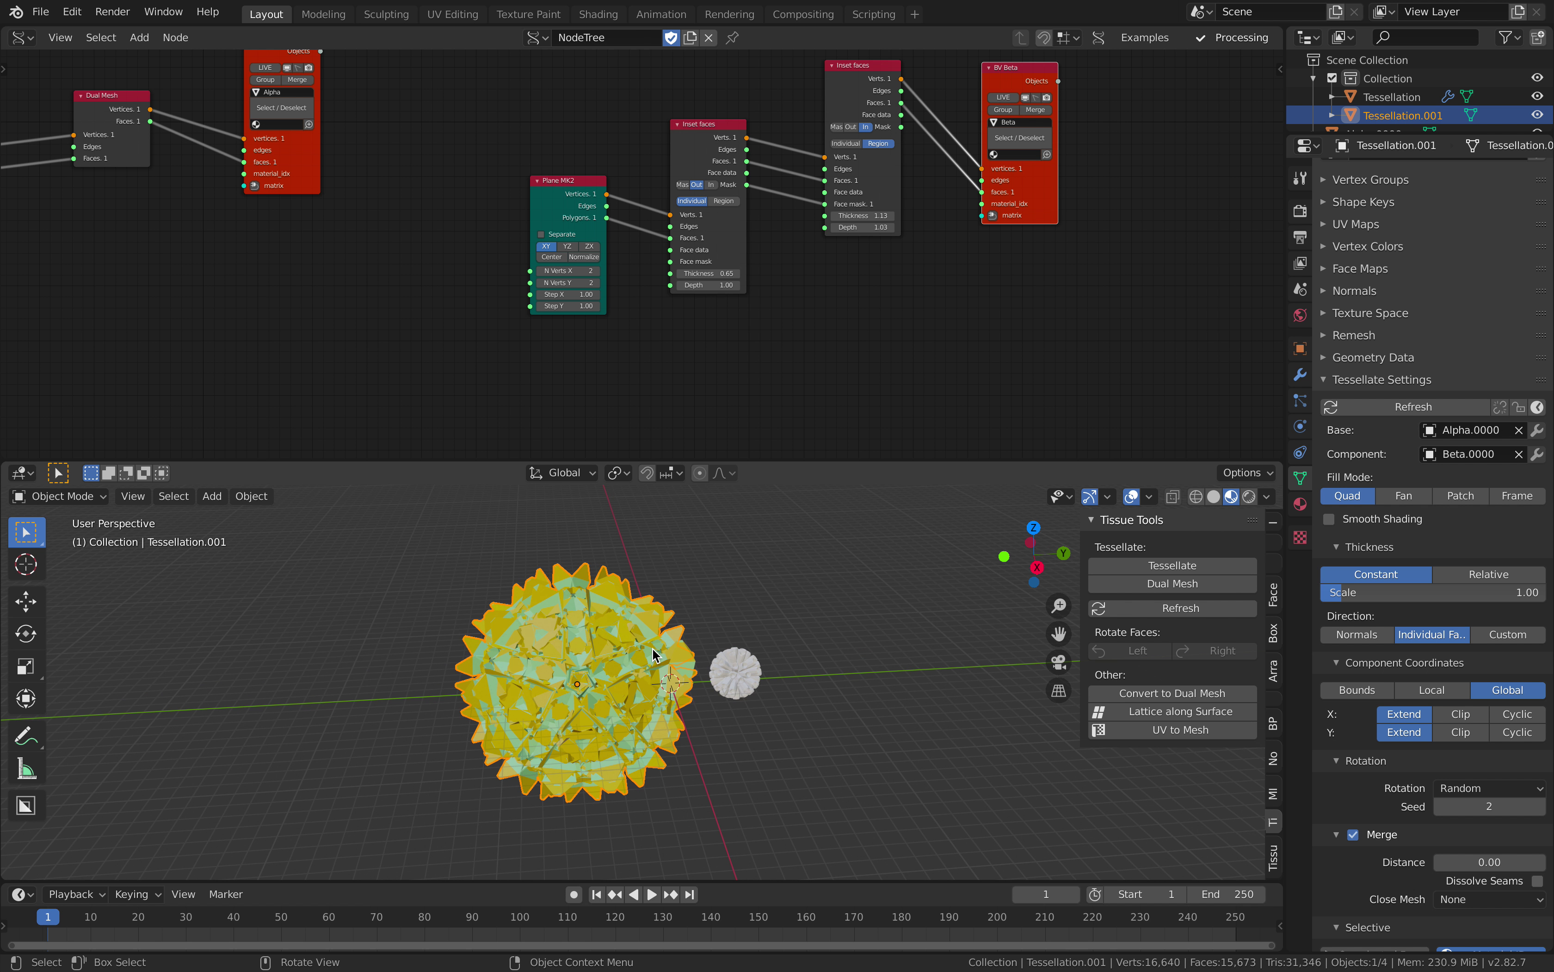
{"action": "scroll", "coordinate": [679, 603], "scroll_direction": "down", "scroll_amount": 3}
{"action": "key", "text": "g"}
{"action": "key", "text": "y"}
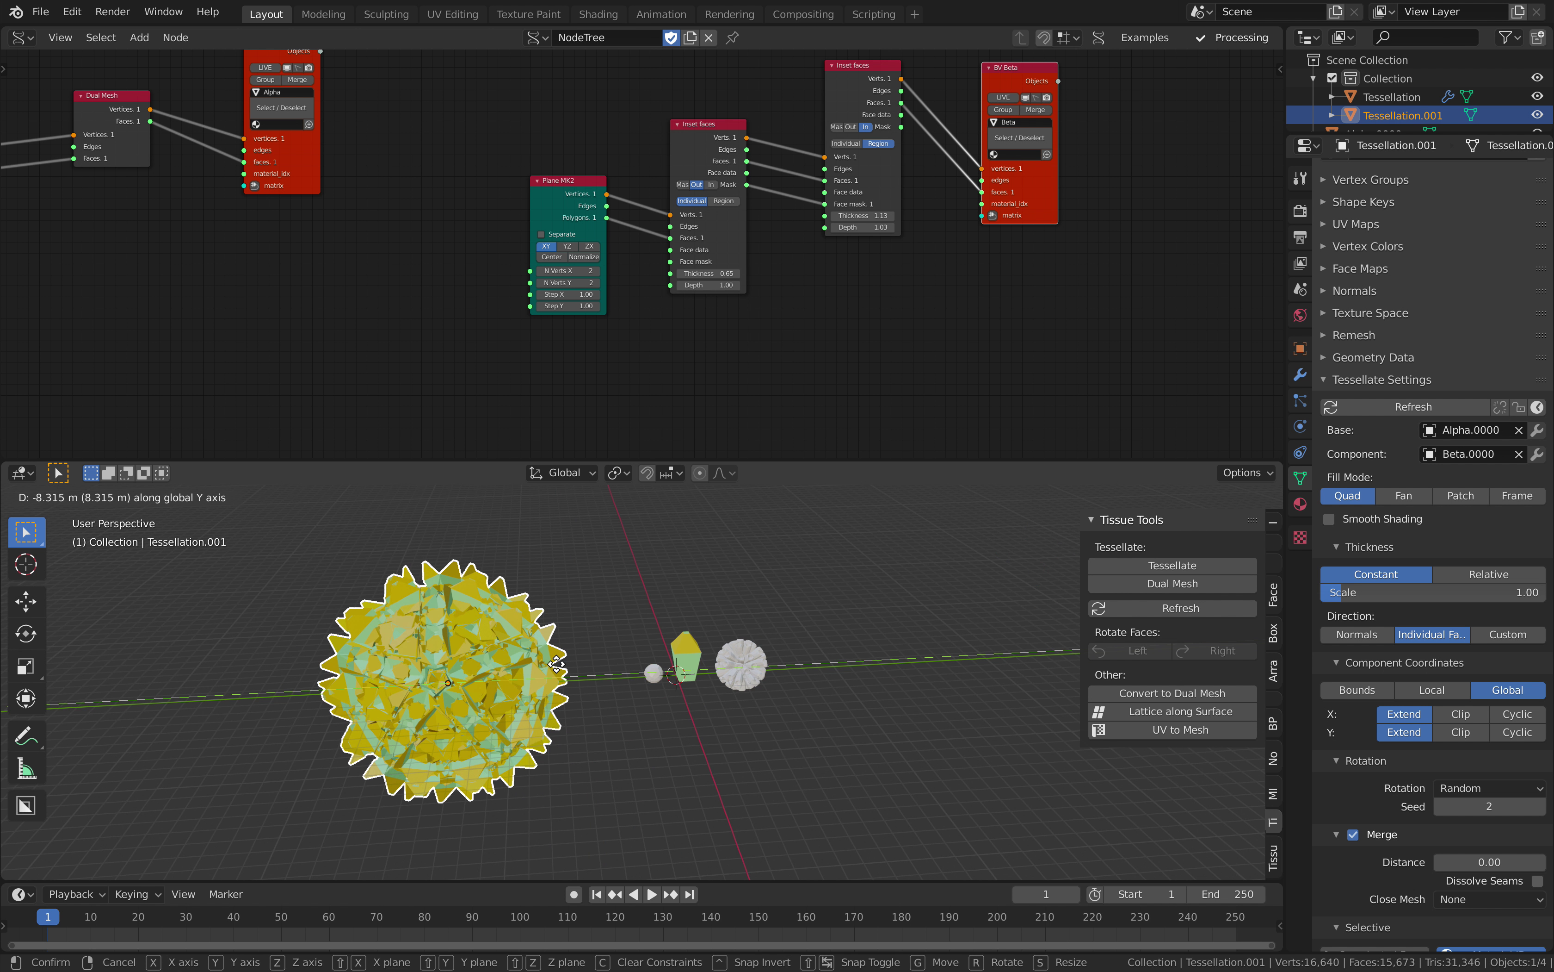
{"action": "left_click", "coordinate": [556, 663]}
{"action": "scroll", "coordinate": [645, 663], "scroll_direction": "up", "scroll_amount": 1}
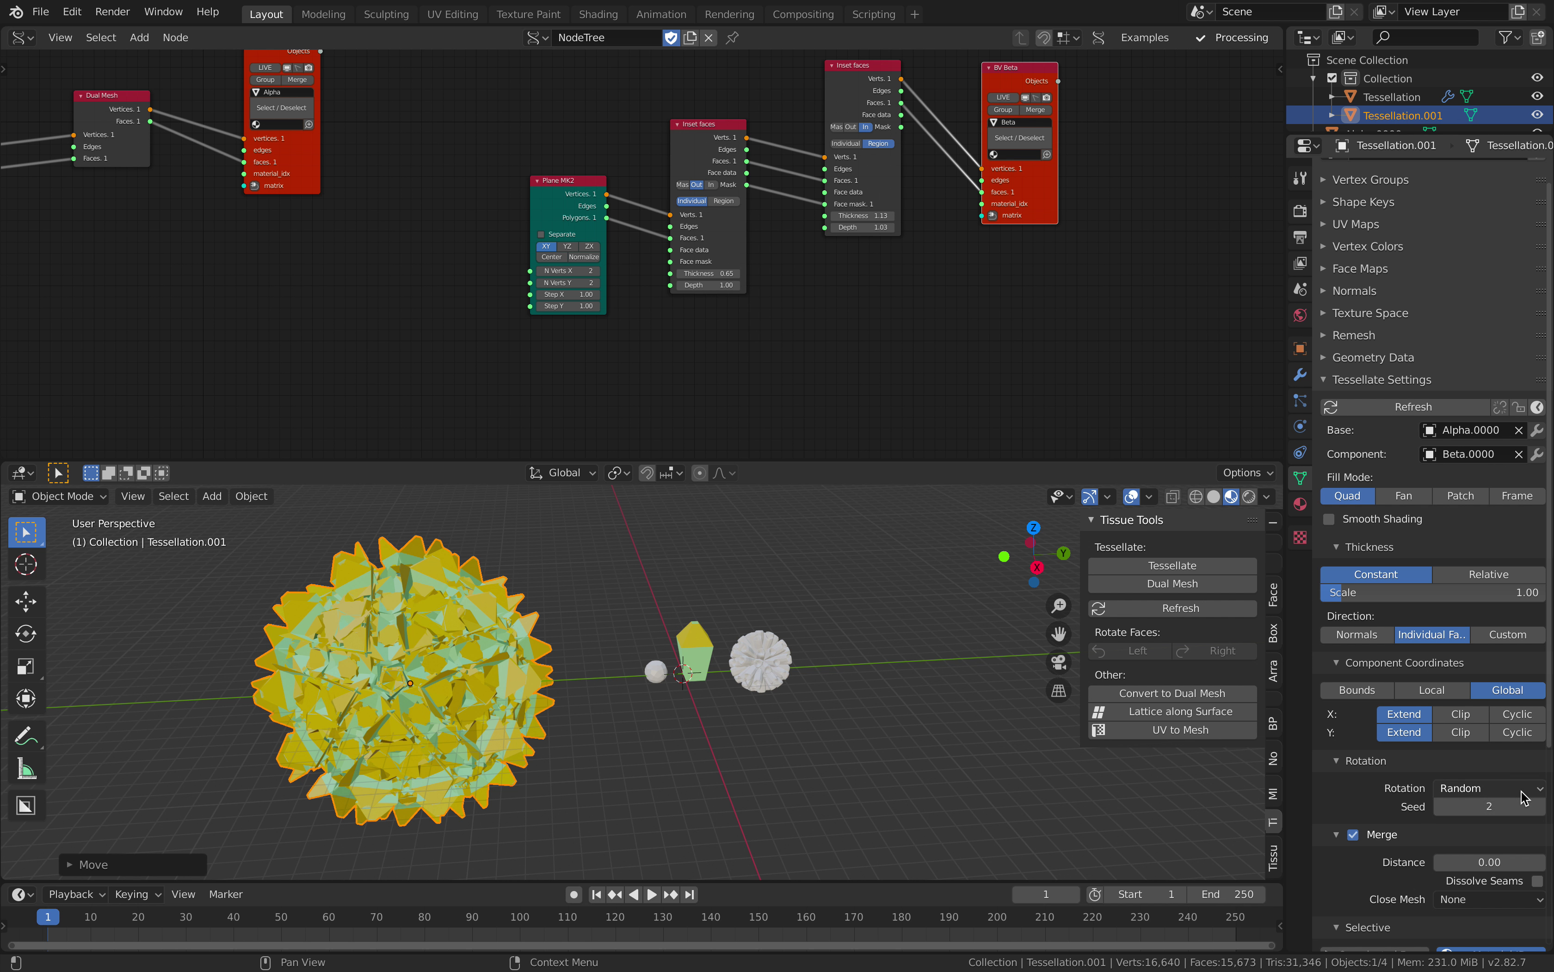
Set the component Rotation of Tessellation.001 to Default.
{"action": "left_click", "coordinate": [1521, 790]}
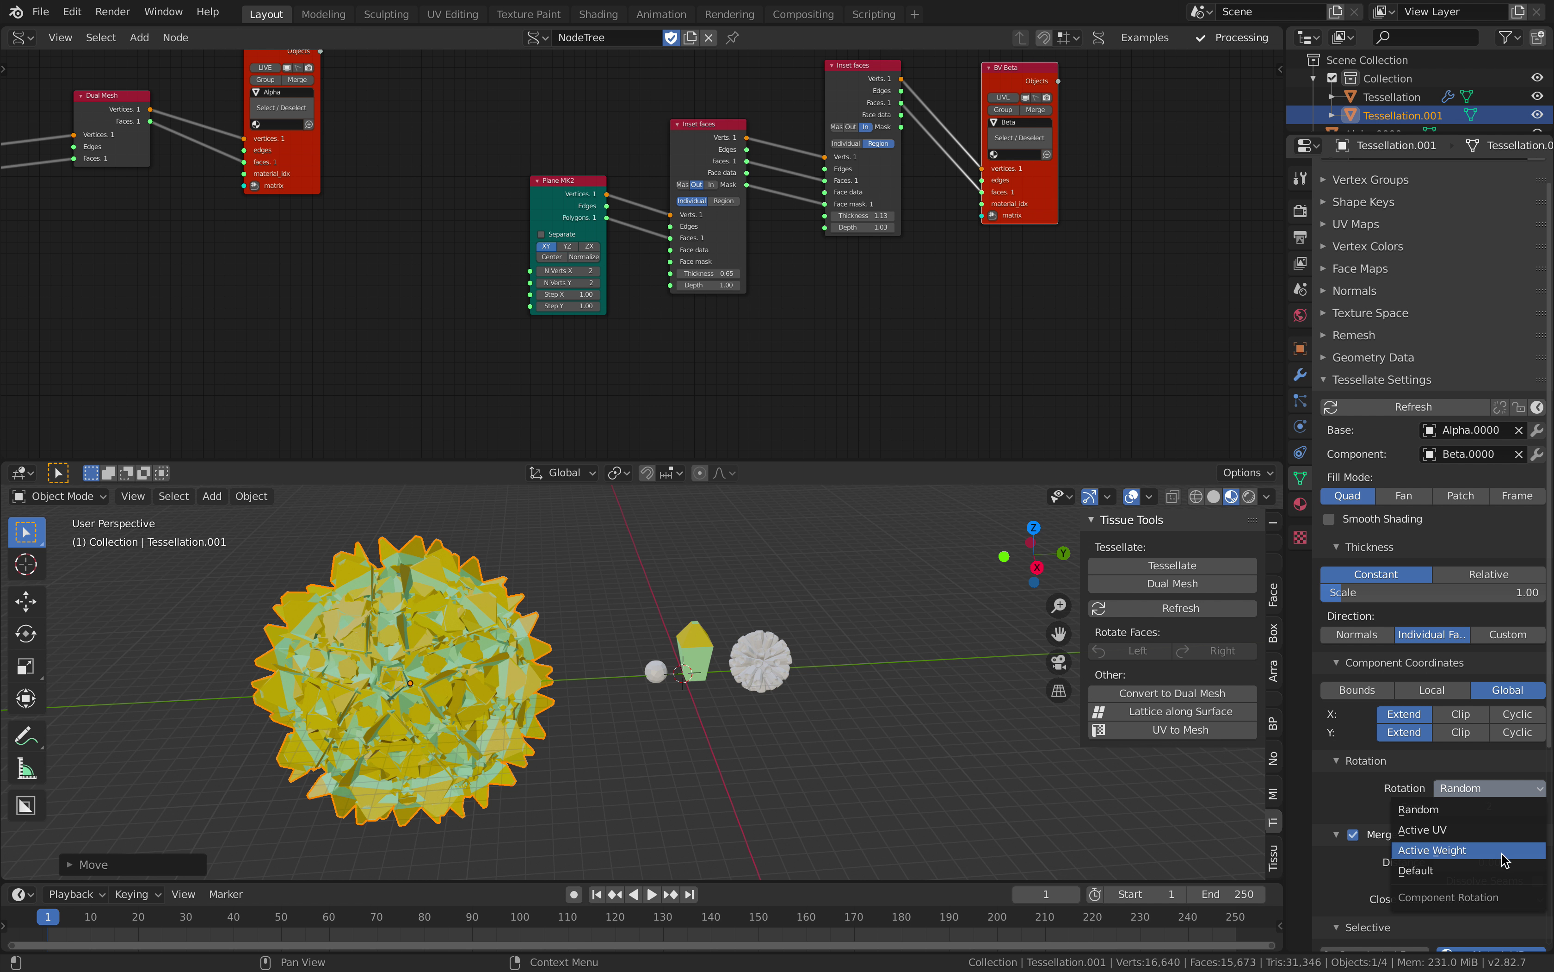
{"action": "left_click", "coordinate": [1504, 872]}
{"action": "middle_click_drag", "start_coordinate": [929, 778], "coordinate": [1059, 735], "text": "shift"}
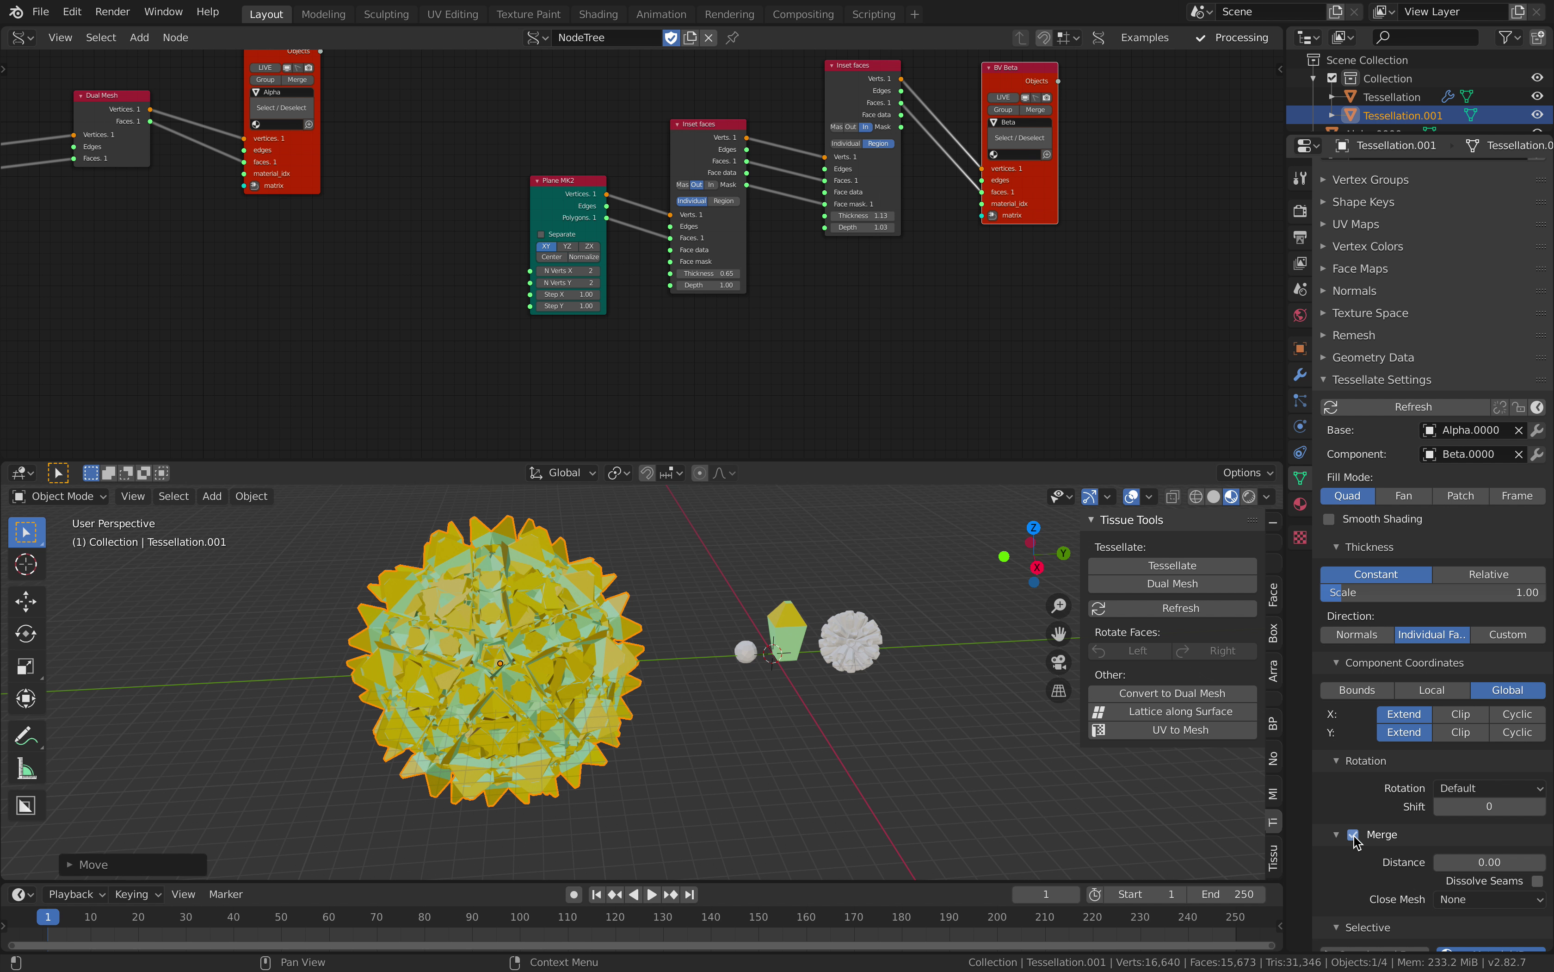
Try Tessellation.001 with Merge disabled, inspect the mesh, and enable Merge again.
{"action": "left_click", "coordinate": [1353, 835]}
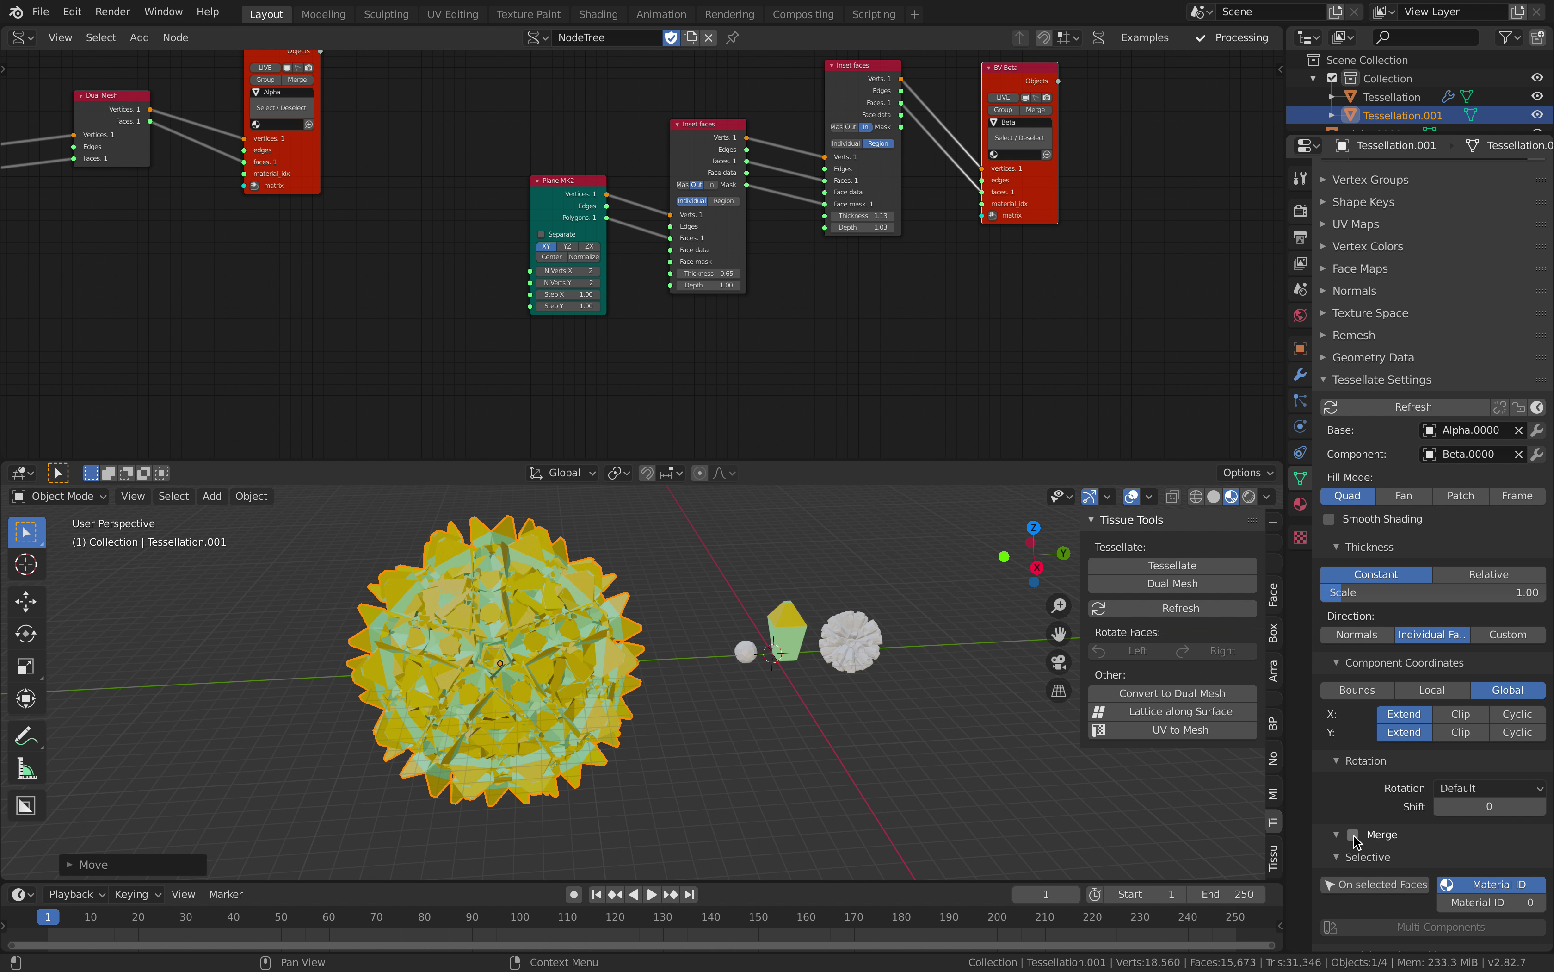
{"action": "scroll", "coordinate": [1462, 857], "scroll_direction": "up", "scroll_amount": 1}
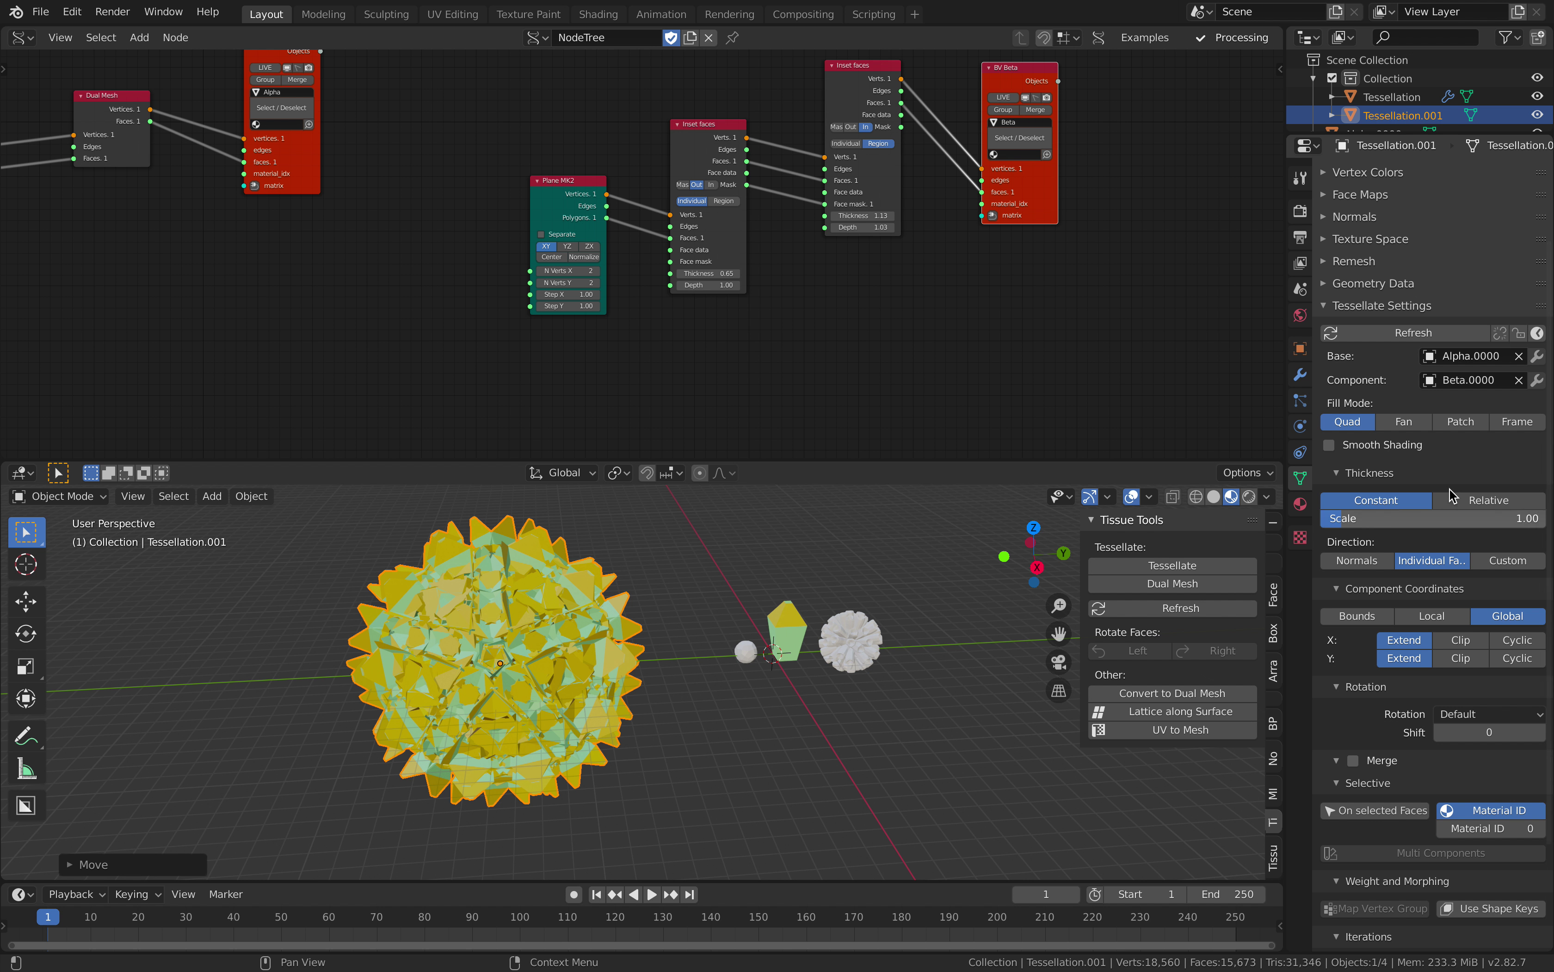
{"action": "left_click", "coordinate": [1425, 428]}
{"action": "middle_click_drag", "start_coordinate": [779, 599], "coordinate": [758, 598]}
{"action": "scroll", "coordinate": [1426, 831], "scroll_direction": "down", "scroll_amount": 3}
{"action": "scroll", "coordinate": [1425, 836], "scroll_direction": "down", "scroll_amount": 1}
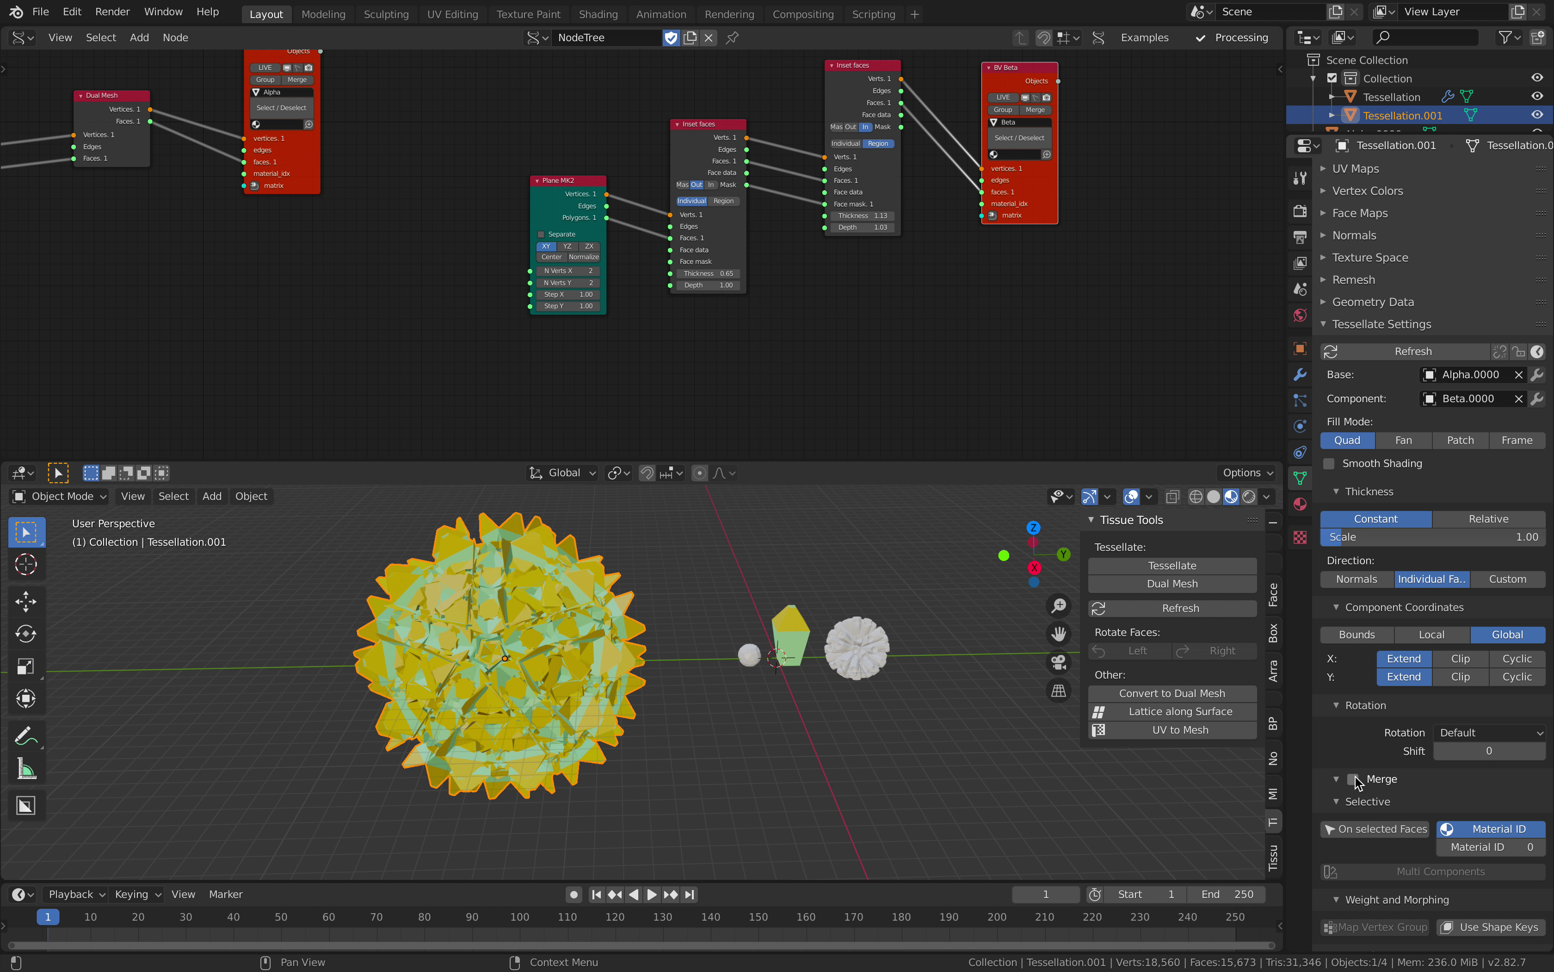
{"action": "left_click", "coordinate": [1356, 778]}
Examine the Close Mesh choices and the remaining Tessellate settings of Tessellation.001.
{"action": "scroll", "coordinate": [1406, 794], "scroll_direction": "down", "scroll_amount": 8}
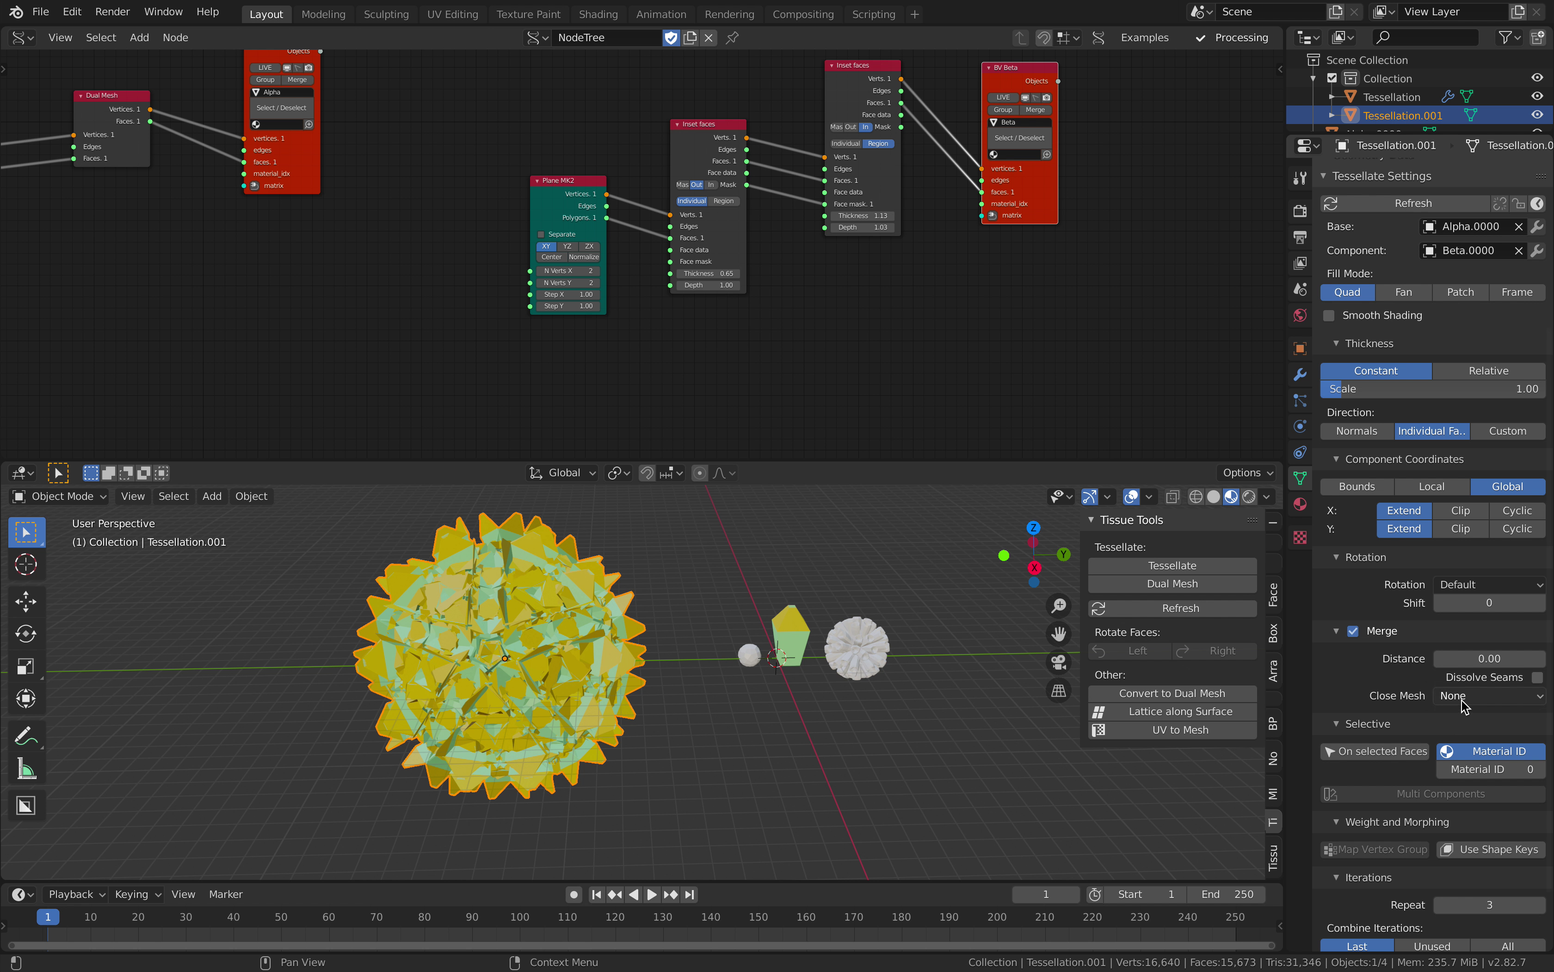
{"action": "left_click", "coordinate": [1464, 696]}
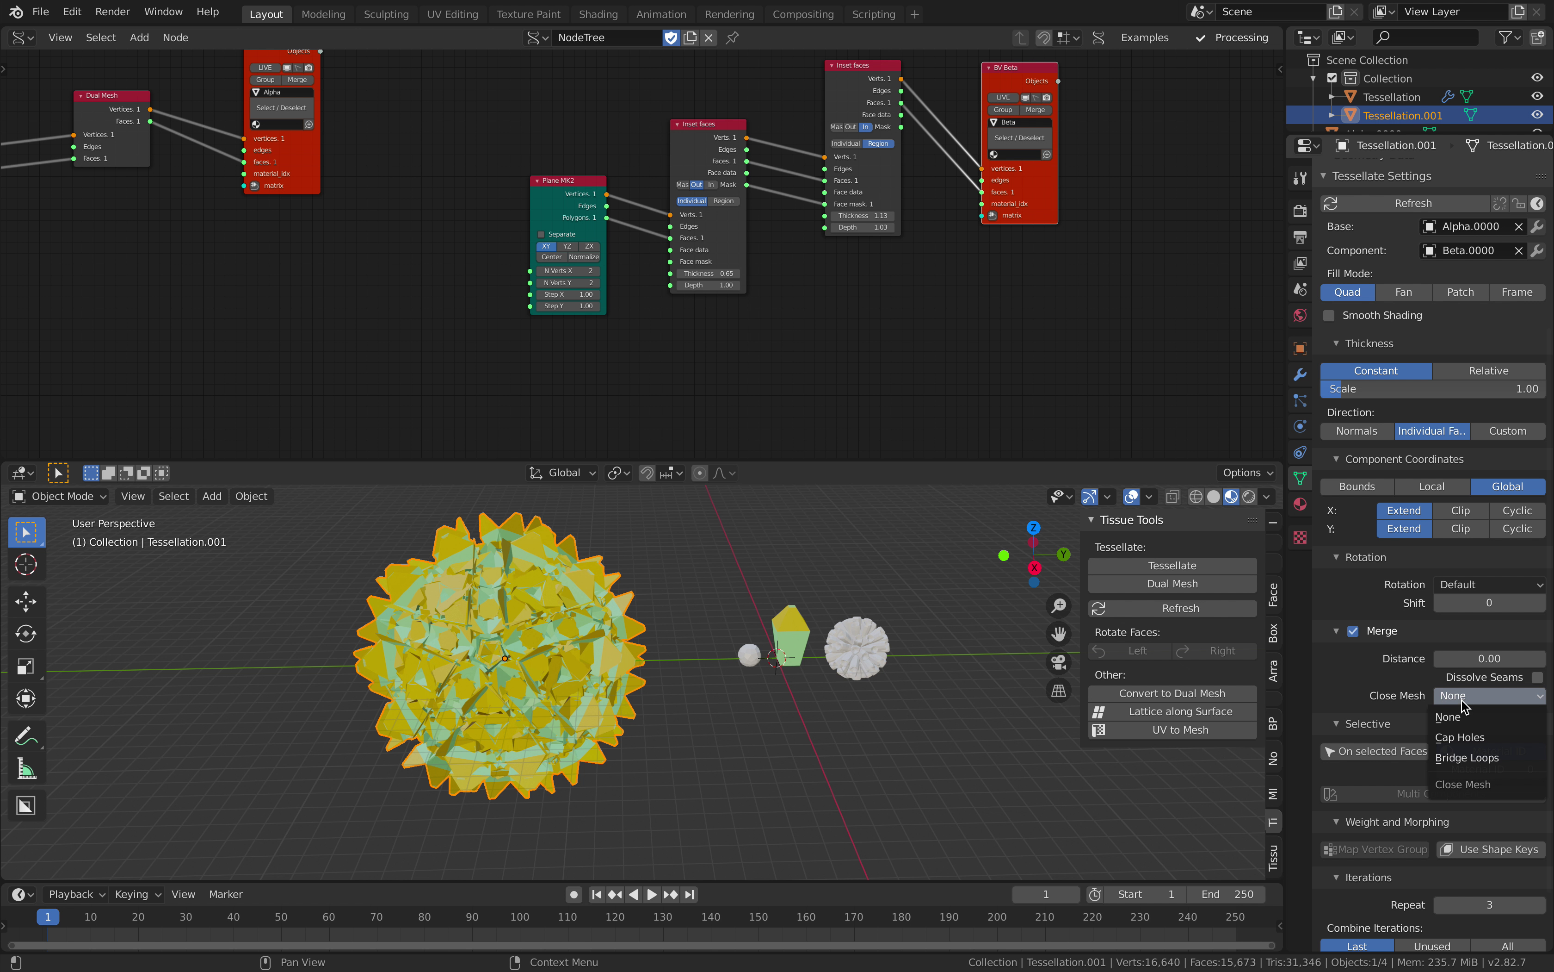
{"action": "scroll", "coordinate": [1349, 781], "scroll_direction": "down", "scroll_amount": 4}
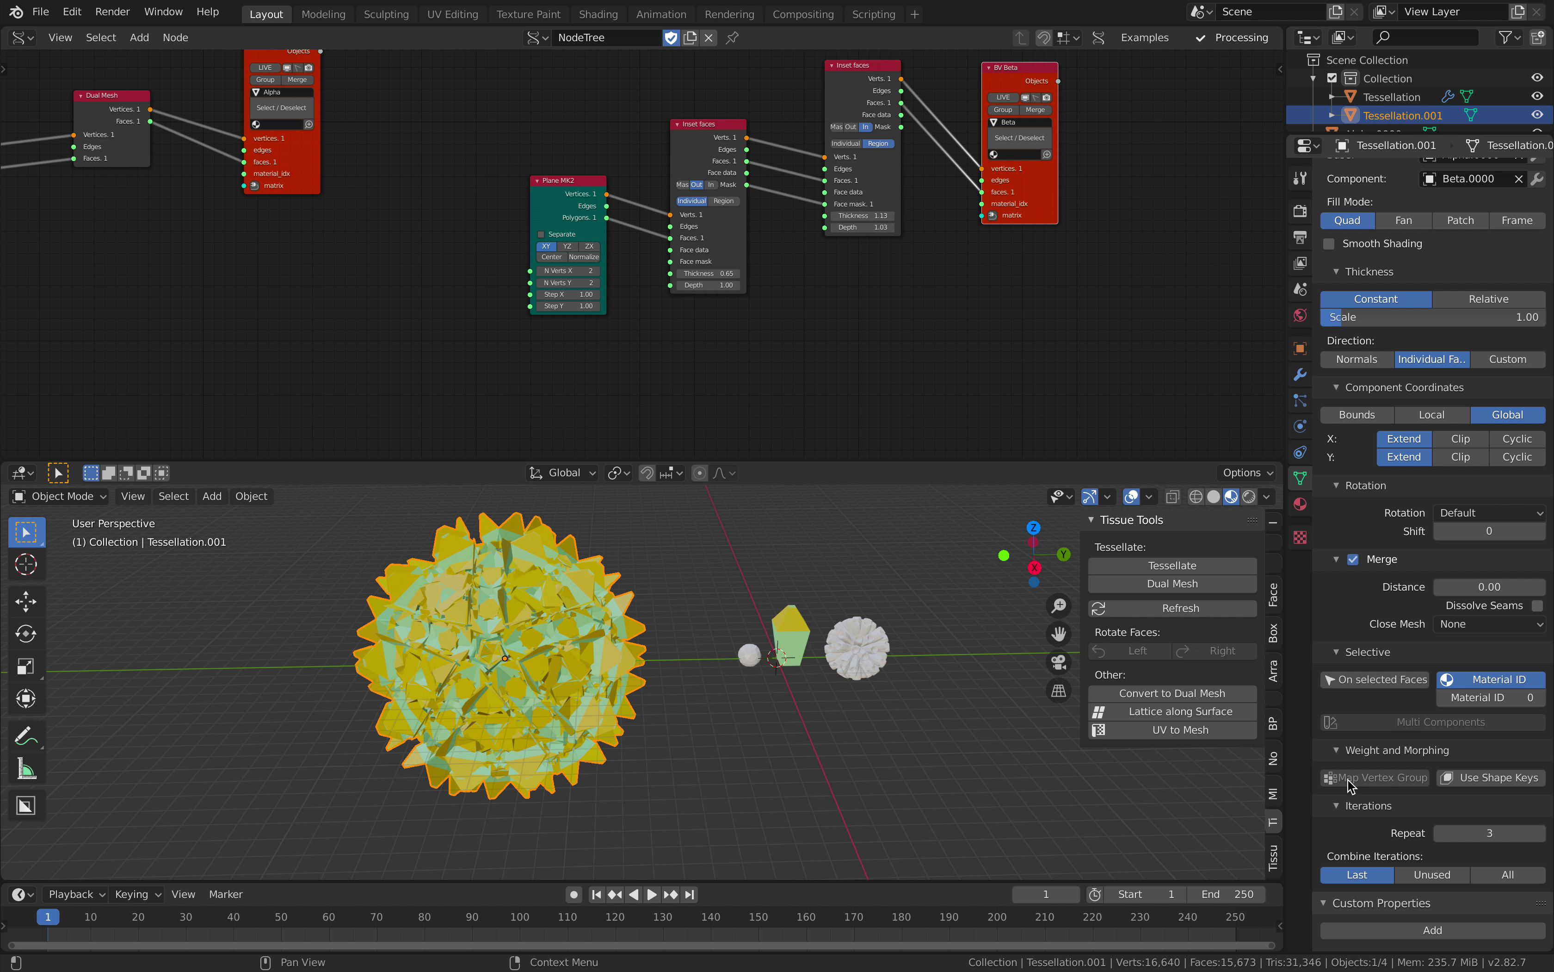
Try the Unused iteration combination on Tessellation.001, stepping Repeat through 2, 3 and 4.
{"action": "left_click", "coordinate": [1442, 834]}
{"action": "scroll", "coordinate": [899, 771], "scroll_direction": "up", "scroll_amount": 3}
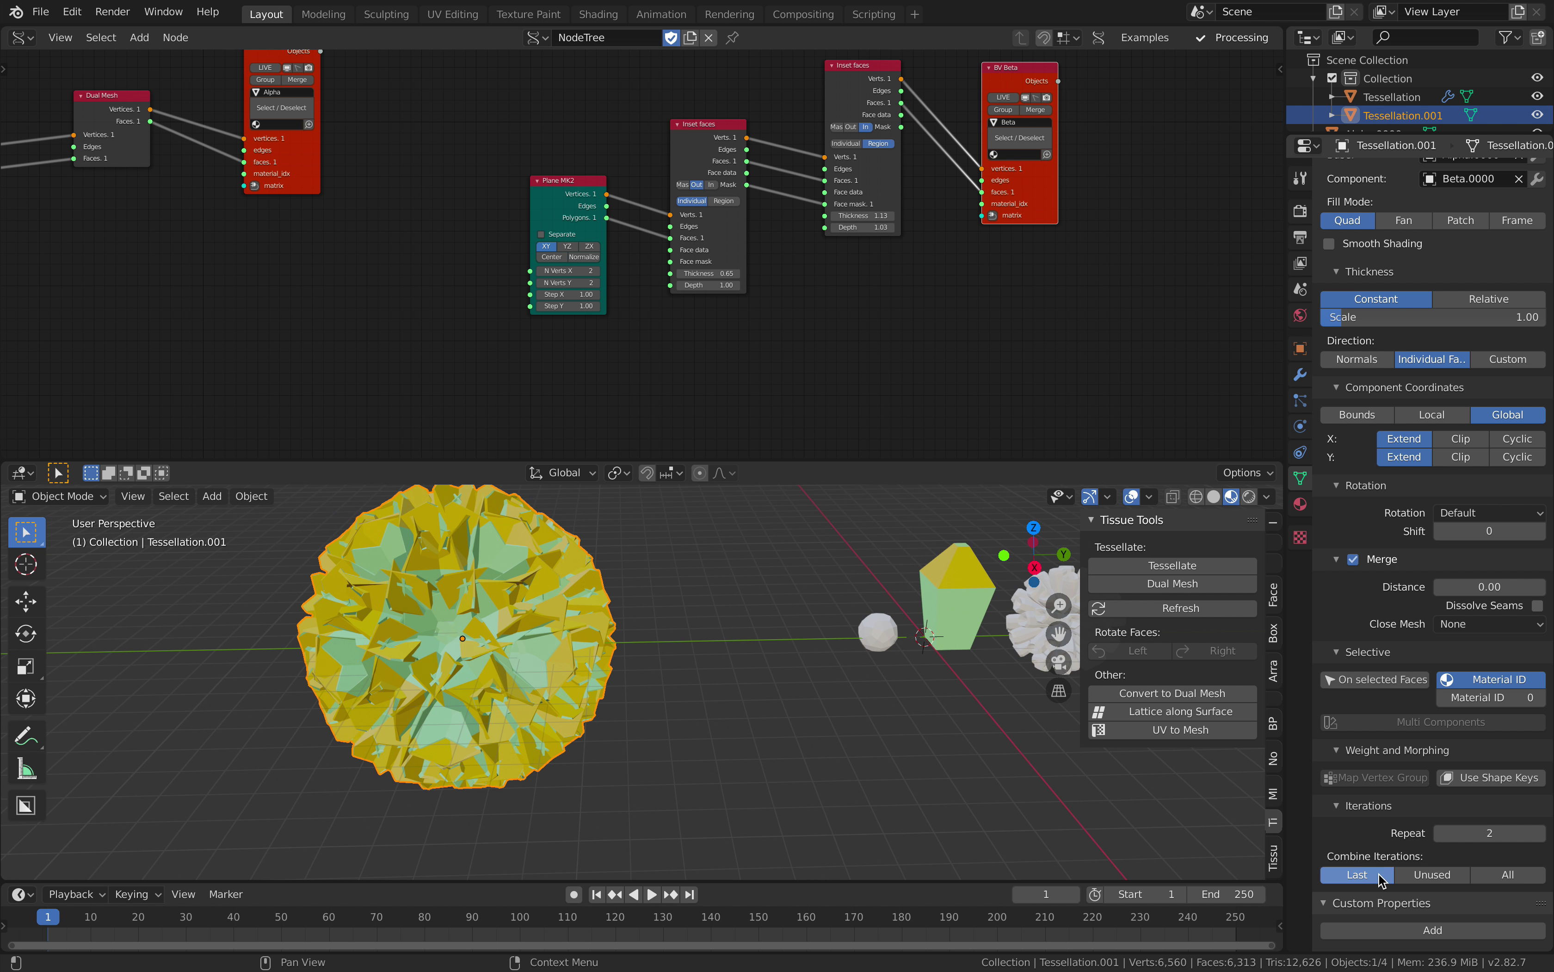
{"action": "left_click", "coordinate": [1412, 877]}
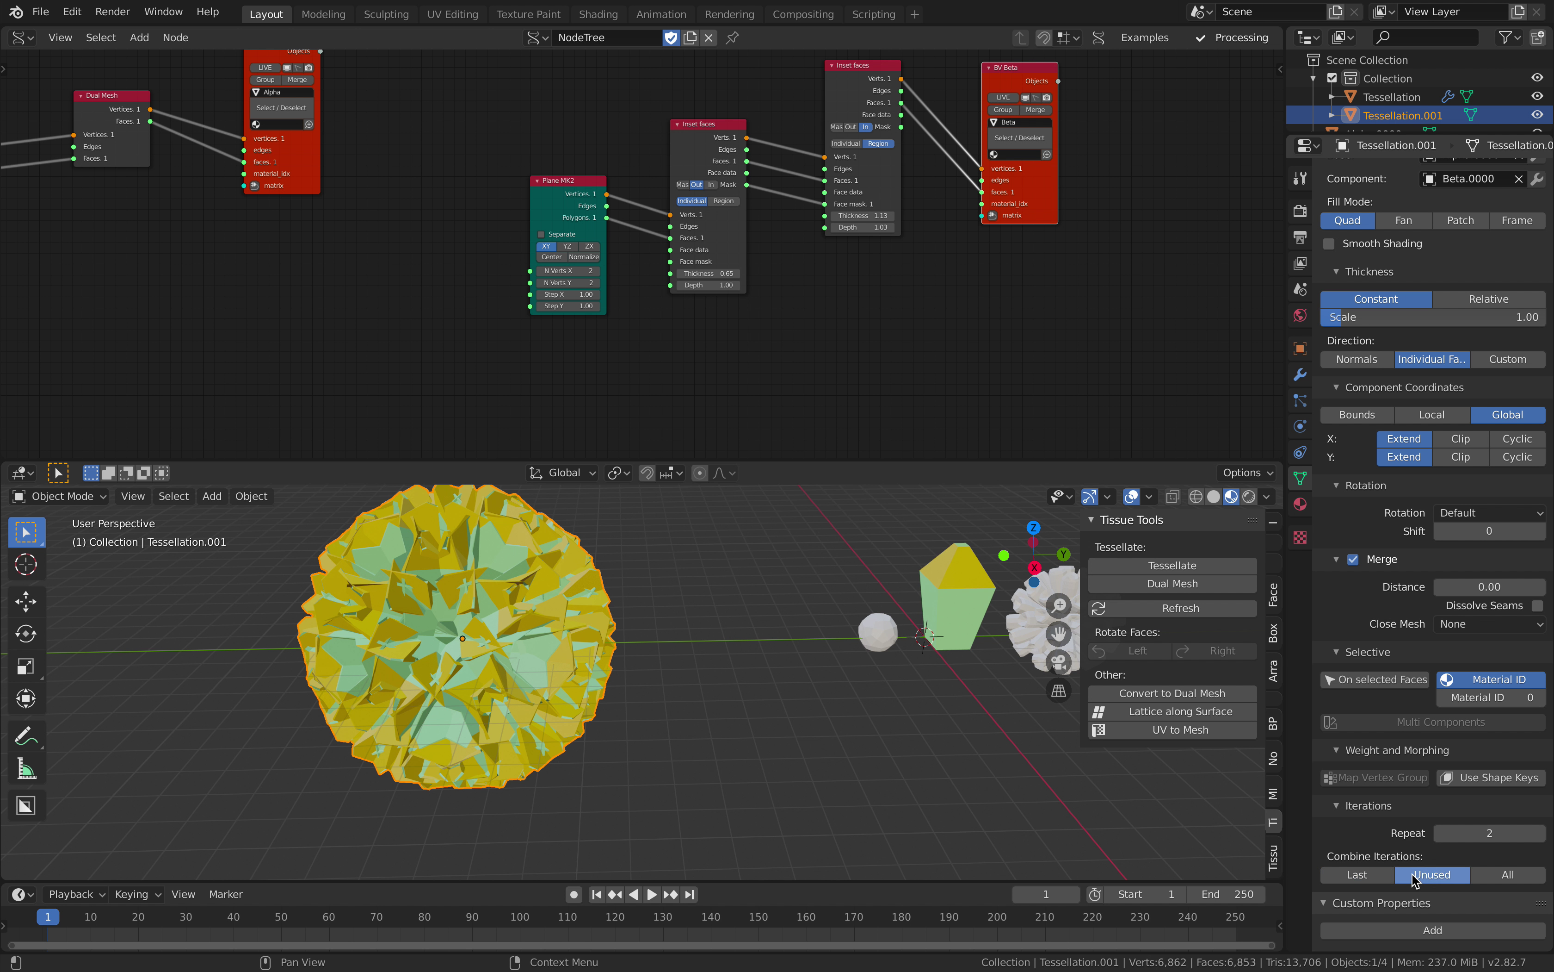
{"action": "left_click", "coordinate": [1540, 832]}
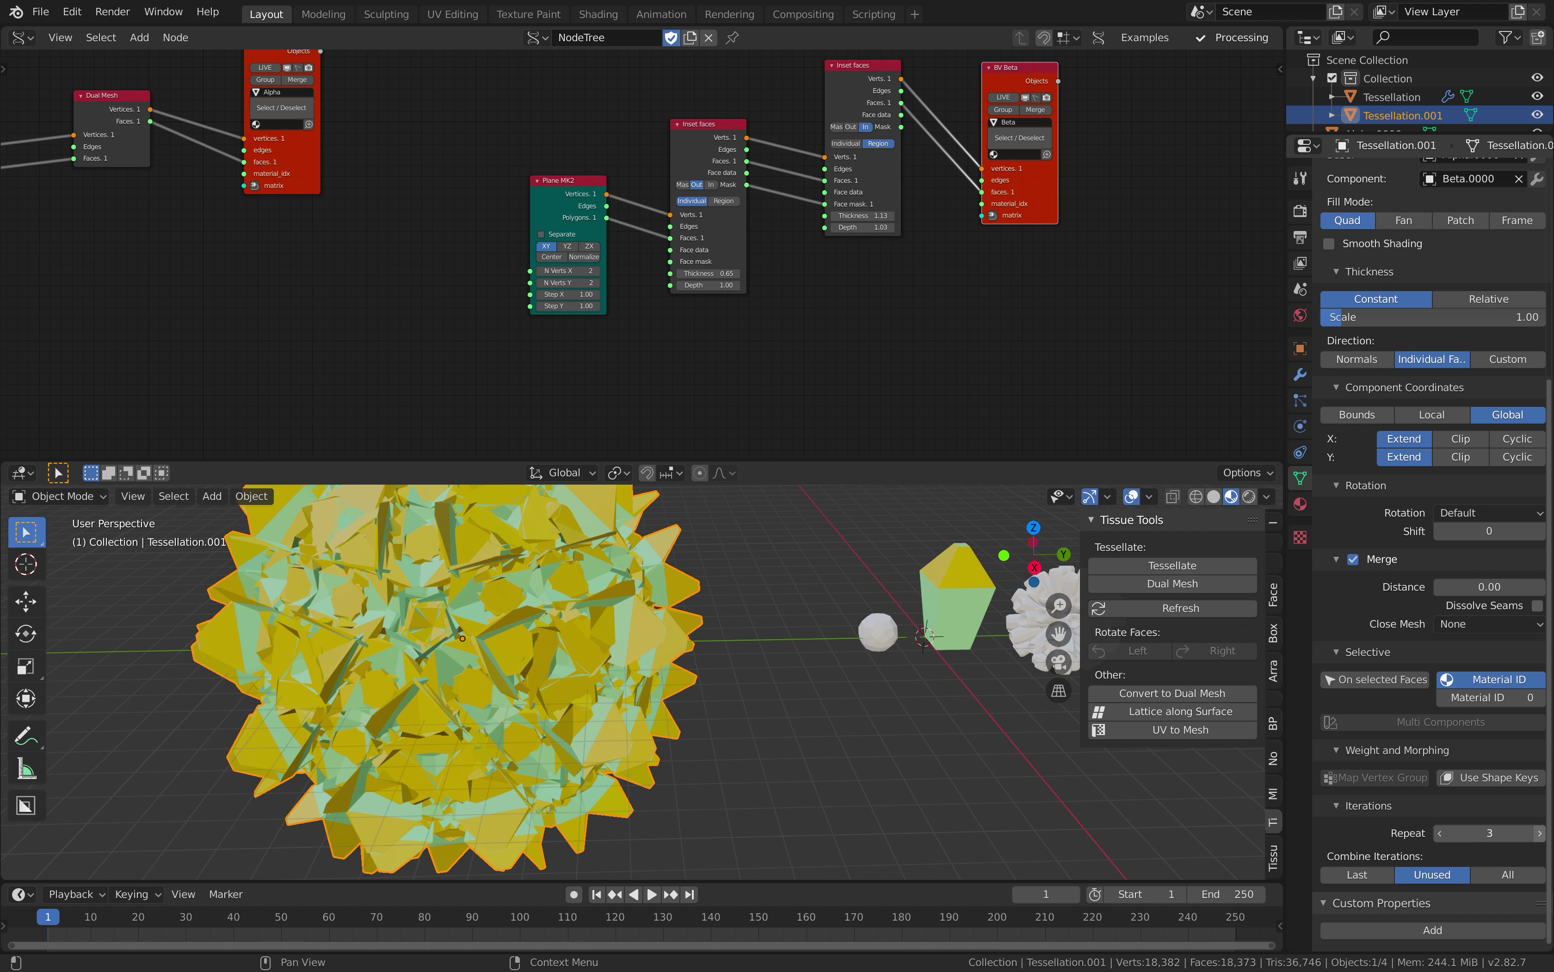
{"action": "left_click", "coordinate": [1540, 833]}
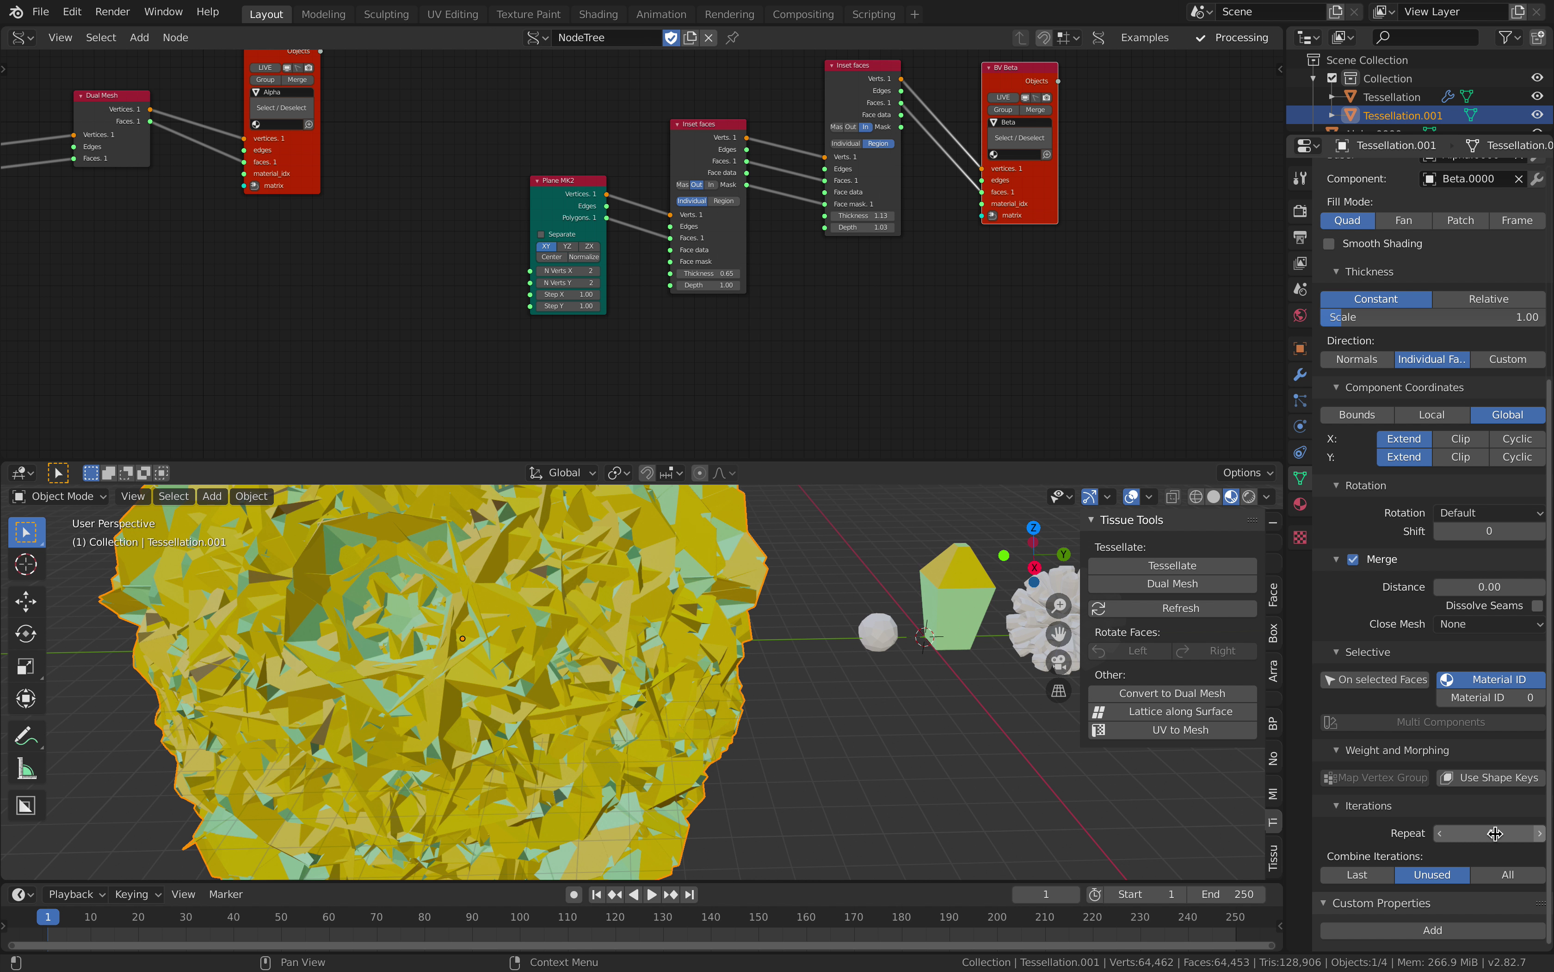
{"action": "scroll", "coordinate": [971, 758], "scroll_direction": "down", "scroll_amount": 2}
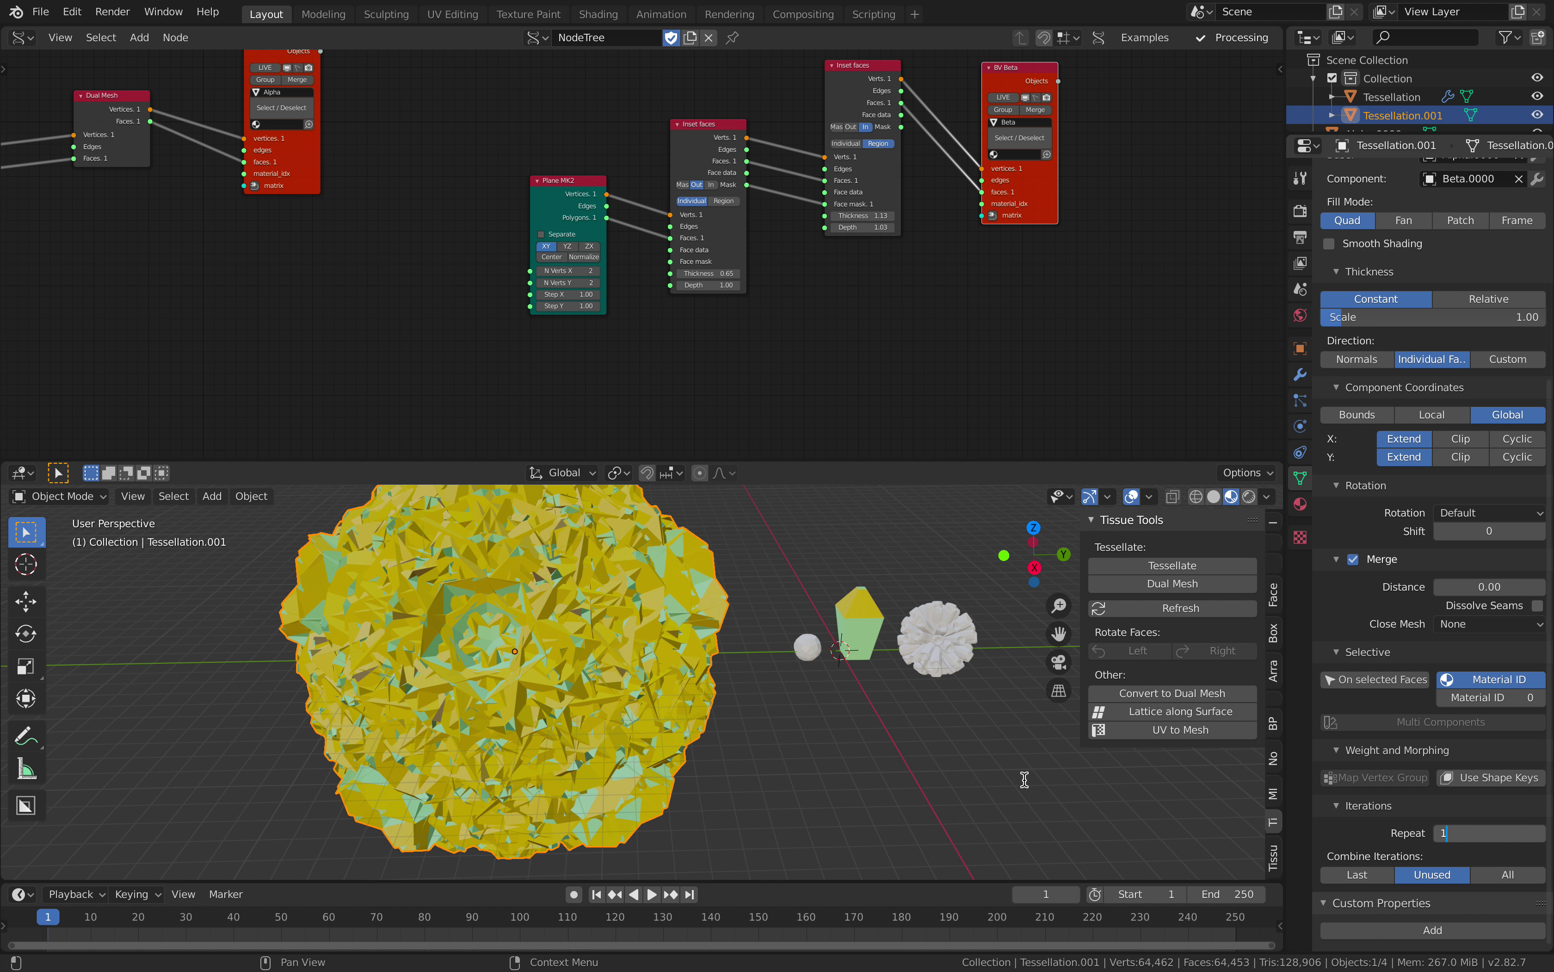
Set Combine Iterations of Tessellation.001 to Last with Repeat 2.
{"action": "key", "text": "Return"}
{"action": "left_click", "coordinate": [1358, 874]}
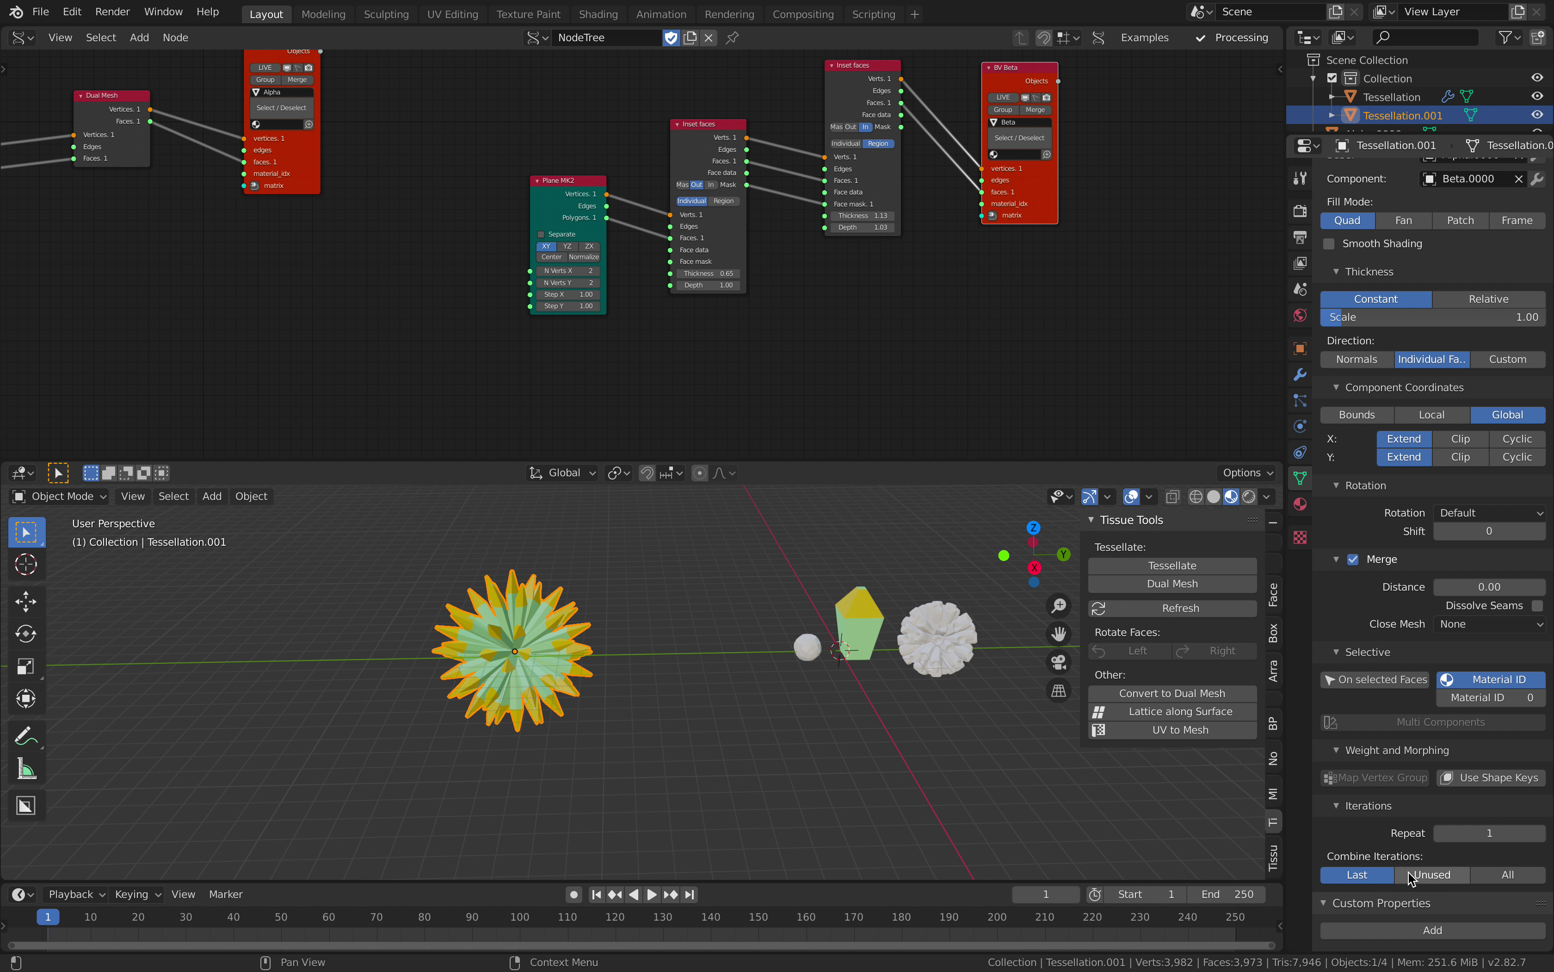
{"action": "left_click", "coordinate": [1540, 833]}
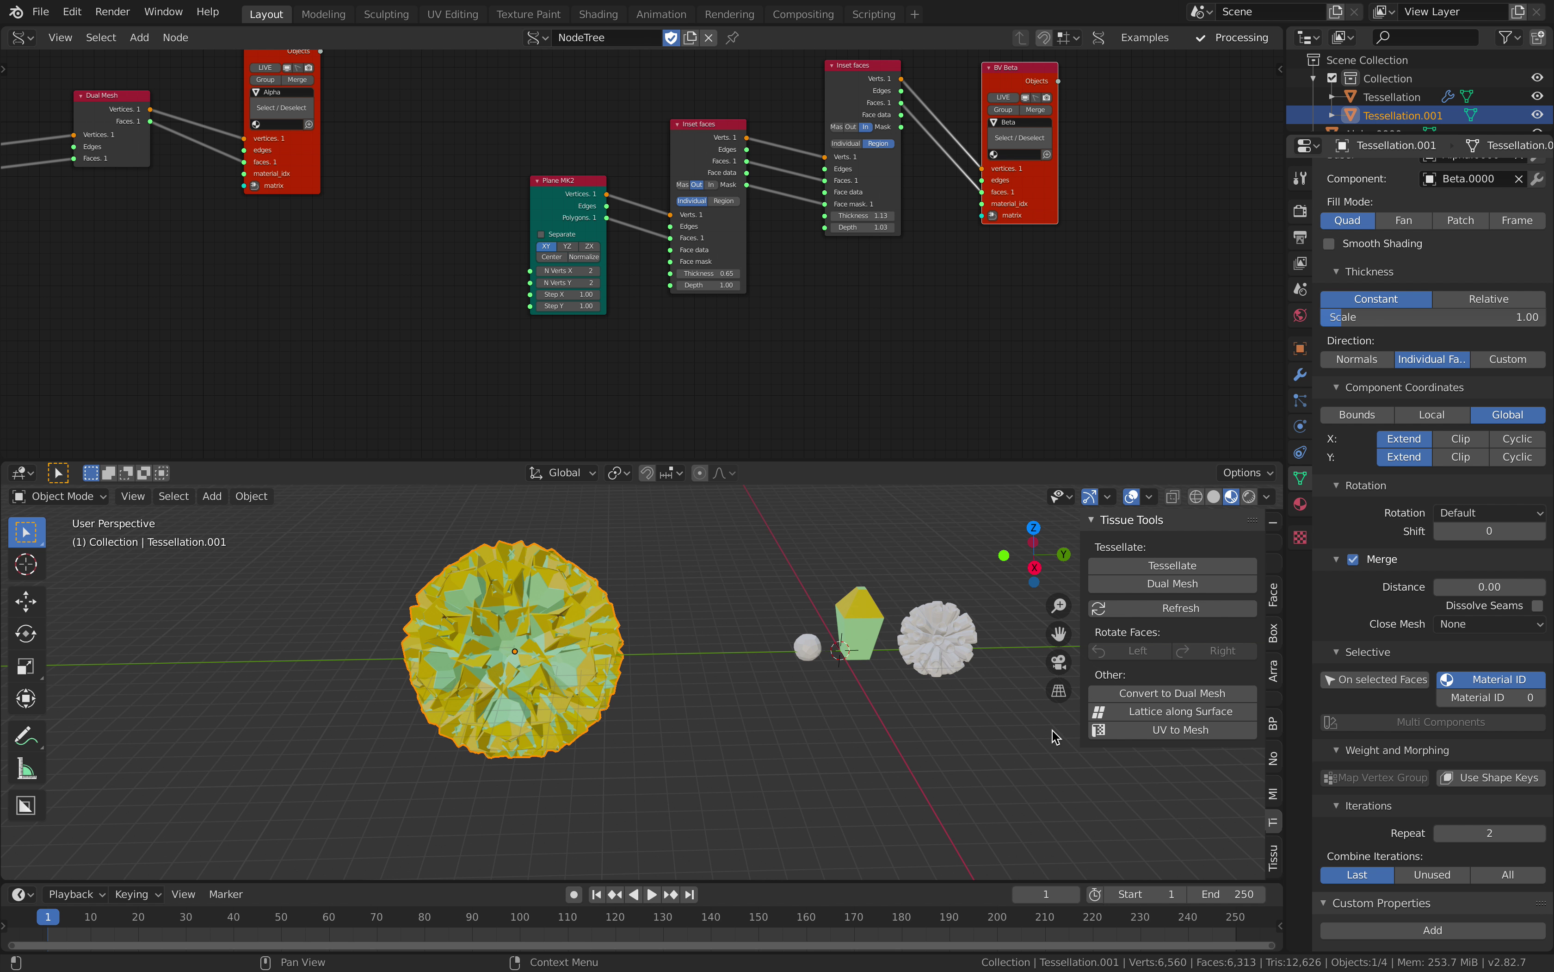
Apply level 2 subdivision smoothing to Tessellation.001, deselect it and inspect the surface up close.
{"action": "middle_click_drag", "start_coordinate": [738, 652], "coordinate": [724, 656]}
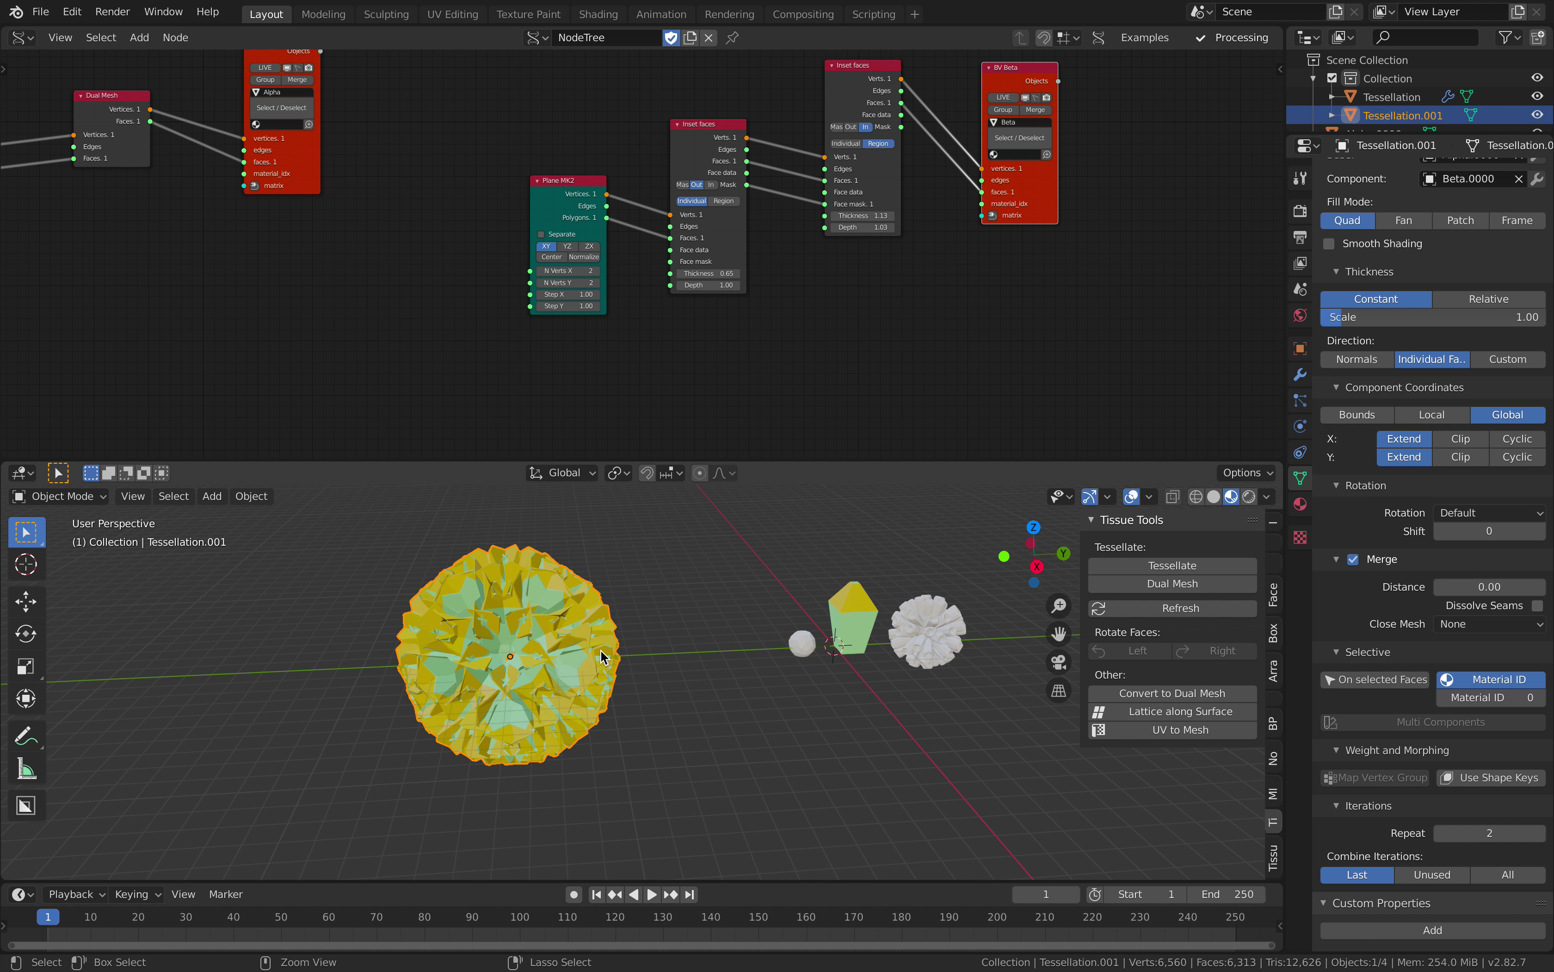
{"action": "key", "text": "ctrl+2"}
{"action": "scroll", "coordinate": [601, 653], "scroll_direction": "up", "scroll_amount": 2}
{"action": "key", "text": "alt+a"}
{"action": "middle_click_drag", "start_coordinate": [571, 671], "coordinate": [723, 648]}
{"action": "middle_click_drag", "start_coordinate": [723, 648], "coordinate": [839, 686]}
{"action": "scroll", "coordinate": [709, 670], "scroll_direction": "up", "scroll_amount": 1}
{"action": "scroll", "coordinate": [709, 670], "scroll_direction": "up", "scroll_amount": 4}
{"action": "scroll", "coordinate": [722, 699], "scroll_direction": "up", "scroll_amount": 4}
{"action": "scroll", "coordinate": [721, 700], "scroll_direction": "down", "scroll_amount": 5}
{"action": "scroll", "coordinate": [839, 687], "scroll_direction": "down", "scroll_amount": 3}
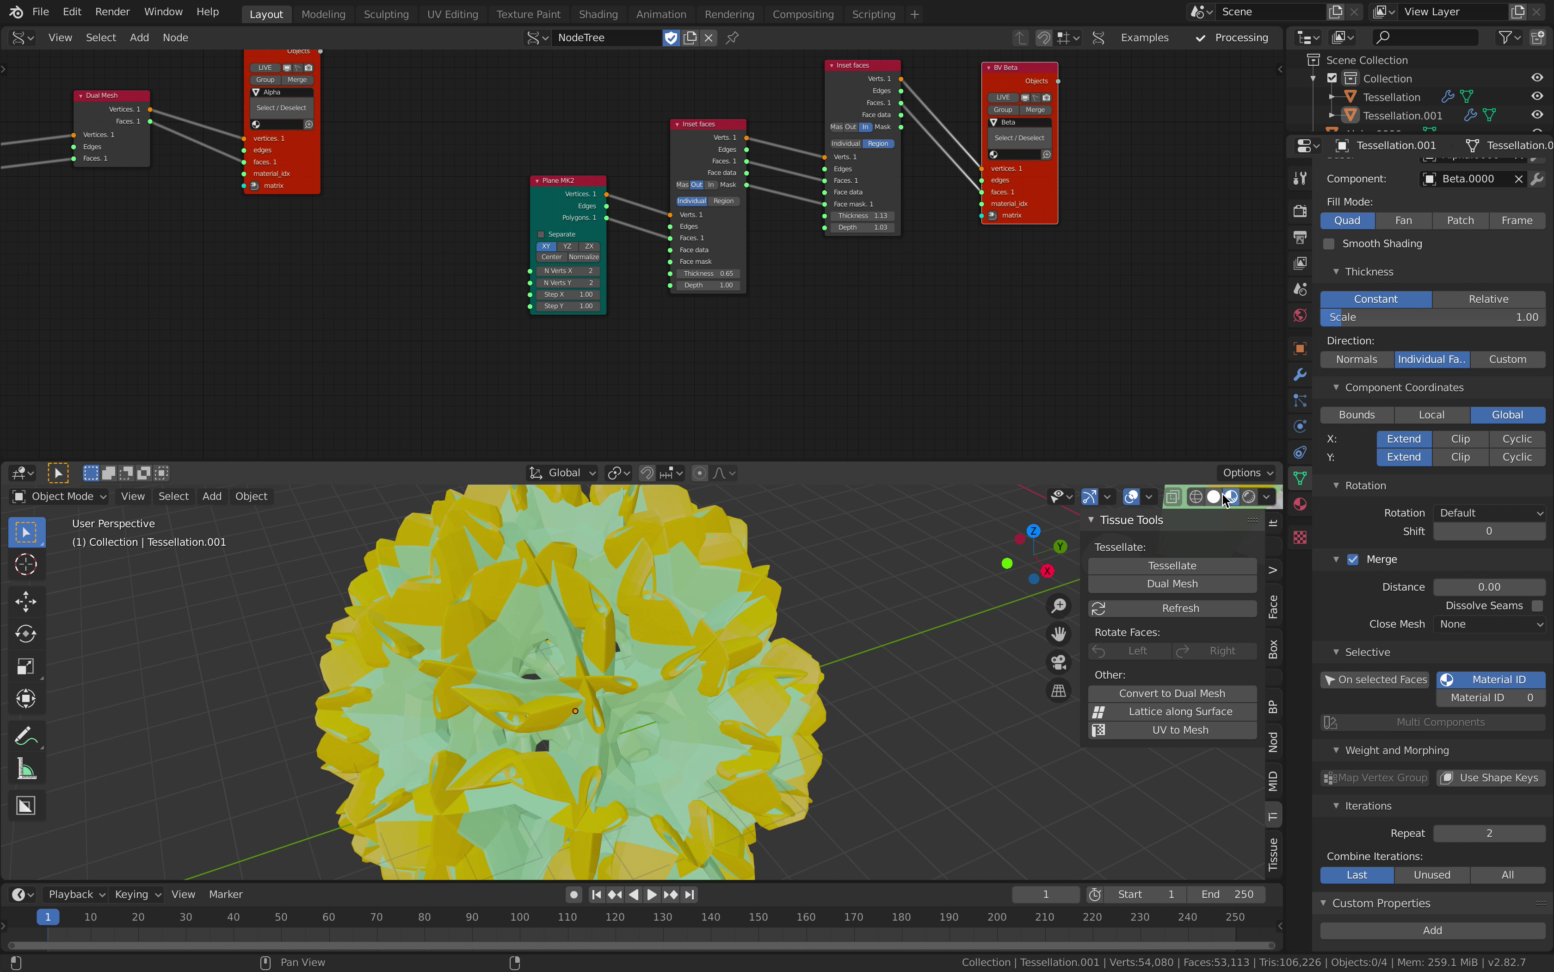
Switch the viewport to solid shading and inspect the base, component and tessellated meshes.
{"action": "left_click", "coordinate": [1213, 496]}
{"action": "left_click", "coordinate": [1266, 496]}
{"action": "middle_click_drag", "start_coordinate": [902, 609], "coordinate": [360, 655]}
{"action": "scroll", "coordinate": [680, 632], "scroll_direction": "down", "scroll_amount": 3}
{"action": "key", "text": "a"}
{"action": "key", "text": "alt+a"}
{"action": "scroll", "coordinate": [639, 687], "scroll_direction": "down", "scroll_amount": 1}
{"action": "middle_click_drag", "start_coordinate": [636, 685], "coordinate": [656, 668]}
{"action": "scroll", "coordinate": [656, 665], "scroll_direction": "up", "scroll_amount": 2}
Enable live updating on BV Beta and set the first Inset faces thickness to 0.59.
{"action": "middle_click_drag", "start_coordinate": [728, 315], "coordinate": [677, 370]}
{"action": "scroll", "coordinate": [740, 350], "scroll_direction": "up", "scroll_amount": 2}
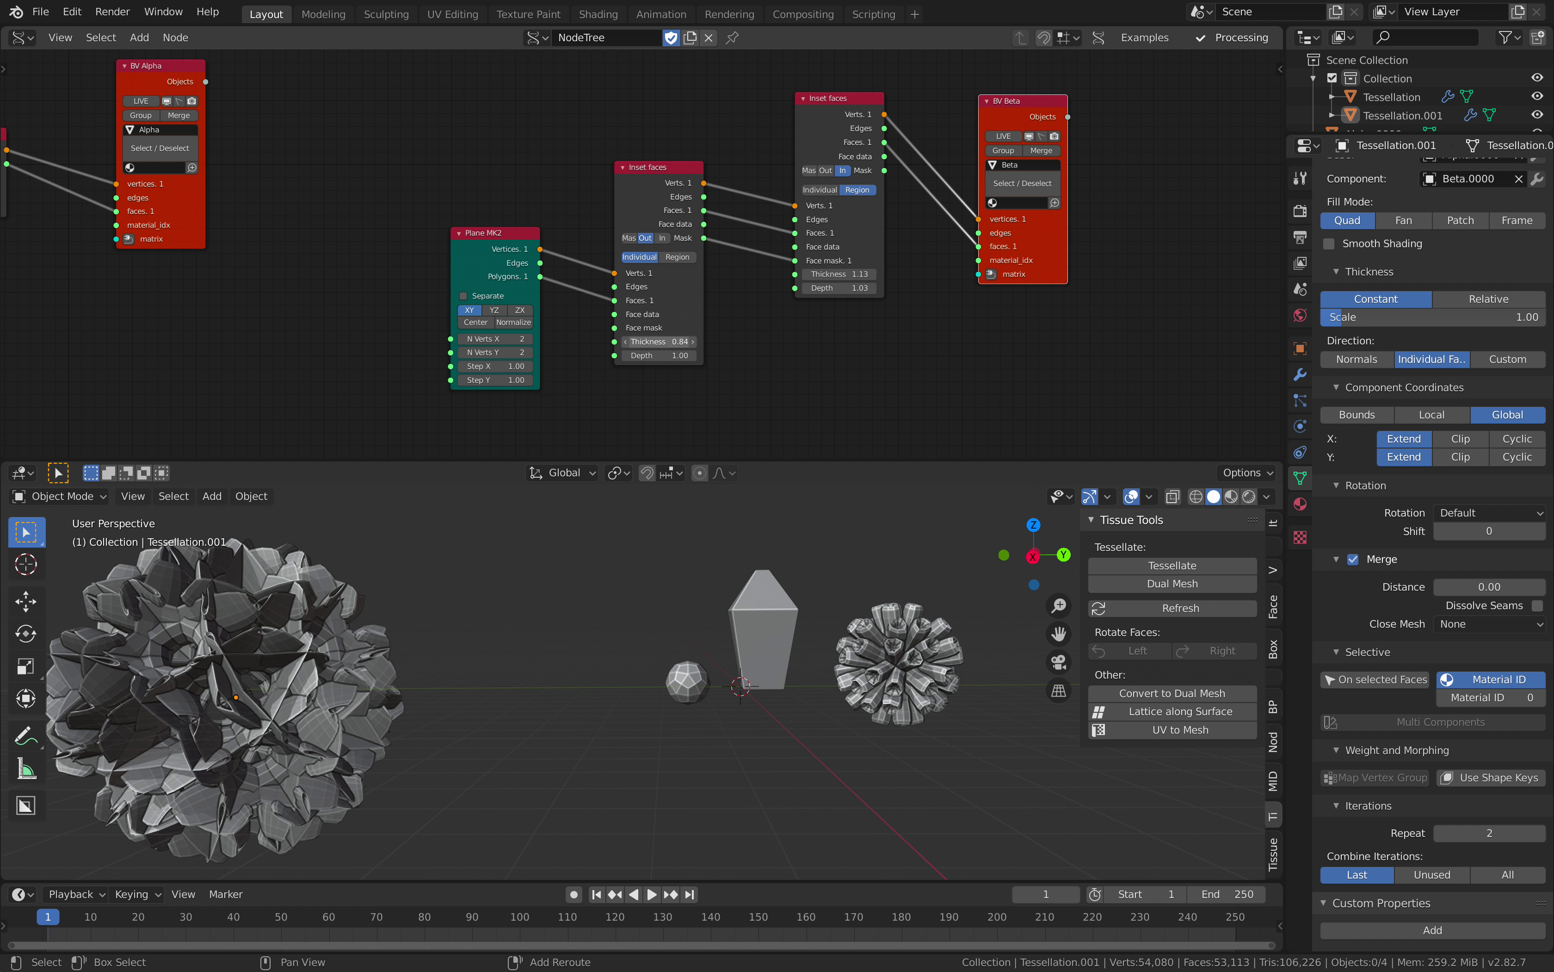
{"action": "left_click_drag", "start_coordinate": [662, 342], "coordinate": [656, 342]}
{"action": "middle_click_drag", "start_coordinate": [854, 375], "coordinate": [814, 406]}
{"action": "left_click", "coordinate": [963, 167]}
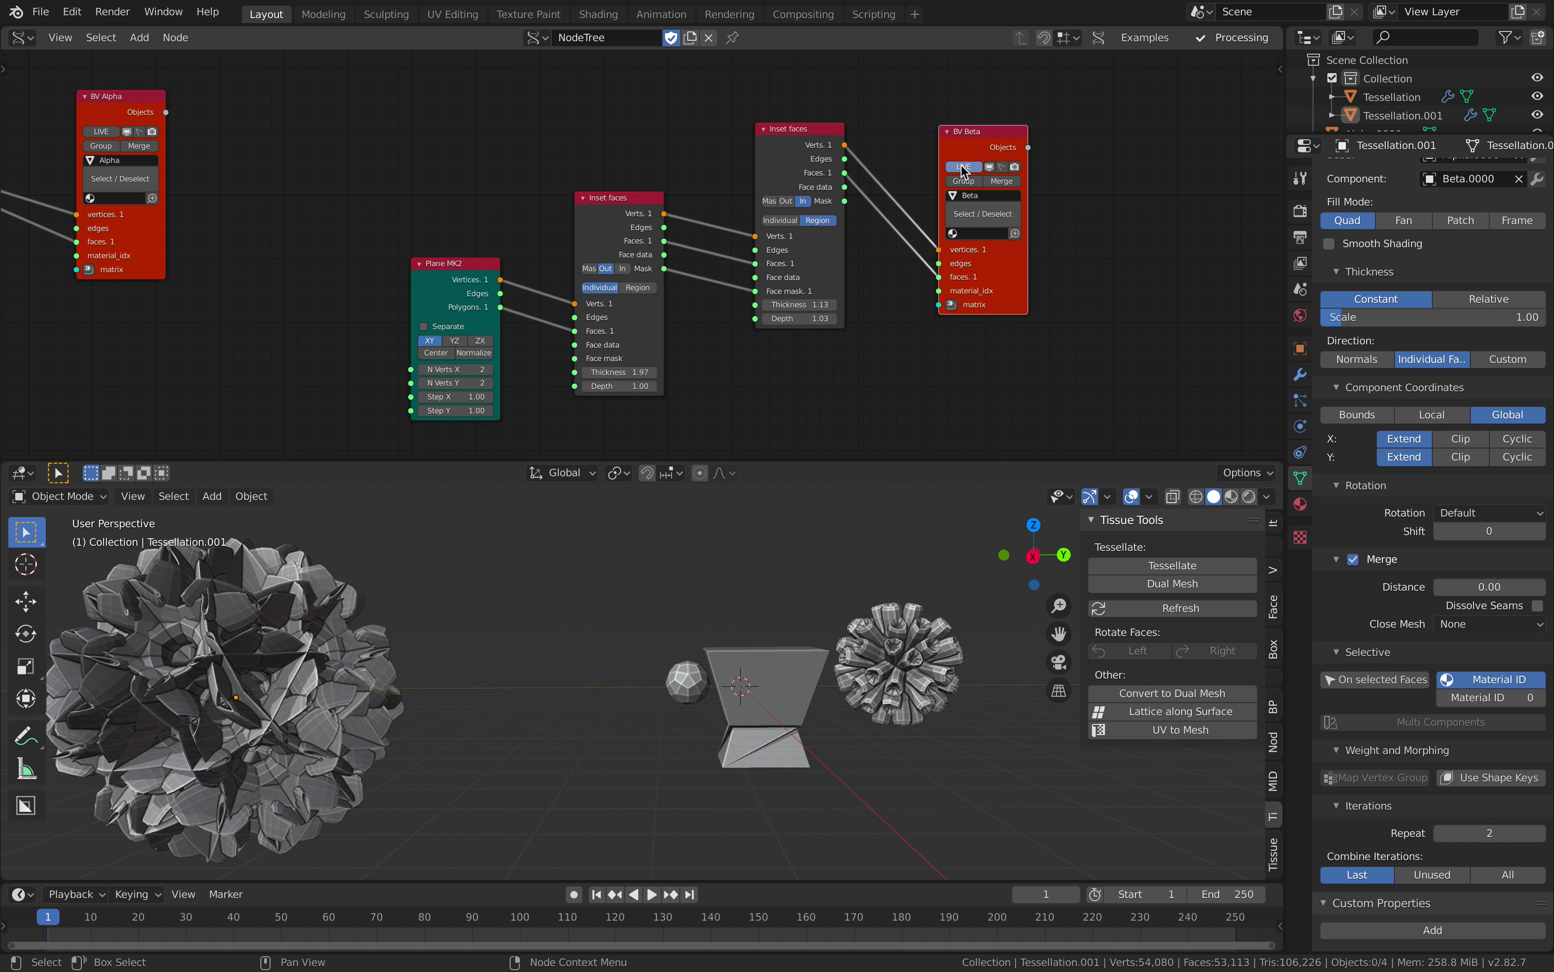
{"action": "middle_click_drag", "start_coordinate": [825, 597], "coordinate": [810, 618]}
{"action": "left_click_drag", "start_coordinate": [647, 374], "coordinate": [543, 372]}
{"action": "left_click", "coordinate": [618, 252]}
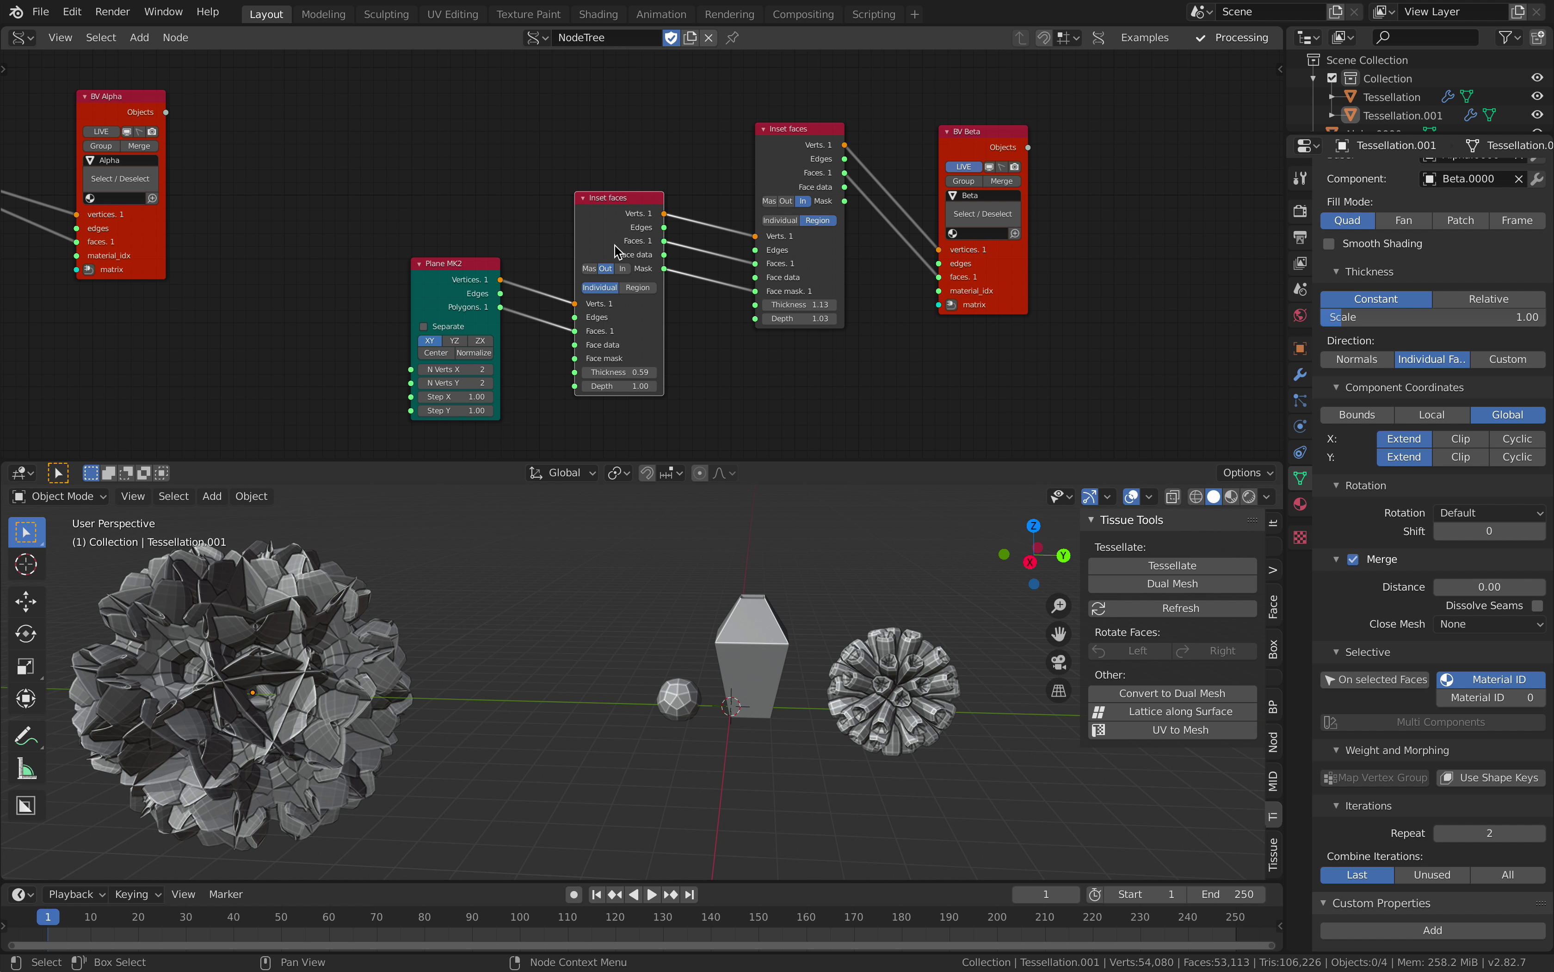
Make room in front of BV Beta and duplicate the second Inset faces node.
{"action": "scroll", "coordinate": [673, 269], "scroll_direction": "up", "scroll_amount": 2}
{"action": "middle_click_drag", "start_coordinate": [674, 326], "coordinate": [650, 324]}
{"action": "left_click_drag", "start_coordinate": [819, 276], "coordinate": [818, 302]}
{"action": "left_click_drag", "start_coordinate": [1038, 304], "coordinate": [1068, 324]}
{"action": "left_click", "coordinate": [779, 240]}
{"action": "left_click", "coordinate": [824, 238]}
{"action": "left_click", "coordinate": [820, 218]}
{"action": "key", "text": "shift+d"}
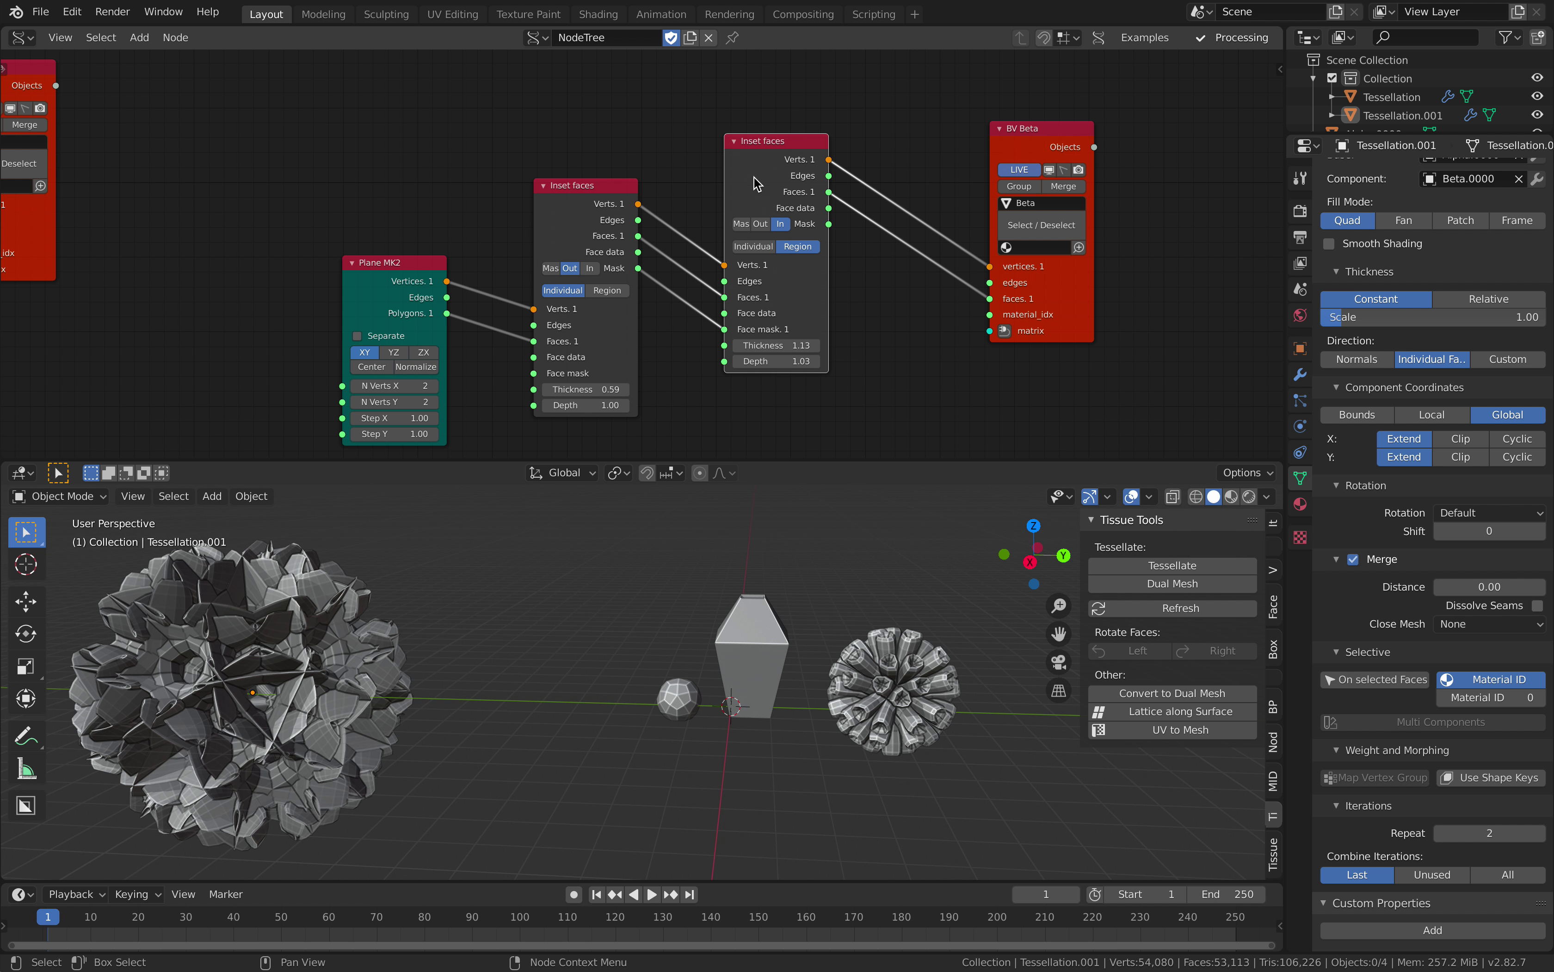
{"action": "left_click", "coordinate": [802, 228]}
Wire the duplicated Inset faces node between the second inset and BV Beta, including the Mask to Face mask link.
{"action": "left_click_drag", "start_coordinate": [837, 191], "coordinate": [889, 235]}
{"action": "left_click_drag", "start_coordinate": [994, 129], "coordinate": [1052, 298]}
{"action": "left_click_drag", "start_coordinate": [912, 122], "coordinate": [926, 116]}
{"action": "left_click_drag", "start_coordinate": [1097, 288], "coordinate": [1134, 277]}
{"action": "left_click_drag", "start_coordinate": [971, 152], "coordinate": [991, 149]}
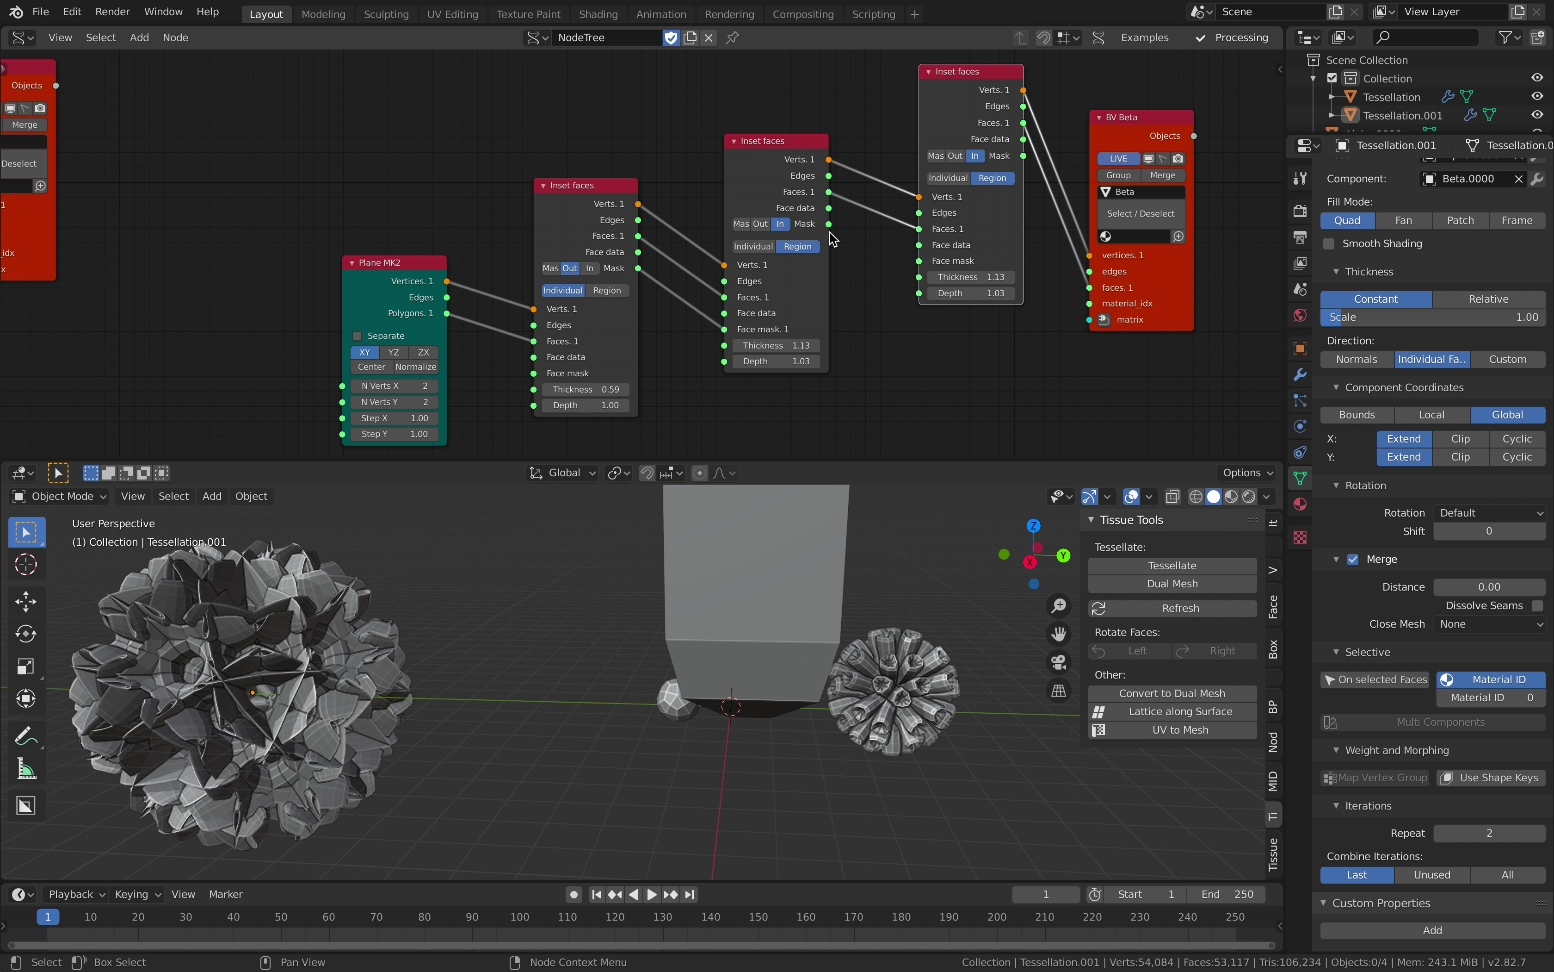
{"action": "left_click_drag", "start_coordinate": [829, 224], "coordinate": [973, 277]}
Turn on the Face Orientation overlay to check the component's face directions.
{"action": "middle_click_drag", "start_coordinate": [825, 521], "coordinate": [793, 559]}
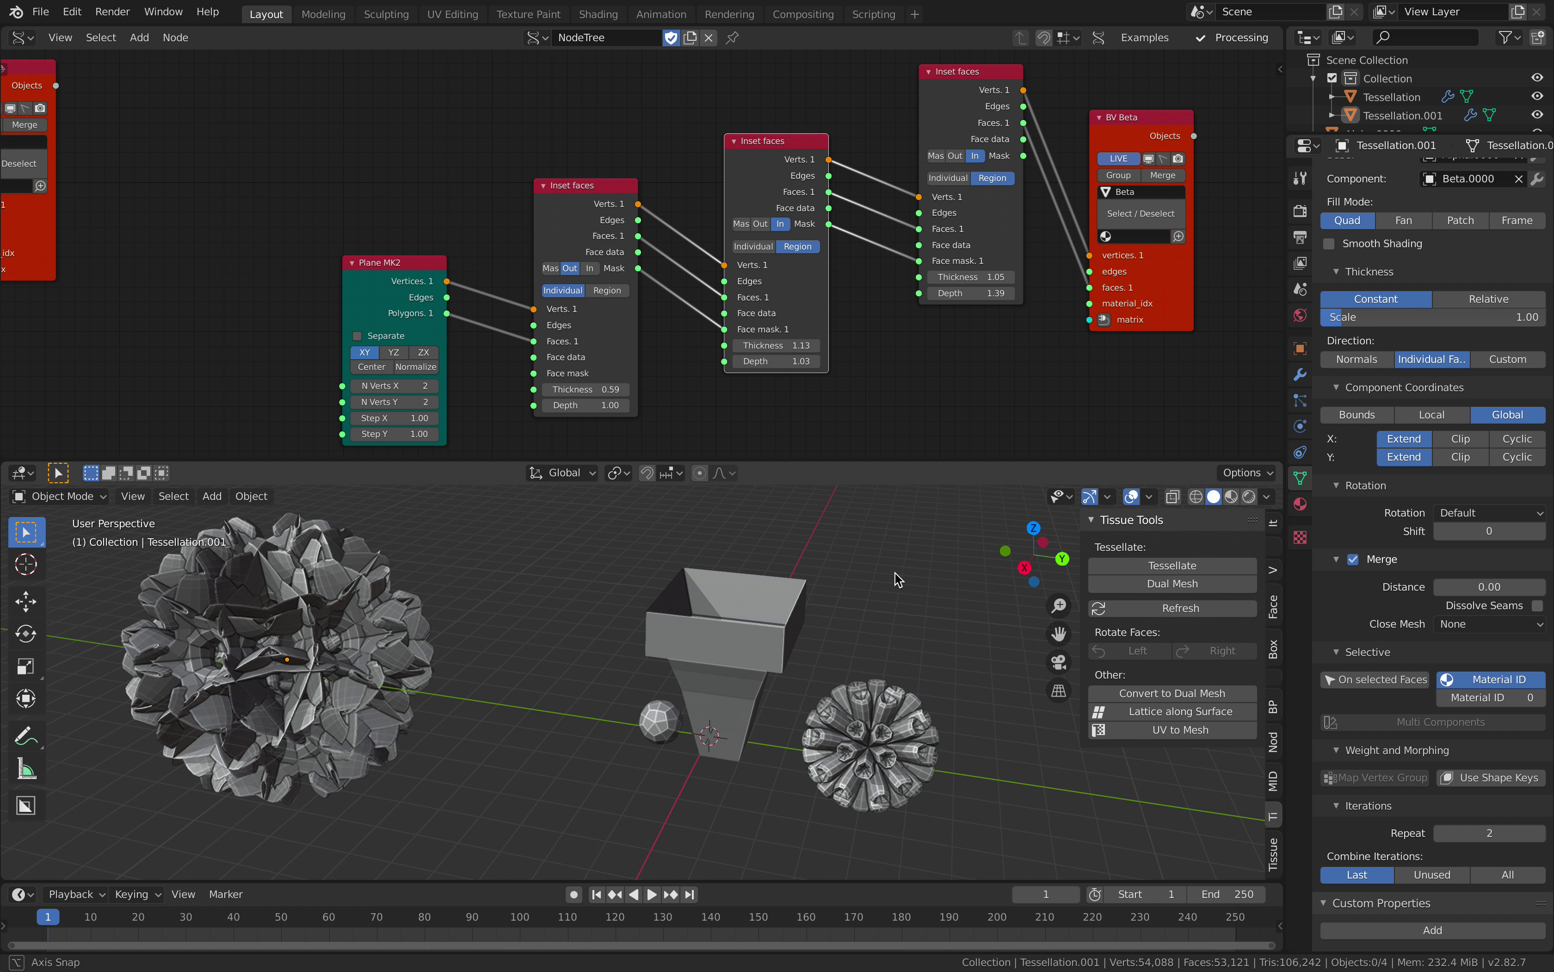
{"action": "left_click", "coordinate": [1149, 497]}
{"action": "left_click", "coordinate": [1045, 351]}
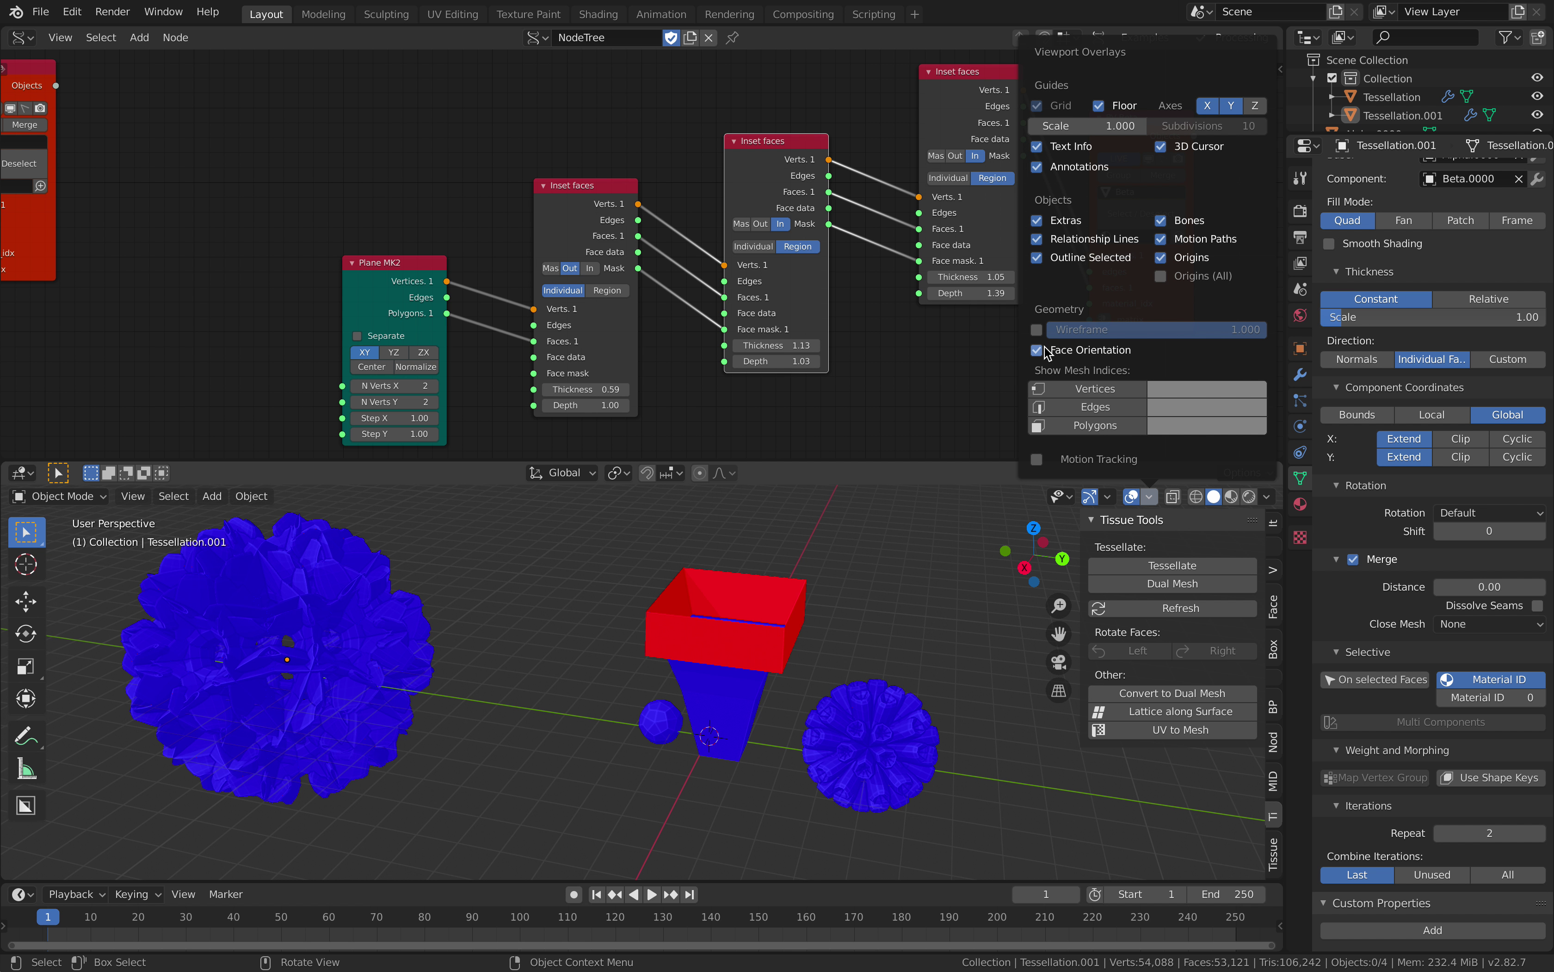
{"action": "left_click", "coordinate": [1045, 351]}
{"action": "left_click", "coordinate": [1045, 350]}
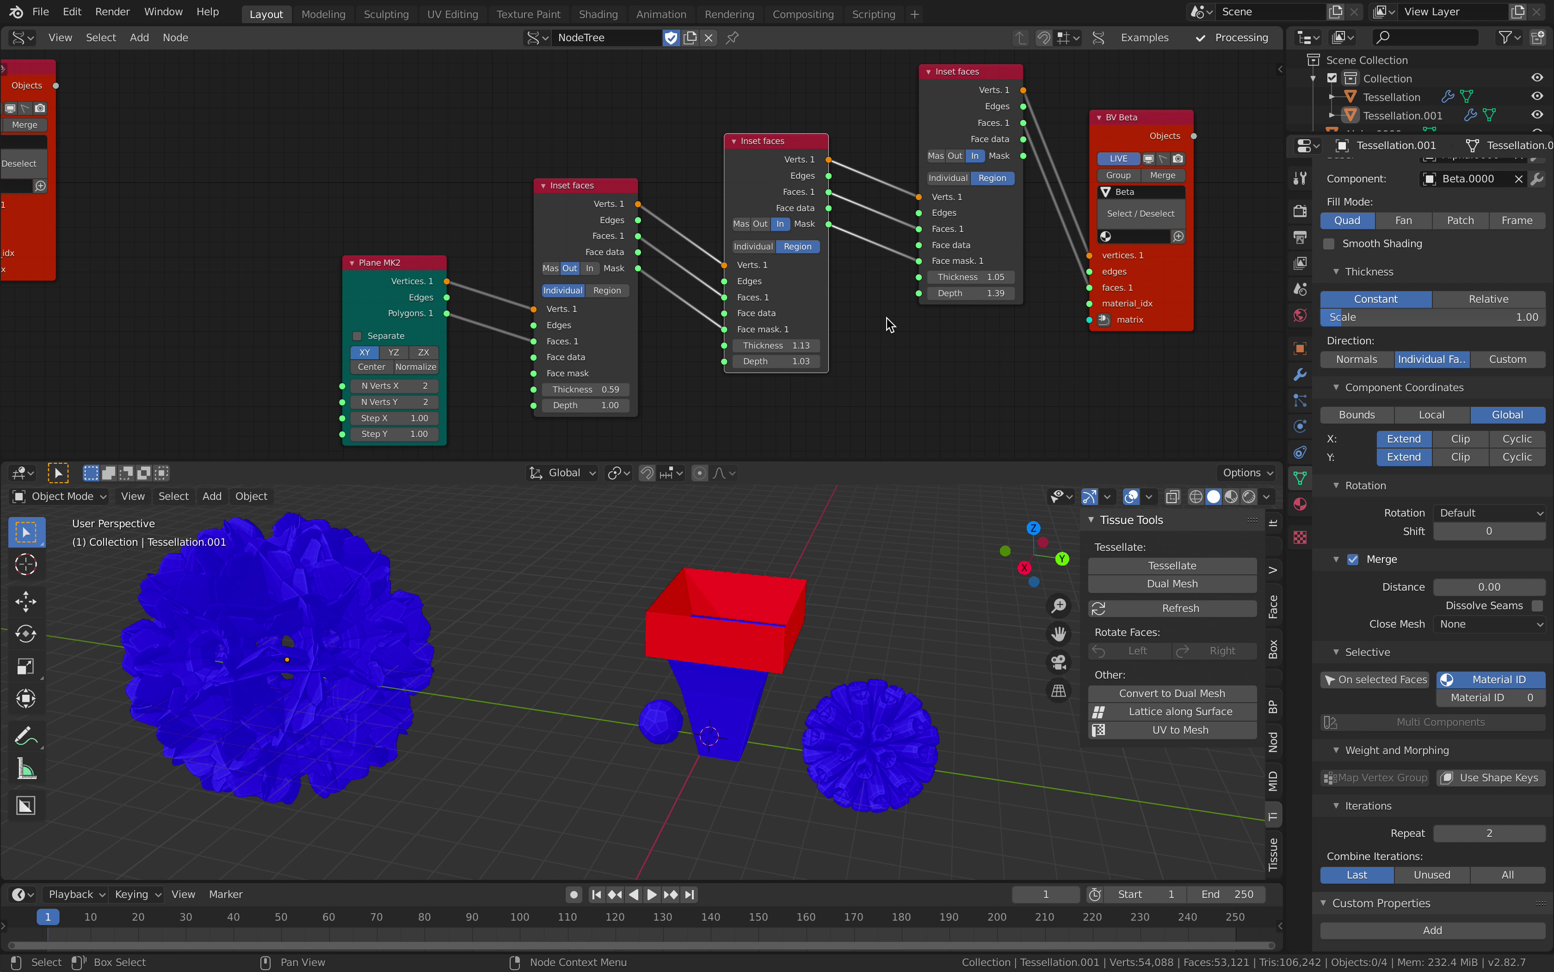
Set the third Inset faces thickness to 0.21, and the second inset's thickness to 2.69 and depth to 0.85.
{"action": "left_click_drag", "start_coordinate": [969, 281], "coordinate": [899, 281]}
{"action": "middle_click_drag", "start_coordinate": [746, 686], "coordinate": [785, 662]}
{"action": "left_click_drag", "start_coordinate": [790, 345], "coordinate": [913, 345]}
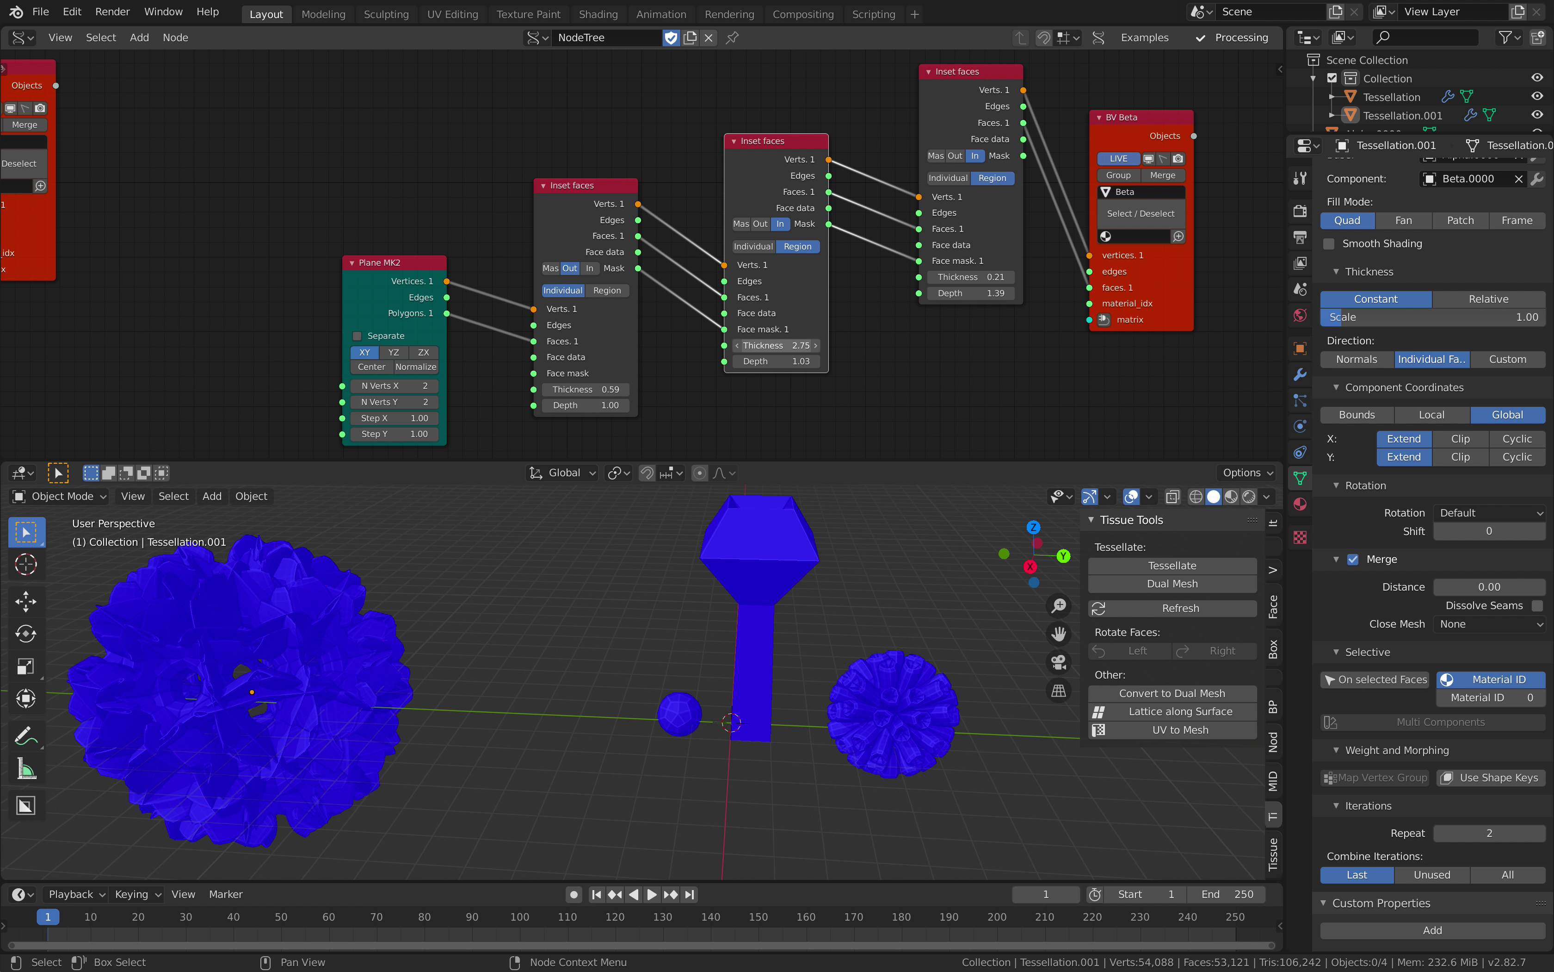
{"action": "left_click_drag", "start_coordinate": [777, 362], "coordinate": [738, 361]}
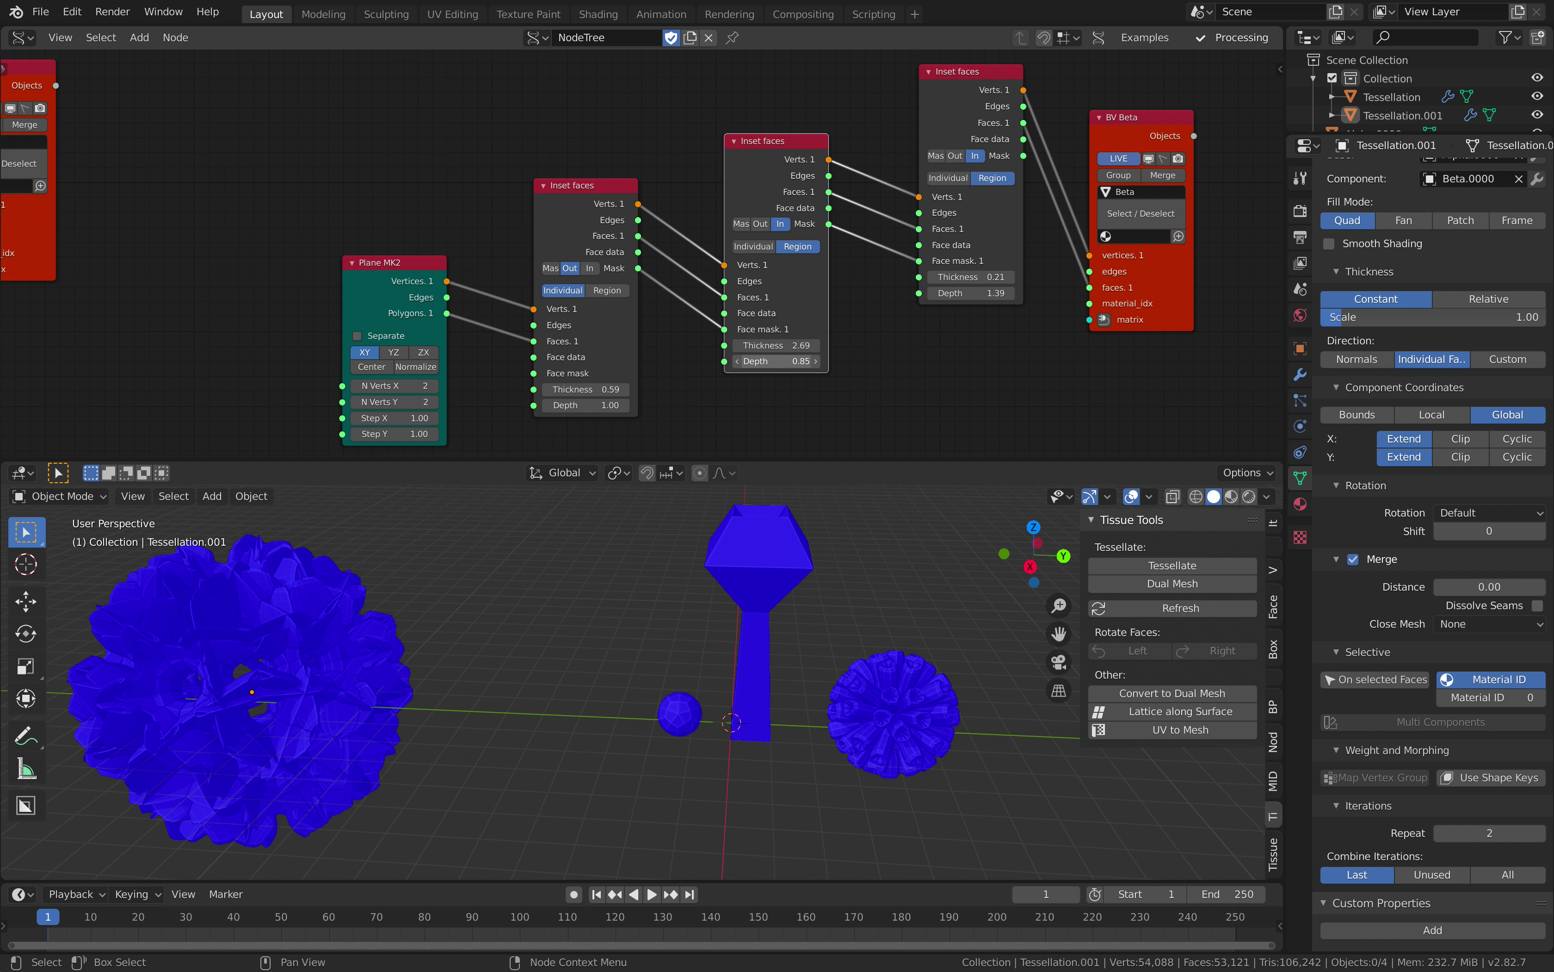
Save the file tissue_SV_001.blend.
{"action": "key", "text": "a"}
{"action": "middle_click_drag", "start_coordinate": [700, 714], "coordinate": [746, 710]}
{"action": "key", "text": "a"}
{"action": "key", "text": "ctrl+s"}
{"action": "scroll", "coordinate": [382, 712], "scroll_direction": "down", "scroll_amount": 2}
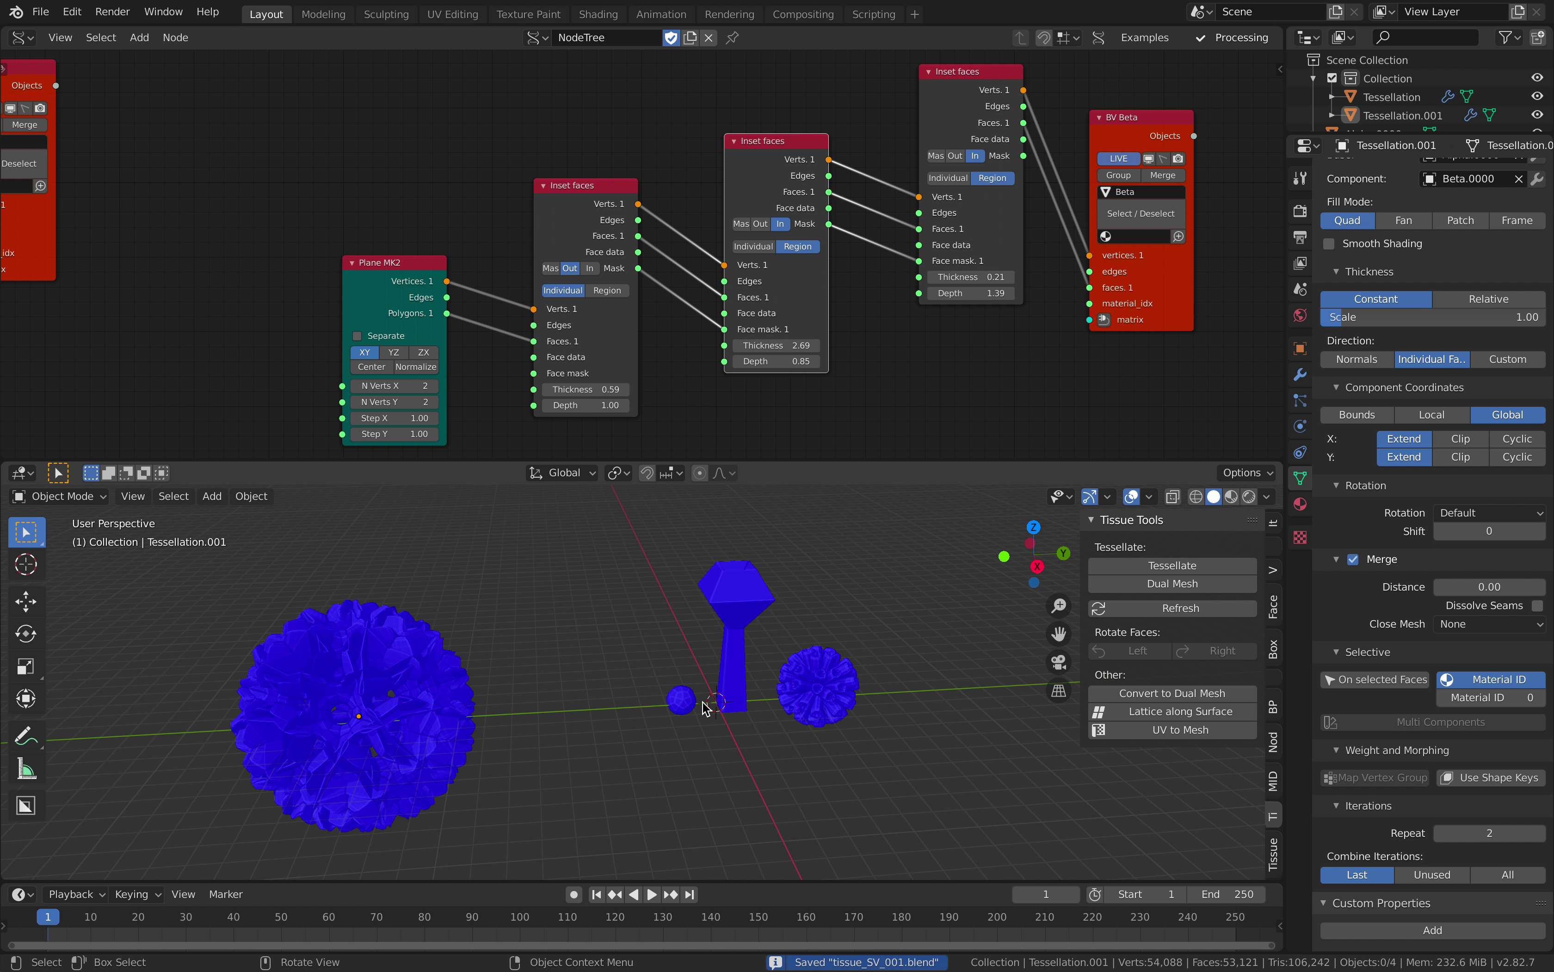
Select Tessellation.001 and turn off the Face Orientation overlay.
{"action": "middle_click_drag", "start_coordinate": [381, 712], "coordinate": [465, 686], "text": "shift"}
{"action": "left_click", "coordinate": [465, 680]}
{"action": "left_click", "coordinate": [1149, 497]}
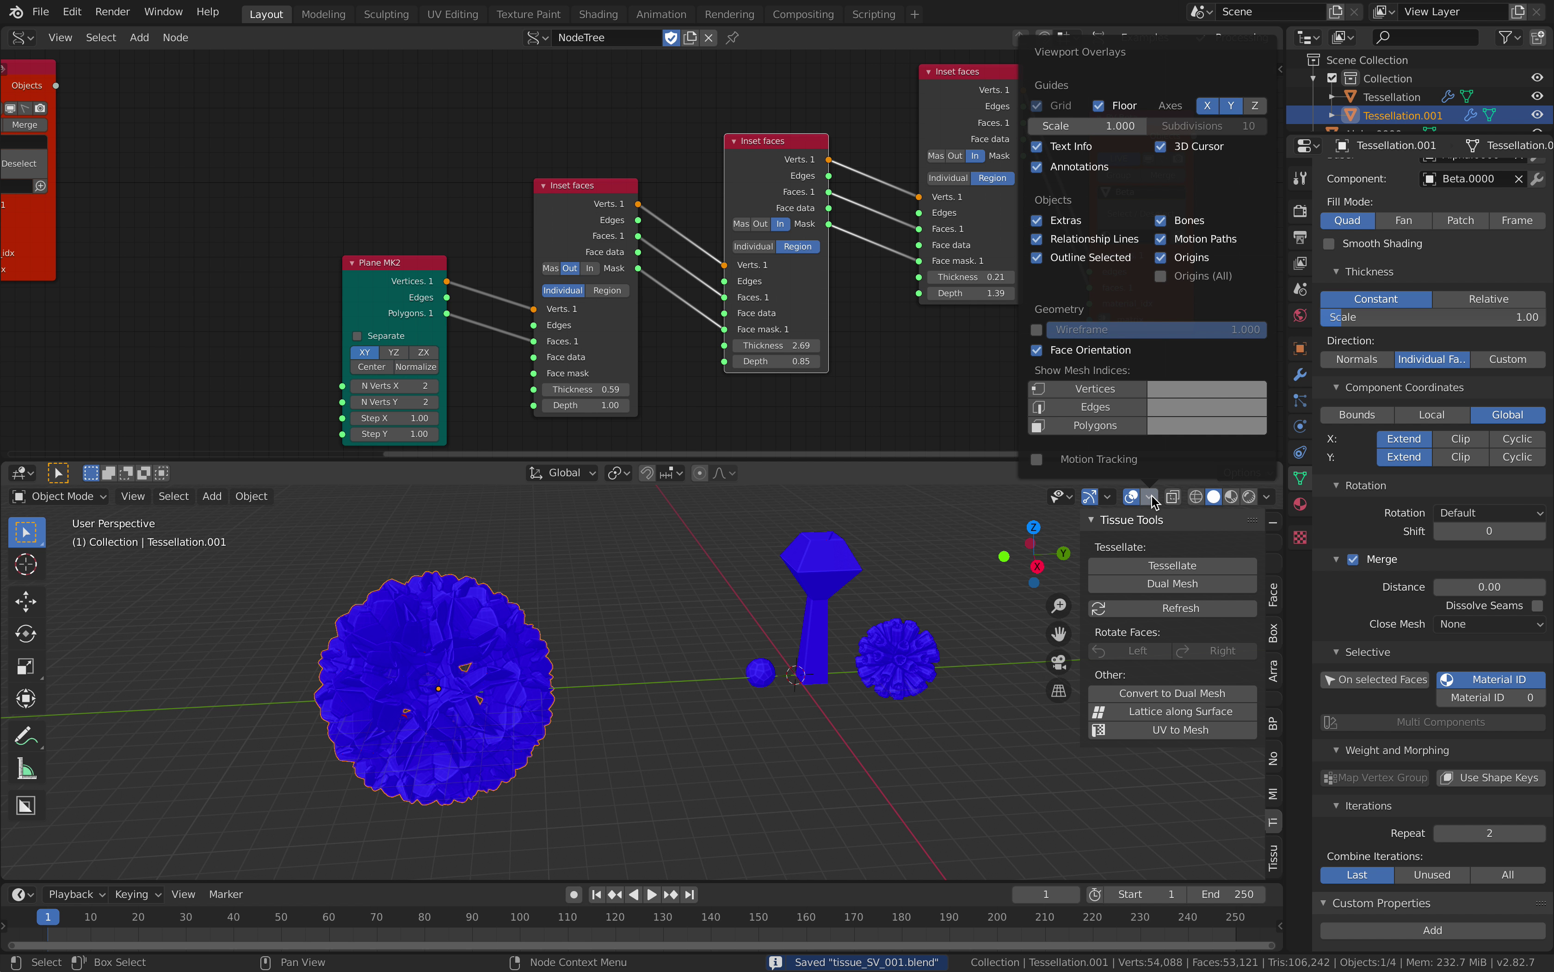
{"action": "left_click", "coordinate": [1037, 349]}
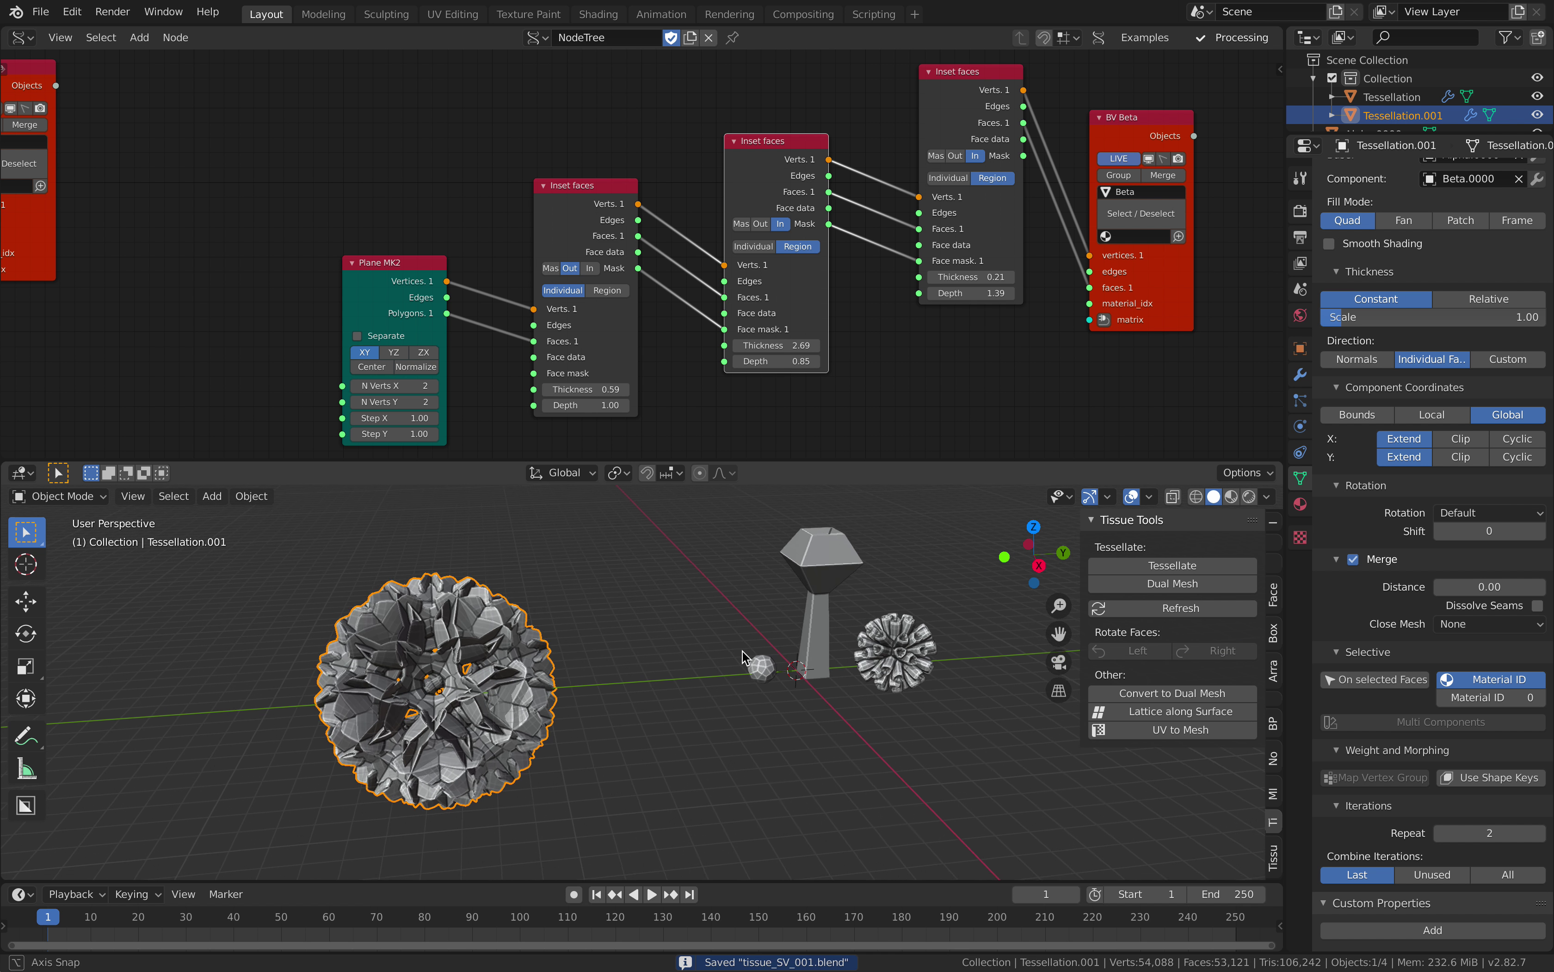
Refresh Tessellation.001 with the reshaped Beta.0000 component.
{"action": "scroll", "coordinate": [1413, 321], "scroll_direction": "up", "scroll_amount": 5}
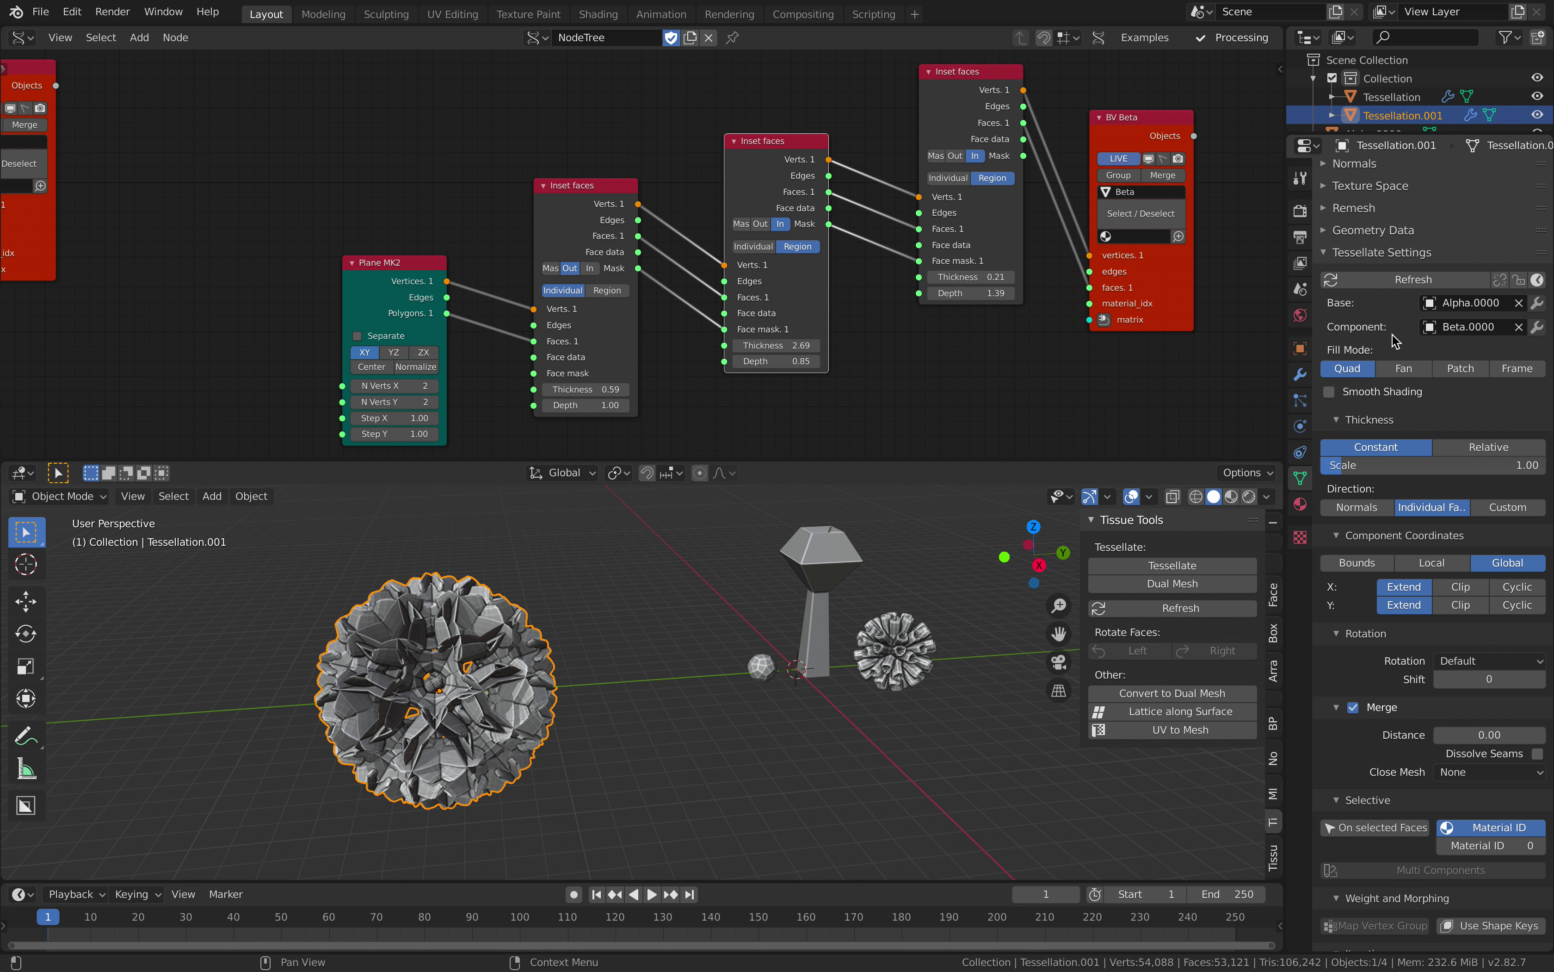
{"action": "left_click", "coordinate": [1384, 283]}
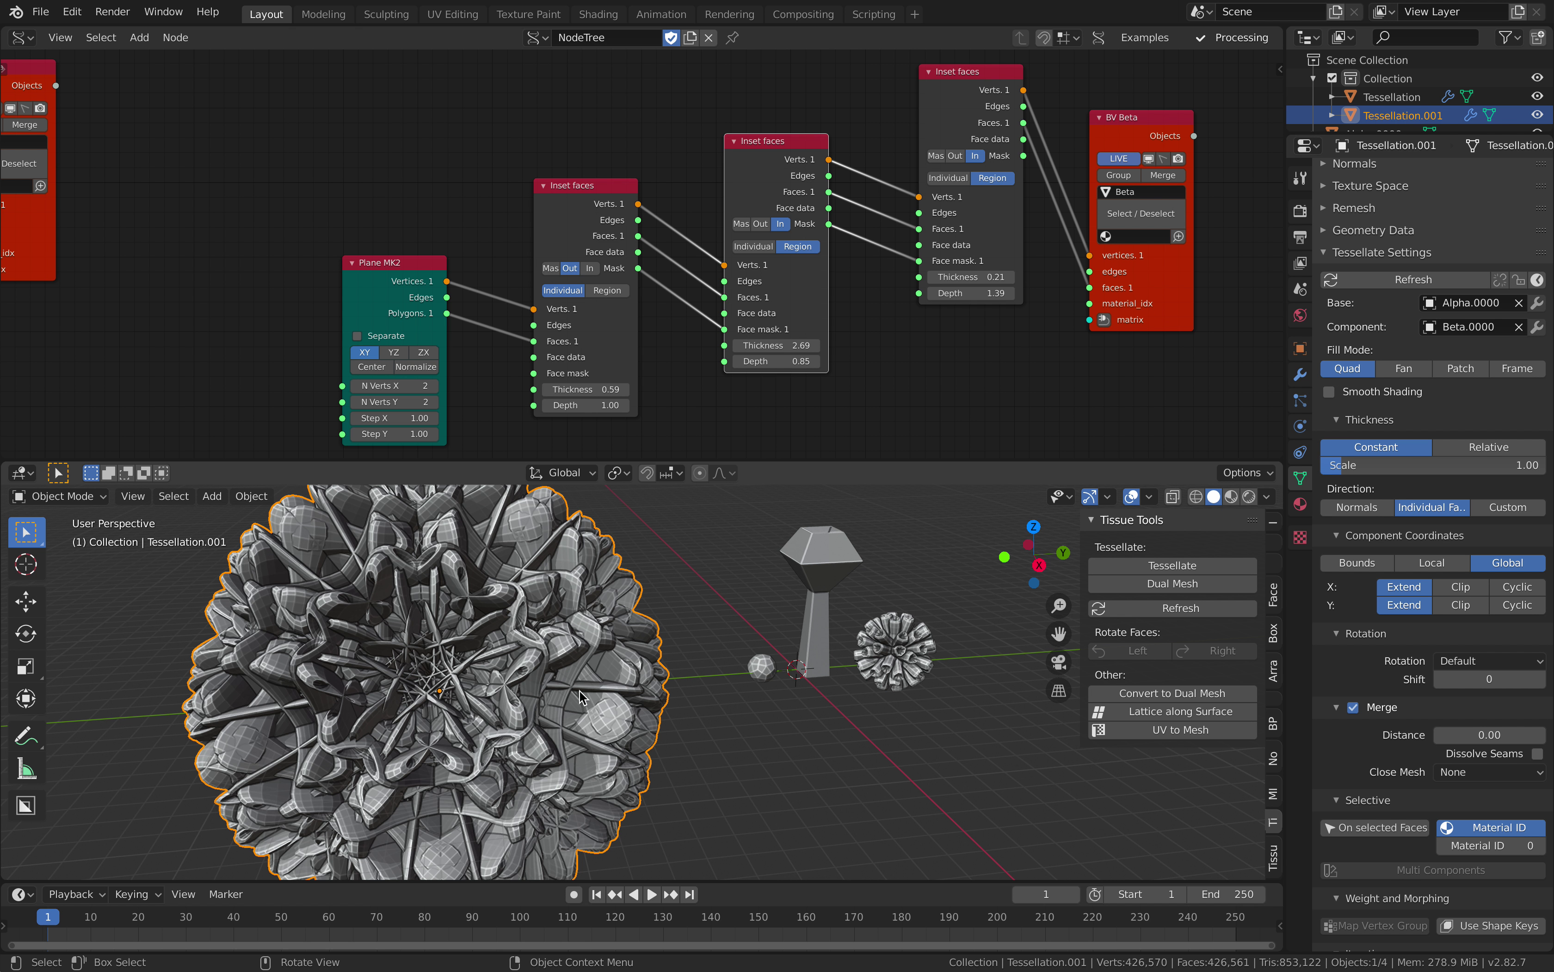
{"action": "middle_click_drag", "start_coordinate": [596, 693], "coordinate": [632, 688], "text": "shift"}
Select Beta.0000 and switch the viewport to material preview to inspect the component's colours.
{"action": "left_click", "coordinate": [830, 577]}
{"action": "left_click", "coordinate": [875, 568]}
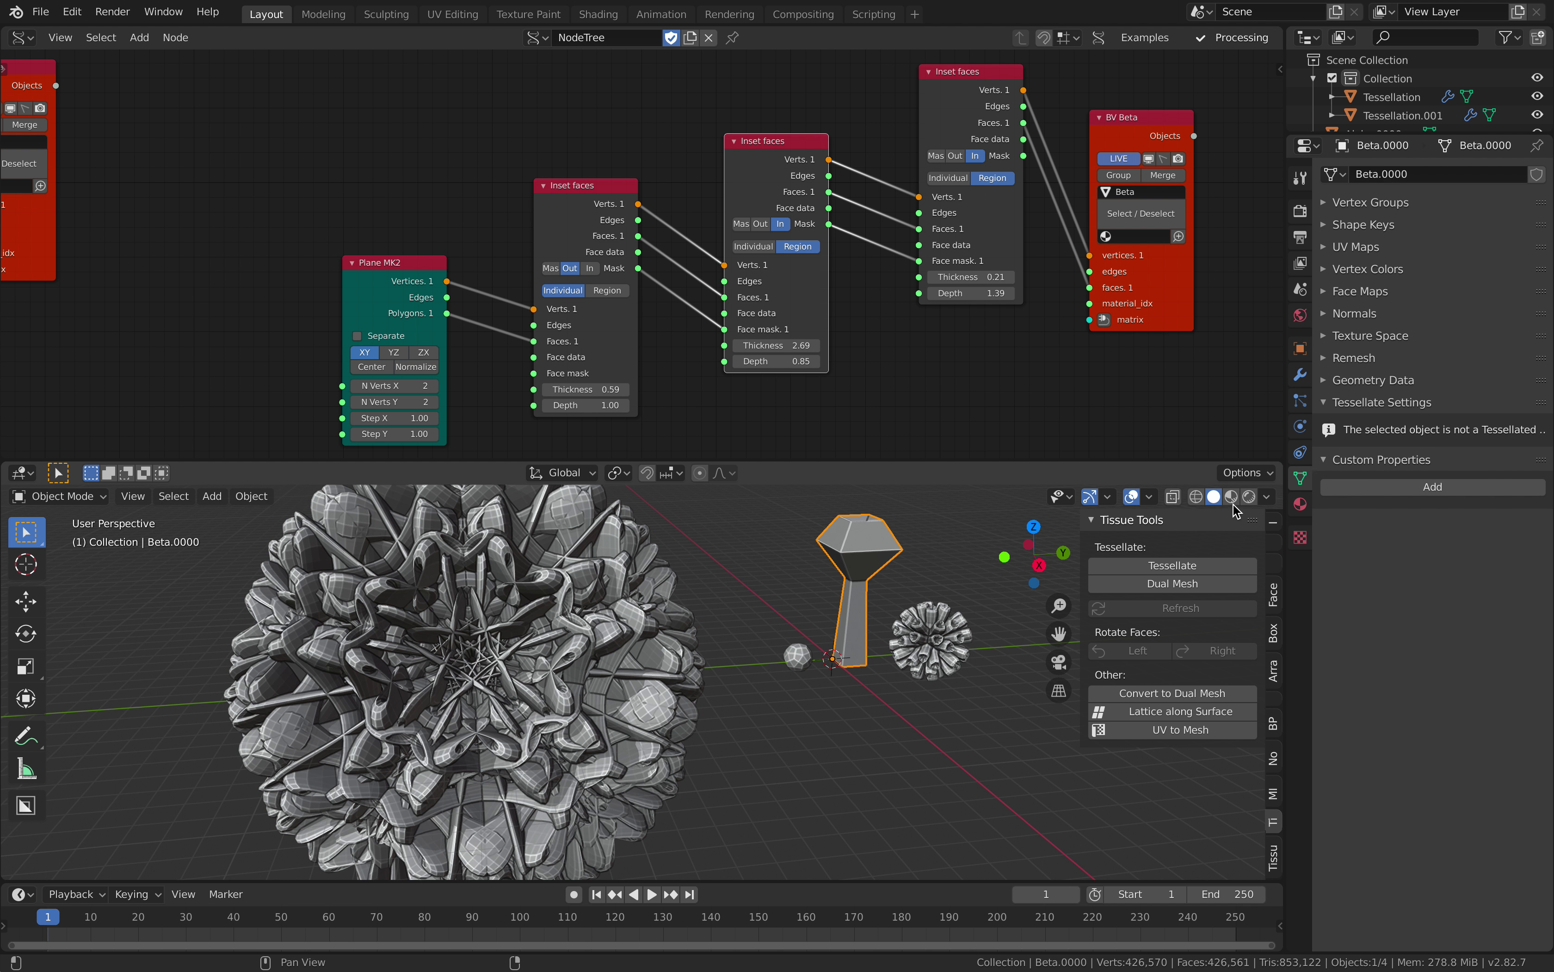
{"action": "left_click", "coordinate": [1231, 496]}
{"action": "middle_click_drag", "start_coordinate": [983, 547], "coordinate": [854, 620]}
{"action": "middle_click_drag", "start_coordinate": [855, 620], "coordinate": [748, 681], "text": "shift"}
{"action": "scroll", "coordinate": [749, 679], "scroll_direction": "up", "scroll_amount": 1}
{"action": "middle_click_drag", "start_coordinate": [596, 732], "coordinate": [595, 703]}
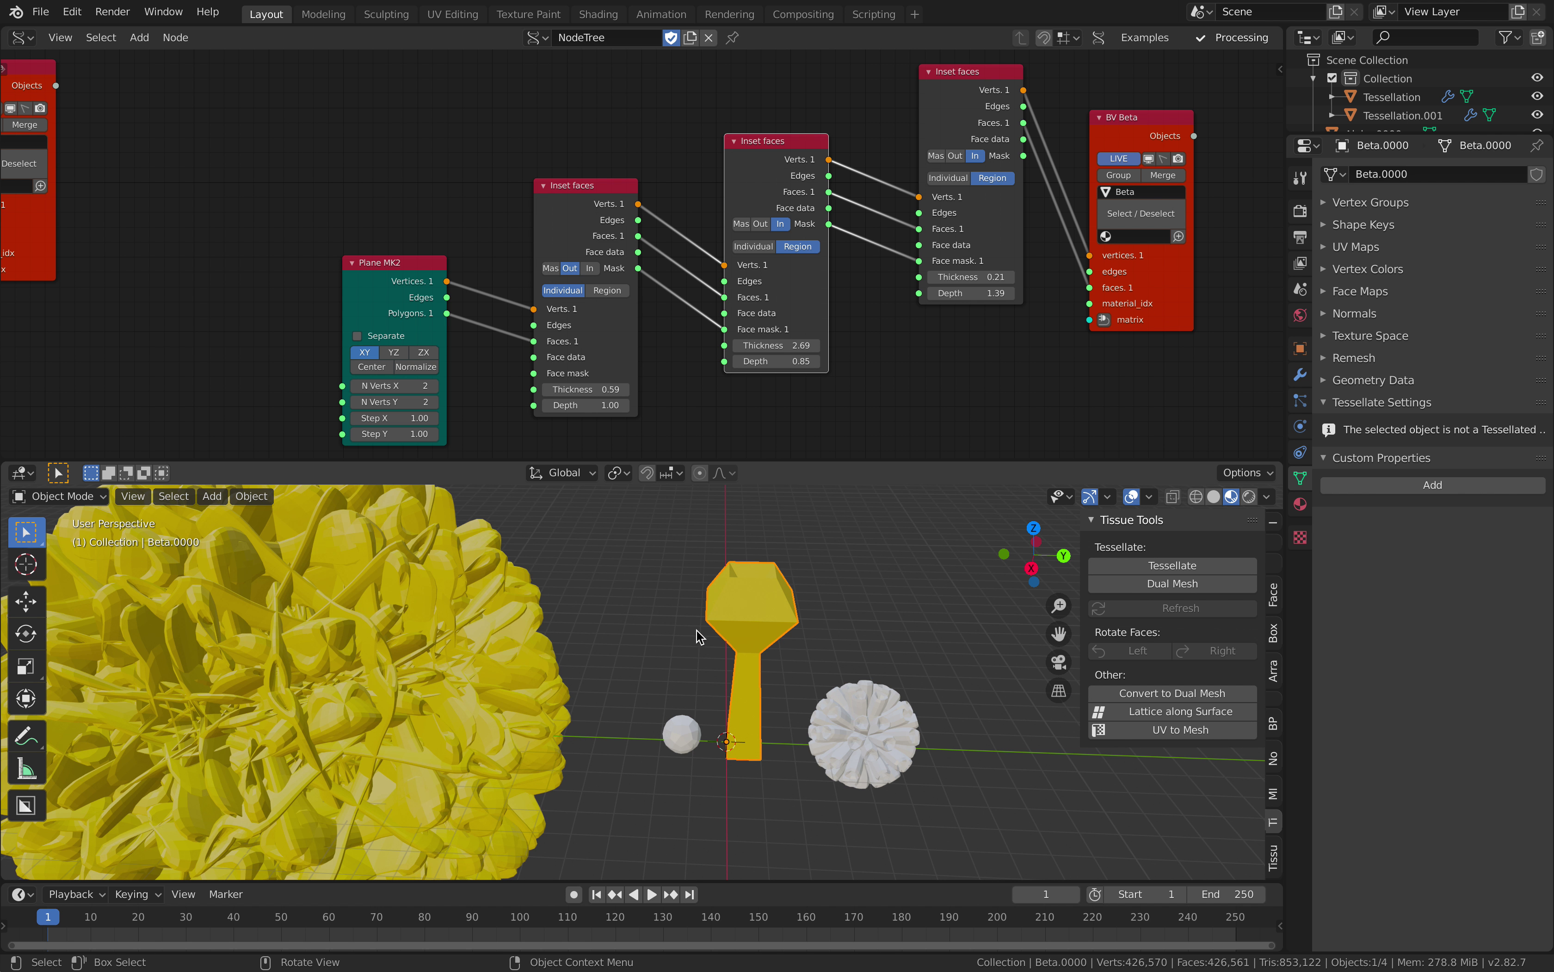
{"action": "middle_click_drag", "start_coordinate": [708, 617], "coordinate": [819, 590]}
Select the four upper side faces of Beta.0000's head in face edit mode and invert the selection.
{"action": "key", "text": "Tab"}
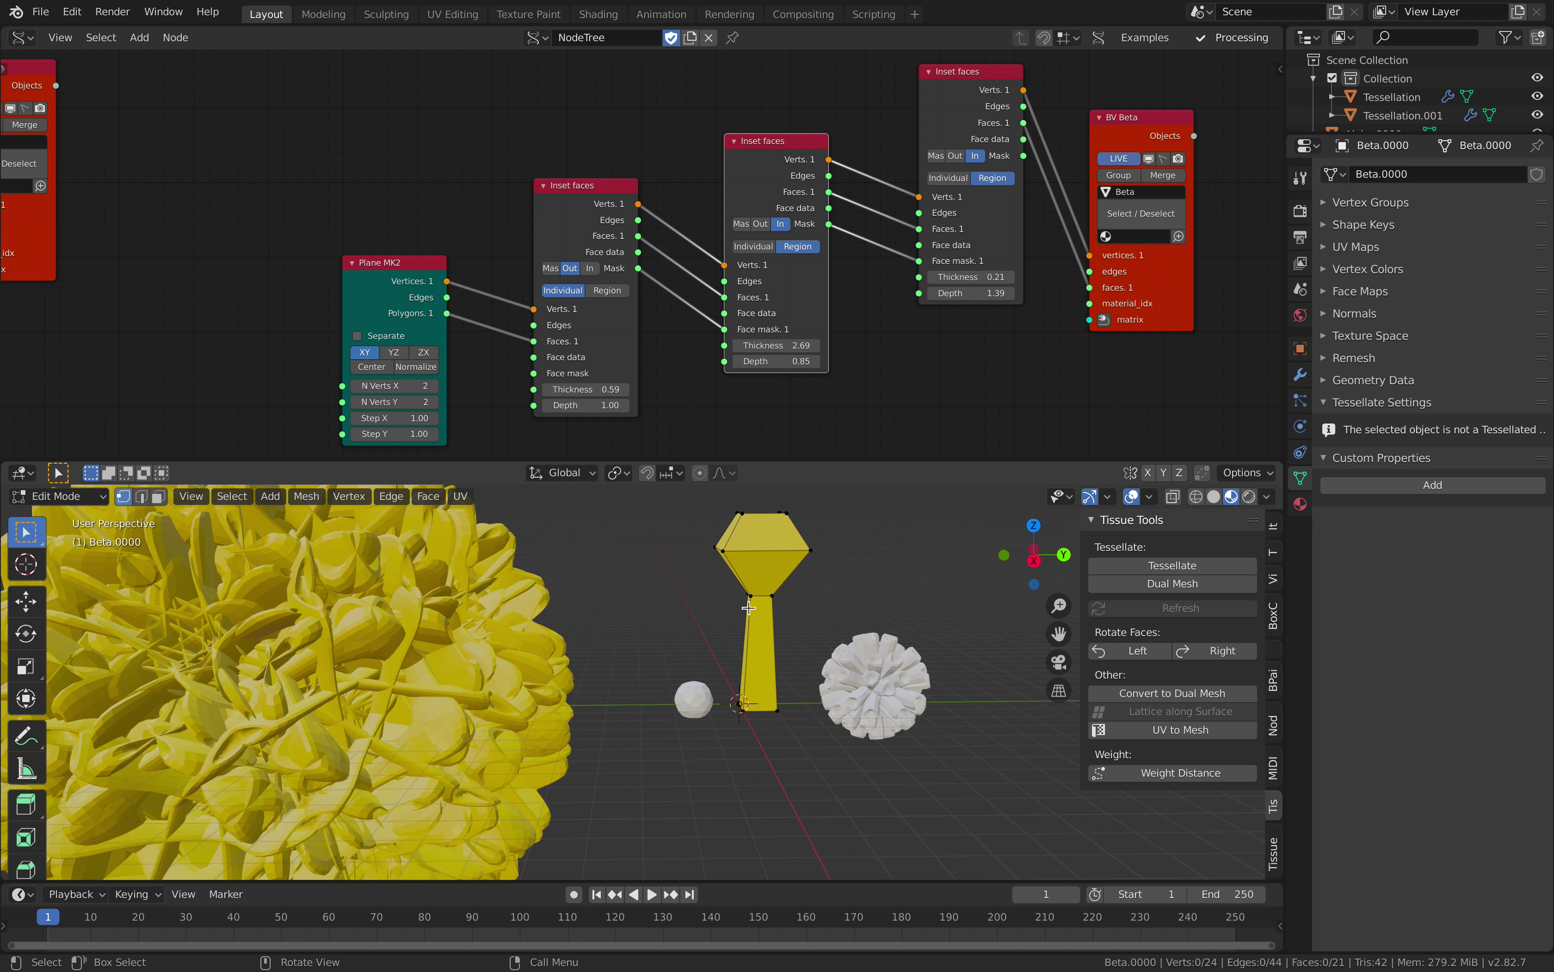
{"action": "middle_click_drag", "start_coordinate": [639, 553], "coordinate": [622, 596]}
{"action": "left_click", "coordinate": [734, 598]}
{"action": "left_click", "coordinate": [776, 618], "text": "shift"}
{"action": "mouse_move", "coordinate": [806, 628]}
{"action": "middle_mouse_down"}
{"action": "mouse_move", "coordinate": [558, 661]}
{"action": "mouse_move", "coordinate": [823, 694]}
{"action": "mouse_move", "coordinate": [813, 644]}
{"action": "middle_mouse_up"}
{"action": "left_click", "coordinate": [704, 642], "text": "shift"}
{"action": "left_click", "coordinate": [532, 642], "text": "shift"}
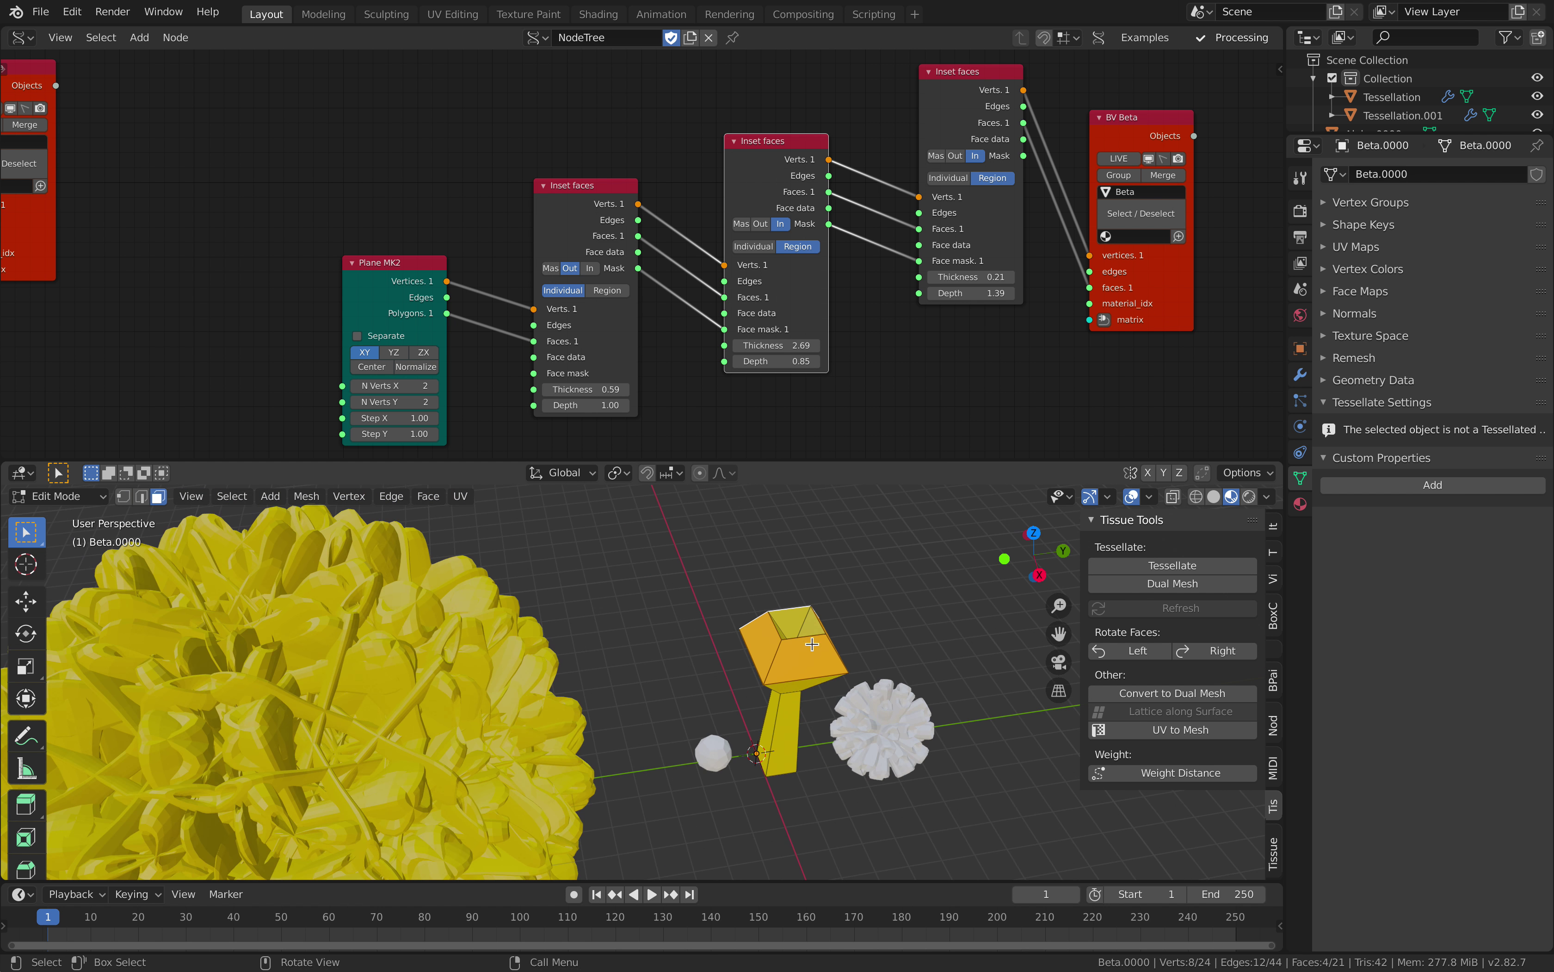
{"action": "left_click", "coordinate": [244, 503]}
{"action": "left_click", "coordinate": [241, 550]}
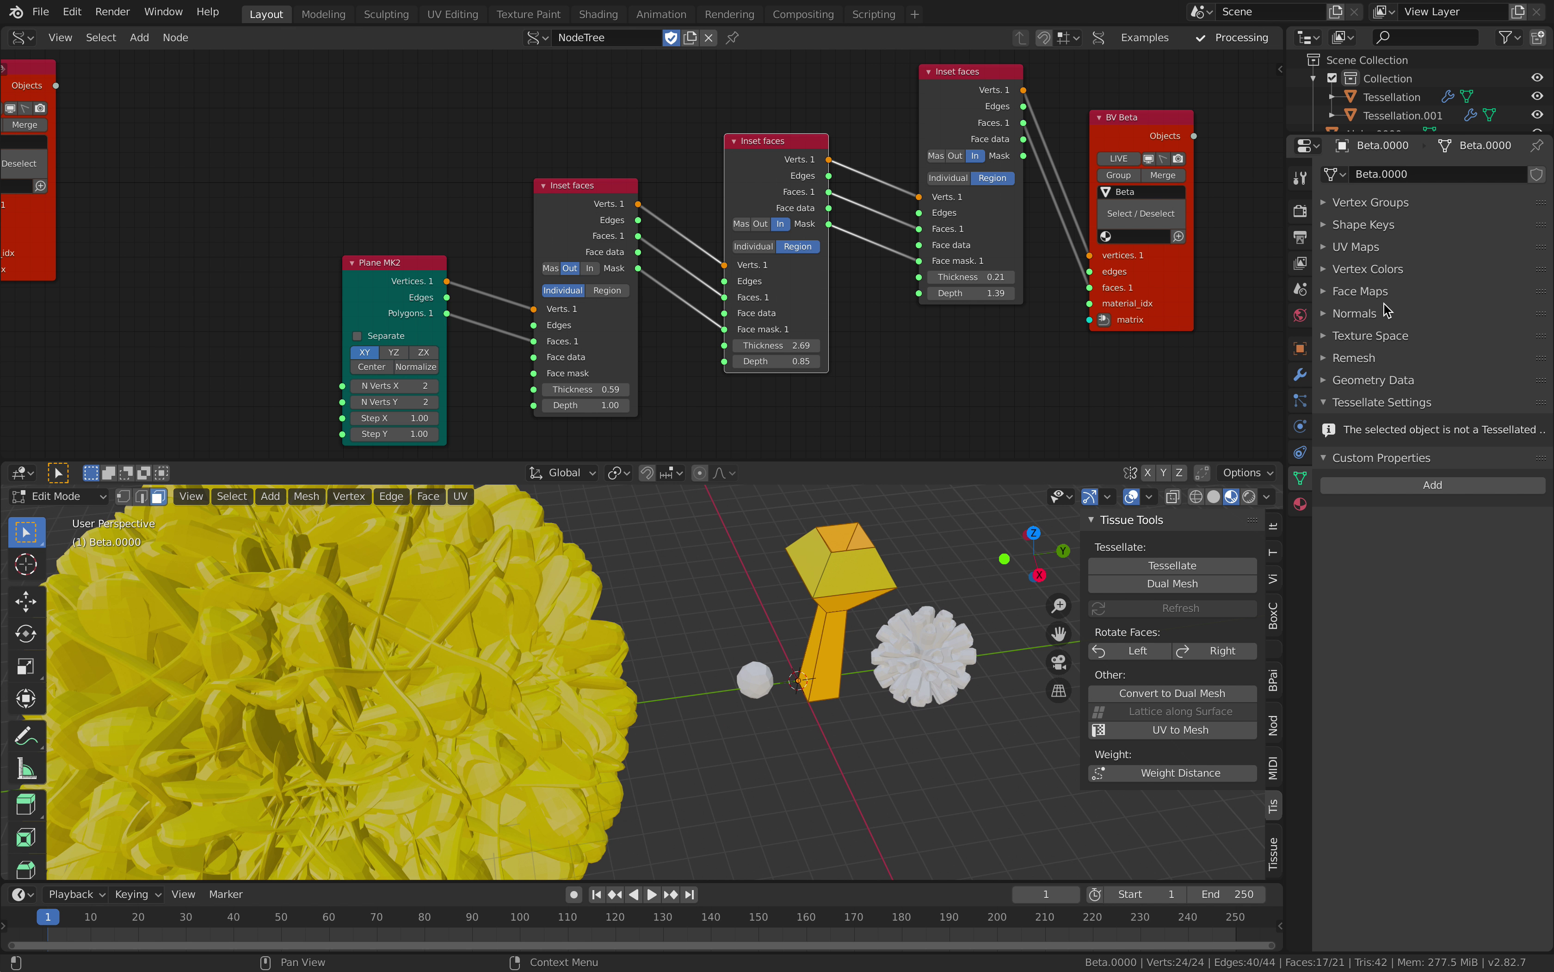
Look through the mesh data, modifier and object properties of Beta.0000 for its material slots.
{"action": "left_click", "coordinate": [1391, 203]}
{"action": "left_click", "coordinate": [1390, 203]}
{"action": "left_click", "coordinate": [1390, 224]}
{"action": "left_click", "coordinate": [1390, 225]}
{"action": "left_click", "coordinate": [1388, 248]}
{"action": "left_click", "coordinate": [1388, 247]}
{"action": "left_click", "coordinate": [1390, 269]}
{"action": "left_click", "coordinate": [1390, 269]}
{"action": "left_click", "coordinate": [1302, 375]}
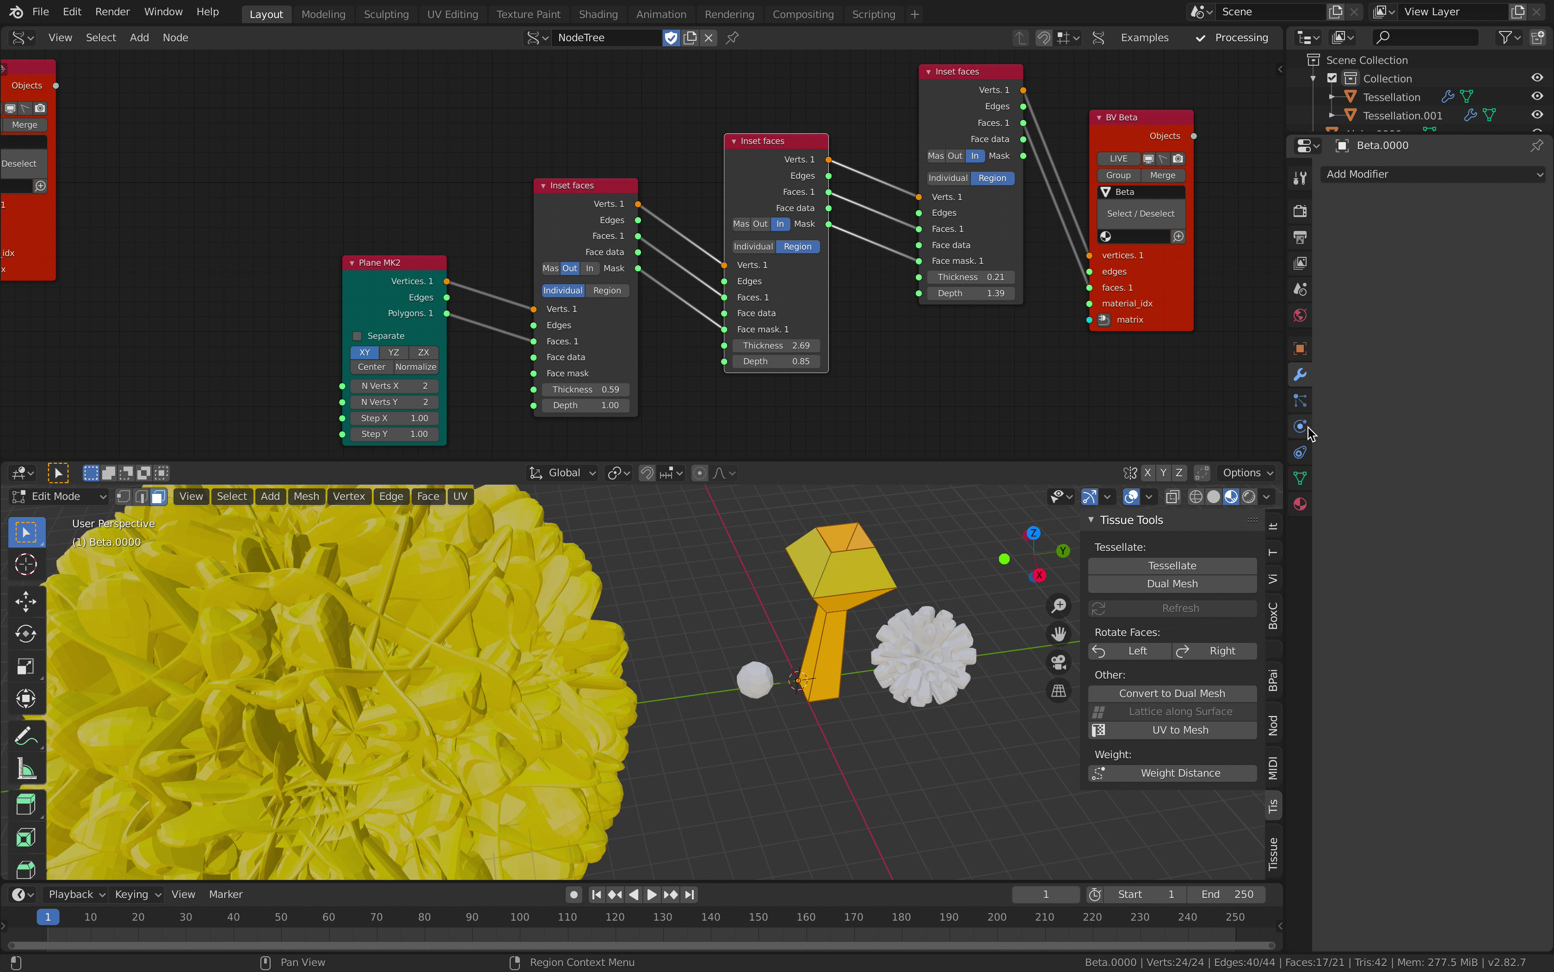
{"action": "left_click", "coordinate": [1301, 348]}
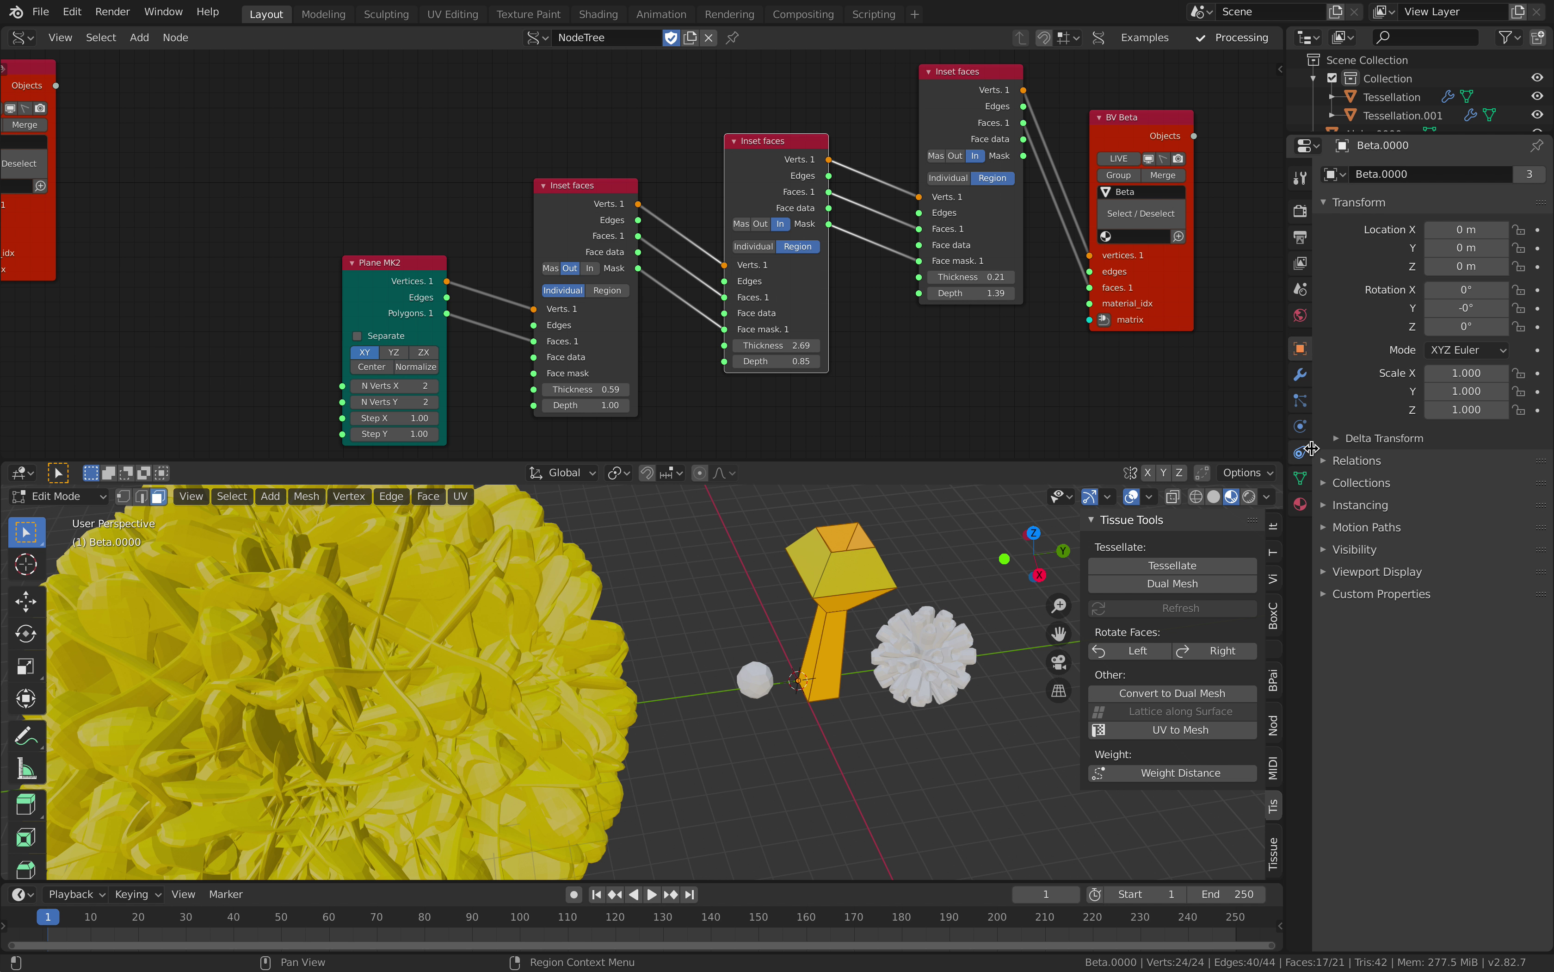
Assign Material.002 to the selected faces of Beta.0000 and return to Object Mode.
{"action": "left_click", "coordinate": [1301, 504]}
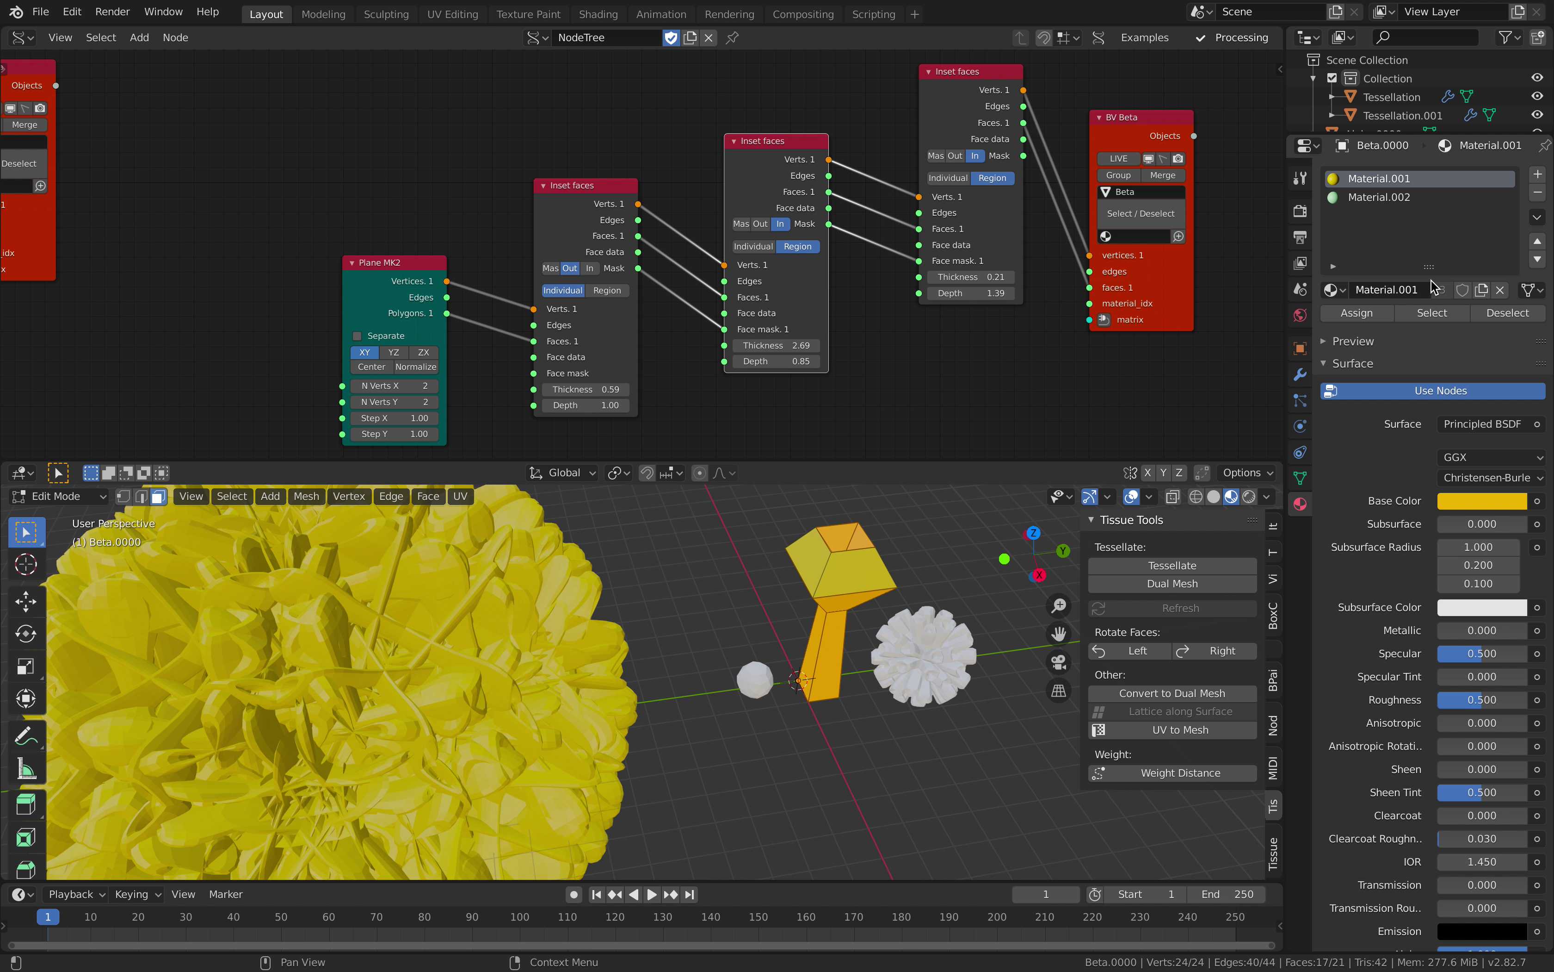
{"action": "left_click", "coordinate": [1442, 199]}
{"action": "left_click", "coordinate": [1374, 314]}
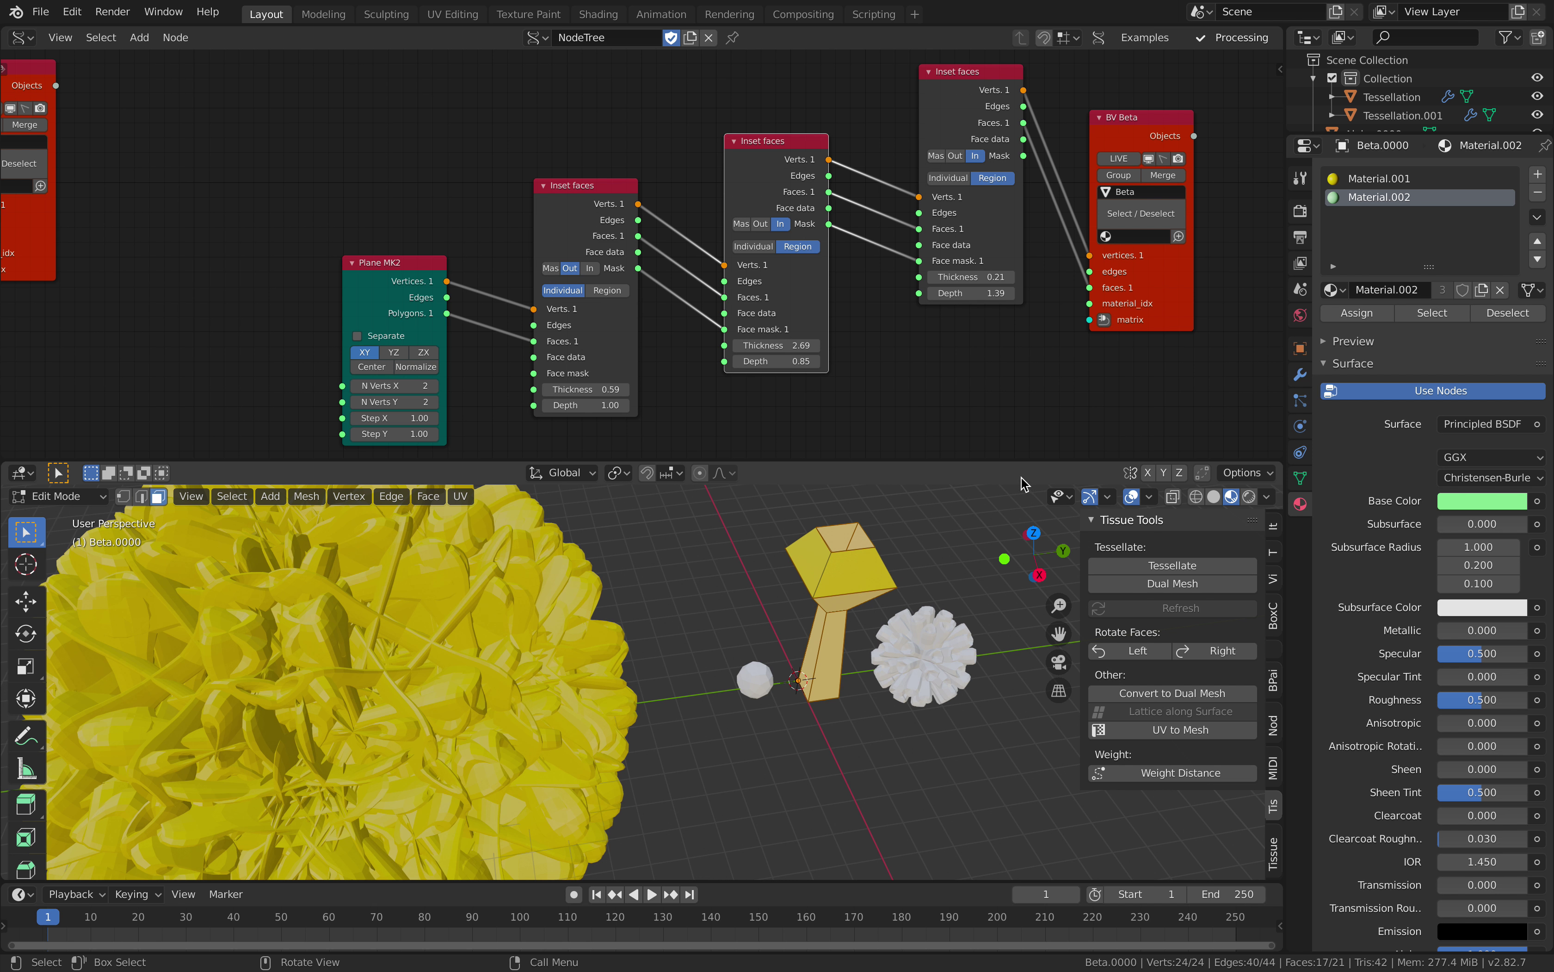
{"action": "left_click", "coordinate": [904, 529]}
{"action": "mouse_move", "coordinate": [833, 579]}
{"action": "middle_mouse_down"}
{"action": "mouse_move", "coordinate": [753, 576]}
{"action": "mouse_move", "coordinate": [796, 606]}
{"action": "mouse_move", "coordinate": [837, 597]}
{"action": "middle_mouse_up"}
{"action": "scroll", "coordinate": [753, 576], "scroll_direction": "down", "scroll_amount": 1}
{"action": "key", "text": "Tab"}
Refresh the large tessellation Tessellation.001 with the two-material component and save the file.
{"action": "left_click", "coordinate": [638, 627]}
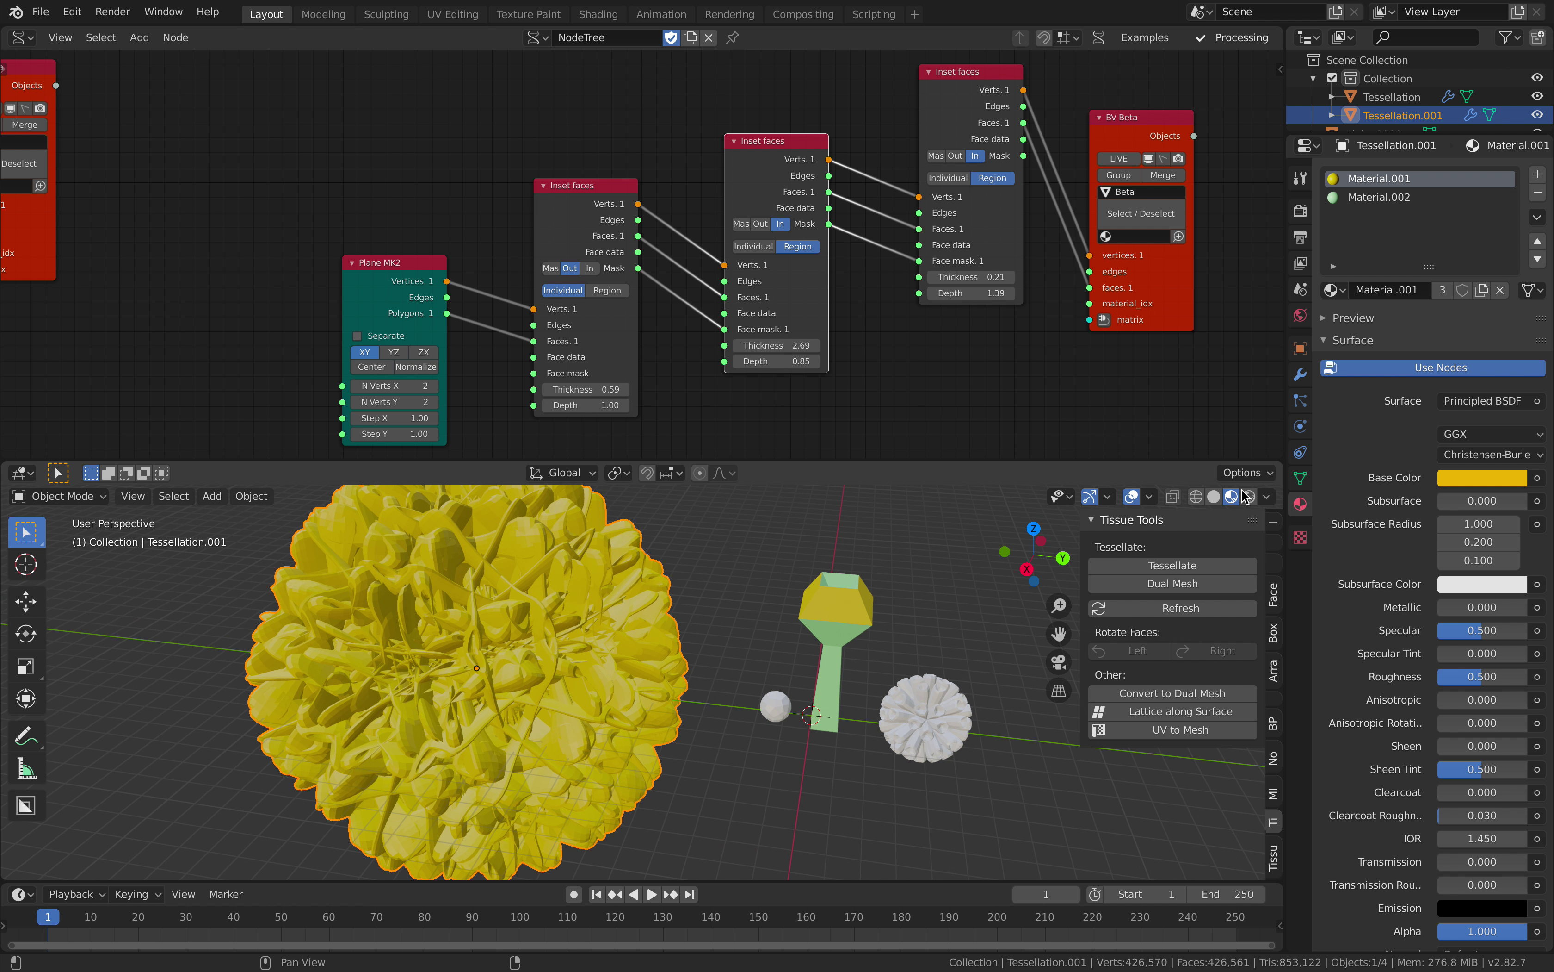
{"action": "left_click", "coordinate": [1300, 477]}
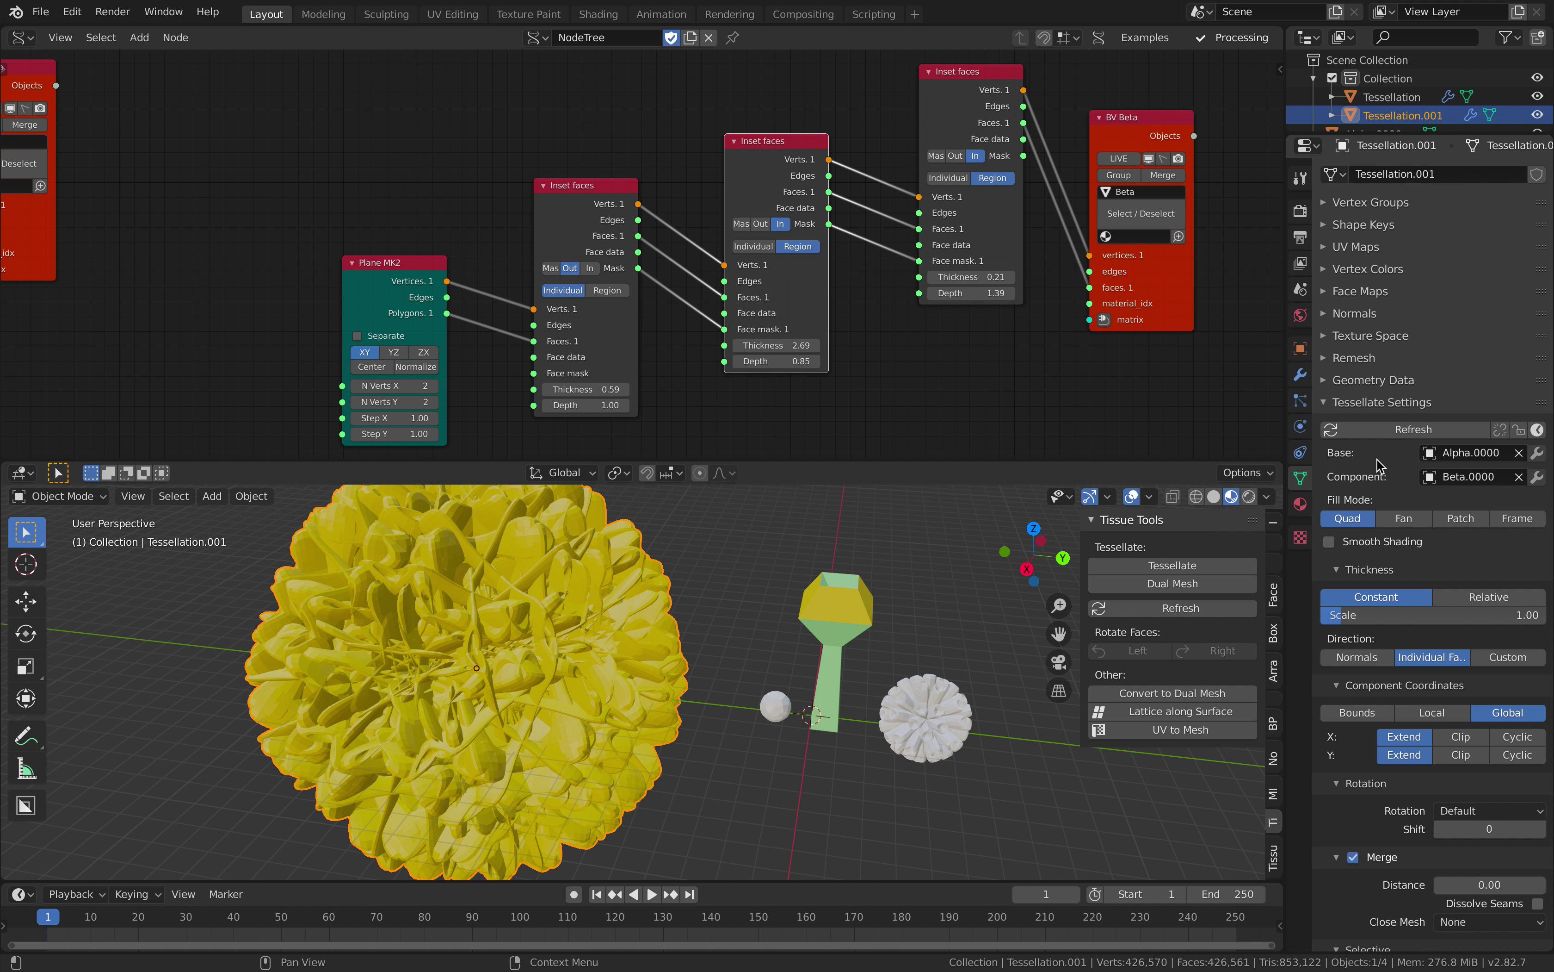
{"action": "left_click", "coordinate": [1422, 428]}
{"action": "middle_click_drag", "start_coordinate": [716, 571], "coordinate": [809, 636]}
{"action": "key", "text": "a"}
{"action": "key", "text": "ctrl+s"}
{"action": "left_click", "coordinate": [725, 614]}
Set the iteration Repeat of Tessellation.001 to 1 and inspect the resulting spikes with nothing selected.
{"action": "scroll", "coordinate": [1471, 758], "scroll_direction": "down", "scroll_amount": 10}
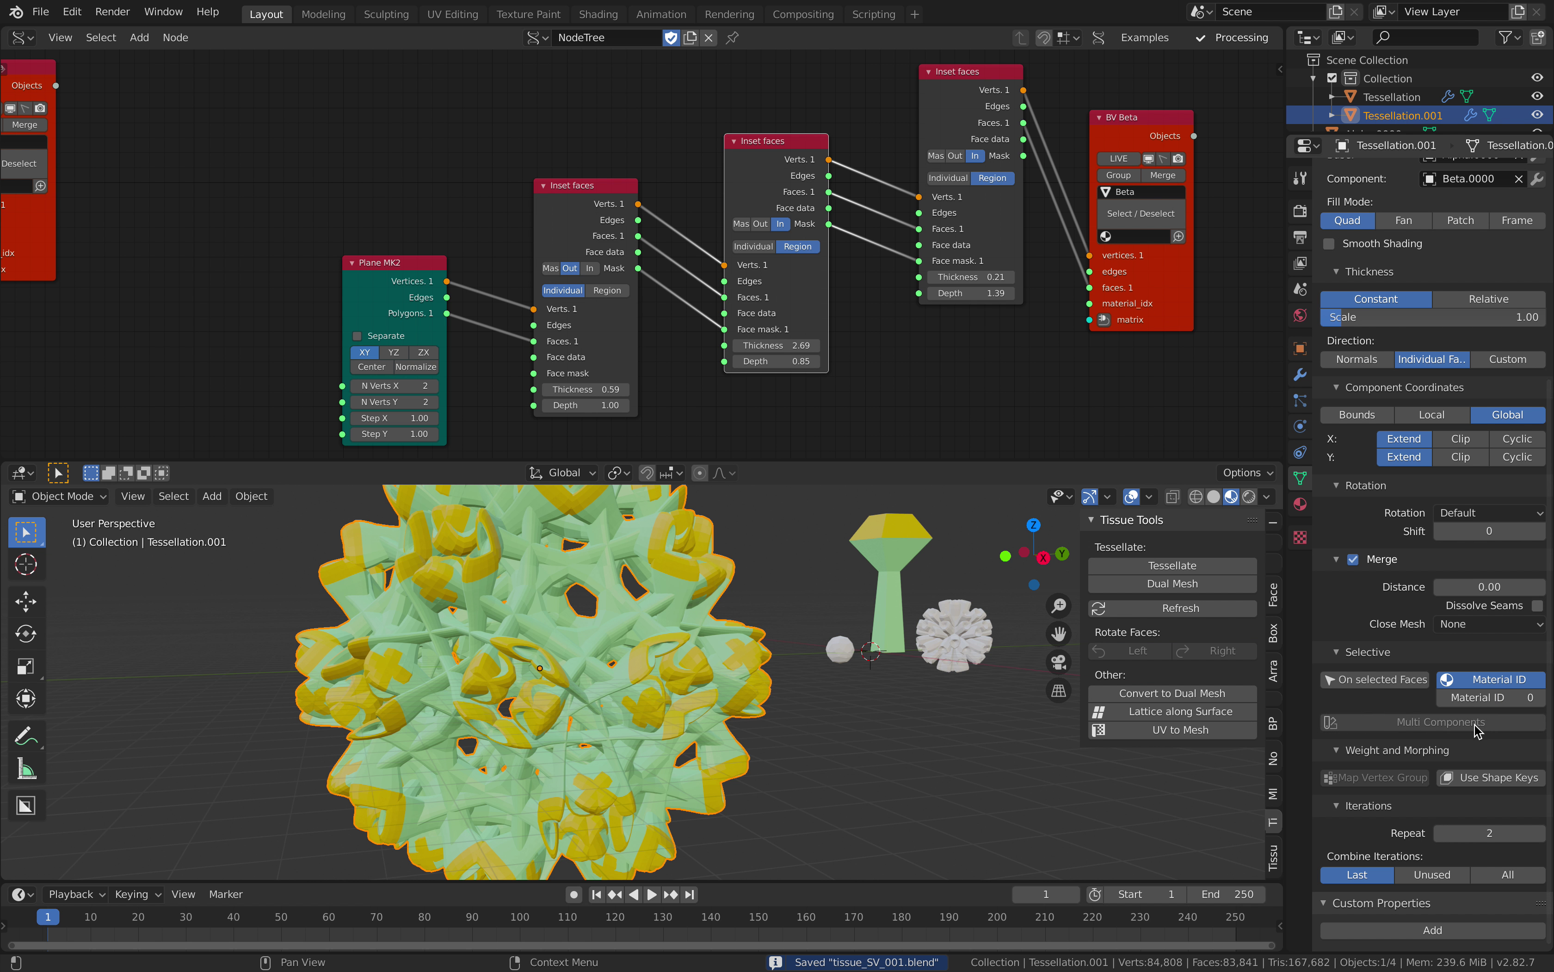
{"action": "left_click", "coordinate": [1441, 834]}
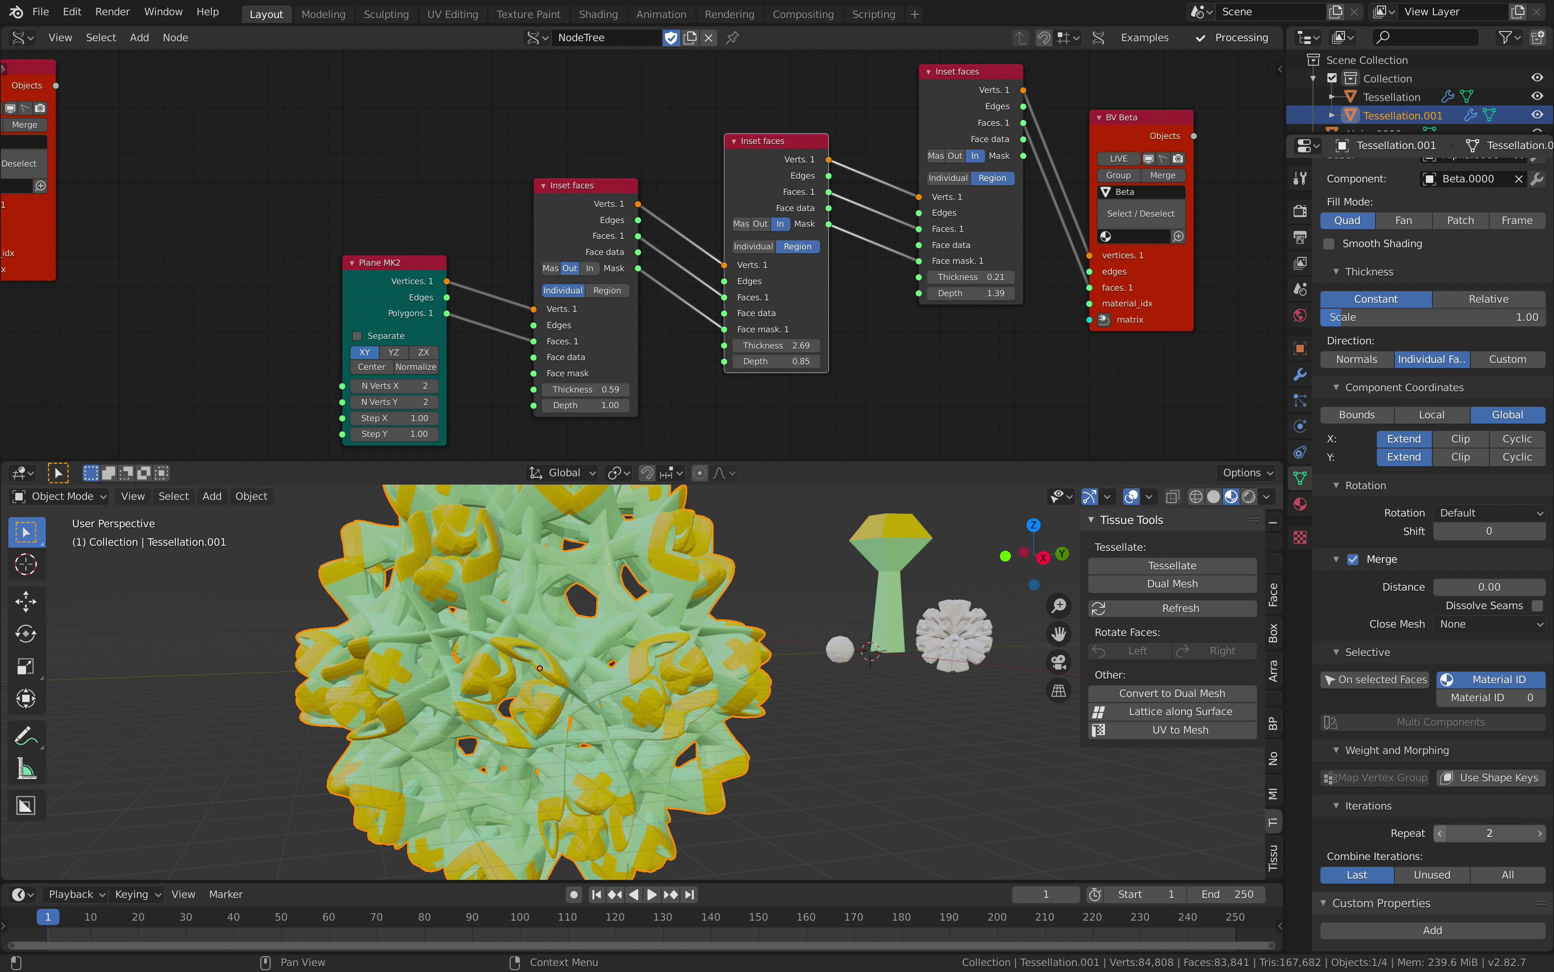
{"action": "middle_click_drag", "start_coordinate": [816, 720], "coordinate": [732, 723]}
{"action": "key", "text": "a"}
{"action": "key", "text": "a"}
{"action": "scroll", "coordinate": [694, 739], "scroll_direction": "up", "scroll_amount": 1}
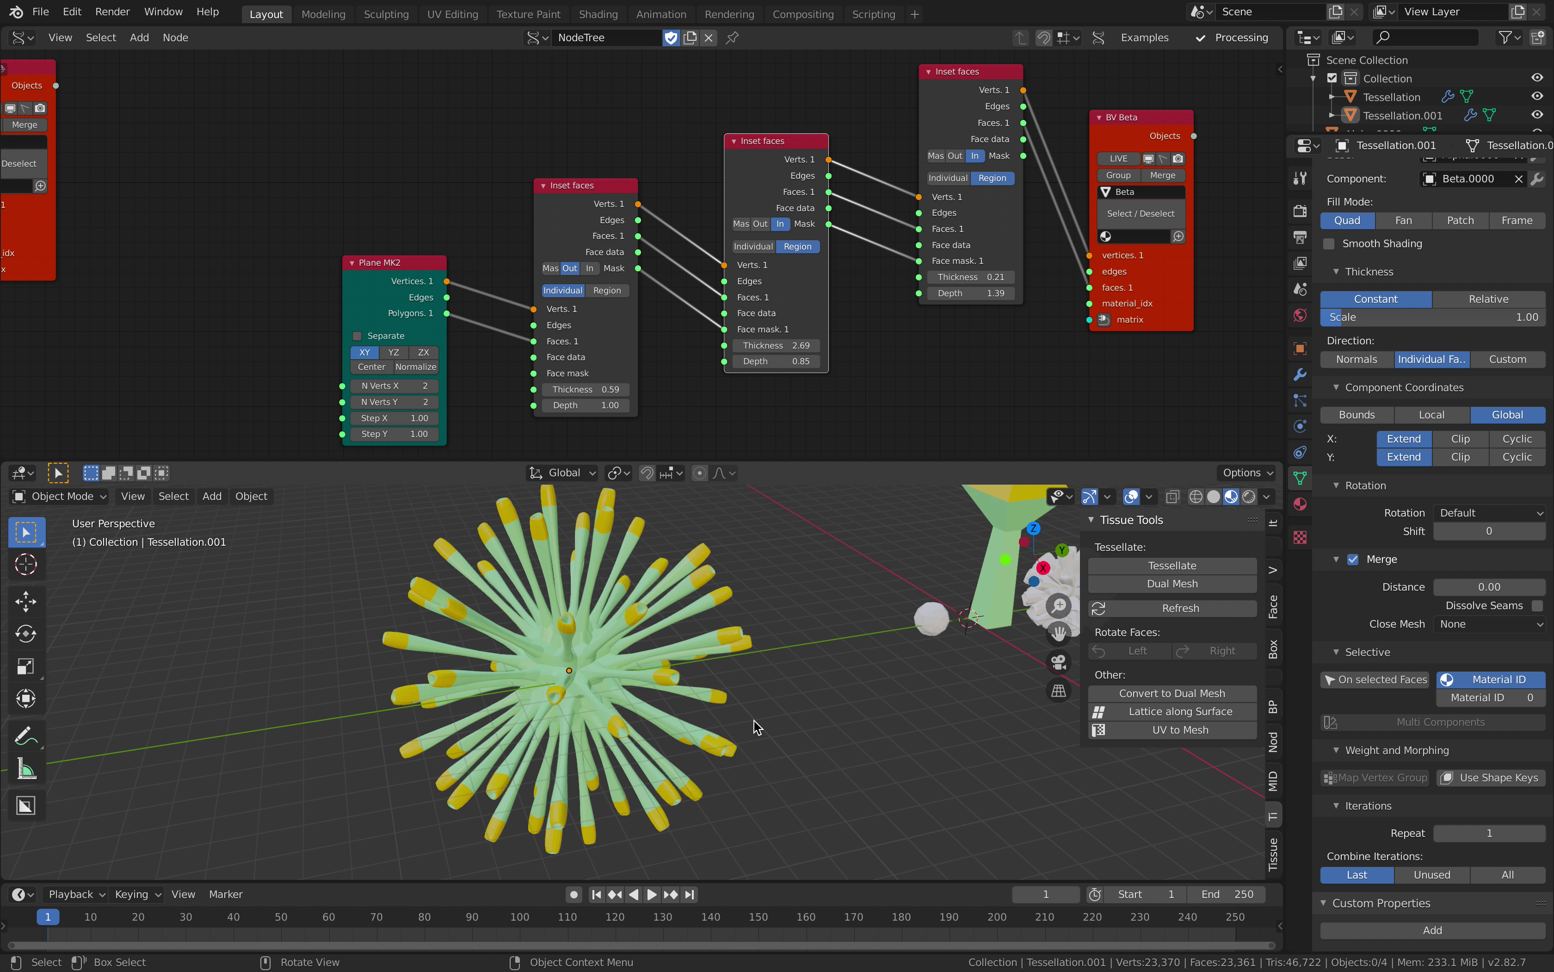
Raise the Repeat of Tessellation.001 through 2 to 3 iterations and combine the iterations as Unused.
{"action": "left_click", "coordinate": [1539, 833]}
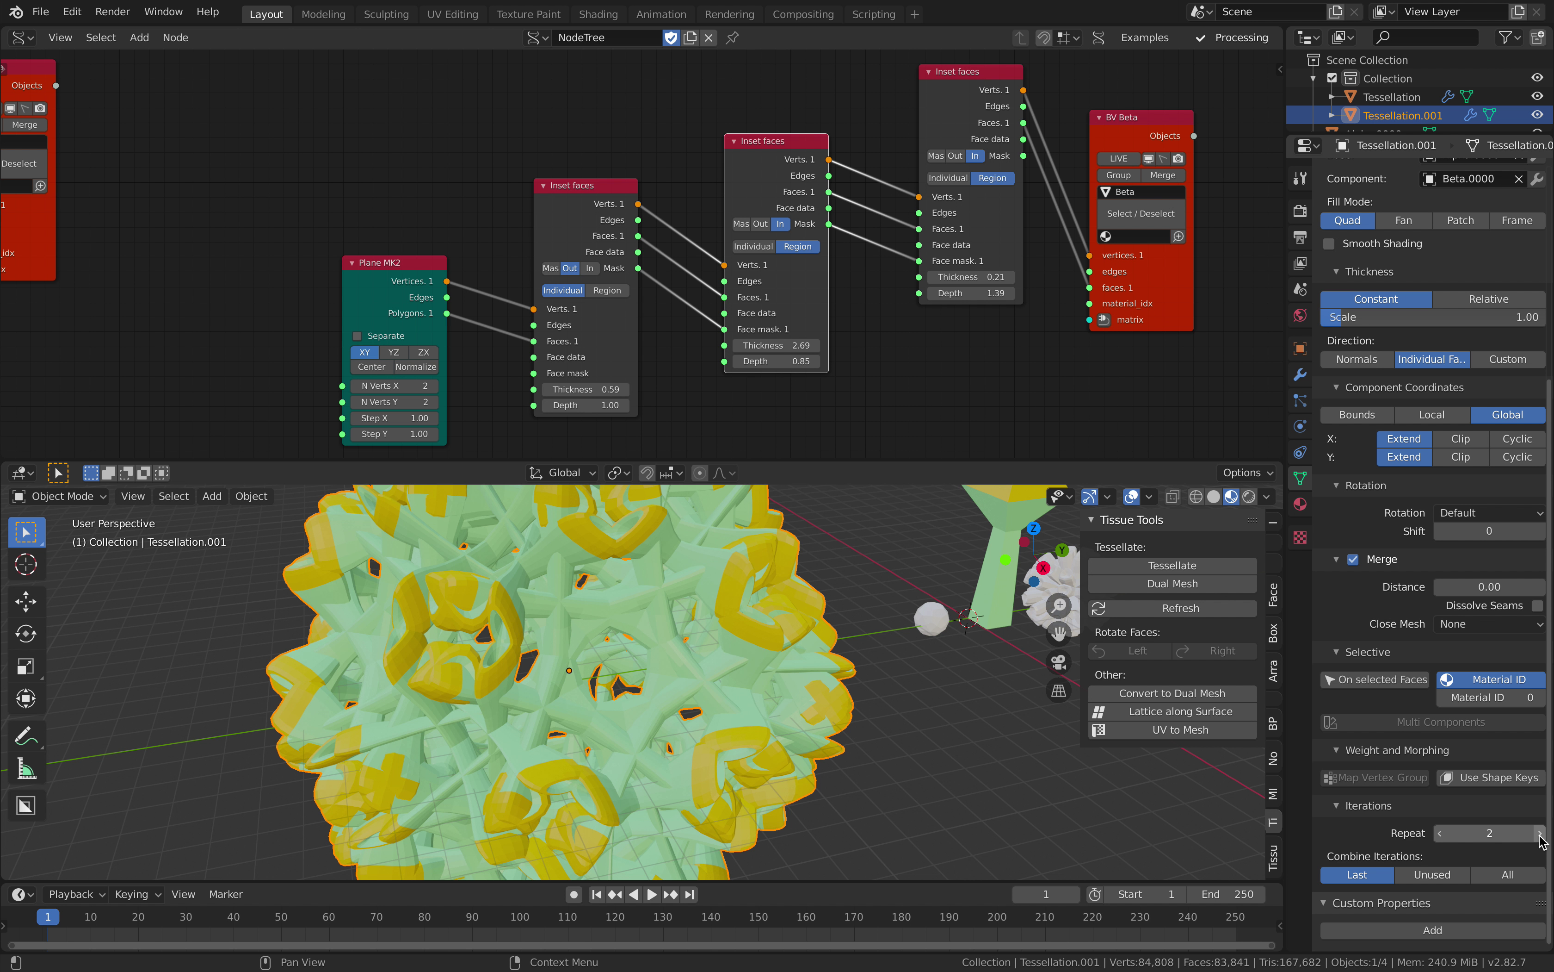
{"action": "middle_click_drag", "start_coordinate": [967, 765], "coordinate": [883, 655]}
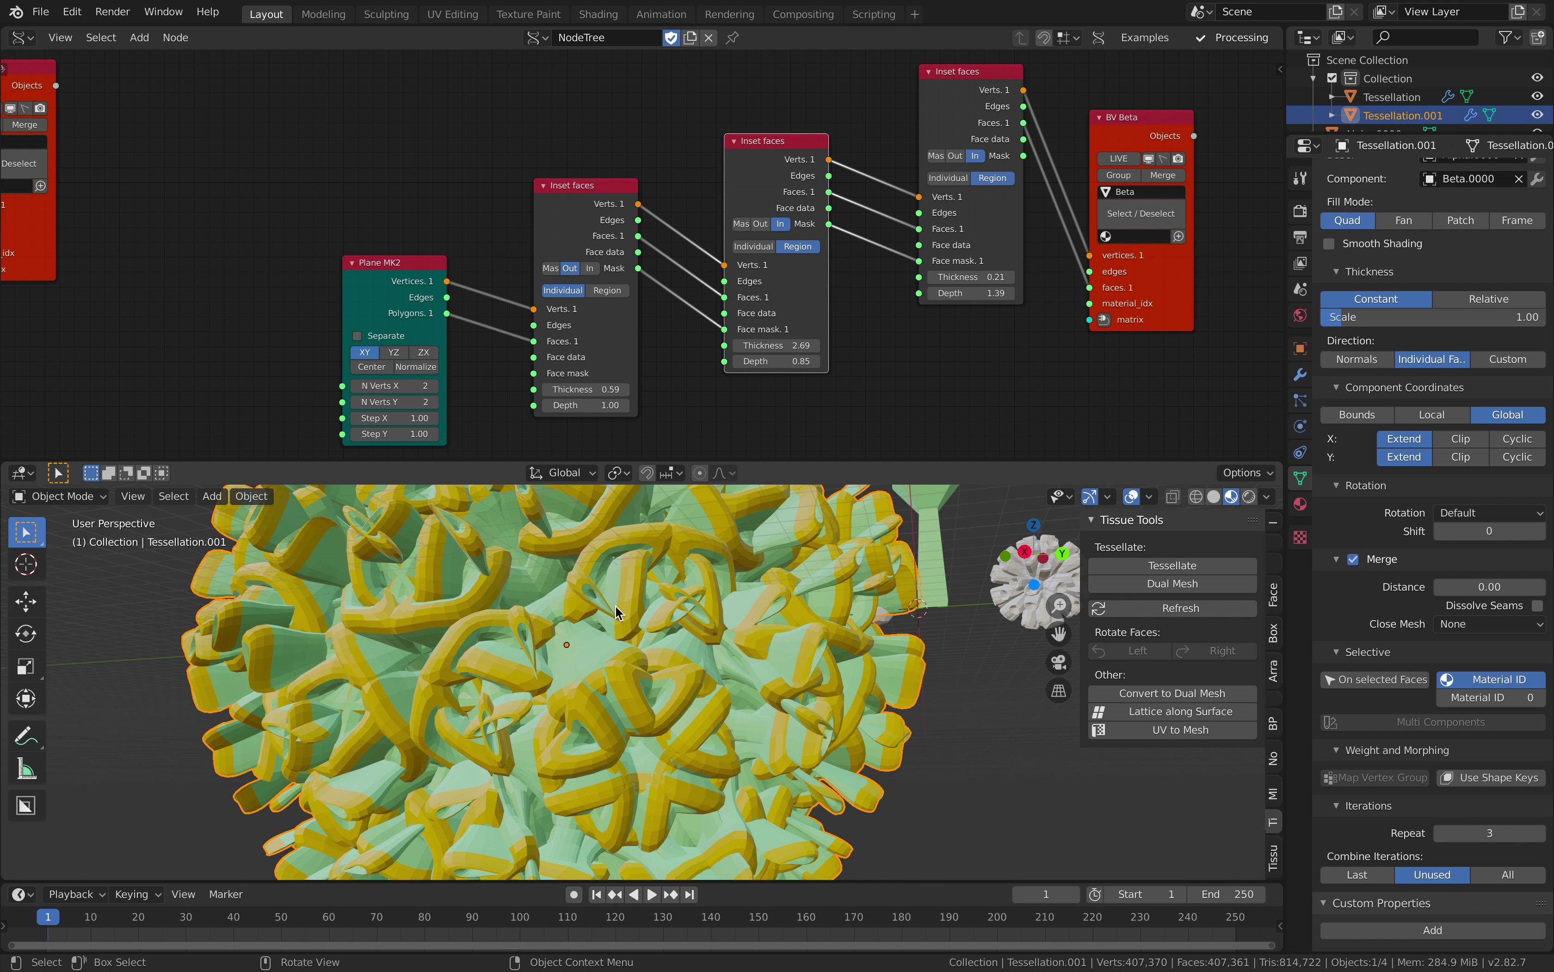
{"action": "scroll", "coordinate": [616, 605], "scroll_direction": "down", "scroll_amount": 6}
{"action": "middle_click_drag", "start_coordinate": [679, 598], "coordinate": [687, 652]}
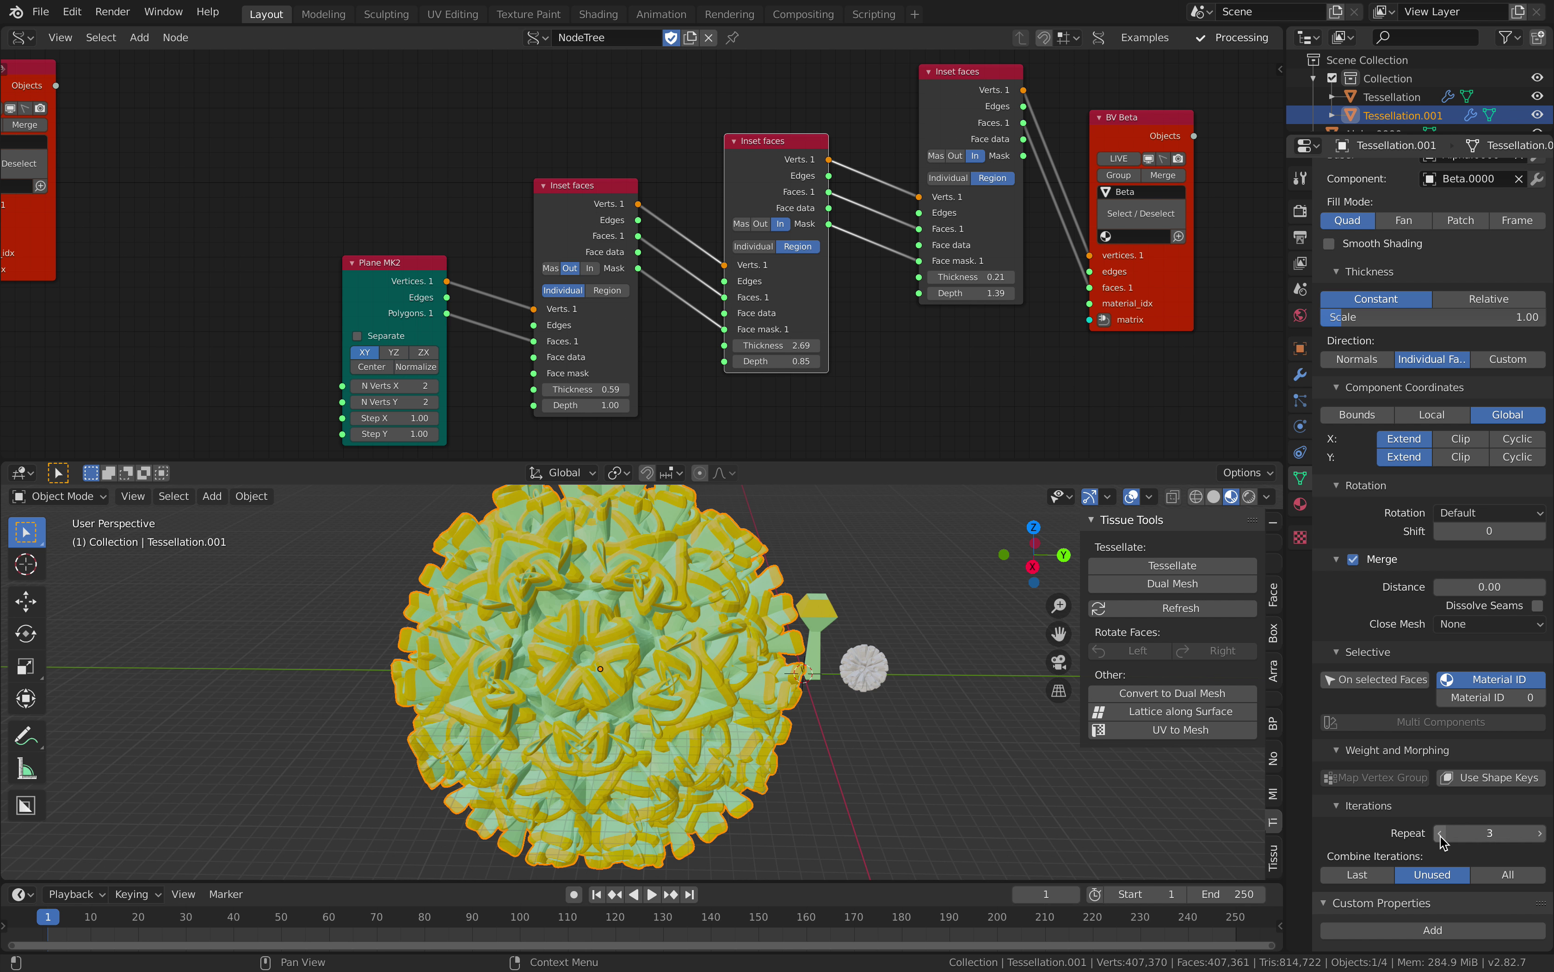
Set the Repeat of Tessellation.001 to 2, deselect everything and switch the viewport to solid shading.
{"action": "scroll", "coordinate": [782, 724], "scroll_direction": "up", "scroll_amount": 2}
{"action": "middle_click_drag", "start_coordinate": [745, 726], "coordinate": [625, 726]}
{"action": "scroll", "coordinate": [781, 684], "scroll_direction": "down", "scroll_amount": 3}
{"action": "key", "text": "a"}
{"action": "key", "text": "a"}
{"action": "left_click", "coordinate": [1215, 495]}
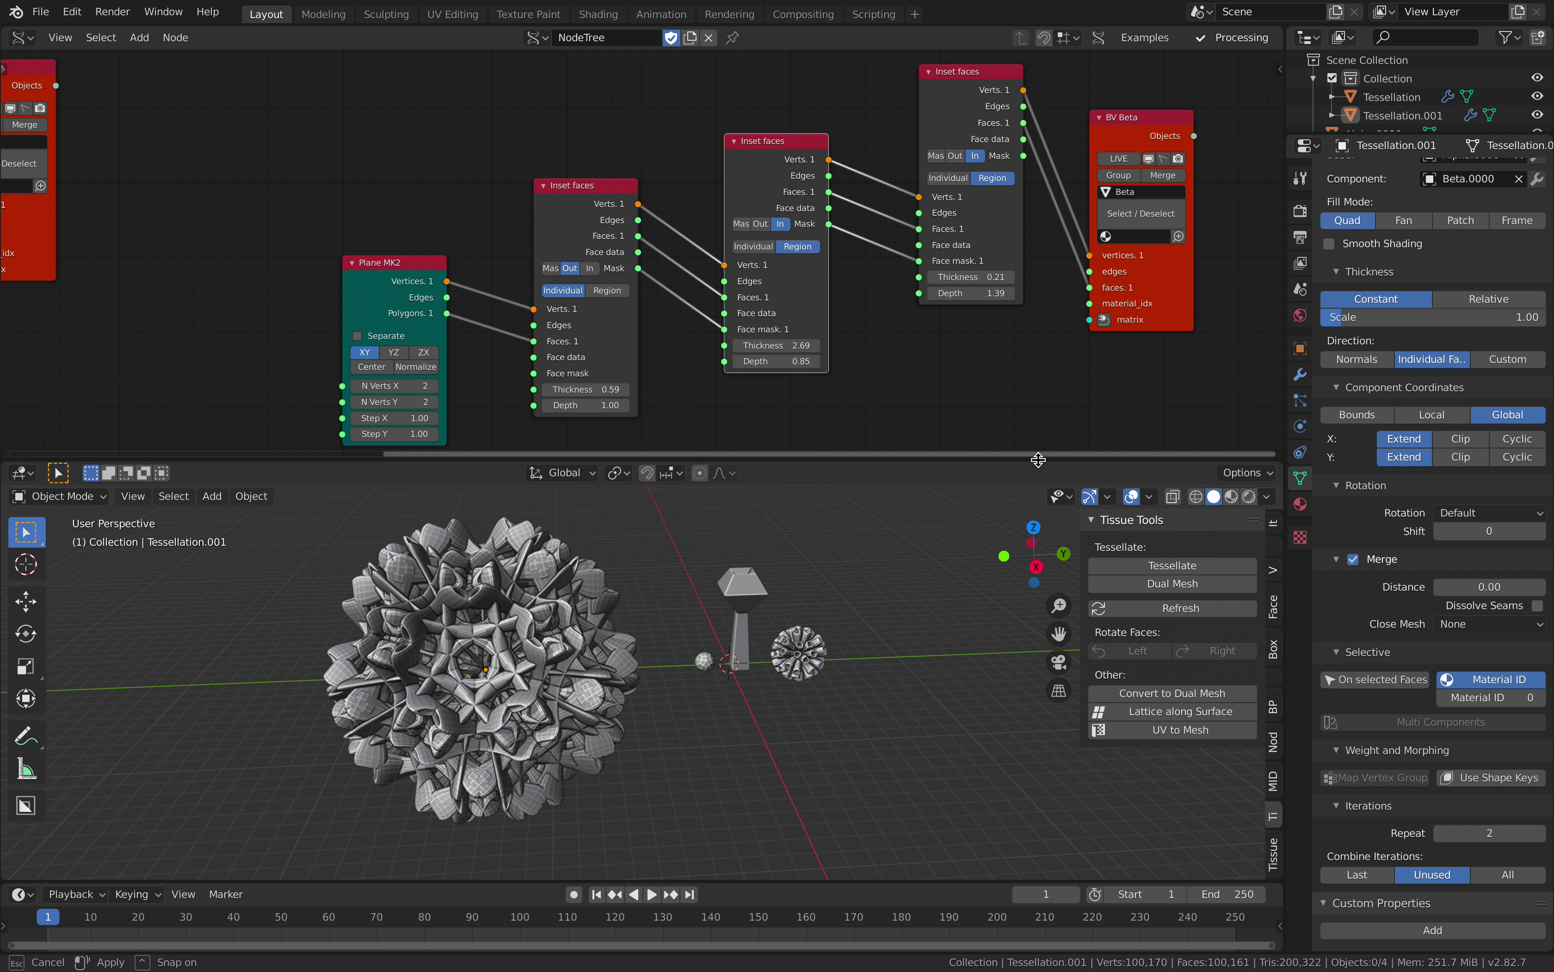
Enlarge the 3D viewport and set its solid shading to Object colour with Studio lighting.
{"action": "left_click_drag", "start_coordinate": [1040, 459], "coordinate": [1043, 368]}
{"action": "left_click", "coordinate": [1267, 405]}
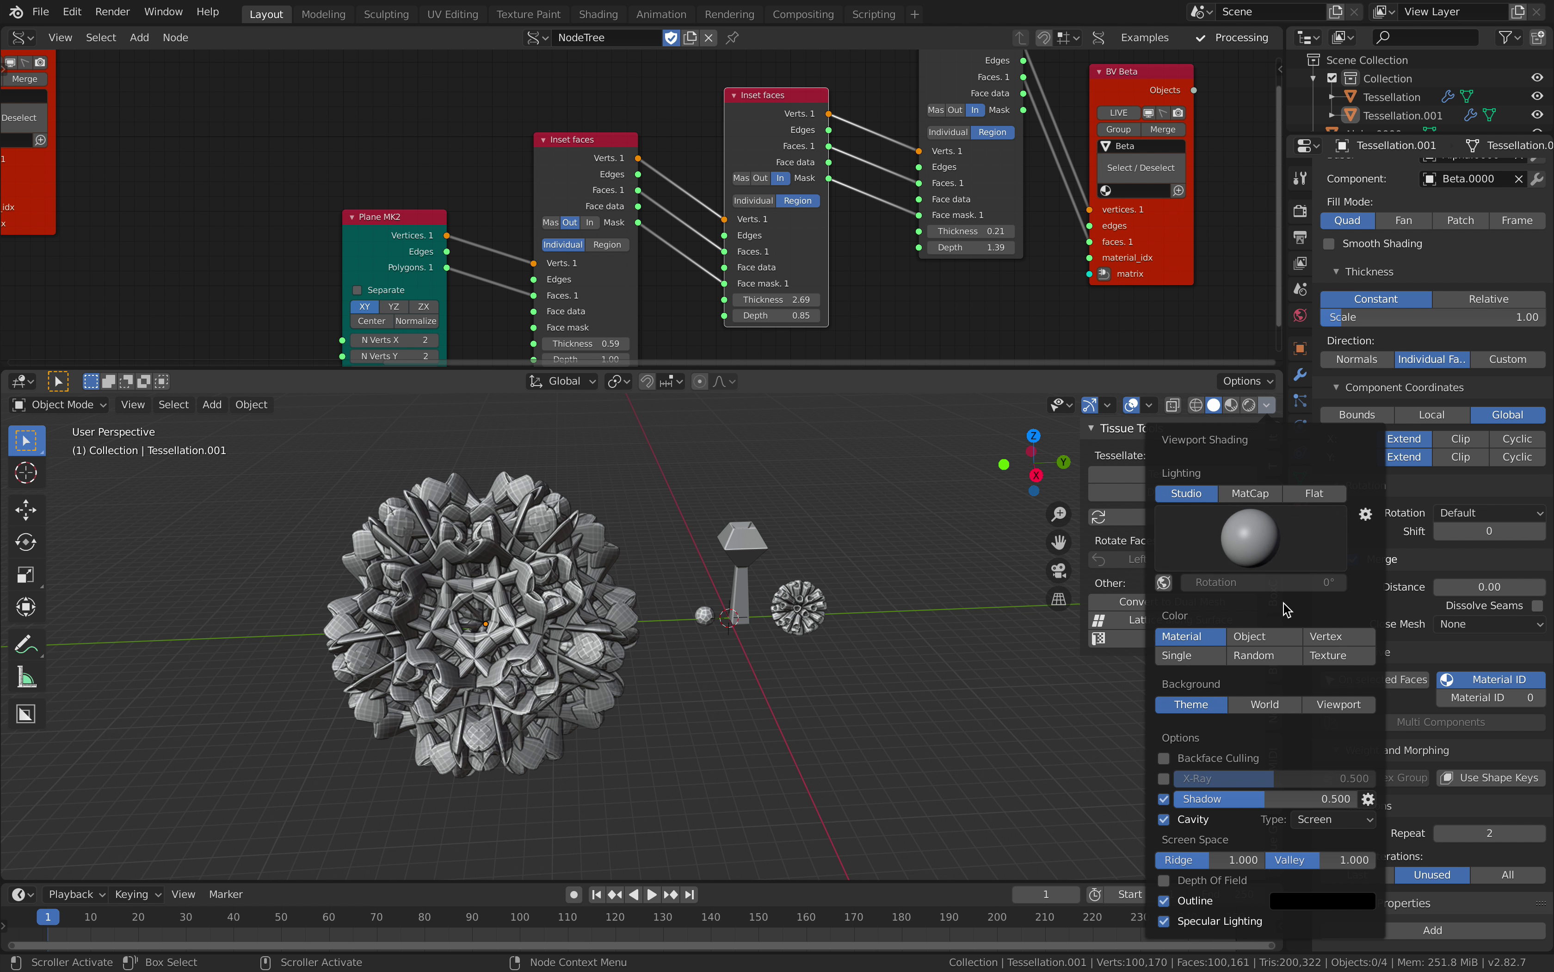
{"action": "left_click", "coordinate": [1286, 636]}
{"action": "left_click", "coordinate": [1218, 636]}
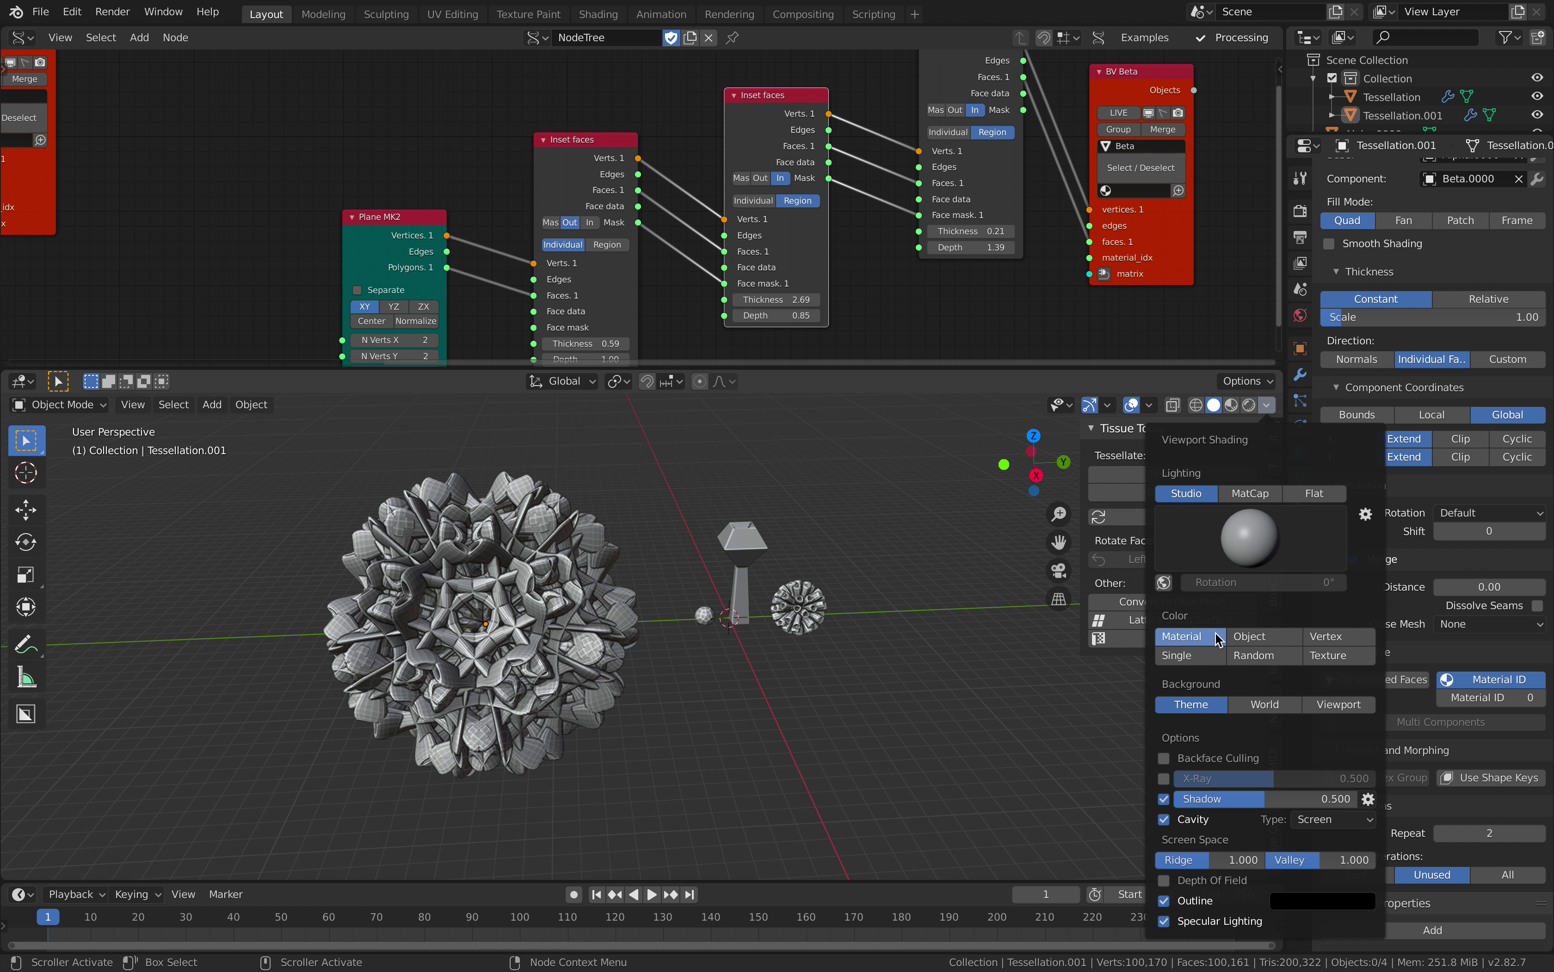
{"action": "left_click", "coordinate": [1263, 636]}
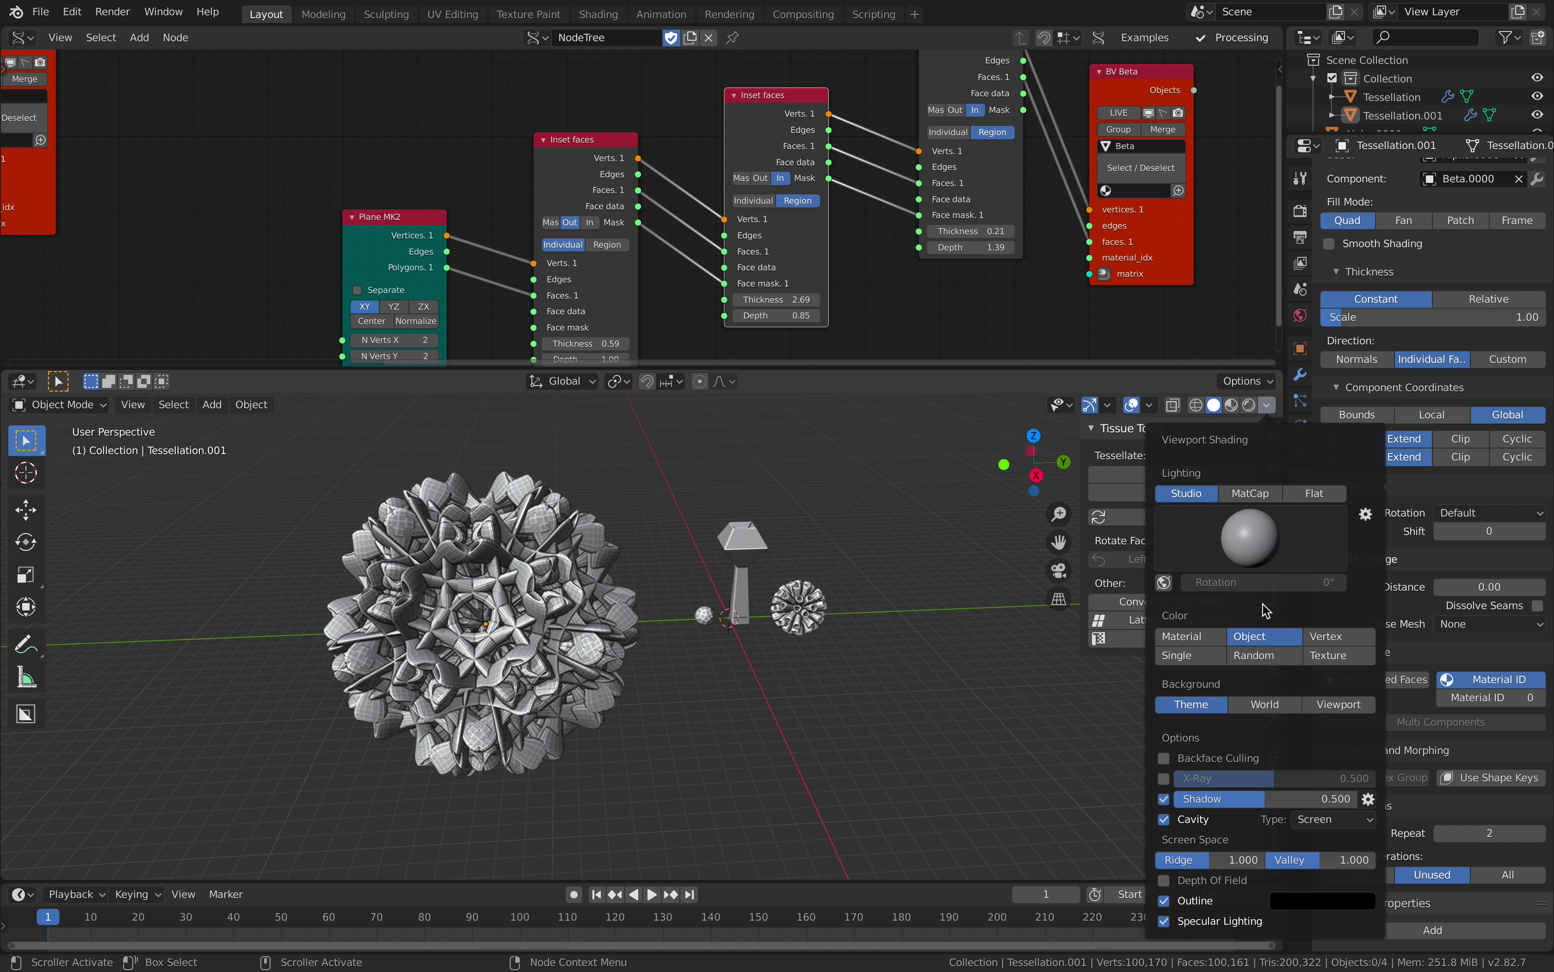
{"action": "left_click", "coordinate": [1243, 493]}
{"action": "left_click", "coordinate": [1197, 493]}
{"action": "middle_click_drag", "start_coordinate": [650, 593], "coordinate": [653, 607]}
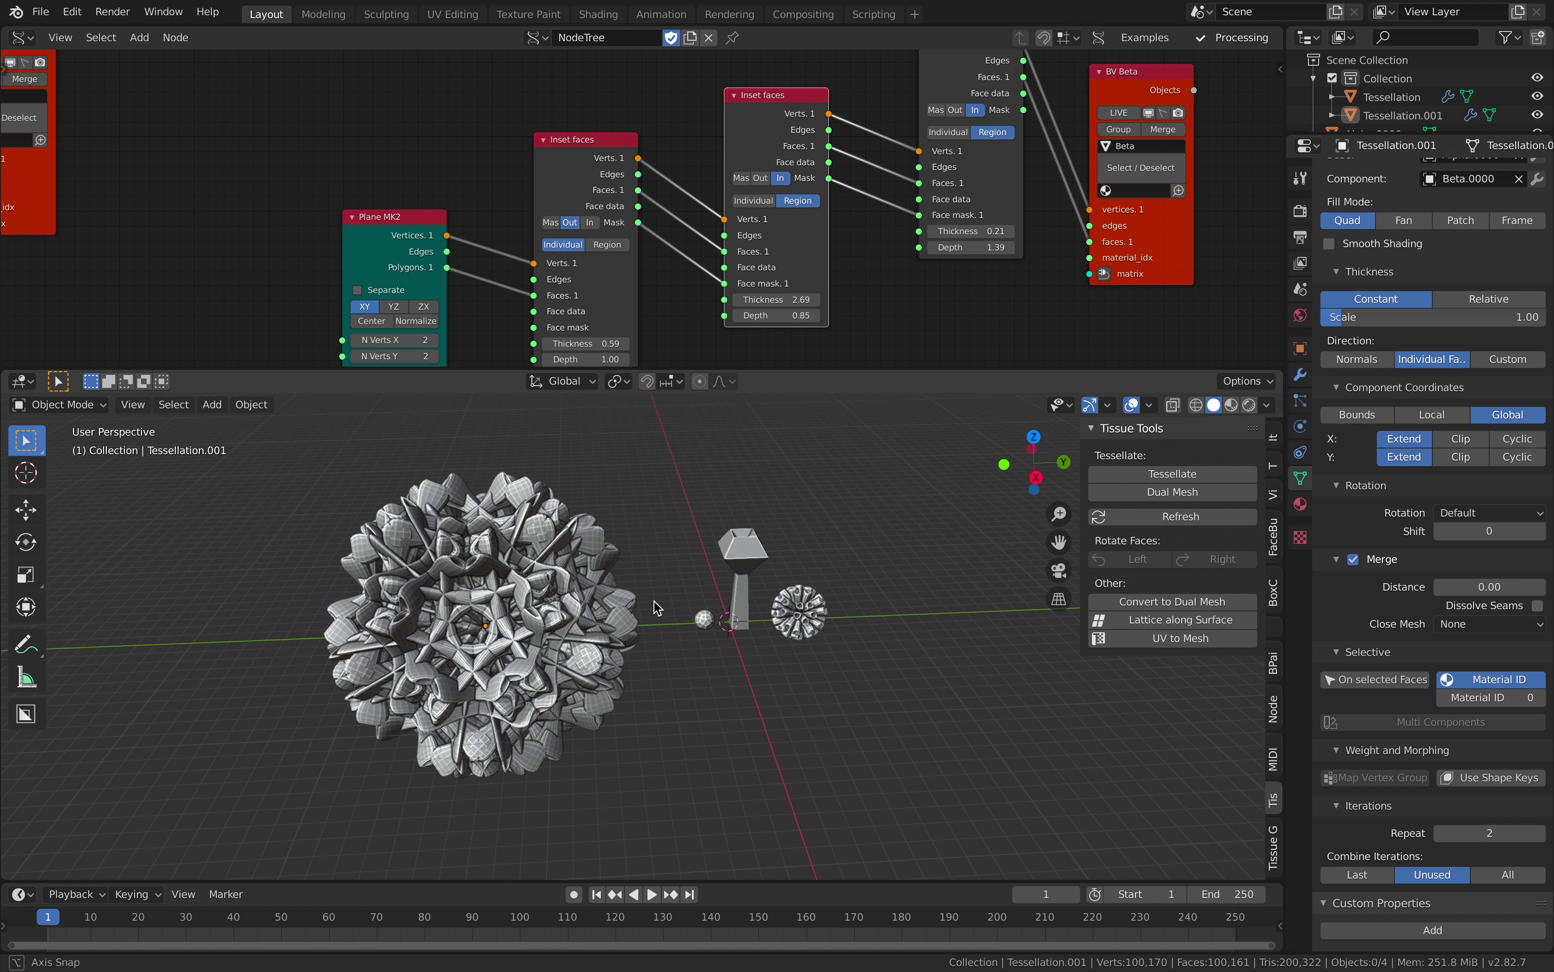
Select the large tessellation Tessellation.001 and set its iteration Repeat to 1.
{"action": "scroll", "coordinate": [811, 629], "scroll_direction": "up", "scroll_amount": 2}
{"action": "left_click", "coordinate": [885, 616]}
{"action": "middle_click_drag", "start_coordinate": [885, 616], "coordinate": [815, 622], "text": "shift"}
{"action": "scroll", "coordinate": [711, 657], "scroll_direction": "down", "scroll_amount": 1}
{"action": "left_click", "coordinate": [579, 624]}
{"action": "left_click", "coordinate": [1497, 855]}
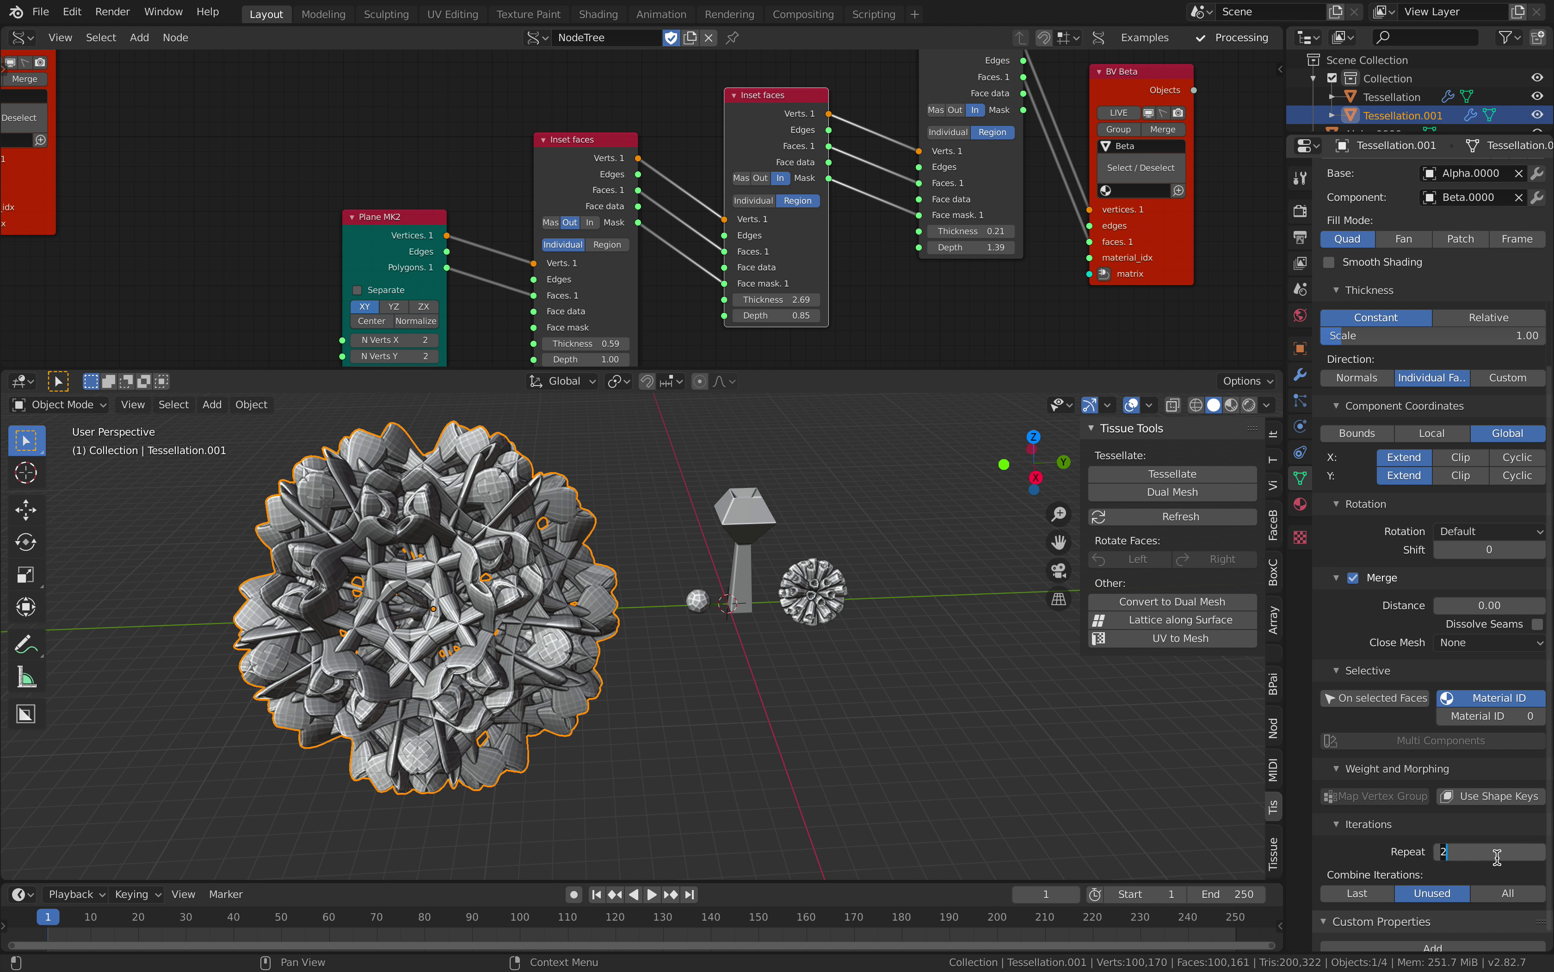
{"action": "key", "text": "Return"}
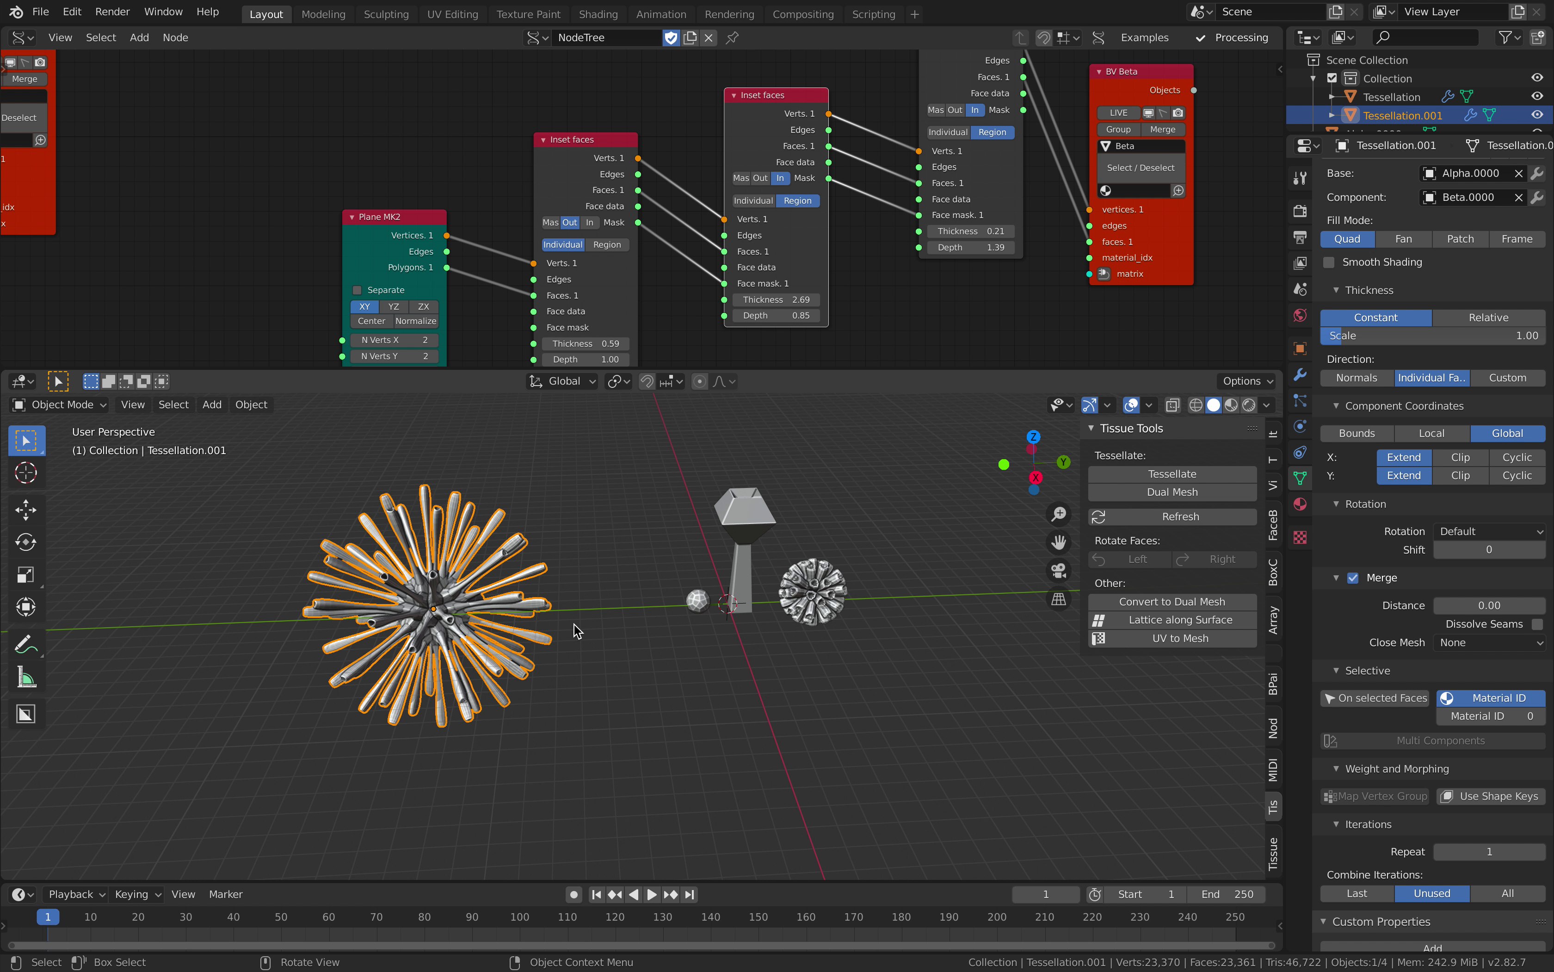
Duplicate the single-iteration tessellation and place the copy beside the original along the Y axis.
{"action": "scroll", "coordinate": [574, 623], "scroll_direction": "down", "scroll_amount": 2}
{"action": "key", "text": "shift+d"}
{"action": "key", "text": "y"}
{"action": "left_click", "coordinate": [363, 633]}
{"action": "middle_click_drag", "start_coordinate": [363, 633], "coordinate": [461, 623], "text": "shift"}
{"action": "scroll", "coordinate": [469, 621], "scroll_direction": "up", "scroll_amount": 2}
Select the original tessellation Tessellation.001 and set its iteration Repeat to 2.
{"action": "left_click", "coordinate": [592, 600]}
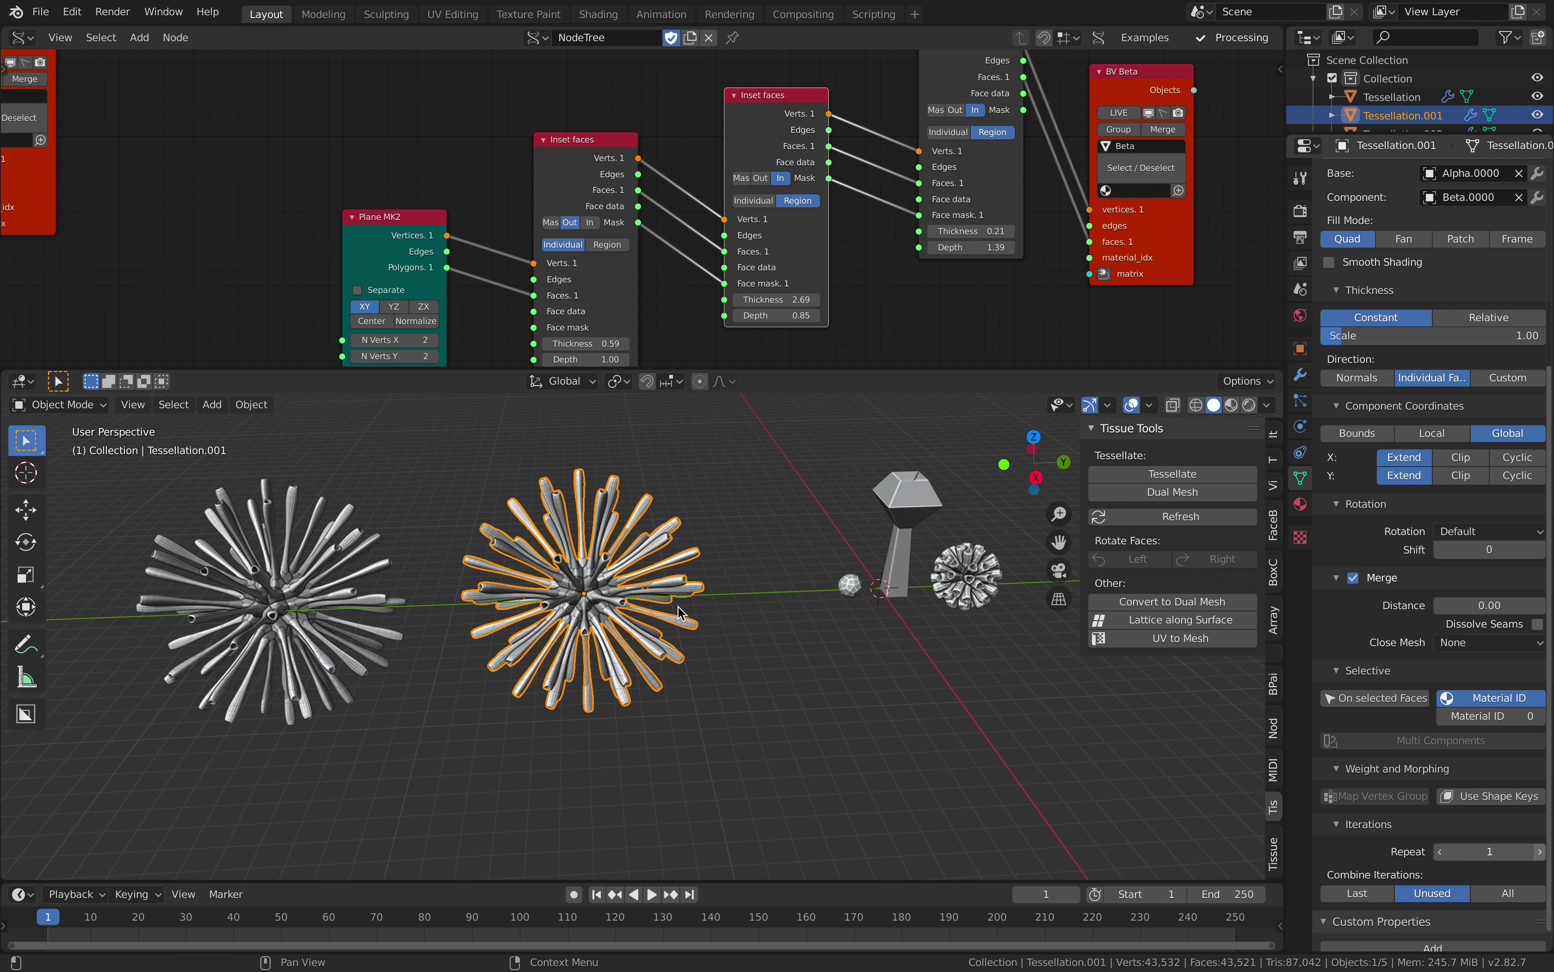
{"action": "scroll", "coordinate": [689, 609], "scroll_direction": "down", "scroll_amount": 1}
{"action": "middle_click_drag", "start_coordinate": [678, 592], "coordinate": [718, 597], "text": "shift"}
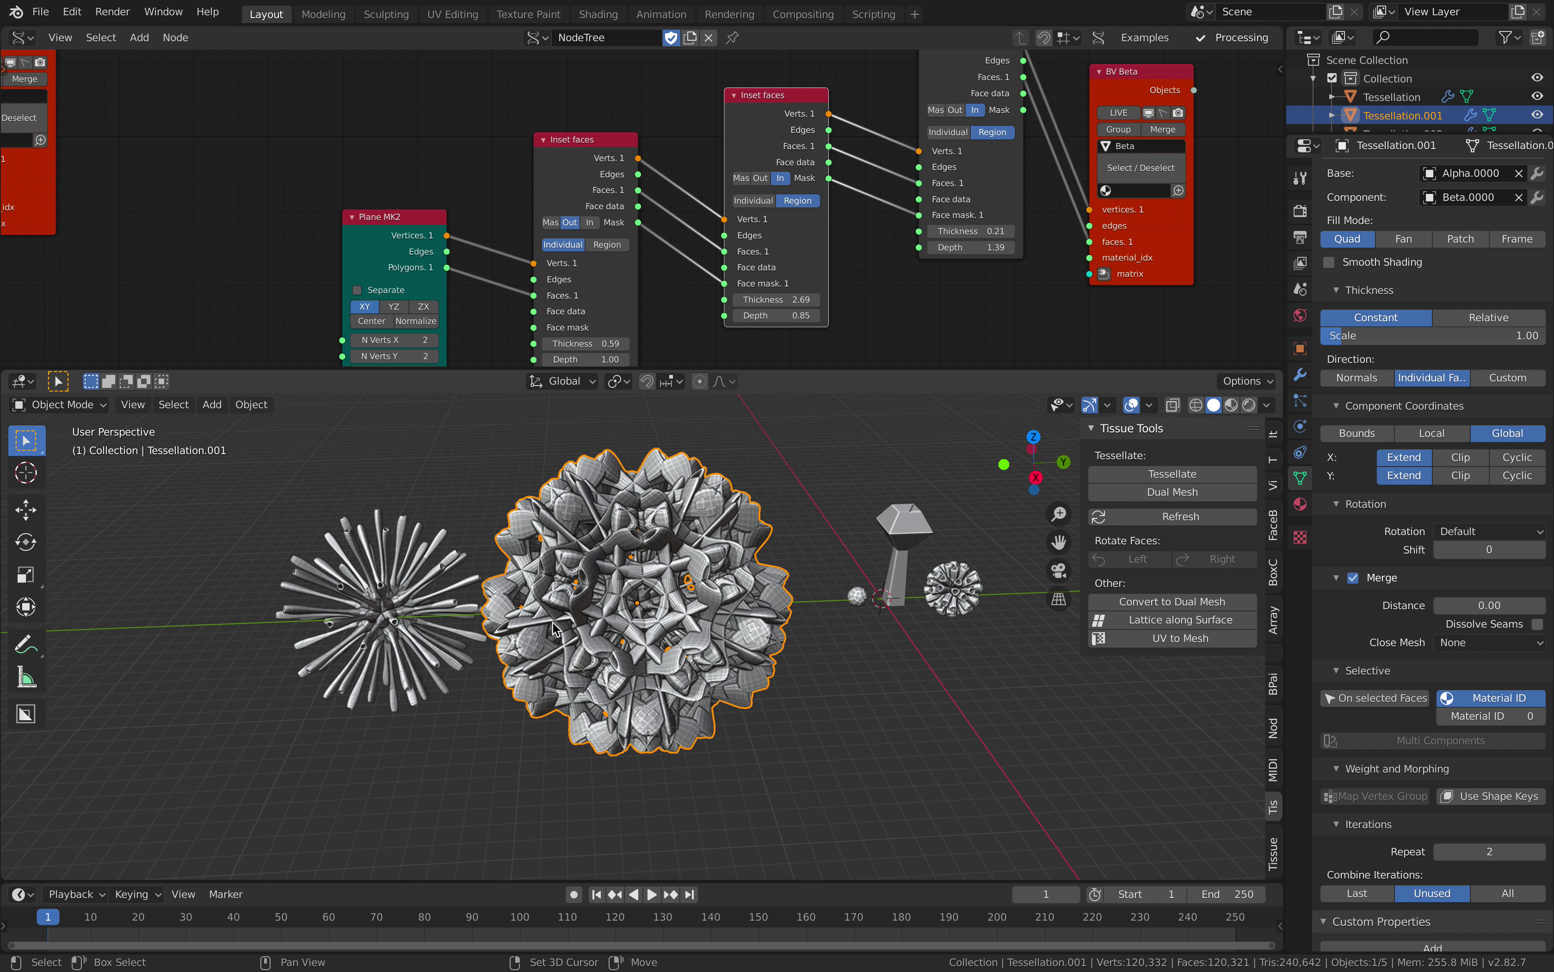
Duplicate the two-iteration tessellation along the Y axis, placing the copy beyond the spiky one.
{"action": "key", "text": "shift+d"}
{"action": "key", "text": "y"}
{"action": "left_click", "coordinate": [13, 642]}
{"action": "middle_click_drag", "start_coordinate": [544, 581], "coordinate": [612, 578], "text": "shift"}
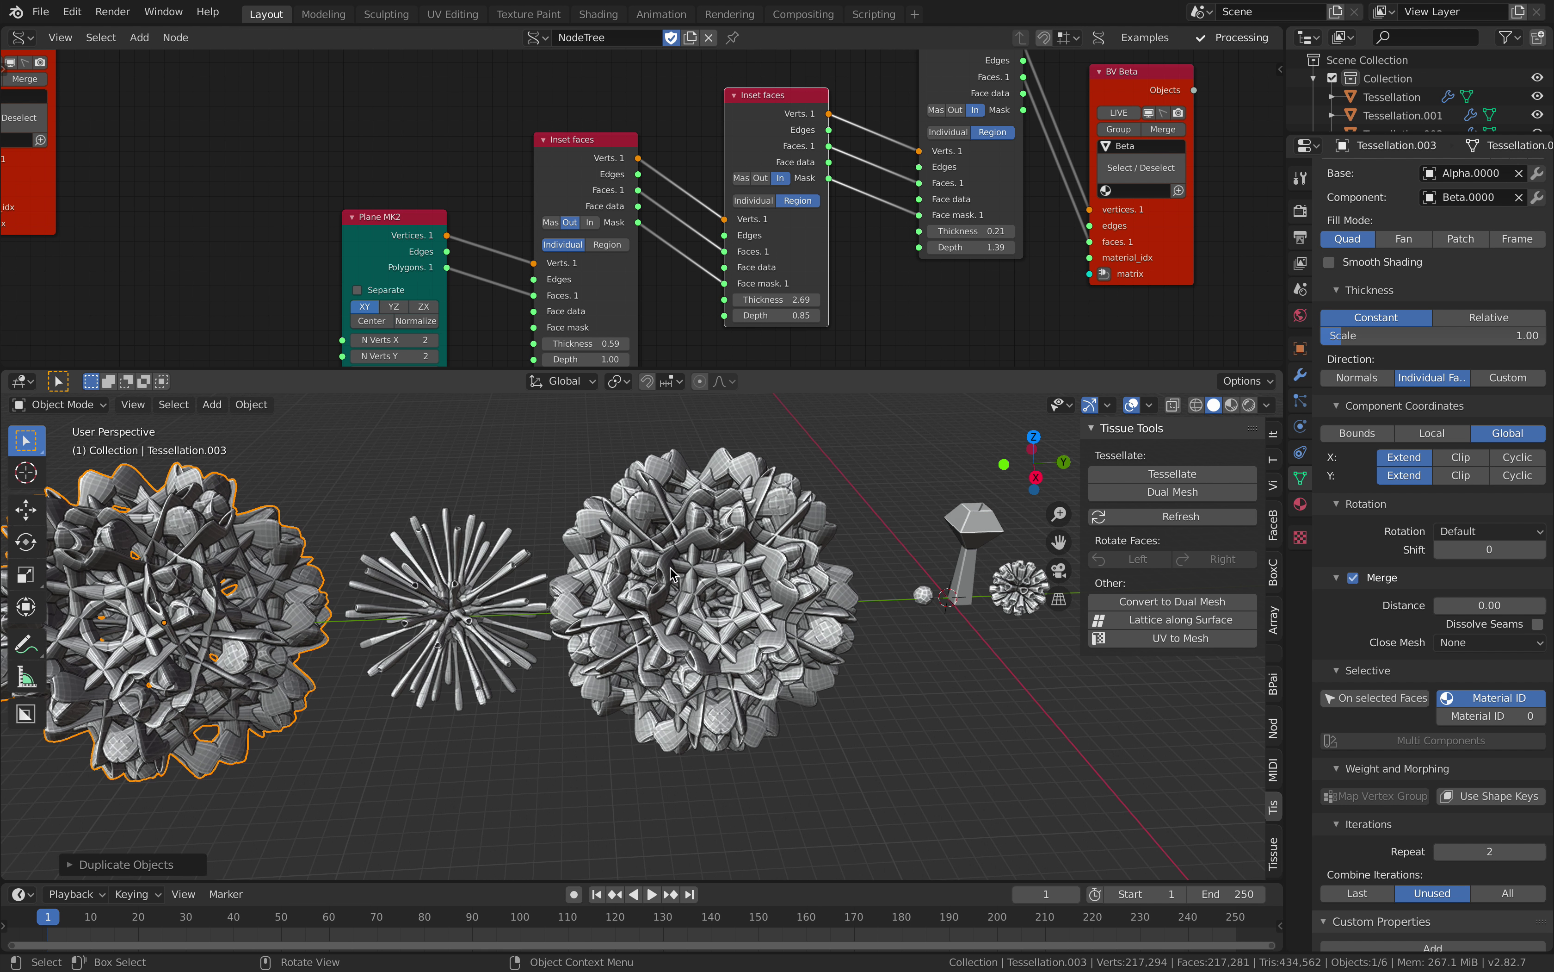
Select Beta.0000 and rearrange the IcoSphere and Dual Mesh nodes in the Alpha node chain.
{"action": "left_click", "coordinate": [966, 552]}
{"action": "middle_click_drag", "start_coordinate": [832, 271], "coordinate": [893, 274], "text": "ctrl"}
{"action": "scroll", "coordinate": [893, 274], "scroll_direction": "up", "scroll_amount": 3}
{"action": "middle_click_drag", "start_coordinate": [301, 267], "coordinate": [558, 256]}
{"action": "scroll", "coordinate": [559, 256], "scroll_direction": "up", "scroll_amount": 5}
{"action": "left_click_drag", "start_coordinate": [281, 180], "coordinate": [297, 208]}
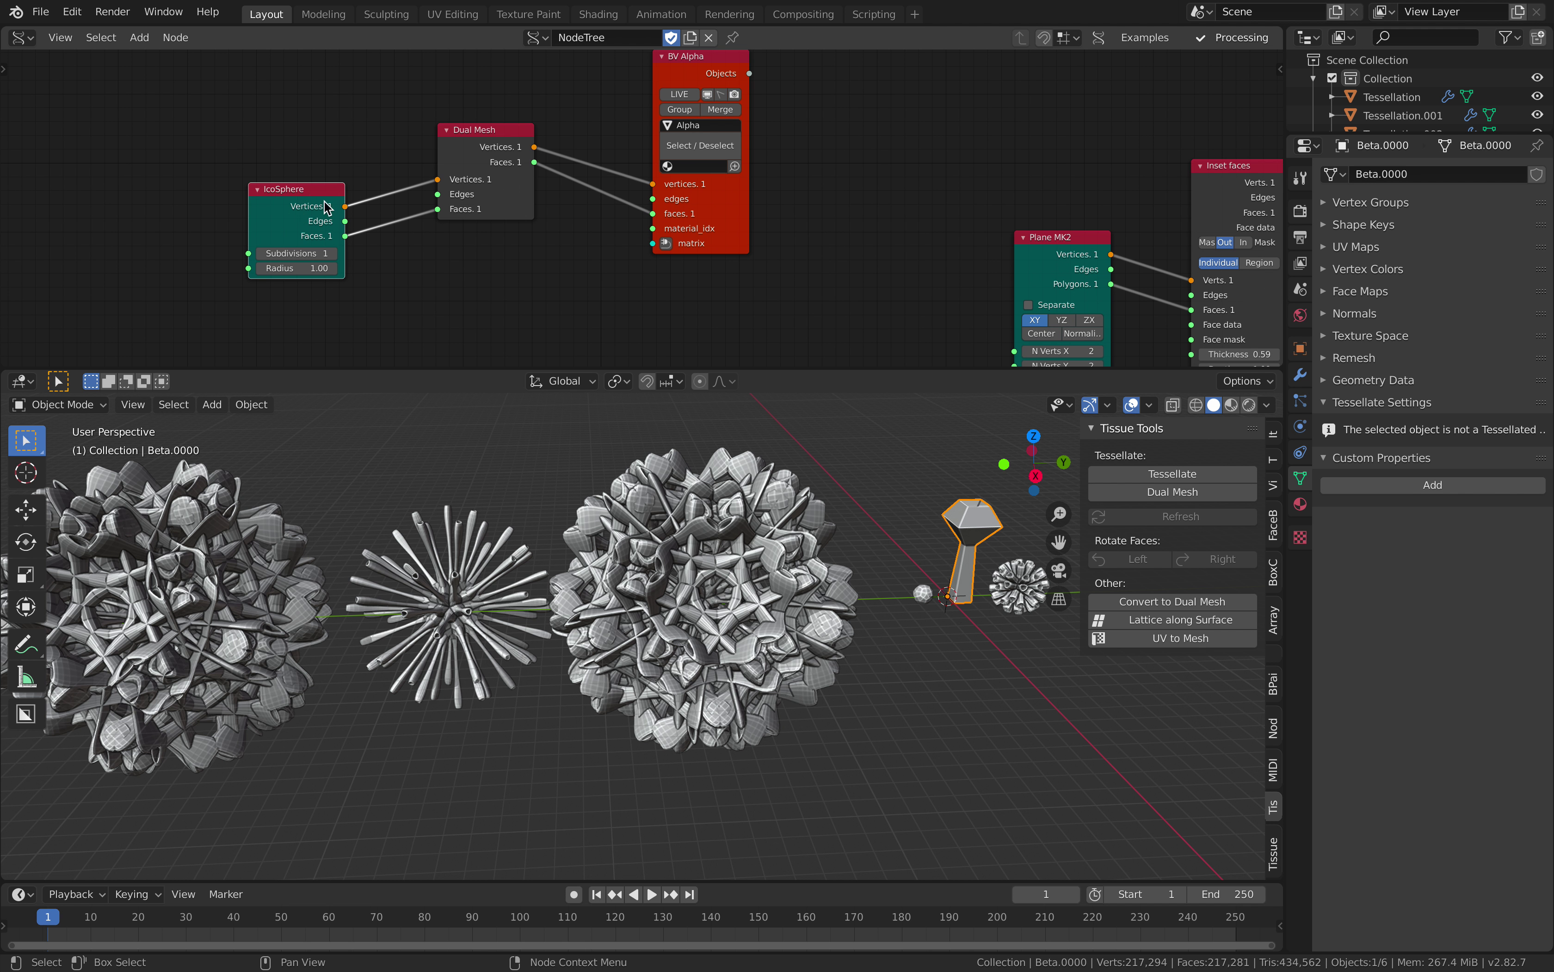
{"action": "middle_click_drag", "start_coordinate": [397, 215], "coordinate": [518, 225]}
{"action": "left_click_drag", "start_coordinate": [417, 205], "coordinate": [387, 171]}
{"action": "left_click_drag", "start_coordinate": [604, 168], "coordinate": [564, 174]}
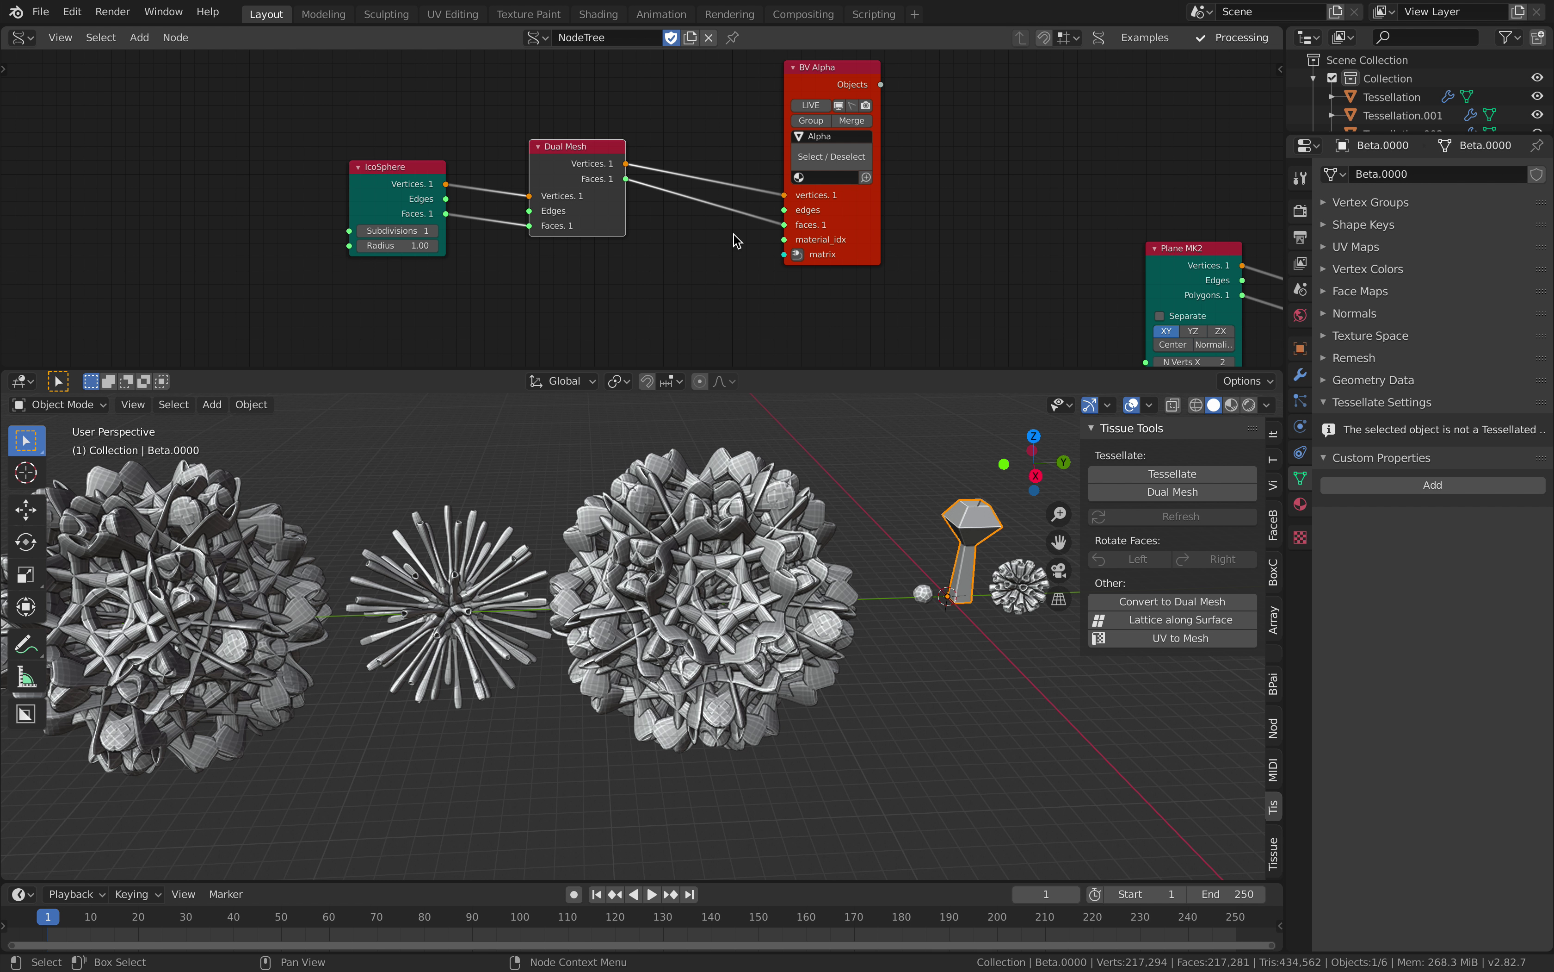
Examine the base object Alpha.0000 and the node chains that build the Alpha and Beta meshes.
{"action": "scroll", "coordinate": [1015, 582], "scroll_direction": "up", "scroll_amount": 4}
{"action": "scroll", "coordinate": [683, 626], "scroll_direction": "up", "scroll_amount": 2}
{"action": "scroll", "coordinate": [683, 626], "scroll_direction": "up", "scroll_amount": 4}
{"action": "left_click", "coordinate": [708, 563]}
{"action": "middle_click_drag", "start_coordinate": [711, 534], "coordinate": [325, 614]}
{"action": "scroll", "coordinate": [810, 640], "scroll_direction": "down", "scroll_amount": 3}
{"action": "middle_click_drag", "start_coordinate": [807, 230], "coordinate": [675, 235]}
{"action": "scroll", "coordinate": [673, 236], "scroll_direction": "down", "scroll_amount": 3}
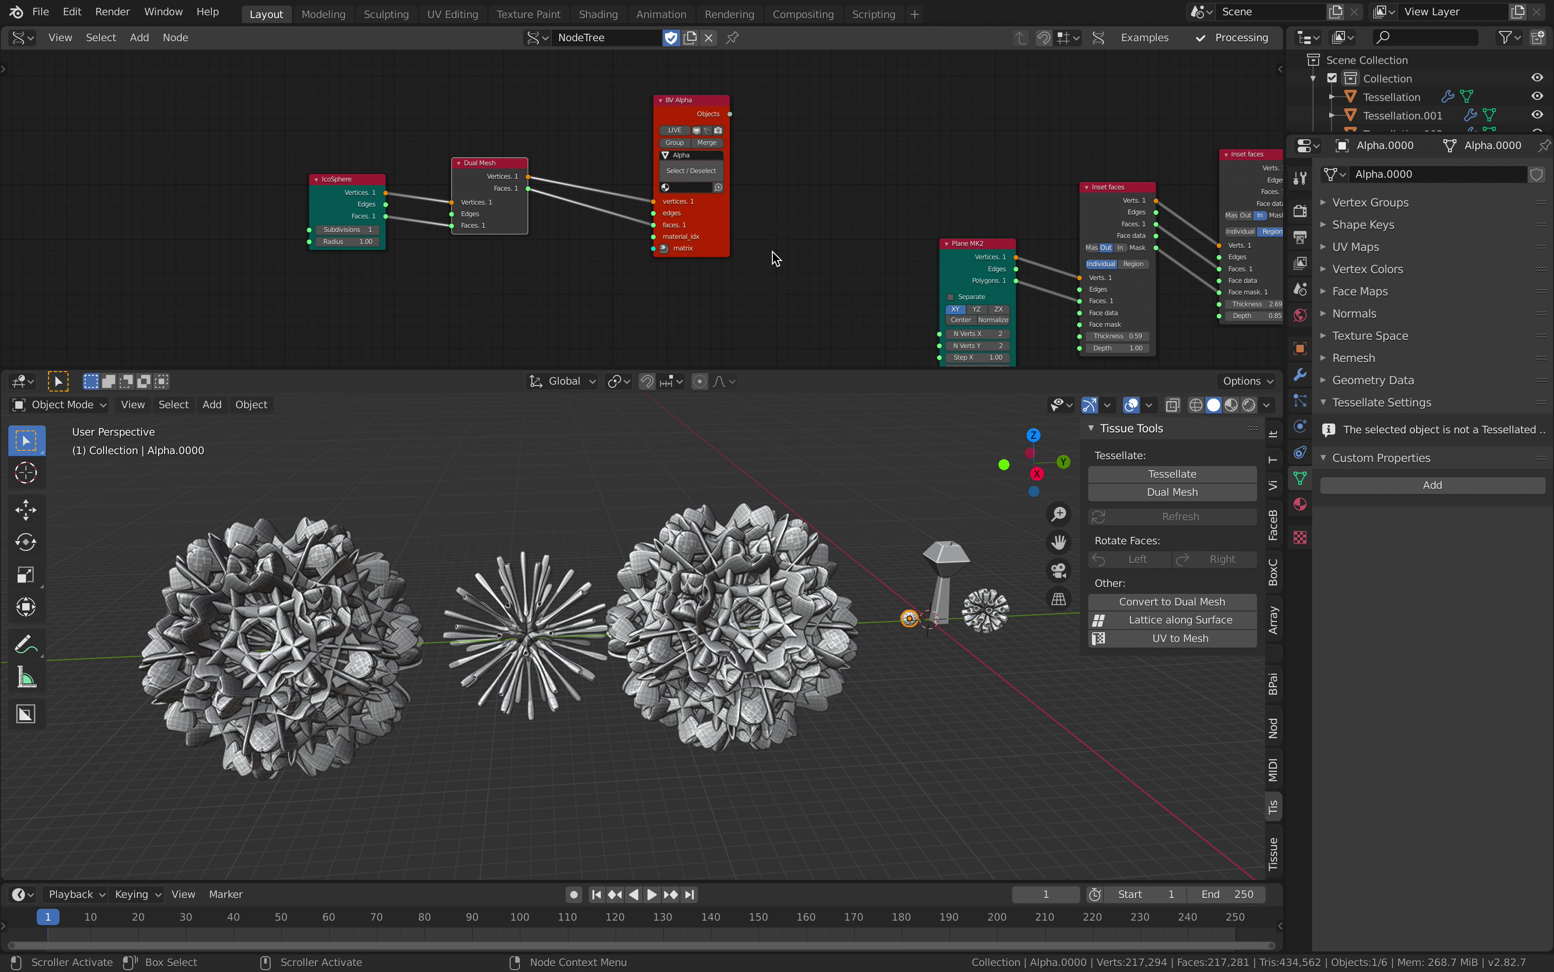
{"action": "middle_click_drag", "start_coordinate": [774, 251], "coordinate": [665, 233]}
{"action": "middle_click_drag", "start_coordinate": [1023, 183], "coordinate": [907, 204]}
{"action": "middle_click_drag", "start_coordinate": [797, 185], "coordinate": [719, 183]}
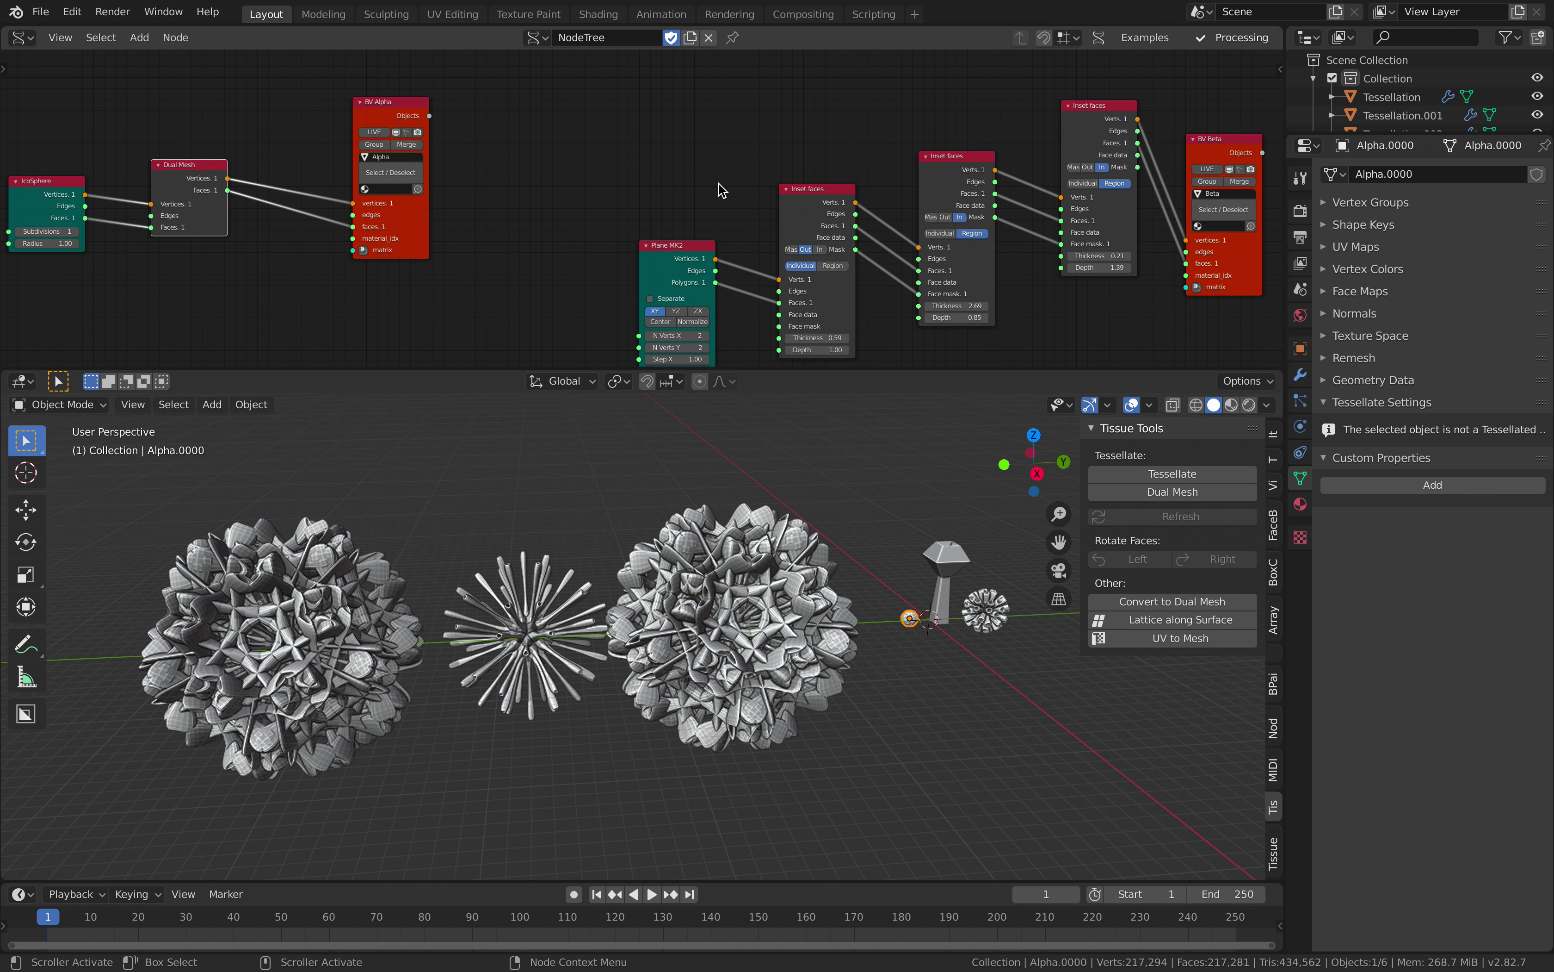
Move the BV Alpha viewer node closer to the Dual Mesh node.
{"action": "scroll", "coordinate": [629, 184], "scroll_direction": "down", "scroll_amount": 1}
{"action": "left_click_drag", "start_coordinate": [415, 122], "coordinate": [370, 113]}
{"action": "middle_click_drag", "start_coordinate": [575, 168], "coordinate": [646, 144]}
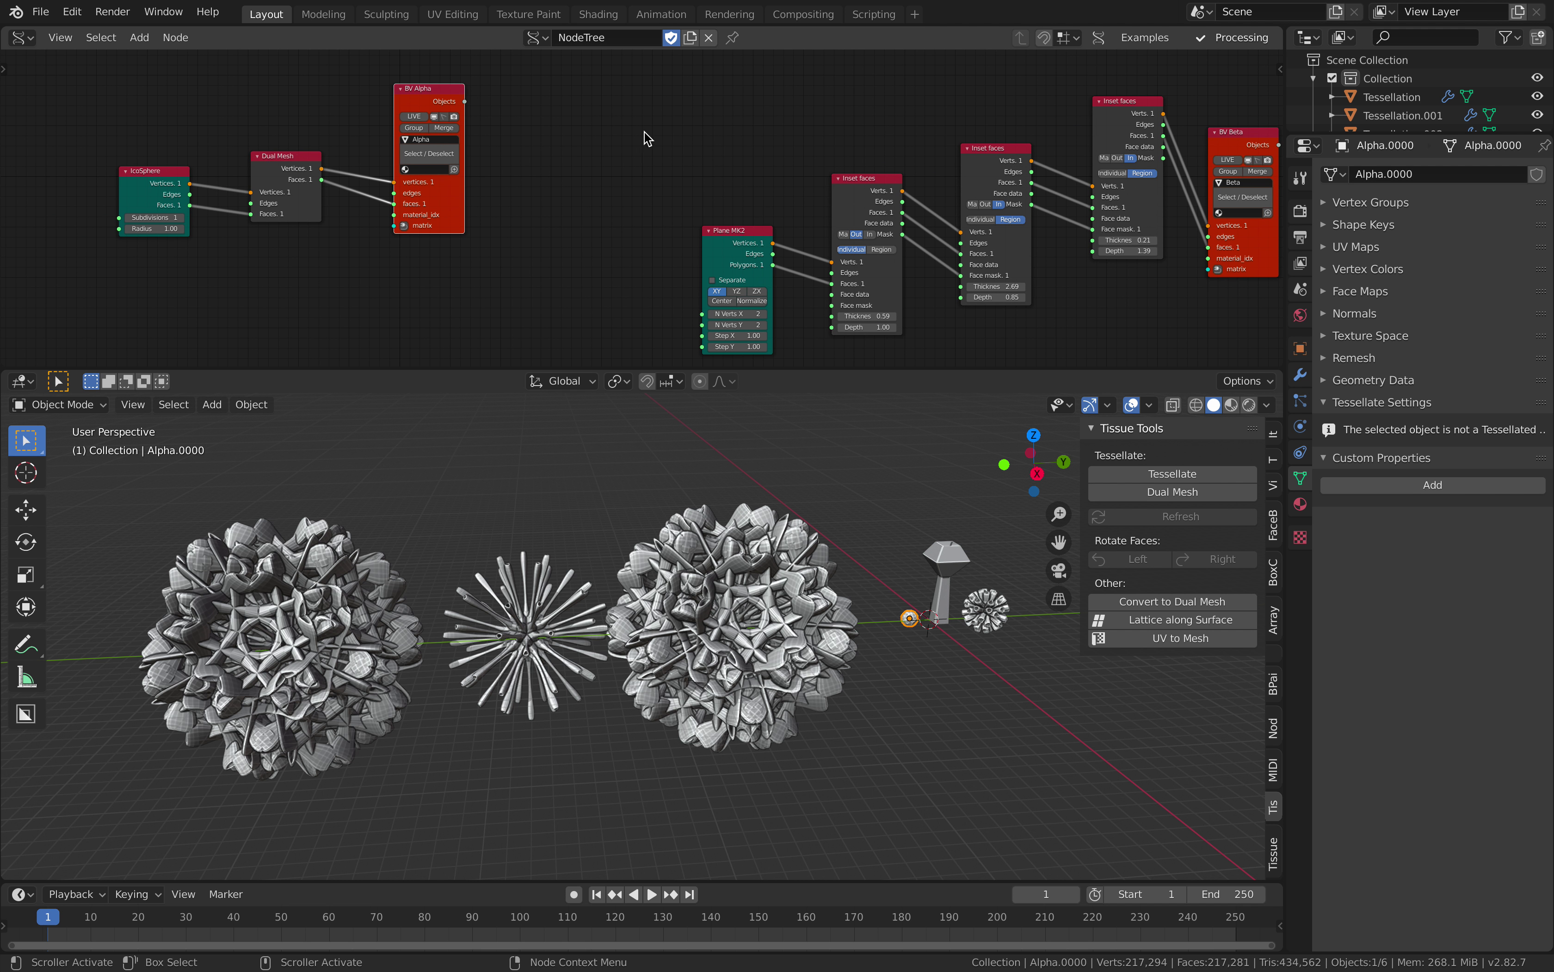
Select Tessellation.001 and review its Tessellate Settings alongside the neighbouring duplicated models.
{"action": "left_click", "coordinate": [757, 598]}
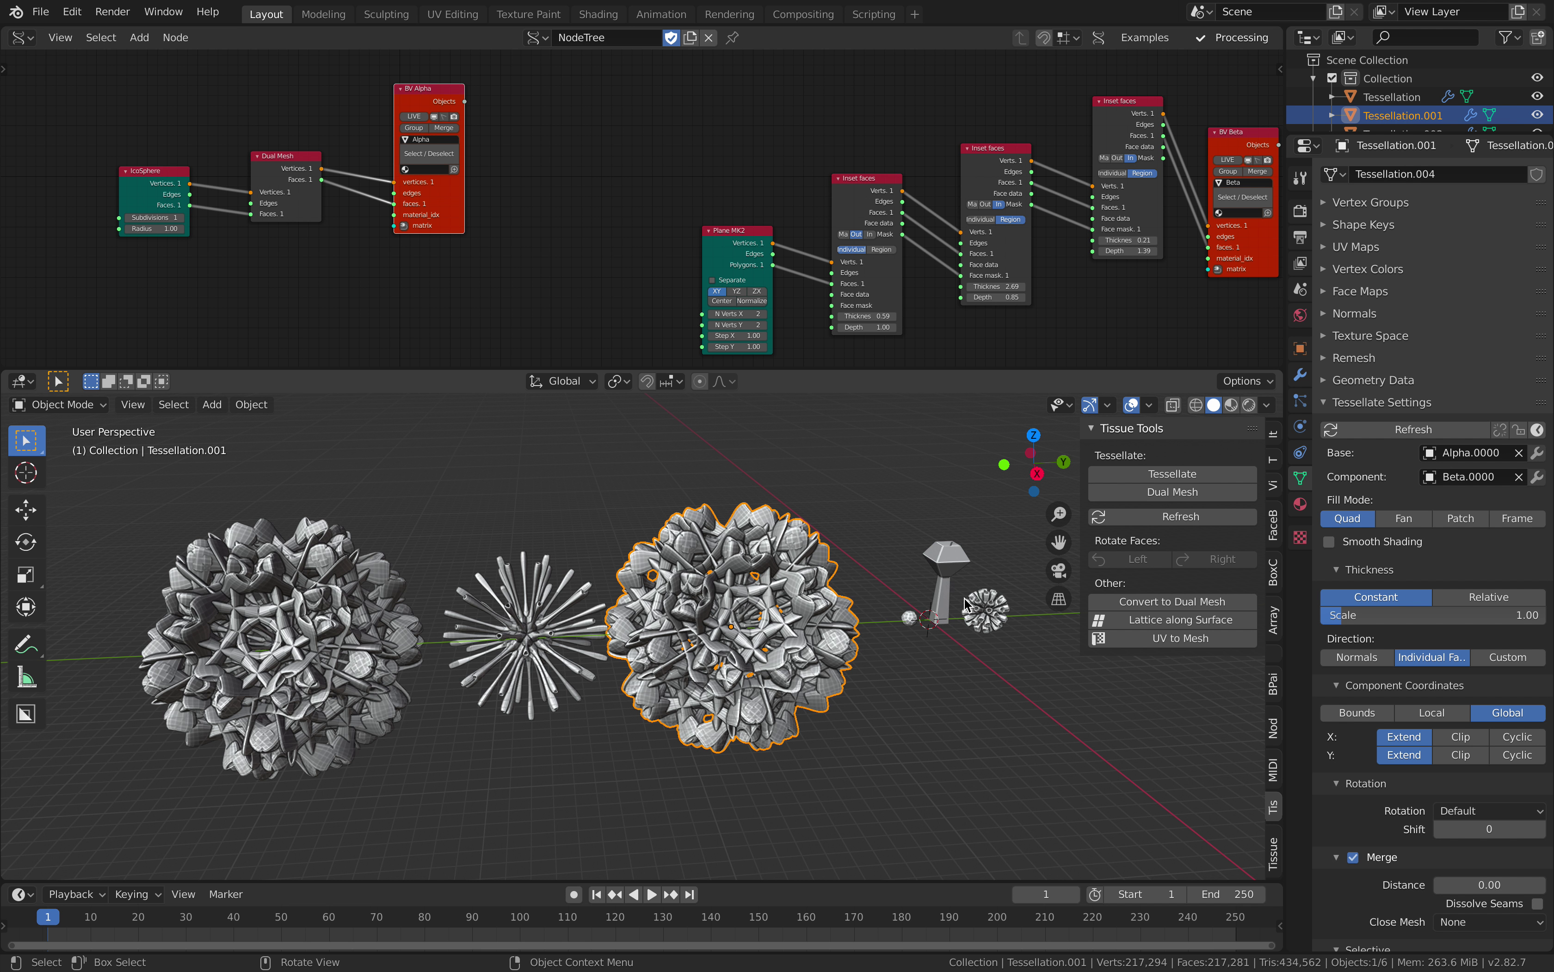
{"action": "middle_click_drag", "start_coordinate": [1260, 494], "coordinate": [1263, 495]}
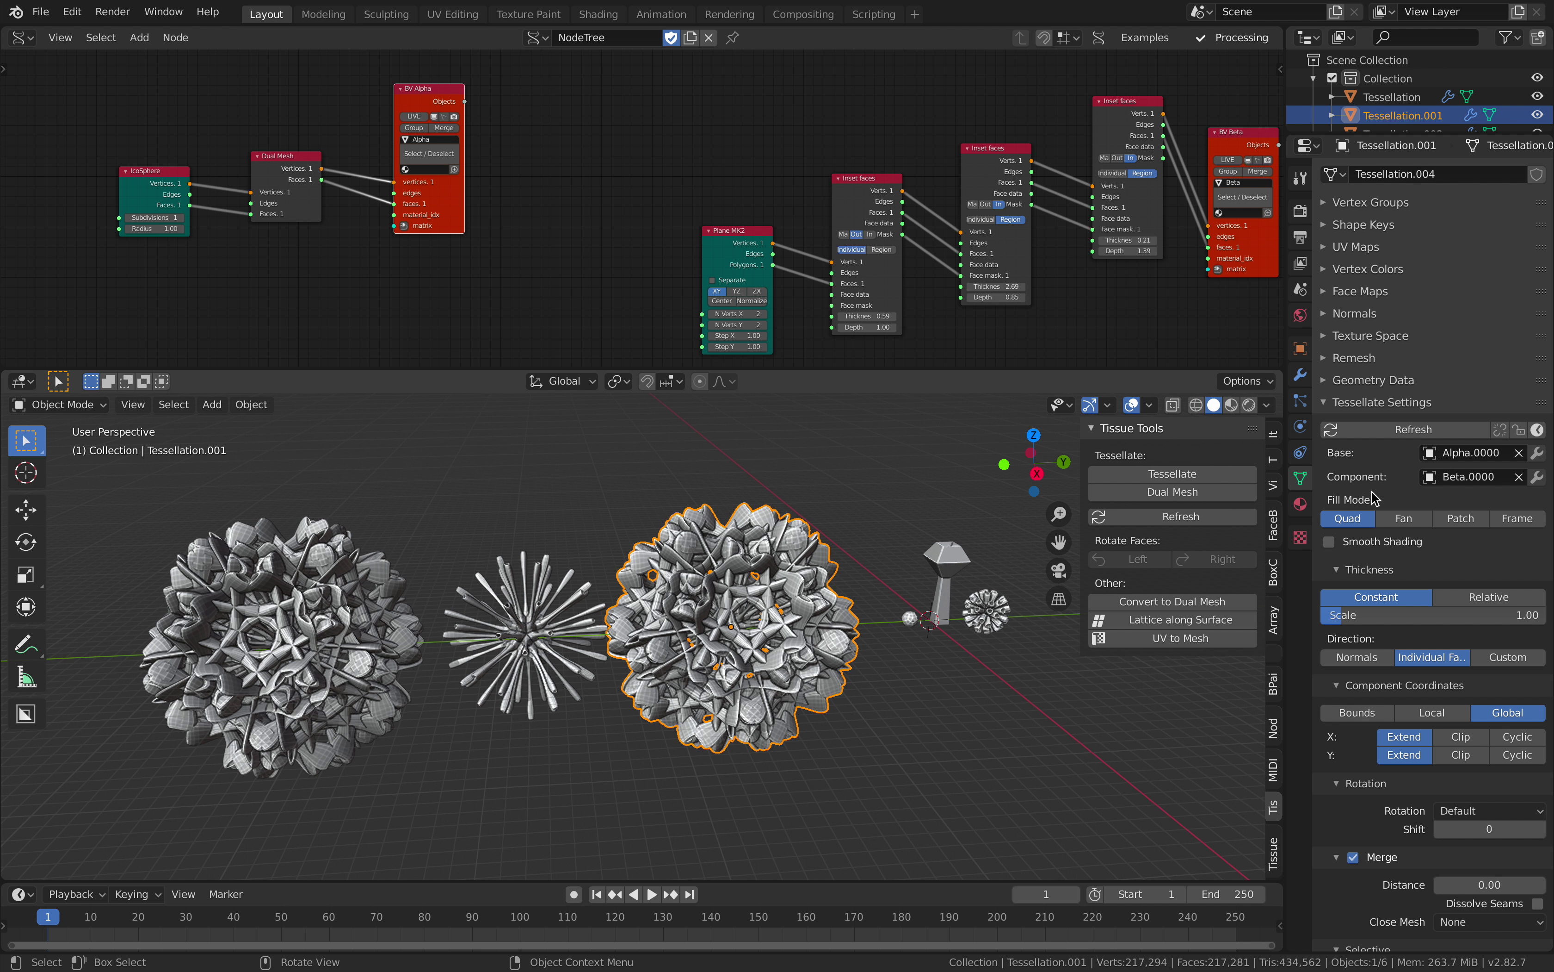
{"action": "scroll", "coordinate": [604, 636], "scroll_direction": "up", "scroll_amount": 2}
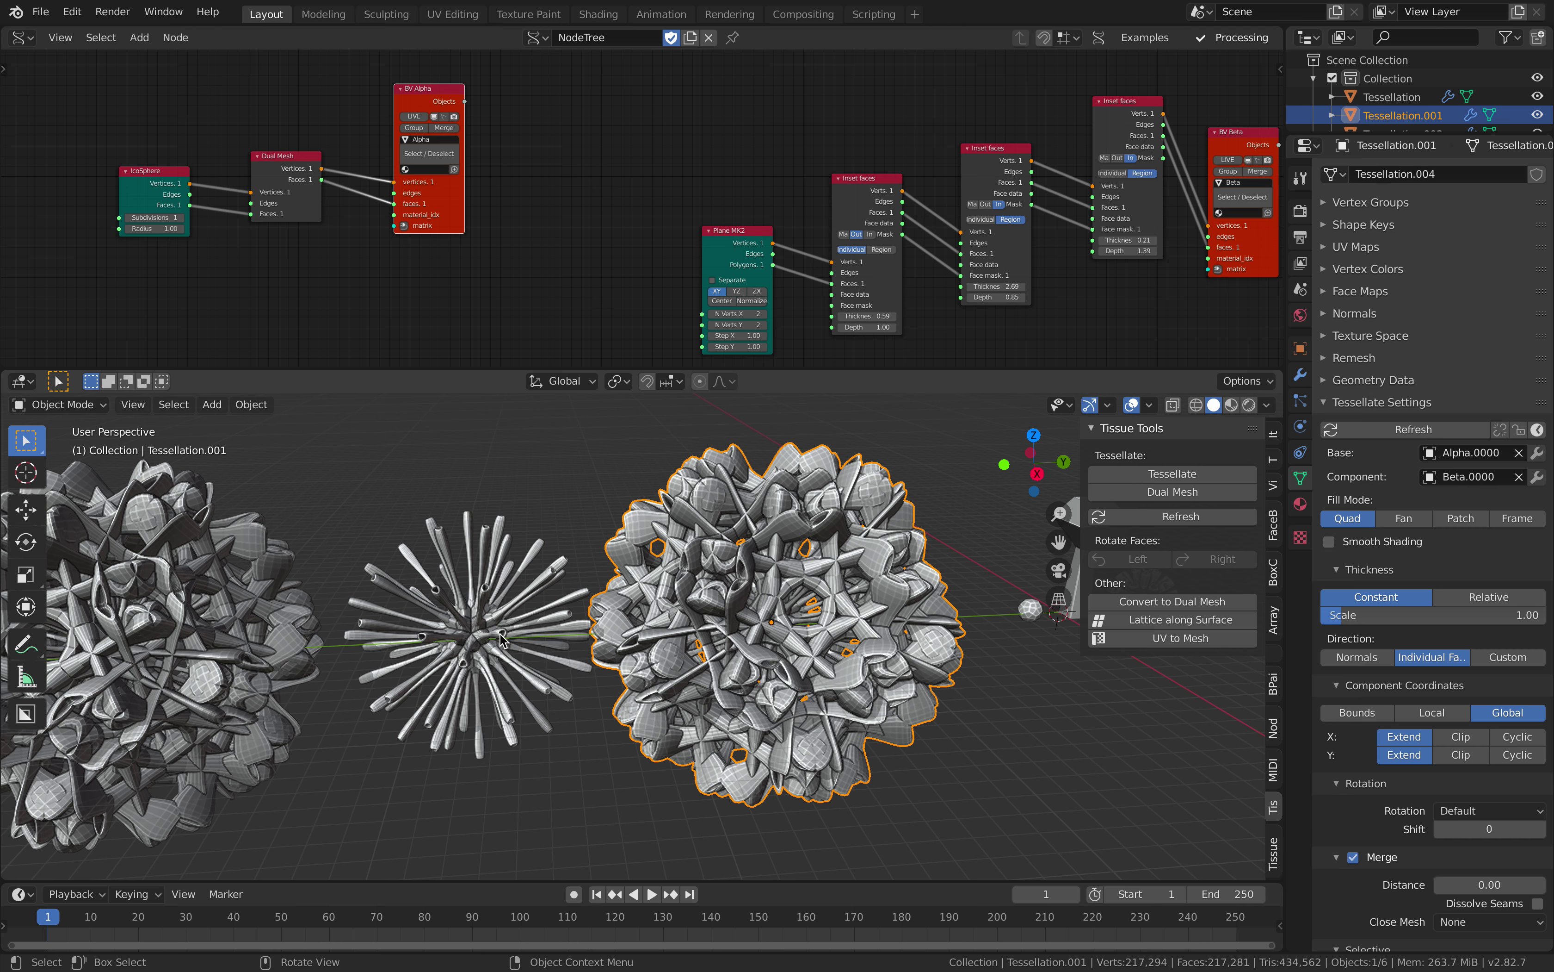
{"action": "scroll", "coordinate": [502, 636], "scroll_direction": "down", "scroll_amount": 2}
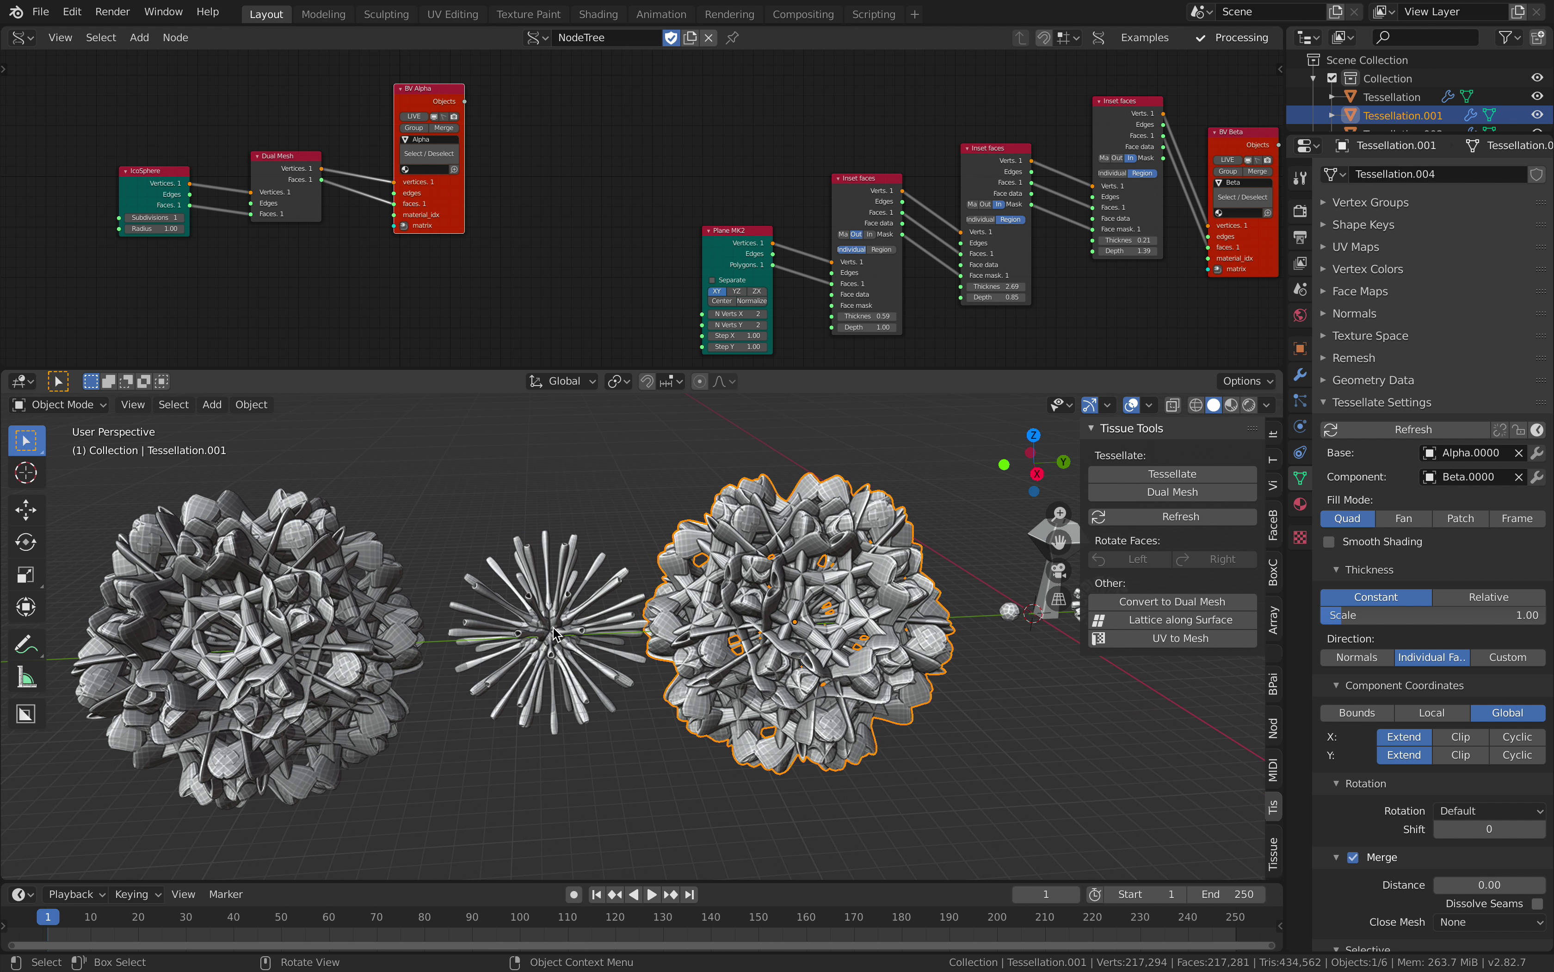